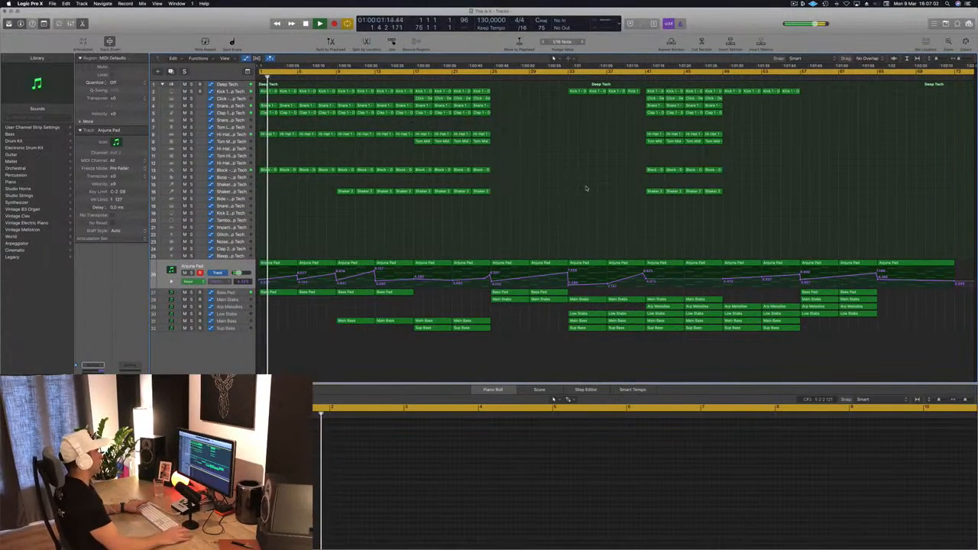
Step: Listen through the arrangement from bar 17 to bar 41, viewing the Sup Bass and Main Bass tracks
click(413, 73)
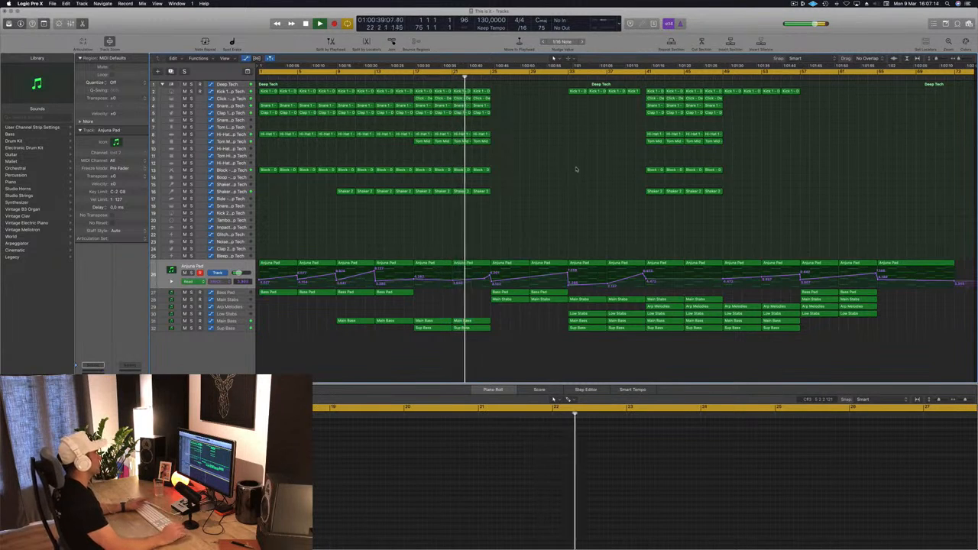
click(247, 330)
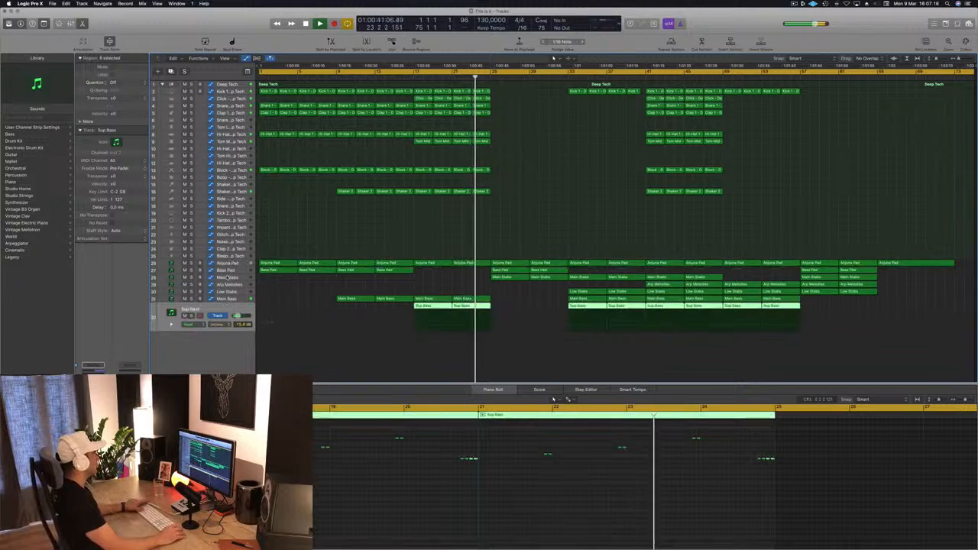
click(228, 299)
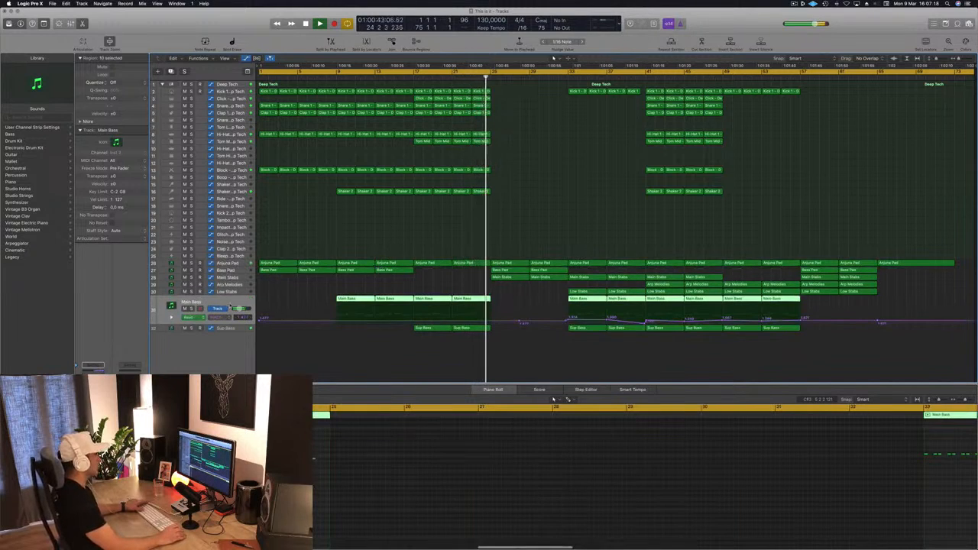
click(411, 216)
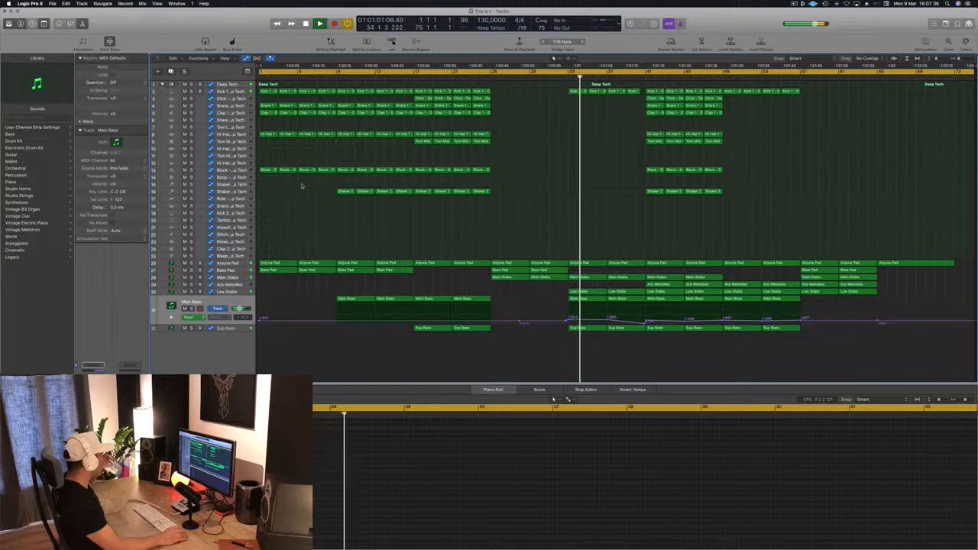
click(644, 79)
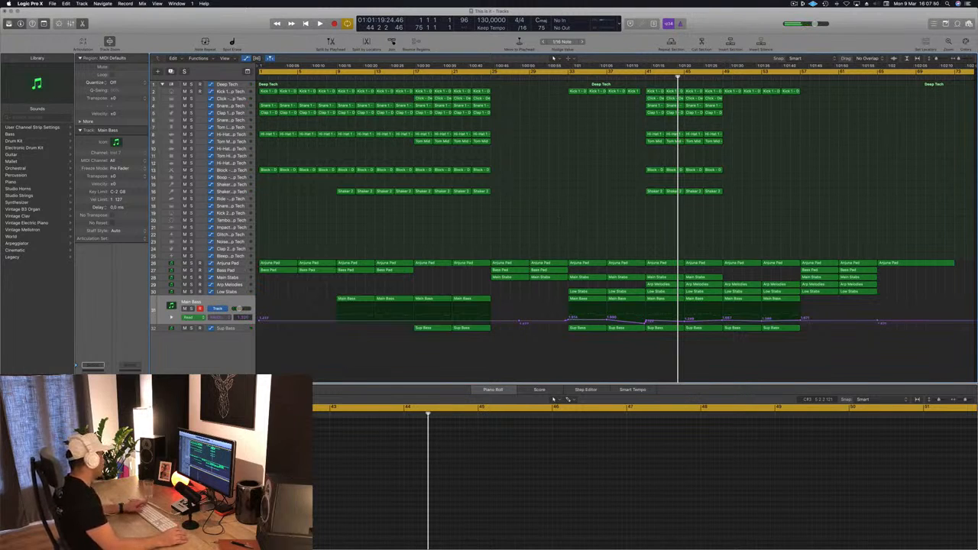
Step: Play the arrangement from the start and from bar 17 to compare the two sections, ending back at the beginning
key(Return)
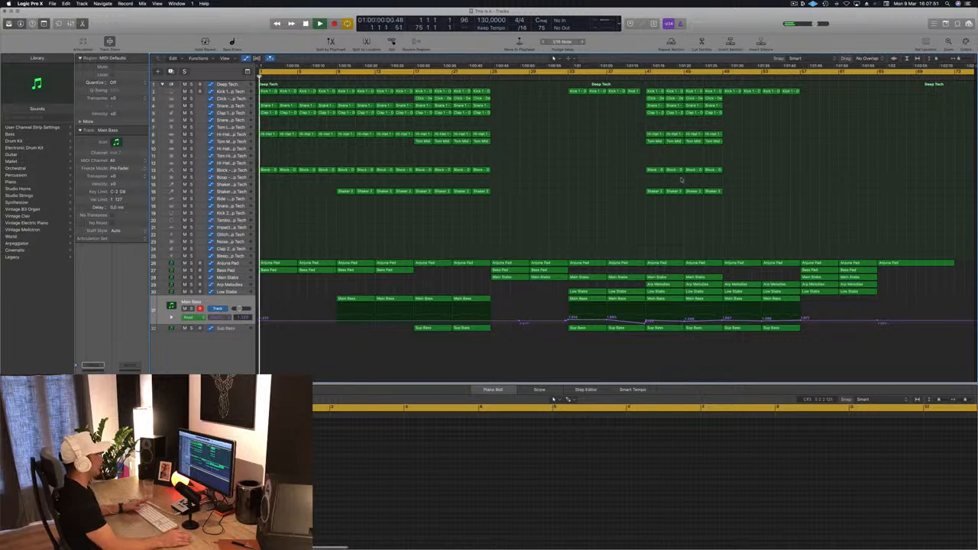
click(411, 77)
key(space)
click(413, 76)
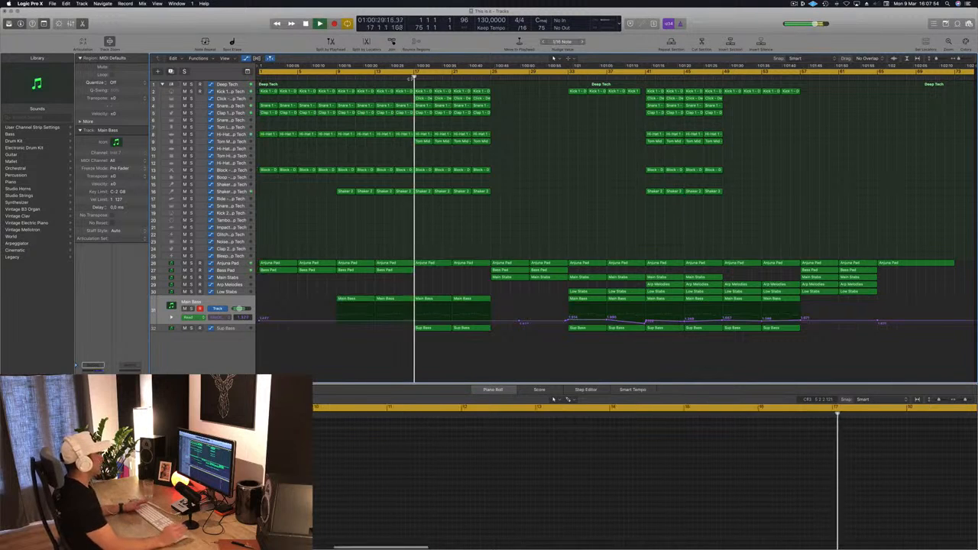
key(space)
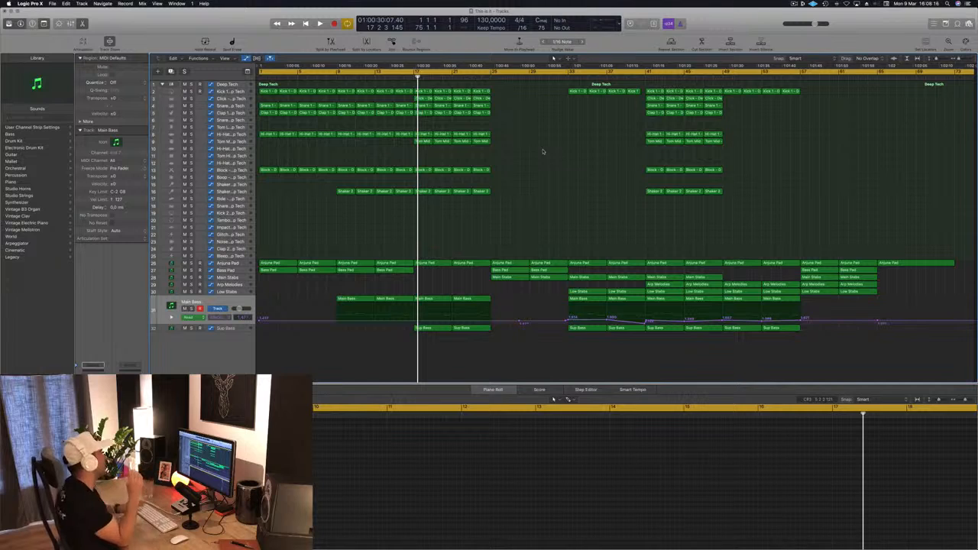
key(Return)
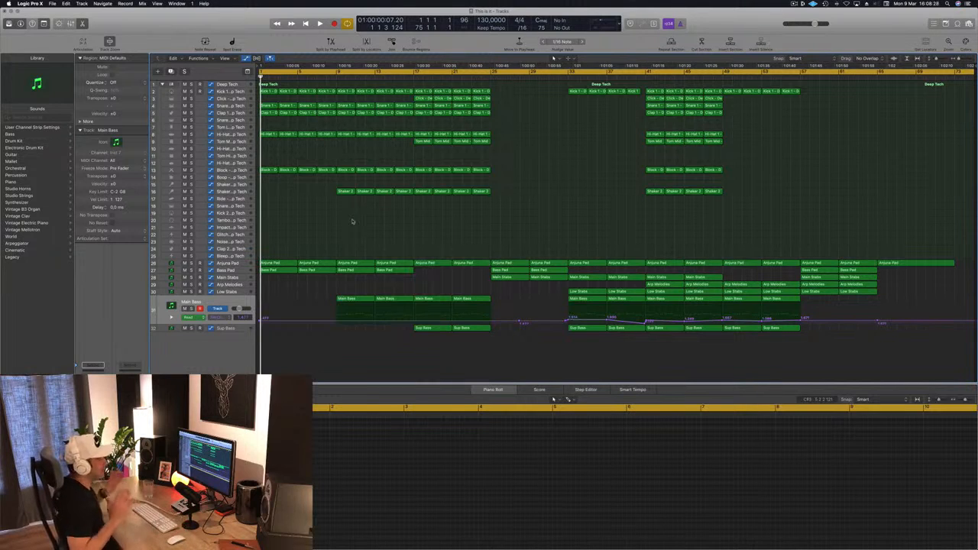
Step: Open the mixer and examine the drum, bus and instrument channel strips while playing the song from the beginning
key(x)
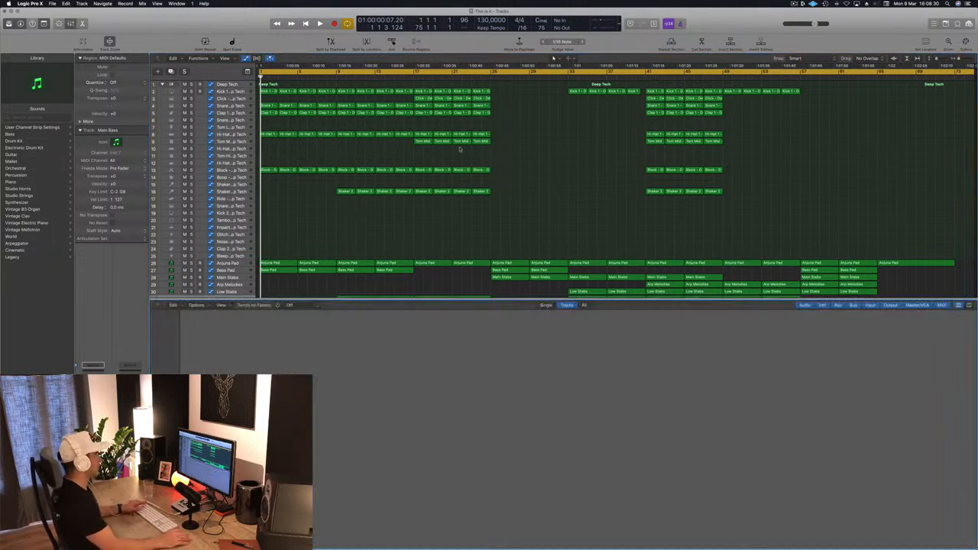
key(space)
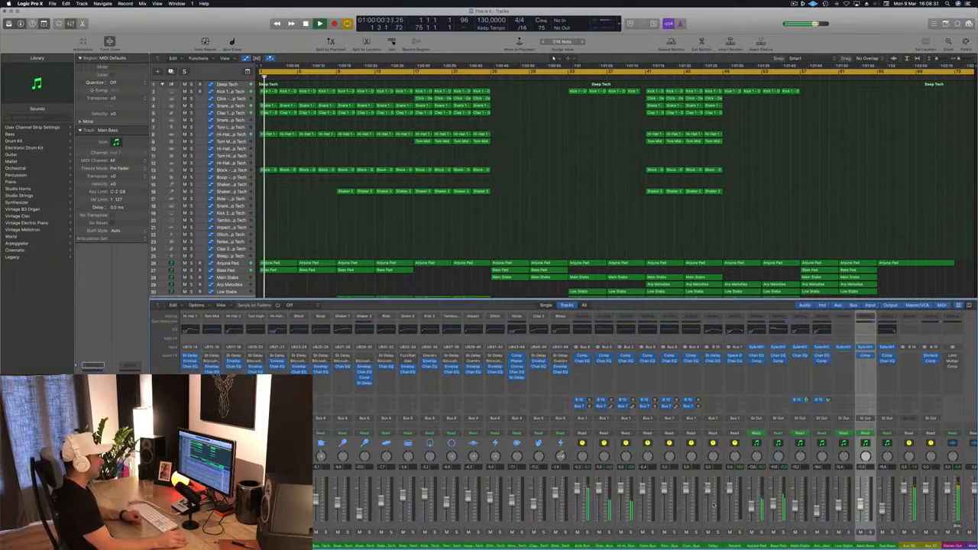
scroll(713, 506, right, 1)
scroll(713, 505, left, 4)
scroll(734, 505, left, 2)
scroll(770, 504, right, 3)
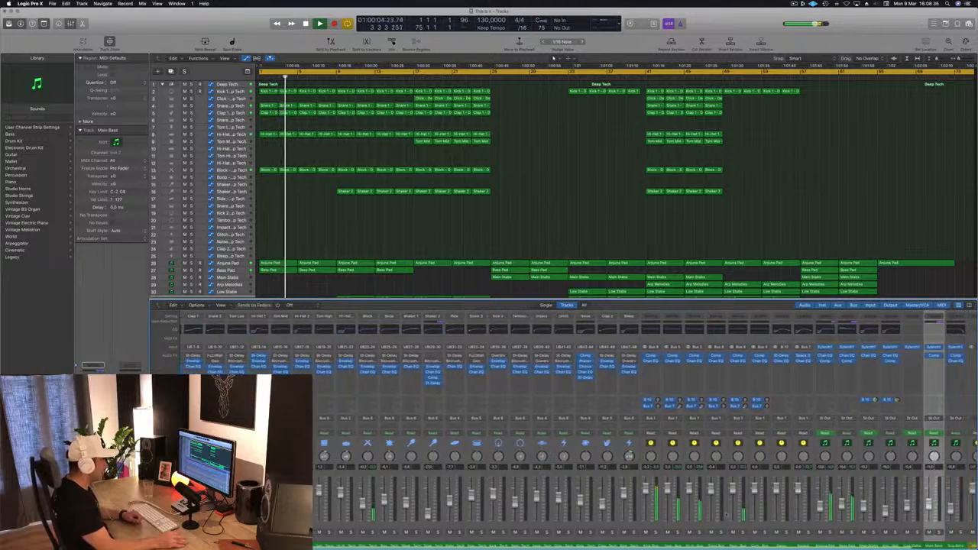
scroll(771, 511, left, 5)
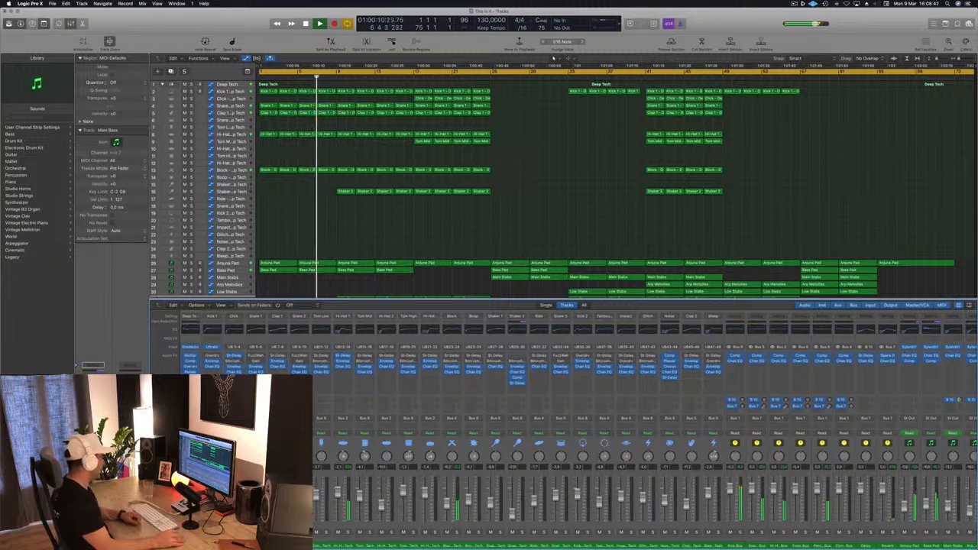
key(ctrl+s)
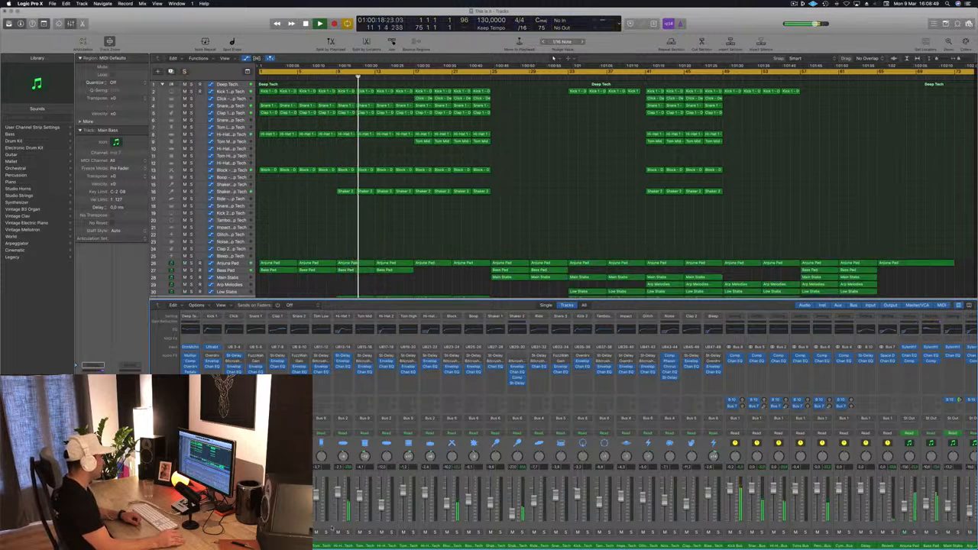
scroll(516, 529, right, 1)
scroll(688, 528, right, 4)
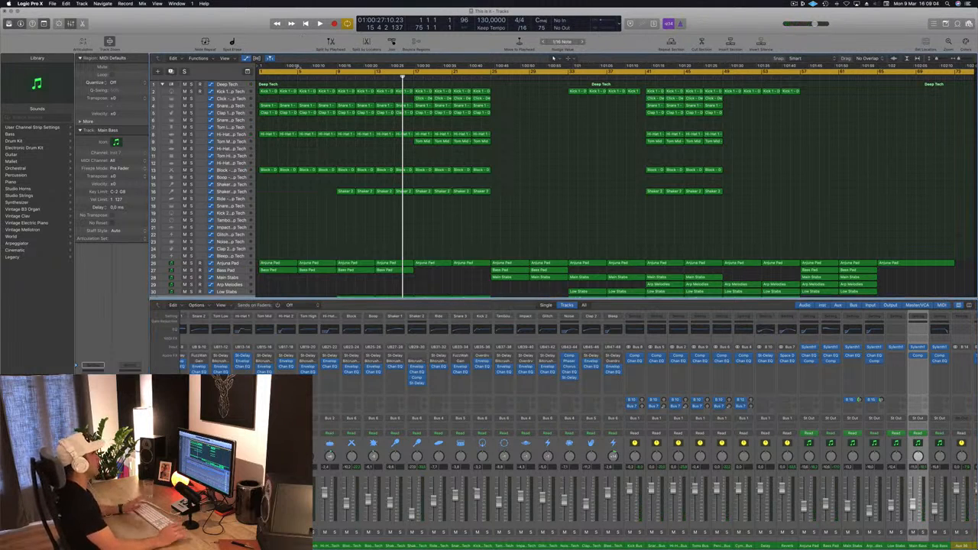
Step: Set the cycle range to bars 1 through 8 and play the loop from the start
drag(261, 75, 334, 76)
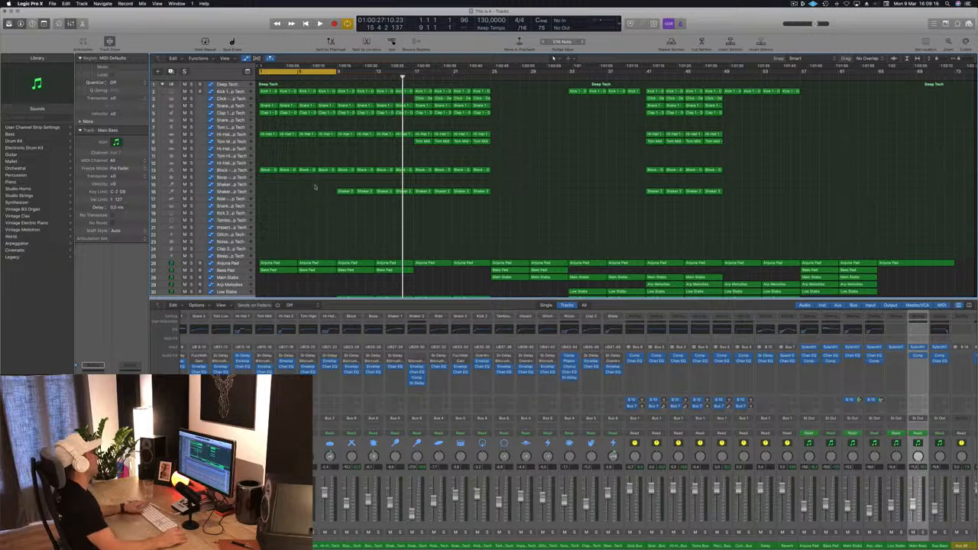
key(Return)
key(space)
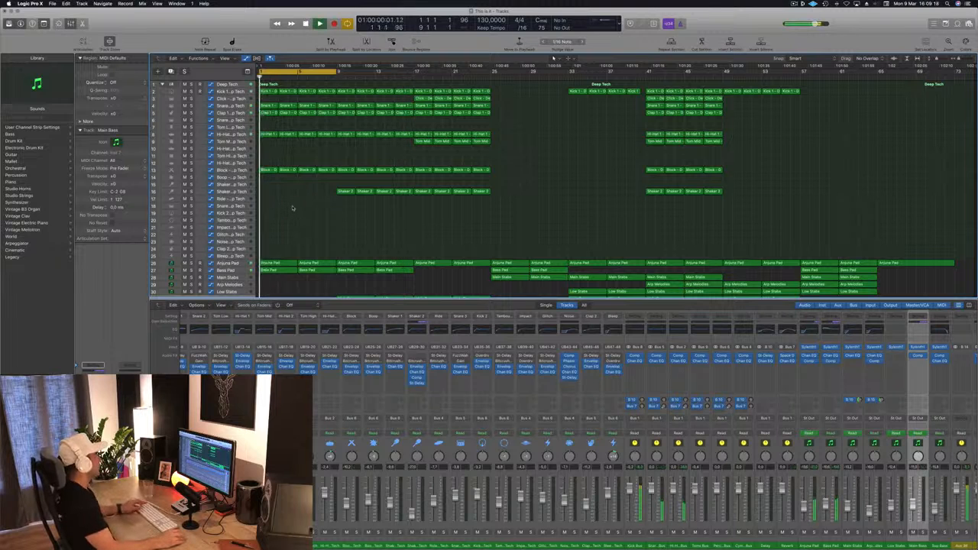
key(super+Right)
scroll(292, 206, right, 2)
scroll(293, 207, down, 3)
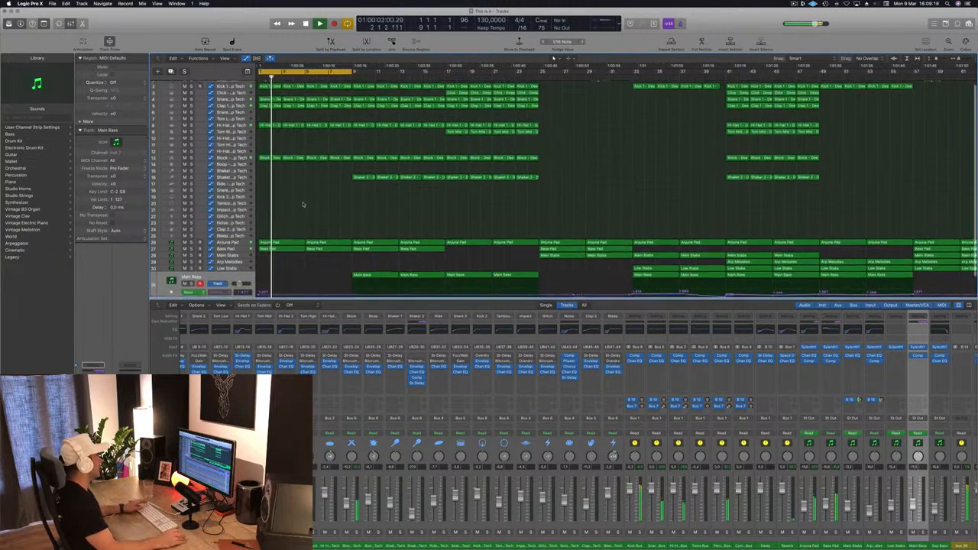
key(Return)
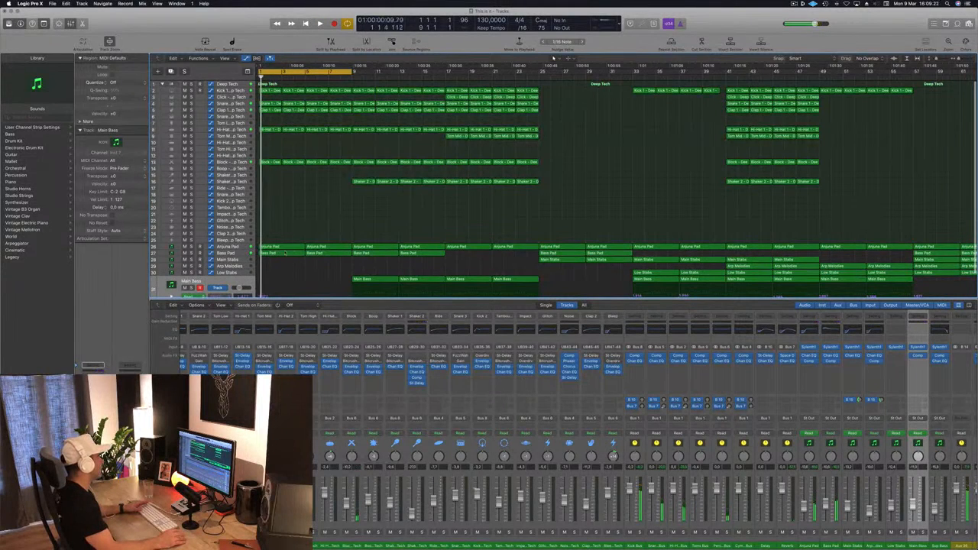
Step: Delete the first two Anjuna Pad regions inside the cycle range and check the intro without them
click(227, 248)
key(space)
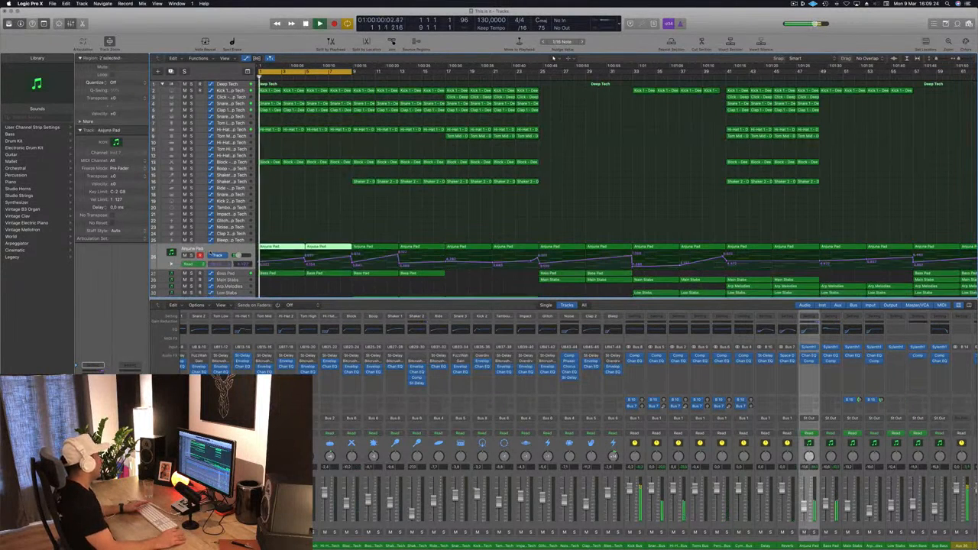
key(space)
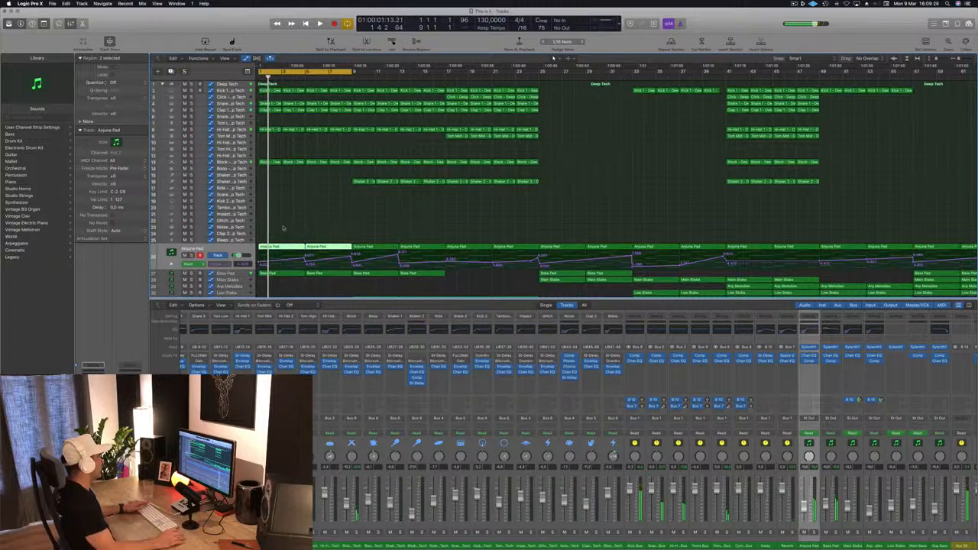
key(space)
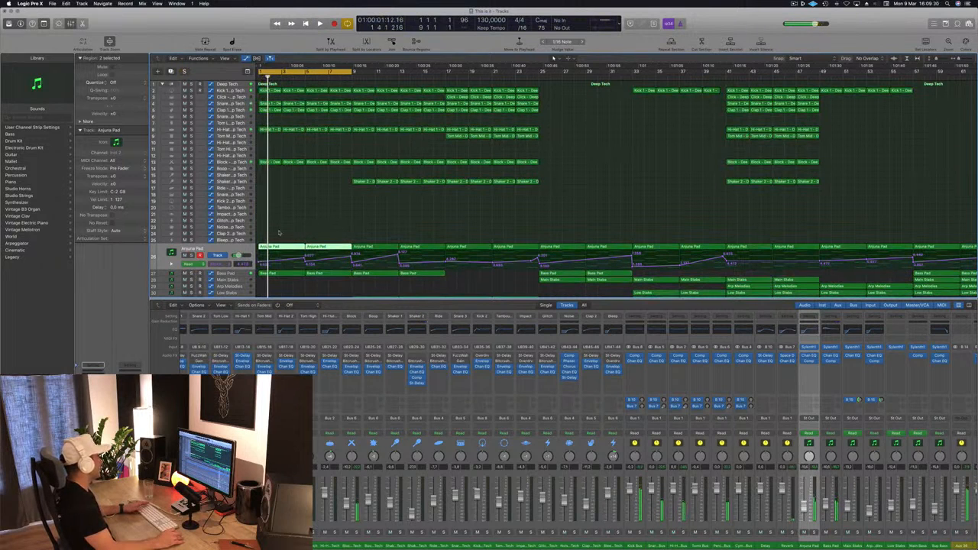
key(Delete)
key(space)
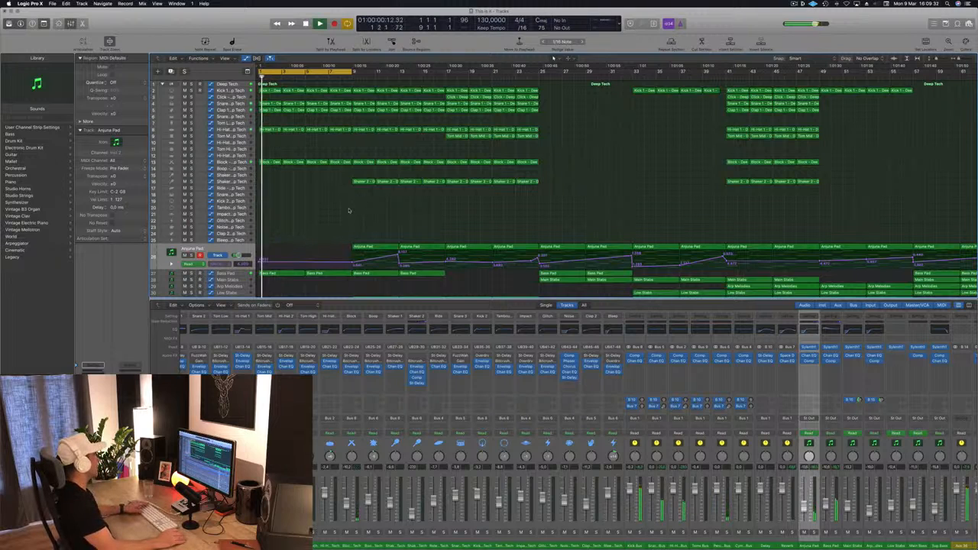
key(space)
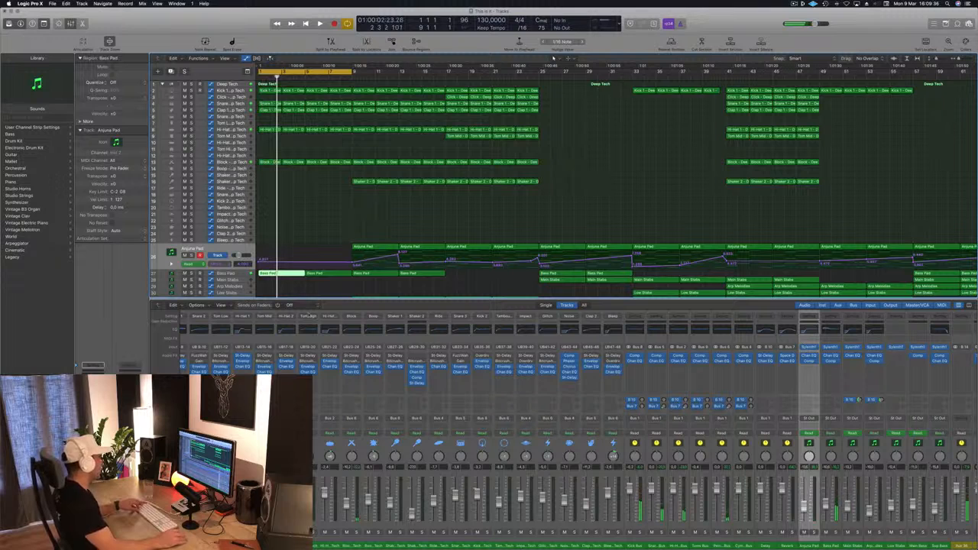
Step: In the first Bass Pad region, delete all notes after bar 1 and copy the first note across bars 2 to 4
double_click(283, 273)
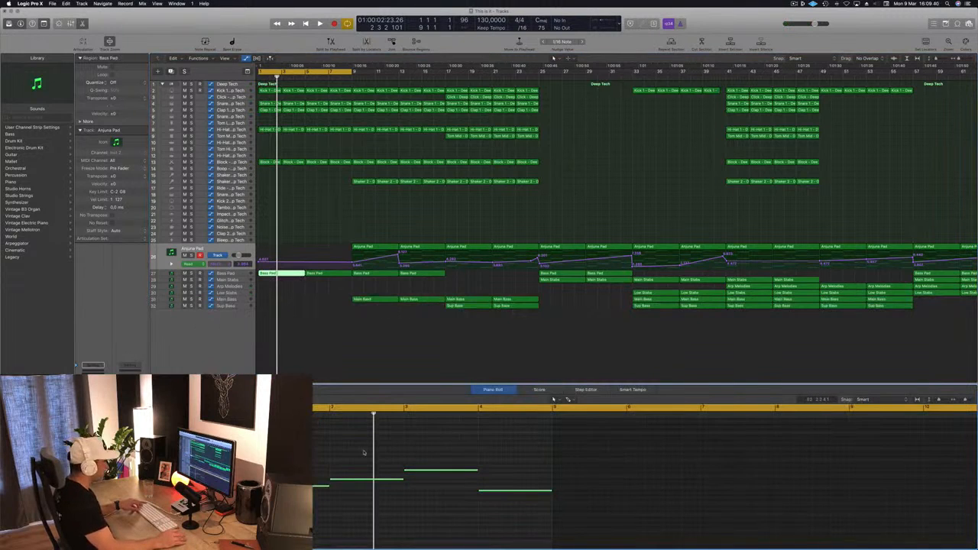
drag(363, 453, 550, 528)
key(Delete)
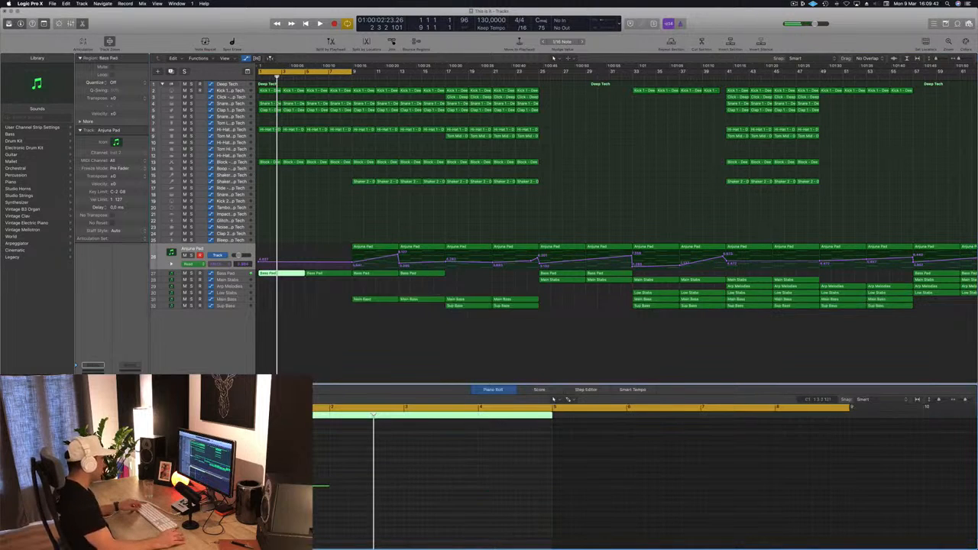
drag(295, 487, 371, 490)
drag(300, 487, 448, 488)
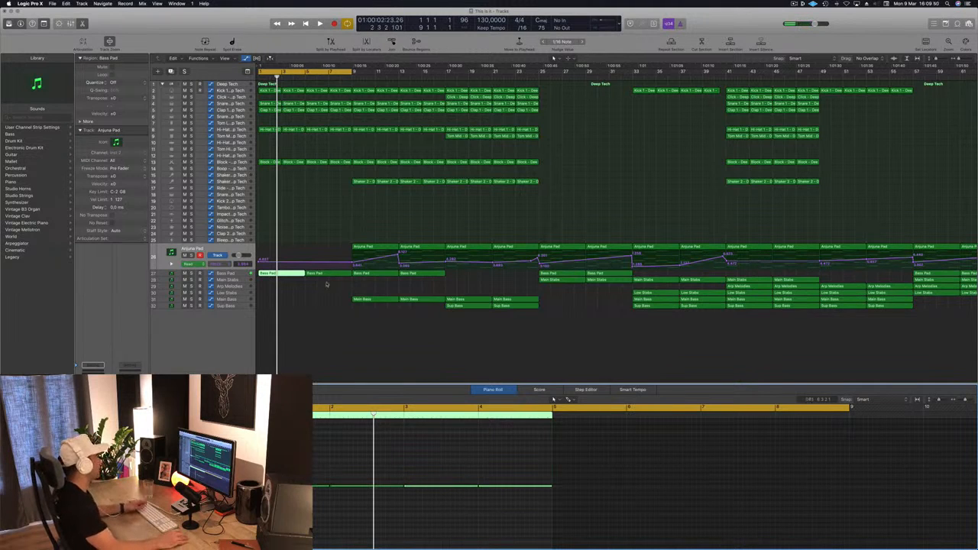
Step: Replace the second Bass Pad region with a copy of the edited first one at bar 5
click(325, 273)
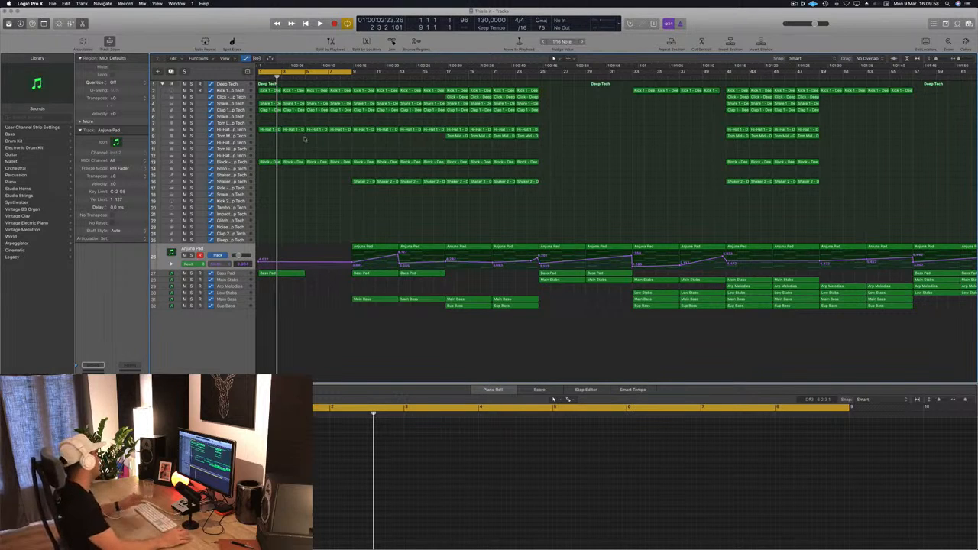
click(281, 274)
drag(281, 273, 329, 280)
Step: Play the intro loop and try adding an empty one-bar region on the Noise track at bar 4
key(space)
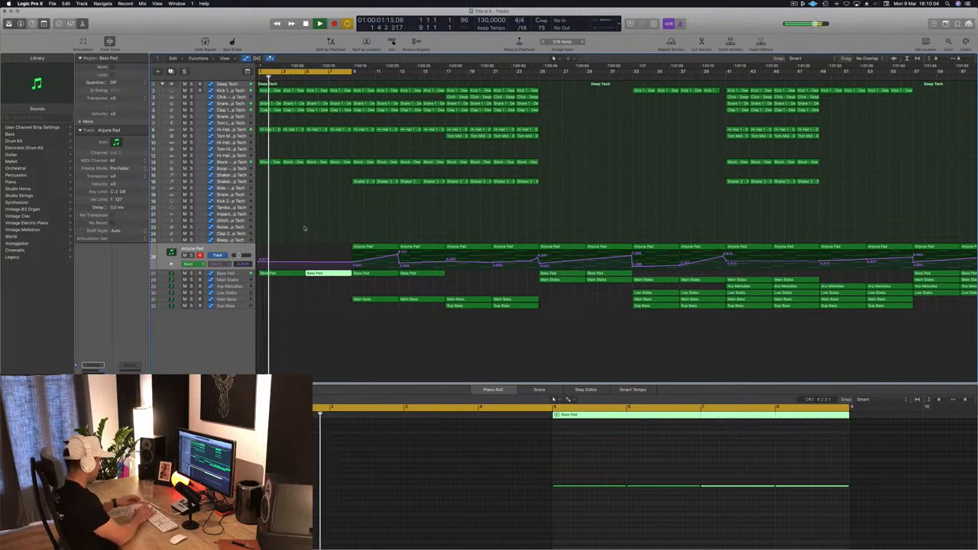
click(301, 227)
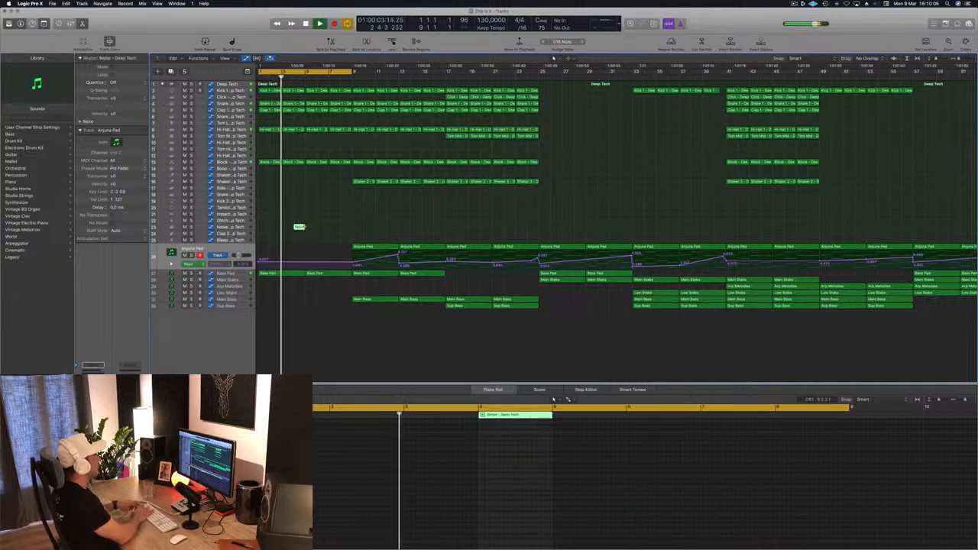
click(334, 228)
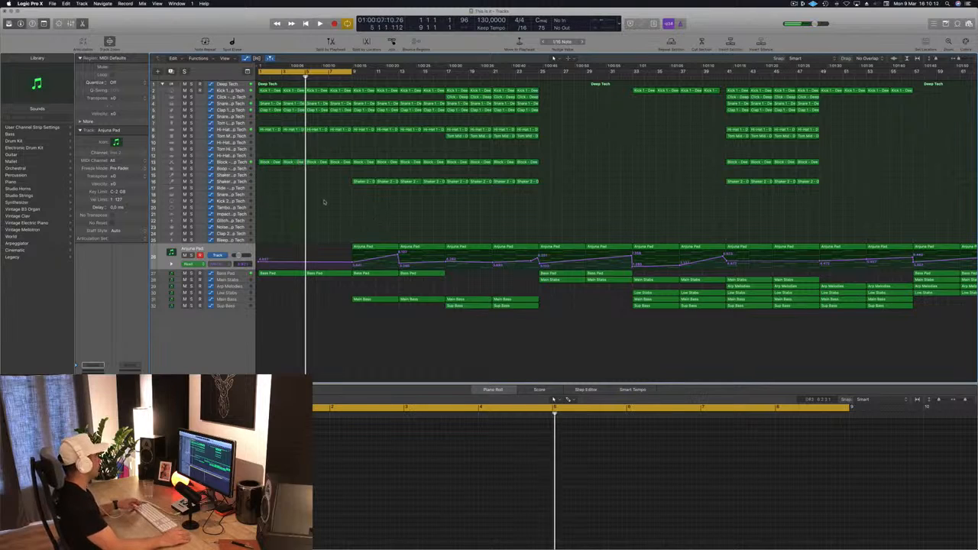
Step: Repeat the eight-bar section between the locators three times to extend the intro up to bar 33
key(ctrl+super+r)
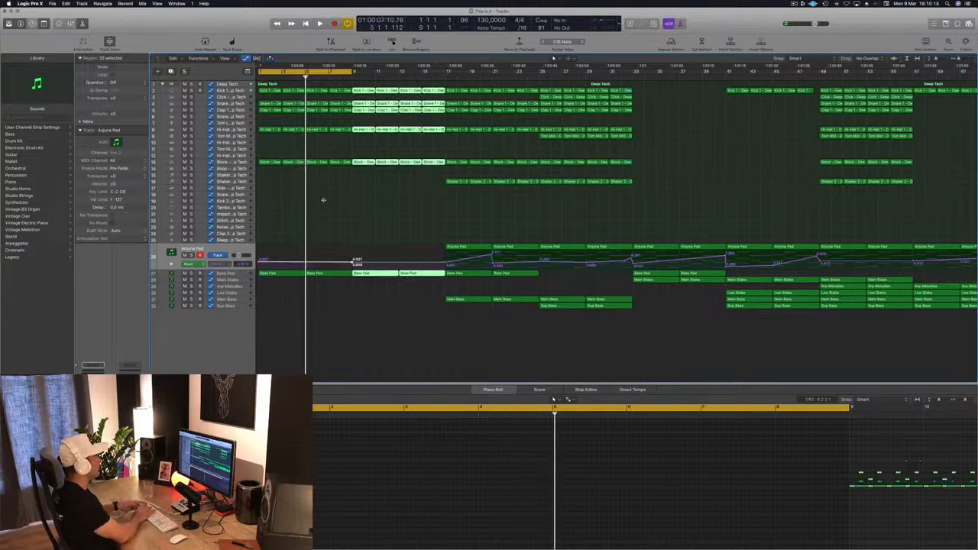
key(ctrl+super+r)
key(ctrl+super+r)
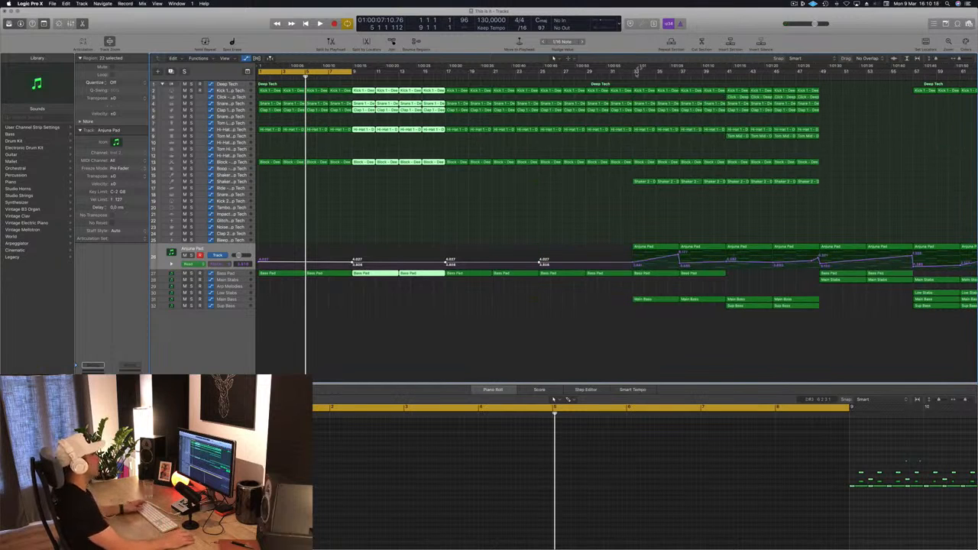
click(393, 206)
Step: Play the extended intro from the start and view the whole arrangement
key(Return)
key(space)
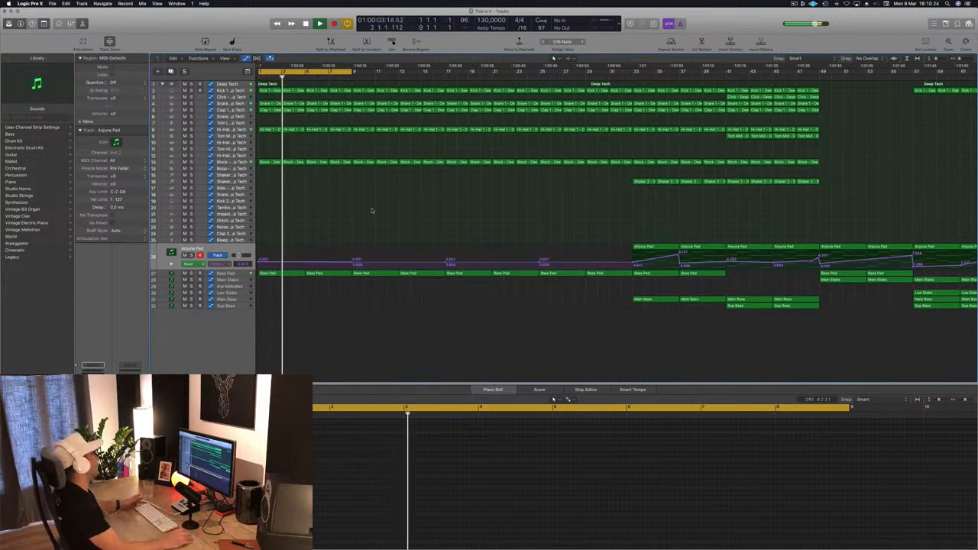
scroll(418, 224, left, 3)
scroll(417, 223, left, 1)
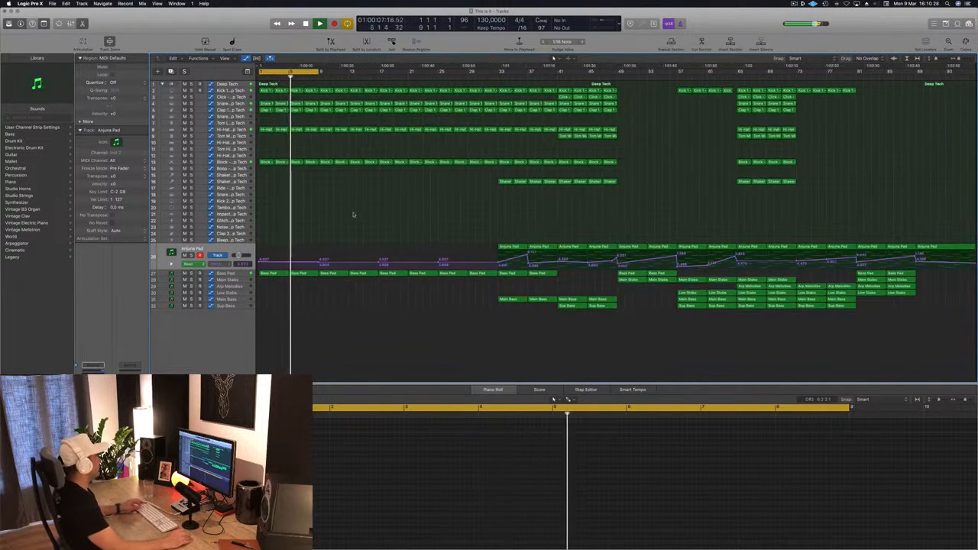
Step: Open the Bass Pad track's Sylenth1 plug-in and decline its update download while the loop plays
scroll(354, 214, right, 3)
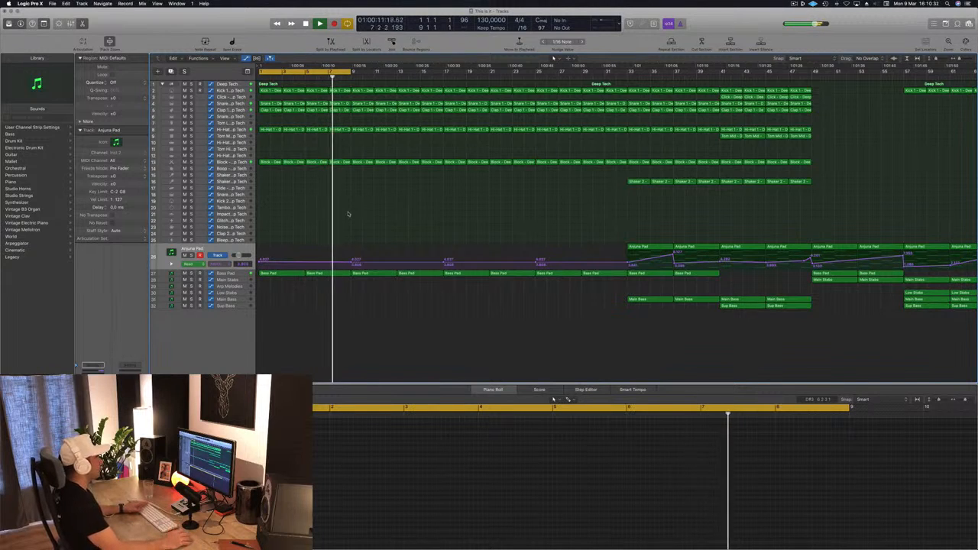
click(239, 274)
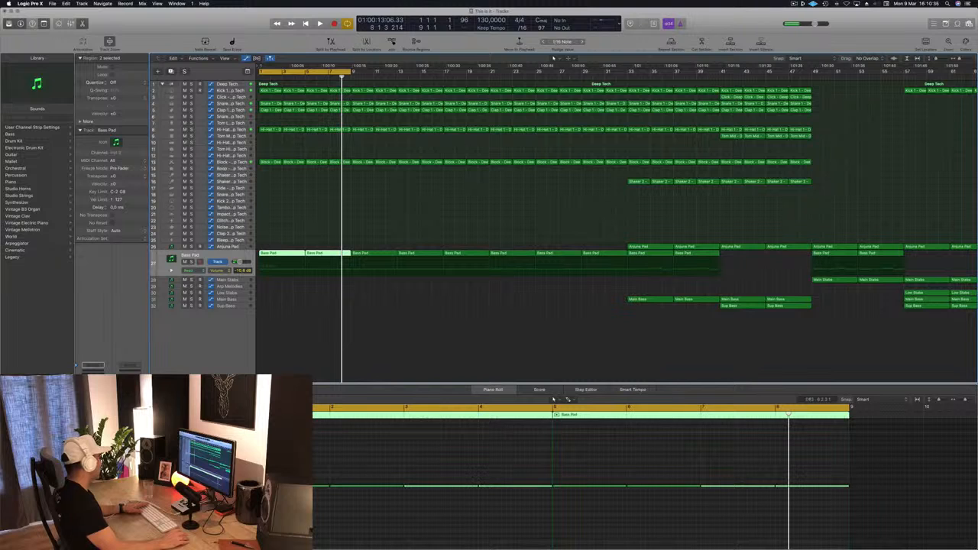
key(v)
drag(222, 29, 753, 114)
key(Return)
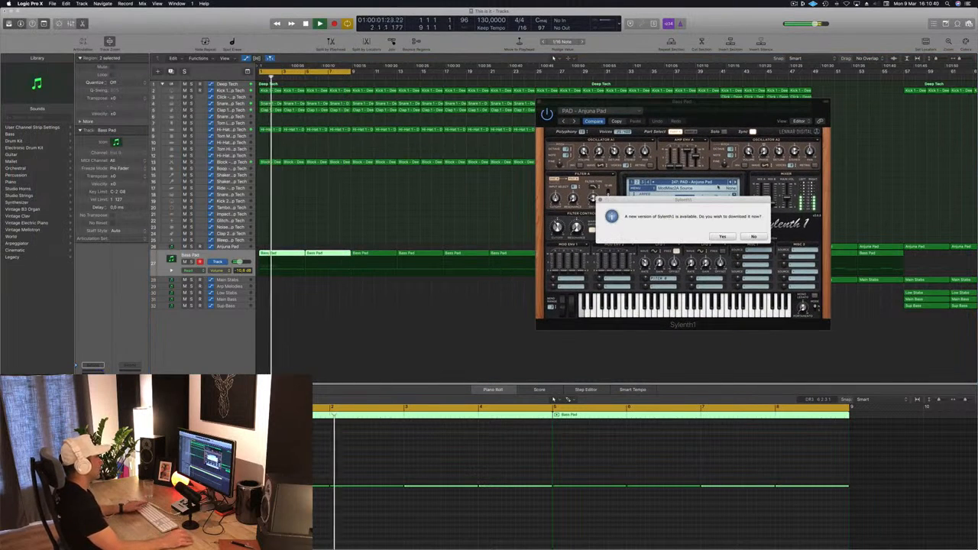
click(755, 236)
key(space)
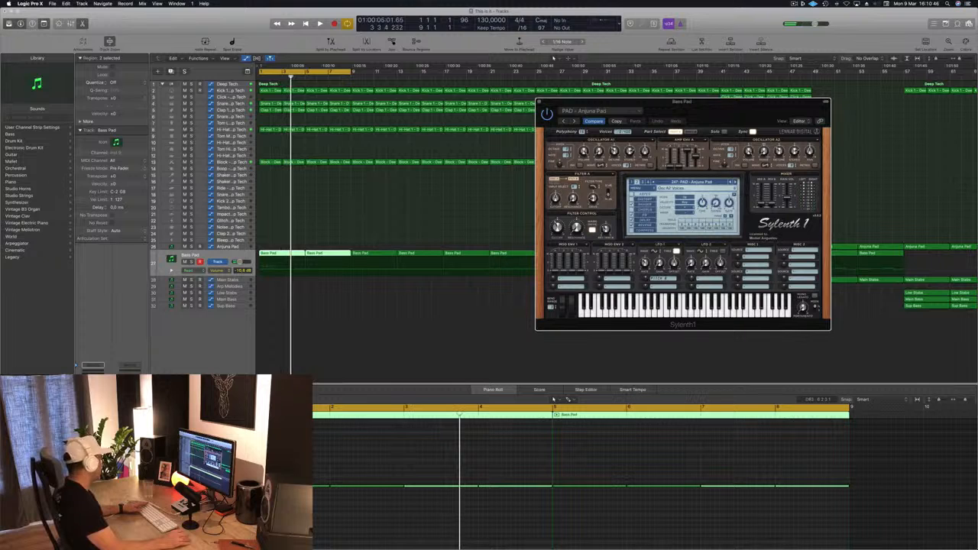
Step: Check the side-chain settings of the Bass Pad track's Compressor during playback and close its window
click(93, 422)
key(space)
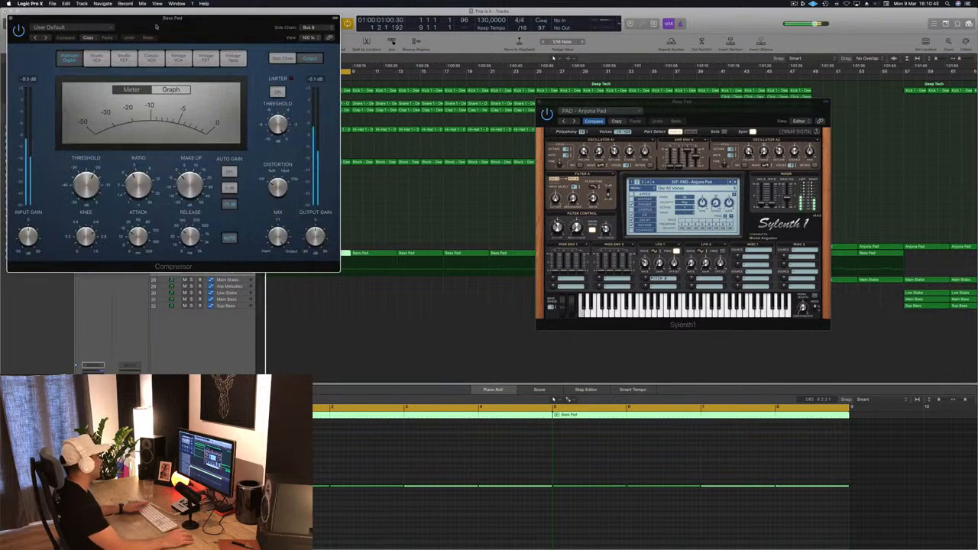
drag(156, 26, 356, 115)
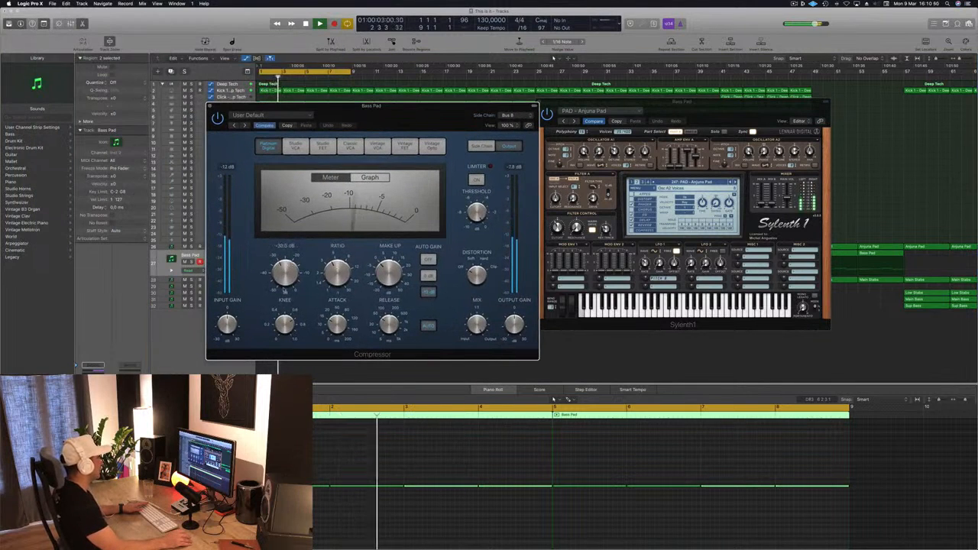
click(481, 145)
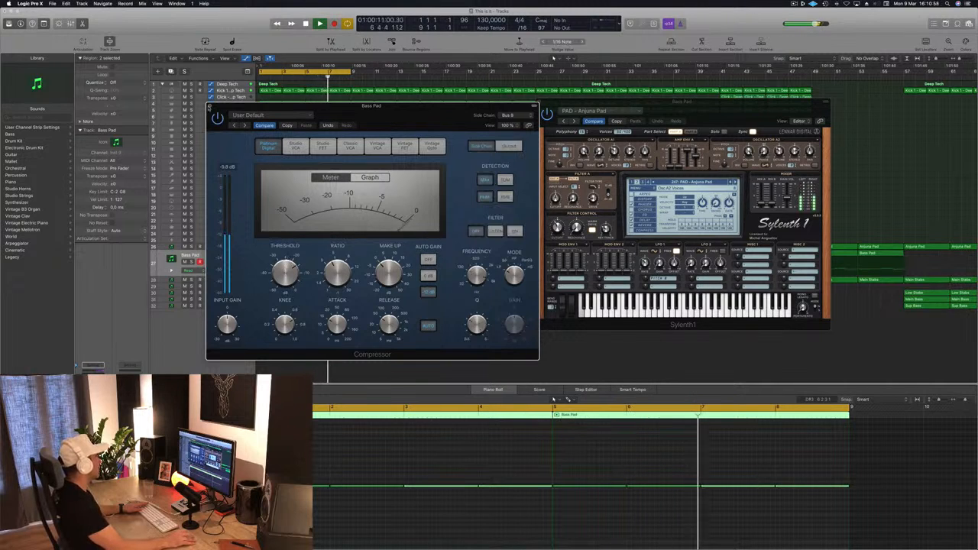
key(super+w)
Step: Lower the Bass Pad track's volume to -14.0 dB while auditioning the loop
key(space)
key(space)
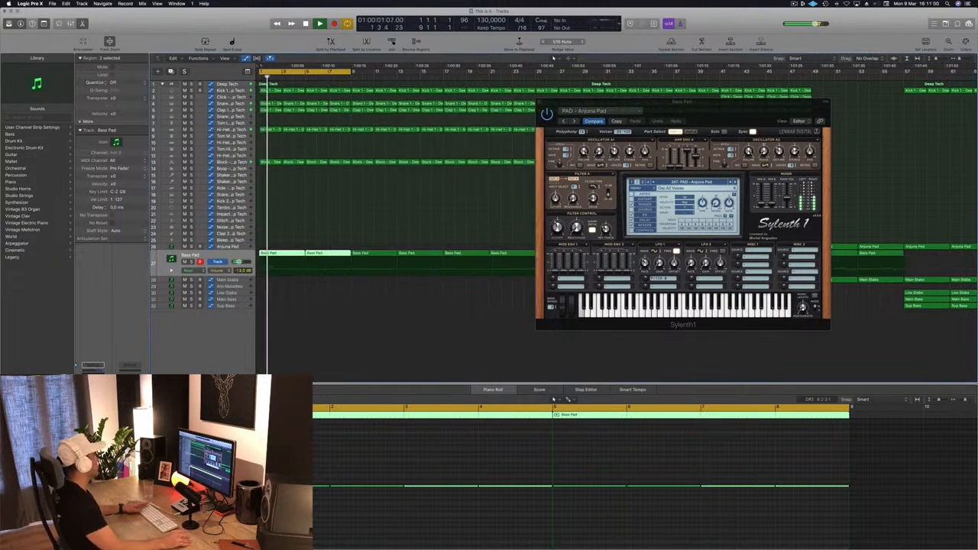
key(space)
key(space)
drag(744, 120, 666, 114)
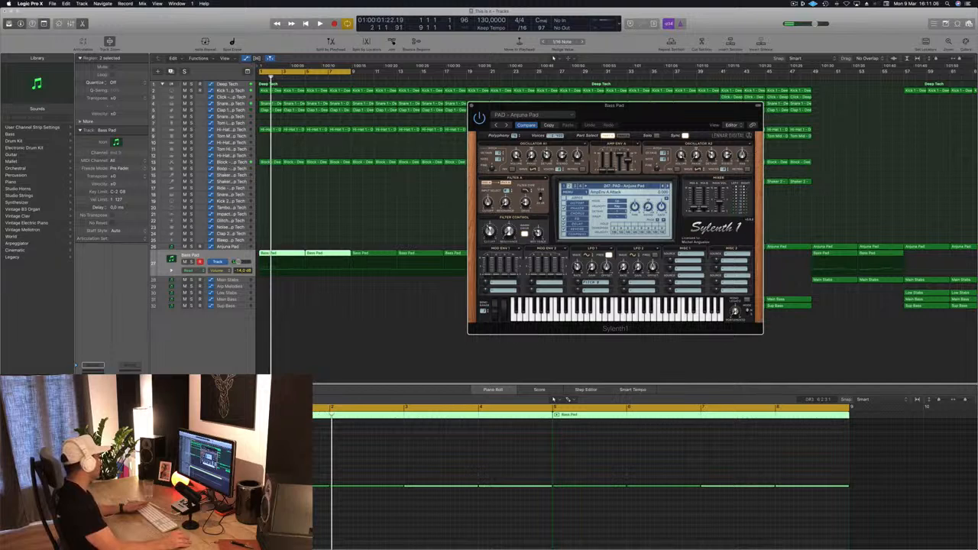
Step: Set Bass Pad automation to Touch and record a slight Sylenth1 filter cutoff movement during playback to create its automation lane
key(super+w)
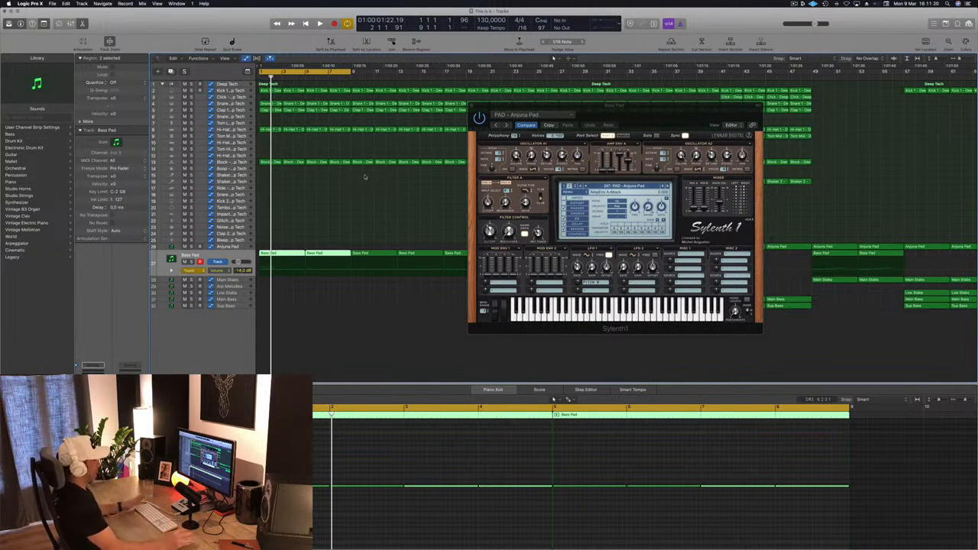
key(space)
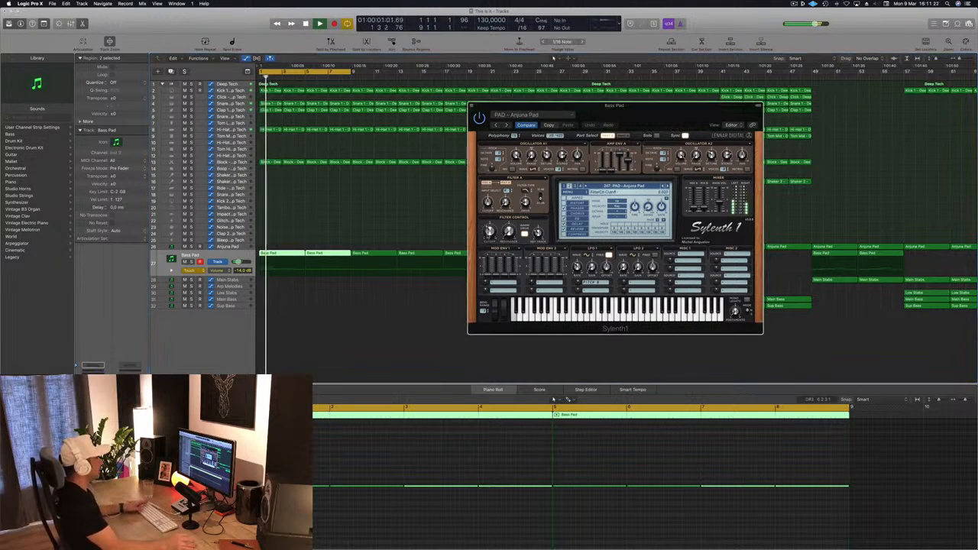
drag(489, 236, 489, 239)
key(space)
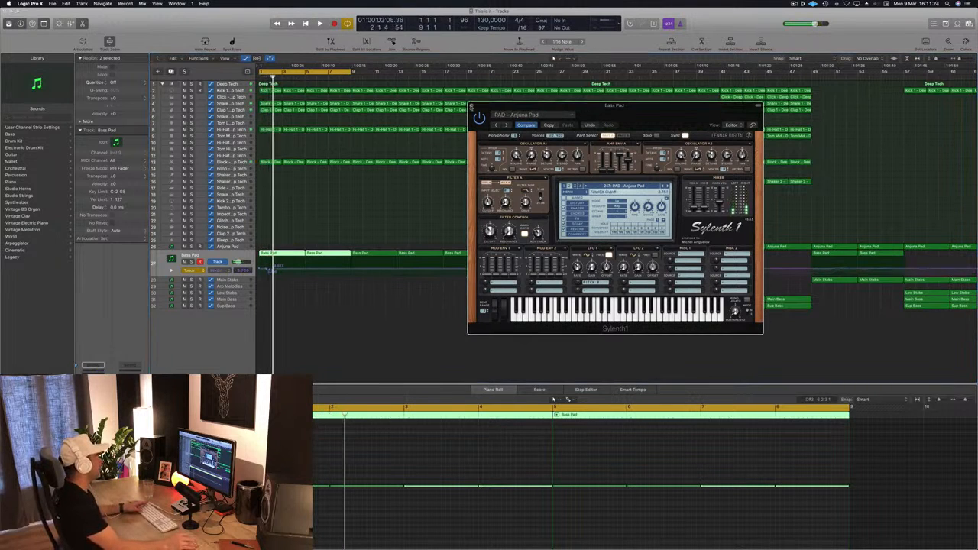
click(472, 107)
Step: Add filter cutoff automation points at bars 5 and 9 on the Bass Pad track and set its automation mode to Read
click(277, 268)
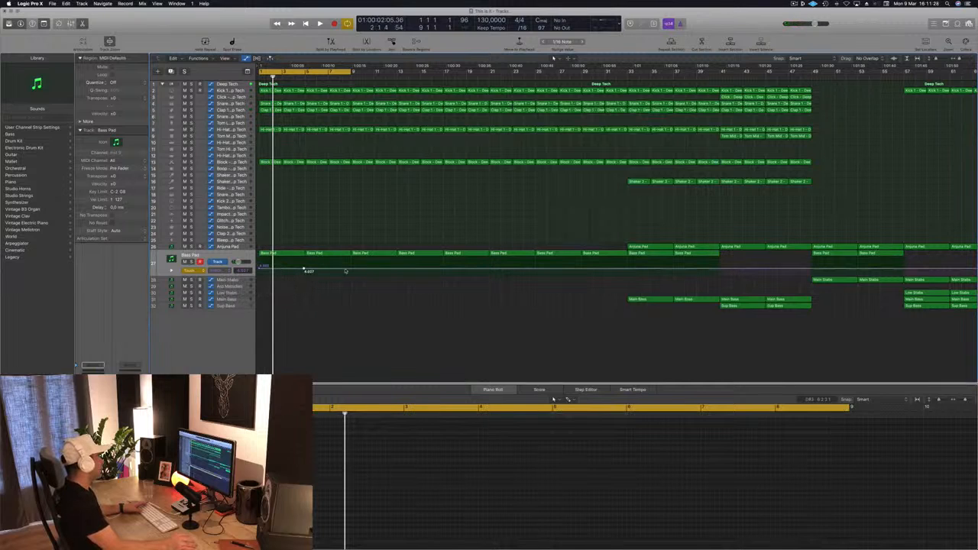
click(303, 270)
drag(303, 271, 305, 271)
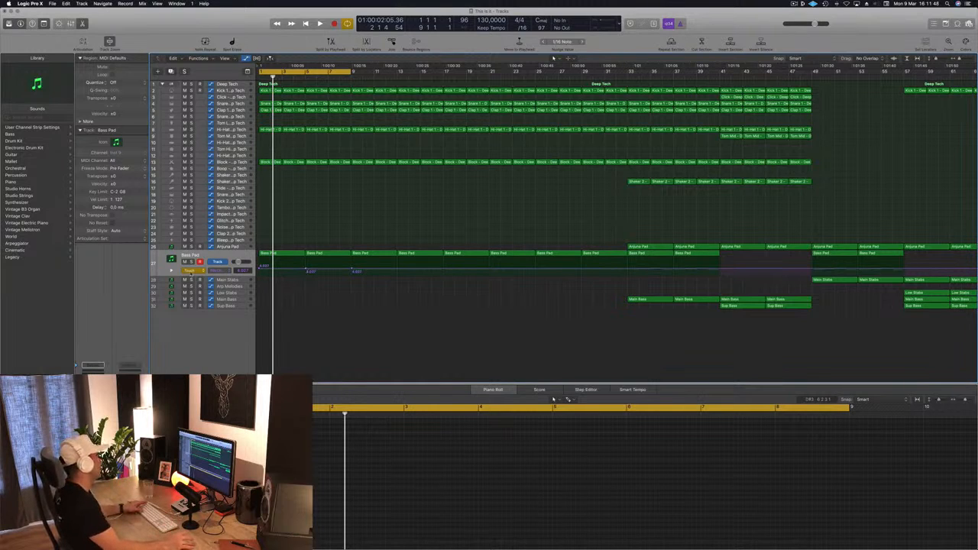
click(190, 272)
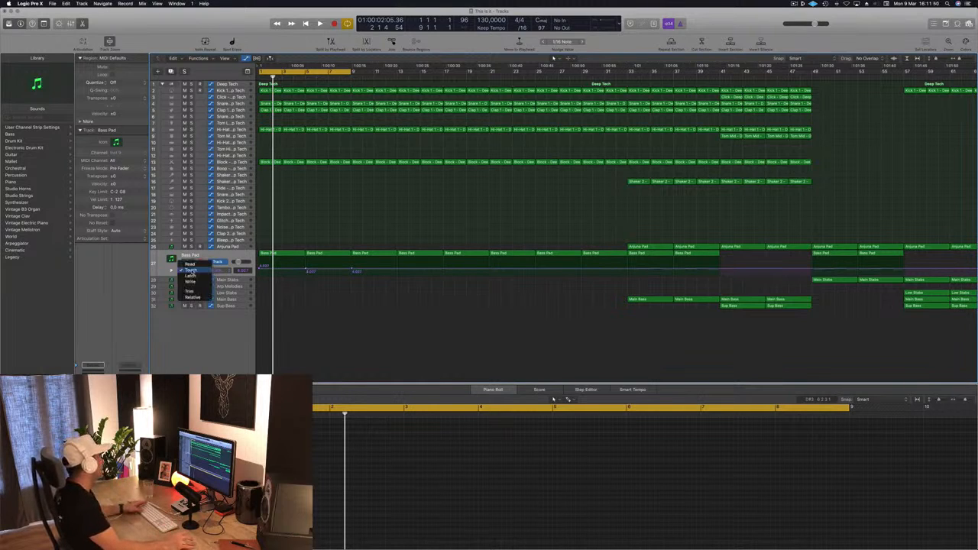
click(191, 265)
Step: Shape a rising Bass Pad cutoff ramp by lowering the point at bar 1 and raising the one at bar 5
key(space)
key(space)
key(space)
drag(259, 268, 259, 269)
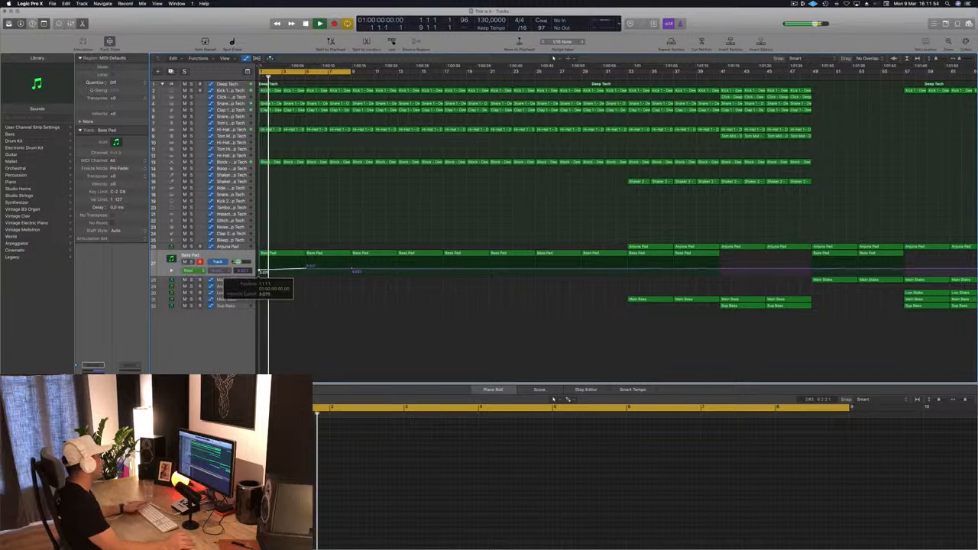
click(307, 266)
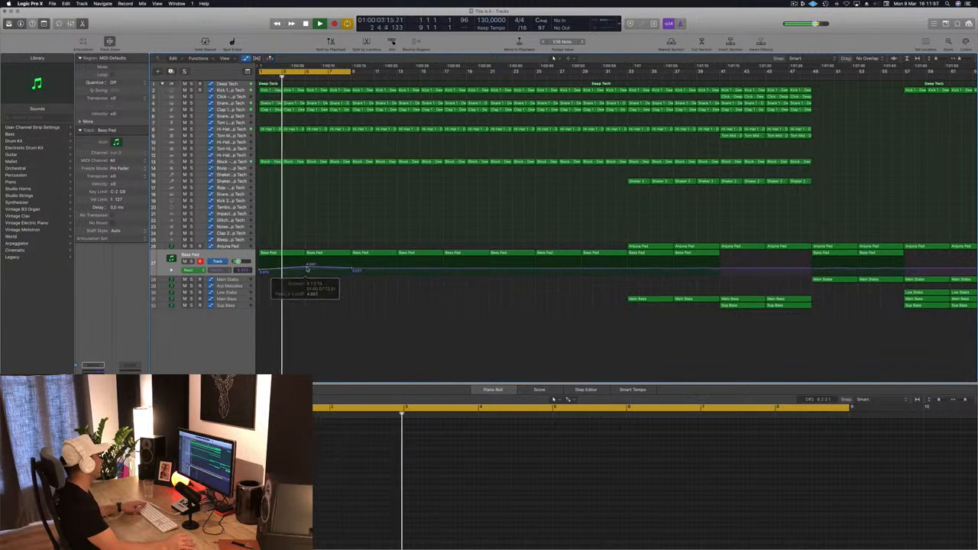
drag(306, 268, 305, 267)
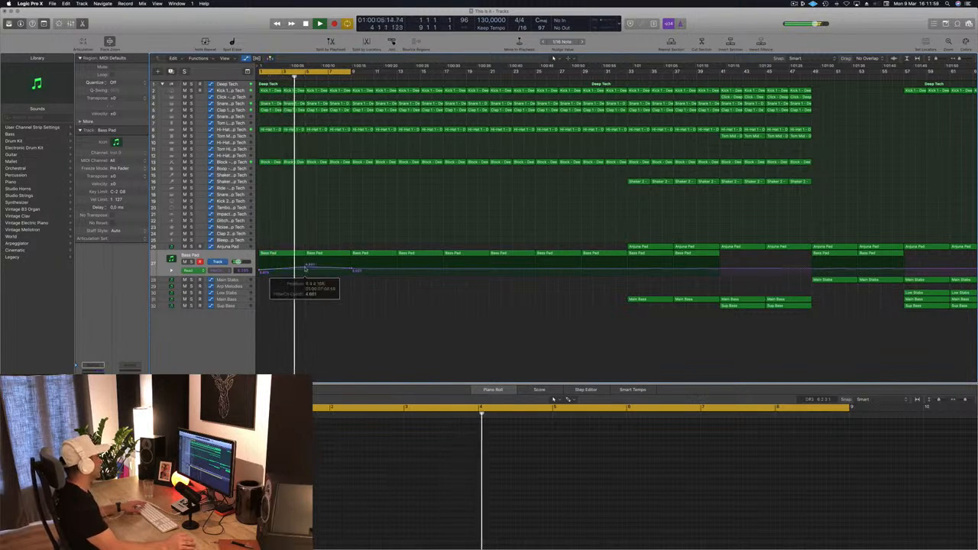
Step: Add a low cutoff point at bar 5 so the Bass Pad filter drops and rises again to bar 9, and play it
key(super+Right)
key(super+Right)
key(super+Right)
key(super+Right)
key(space)
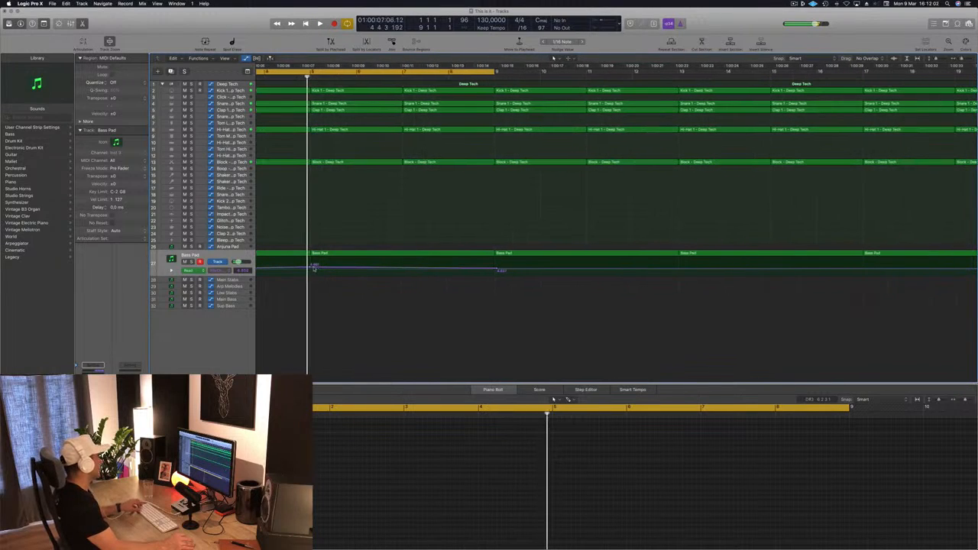
drag(314, 266, 309, 273)
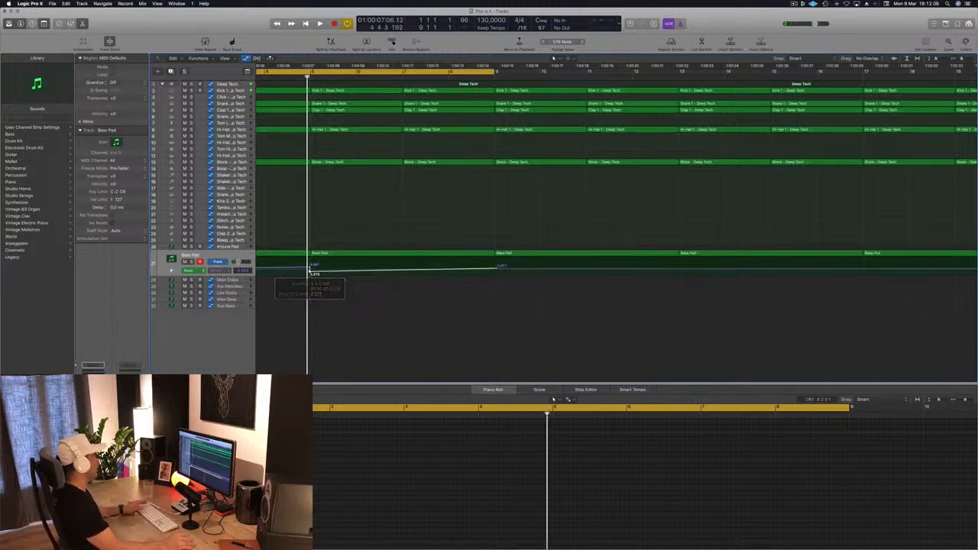
key(super+Left)
key(space)
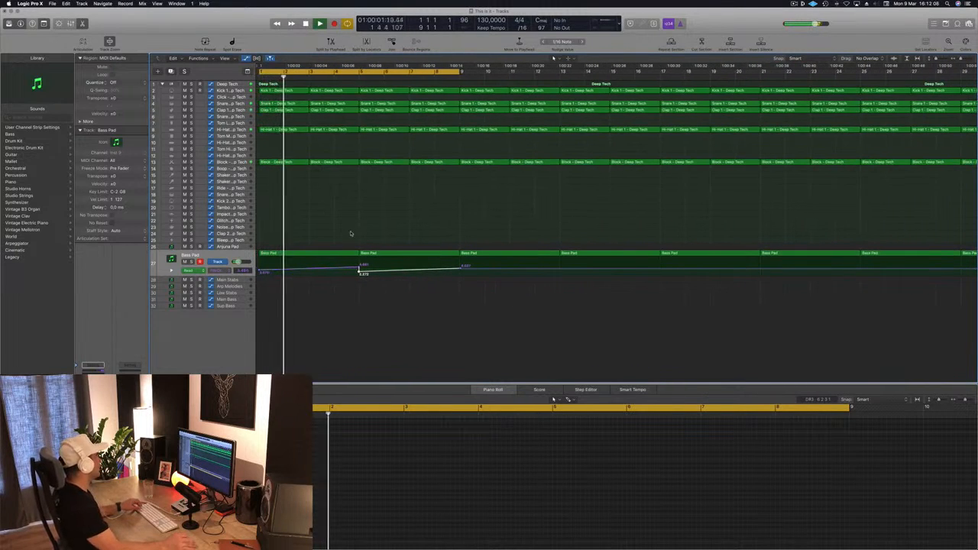
Step: Copy the Block region at bar 5 to the Impact track and move its notes to a higher pitch at the starts of bars 5 and 6
key(super+Down)
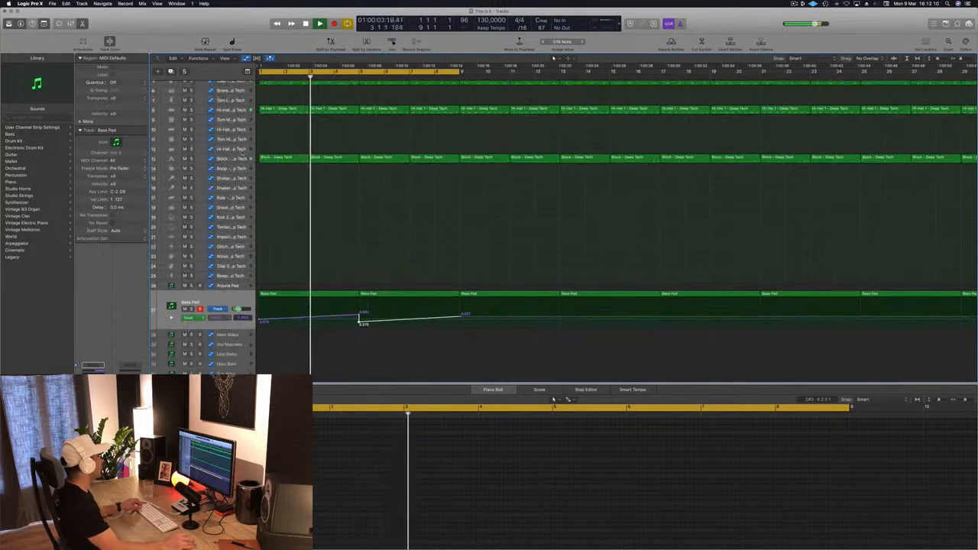
click(351, 159)
drag(354, 161, 405, 237)
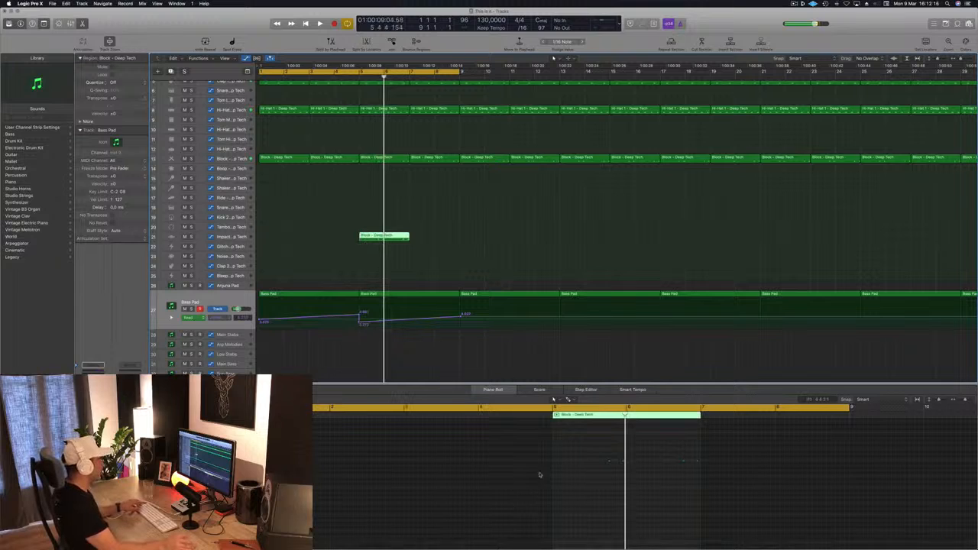
drag(593, 452, 718, 479)
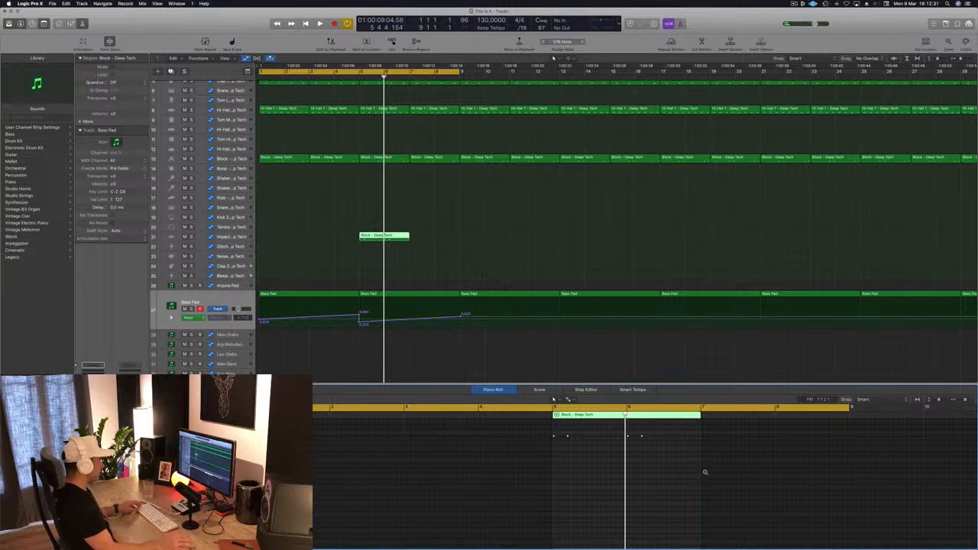
Step: Move the copied region to the Clap 2 track and delete its two notes at bar 6
drag(369, 237, 370, 267)
key(space)
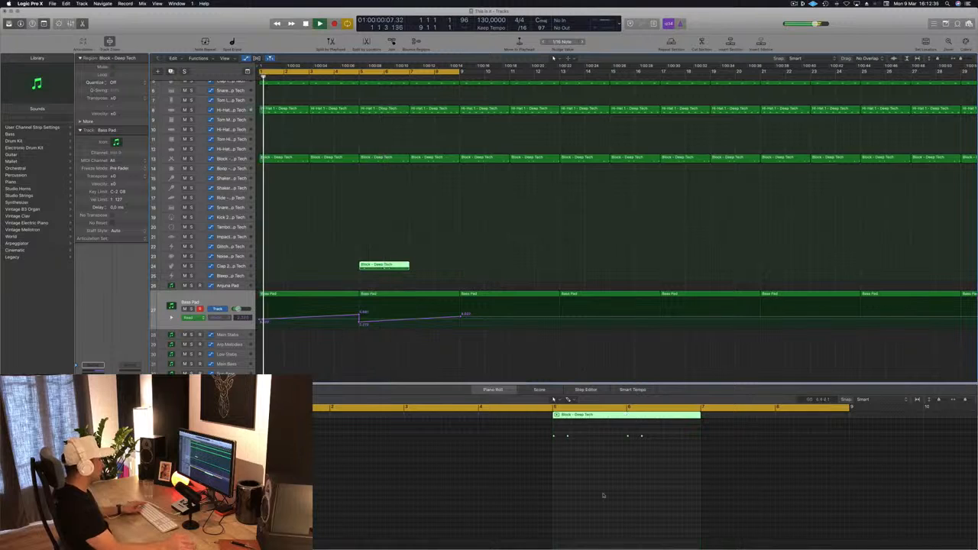
click(631, 439)
key(Delete)
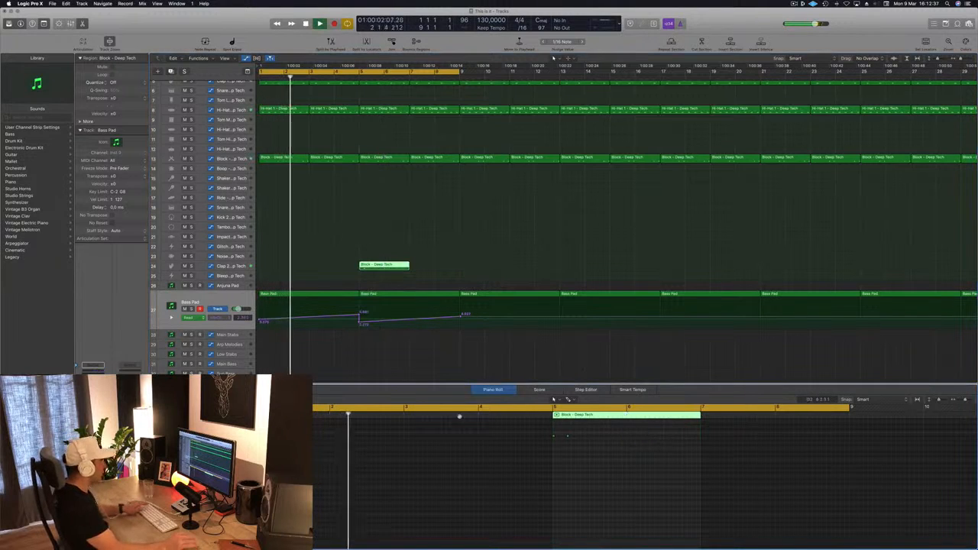
Step: Replay the opening eight bars to hear the new clap region in context and inspect the Clap 2 track
scroll(381, 267, up, 3)
scroll(381, 267, up, 2)
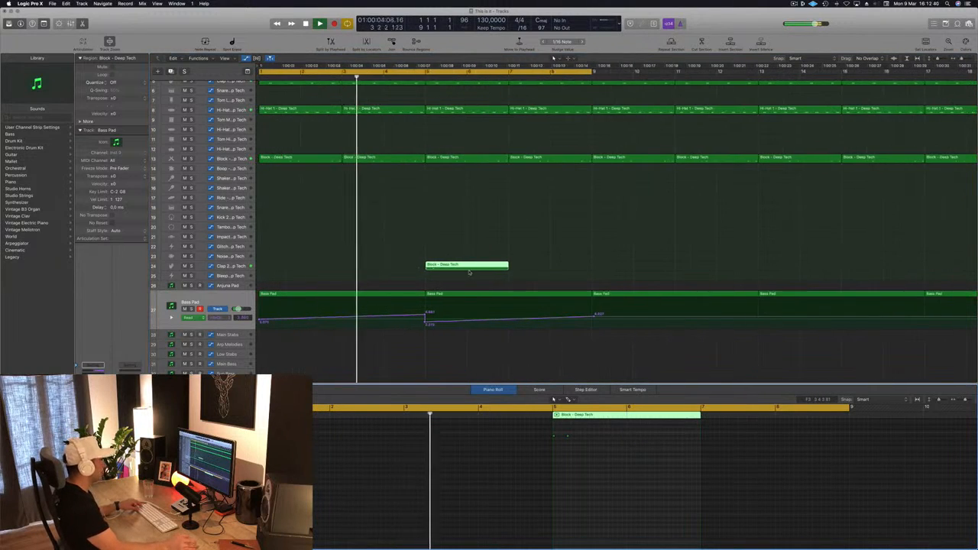
scroll(473, 273, up, 5)
scroll(533, 253, down, 4)
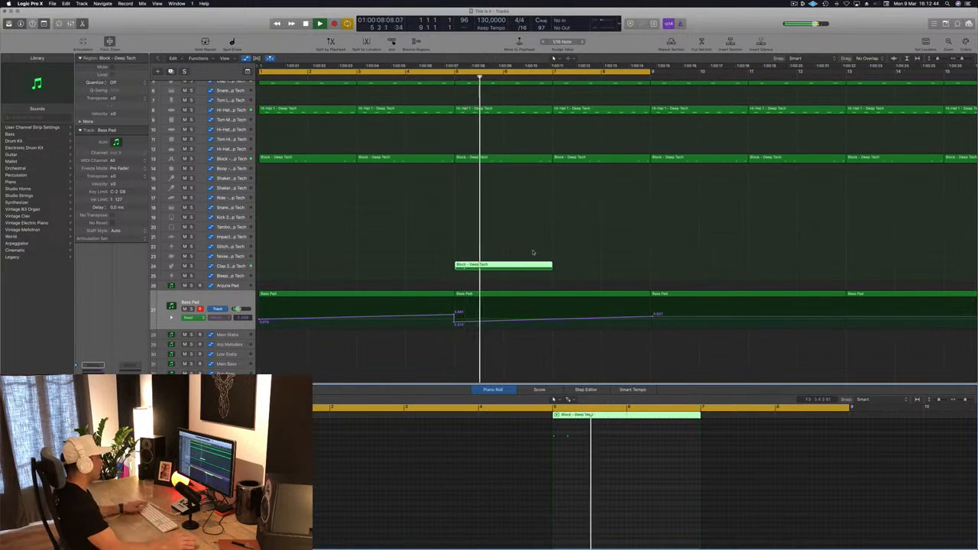
key(Return)
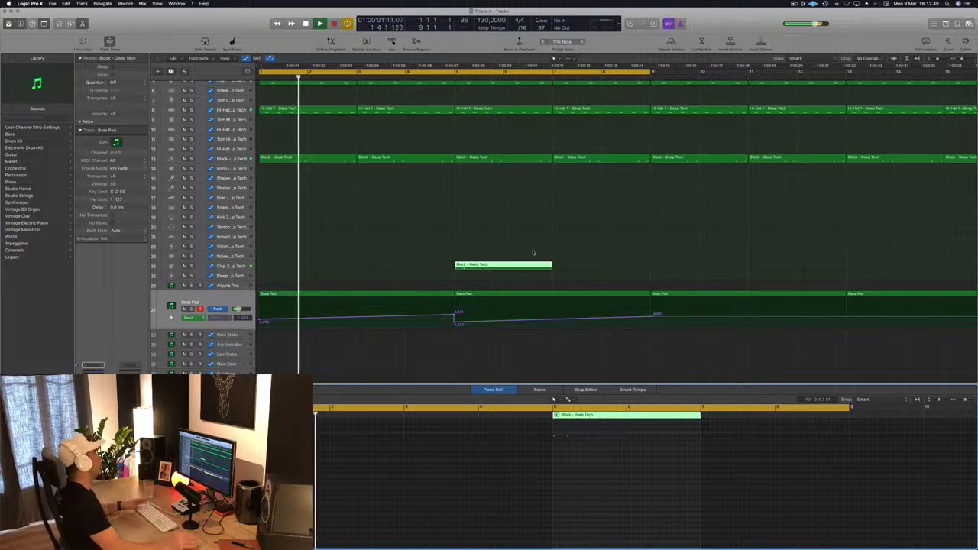
scroll(422, 225, down, 4)
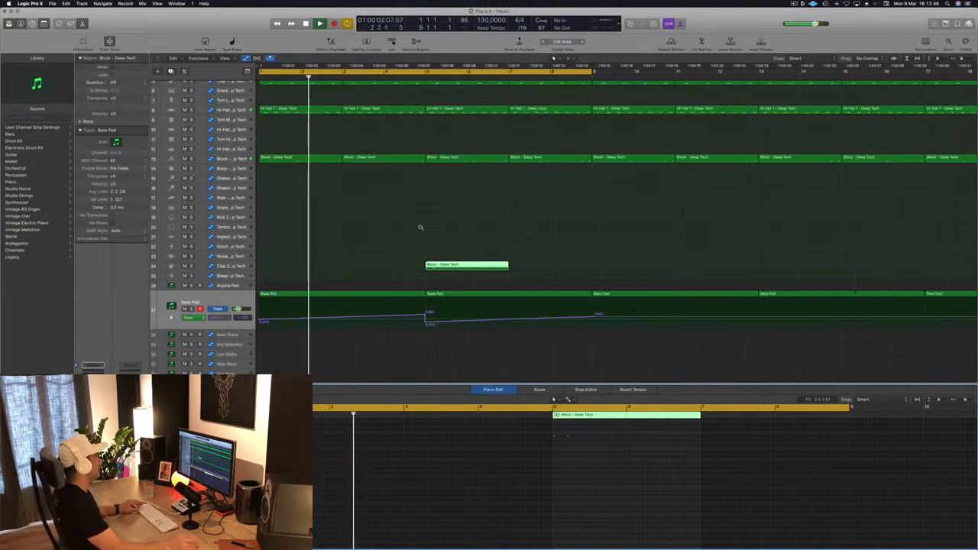
click(231, 266)
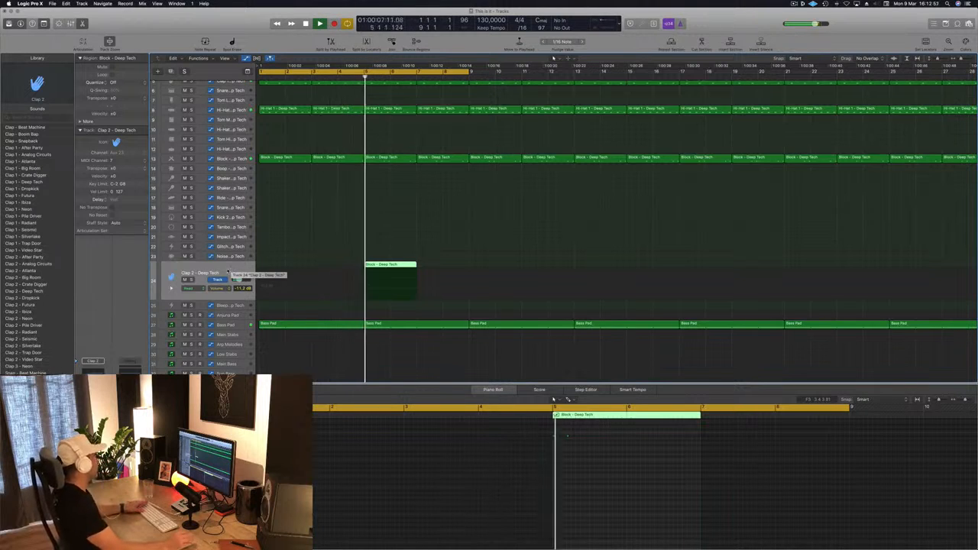
key(space)
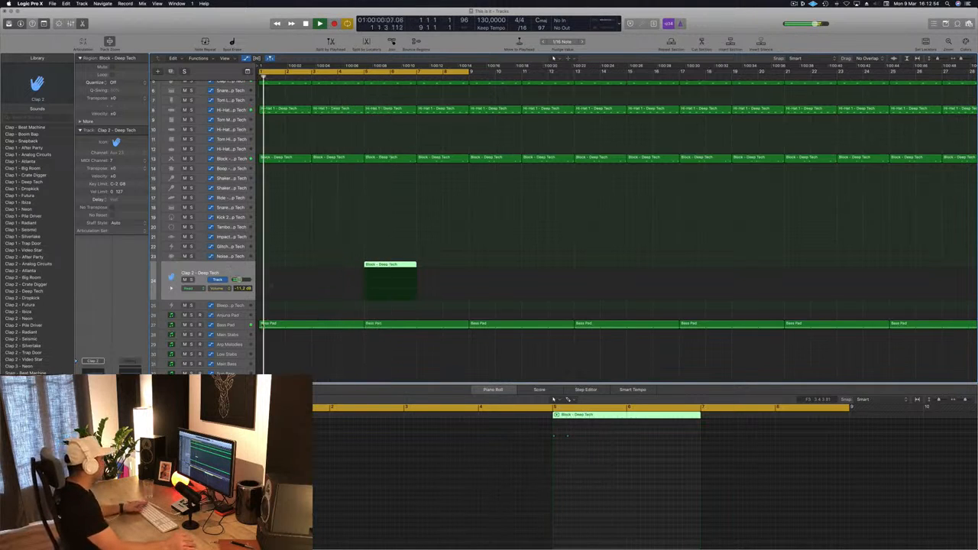
Step: Add a Bass Pad cutoff point near beat 4 of bar 4 and raise the bar 5 peak for a steep final rise, and play it
click(230, 325)
key(super+Right)
key(super+Right)
key(super+Right)
key(super+Right)
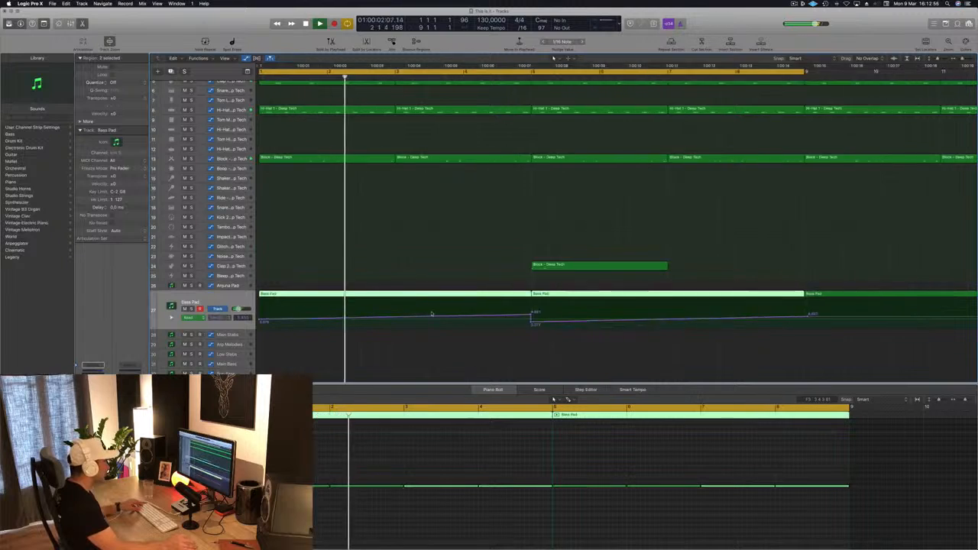
click(669, 322)
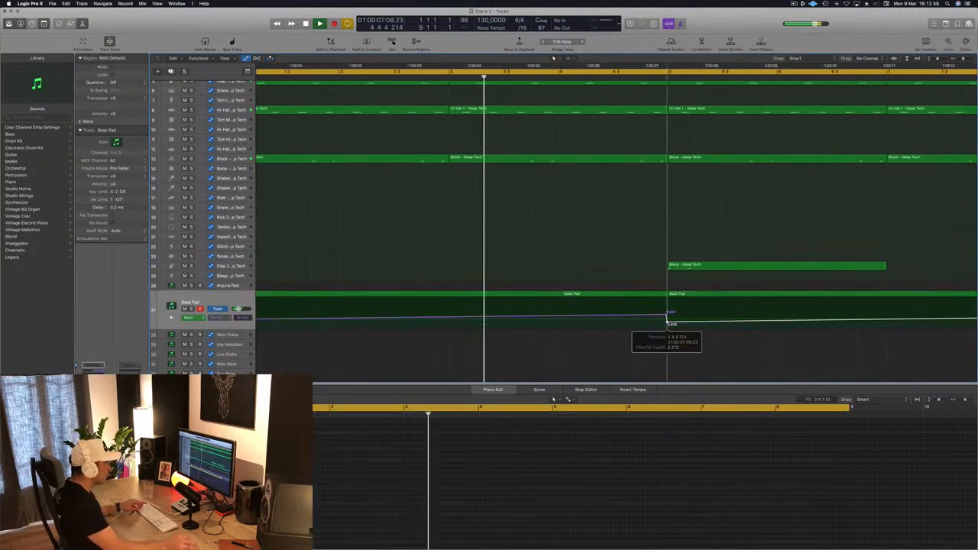
key(space)
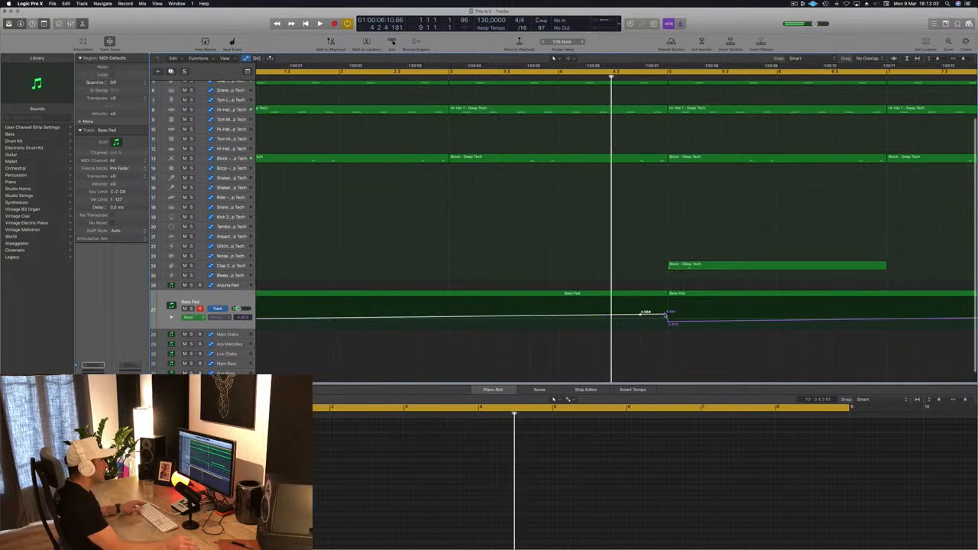
drag(667, 314, 667, 303)
key(space)
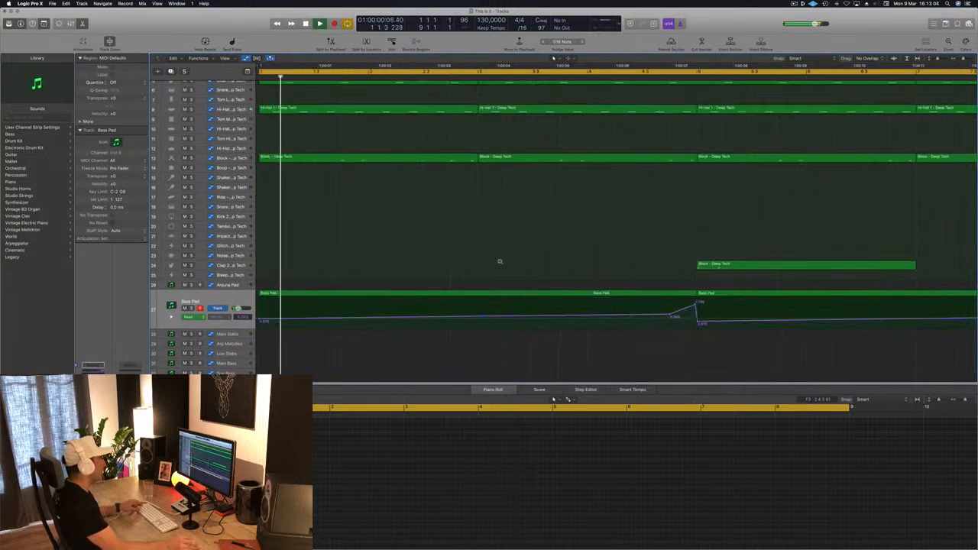
Step: Replay the intro from the start and copy the Clap 2 region from bar 5 to bar 9
key(super+Left)
key(super+Left)
key(super+Left)
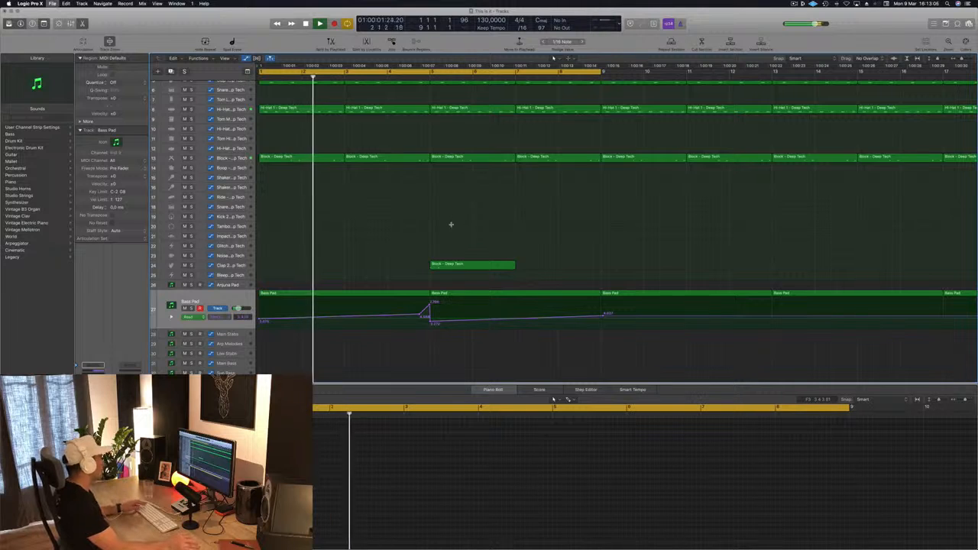
click(222, 265)
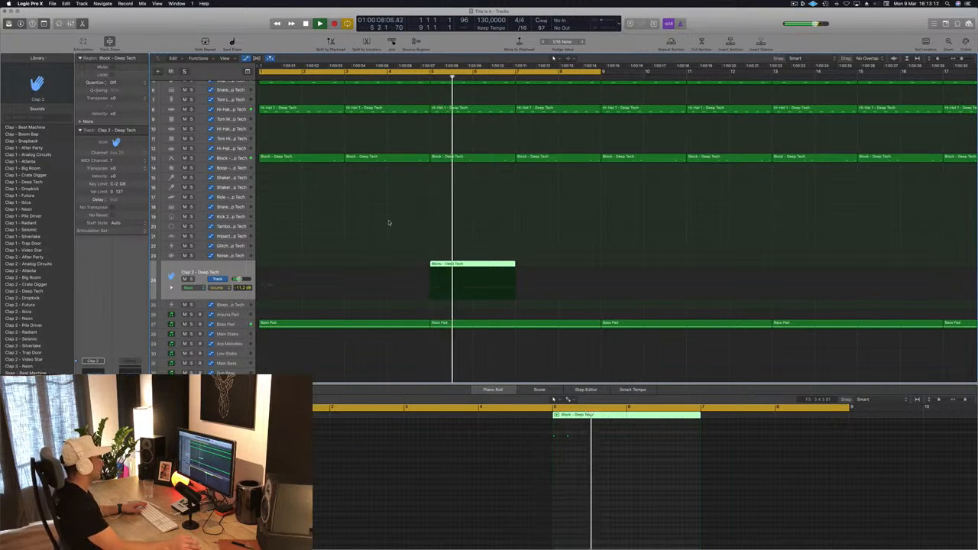
key(super+Left)
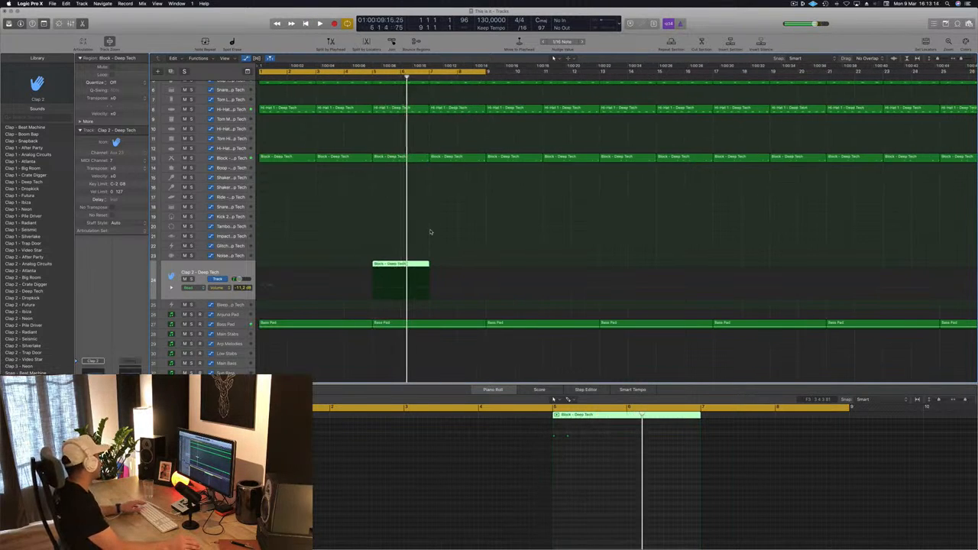
key(Return)
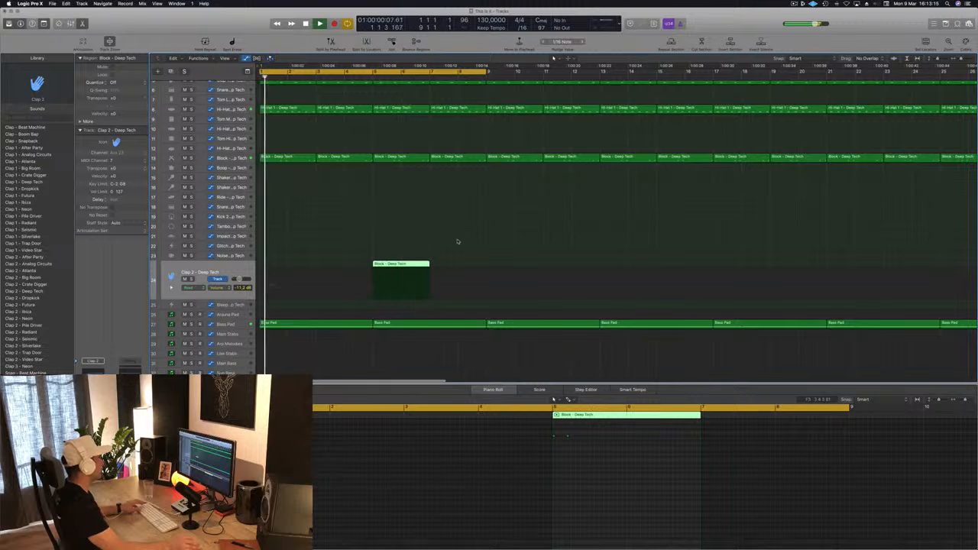
scroll(454, 246, down, 5)
click(370, 264)
click(317, 265)
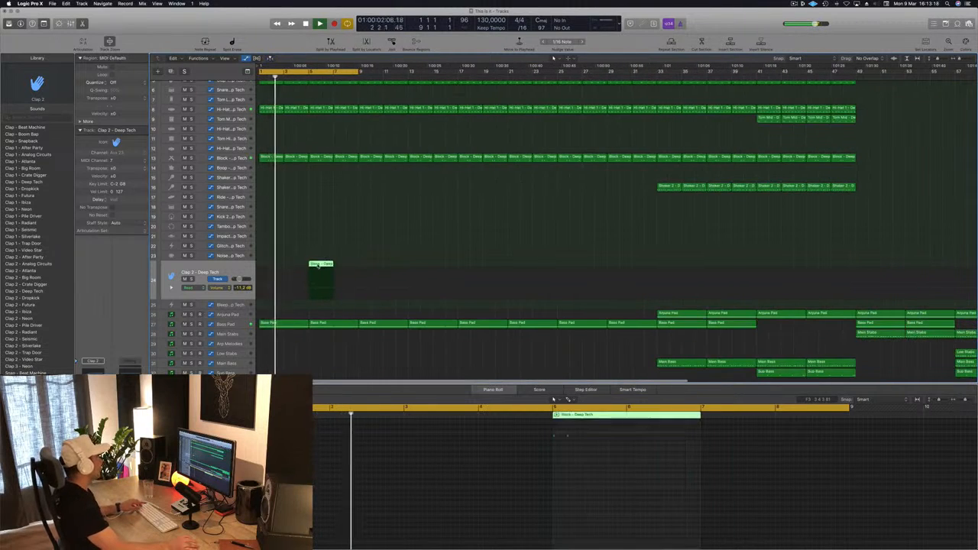
drag(317, 265, 370, 269)
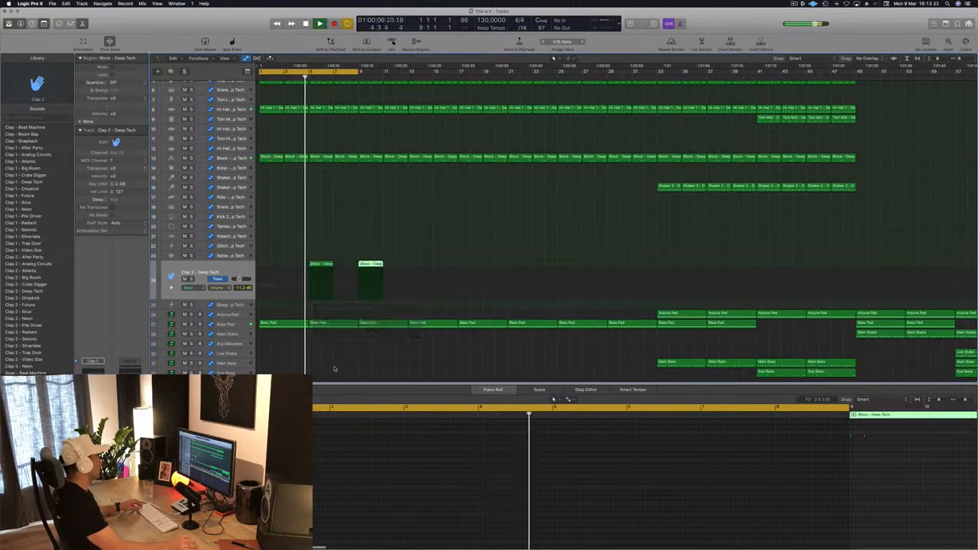
Step: Replace the Bass Pad region at bar 5 with a copy of the bar 1 region, including its cutoff automation
click(302, 324)
click(332, 324)
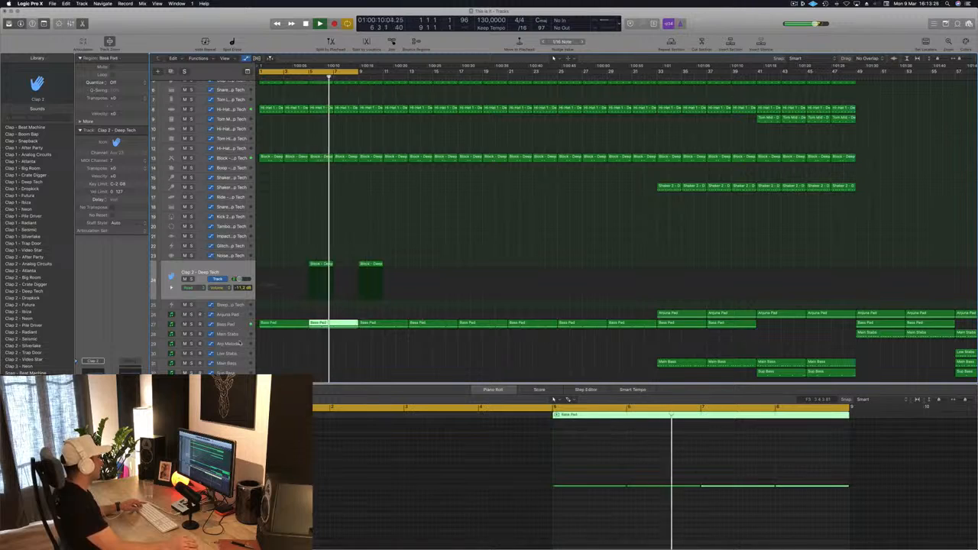
click(237, 329)
click(345, 294)
key(Delete)
click(269, 298)
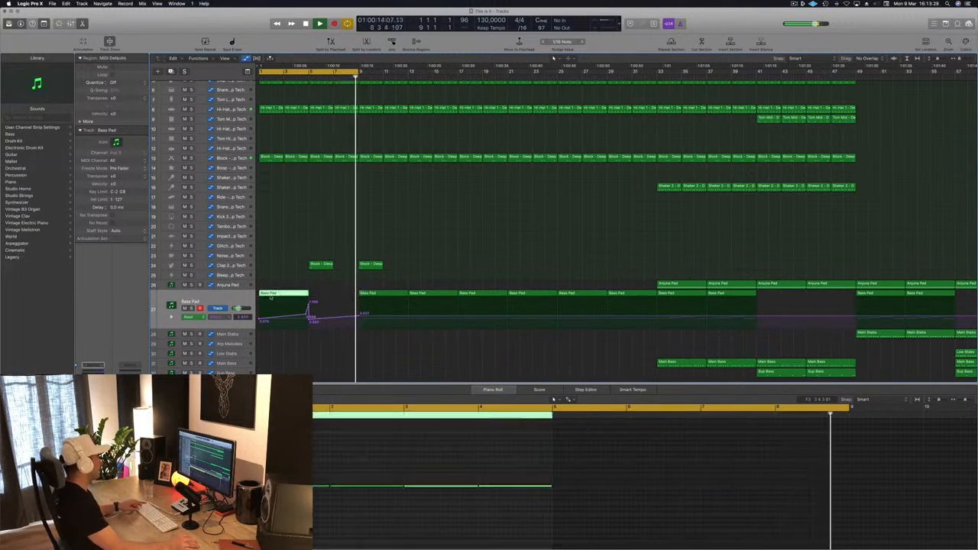
drag(270, 298, 334, 302)
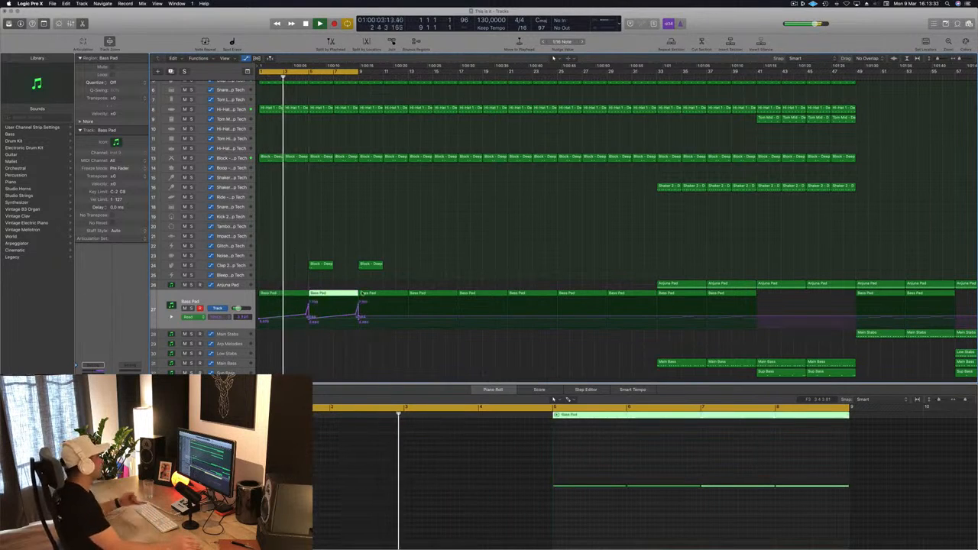
Step: Replace the Bass Pad regions at bars 9 and 13 with copies of the first two automated regions
mouse_move(385, 283)
mouse_down()
mouse_move(418, 296)
mouse_move(279, 299)
mouse_move(380, 301)
mouse_up()
key(Delete)
key(super+Left)
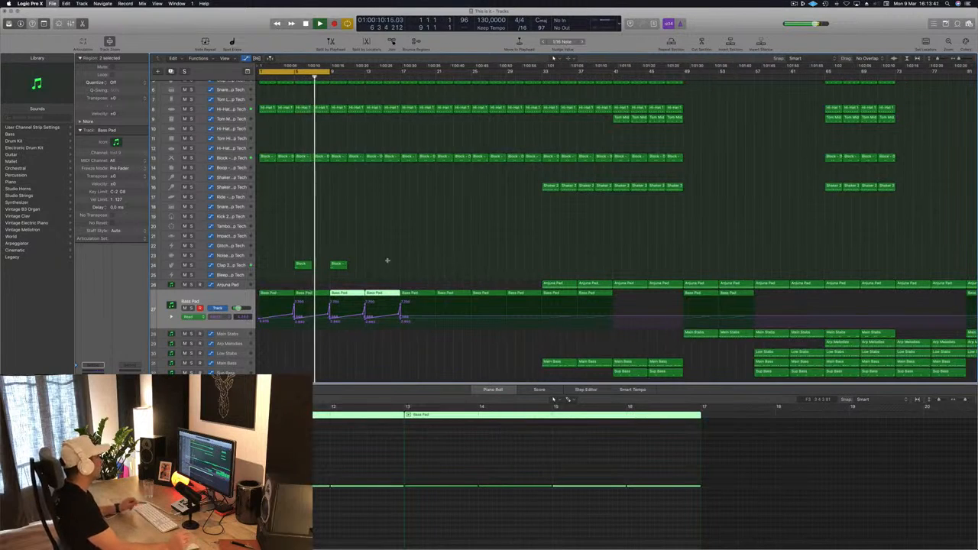
Step: Extend the cycle range to bar 13 and raise the Clap 2 track's volume while it plays
key(super+Right)
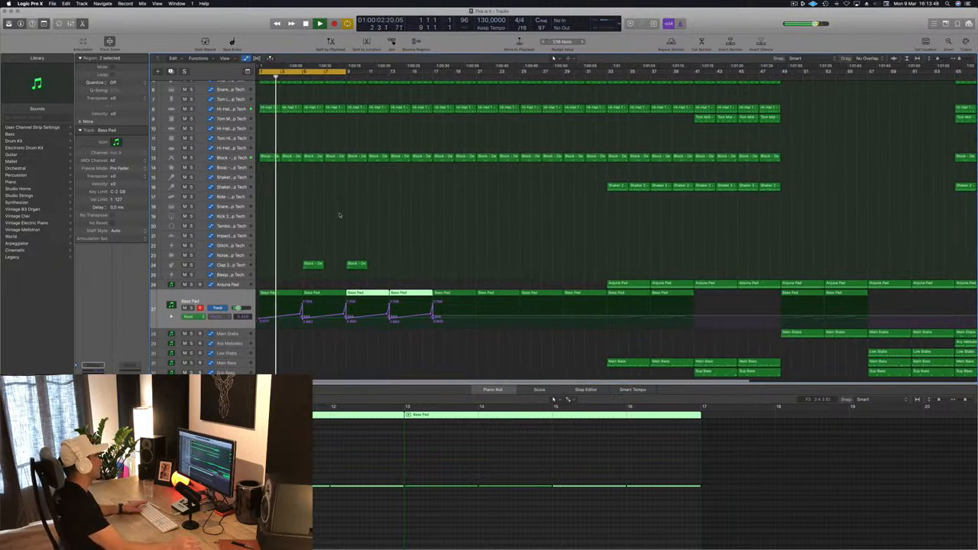
drag(346, 71, 390, 71)
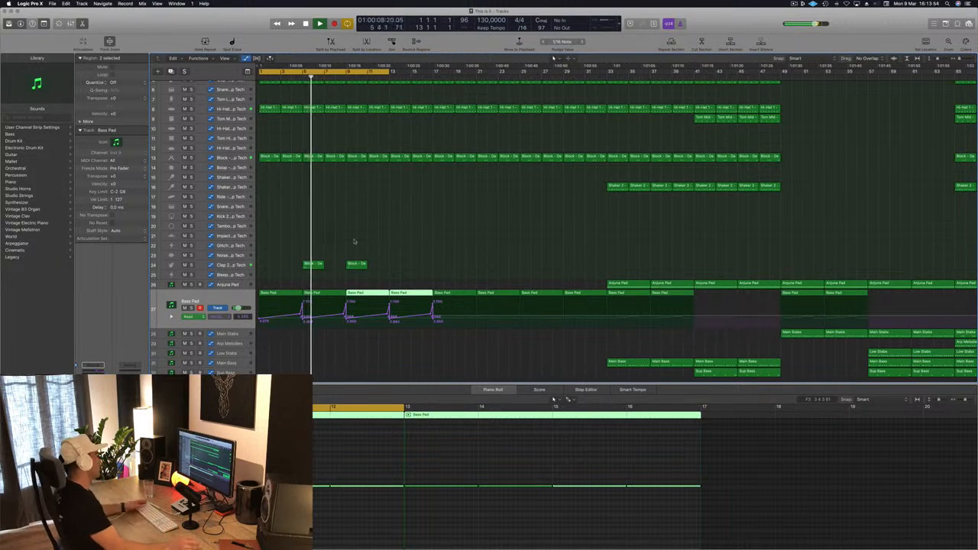
click(248, 266)
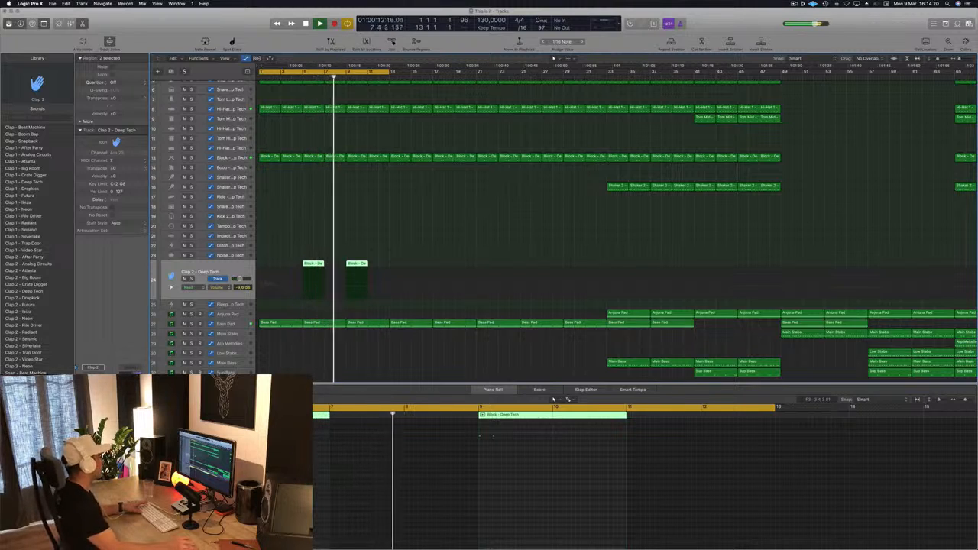
Step: Copy the two Clap 2 regions to bars 13 and 17
scroll(400, 175, down, 1)
key(super+Left)
key(super+Left)
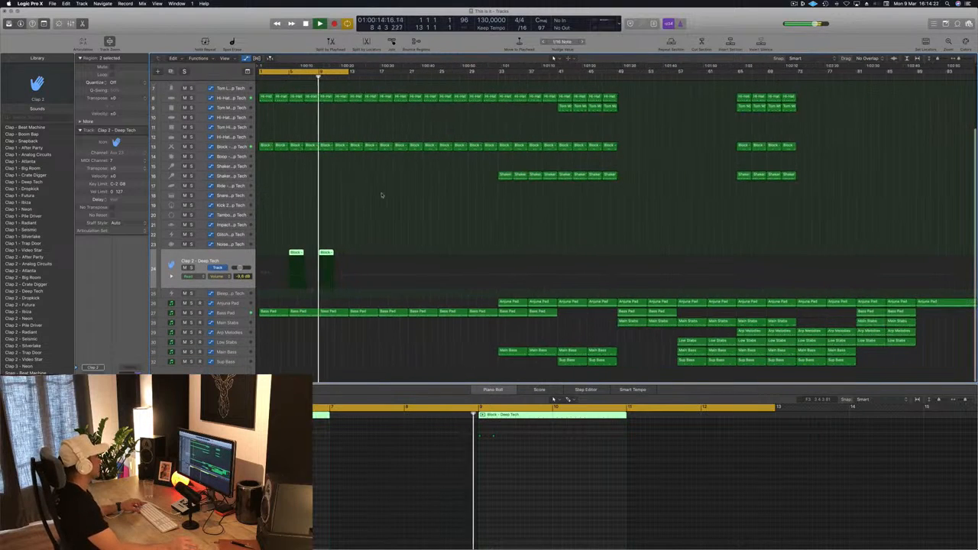
key(super+Right)
key(super+Right)
key(super+Right)
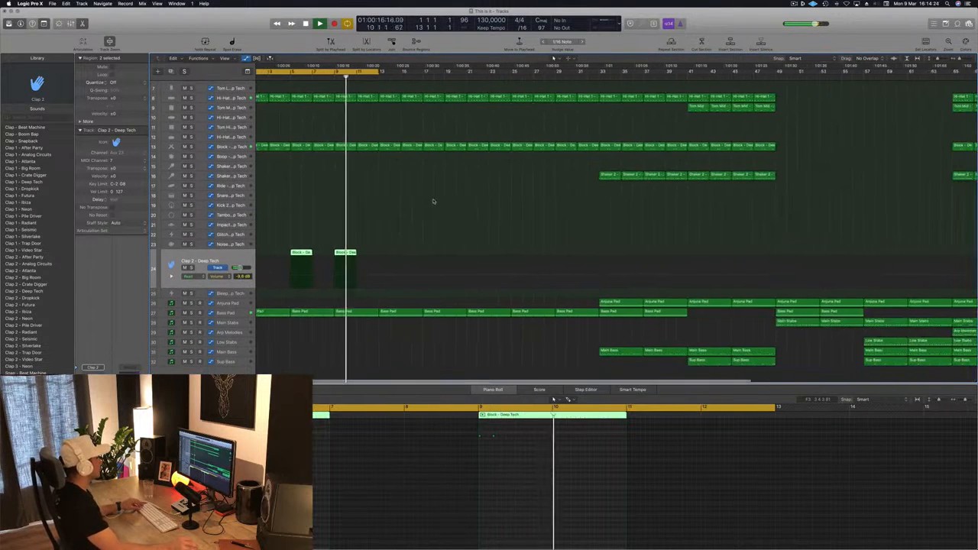
key(Return)
key(super+Left)
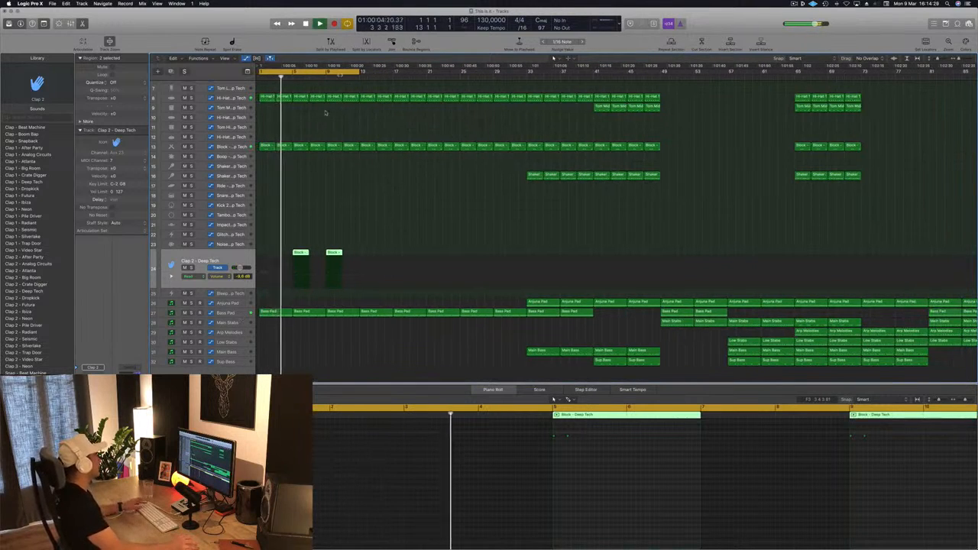
drag(382, 225, 368, 257)
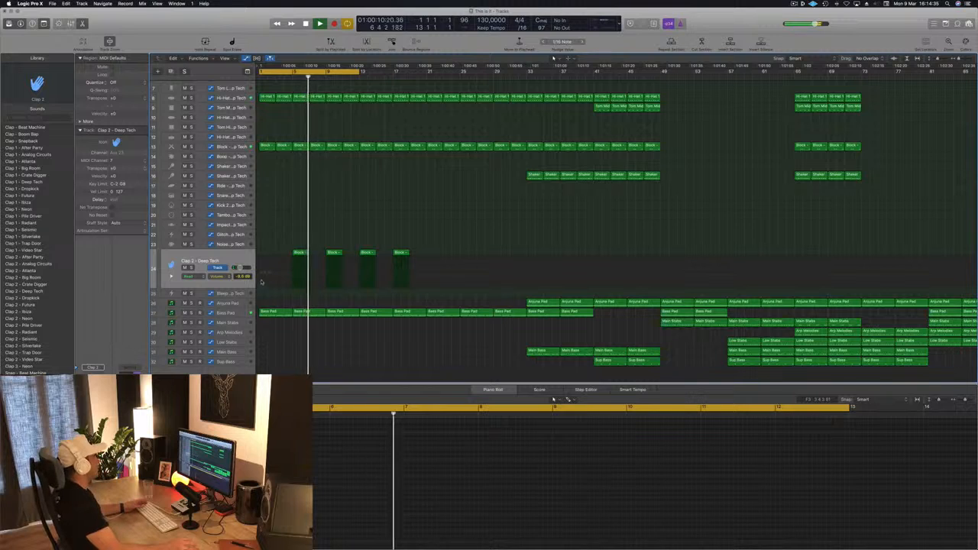
Step: Copy the first Block region to the Tambourine track at bar 17 and move its notes to a higher pitch at the bar starts
click(252, 216)
click(266, 145)
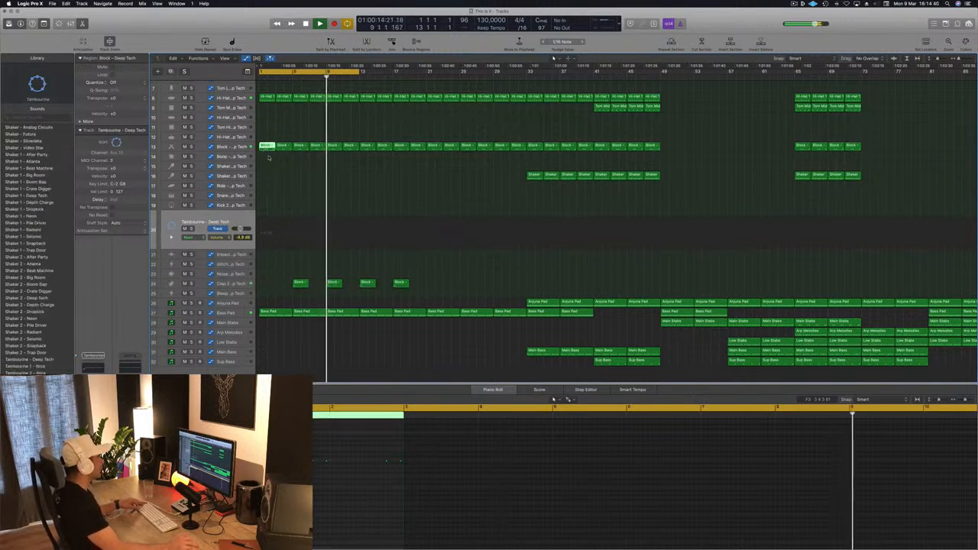
drag(268, 145, 403, 228)
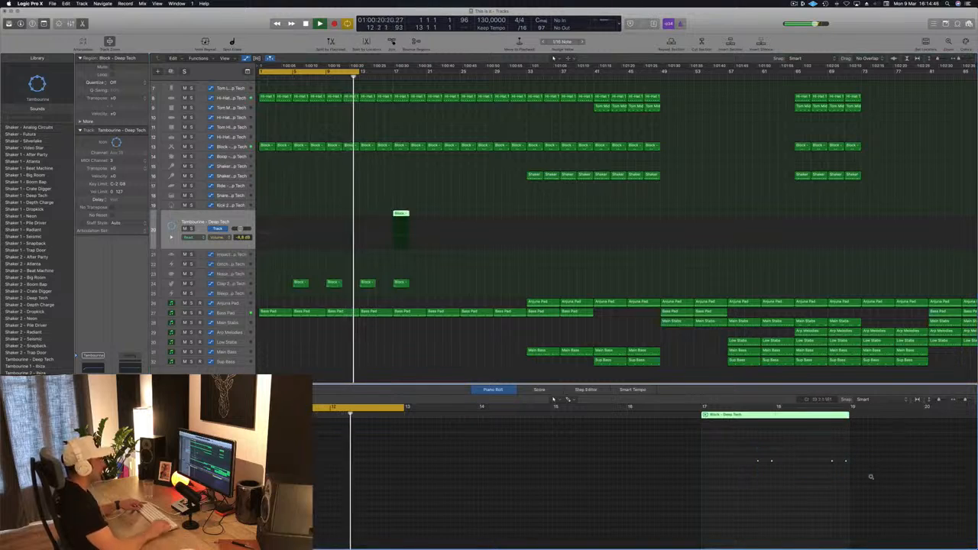
key(Return)
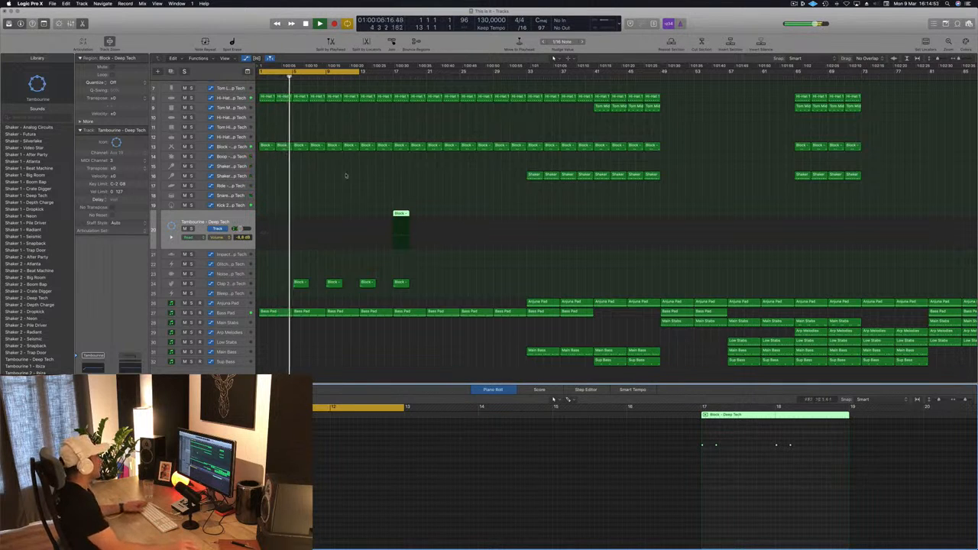
Step: Move the Tambourine region to bar 9 and duplicate its notes a sixteenth note later
drag(401, 213, 336, 217)
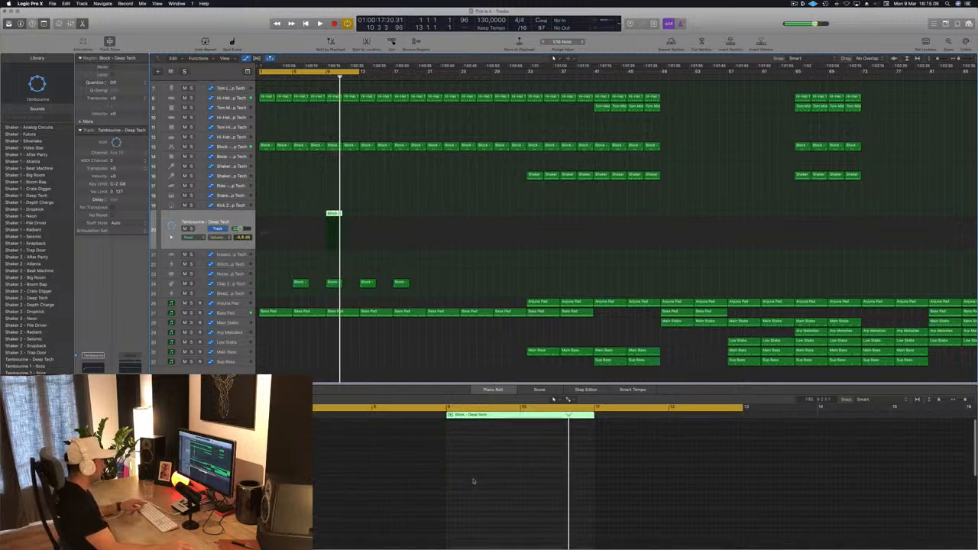
drag(548, 456, 437, 477)
key(super+Right)
key(super+Right)
key(super+Right)
scroll(433, 477, left, 4)
scroll(428, 477, left, 2)
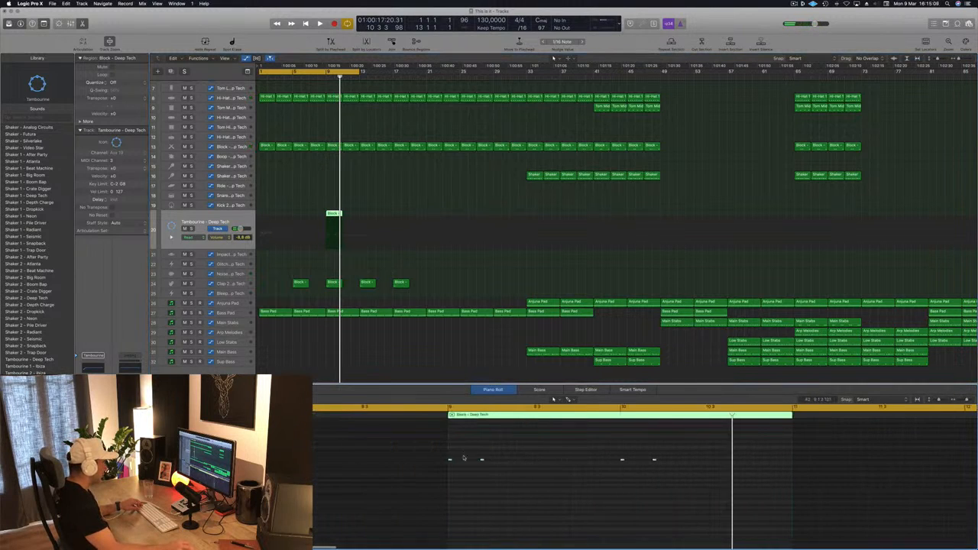
mouse_move(449, 461)
mouse_down()
mouse_move(459, 463)
mouse_move(451, 461)
mouse_up()
key(Return)
key(space)
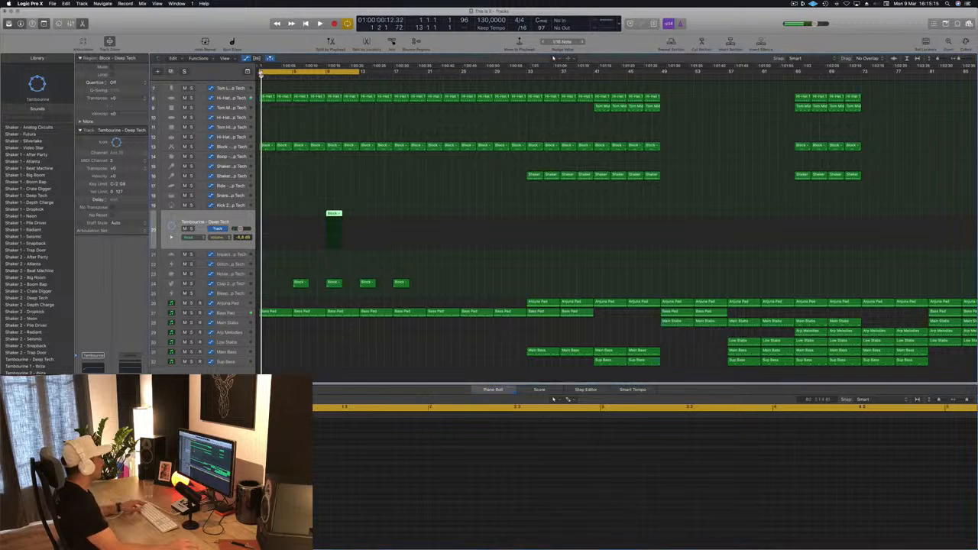
Step: Set the cycle range to bars 9 through 17 and play the new tambourine part
click(261, 72)
drag(325, 74, 395, 74)
key(space)
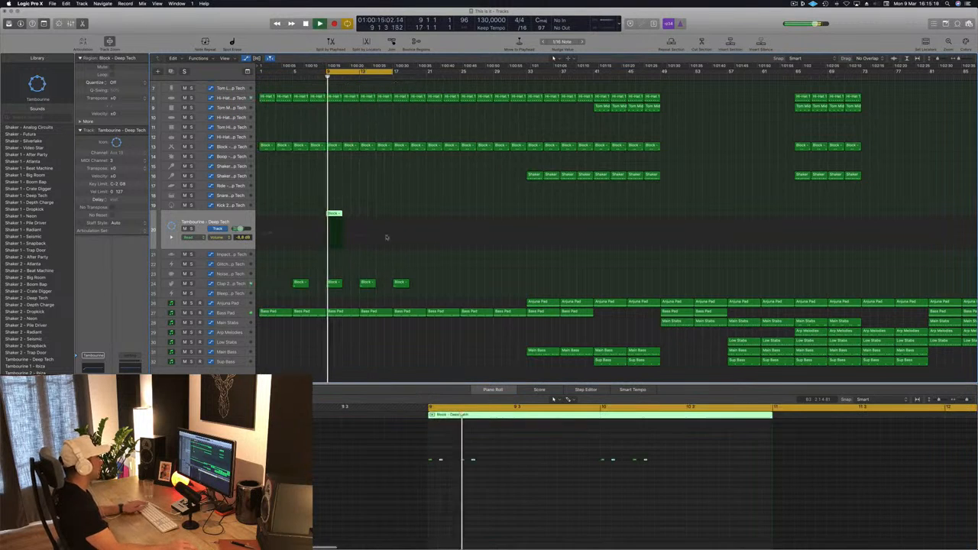
Step: Move the second tambourine note a sixteenth later and delete all notes after the third one
key(space)
mouse_move(450, 451)
mouse_down()
mouse_move(438, 467)
mouse_move(451, 462)
mouse_up()
key(space)
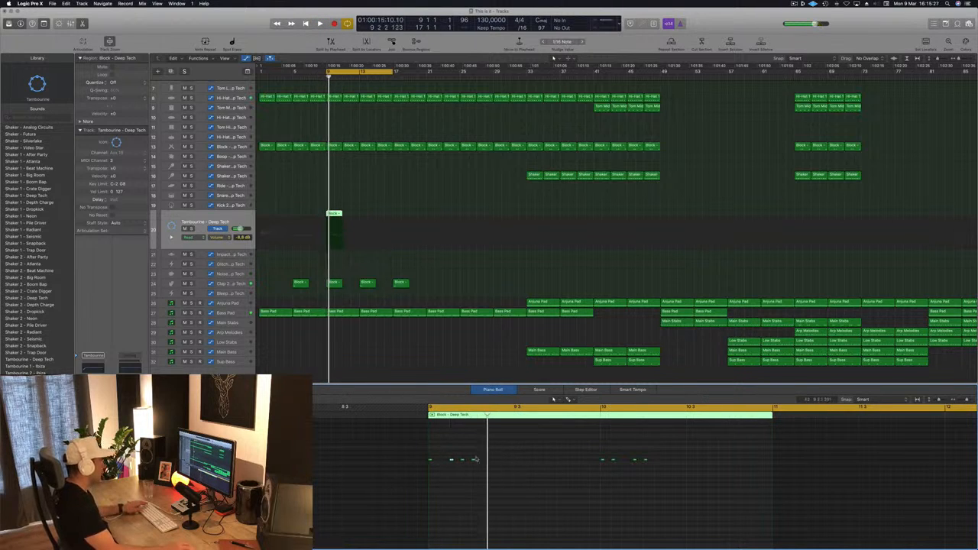
drag(659, 466, 659, 466)
key(Delete)
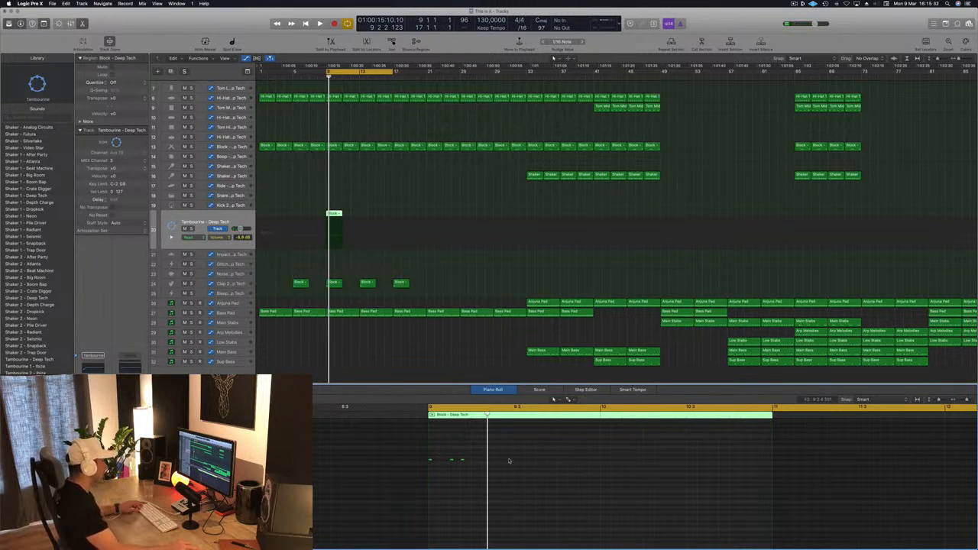
Step: Fill the rest of bar 9 with copies of the tambourine notes in a syncopated pattern, checking it by playback
drag(430, 463, 483, 473)
key(space)
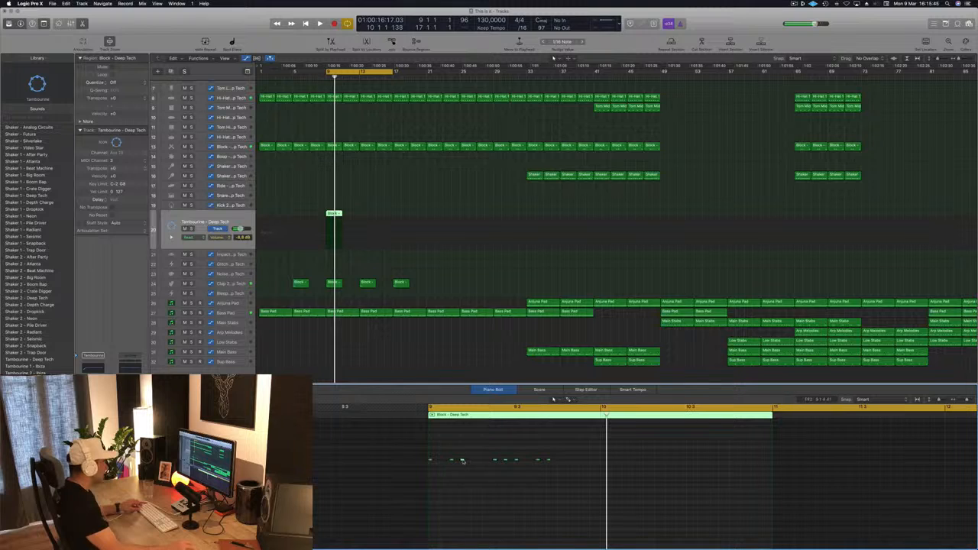
drag(470, 462, 483, 463)
key(space)
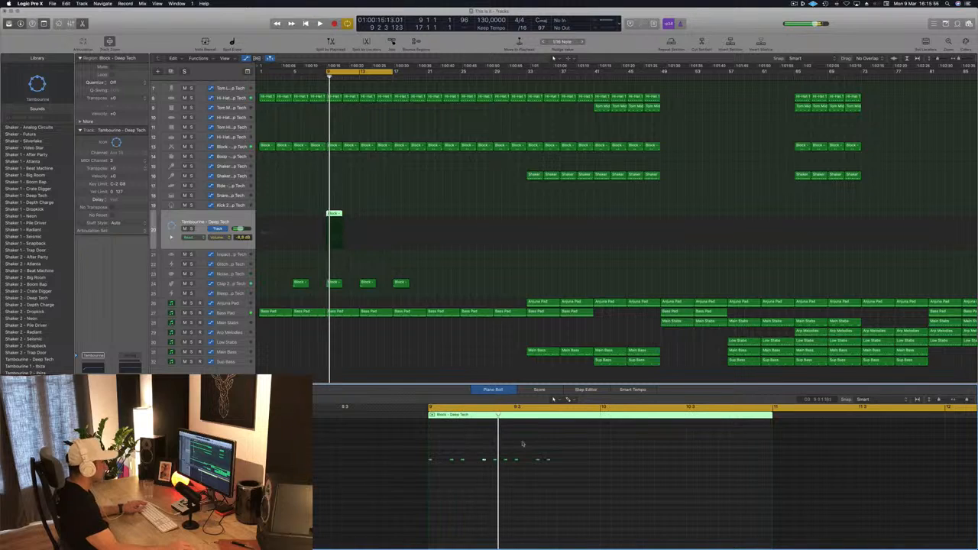
drag(538, 461, 569, 463)
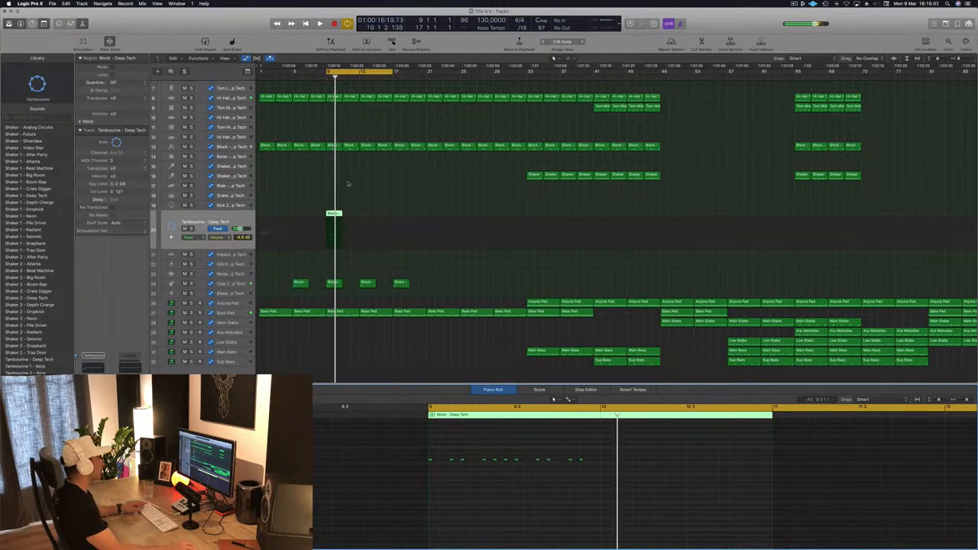
Step: Split the Tambourine region at bar 10 and remove its empty second half
drag(335, 239, 342, 240)
click(339, 218)
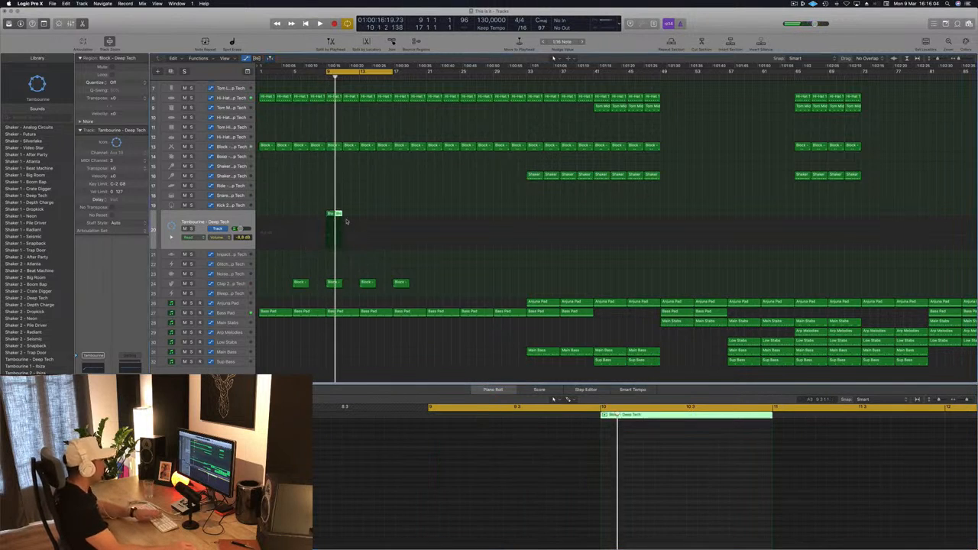
click(322, 218)
Step: Repeat the one-bar Tambourine region through bar 12 and lower the track's volume during playback
drag(331, 213, 349, 218)
key(space)
click(196, 223)
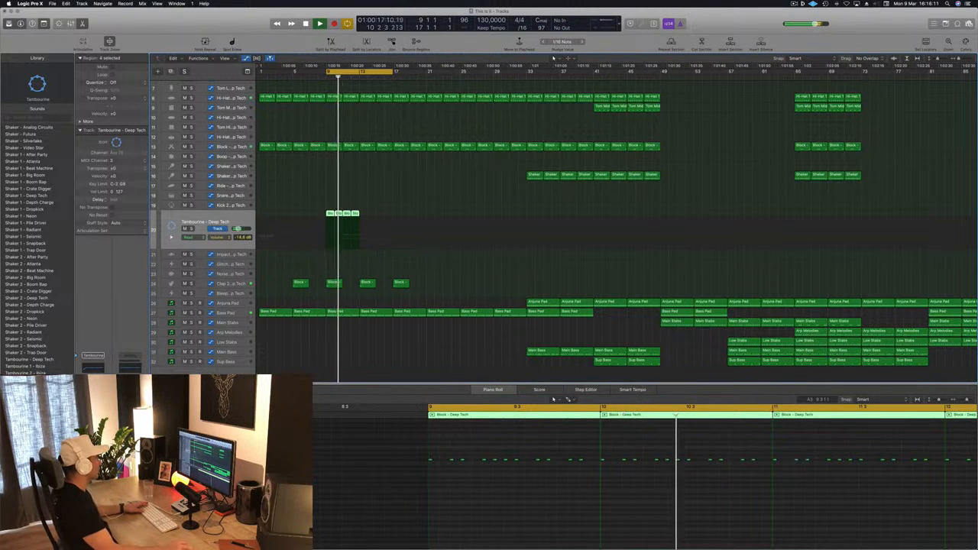
Step: Extend the cycle range back to bar 1 and play the intro from the start, checking the Bass Pad and Clap 2 tracks
click(329, 62)
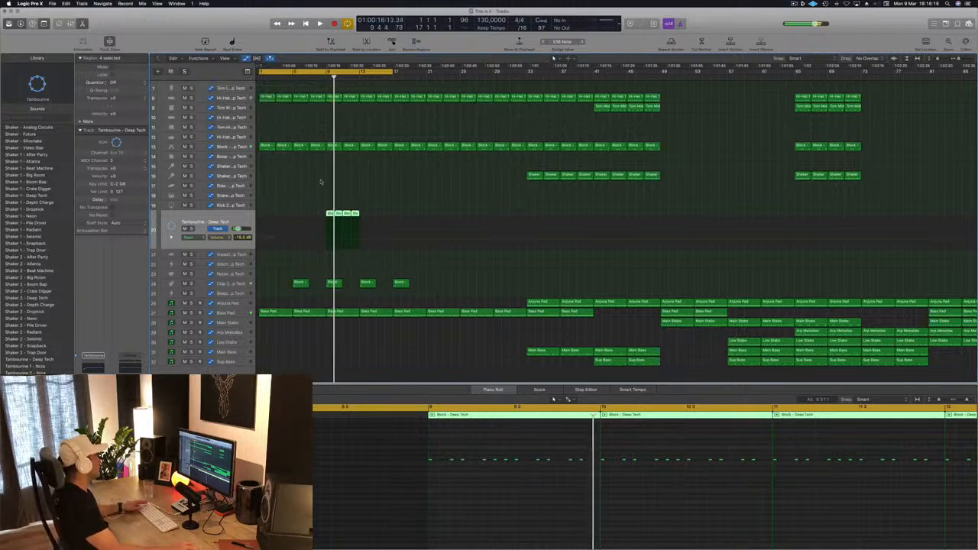
key(Return)
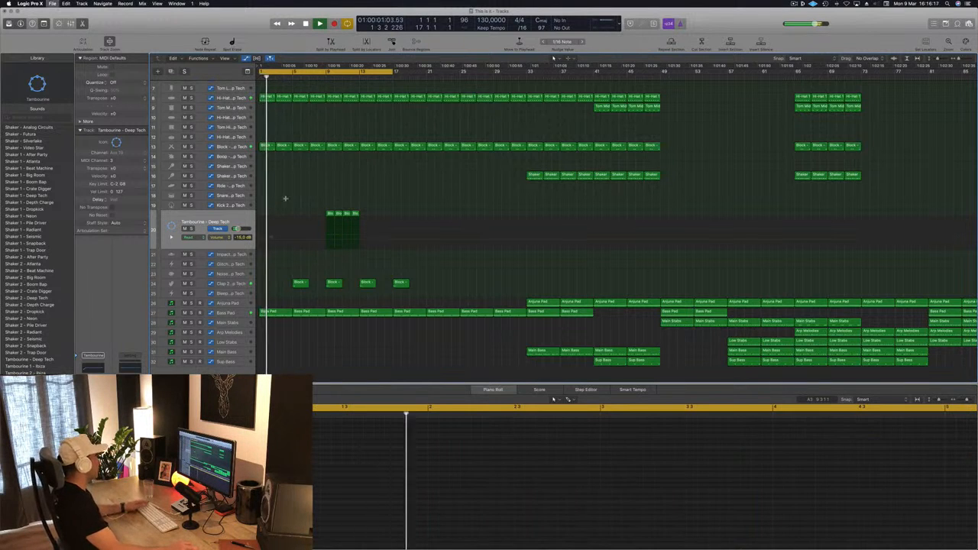
click(245, 312)
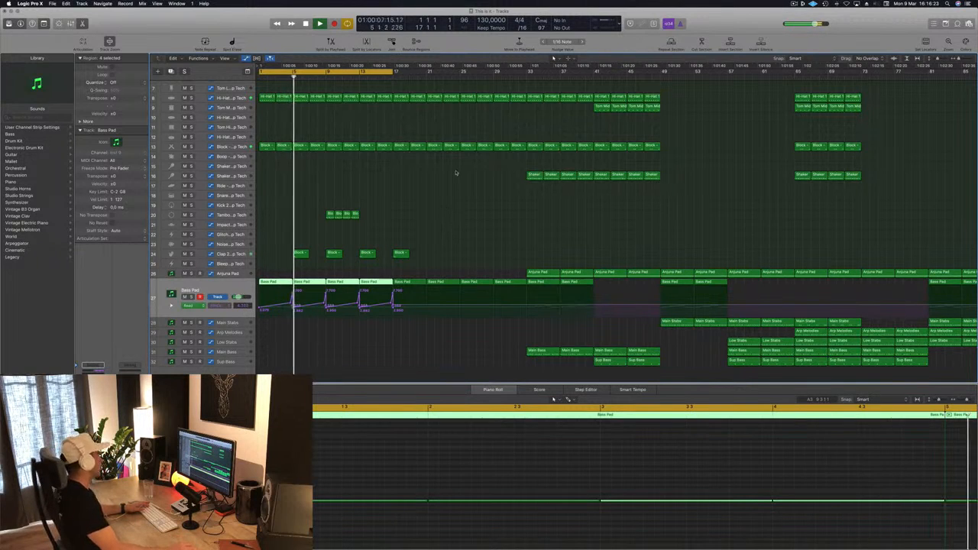
click(229, 255)
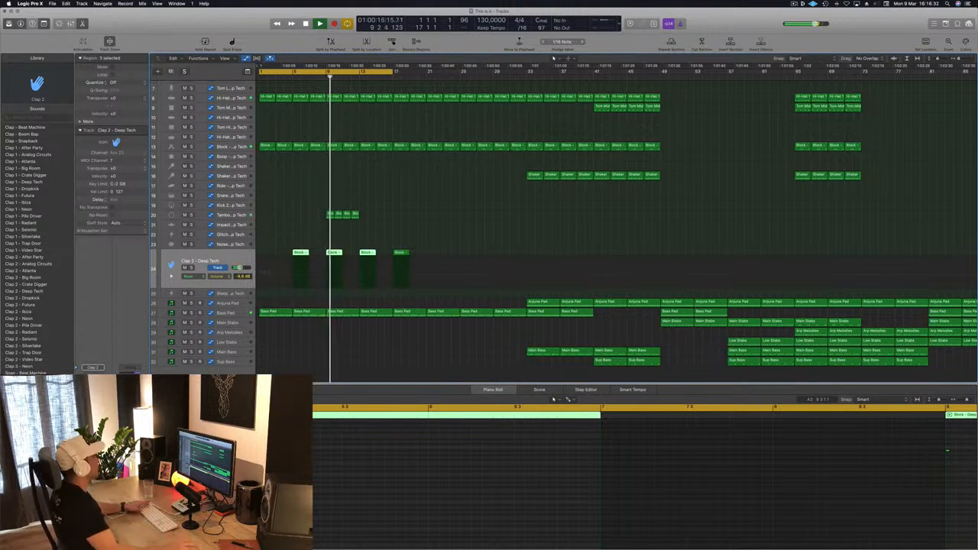
Step: Open the Tambourine track's Stereo Delay and set the right delay time to 73 ms
click(227, 216)
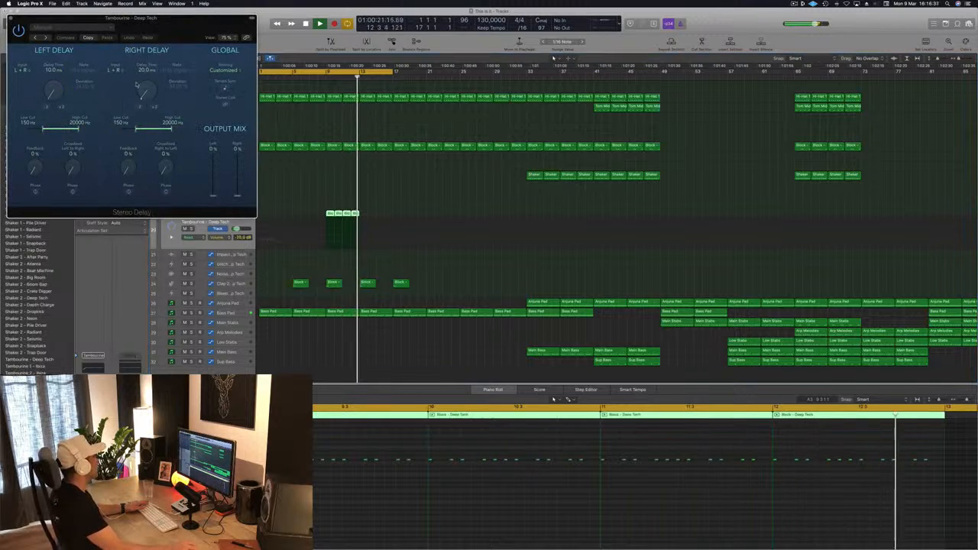
scroll(144, 90, up, 2)
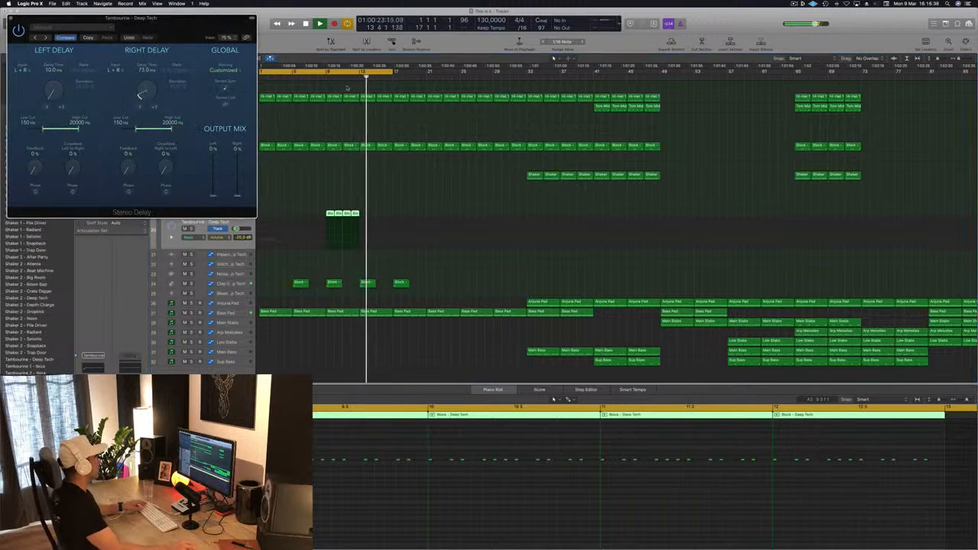
Step: Copy the four Tambourine regions to bars 13 through 16 and play with the cycle range set to bars 9 to 17
drag(320, 206, 429, 221)
drag(330, 215, 368, 221)
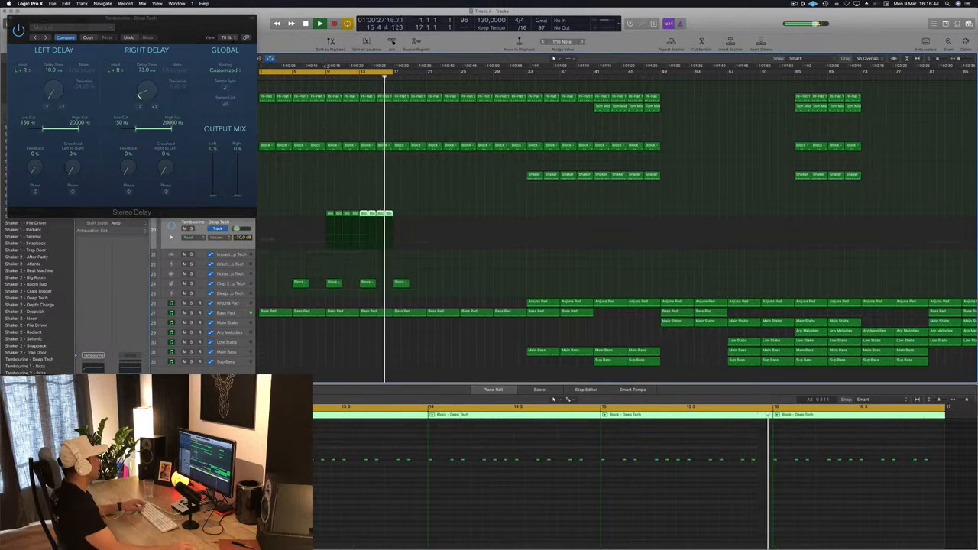
drag(328, 72, 396, 72)
key(space)
Step: Set the Stereo Delay's left delay time to 92 ms and raise both output mix levels to 100%
drag(53, 93, 53, 78)
drag(213, 196, 214, 152)
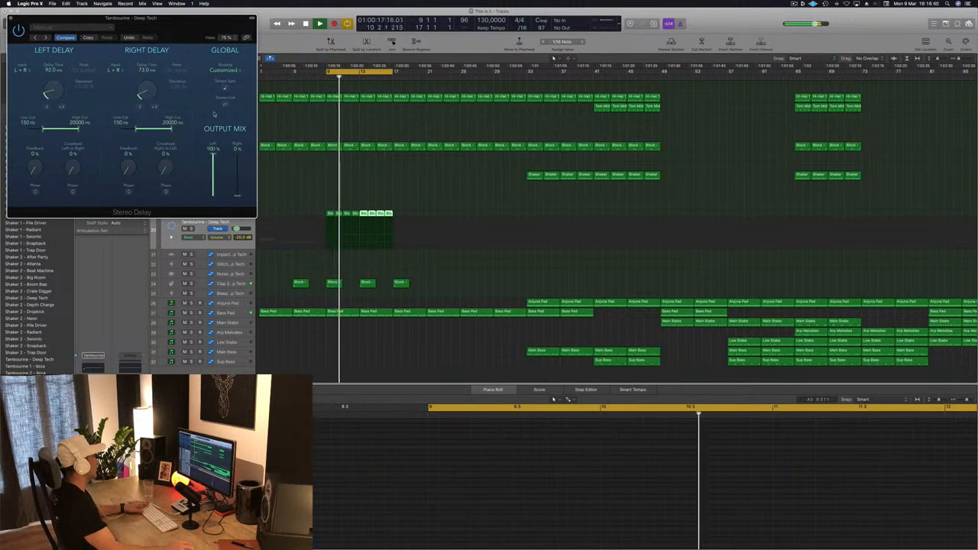
drag(237, 195, 237, 152)
Step: Set the delay times to 22 ms left and 11 ms right, feedback to 28% and 42%, and right-to-left crossfeed to 31%
drag(140, 96, 141, 105)
drag(50, 87, 51, 102)
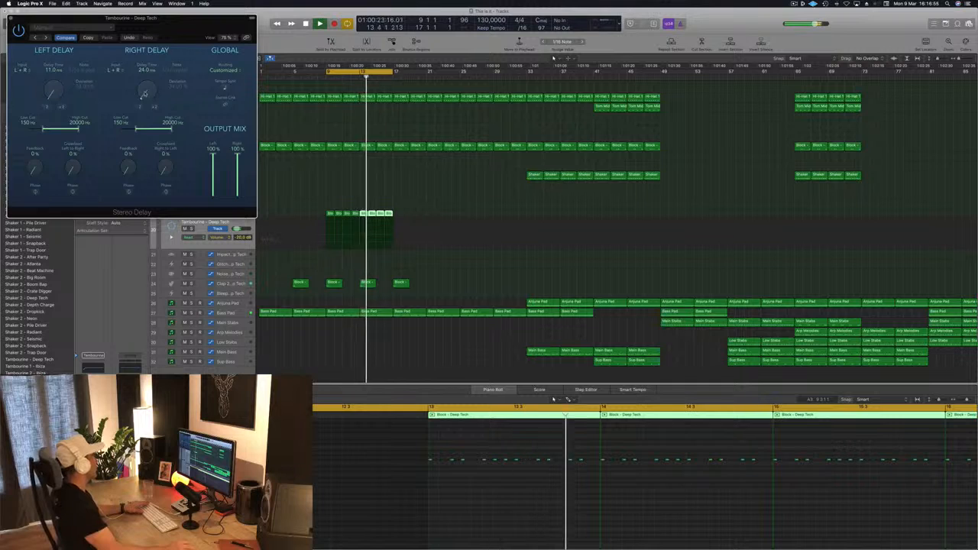
click(153, 108)
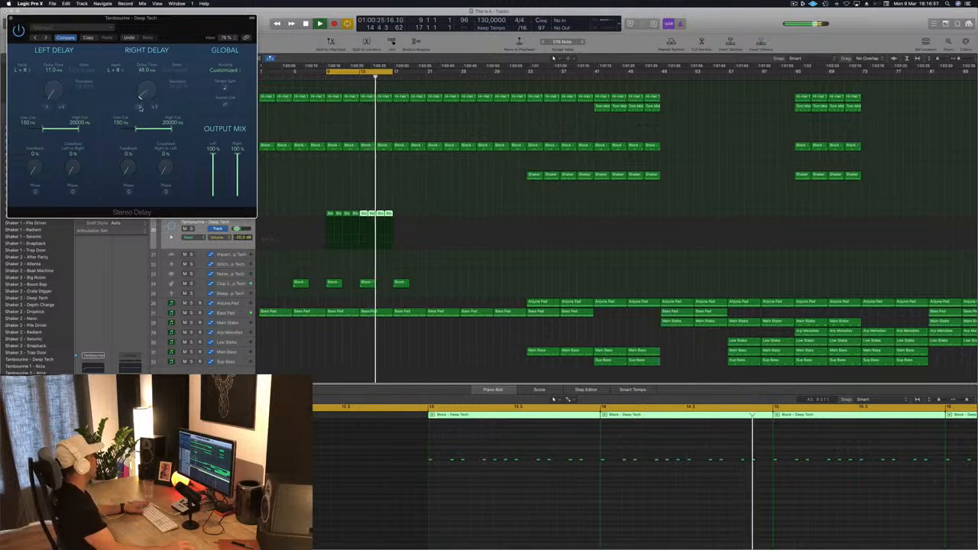
click(139, 107)
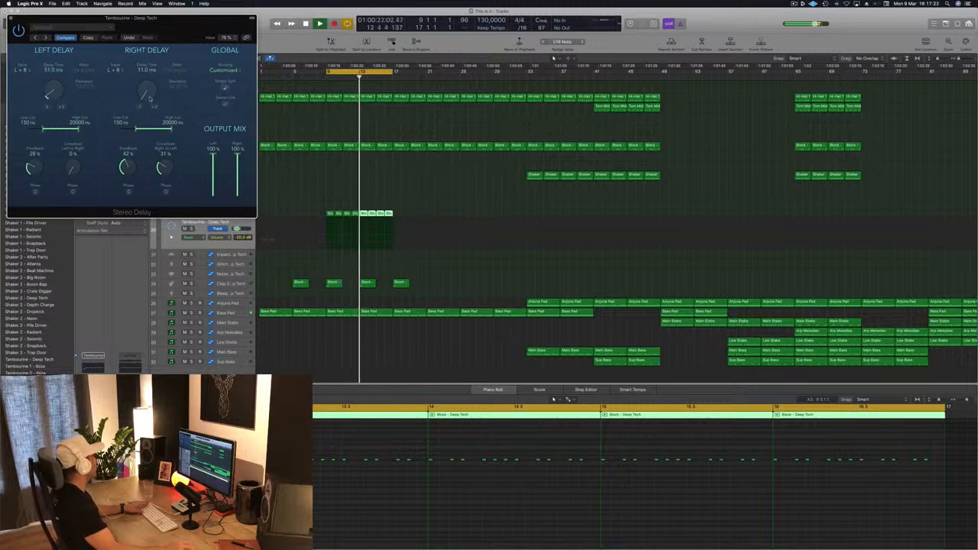
drag(63, 87, 49, 111)
click(61, 107)
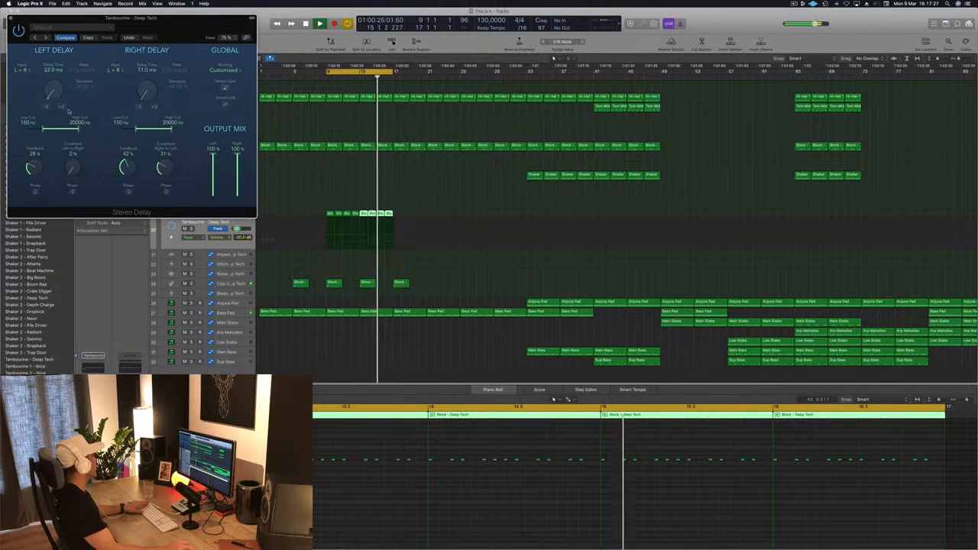
drag(192, 27, 409, 88)
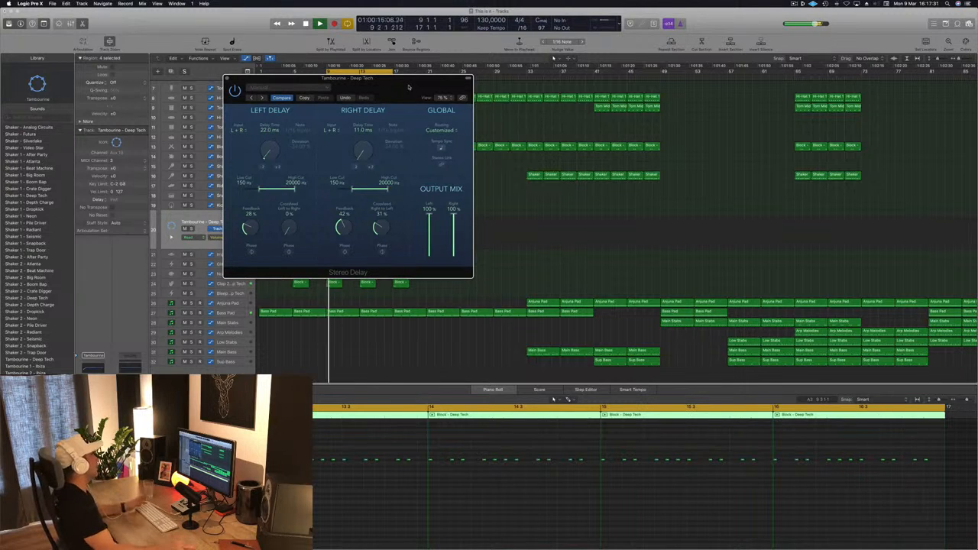
key(super+w)
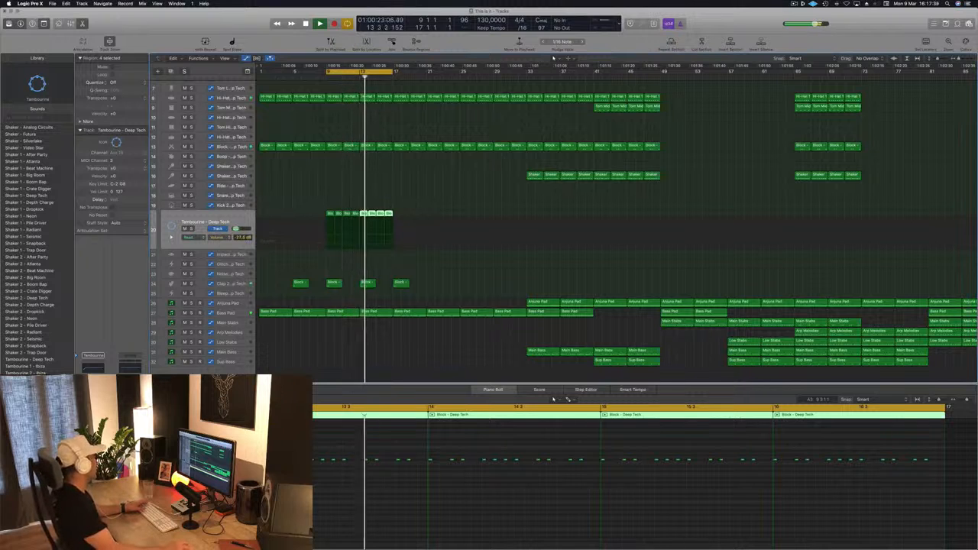
Step: Open the Tambourine track's Bitcrusher, lower its resolution and set the downsampling to 21x
click(92, 413)
drag(191, 35, 295, 65)
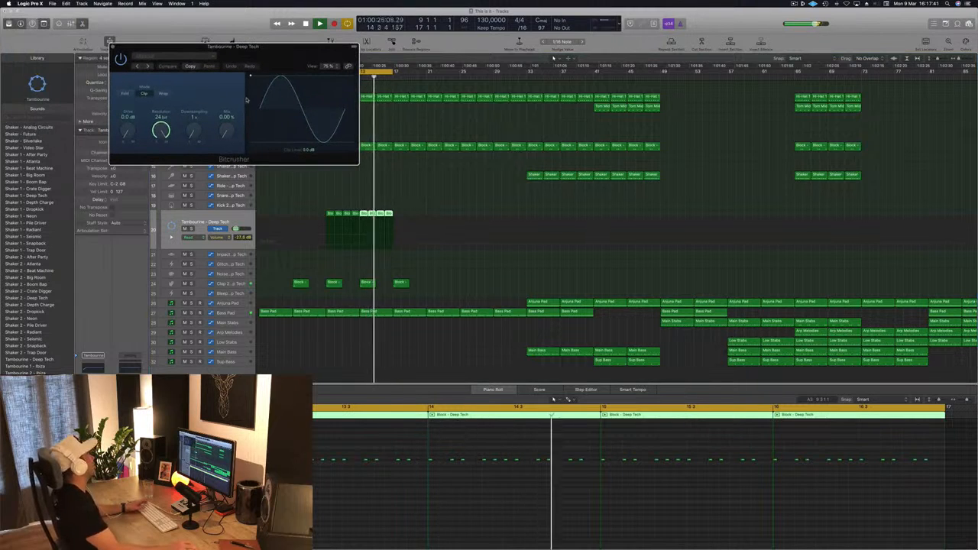
scroll(194, 131, down, 1)
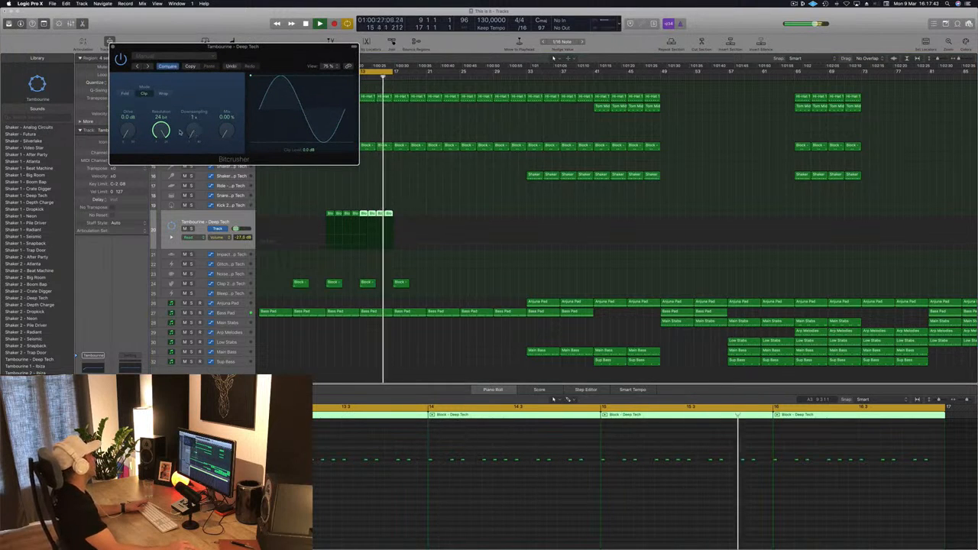
scroll(161, 128, down, 5)
drag(162, 128, 161, 157)
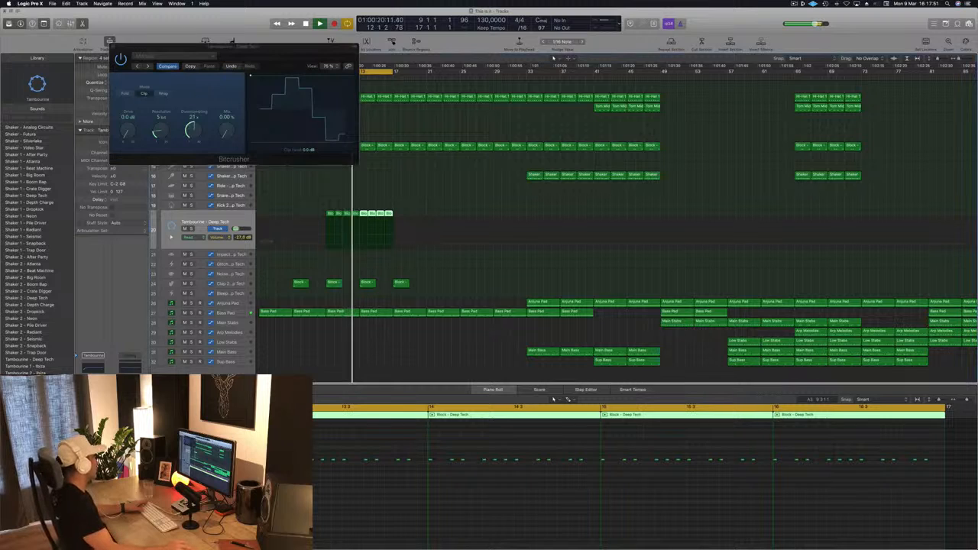
Step: Set the Bitcrusher to Wrap mode with 8-bit resolution, 21x downsampling and a 75.70% mix
drag(162, 132, 170, 148)
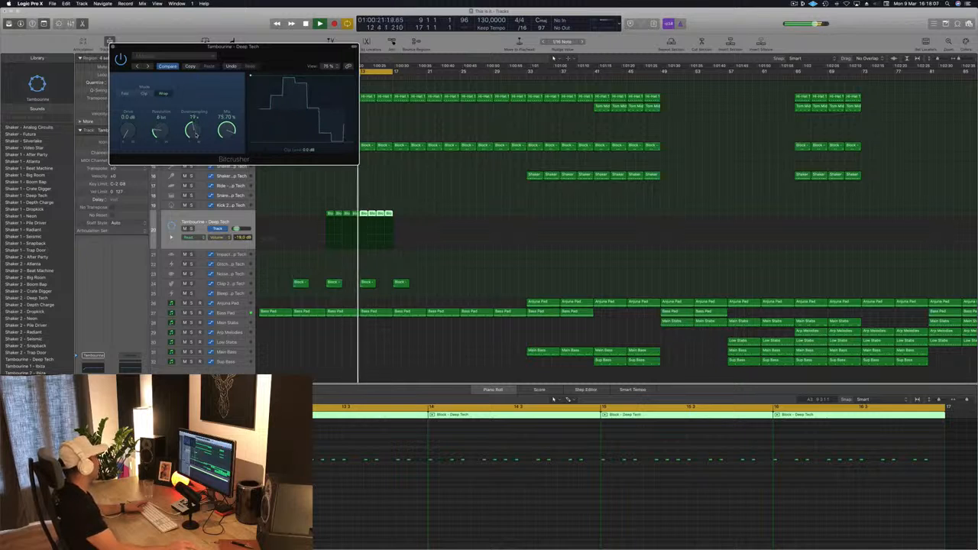
drag(197, 138, 198, 128)
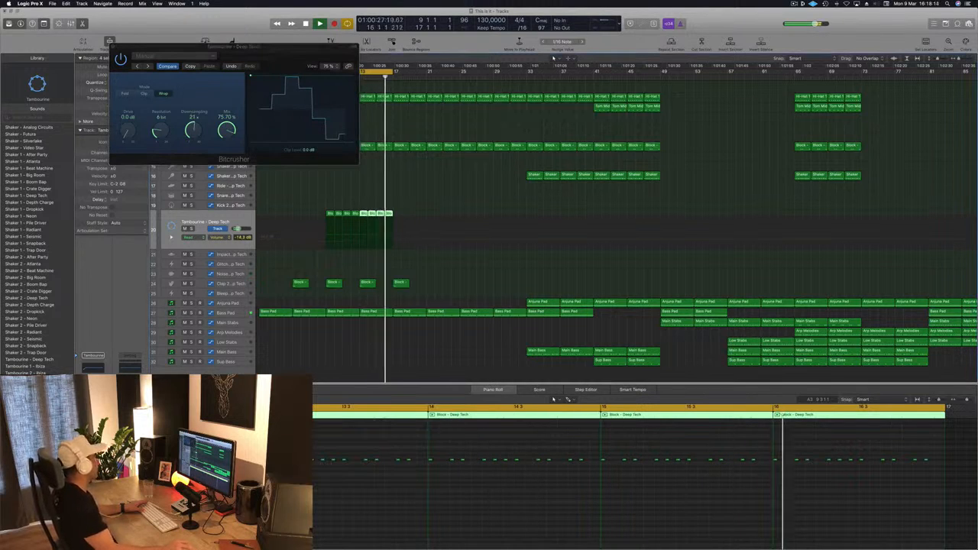
drag(163, 131, 165, 119)
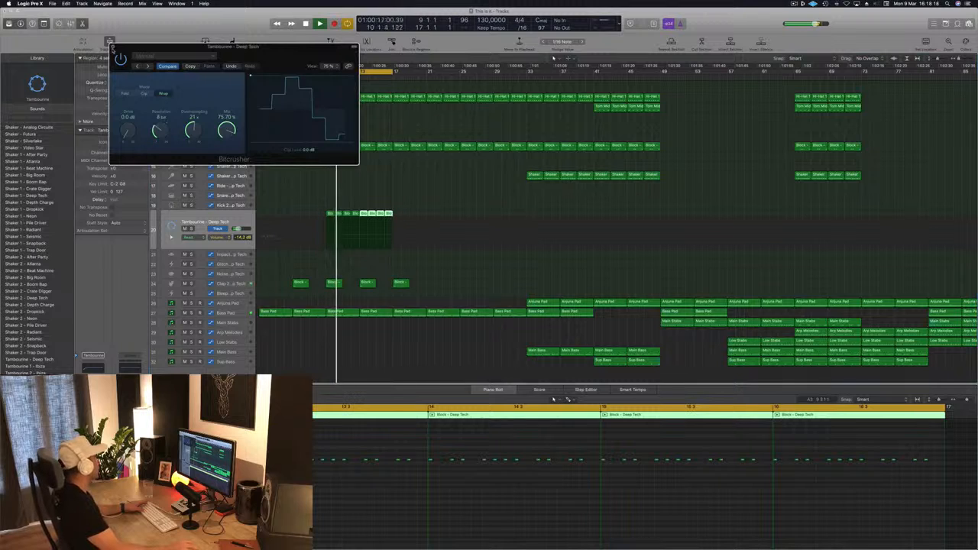
click(113, 49)
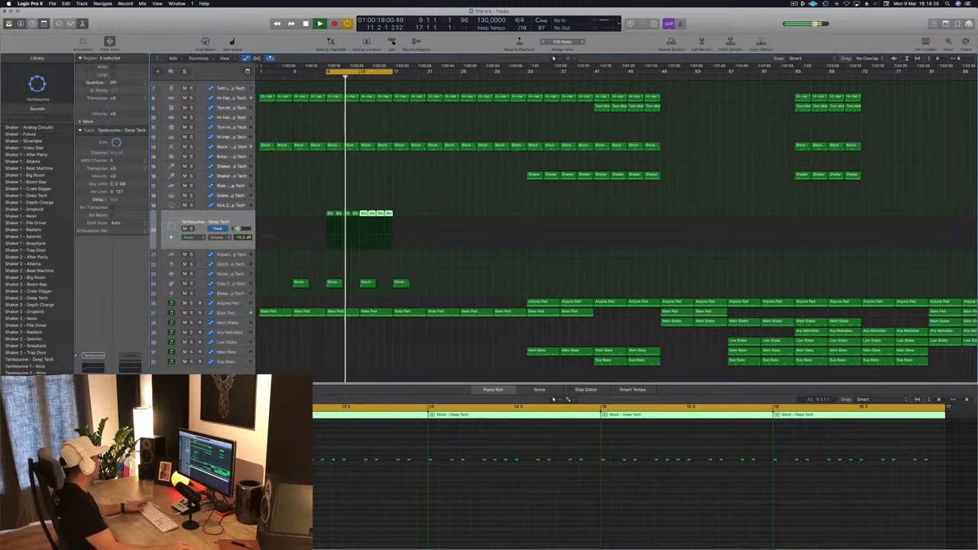
Step: Reduce the Tambourine's Bitcrusher mix to 72.30% and close the plug-in
click(92, 405)
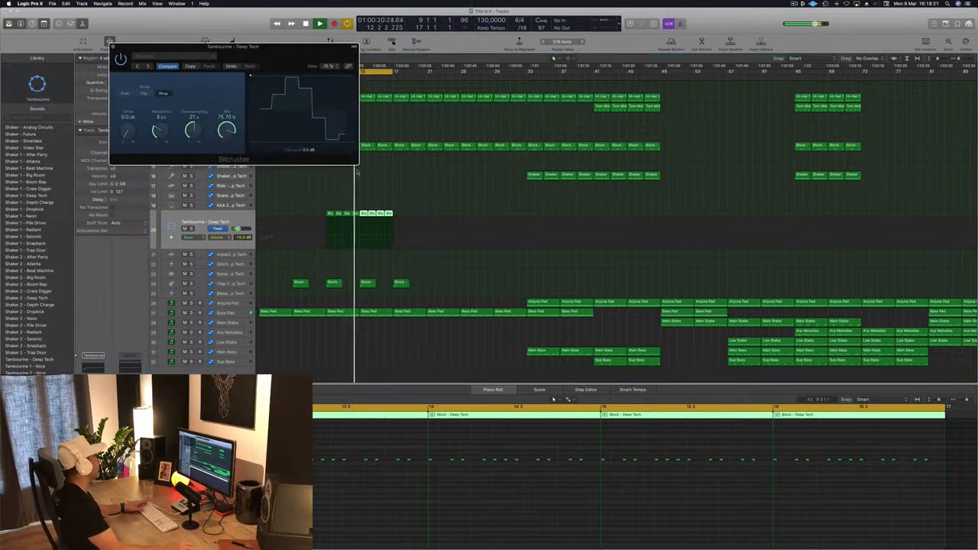
drag(226, 141, 230, 130)
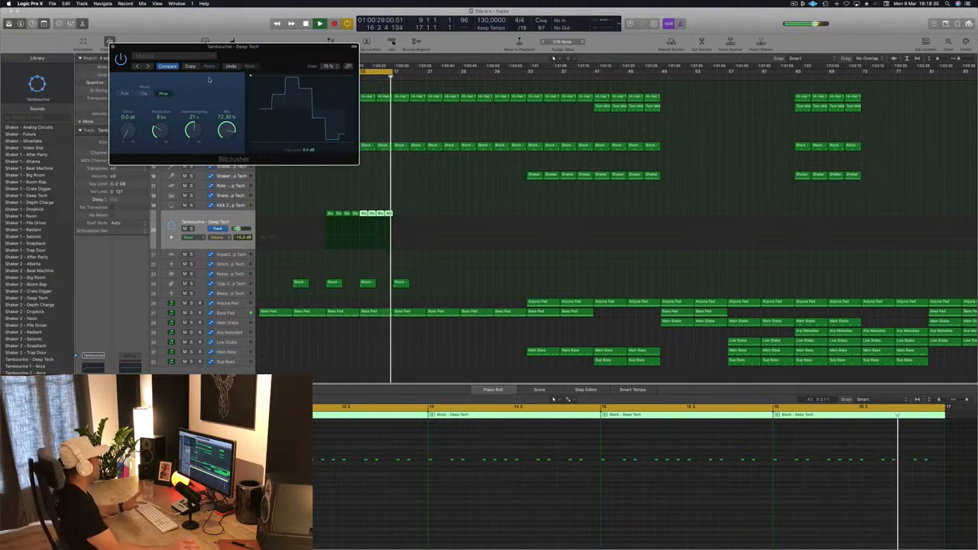
drag(112, 52, 120, 56)
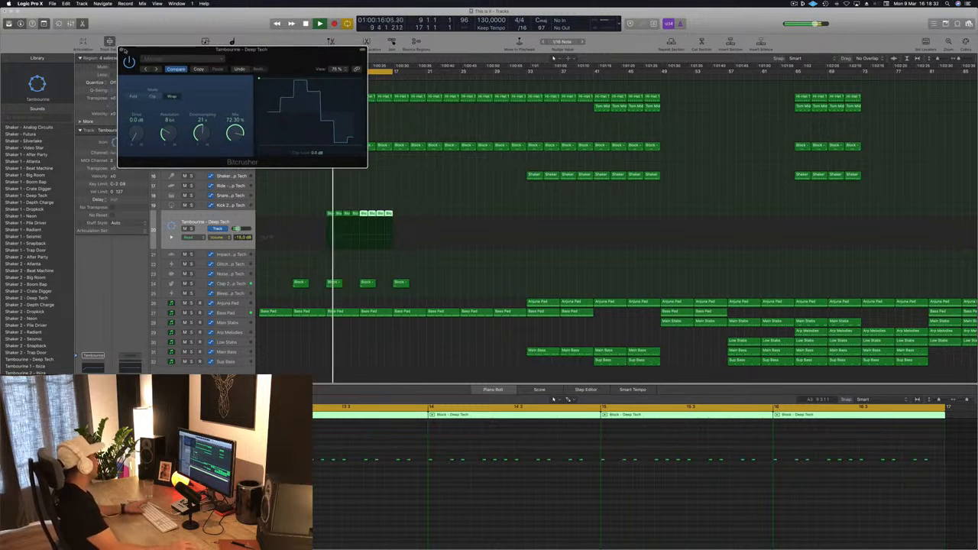
click(121, 50)
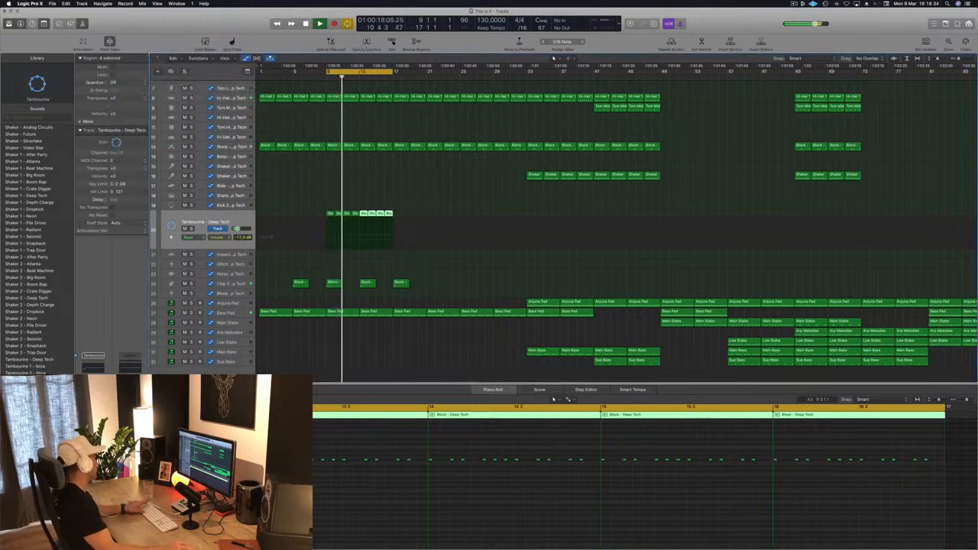
Step: Copy the eight Tambourine regions to bars 17 through 24 and start playback
click(341, 214)
drag(330, 214, 397, 219)
key(space)
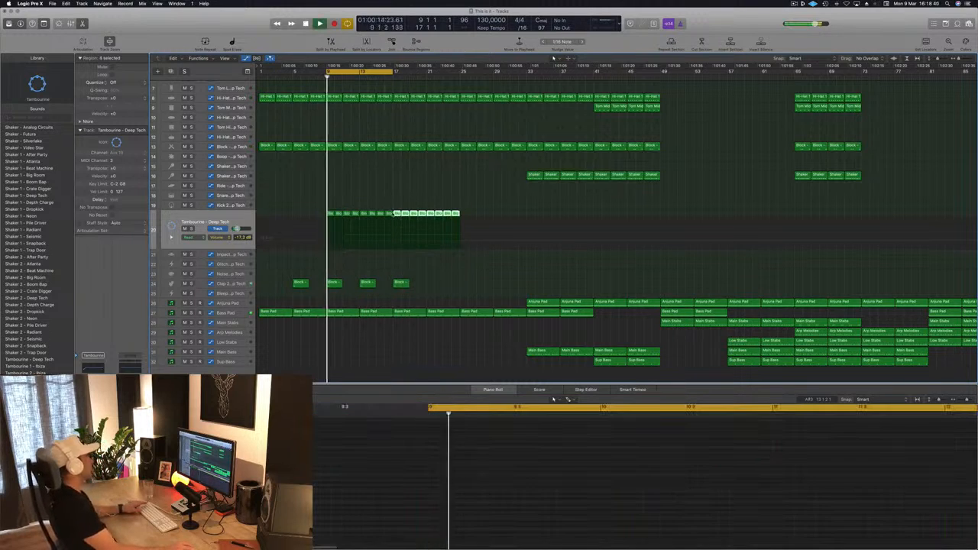
Step: Lower the Tambourine track's volume to -18.0 dB during playback
click(377, 195)
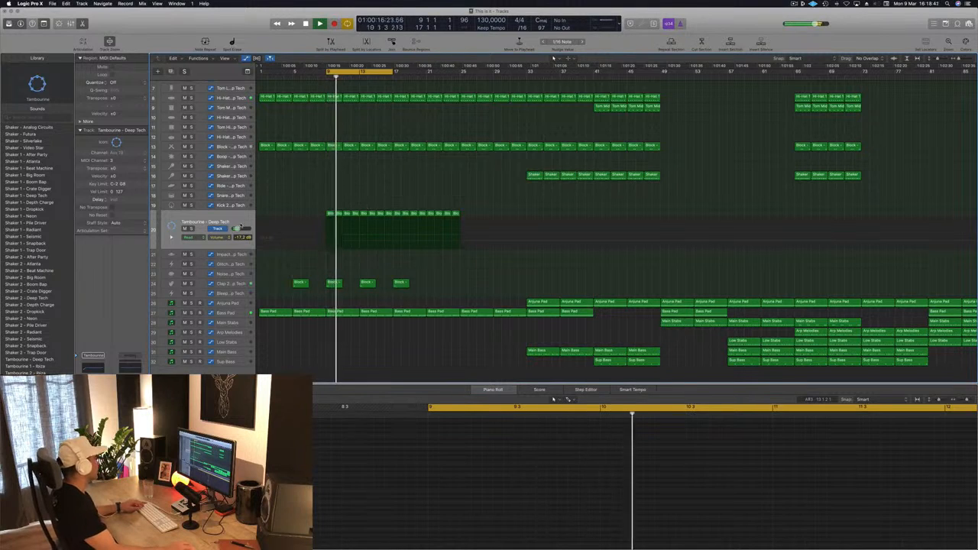
click(205, 222)
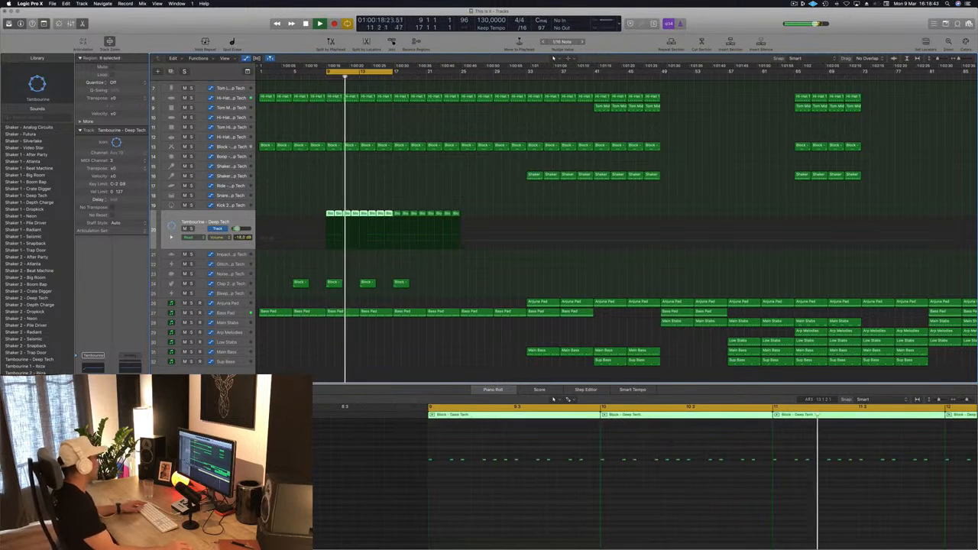
click(370, 190)
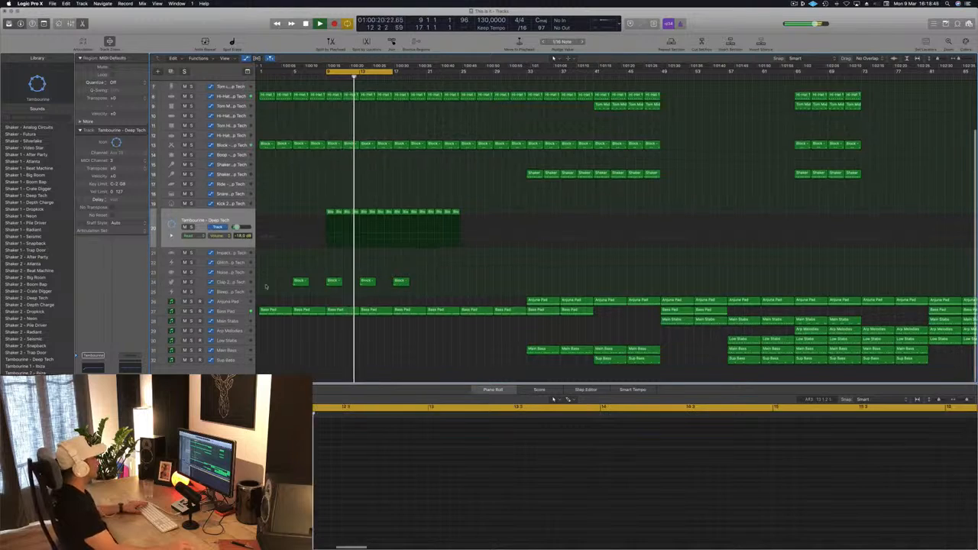
Step: Replace the Bass Pad regions in bars 17 through 32 with copies of the first four, including their filter sweep automation
click(223, 313)
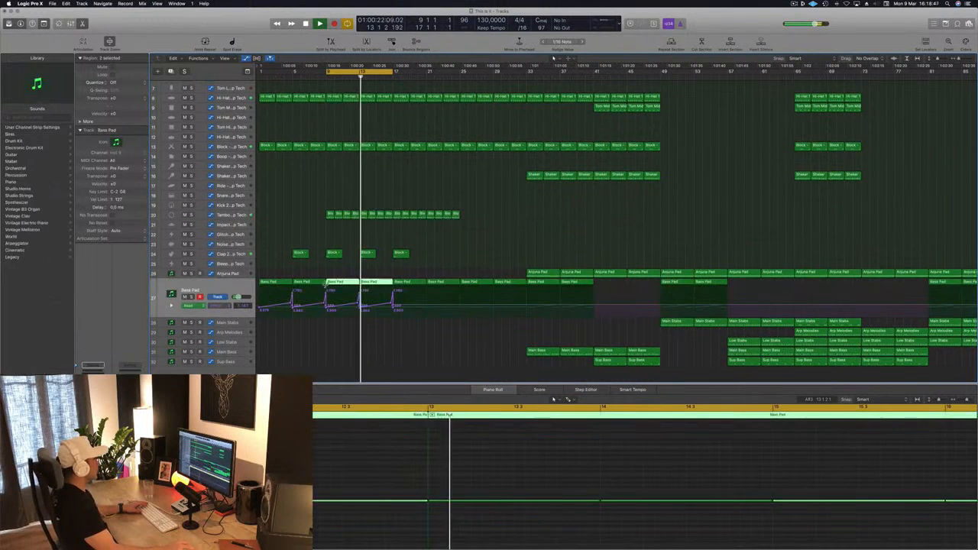
click(454, 239)
drag(408, 273, 501, 282)
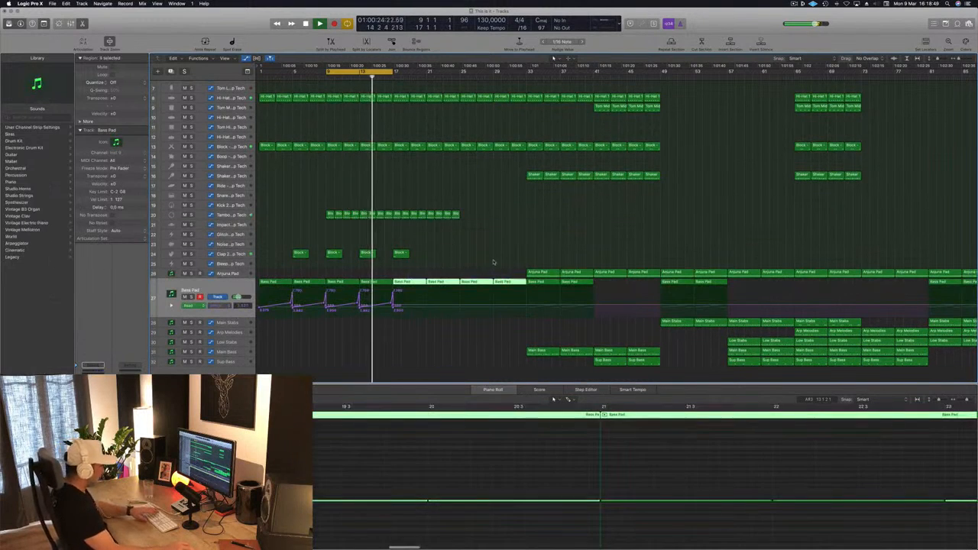
key(Delete)
drag(440, 276, 391, 282)
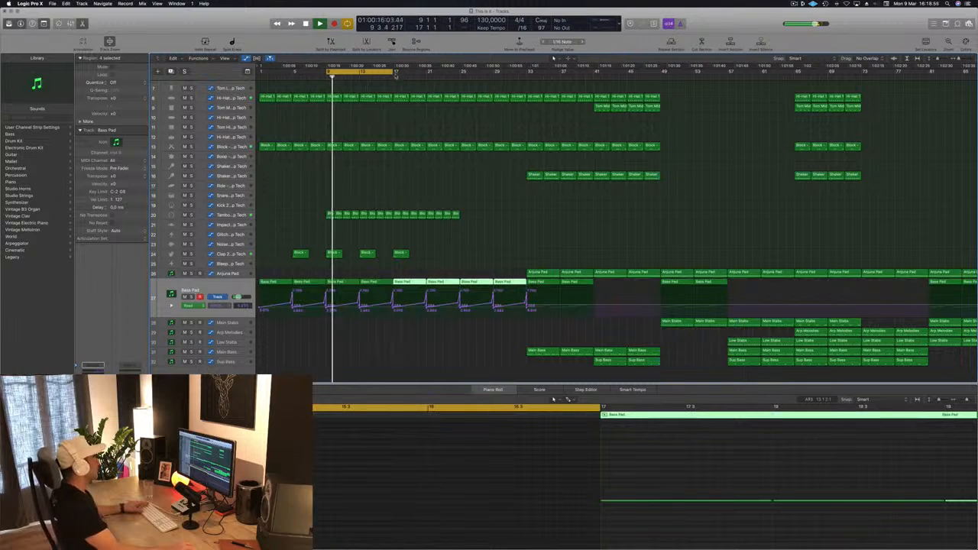
Step: Extend the cycle range's end to bar 25 and continue listening to the intro
drag(396, 72, 460, 72)
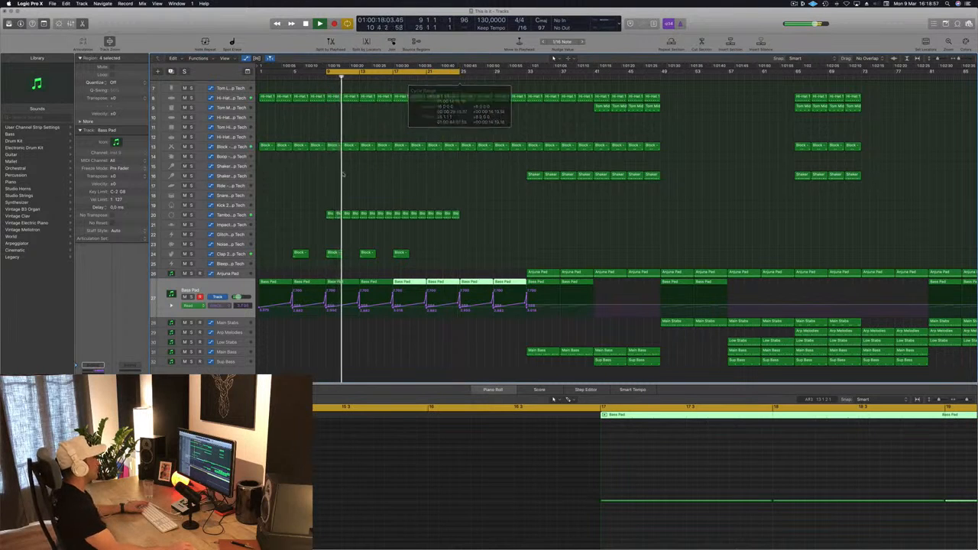
click(376, 181)
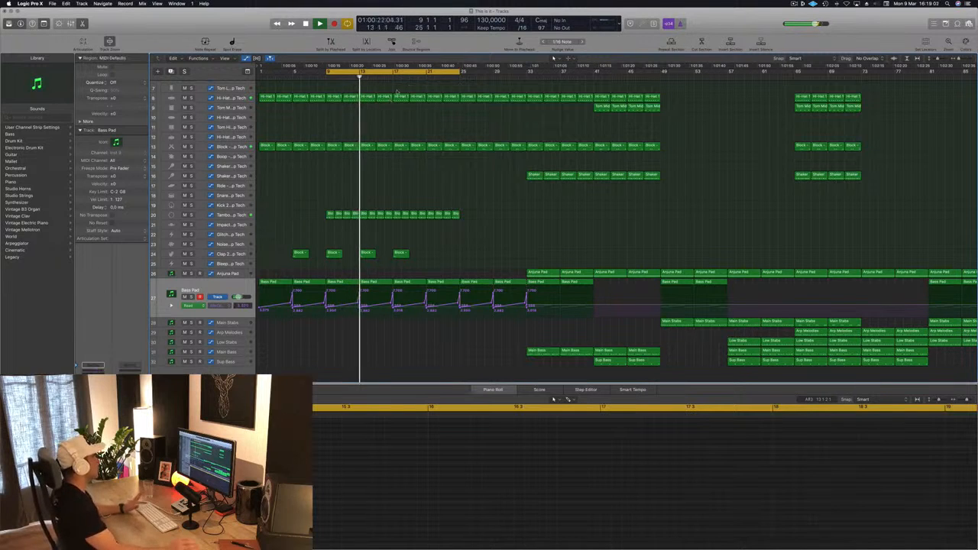
key(super+Right)
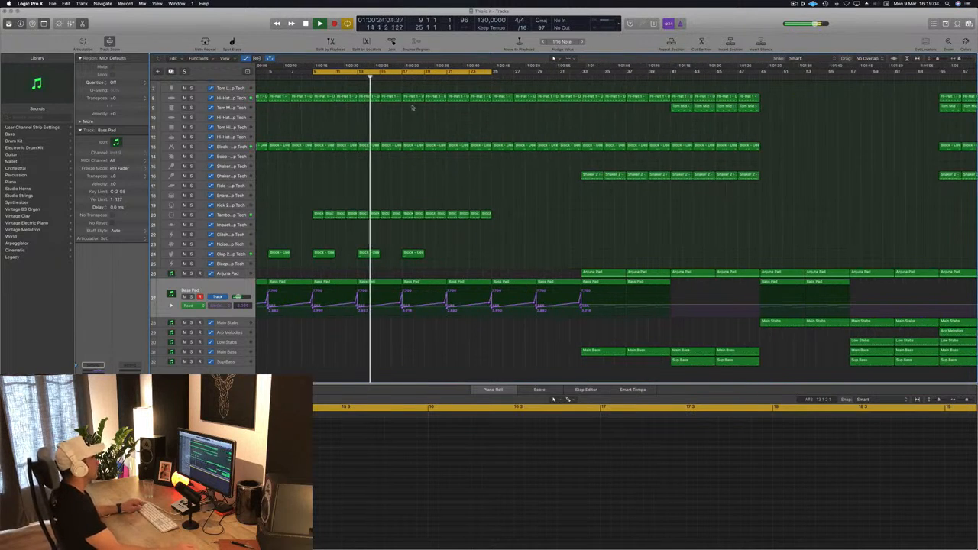
Step: Examine the last Hi-Hat 1 and Kick 1 notes before bar 17 and restart playback from bar 9
scroll(413, 107, up, 5)
scroll(602, 107, down, 3)
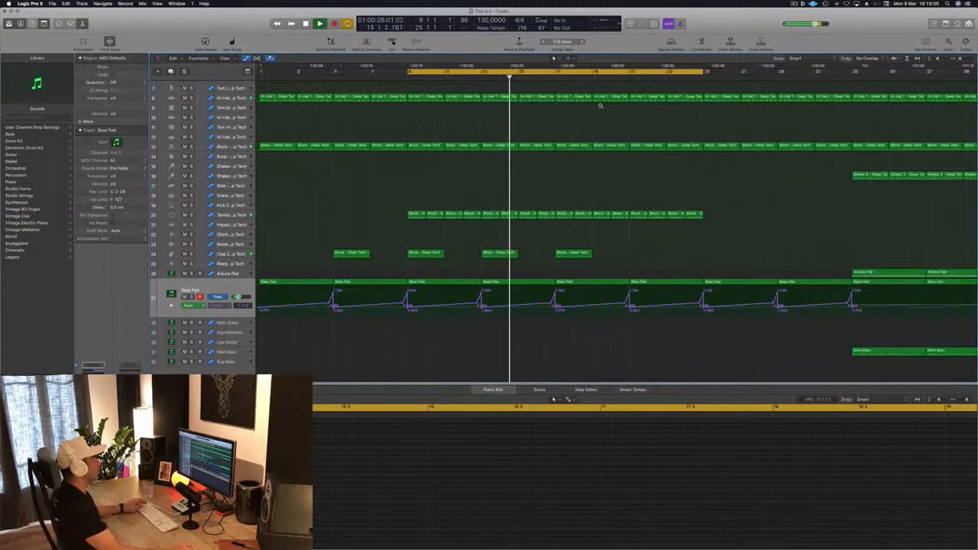
scroll(601, 106, down, 3)
scroll(649, 82, up, 5)
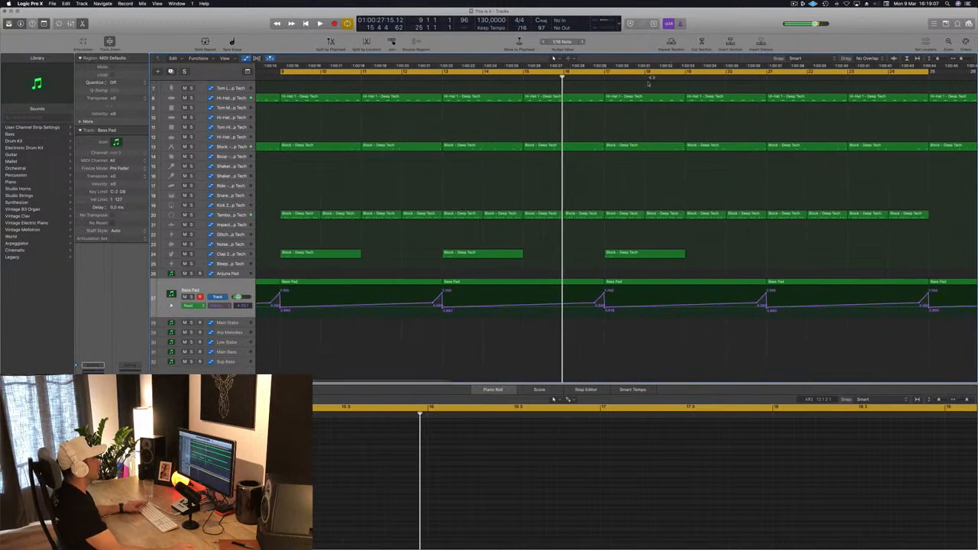
click(586, 102)
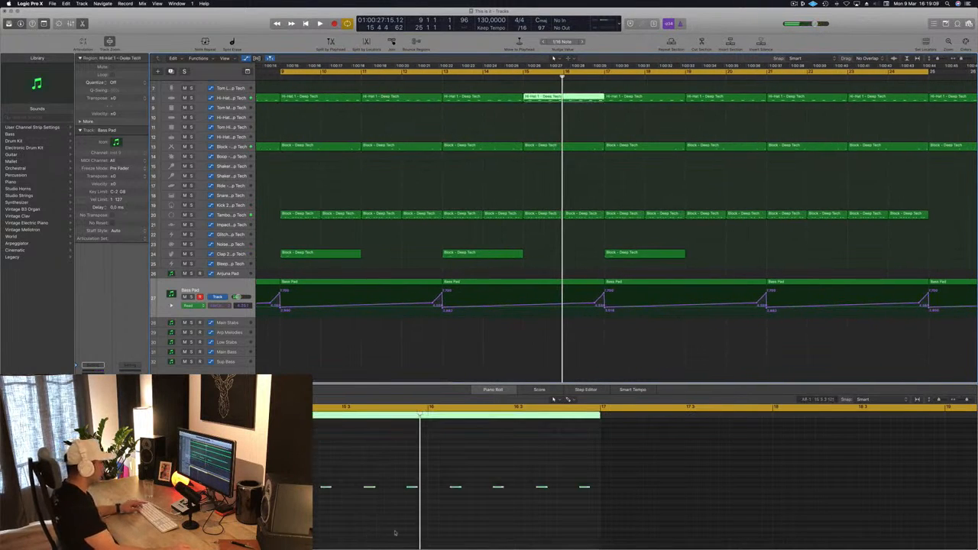
click(585, 487)
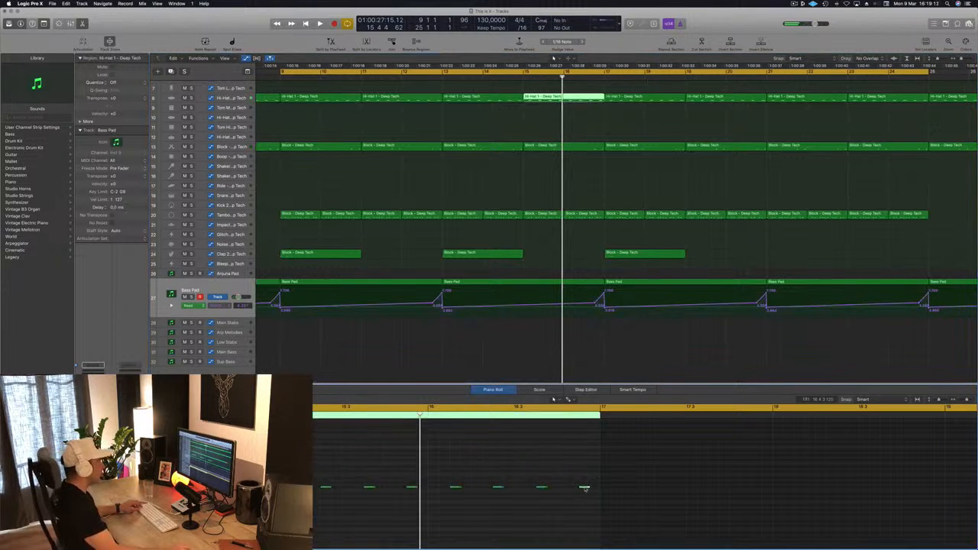
scroll(592, 111, up, 4)
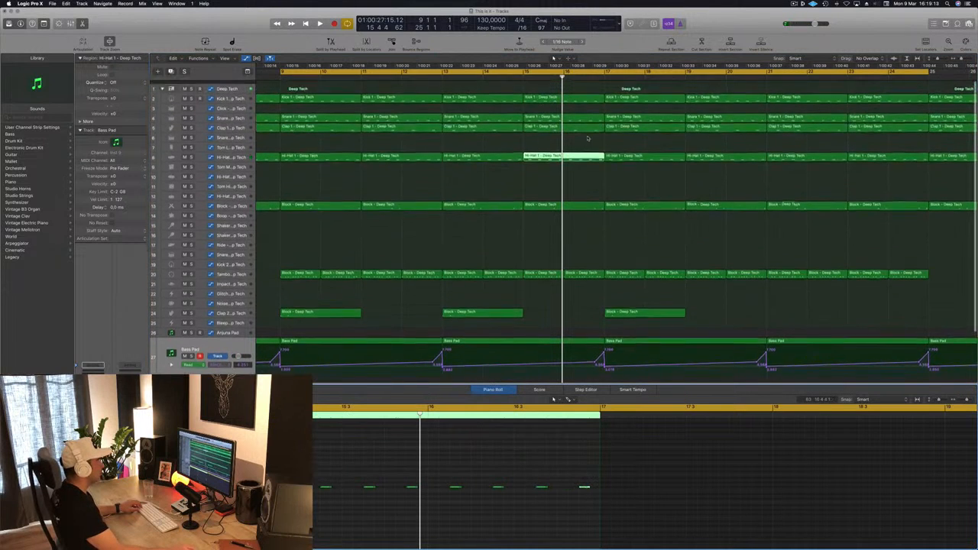
click(580, 97)
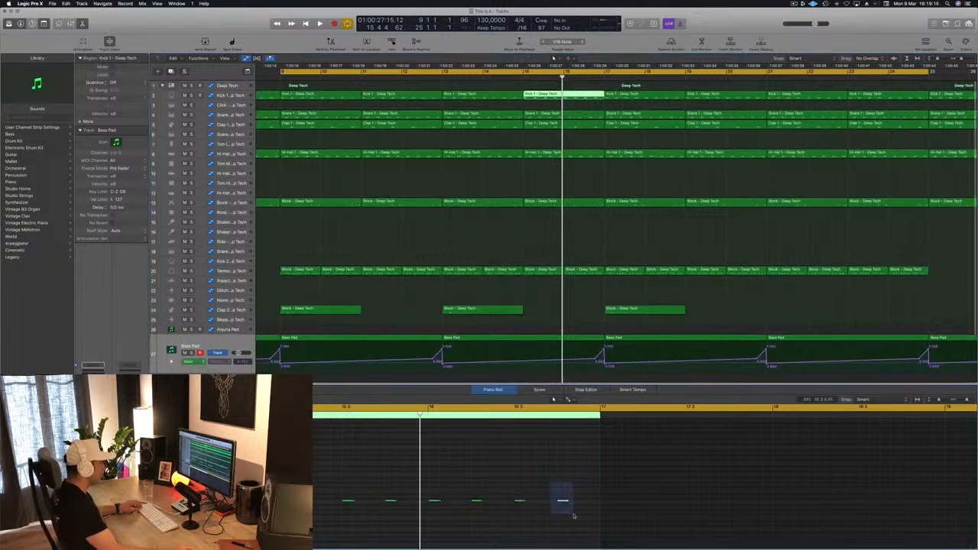
drag(564, 502, 543, 505)
key(space)
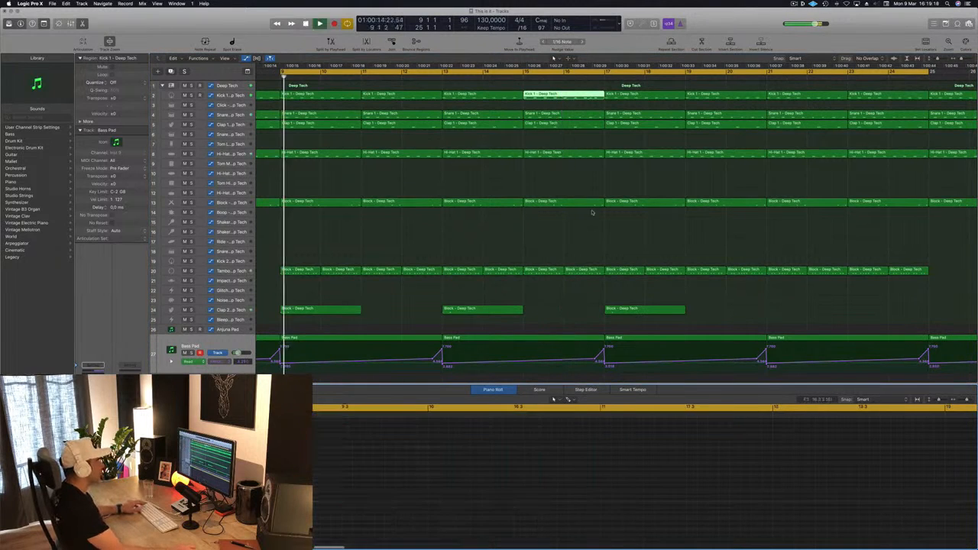
Step: Delete the Snare 1, Clap 1, Hi-Hat 1 and Block parts from beat 3 of bar 16 up to bar 17, keeping the kick
drag(587, 106, 604, 184)
click(595, 190)
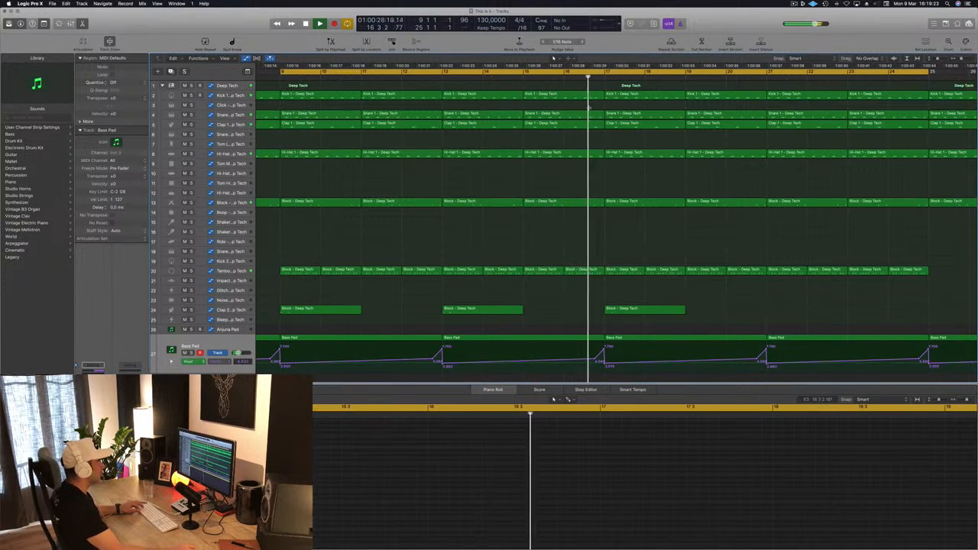
drag(587, 108, 606, 266)
key(Delete)
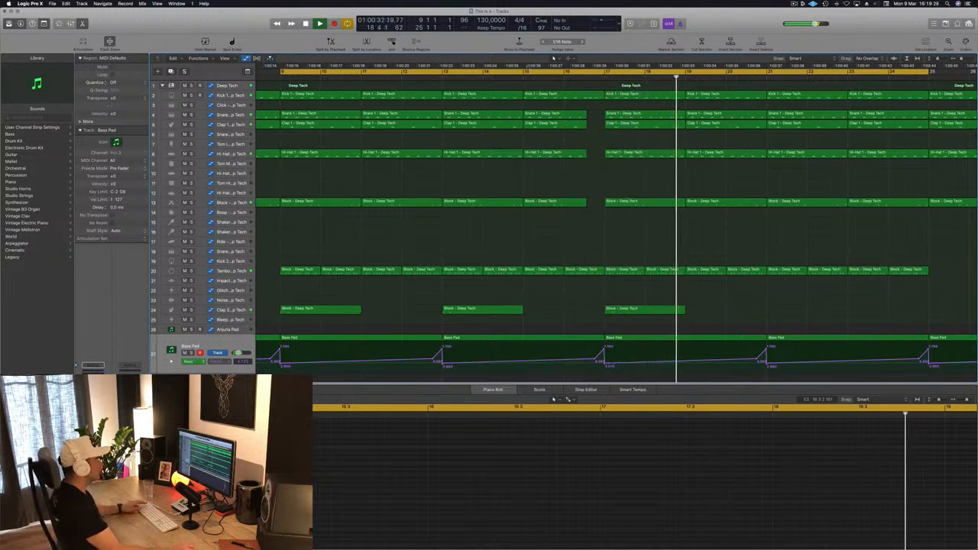
Step: Listen to the new drum break before bar 17 and restart playback from bar 9
scroll(566, 122, left, 2)
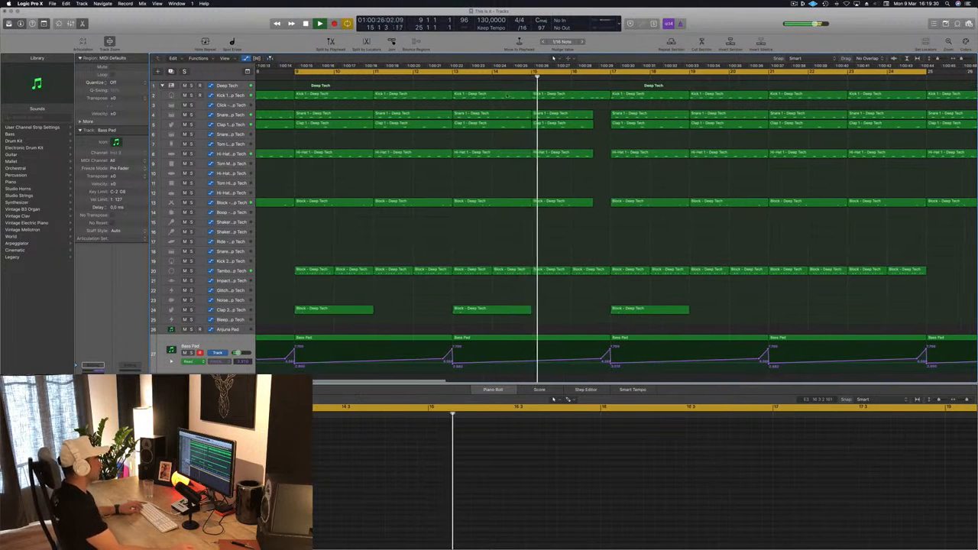
key(super+Left)
key(super+Left)
key(super+Left)
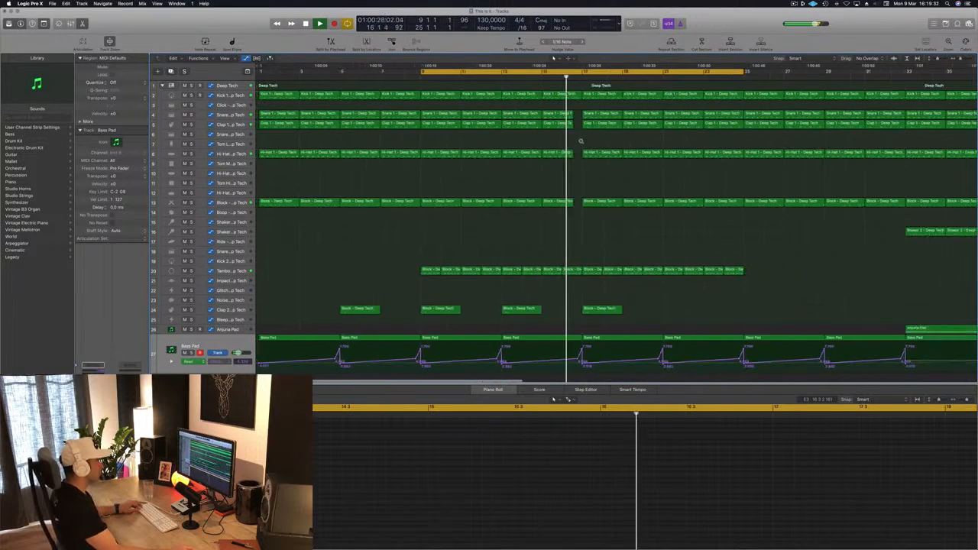
key(super+Left)
key(super+Right)
key(super+Left)
key(super+Left)
key(super+Left)
key(super+Left)
key(super+Left)
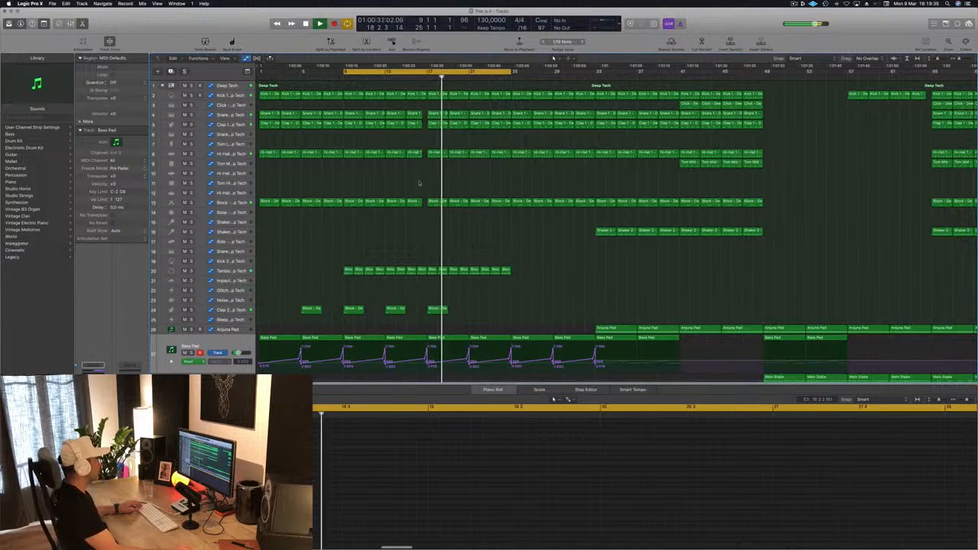
key(space)
key(space)
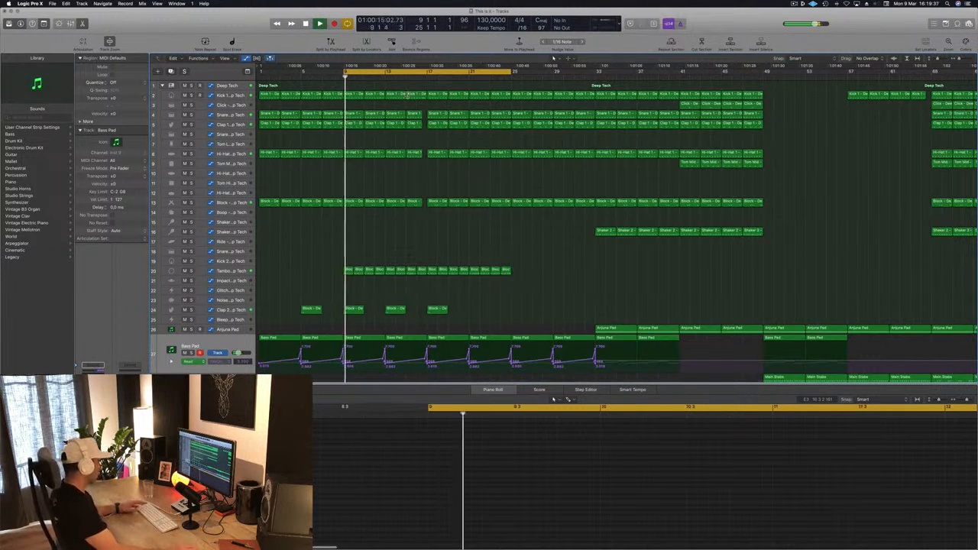
Step: Select the Tambourine track, clear its region selection and keep listening through the transition into bar 17
click(225, 272)
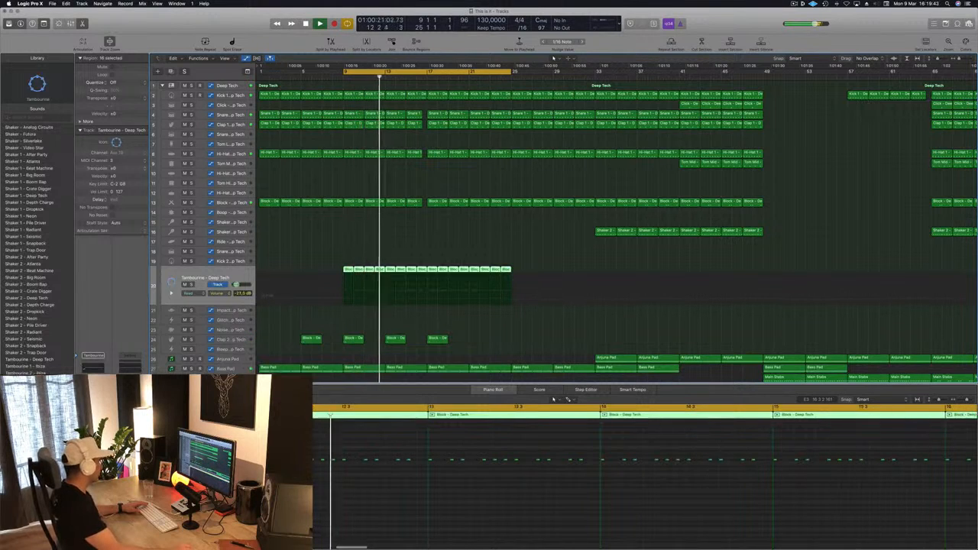
click(479, 246)
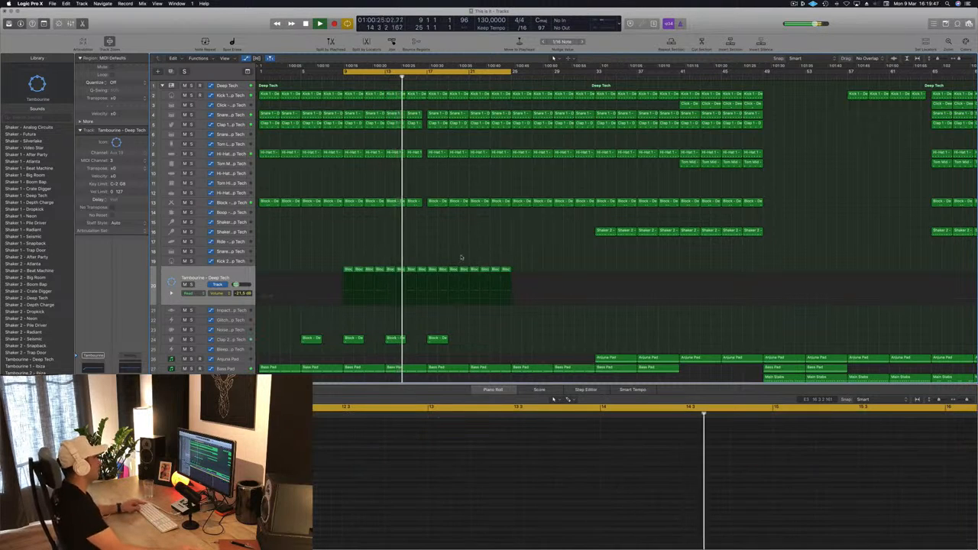
scroll(461, 256, up, 3)
scroll(462, 254, down, 5)
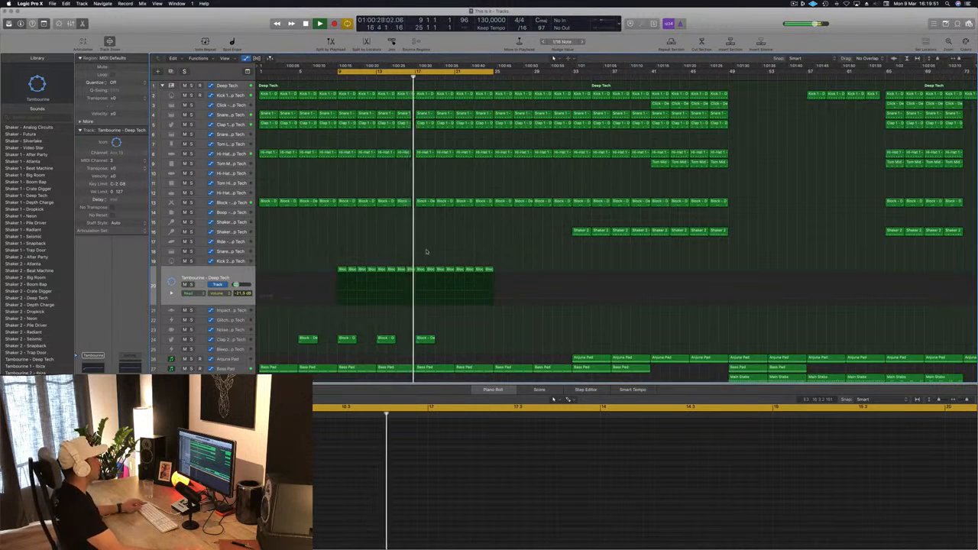
scroll(439, 235, down, 3)
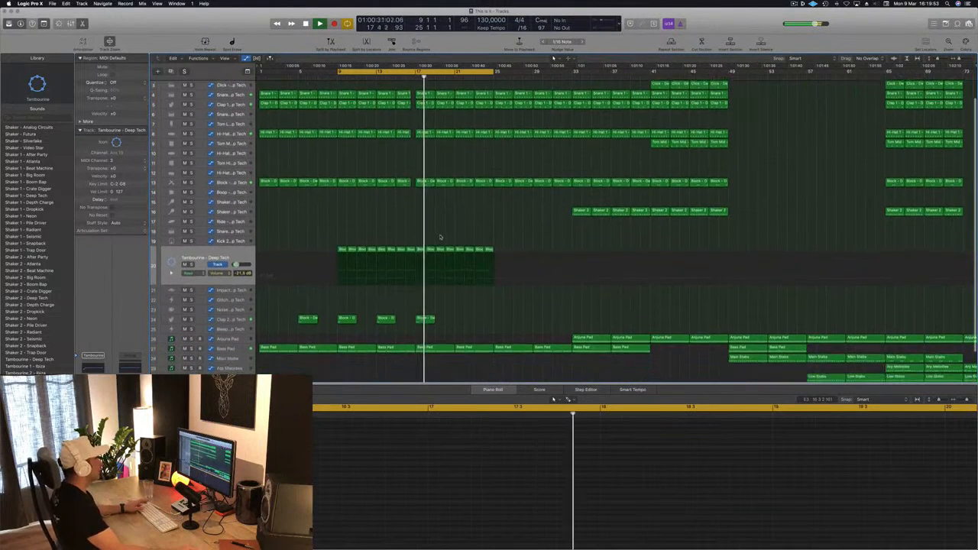
Step: Copy the first Anjuna Pad region from bar 33 to bar 17 and delete all its notes after the first chord
click(590, 302)
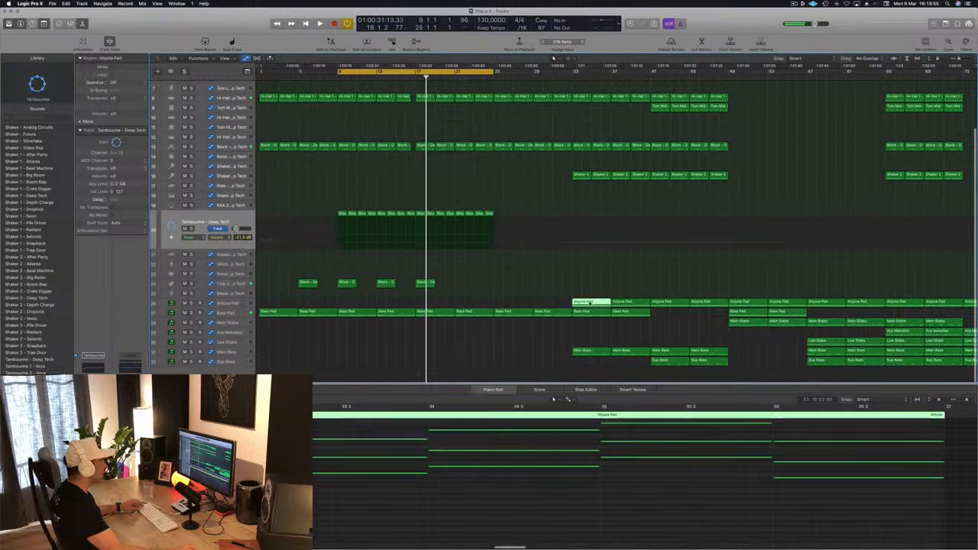
drag(594, 303, 437, 304)
scroll(471, 509, down, 3)
scroll(360, 499, up, 5)
scroll(359, 498, down, 1)
scroll(359, 498, down, 2)
drag(303, 459, 546, 531)
key(Delete)
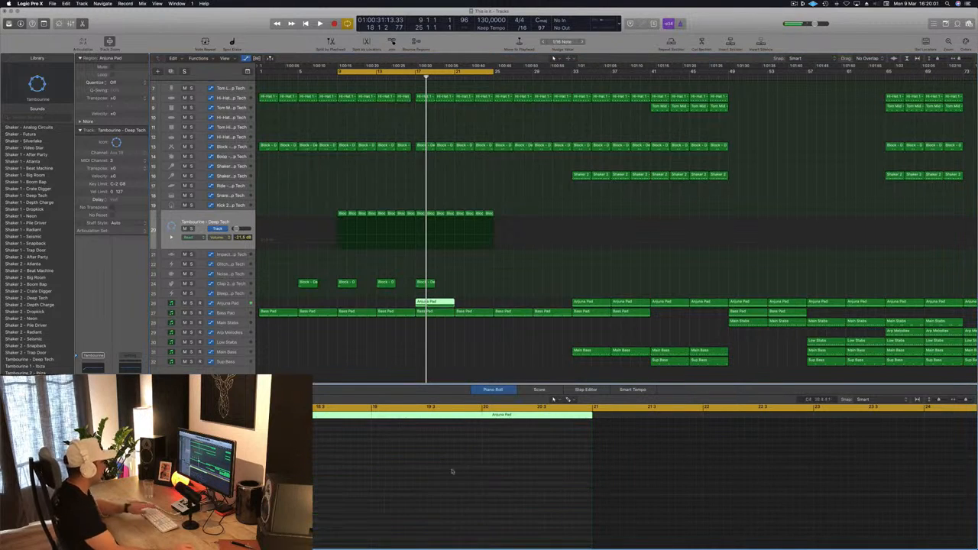
Step: Repeat the copied Anjuna Pad region's three-note chord in bars 18, 19 and 20
scroll(445, 486, left, 3)
scroll(444, 486, left, 4)
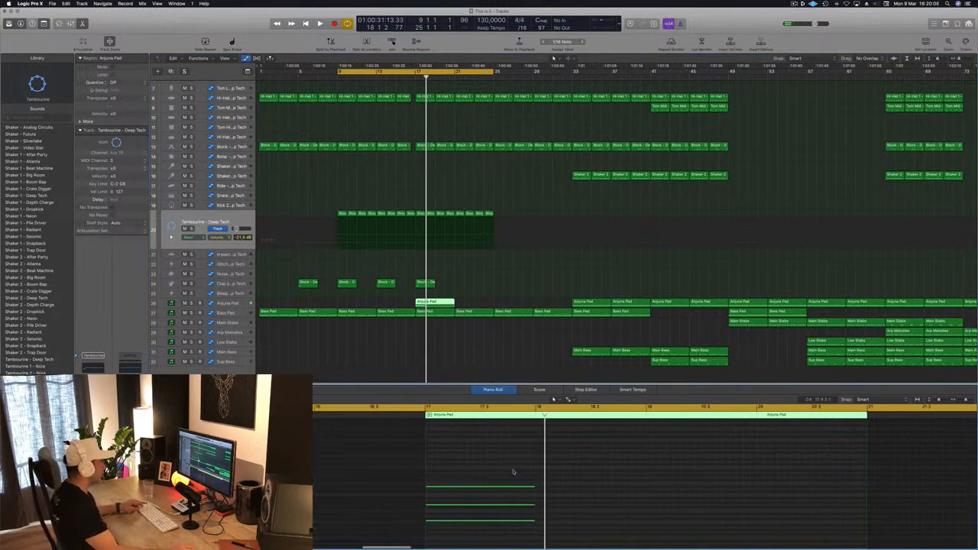
drag(504, 487, 612, 492)
drag(461, 472, 568, 522)
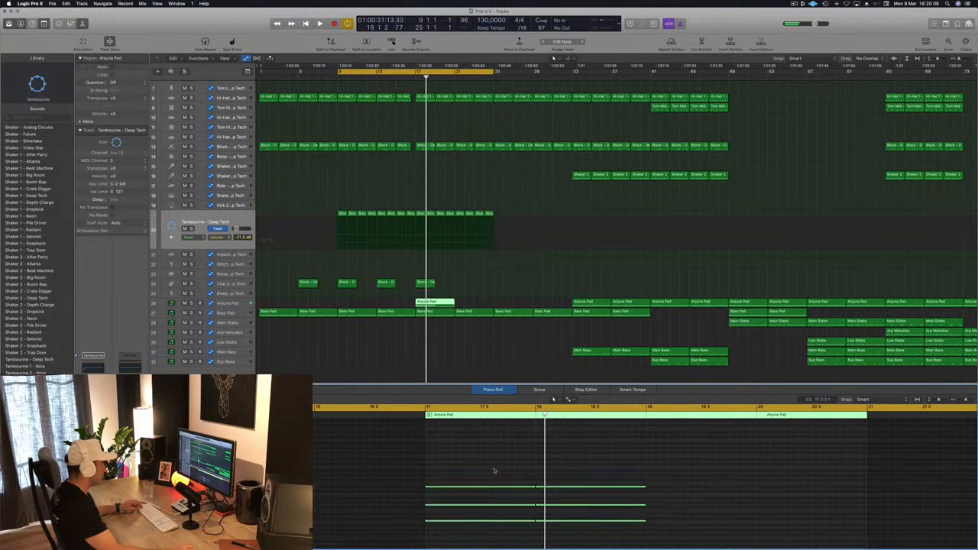
drag(617, 490, 711, 493)
Step: Shape the Anjuna Pad's filter cutoff automation to rise from bar 17 to bar 19, drop sharply and rise again to bar 21
key(space)
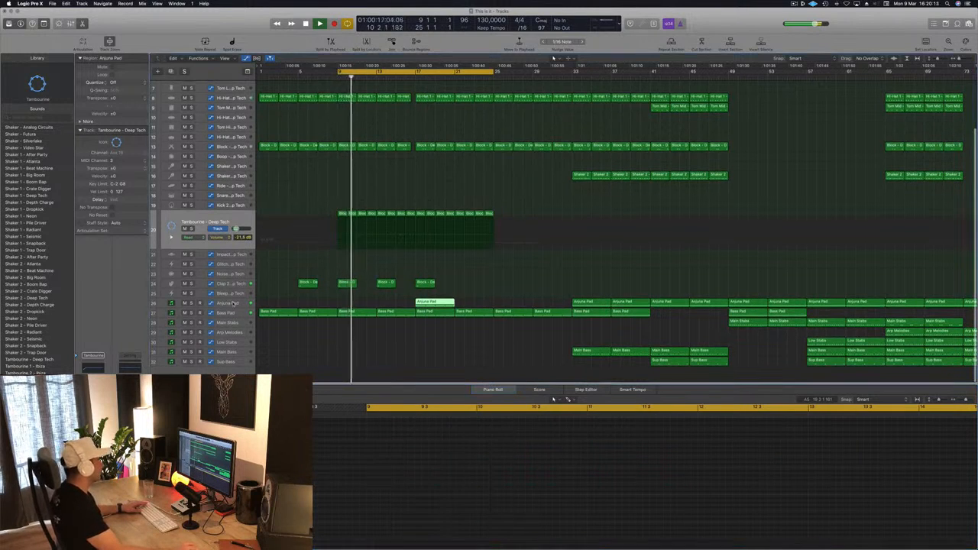
click(432, 303)
drag(417, 298, 438, 301)
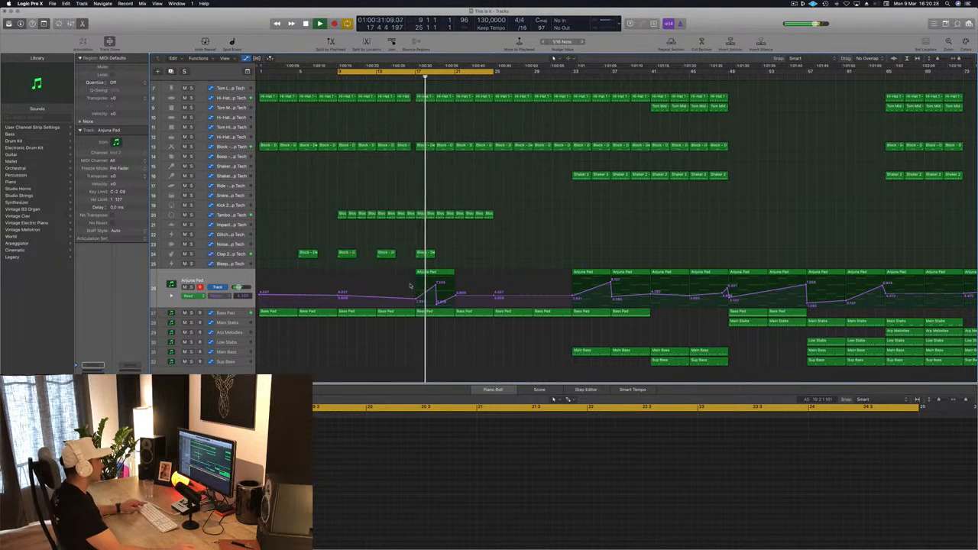
scroll(426, 286, up, 5)
drag(447, 285, 446, 290)
scroll(441, 216, down, 3)
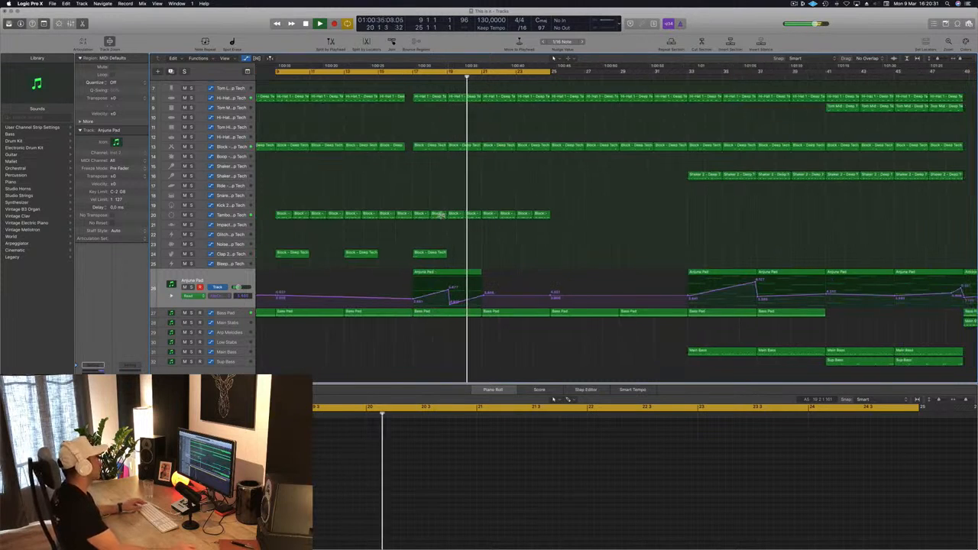
Step: Move the cycle range's start to bar 17 and restart playback from there to hear the Anjuna Pad sweep
key(Return)
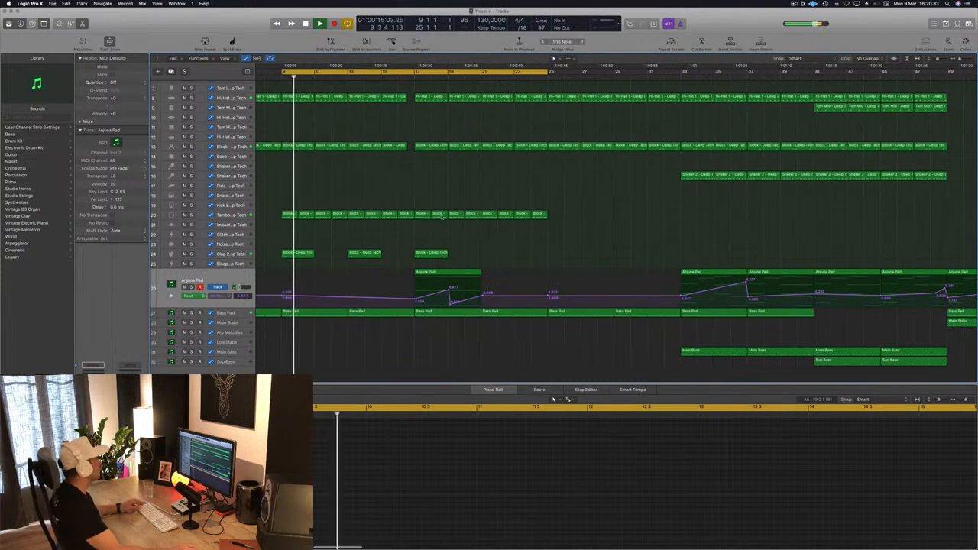
scroll(441, 215, down, 3)
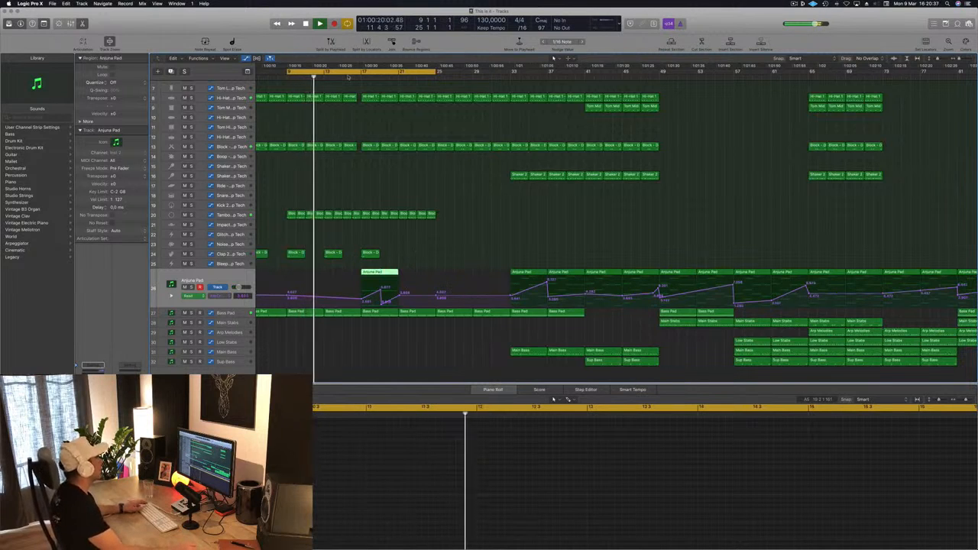
drag(288, 73, 362, 73)
key(space)
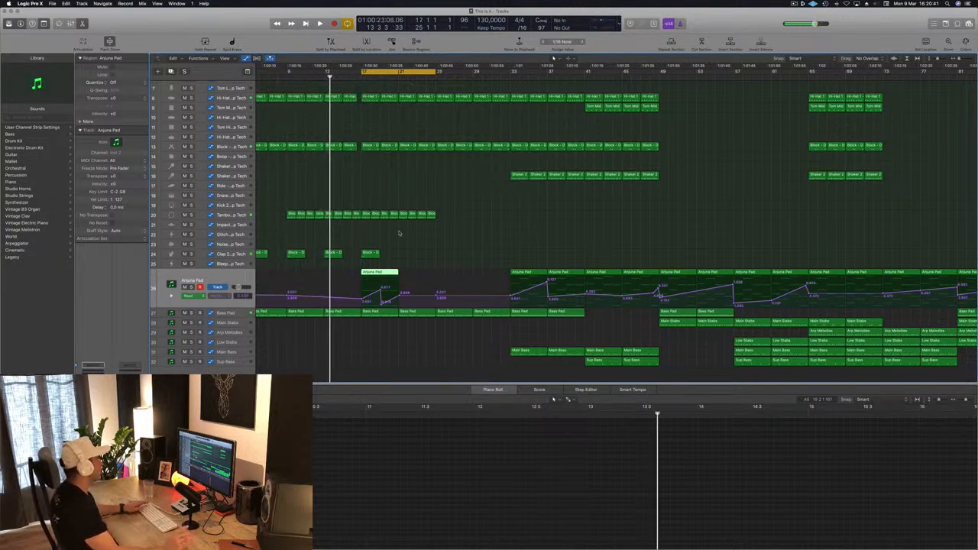
key(space)
scroll(434, 240, up, 5)
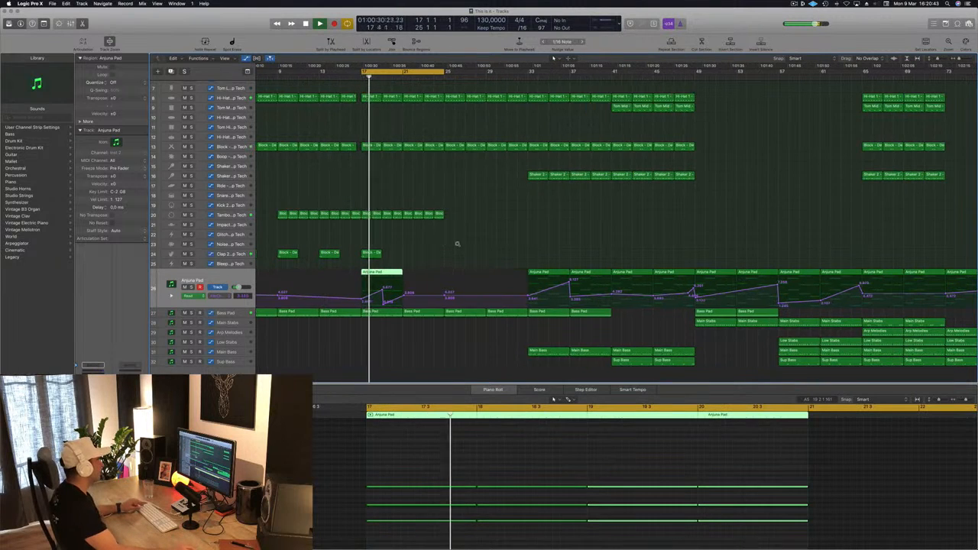
scroll(489, 244, up, 2)
scroll(482, 243, down, 2)
scroll(474, 246, left, 5)
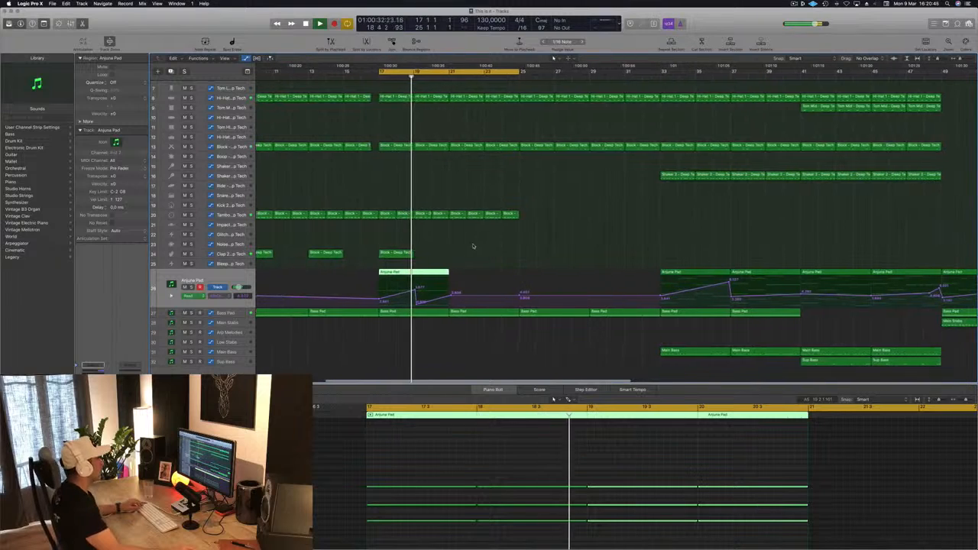
scroll(478, 223, left, 1)
Step: Fine-tune the Anjuna Pad's filter cutoff automation points at bars 17 and 19 and replay from bar 17
key(space)
click(481, 303)
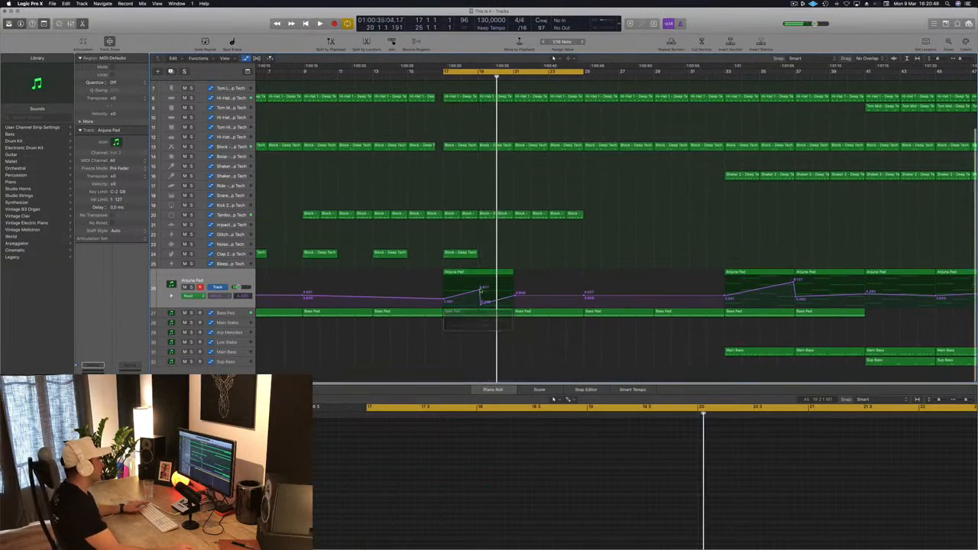
click(444, 301)
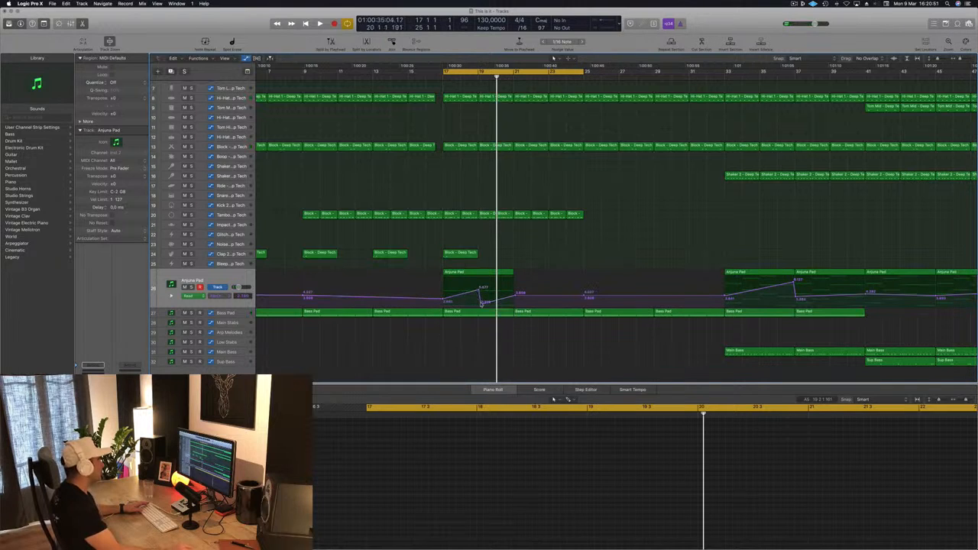
click(481, 302)
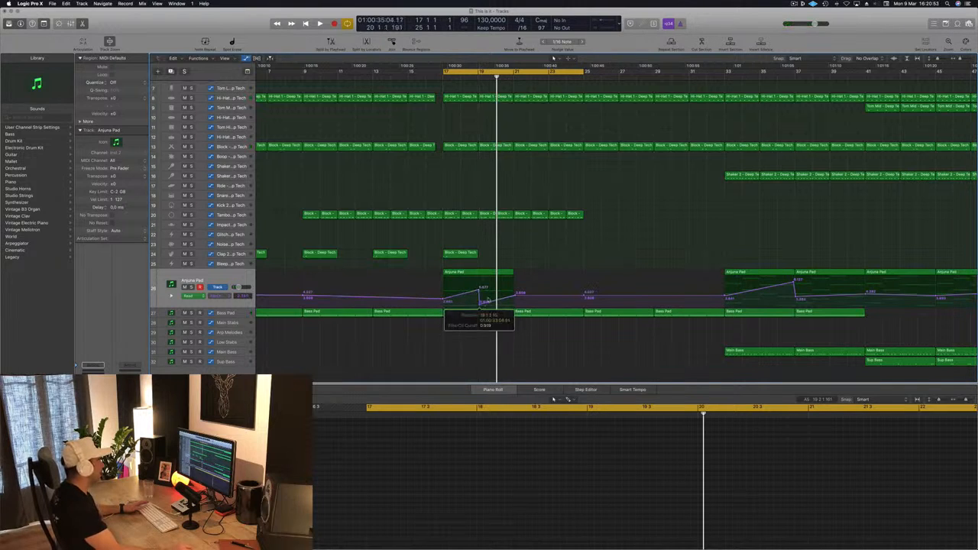
key(space)
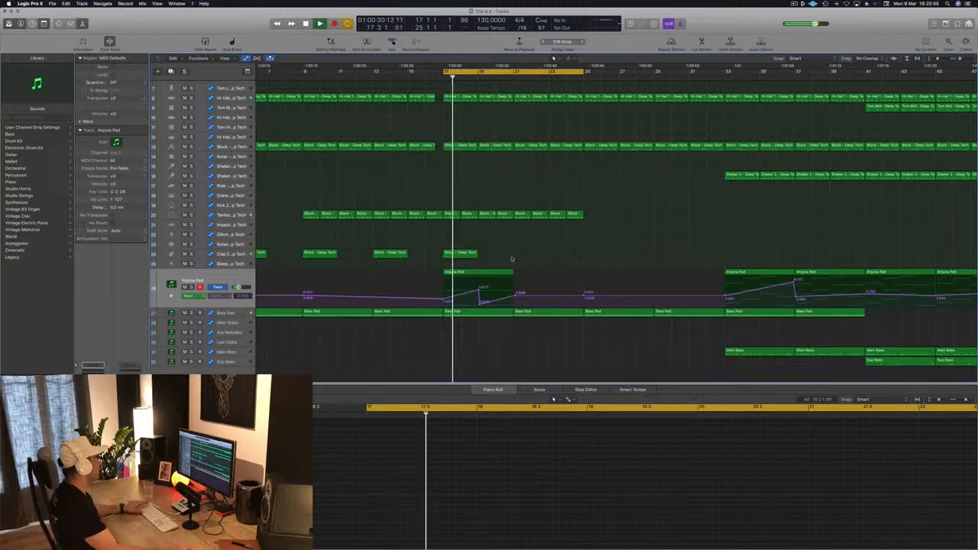
Step: Copy the Tambourine region at bar 19 to the Glitch track at the same bar
scroll(530, 246, up, 1)
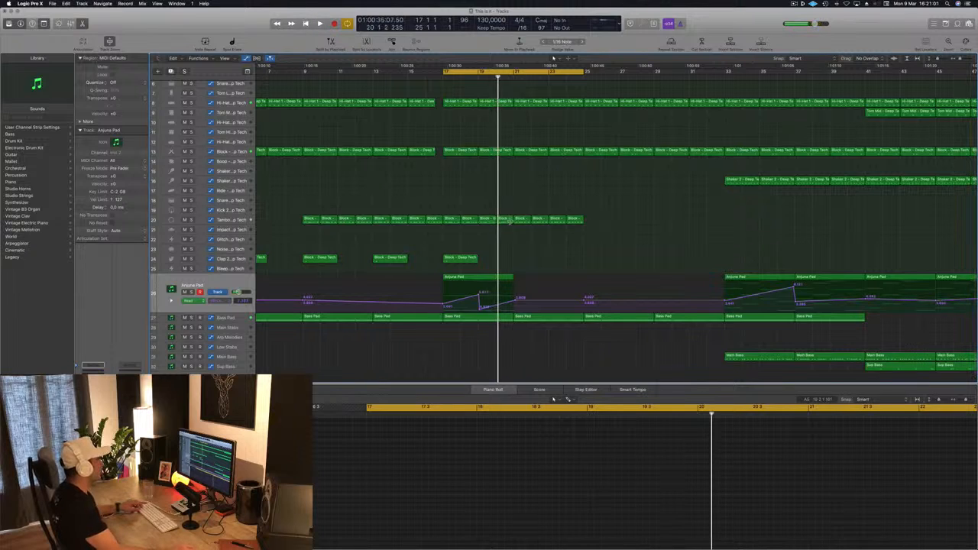
drag(507, 222, 493, 249)
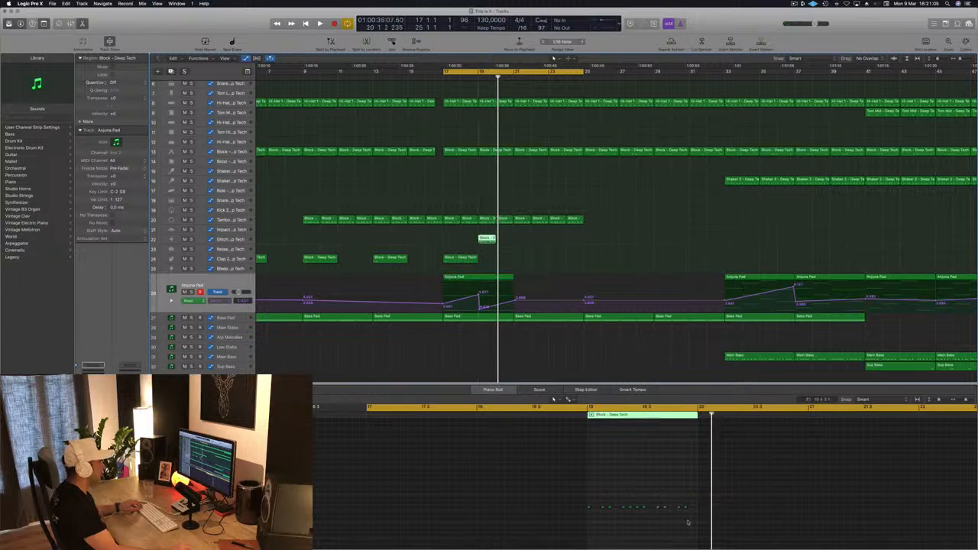
Step: Delete every note except the first in the Glitch region at bar 19 and replay from bar 17
drag(602, 505, 699, 528)
key(Delete)
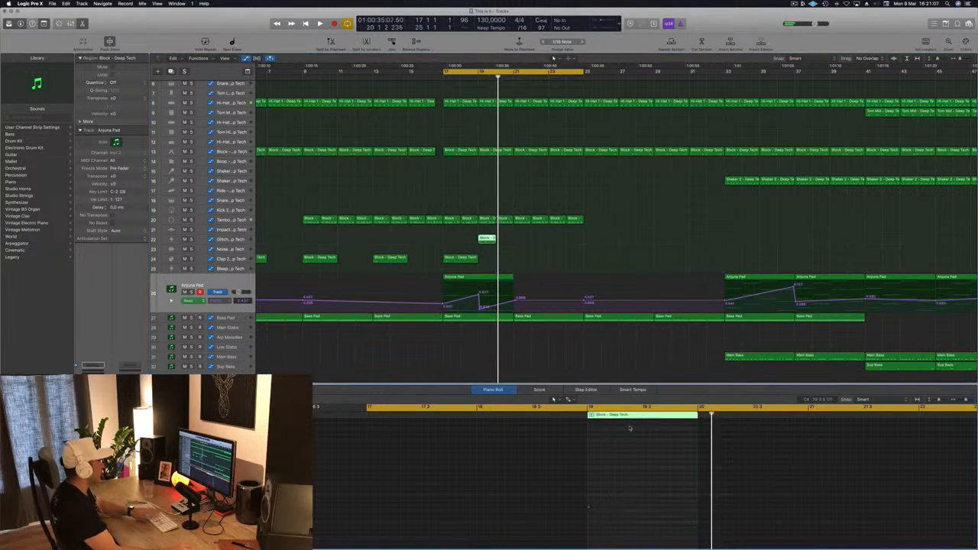
drag(634, 479, 556, 530)
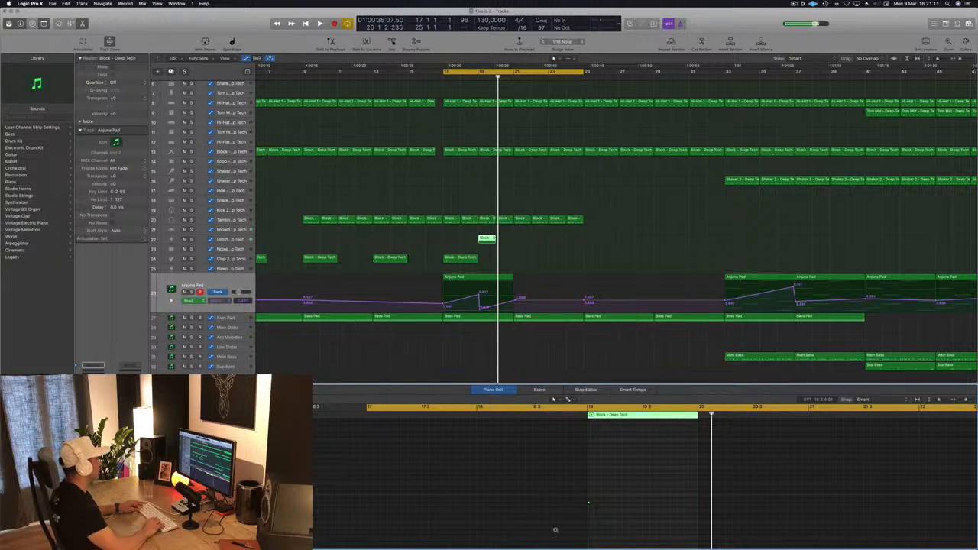
key(space)
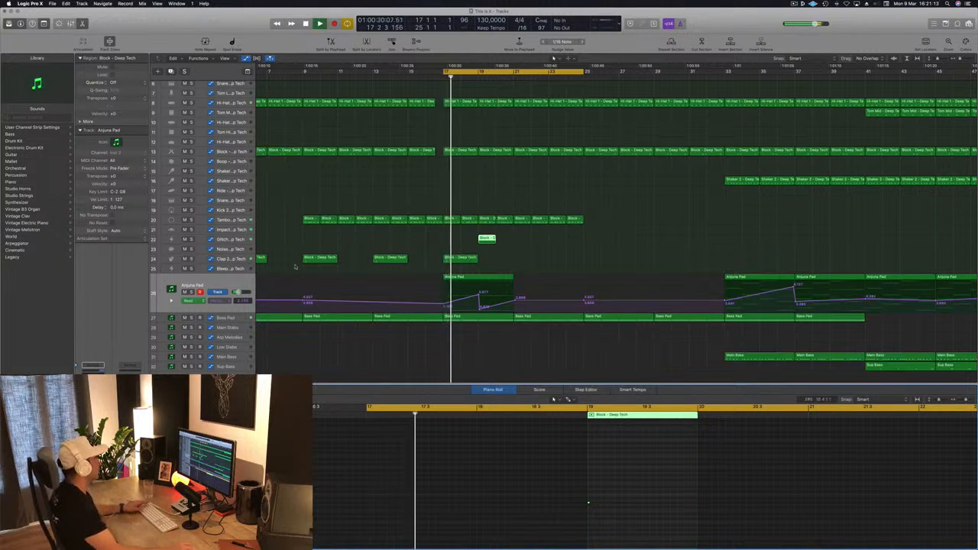
scroll(588, 476, up, 5)
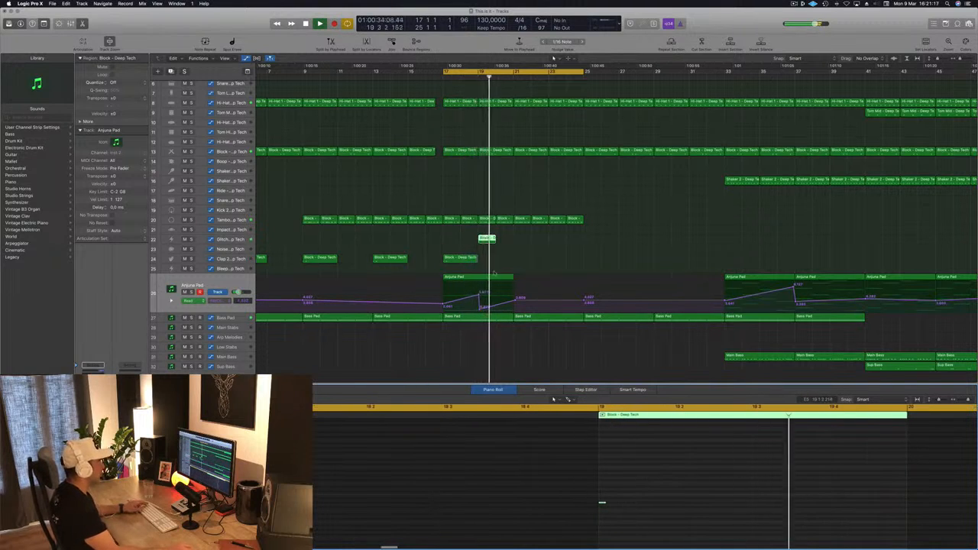
drag(625, 495, 594, 512)
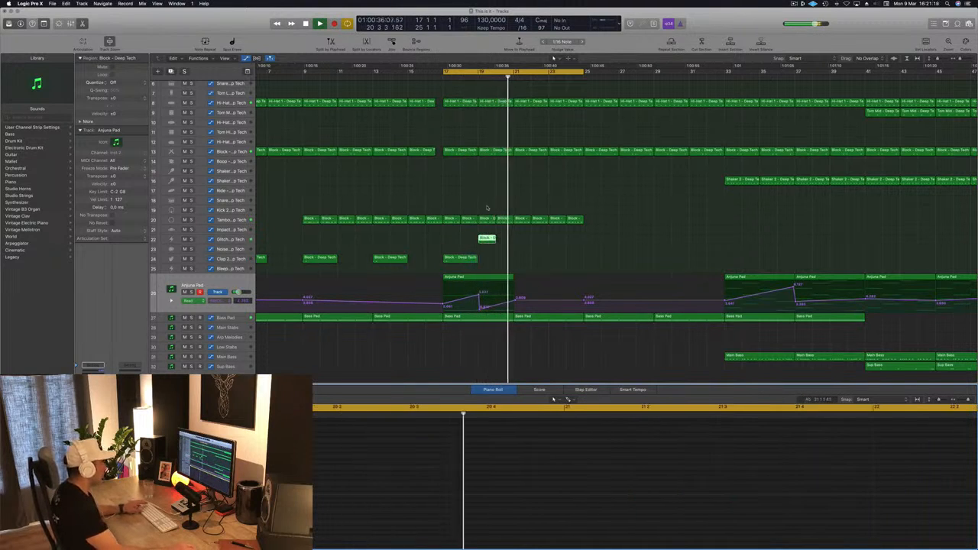
Step: Duplicate the Glitch region's remaining note just before the second beat of bar 19 and replay the passage
key(space)
key(space)
scroll(911, 472, right, 3)
key(space)
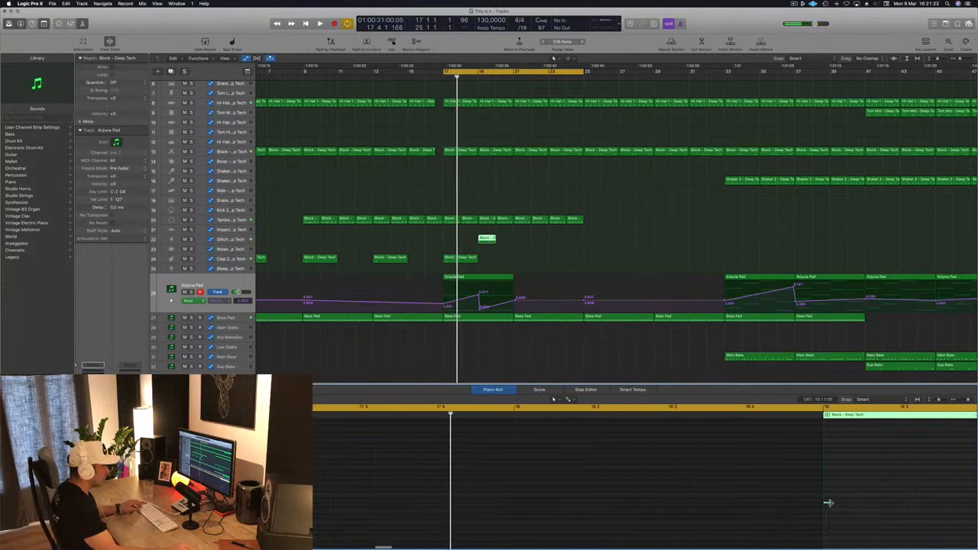
drag(827, 504, 886, 505)
key(space)
Step: Try the Cowbell High - Silverlake and Noise - Big Room sounds on the Glitch track and replay around bar 19
click(264, 235)
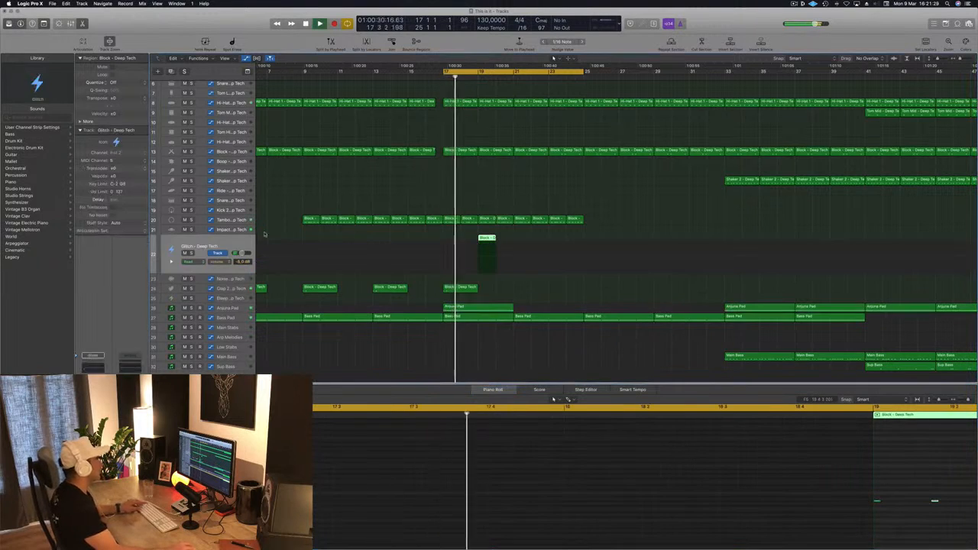
scroll(25, 357, down, 5)
click(32, 381)
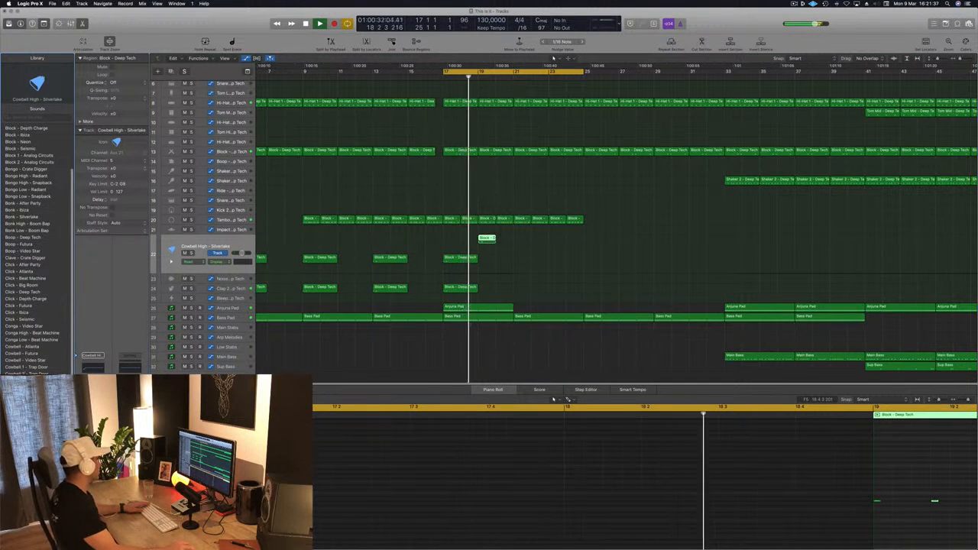
scroll(24, 368, down, 1)
scroll(26, 370, down, 5)
click(24, 376)
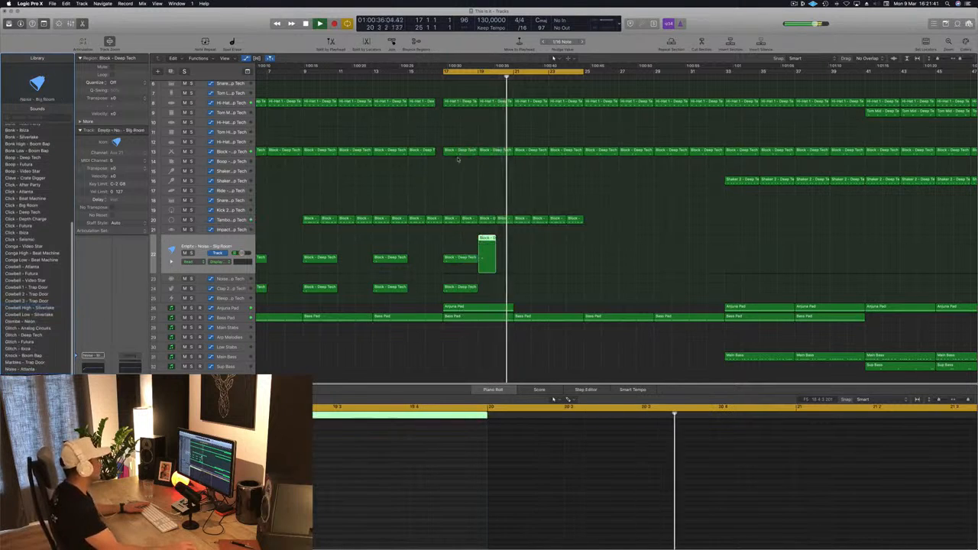
key(Return)
click(478, 77)
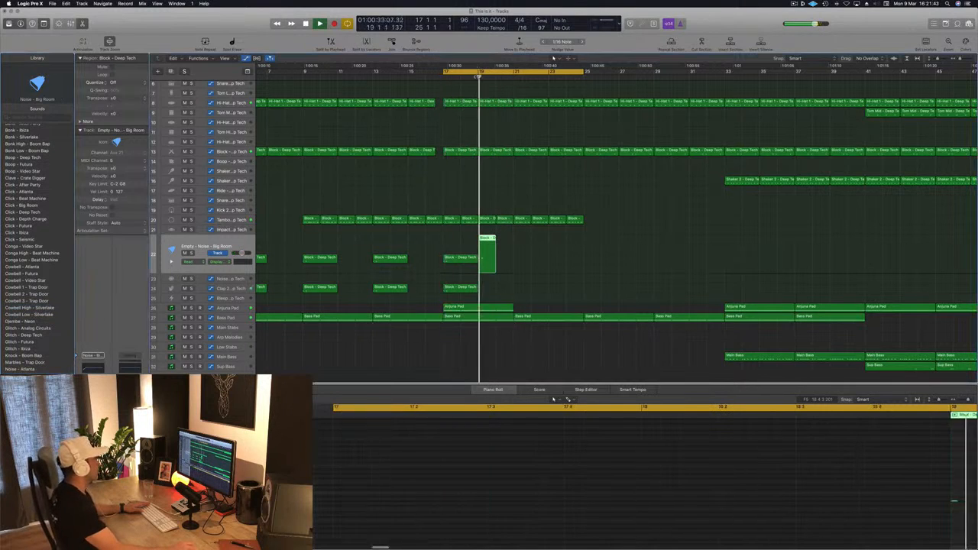
scroll(474, 76, right, 1)
click(469, 77)
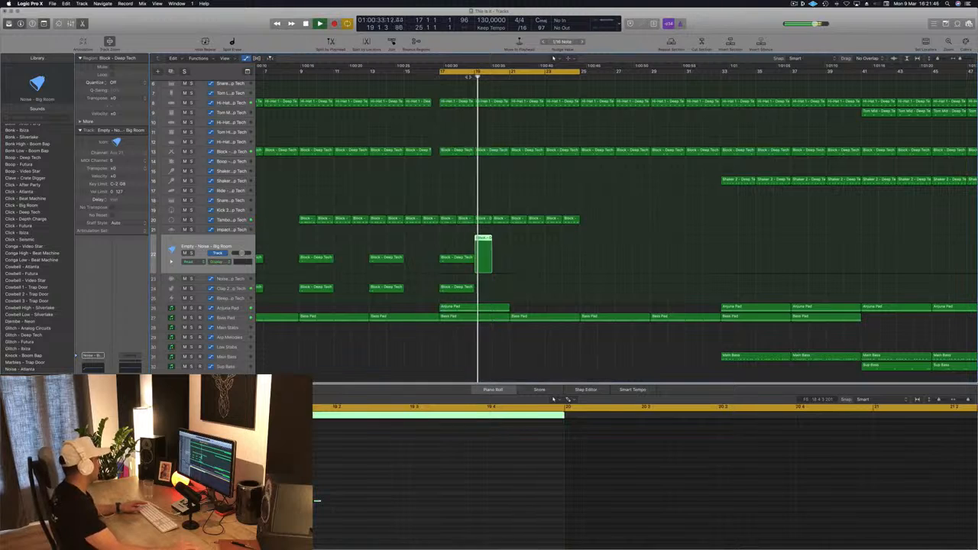
key(super+Up)
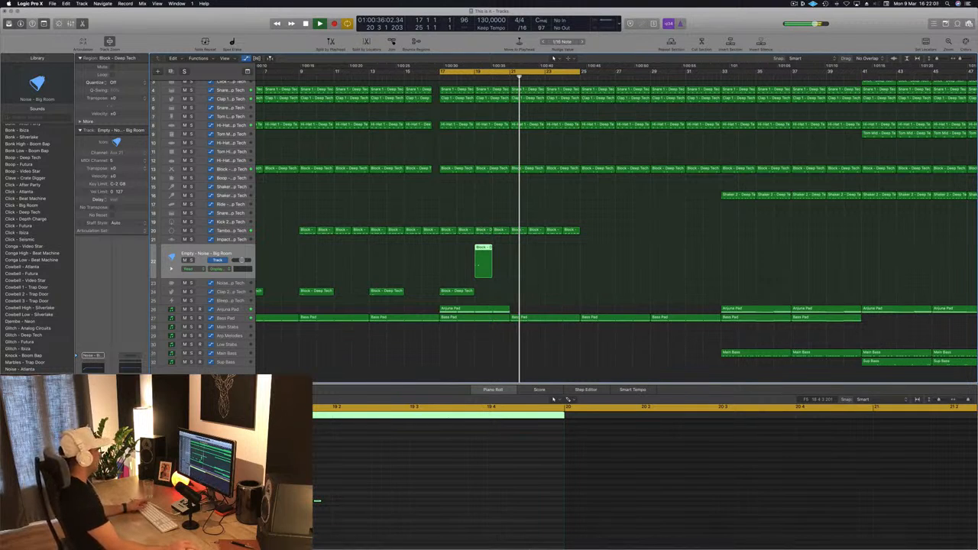
Step: Force quit Logic Pro X and reopen the project This is it.logicx using its auto-saved version
right_click(542, 536)
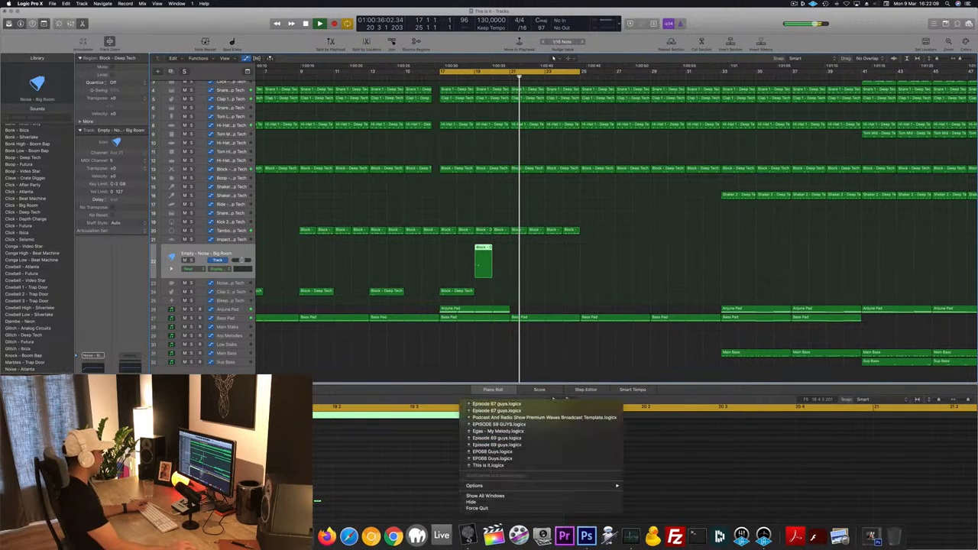
click(476, 509)
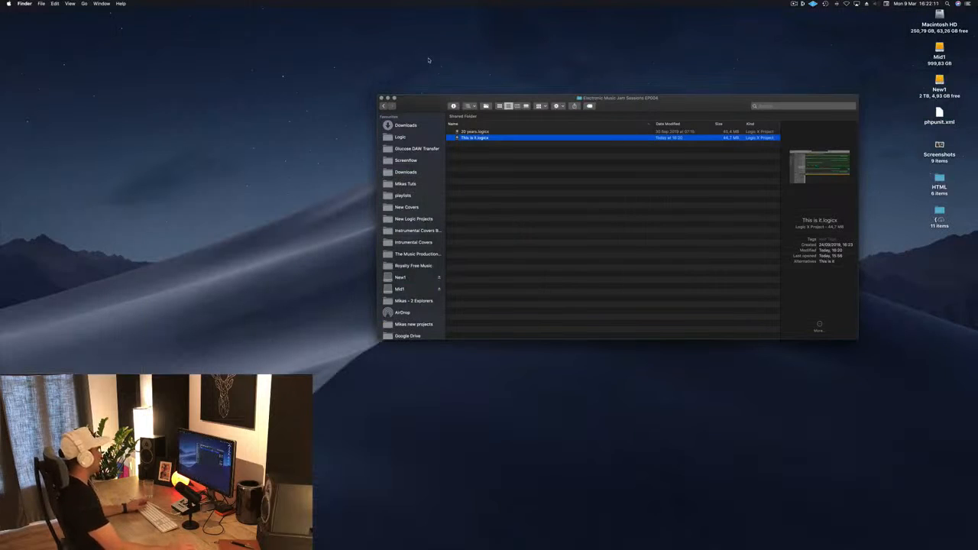
click(541, 221)
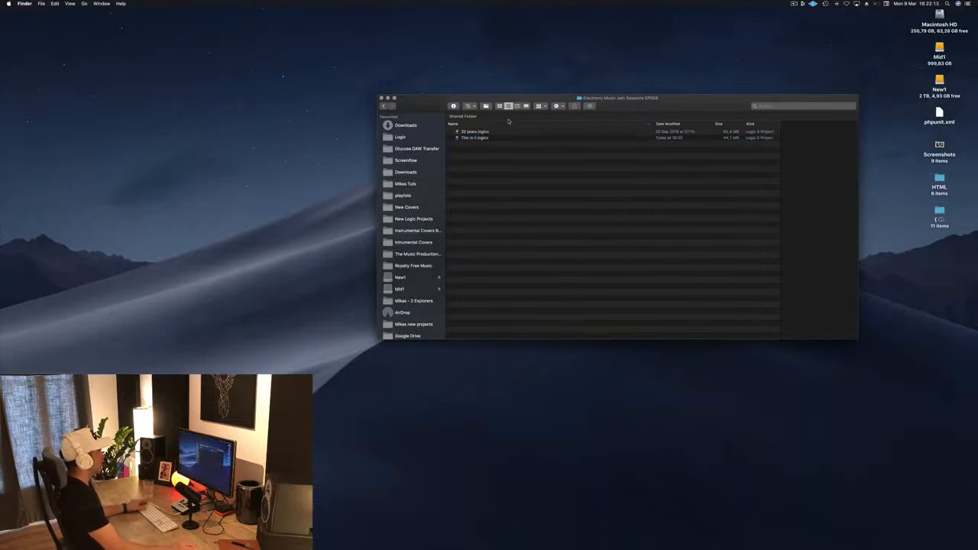
click(474, 138)
click(481, 48)
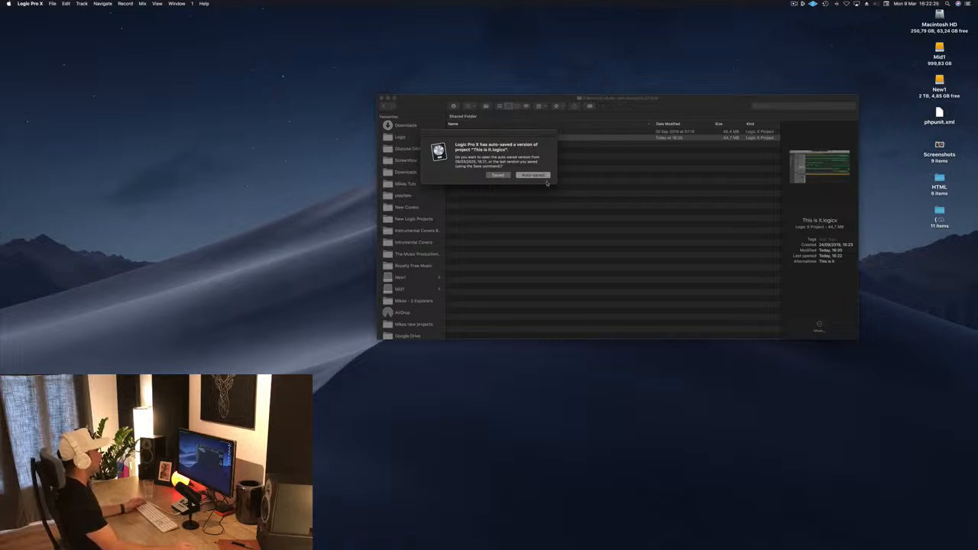
click(535, 176)
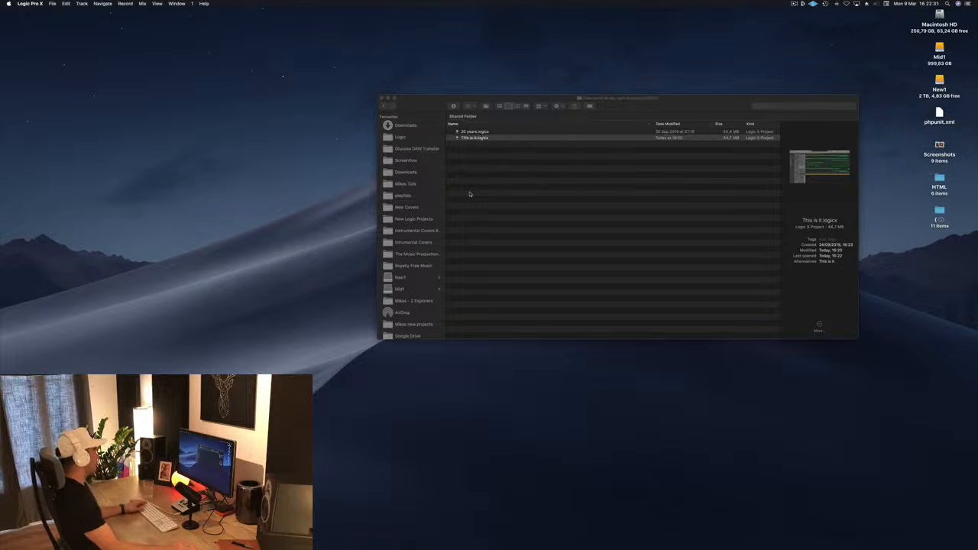
Step: Copy the first note of the Glitch region at bar 19 to just before the bar's second beat
key(space)
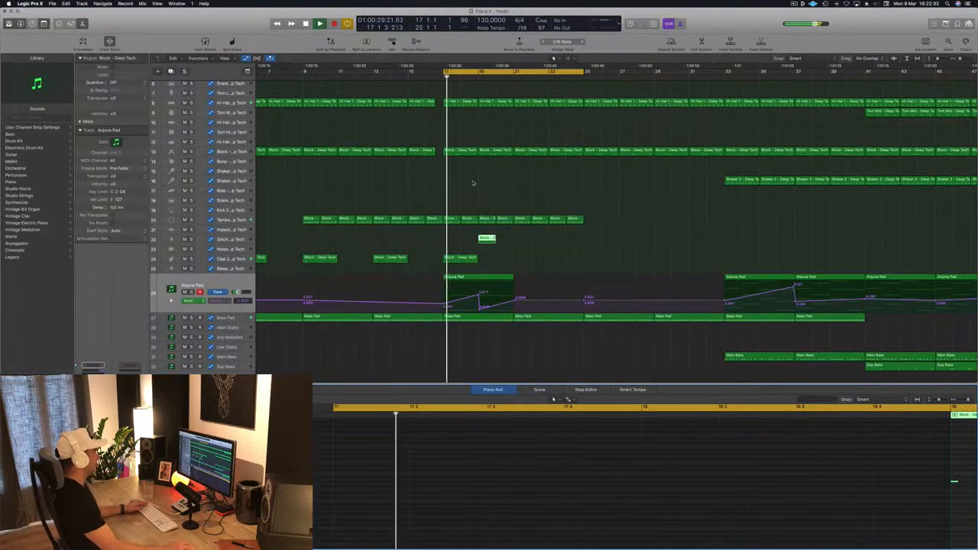
click(232, 241)
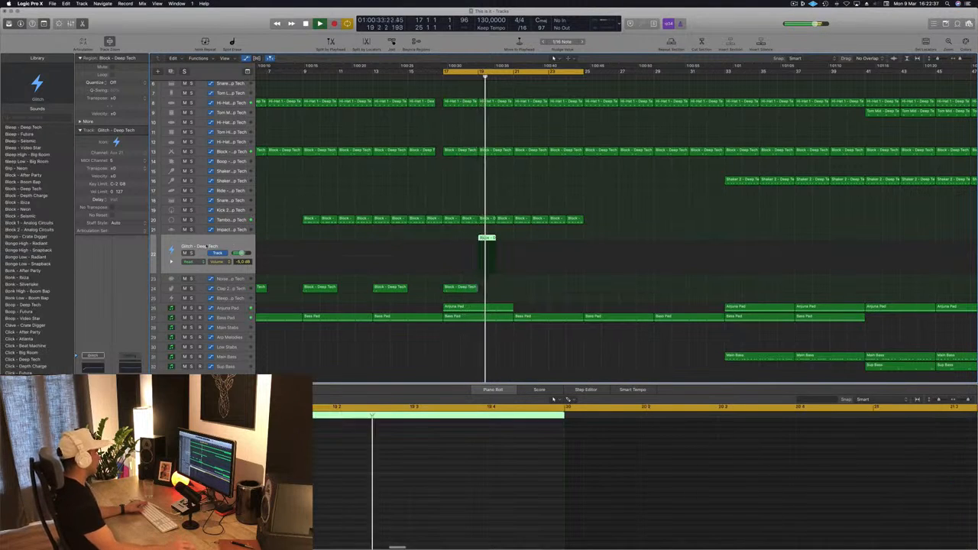
key(space)
scroll(748, 462, right, 5)
click(736, 489)
drag(731, 484, 787, 486)
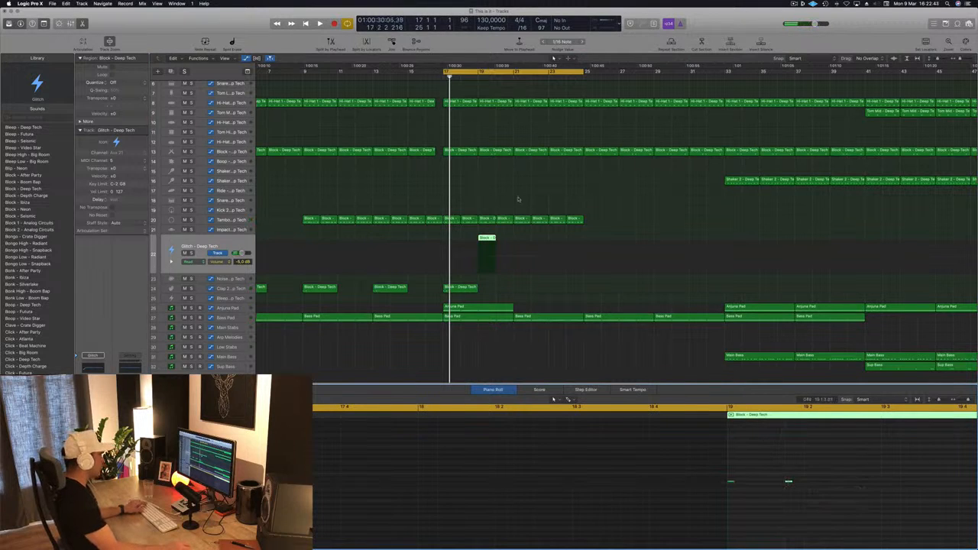
Step: Move the cycle range's start to bar 19 and play the Glitch region from there
key(space)
click(445, 73)
click(446, 72)
drag(445, 72, 481, 73)
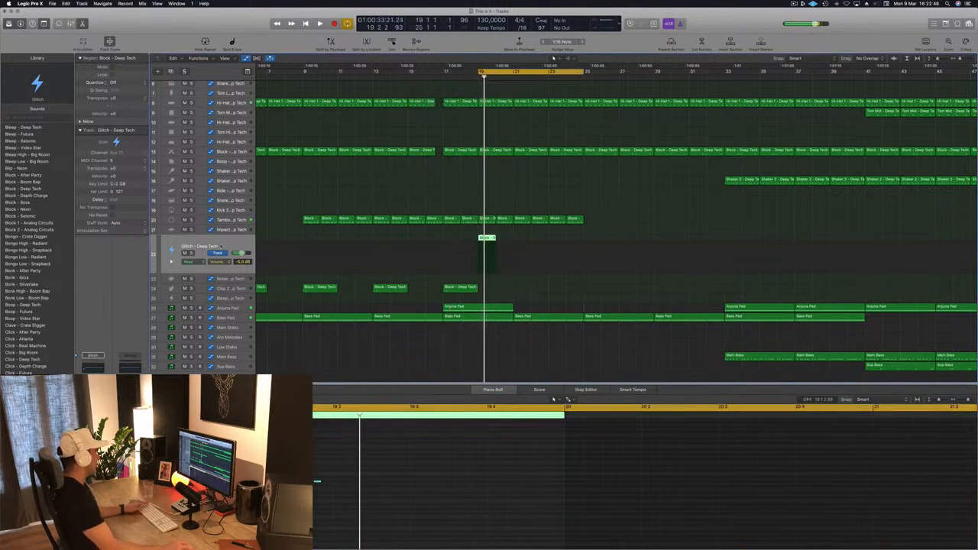
Step: Change the Glitch track's sound to Thump - Analog Circuits while auditioning it with playback from bar 19
scroll(62, 286, down, 10)
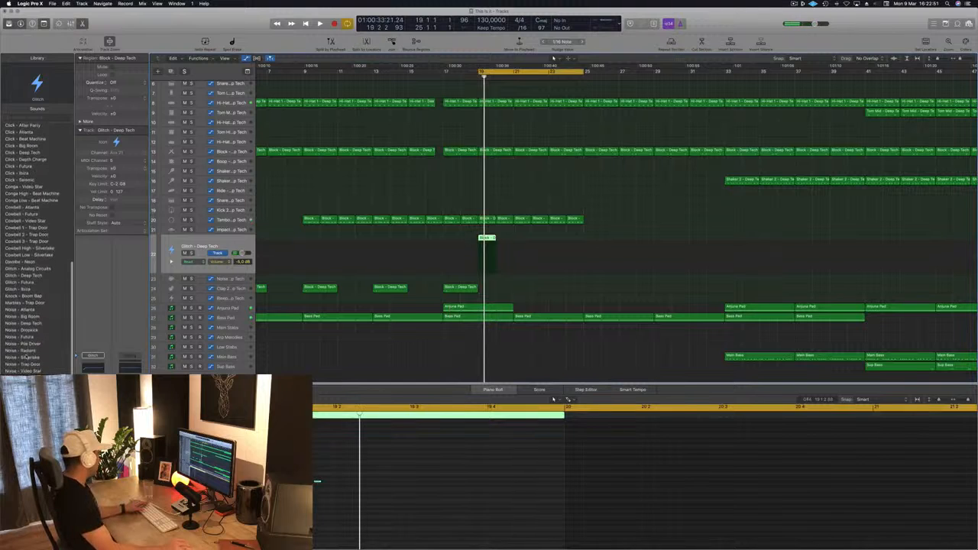
click(28, 269)
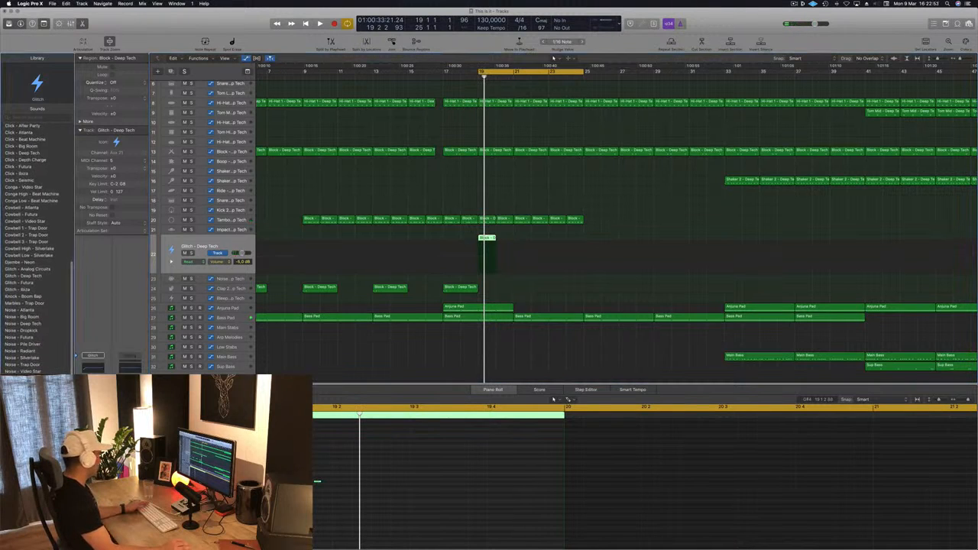
key(space)
Step: Move the cycle range's start back to bar 17 and play the passage with the Thump sound
key(space)
key(space)
key(space)
key(space)
key(space)
key(space)
key(space)
drag(479, 71, 446, 71)
key(space)
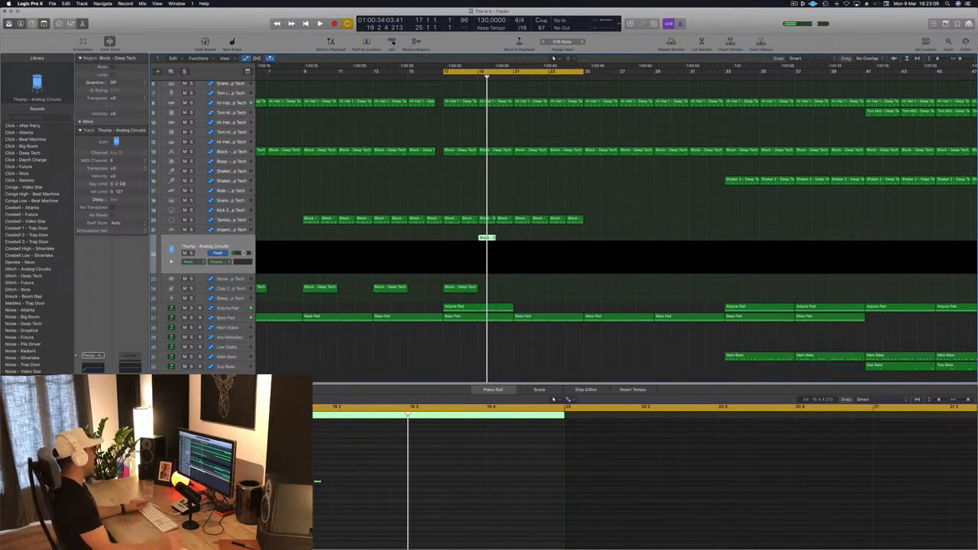
key(space)
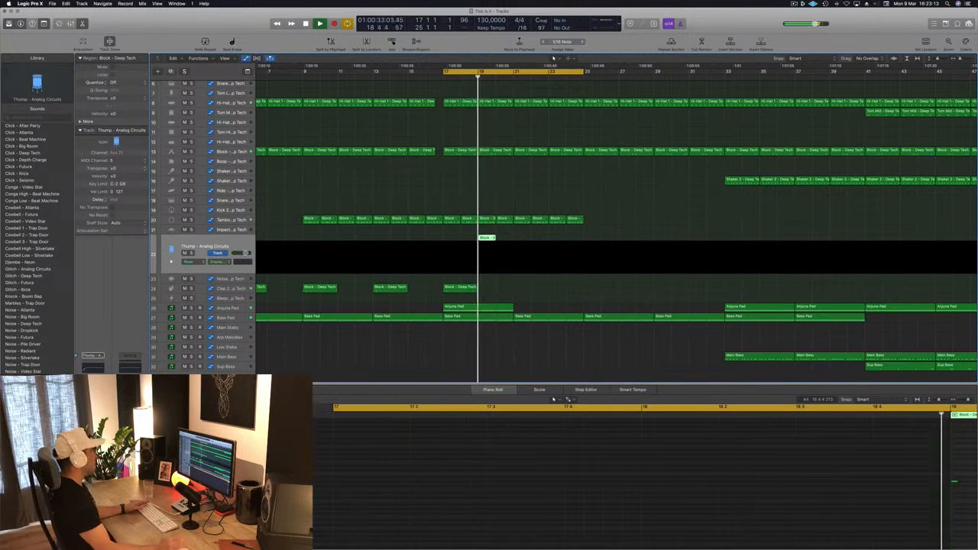
key(space)
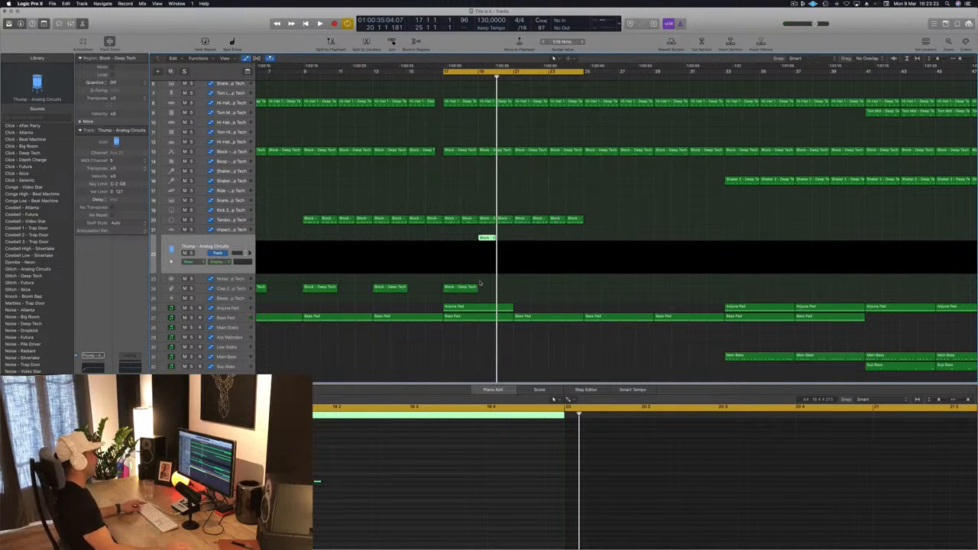
Step: Copy the Thump, Clap and Anjuna Pad regions of bars 17 to 21 four bars ahead and replay from bar 17
click(452, 230)
drag(443, 311, 556, 246)
click(435, 241)
key(space)
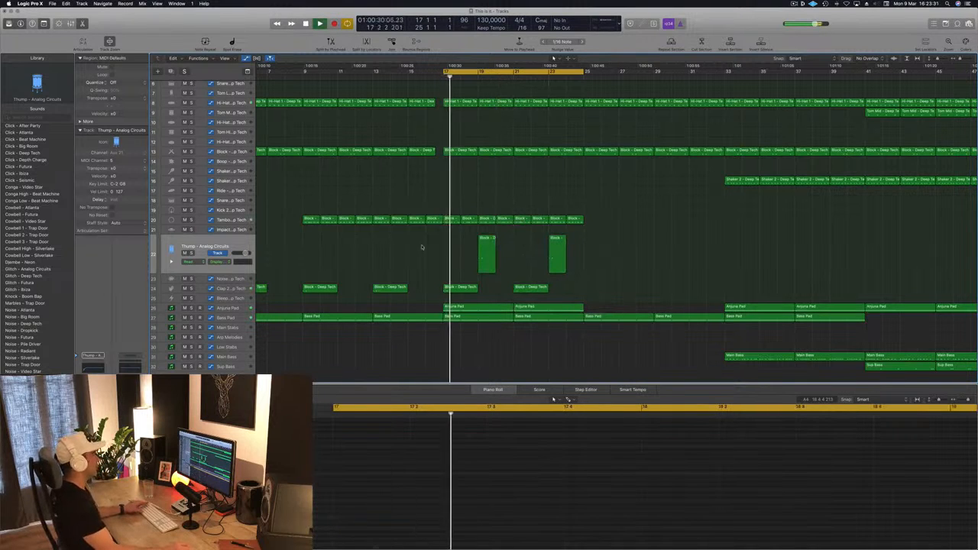
Step: Copy the Tambourine, Thump, Clap and Anjuna Pad regions of bars 17 to 25 to start at bar 25 and replay
scroll(413, 254, down, 5)
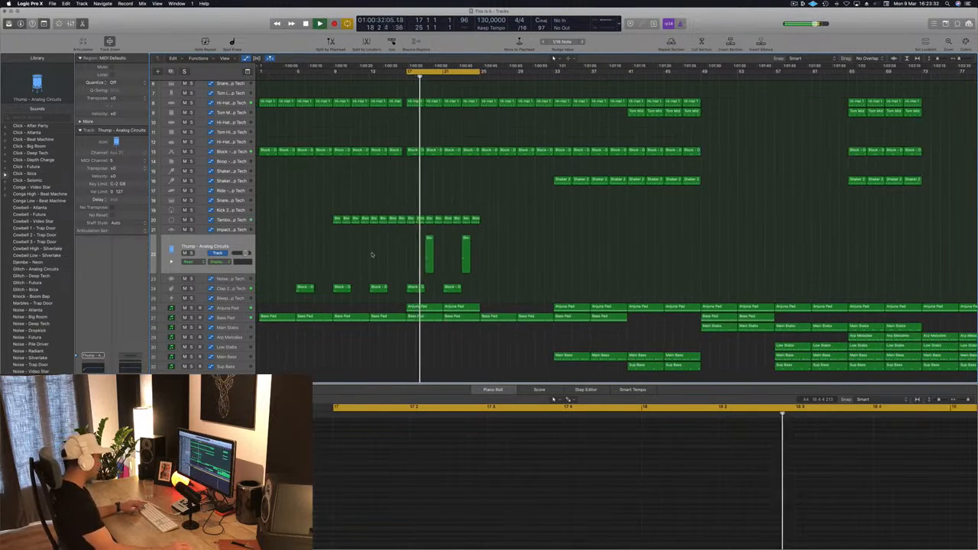
scroll(372, 256, down, 1)
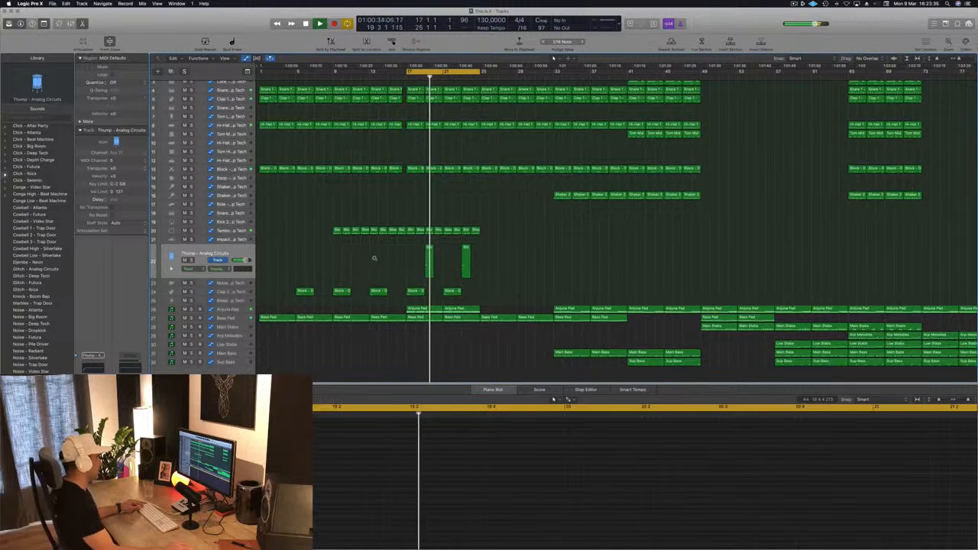
scroll(372, 256, down, 3)
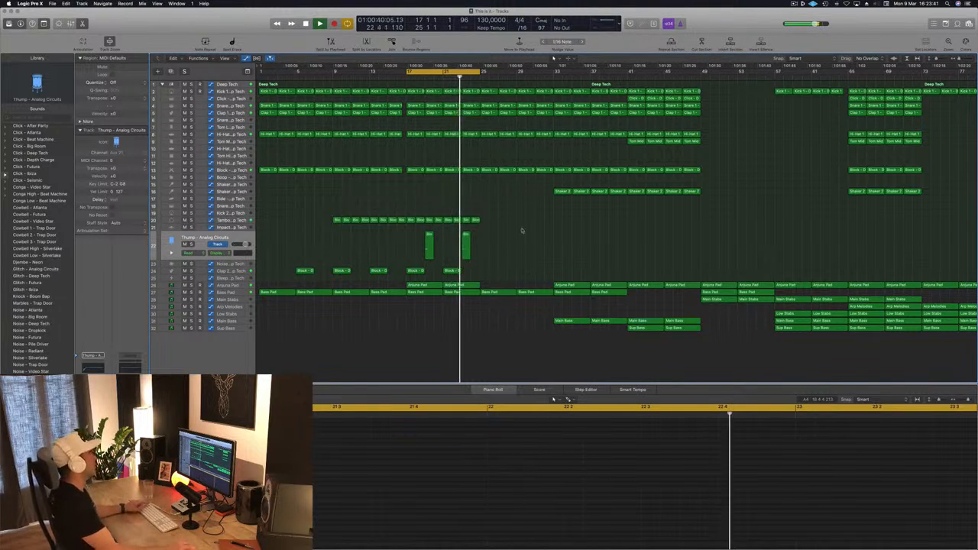
key(space)
drag(500, 214, 411, 287)
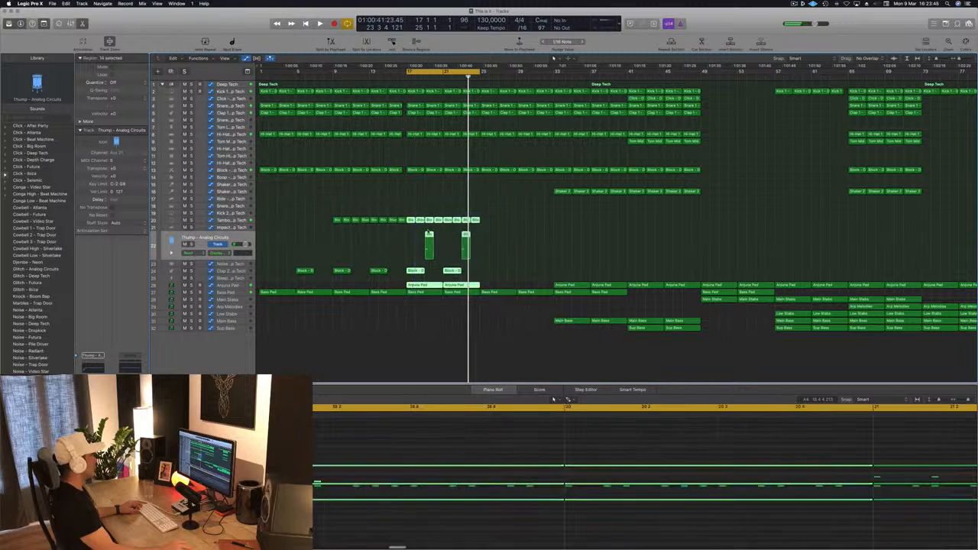
drag(411, 222, 484, 220)
key(space)
click(500, 214)
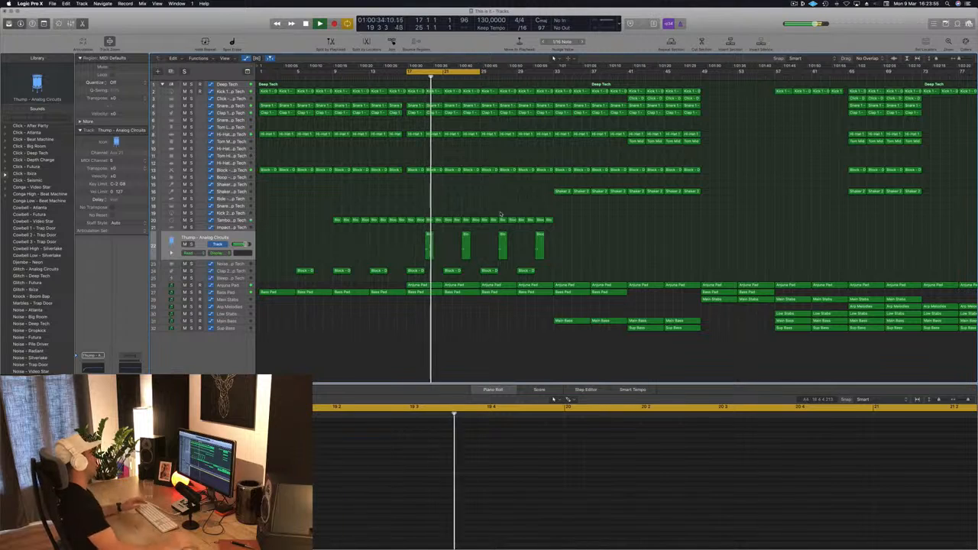
Step: Show the Anjuna Pad track's automation across the whole arrangement during playback
key(super+Left)
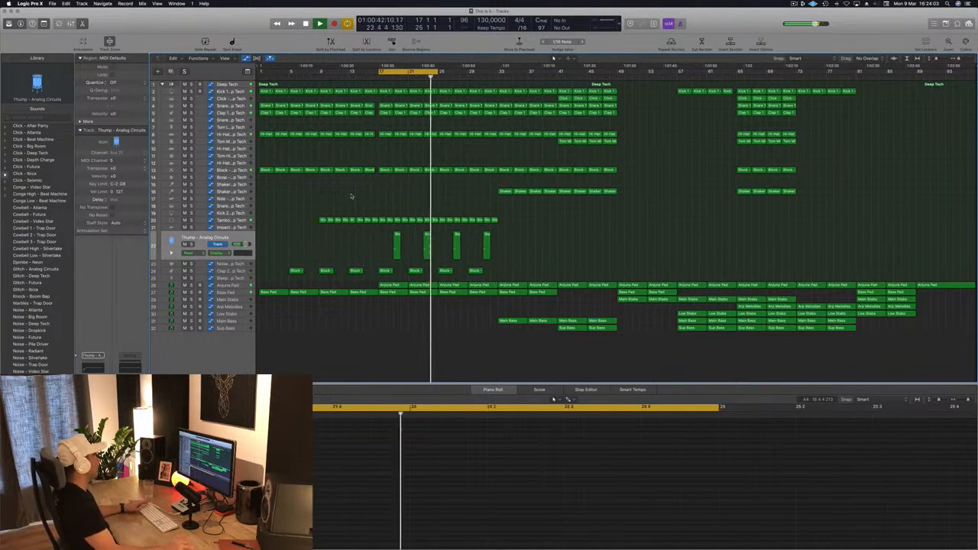
click(234, 329)
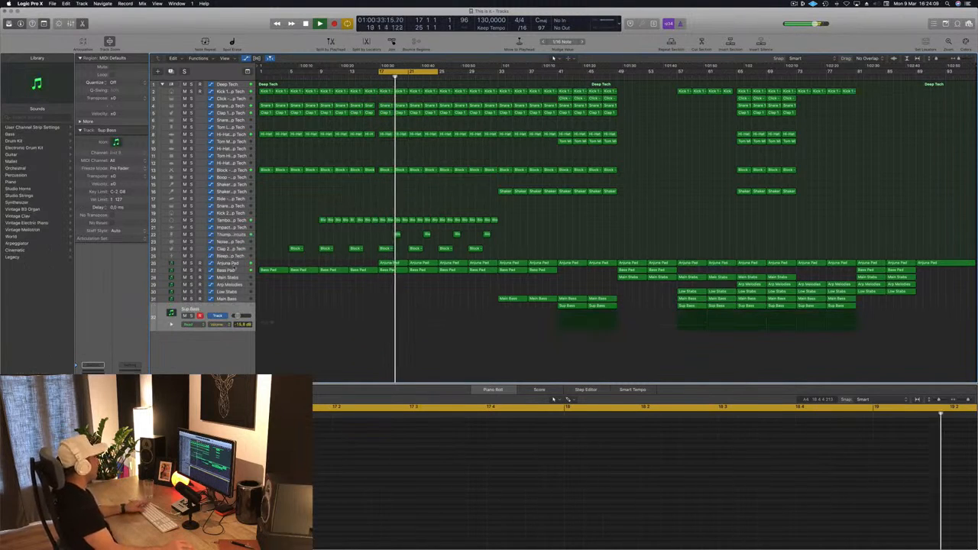
click(234, 263)
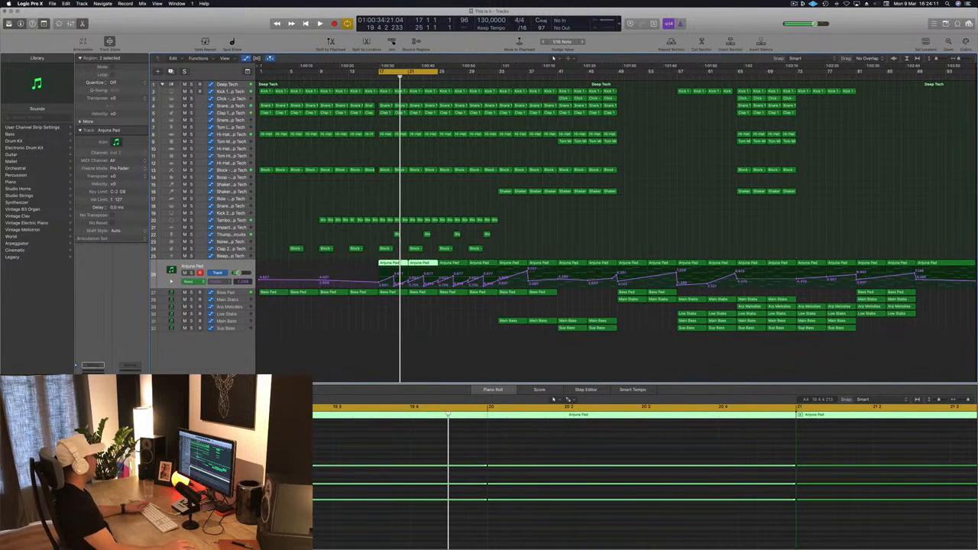
Step: Add a new track with duplicate settings of the Anjuna Pad track and place it directly above the original
key(super+d)
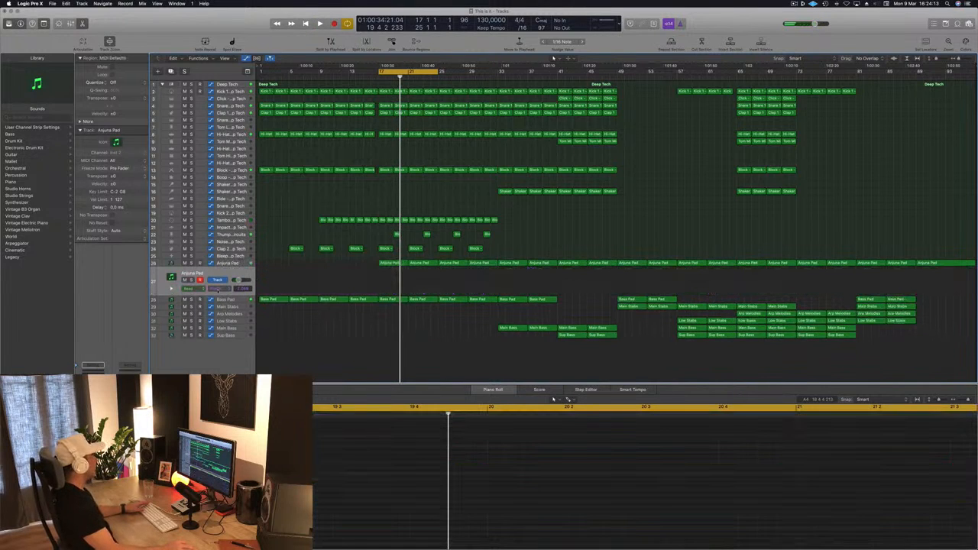
mouse_move(230, 276)
mouse_down()
mouse_move(233, 261)
mouse_move(222, 272)
mouse_up()
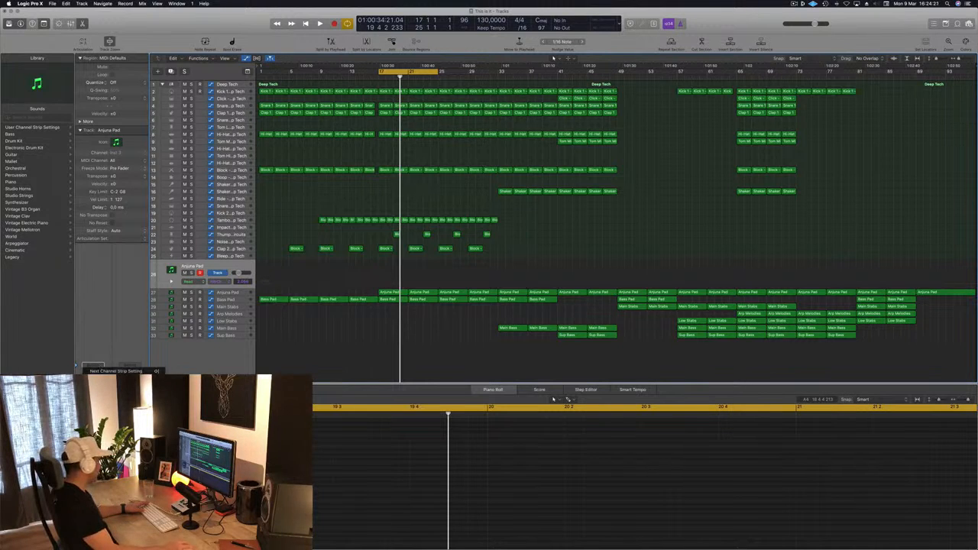
Step: Load the 000-Mega Saw Riser With noise setting on the new track and try it with Musical Typing during playback
key(bracketright)
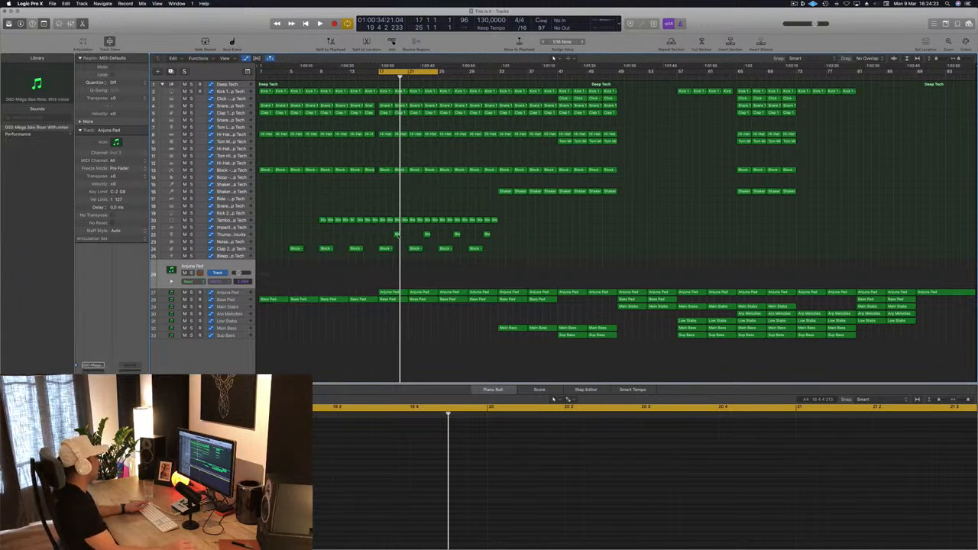
key(space)
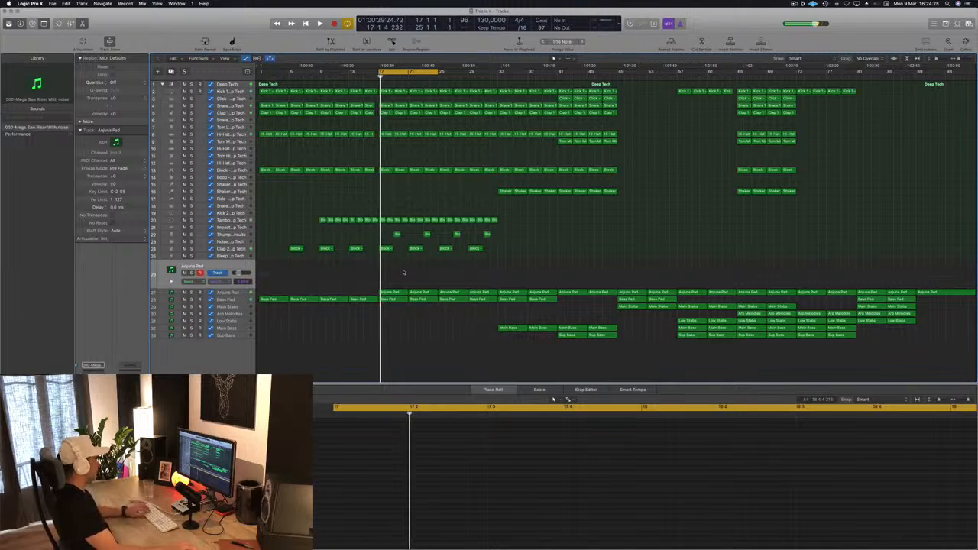
key(super+k)
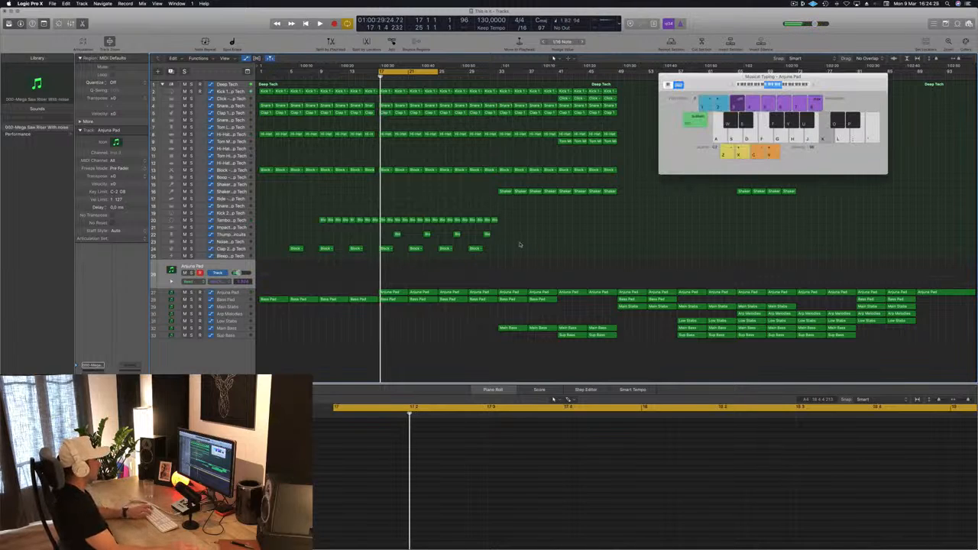
key(space)
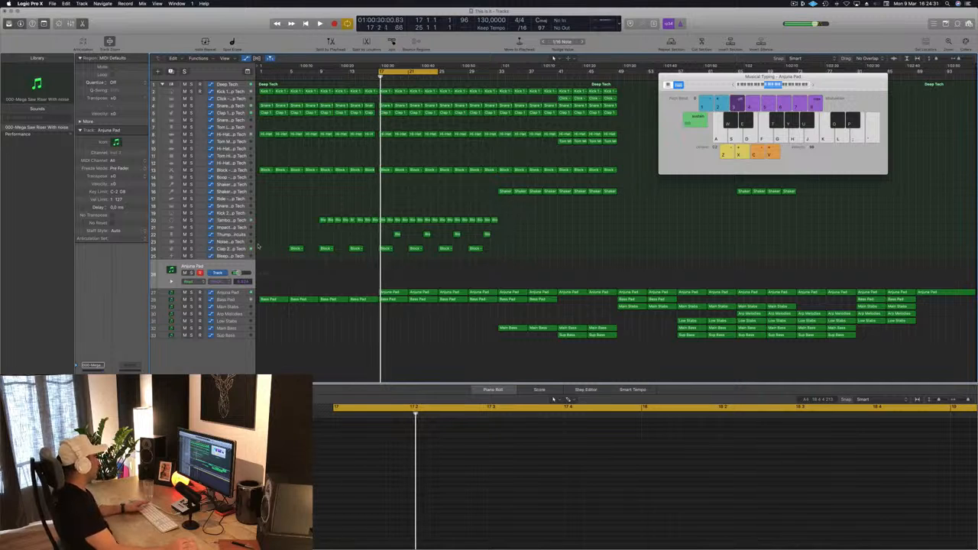
Step: Copy the Anjuna Pad region at bar 17 onto the riser track and reduce it to one chord held until bar 21
drag(395, 294, 398, 278)
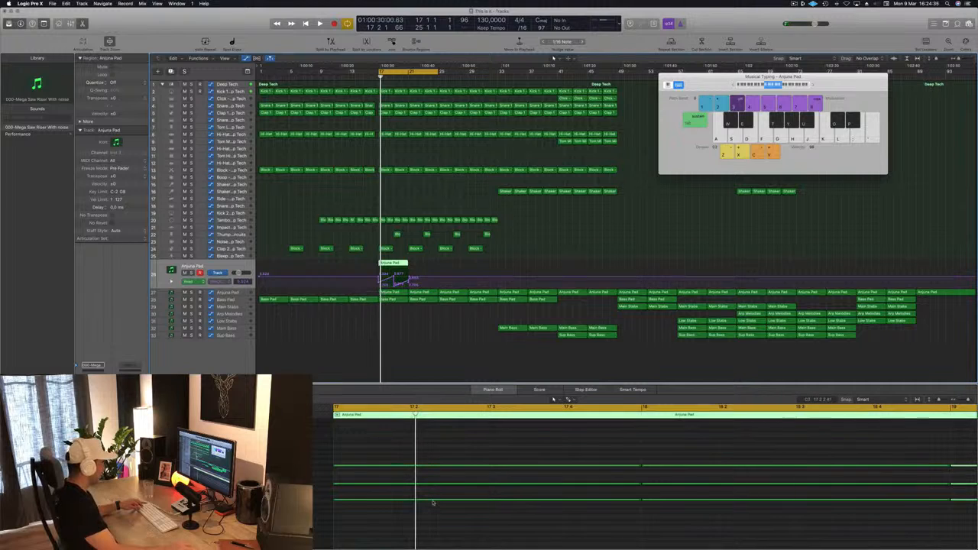
scroll(434, 503, down, 5)
drag(467, 431, 652, 544)
key(Delete)
drag(532, 437, 426, 525)
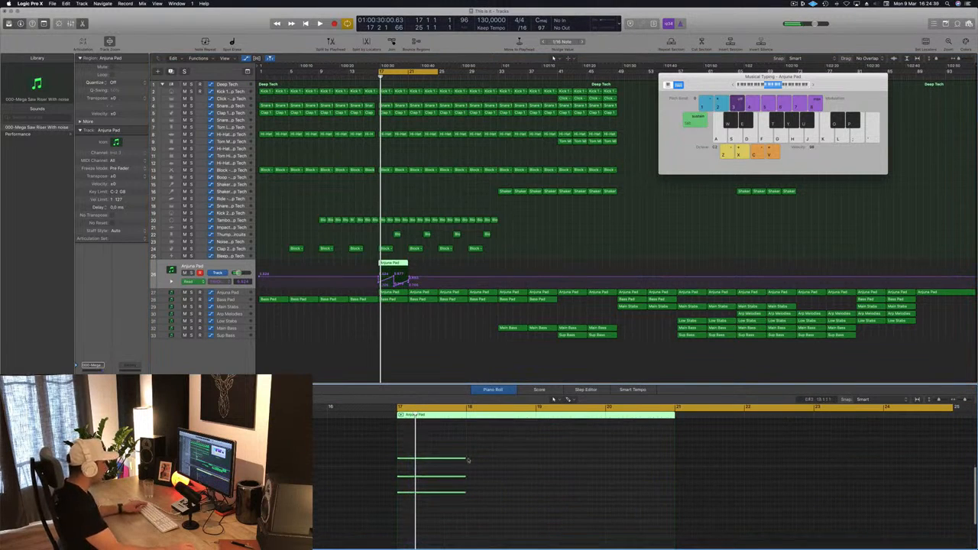
drag(464, 458, 663, 466)
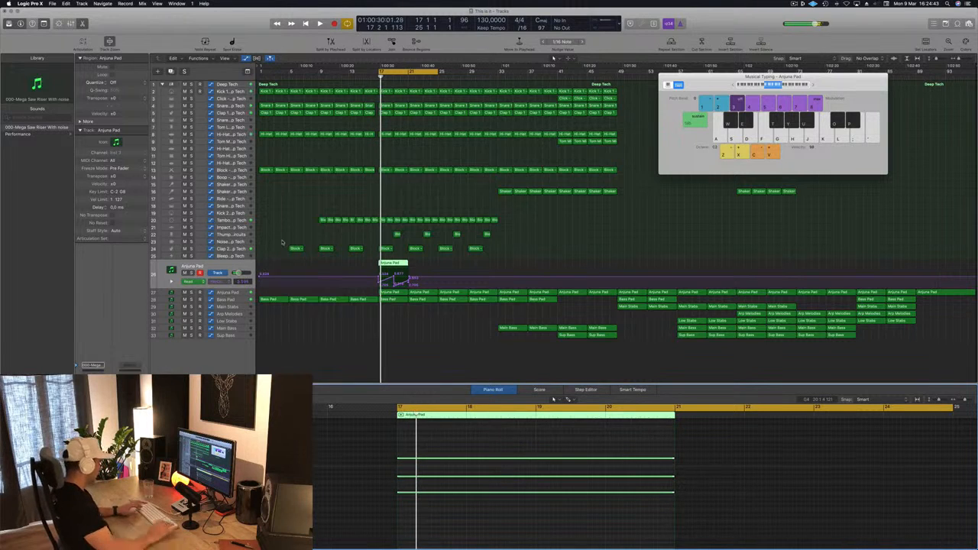
key(ctrl+super+z)
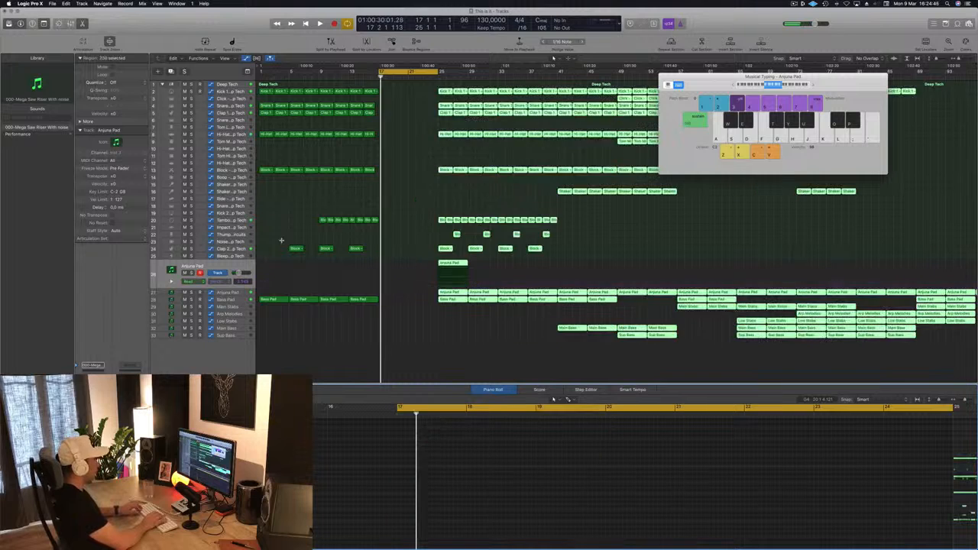
key(space)
key(space)
key(super+z)
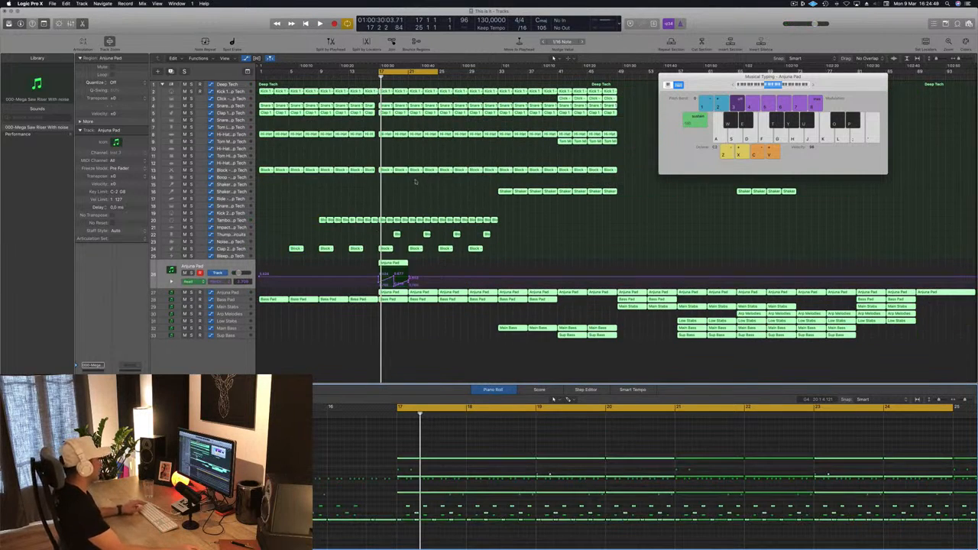
click(535, 253)
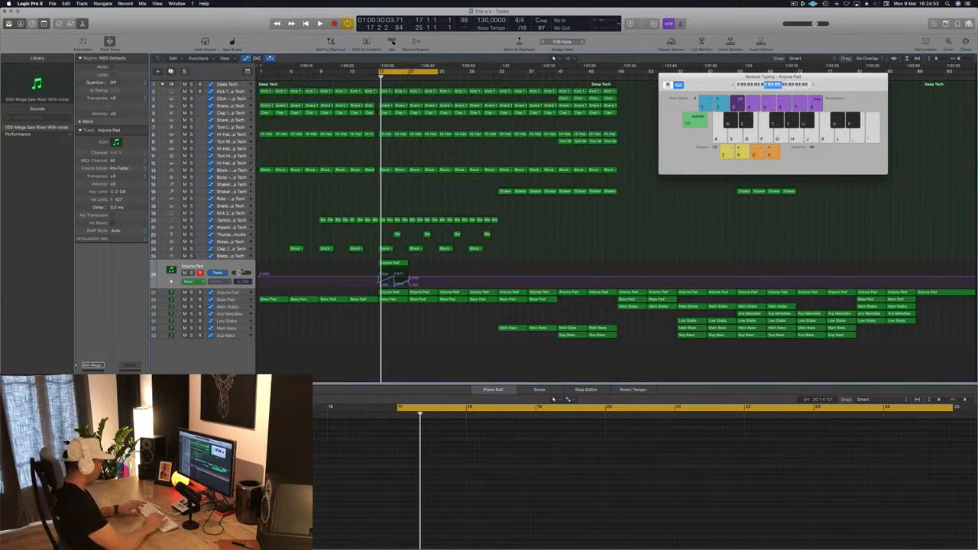
key(alt+super+z)
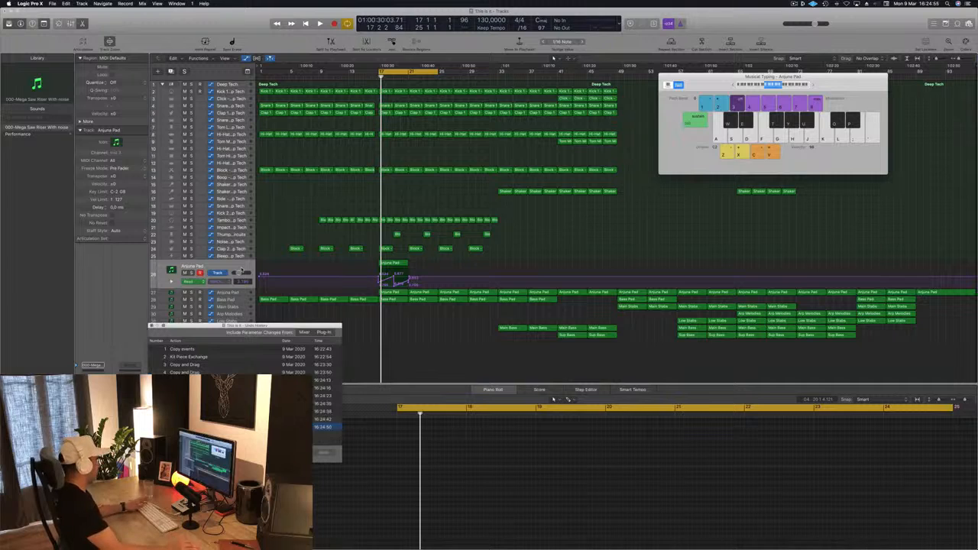
key(alt+super+z)
Step: Delete all automation from the riser track and play briefly from bar 17
key(ctrl+super+BackSpace)
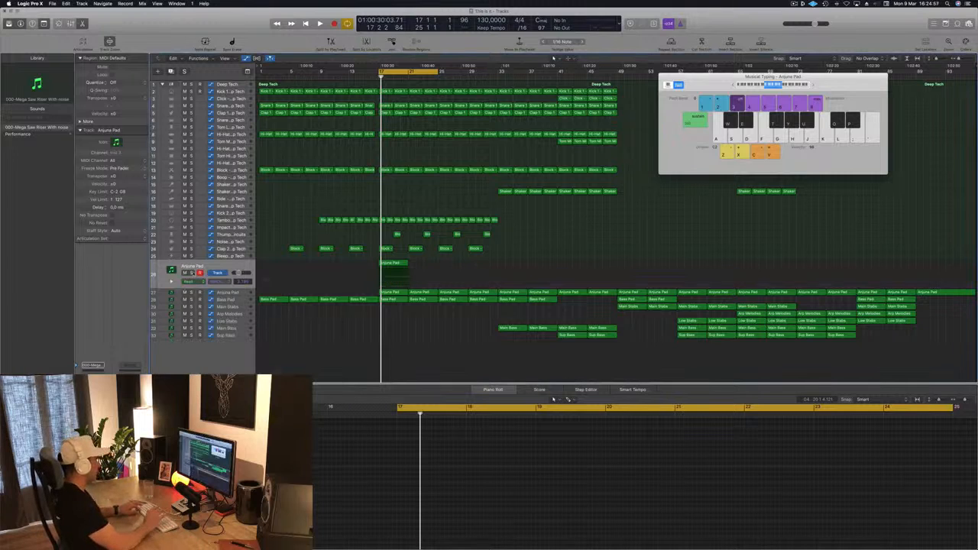
key(space)
key(space)
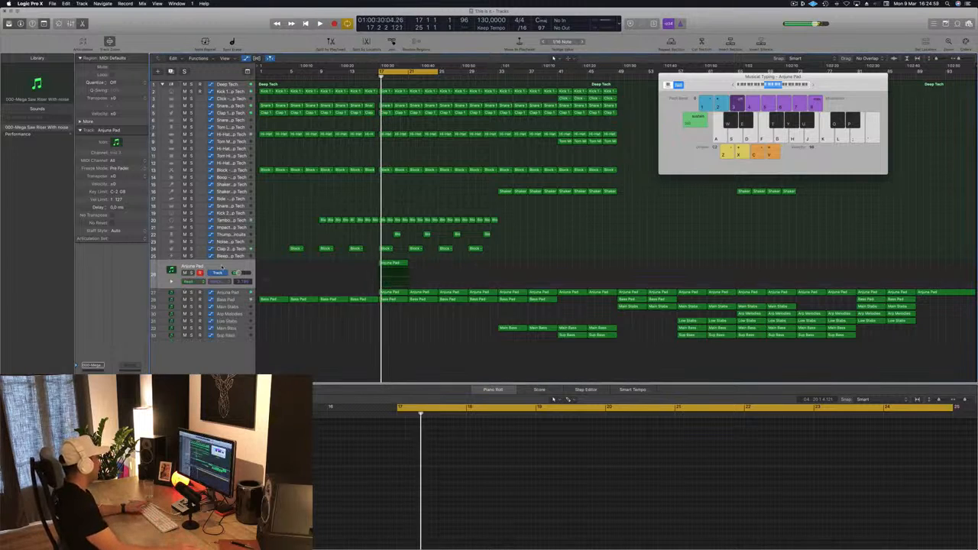
Step: Open the riser track's Sylenth1 instrument, load the preset Rizer 7 Raw, Deep And Dense and play the passage
click(198, 268)
double_click(171, 270)
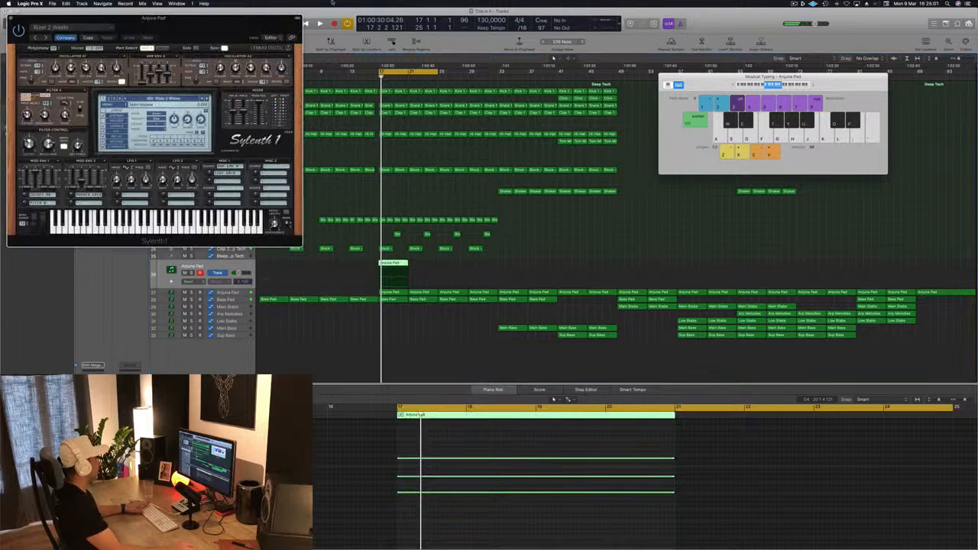
drag(227, 27, 615, 118)
click(554, 189)
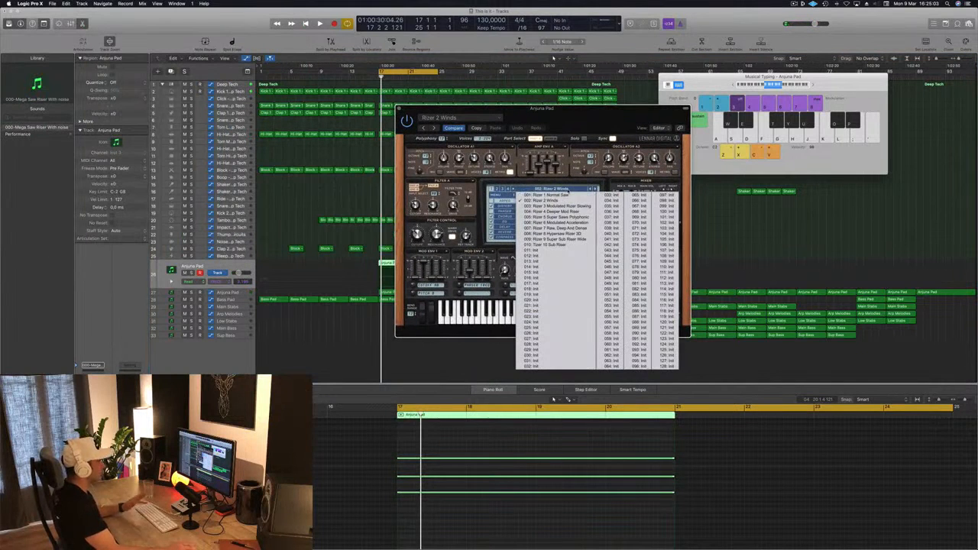
drag(593, 112, 718, 132)
click(681, 206)
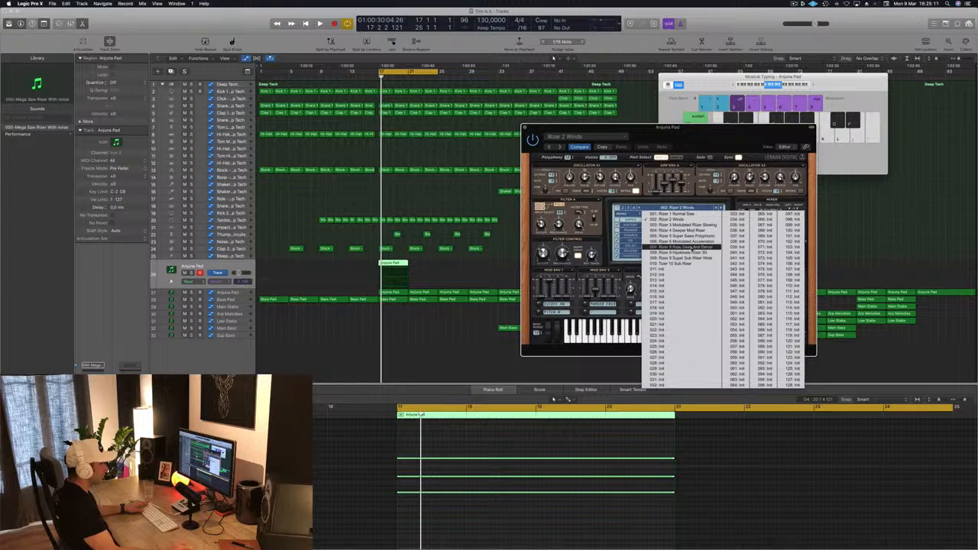
click(693, 247)
key(space)
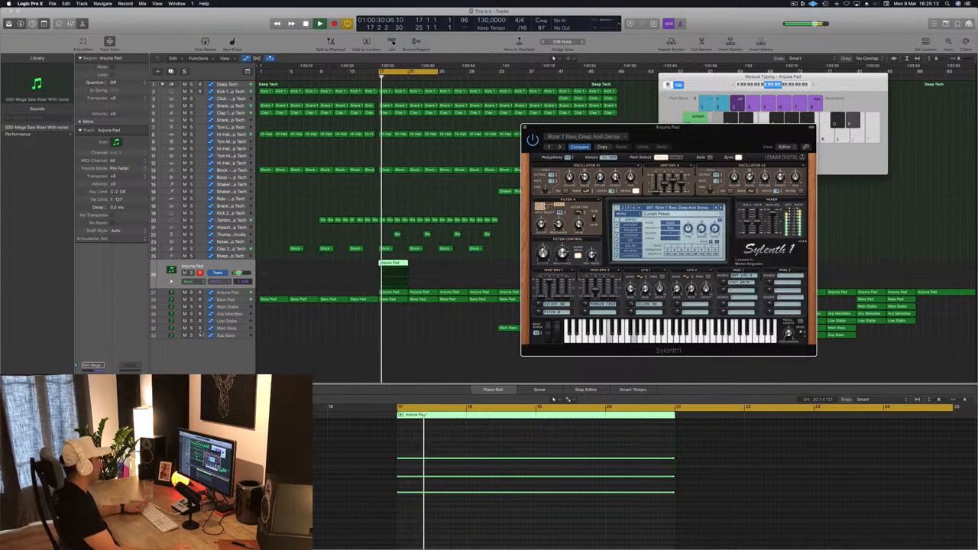
Step: Solo the riser track and audition the preset Rizer 8 Hypersaw Rizer 3D from bar 17
drag(705, 137, 764, 102)
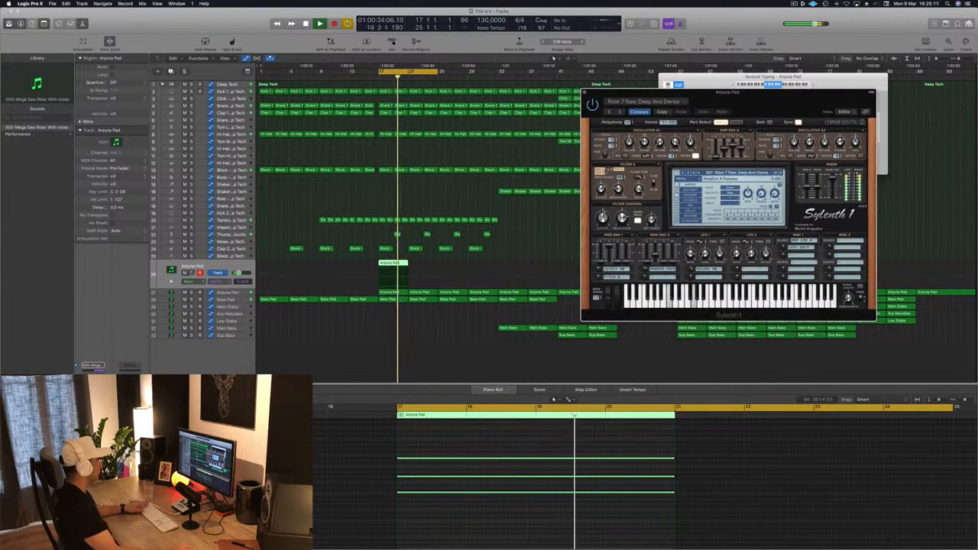
click(192, 273)
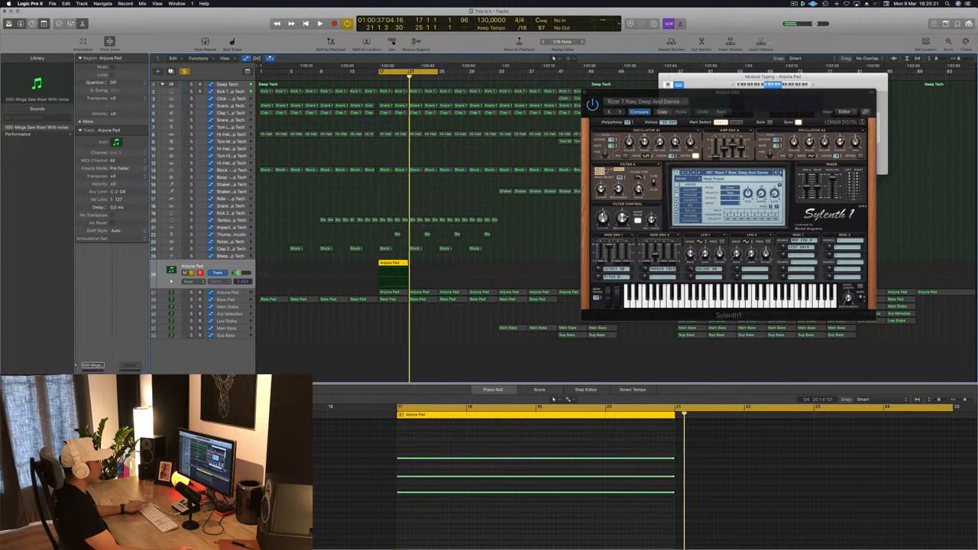
click(780, 174)
key(space)
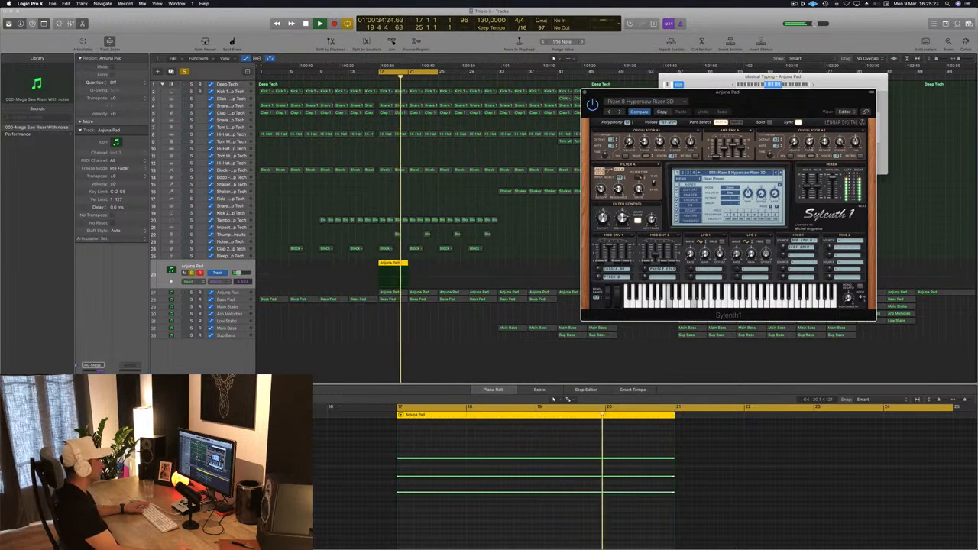
Step: Lengthen the riser region and its three chord notes to bar 25 and replay
key(super+Left)
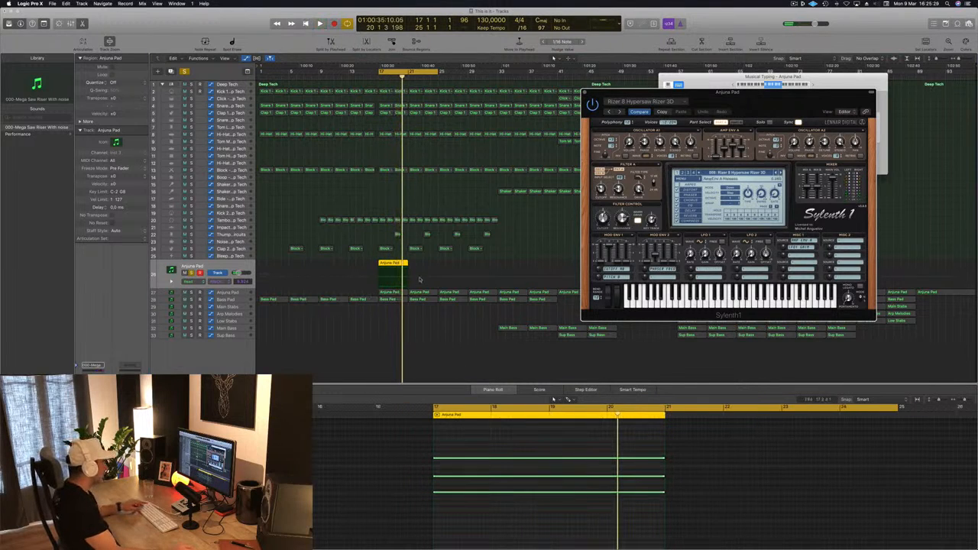
drag(406, 263, 437, 265)
scroll(519, 488, down, 1)
drag(692, 429, 651, 521)
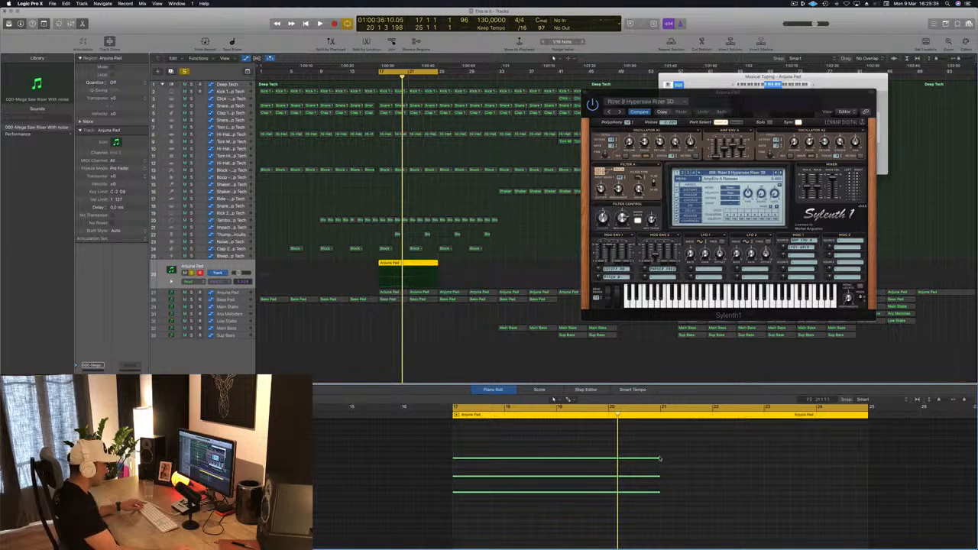
drag(659, 460, 840, 460)
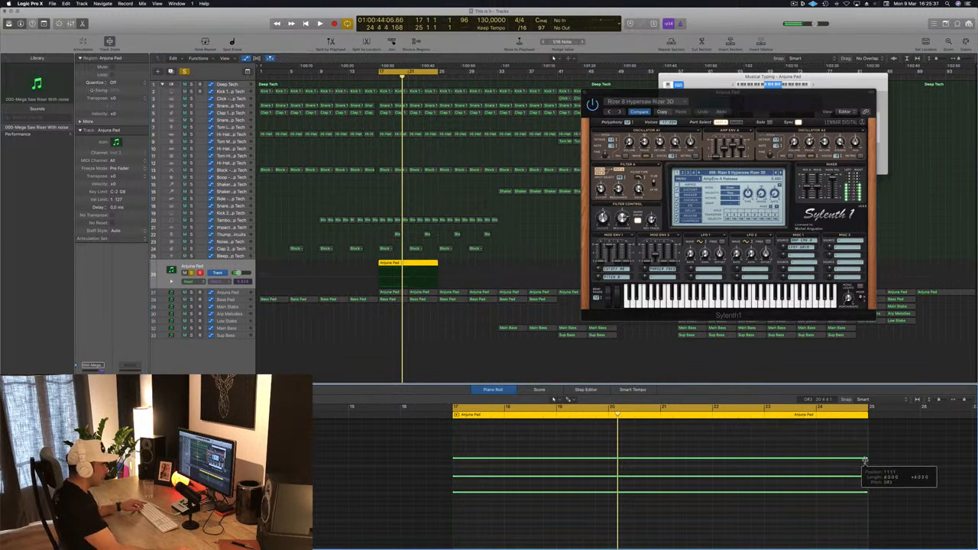
key(space)
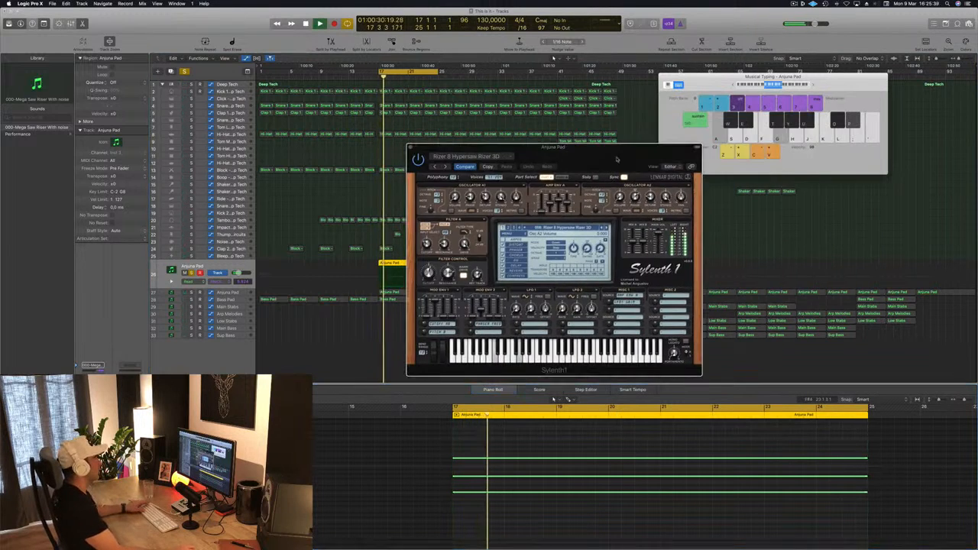
Step: Delete the two lower notes of the riser chord, keeping only the top note, and replay
key(space)
click(431, 445)
drag(436, 468, 505, 512)
key(Delete)
key(space)
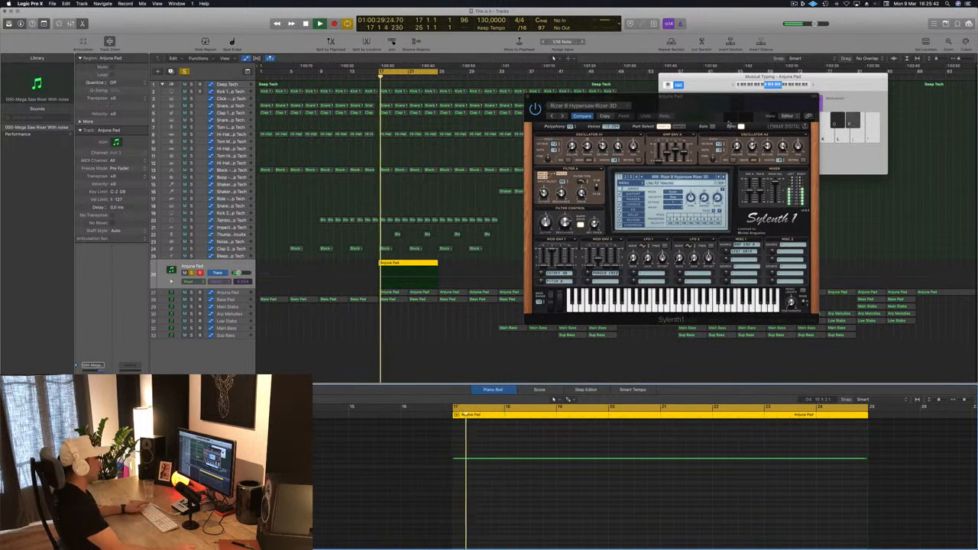
Step: Switch Sylenth1 to the preset Tizer 10 Sub Riser and listen to it soloed
key(space)
click(724, 177)
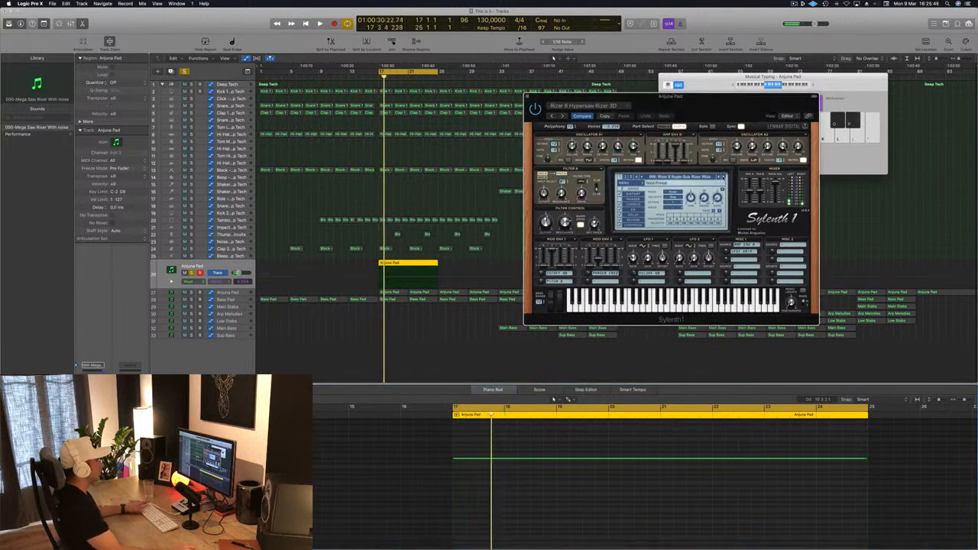
key(space)
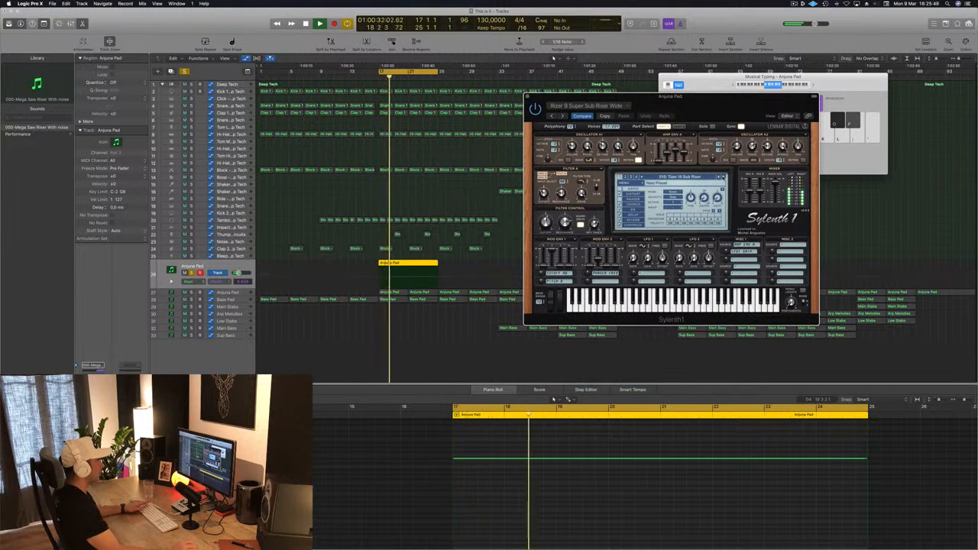
drag(722, 107, 818, 130)
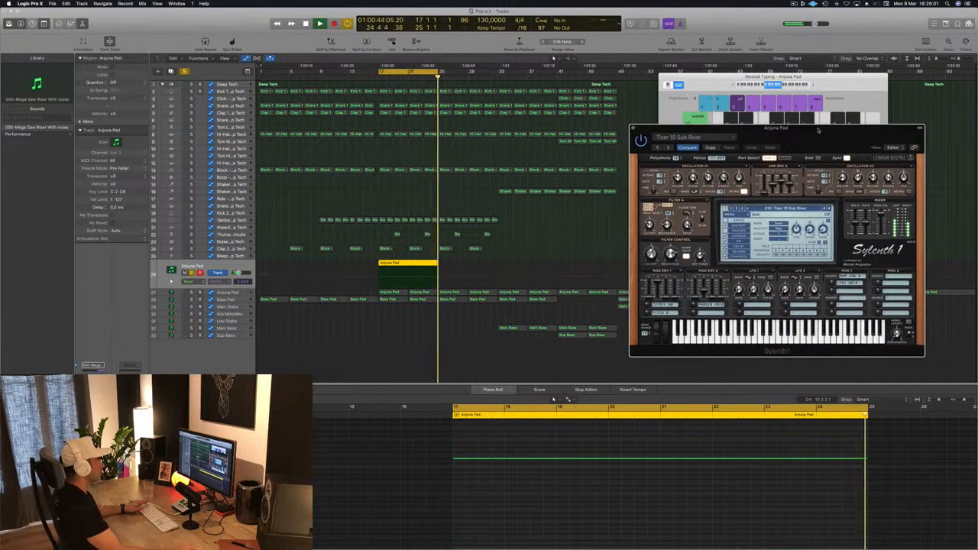
Step: Lengthen the riser region and its single note to bar 33
click(438, 264)
drag(437, 263, 500, 281)
scroll(767, 453, down, 4)
drag(648, 458, 827, 460)
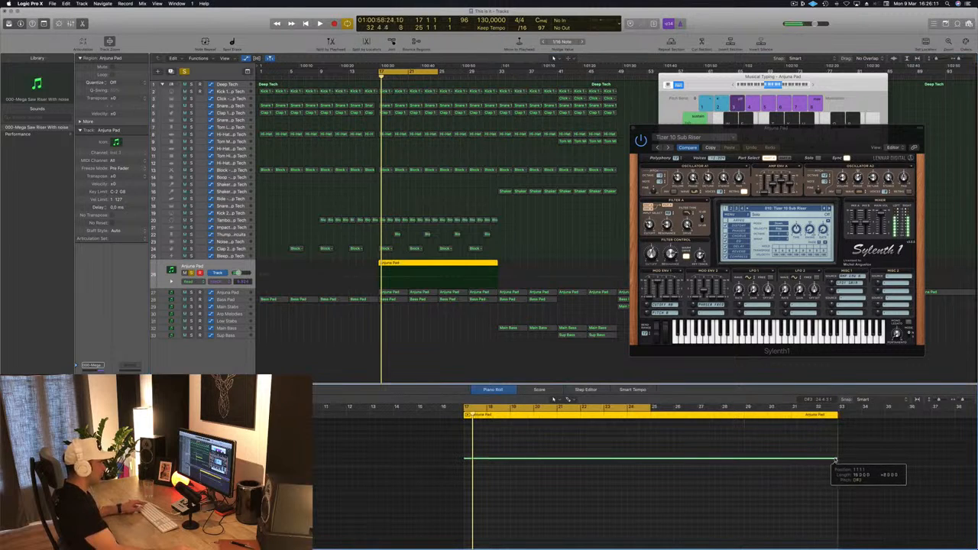
Step: Extend the cycle range to bar 33 and play the soloed riser from bar 17
drag(811, 145, 718, 95)
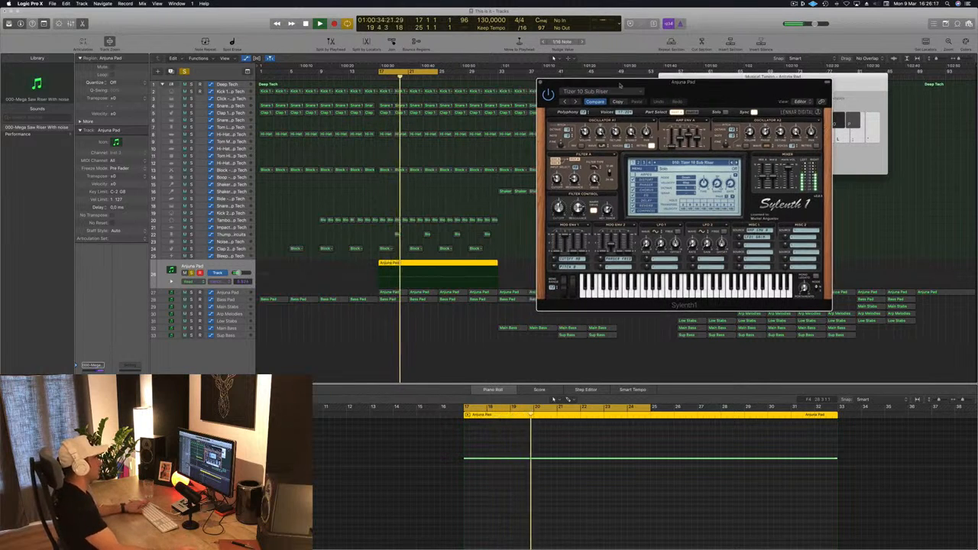
click(434, 72)
click(433, 71)
drag(436, 71, 495, 71)
drag(591, 83, 638, 76)
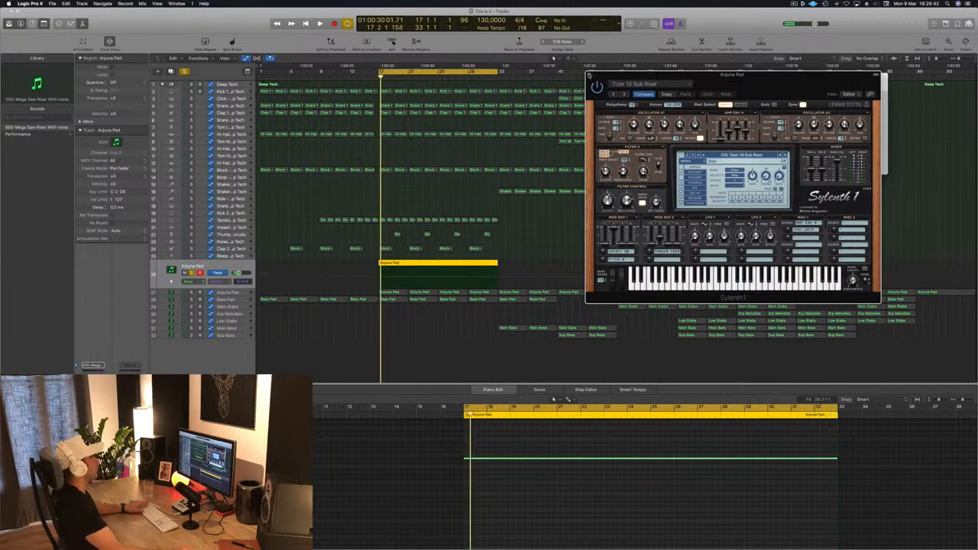
Step: Hide the Sylenth1 window, unsolo the riser track and play the full arrangement from bar 17
key(v)
key(super+k)
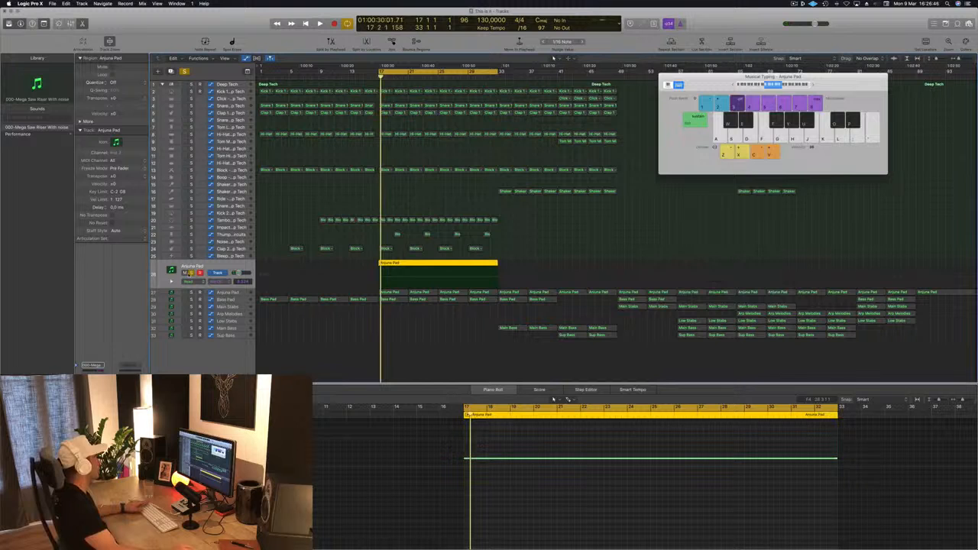
click(191, 272)
key(space)
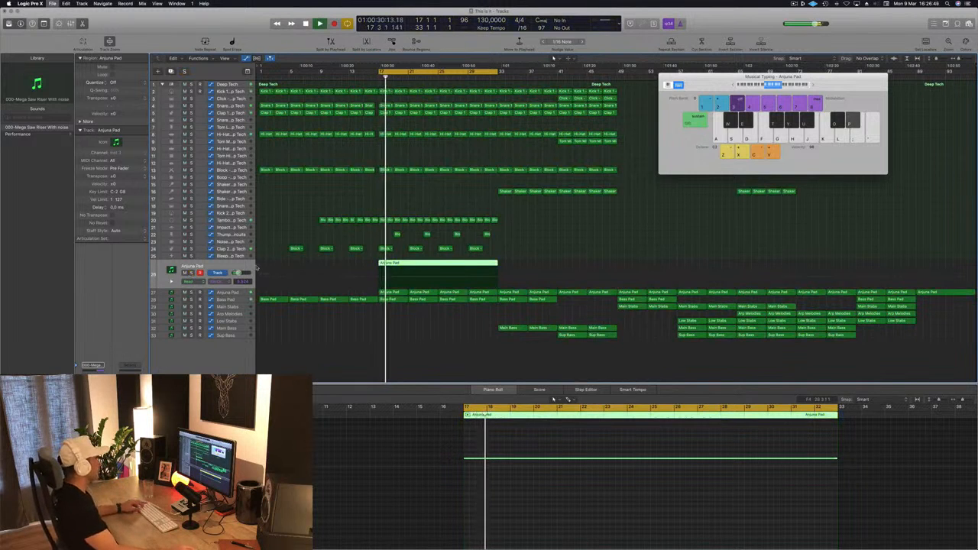
scroll(312, 220, up, 1)
scroll(291, 221, down, 1)
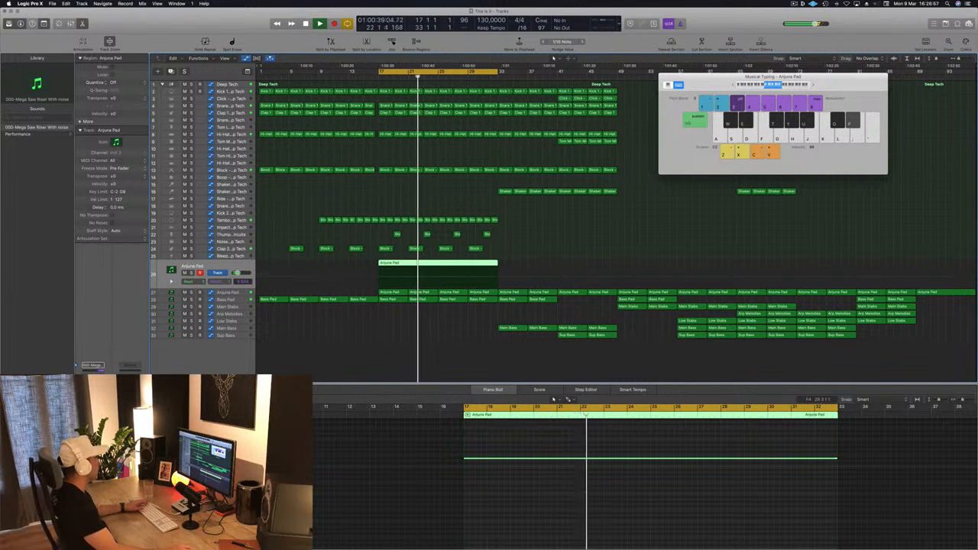
Step: Set the riser track's Compressor side chain to Bus 14 (Kick 1 - Deep Tech) with the threshold at -22 dB
key(v)
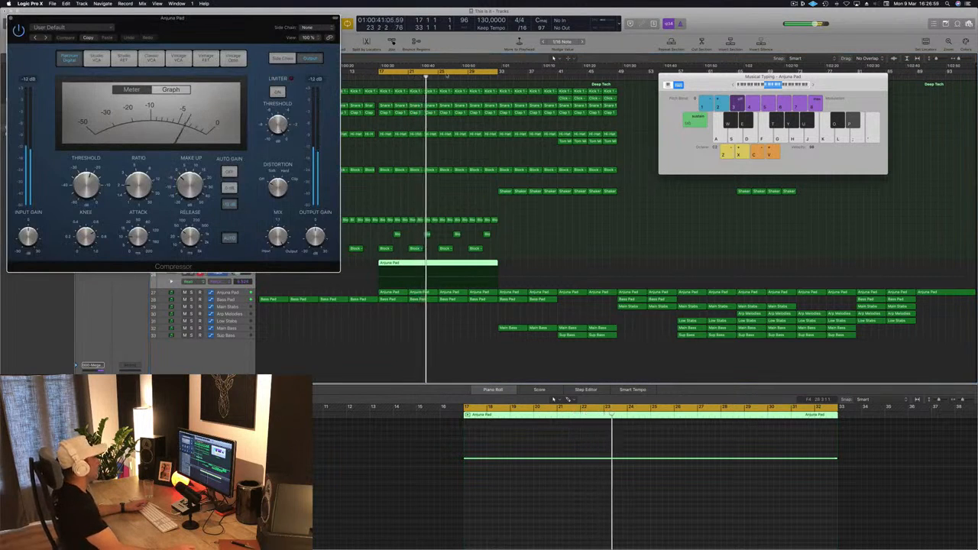
drag(174, 17, 498, 92)
click(632, 102)
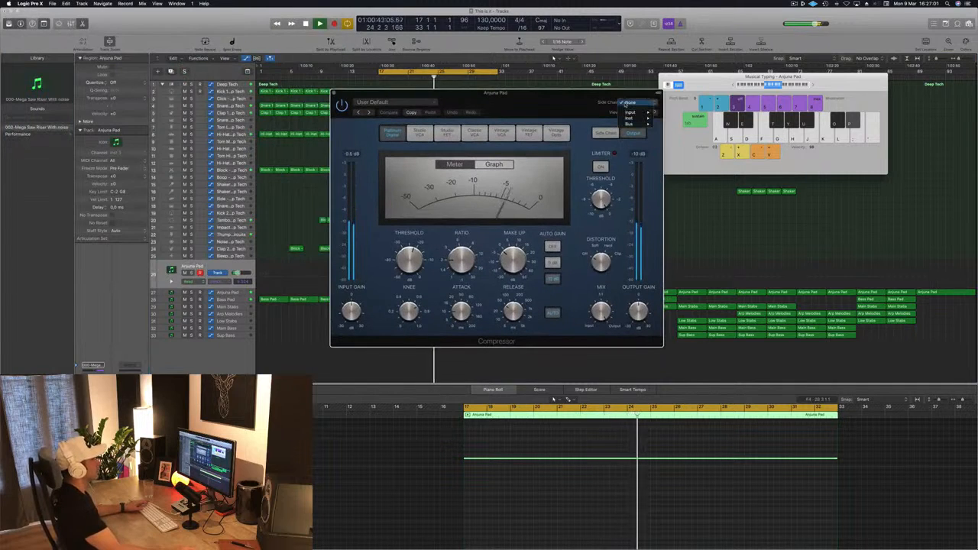
mouse_move(629, 124)
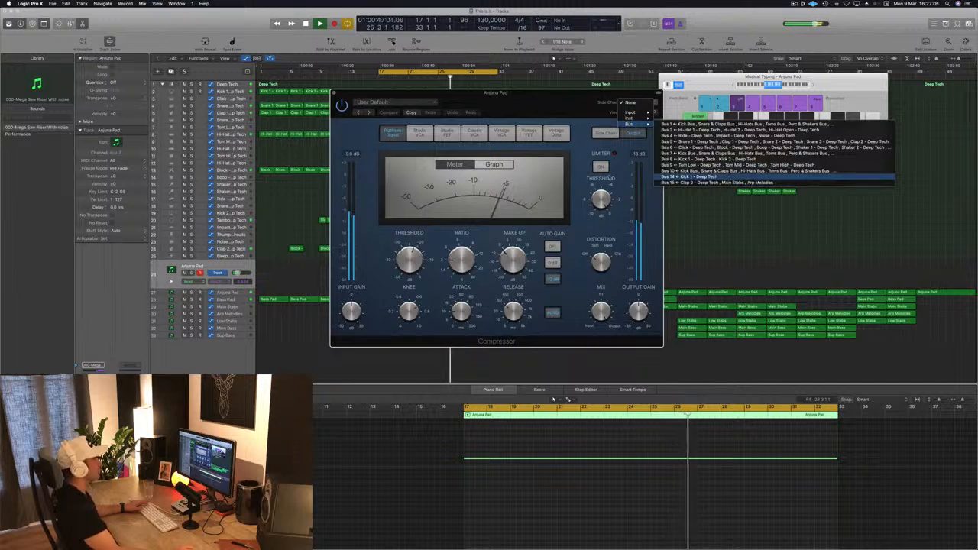
click(684, 176)
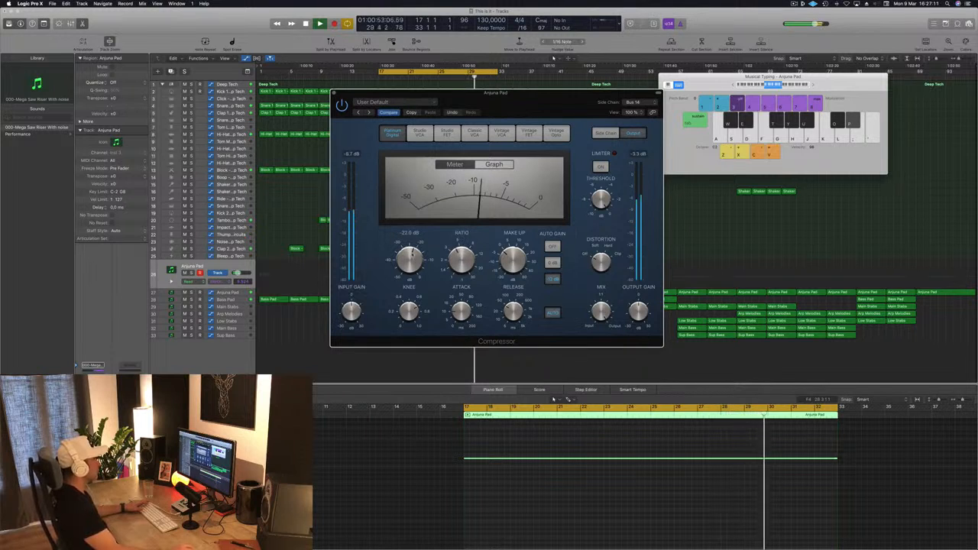
click(333, 93)
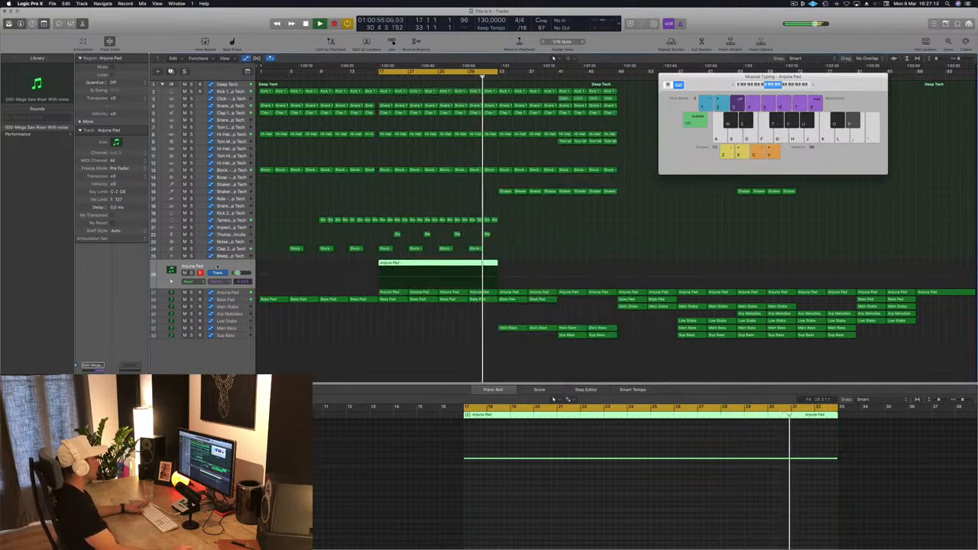
Step: Restart playback from bar 17 and listen to the sidechained riser in the full arrangement
key(space)
key(space)
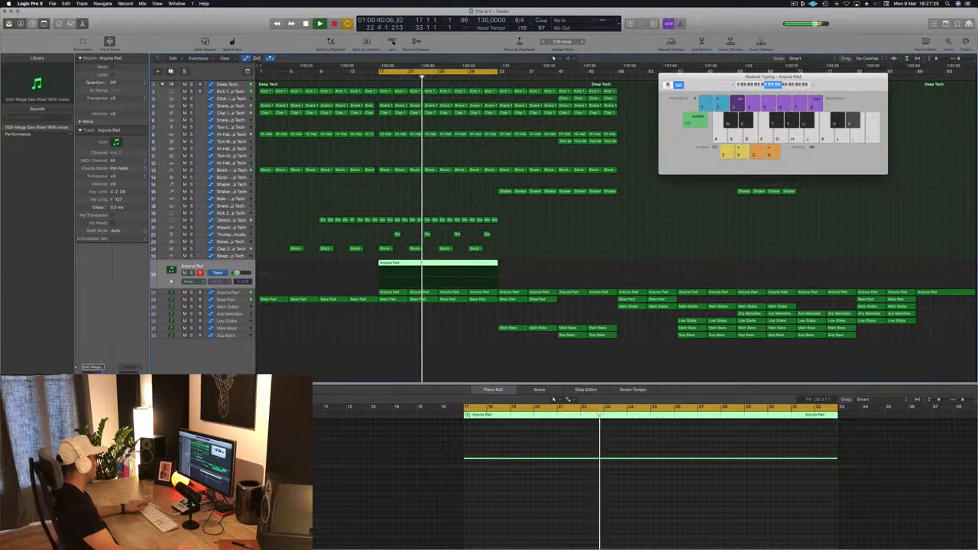
click(579, 233)
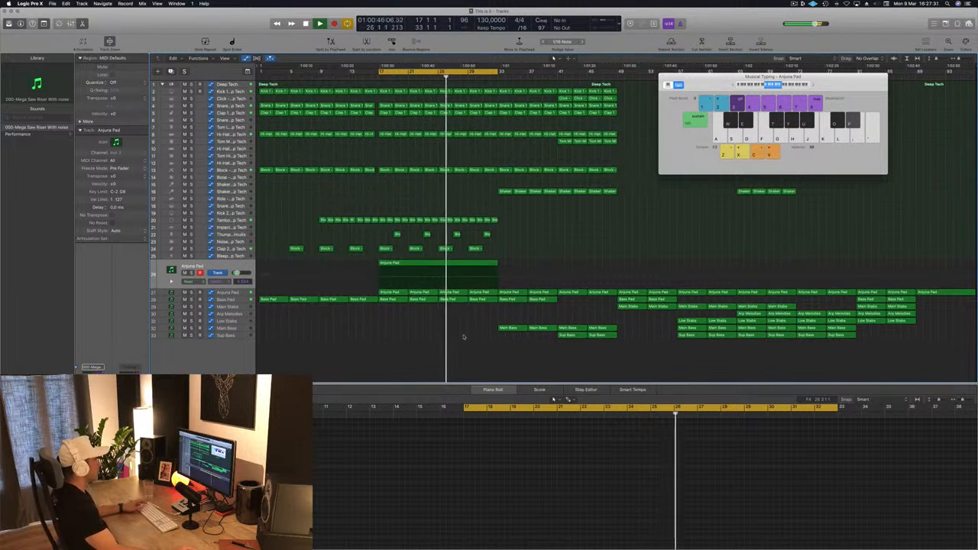
Step: Reshape the Bass Pad automation into one continuous rise from bar 25 to bar 33 by removing the drop at bar 29
click(241, 300)
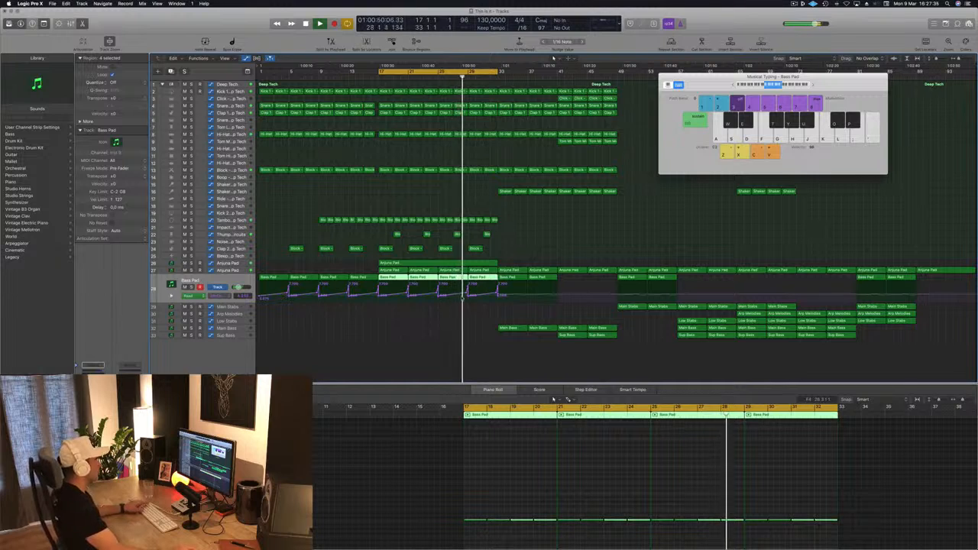
click(469, 299)
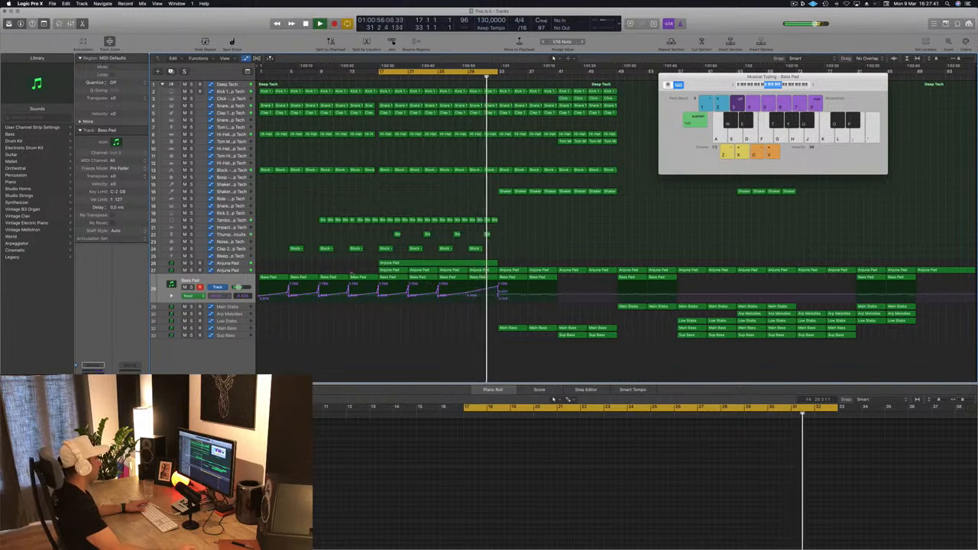
Step: Reshape the Anjuna Pad filter cutoff automation into a single rise from bar 29 up to a high point at bar 33
click(229, 272)
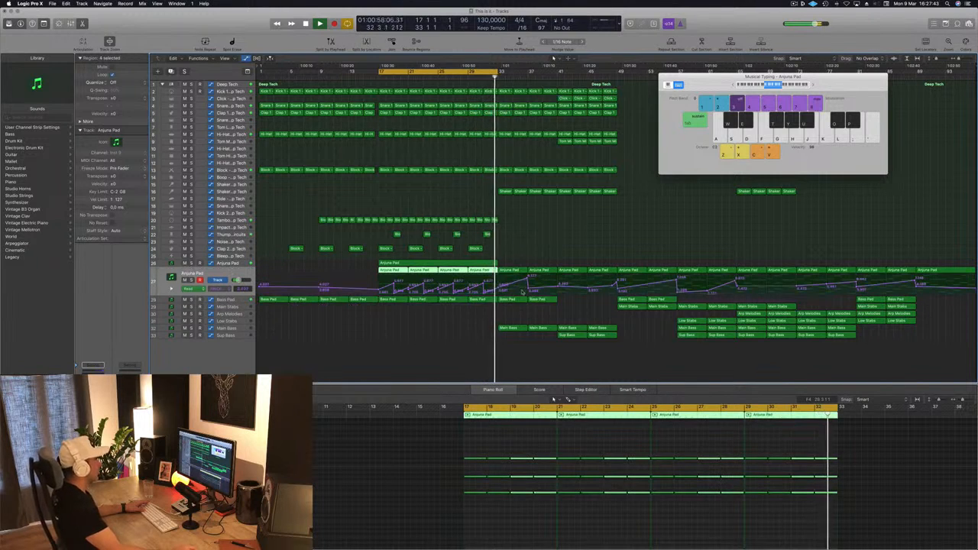
click(483, 290)
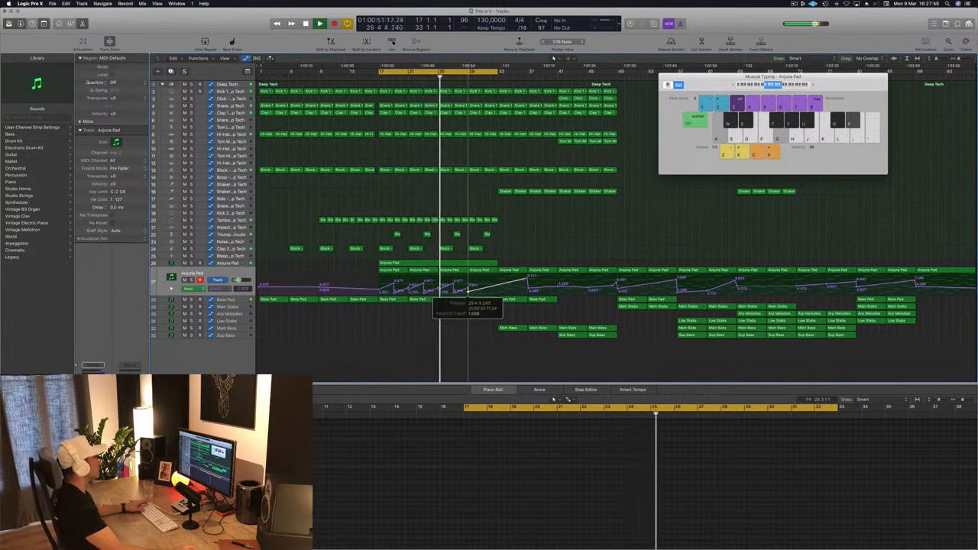
click(497, 282)
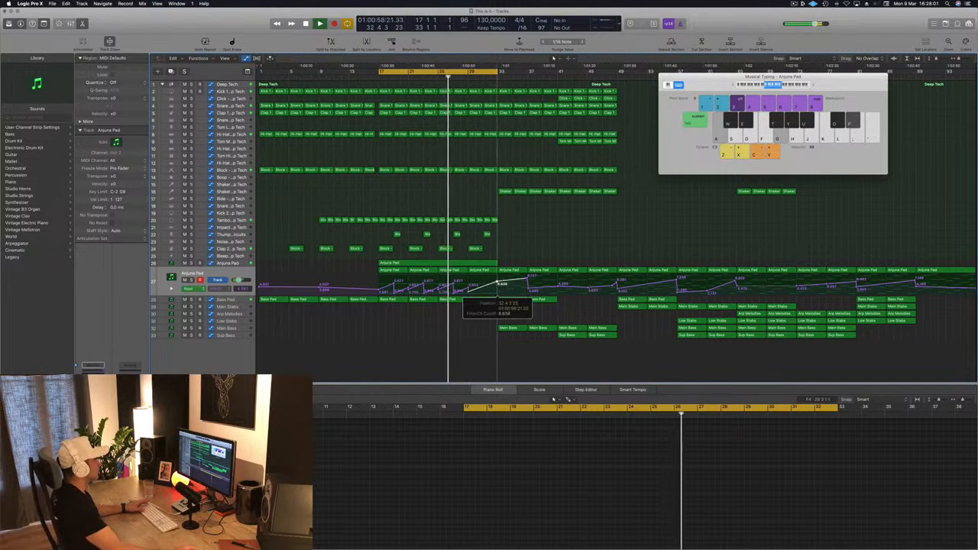
drag(497, 283, 498, 278)
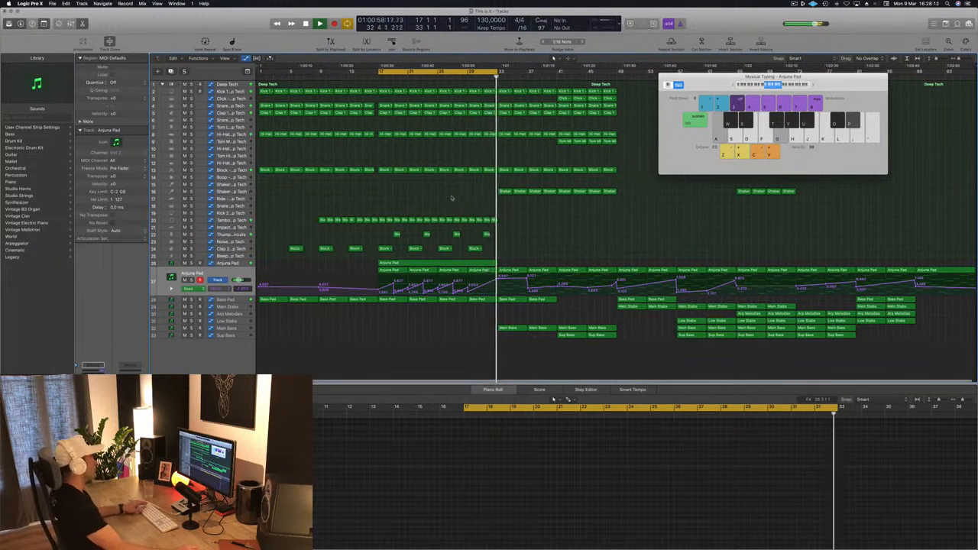
Step: Copy the four Shaker regions starting at bar 33 to bar 25 on the same track
click(500, 193)
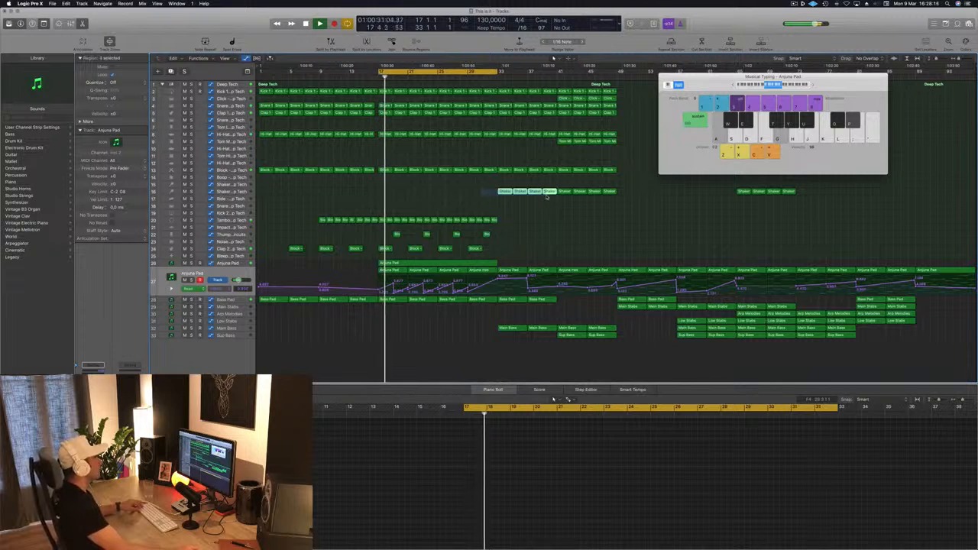
drag(495, 193, 426, 202)
click(429, 204)
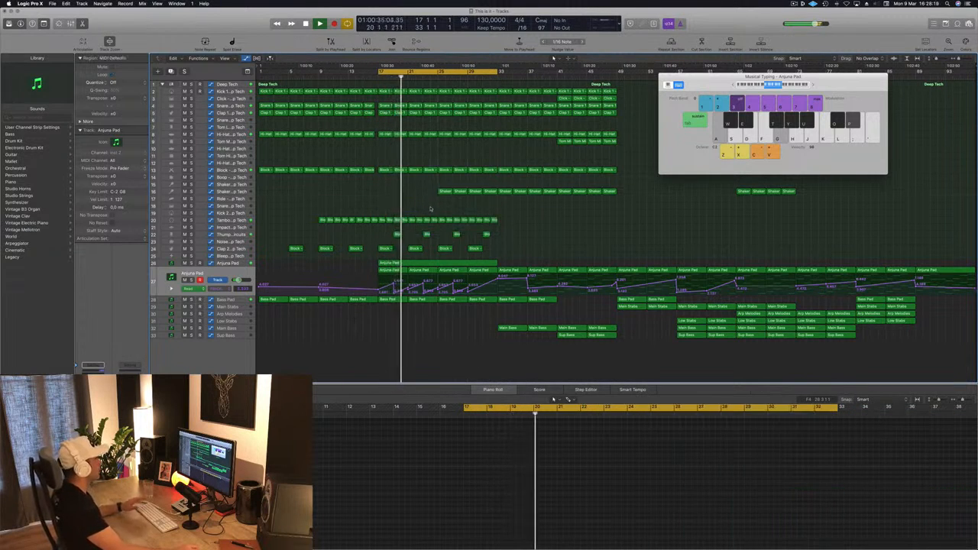
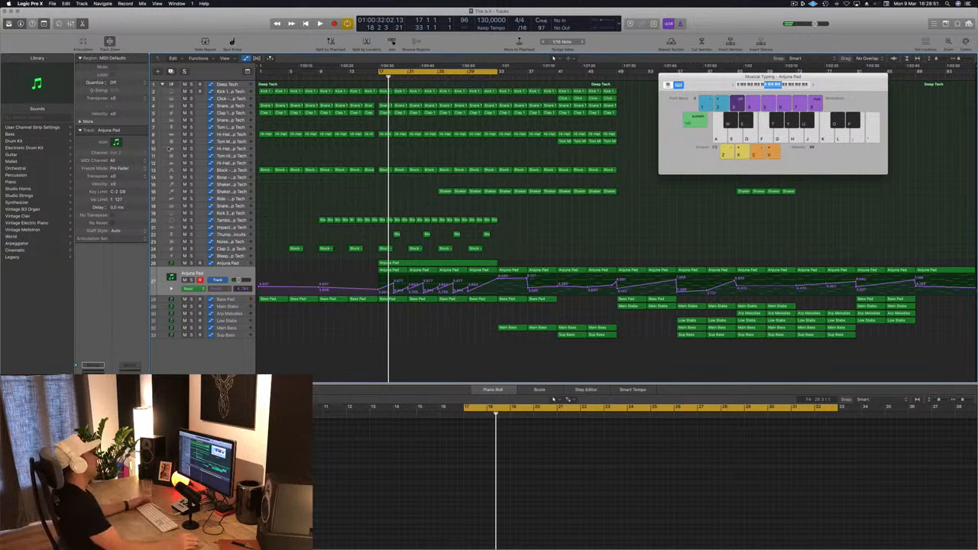
Step: Close the Musical Typing keyboard and play back from bar 17 to listen to the riser with the reshaped pads
key(space)
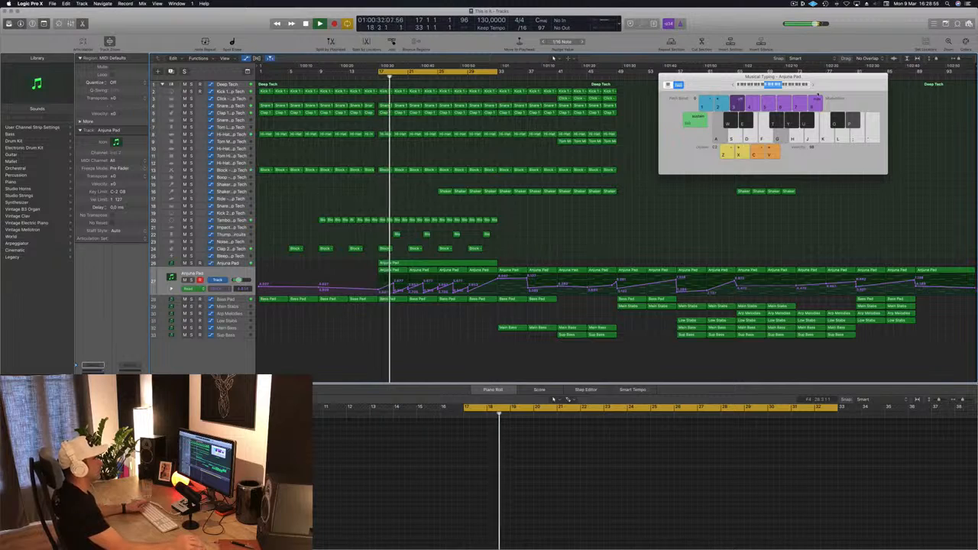
drag(832, 88, 847, 98)
key(super+k)
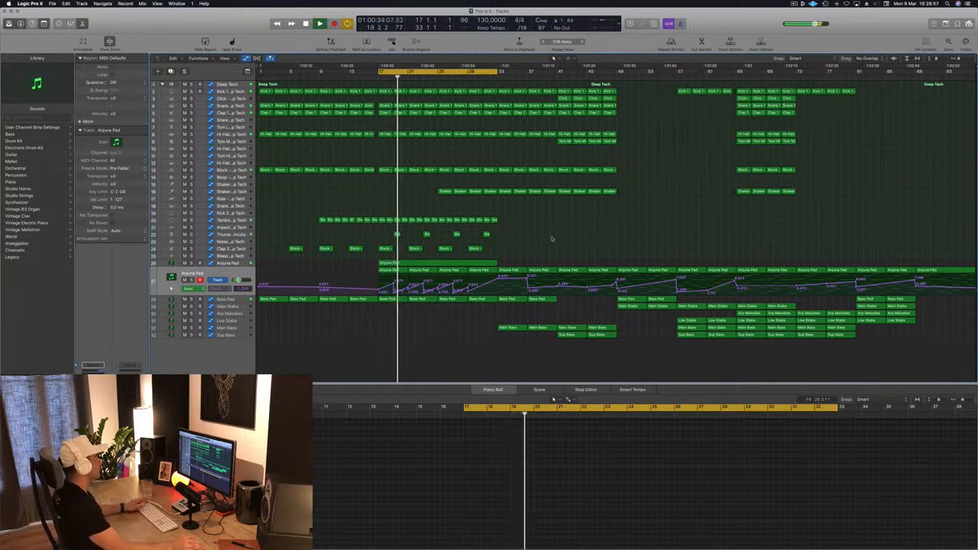
click(239, 264)
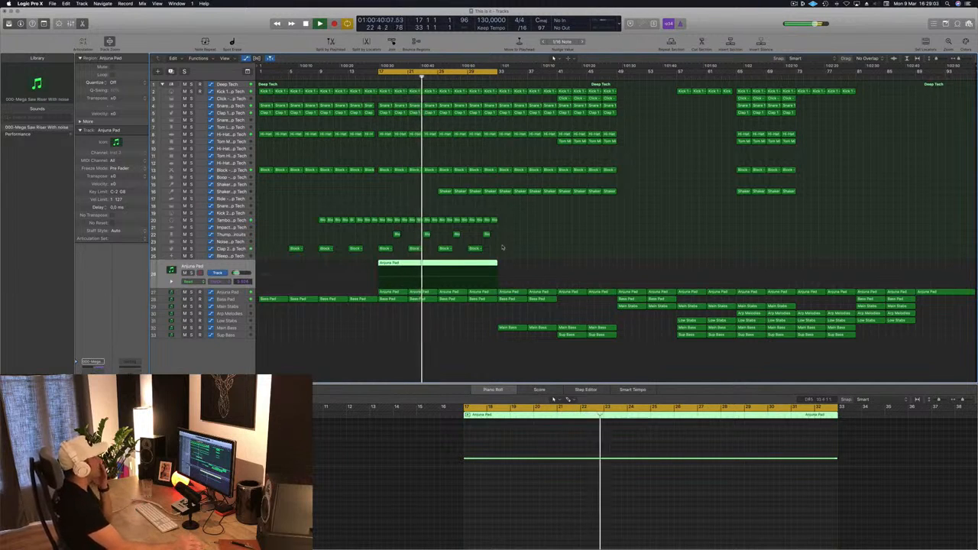
click(505, 246)
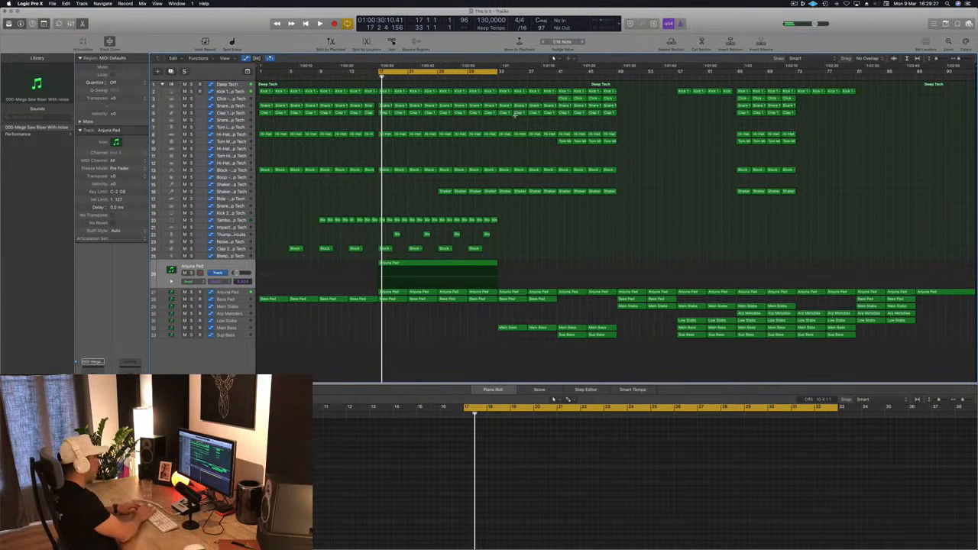
Step: Repeat the bar 17 to 33 section twice across all tracks and move the cycle range to bars 33 to 49
key(ctrl+super+r)
key(ctrl+super+r)
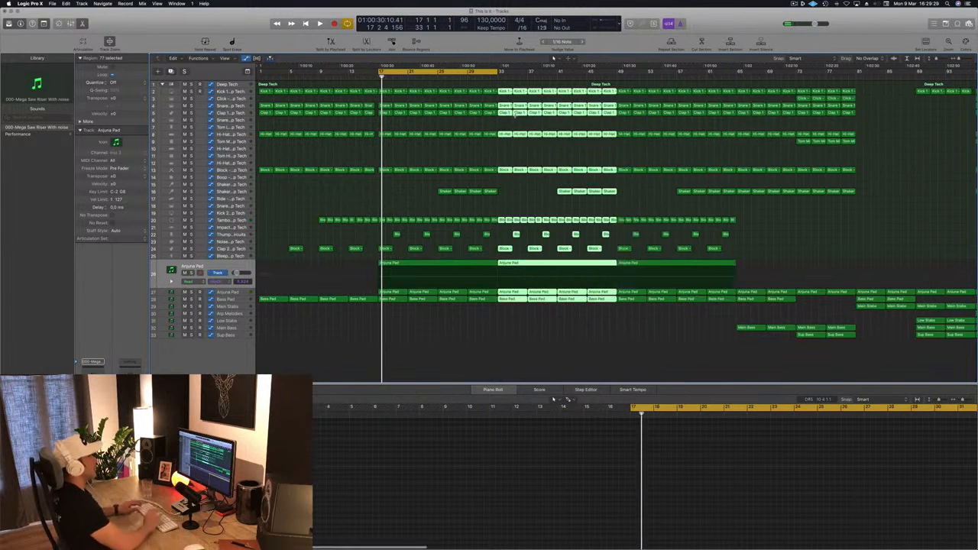
key(super+Left)
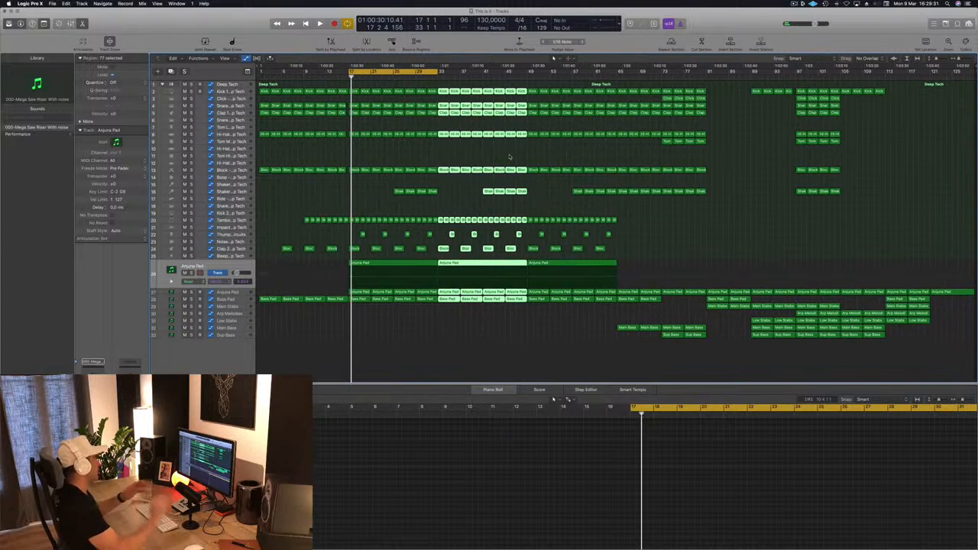
drag(417, 72, 508, 75)
click(470, 197)
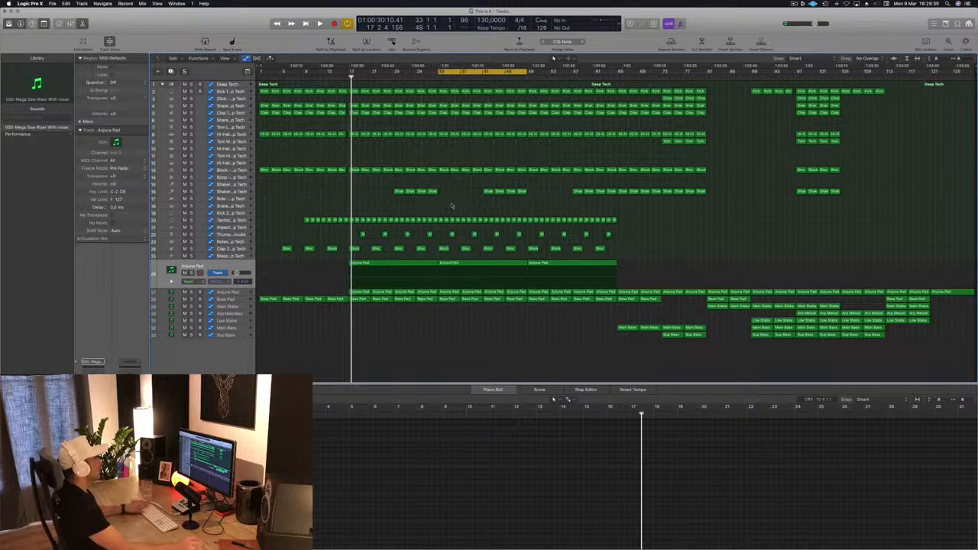
Step: Fill the gap on the Shaker track from bar 33 to bar 41 with copied Shaker regions and play the section back
key(space)
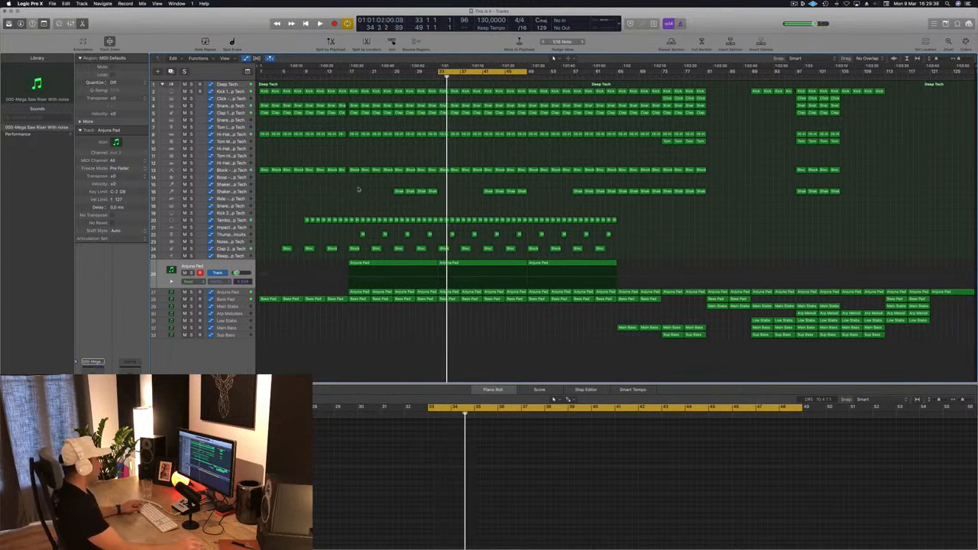
mouse_move(440, 198)
mouse_down()
mouse_move(429, 192)
mouse_move(441, 191)
mouse_up()
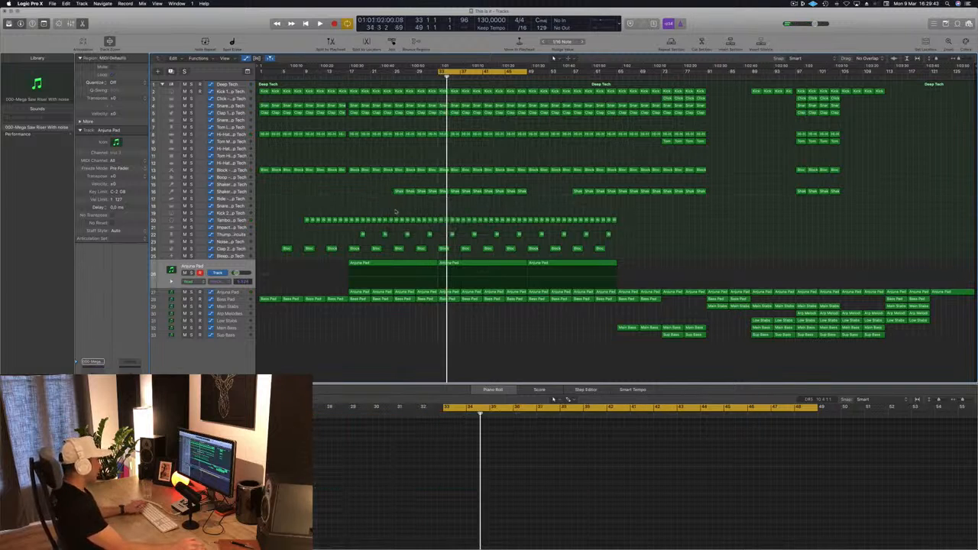
key(space)
key(space)
key(space)
key(space)
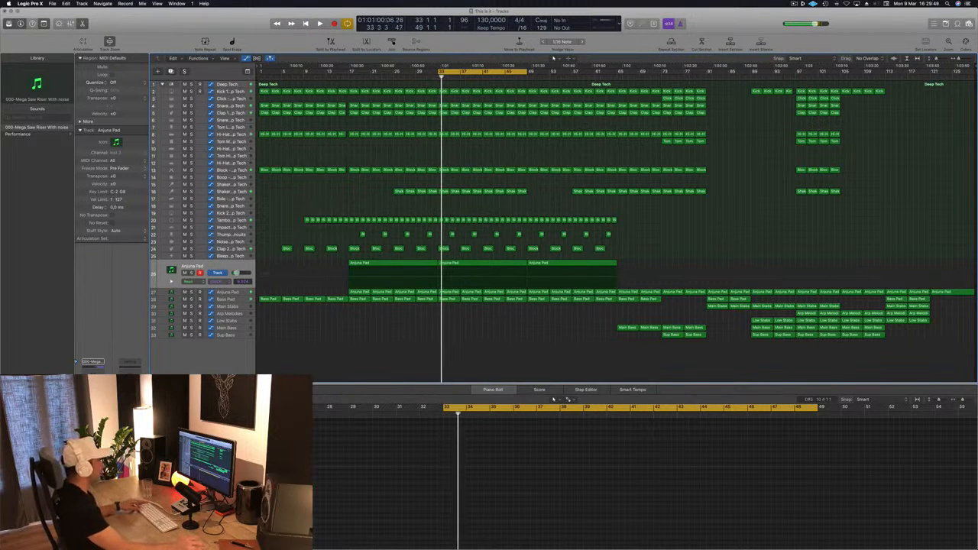
Step: Copy the first Main Bass region from bar 65 to bar 33 on the same track and listen to it
click(624, 327)
drag(627, 328, 447, 329)
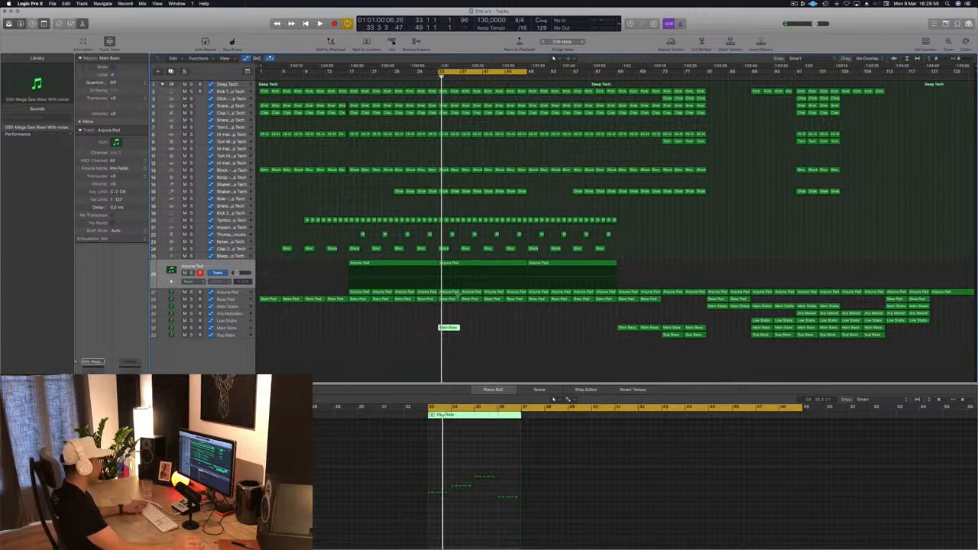
key(space)
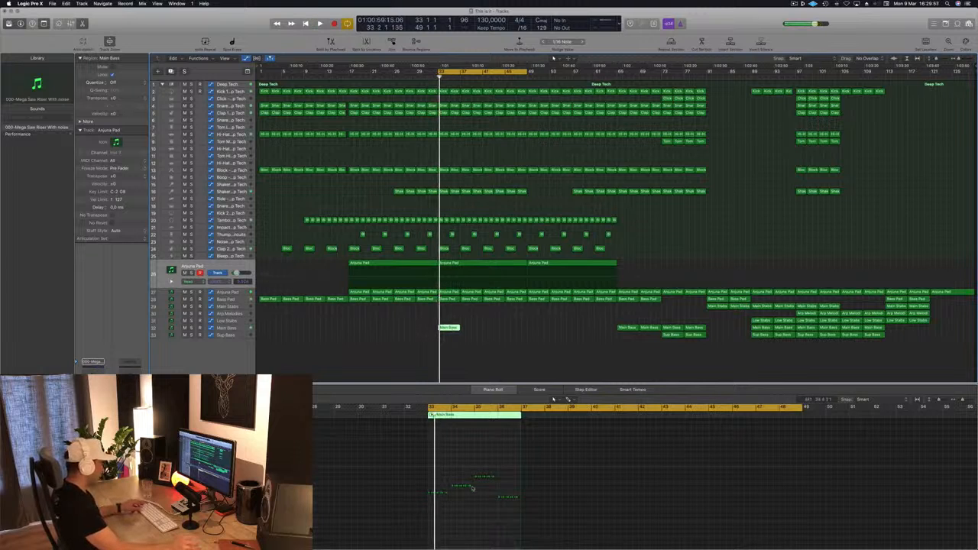
Step: Delete the Main Bass notes after bar 33 and copy that bar's pattern across bars 34 to 36 on a single pitch
key(z)
drag(508, 473, 799, 537)
key(Delete)
drag(559, 478, 507, 494)
drag(619, 483, 604, 499)
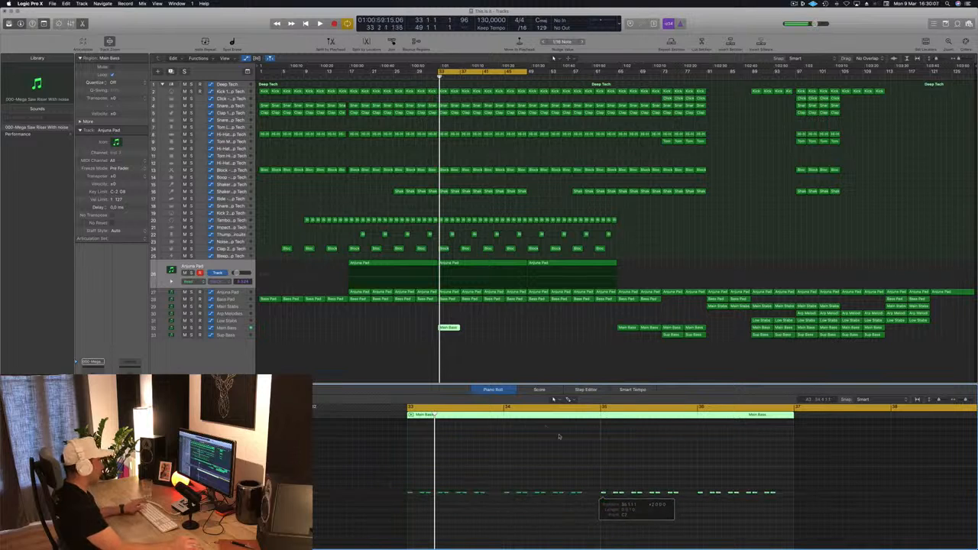
drag(578, 450, 578, 449)
Step: Delete the Main Bass track's existing automation and draw a filter cutoff dip at bar 33 that rises back by bar 37
key(space)
click(235, 327)
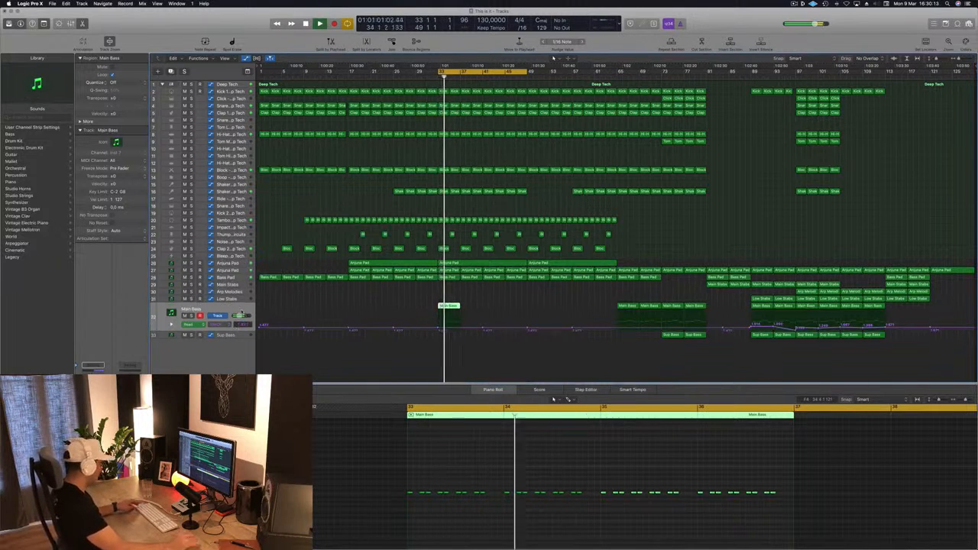
key(ctrl+super+BackSpace)
key(space)
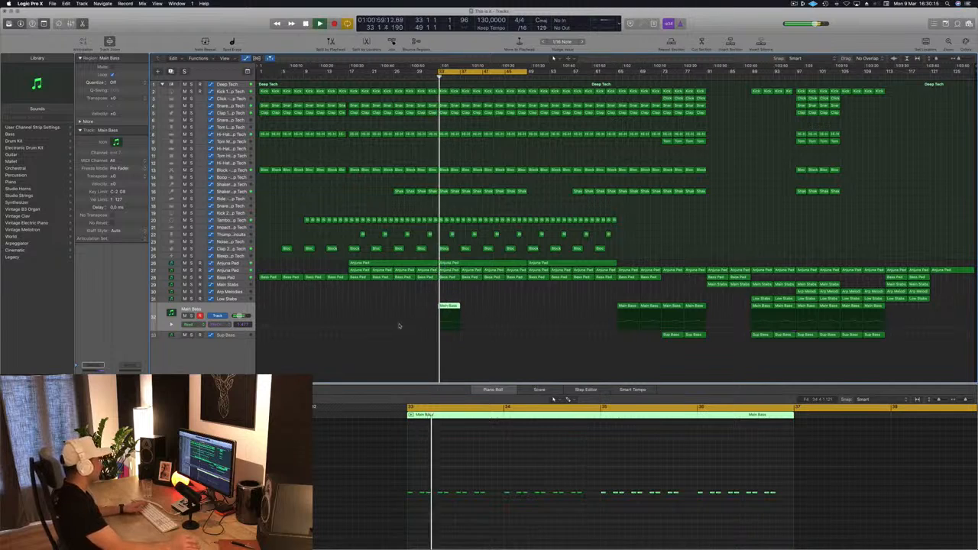
click(461, 329)
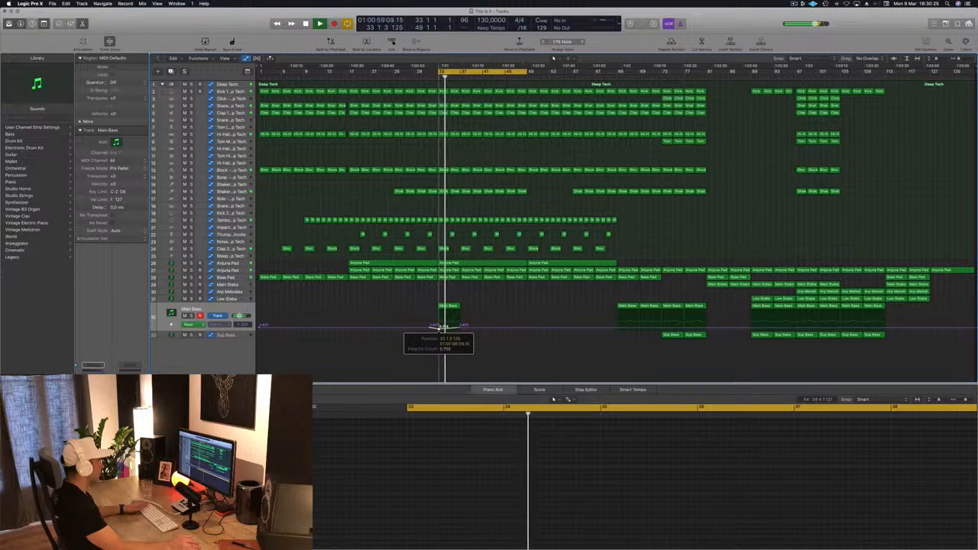
Step: Copy the last note pair of bar 33 in the new Main Bass region into the gap at the end of that bar
click(450, 306)
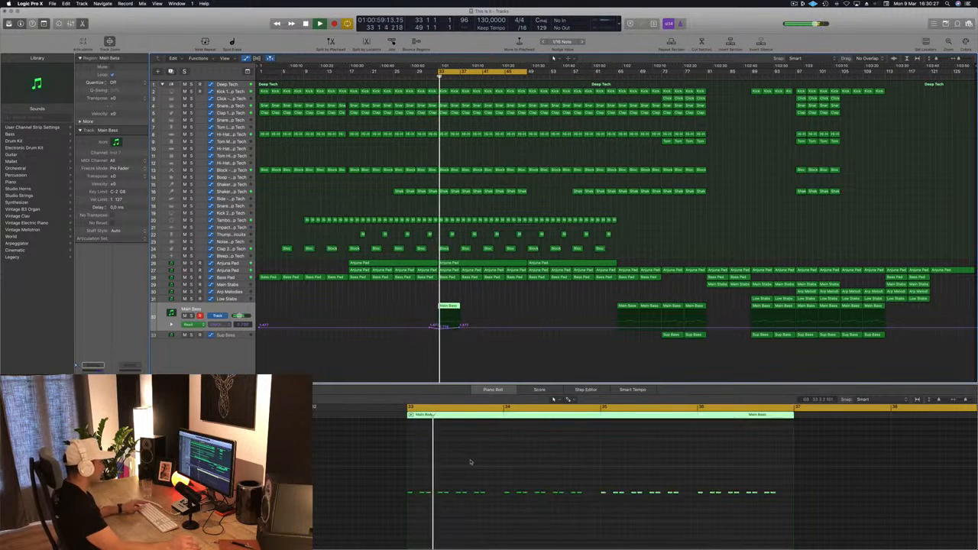
click(504, 474)
key(super+Right)
key(super+Right)
key(super+Right)
key(super+Right)
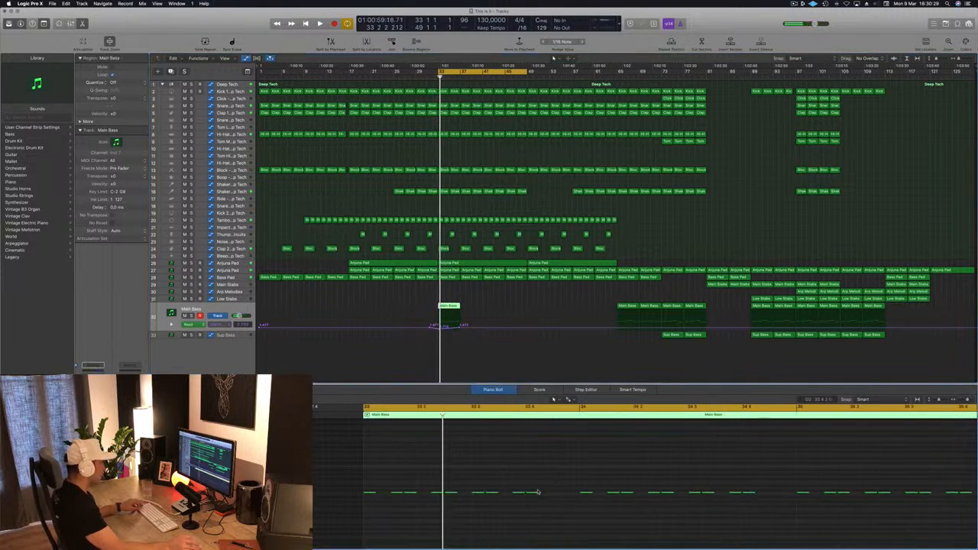
drag(534, 494, 552, 498)
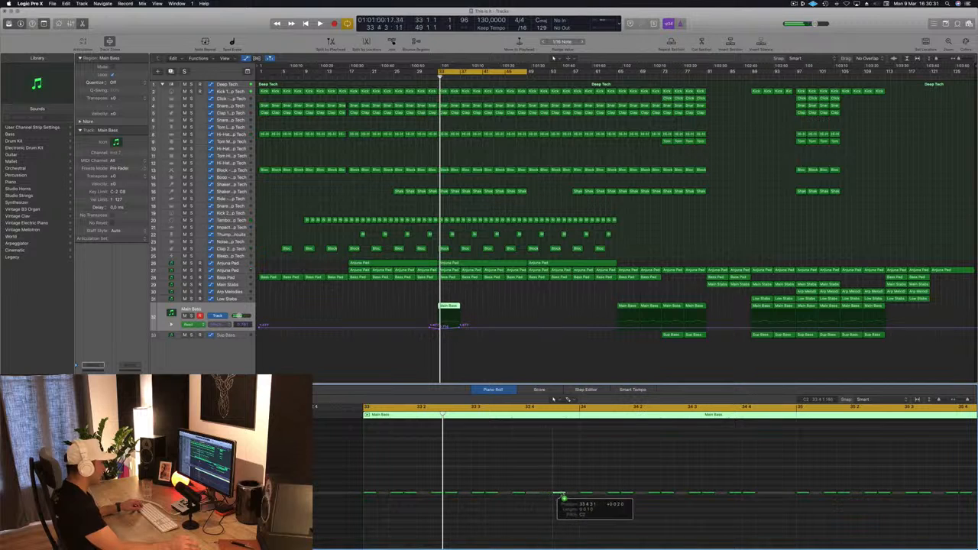
key(space)
Step: Copy extra notes into the gaps at the ends of the remaining Main Bass bars up to bar 37 and play the pattern
key(super+Left)
scroll(532, 467, left, 1)
scroll(636, 471, left, 10)
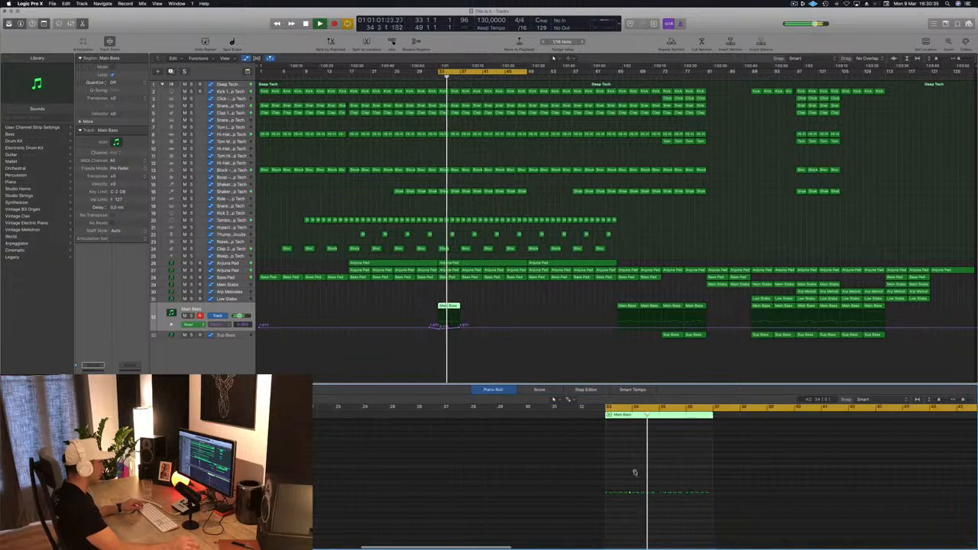
scroll(646, 481, up, 5)
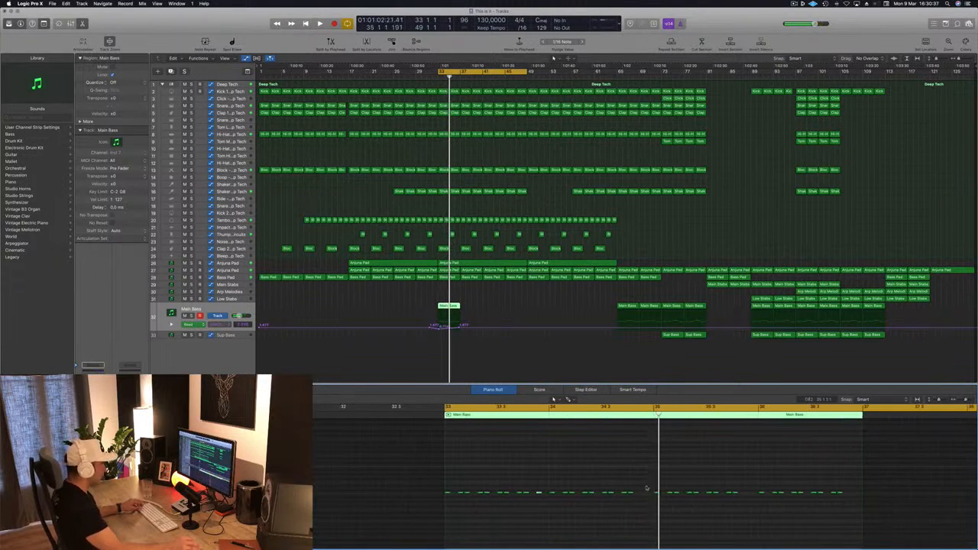
drag(630, 493, 639, 497)
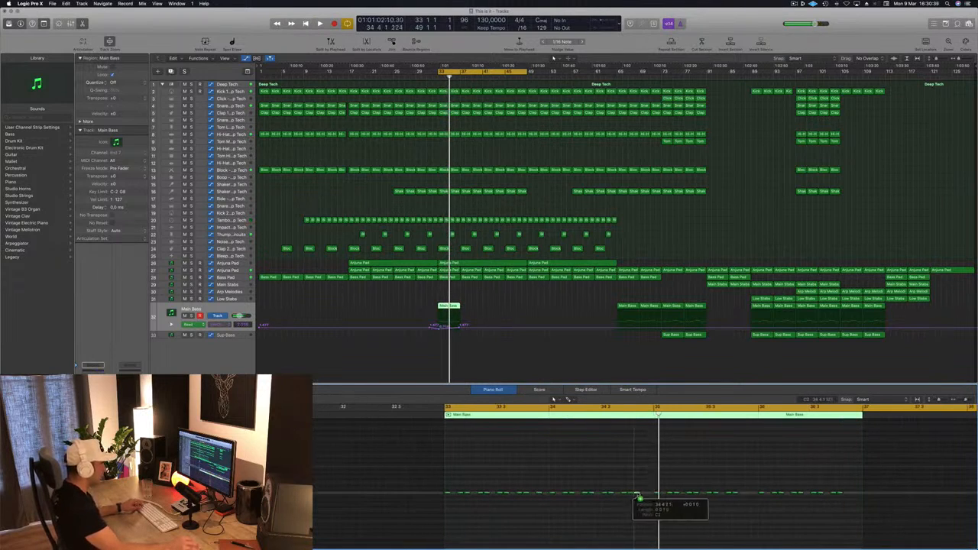
drag(722, 496, 855, 497)
key(space)
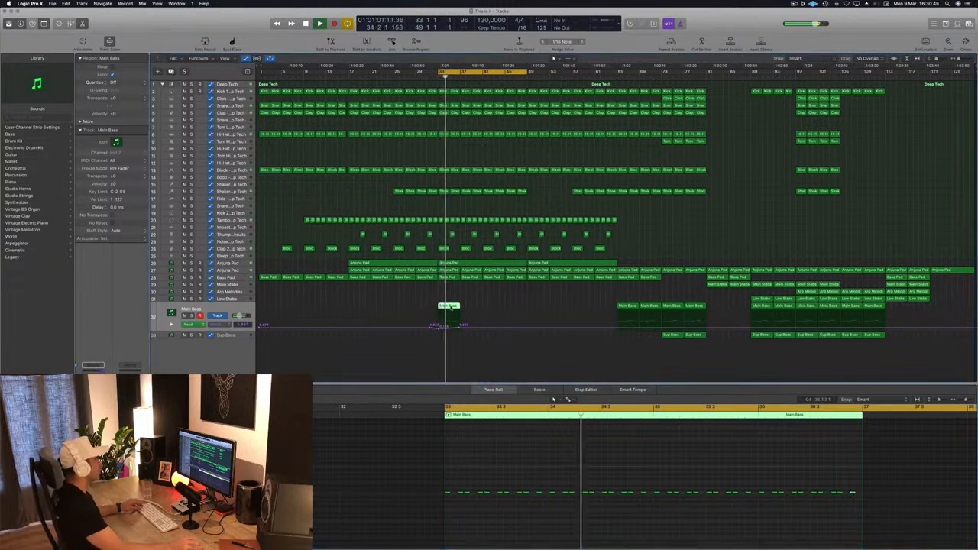
Step: Copy the edited Main Bass region with its cutoff automation three times to fill bars 37 to 49
drag(463, 305, 492, 307)
shift+click(447, 307)
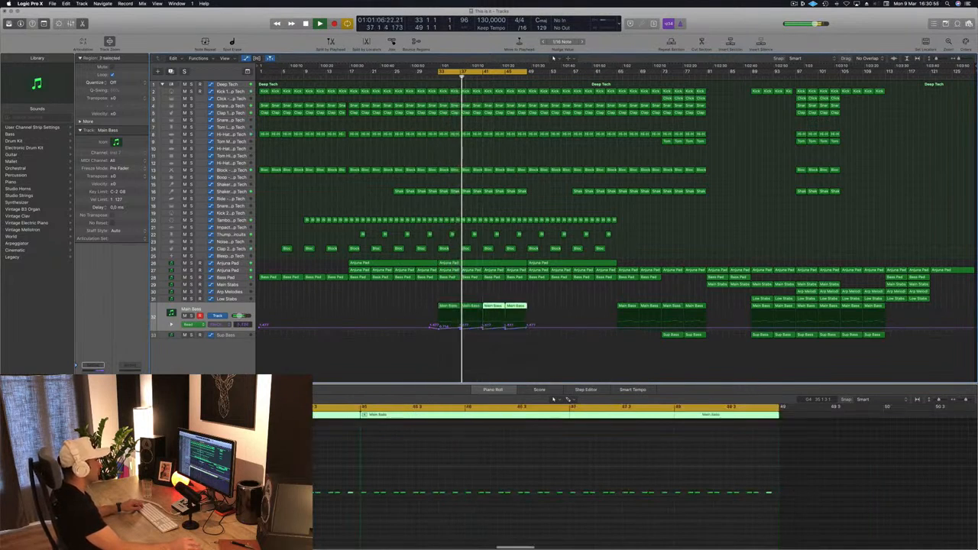
click(416, 294)
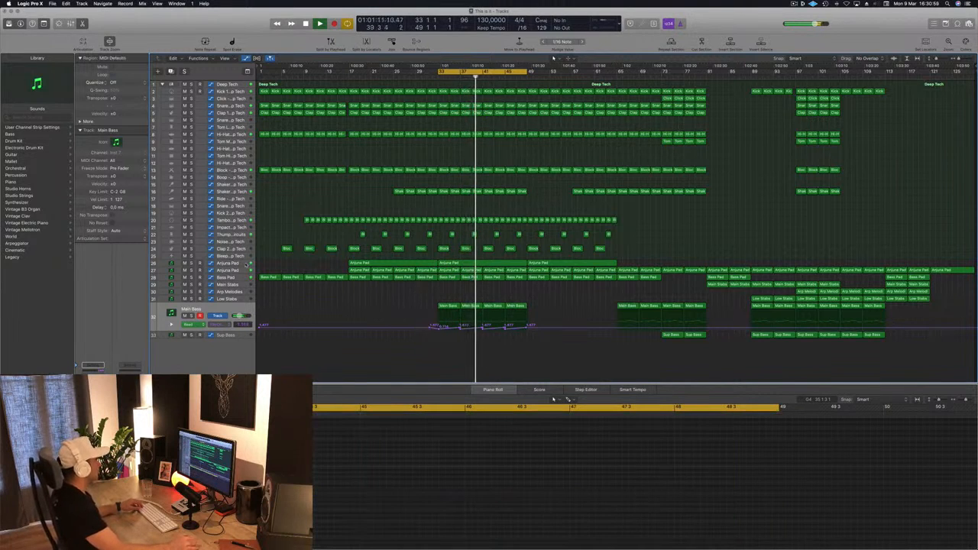
Step: Duplicate the Sylenth1 riser track and copy the riser region at bar 33 onto the new track
click(482, 263)
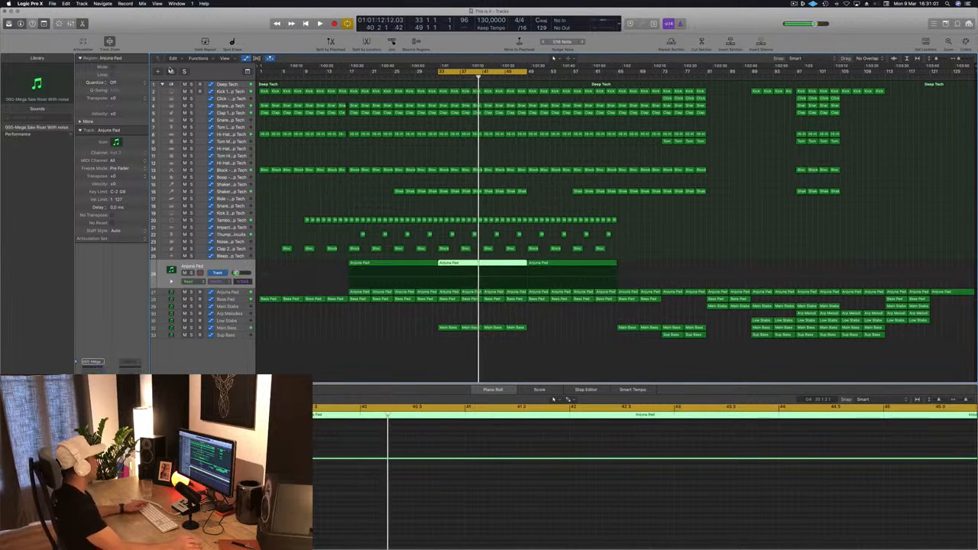
key(super+d)
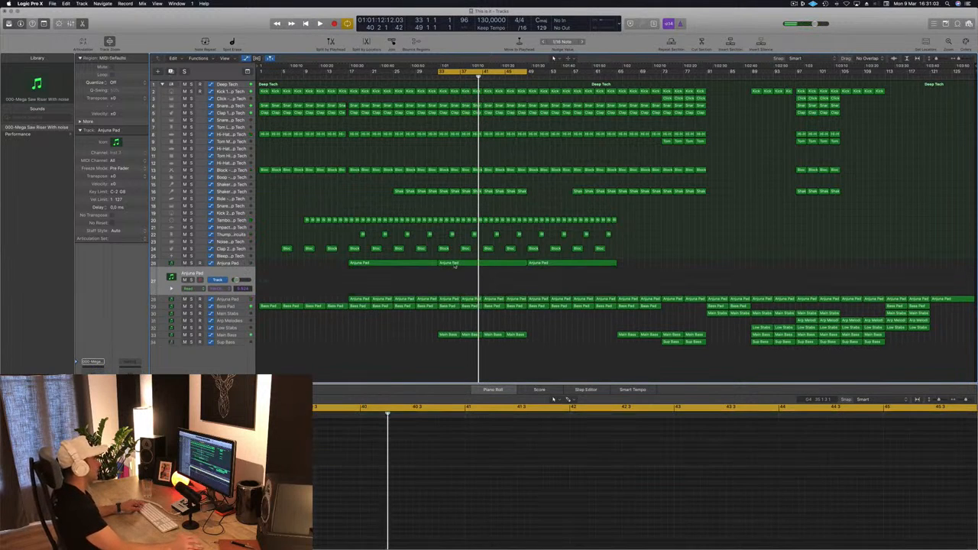
drag(454, 265, 455, 271)
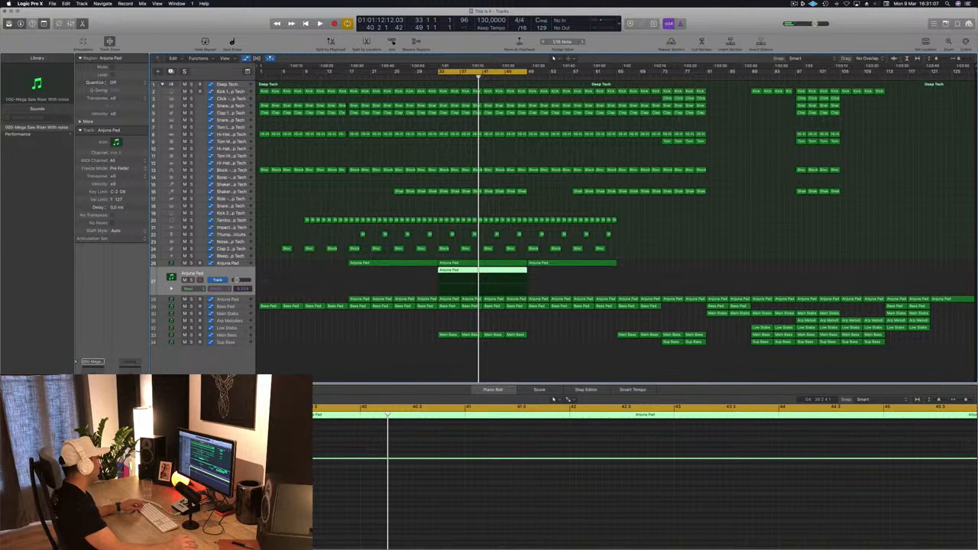
Step: Load a different Rizer preset in the duplicated track's Sylenth1, audition it from bar 33 and close the plug-in
key(v)
drag(228, 33, 420, 114)
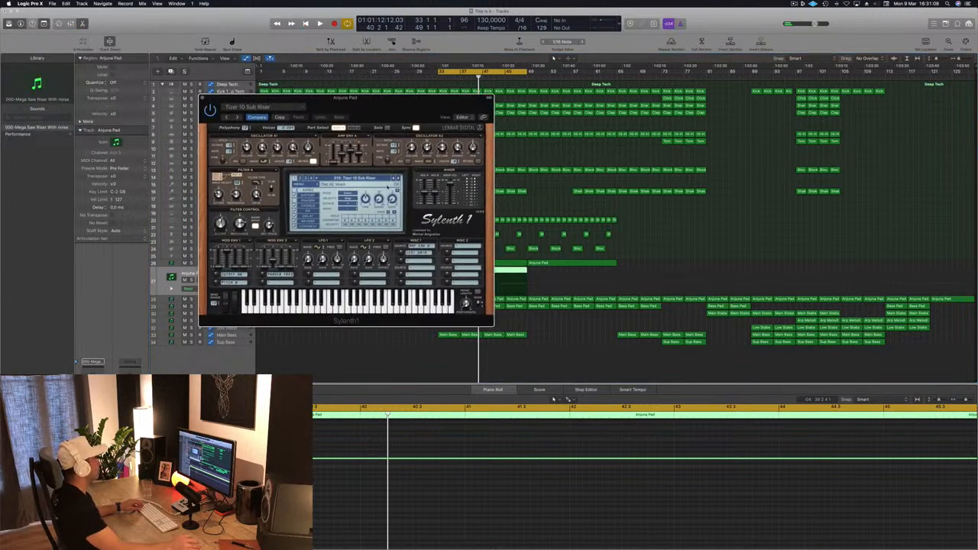
click(358, 178)
click(358, 186)
key(space)
drag(386, 109, 636, 140)
key(space)
key(space)
key(space)
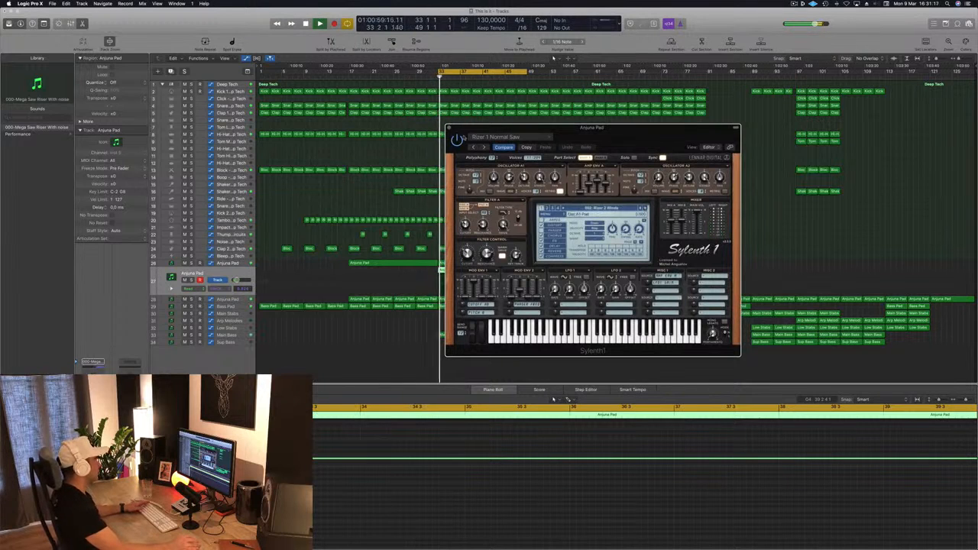
click(449, 128)
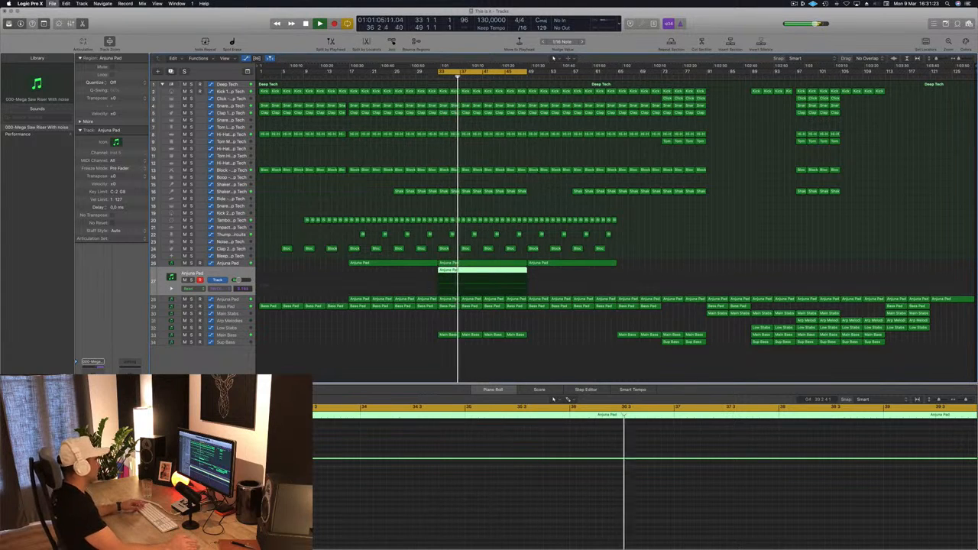
click(409, 360)
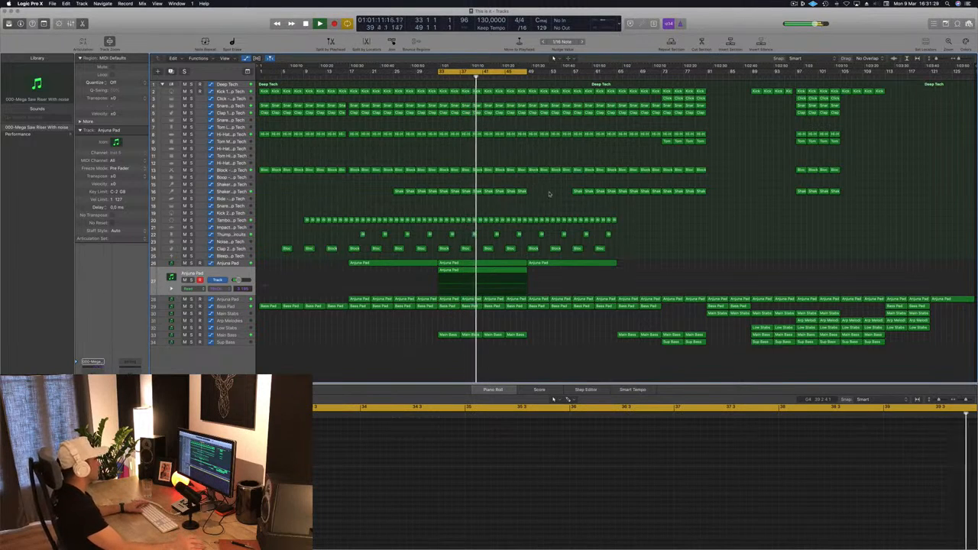
Step: Reshape the Main Bass cutoff automation between bars 33 and 49 into two longer rising ramps meeting at bar 41
click(229, 335)
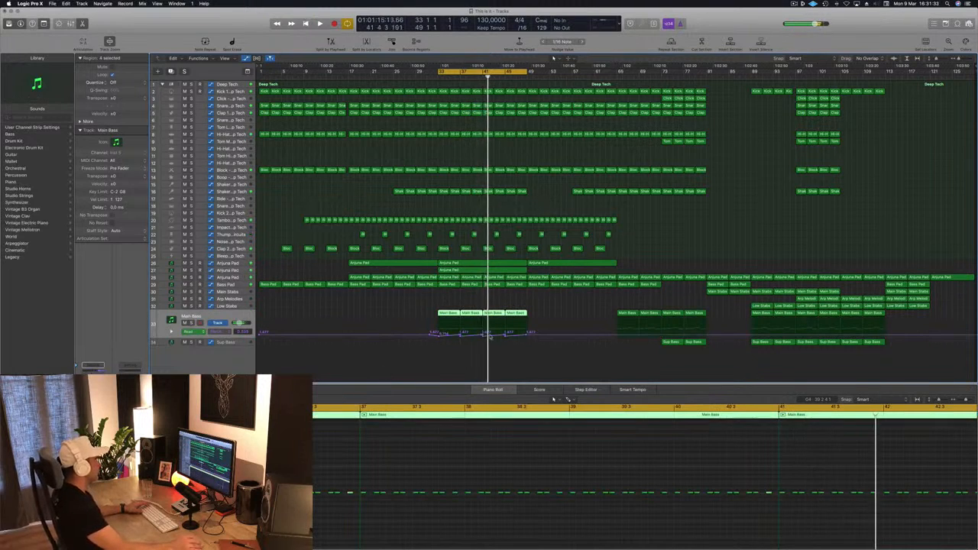
scroll(320, 343, up, 4)
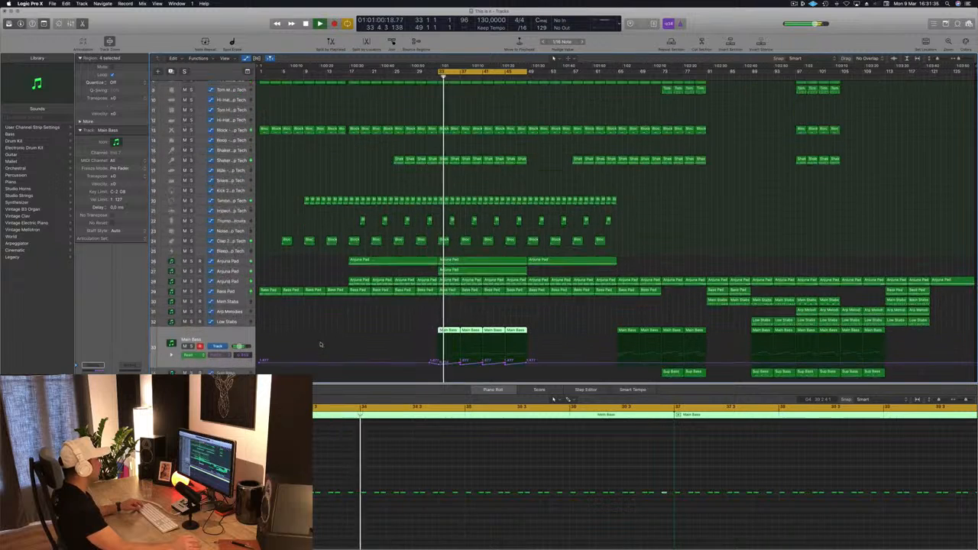
scroll(481, 357, up, 2)
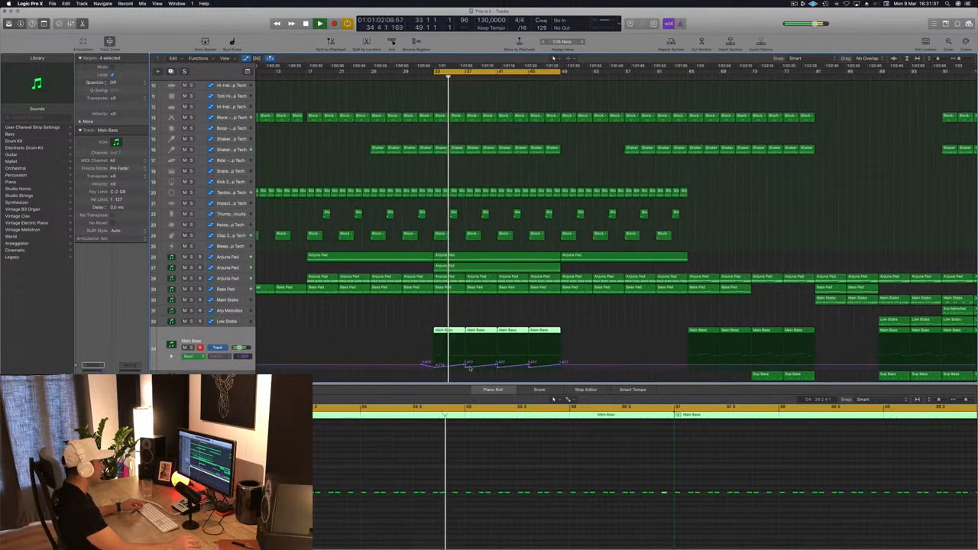
click(464, 366)
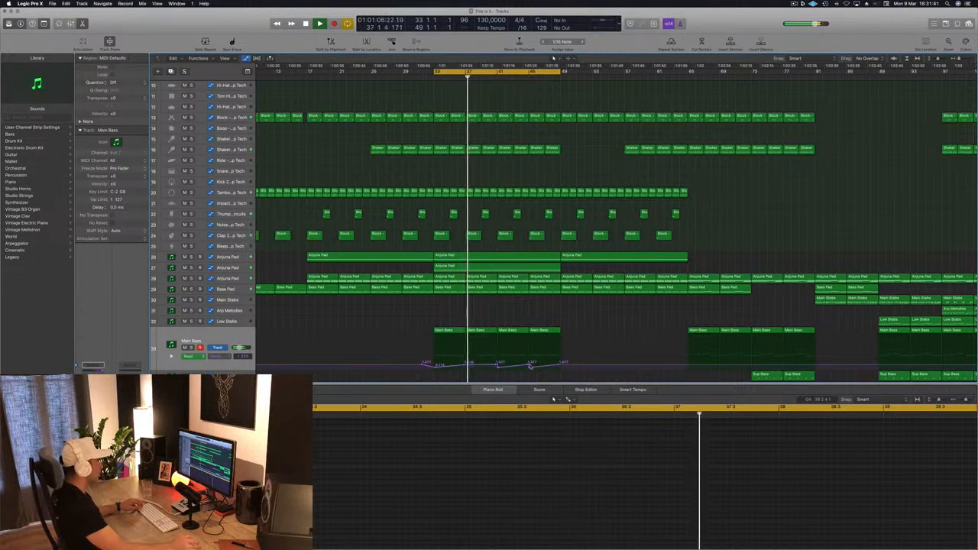
drag(562, 367, 497, 366)
drag(561, 367, 562, 363)
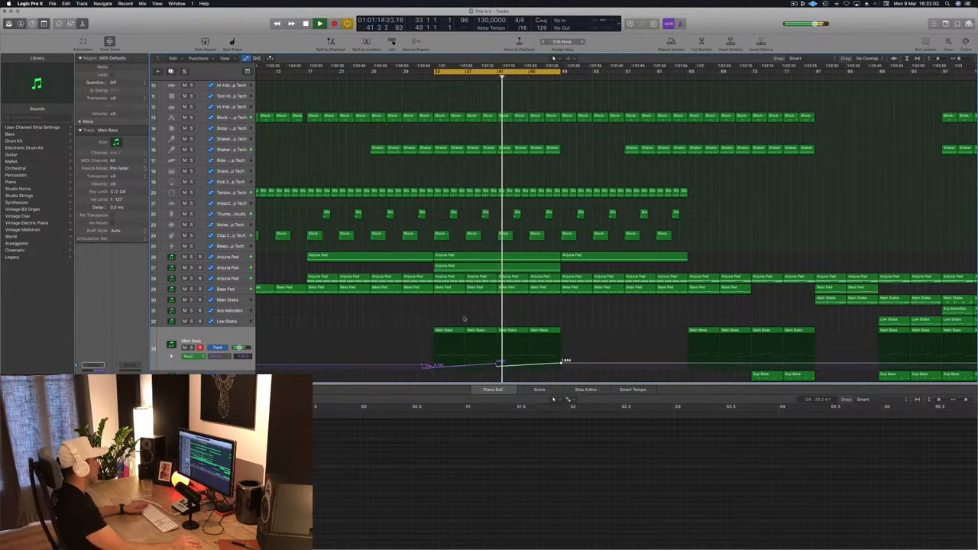
Step: Audition the duplicated riser track in solo and add a Channel EQ low cut at 440 Hz to it
key(super+Left)
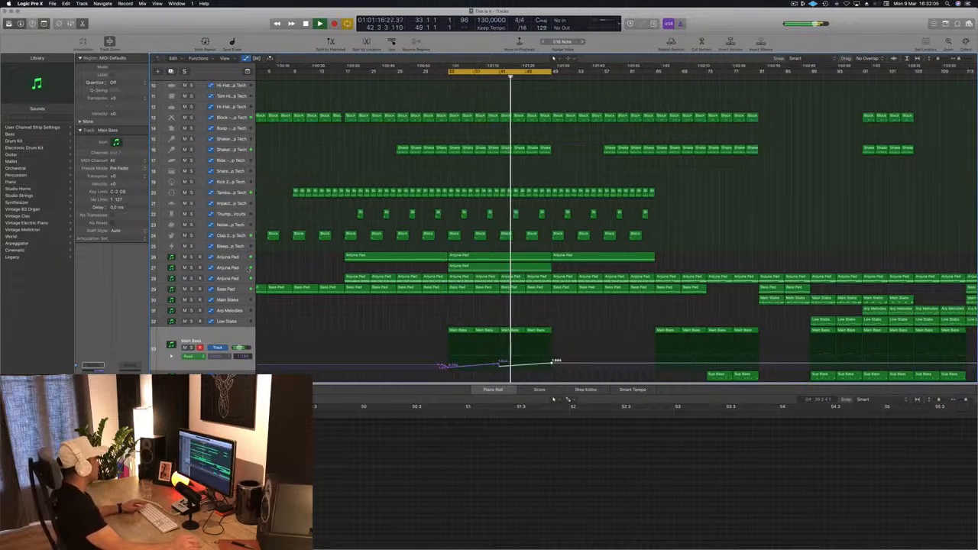
click(241, 269)
click(191, 284)
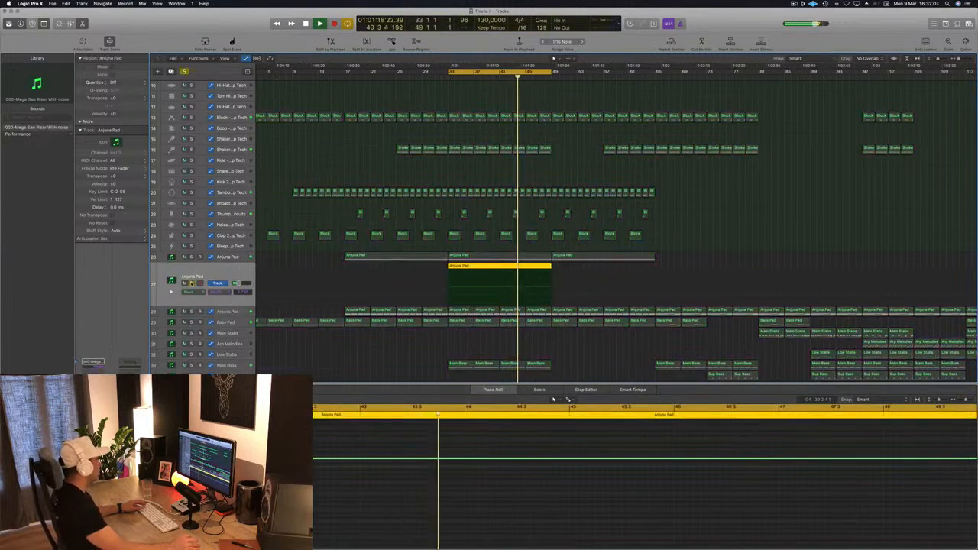
click(191, 284)
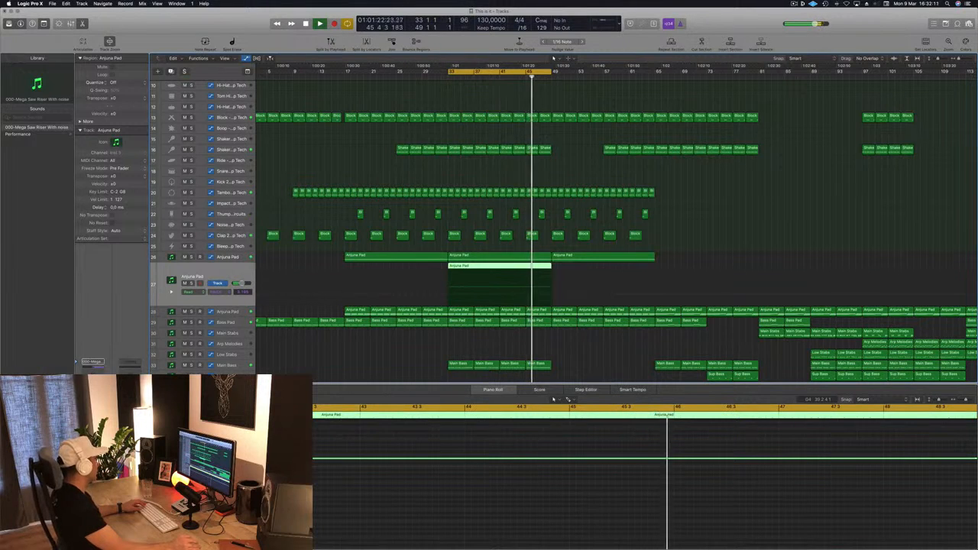
click(93, 378)
click(49, 56)
drag(55, 128, 253, 130)
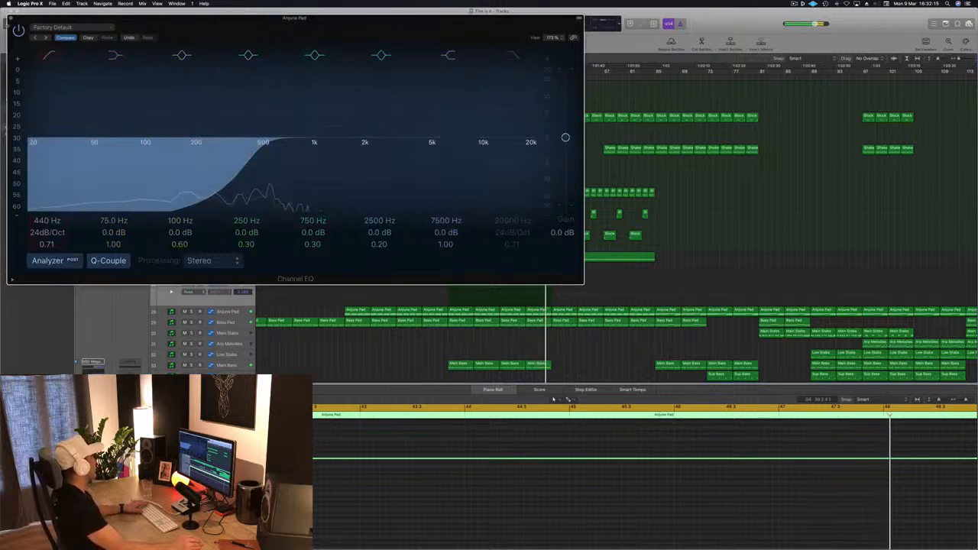
click(10, 19)
key(super+Left)
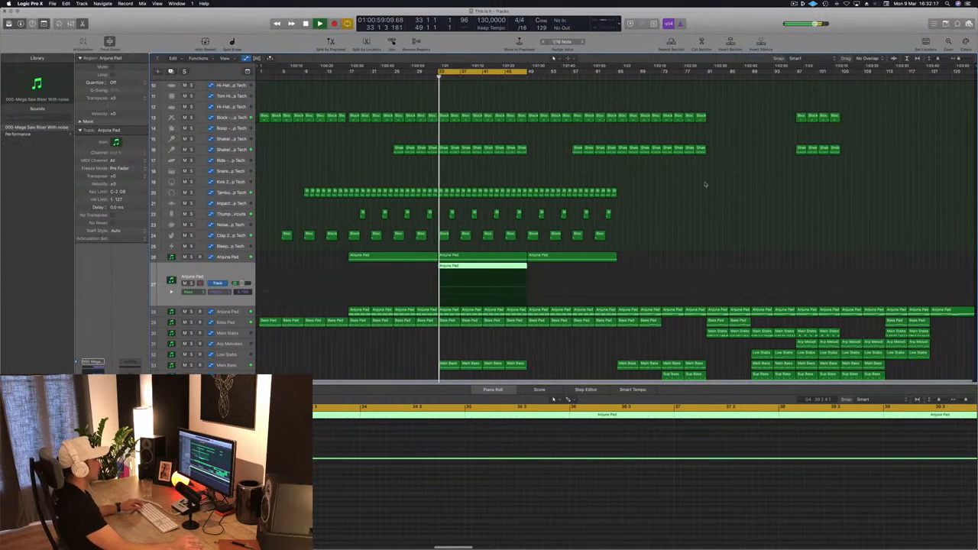
Step: Copy the Shaker 2 region at bar 47 onto the empty Snare 3 track
click(557, 174)
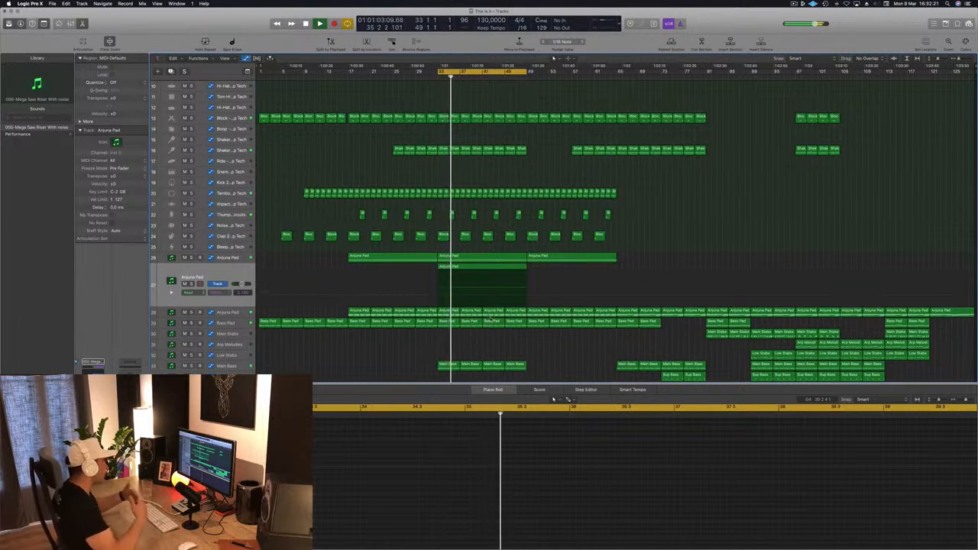
scroll(500, 337, up, 1)
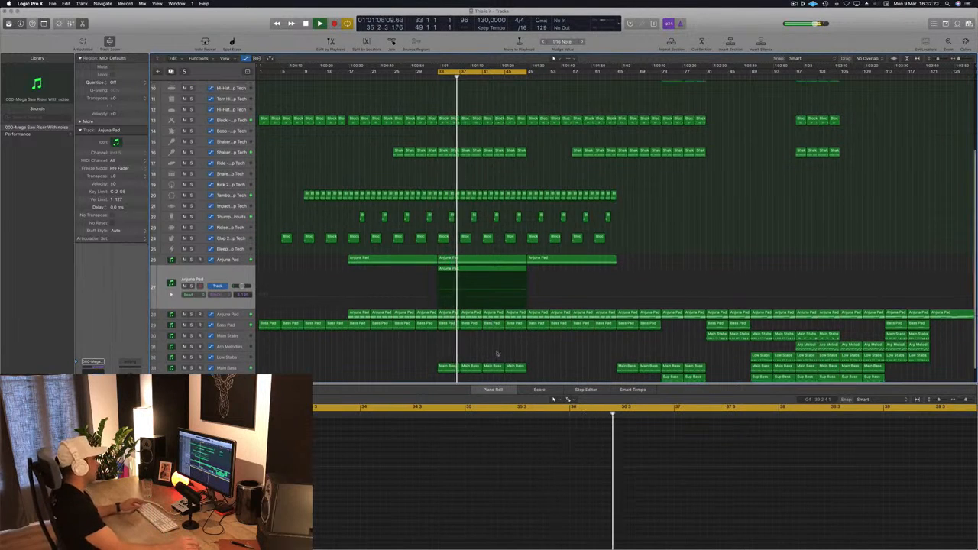
scroll(505, 341, down, 2)
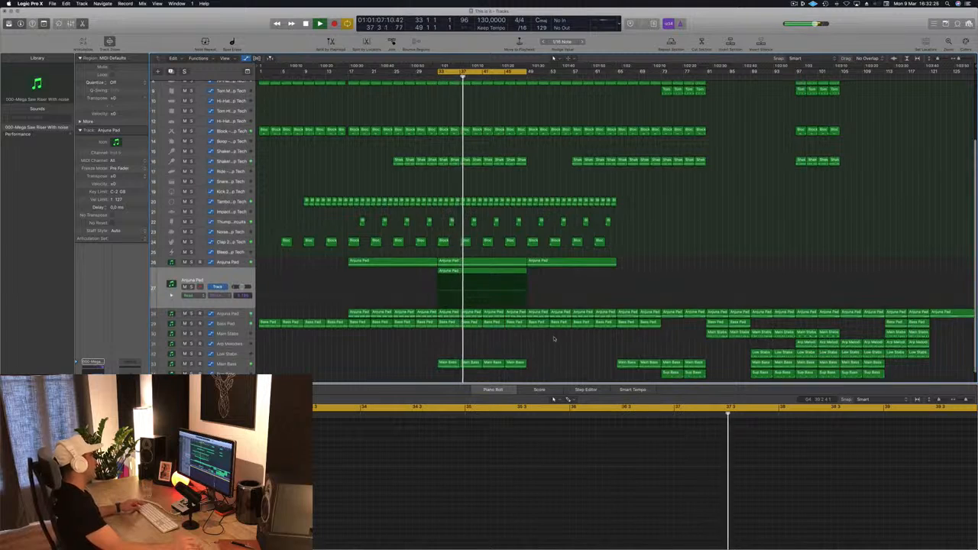
scroll(562, 323, down, 1)
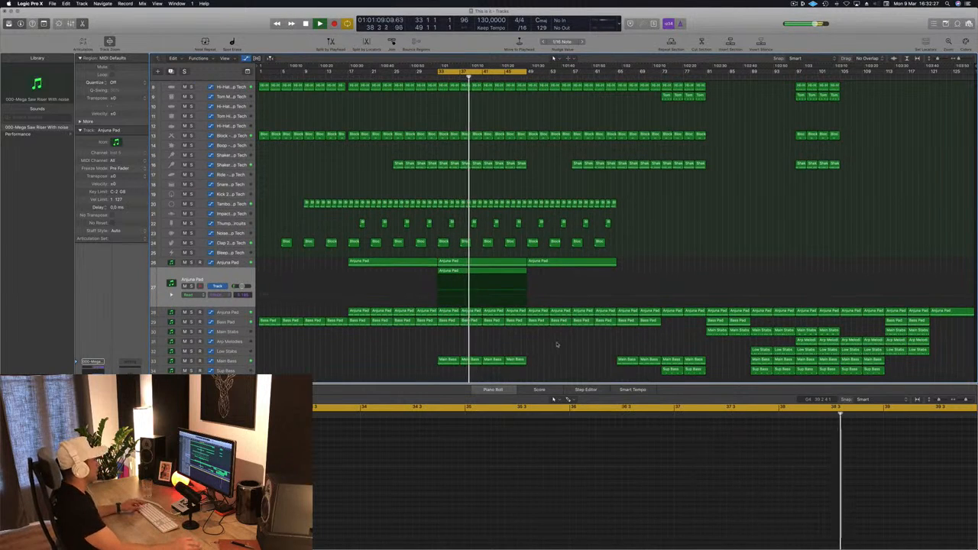
scroll(557, 345, down, 1)
scroll(559, 341, down, 4)
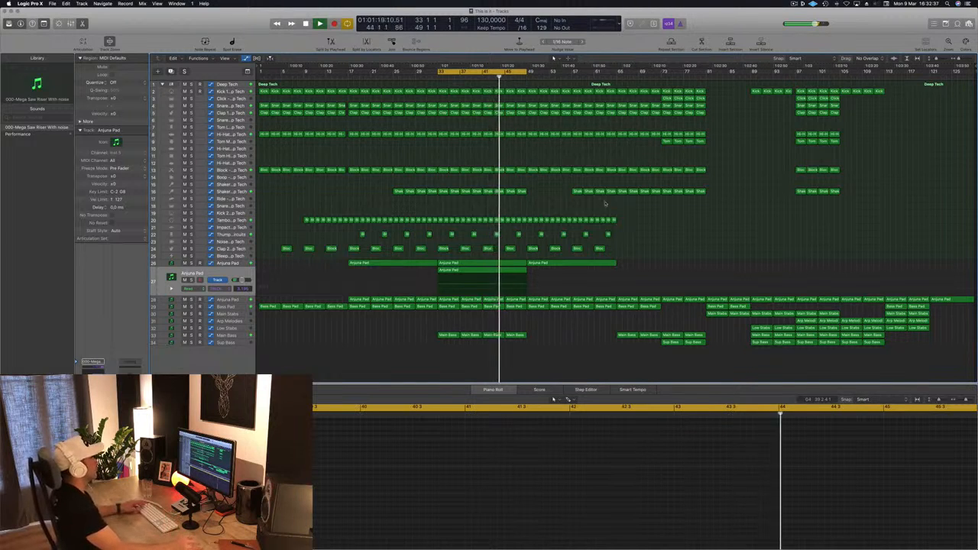
click(521, 192)
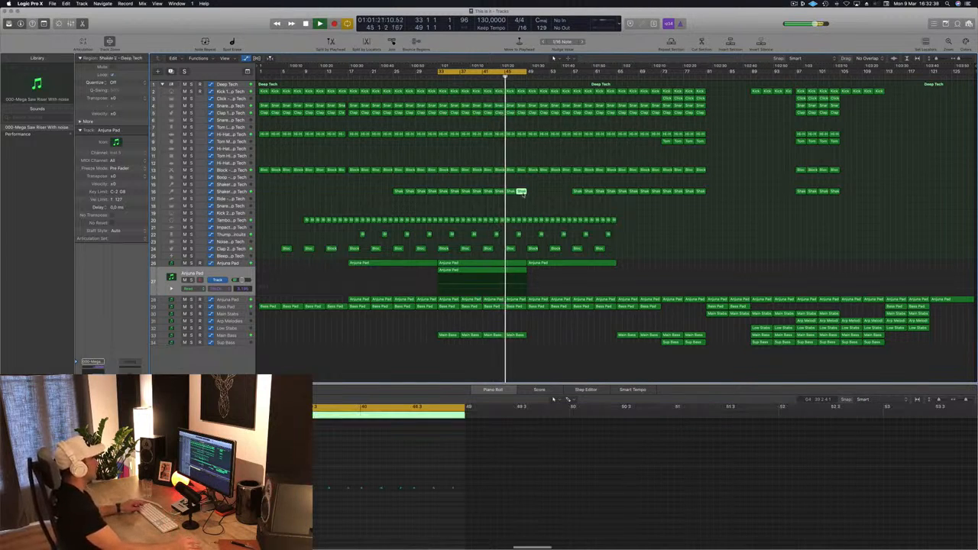
drag(521, 192, 522, 207)
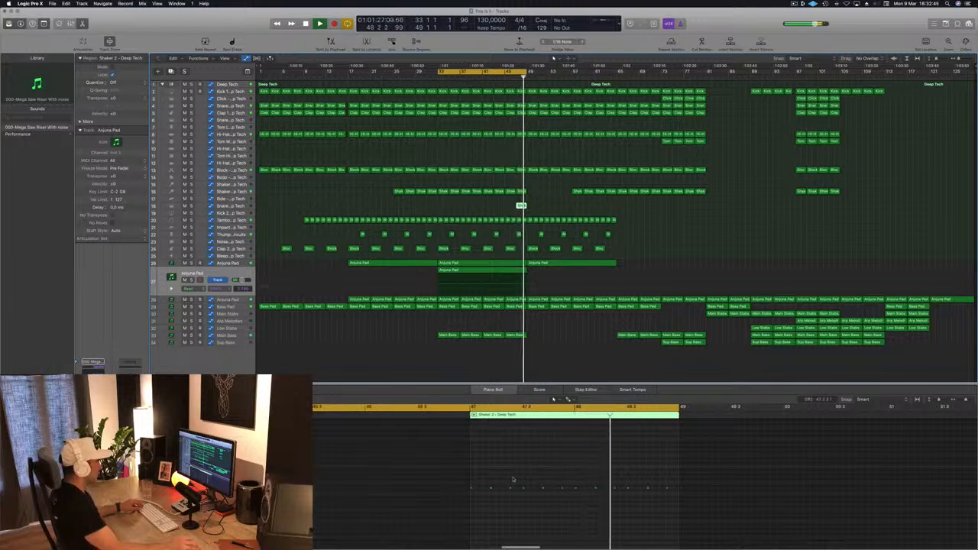
Step: Delete all but the last two notes in the copied region on the Snare 3 track
drag(626, 485, 463, 499)
key(Delete)
drag(617, 477, 709, 510)
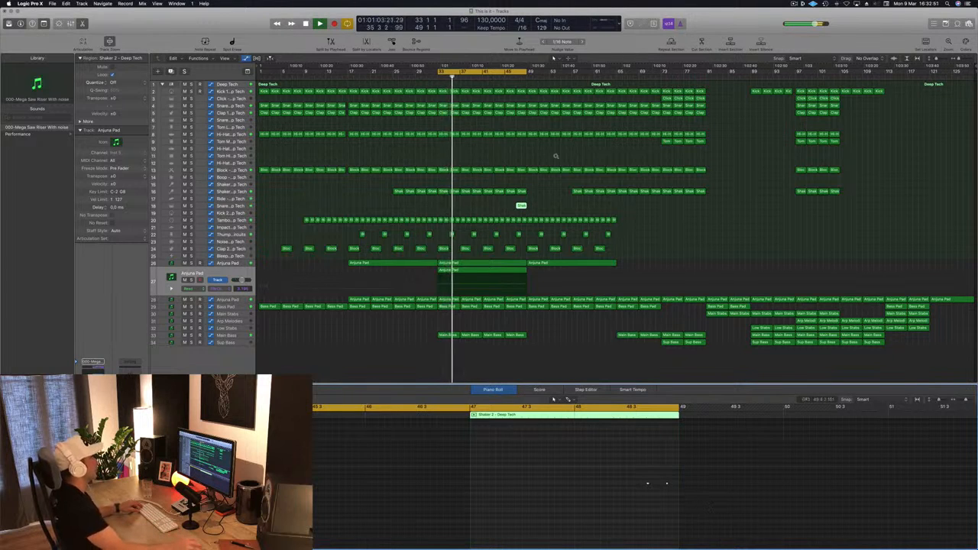
Step: Rework the remaining Snare 3 notes into a fill of three consecutive sixteenth-note hits at the end of bar 48
scroll(568, 191, up, 6)
scroll(568, 192, down, 2)
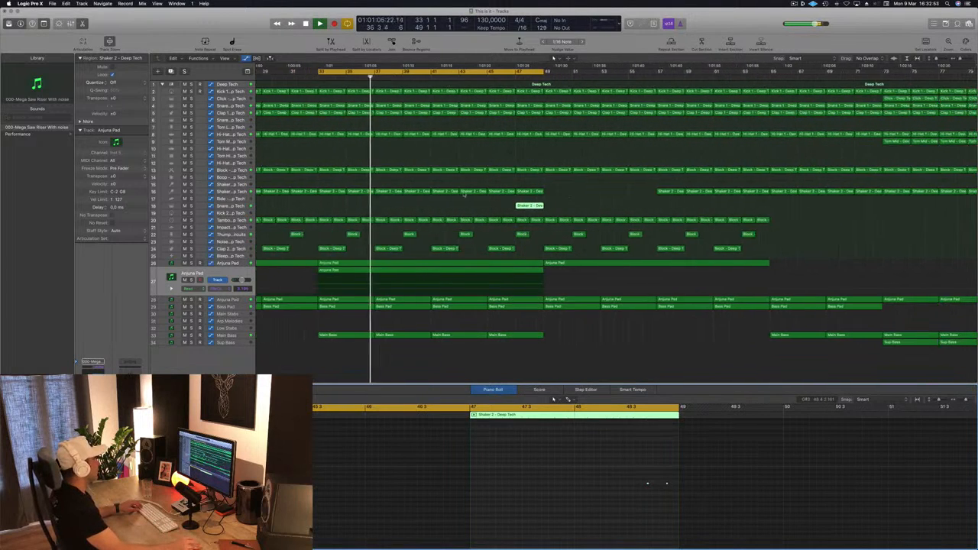
click(245, 206)
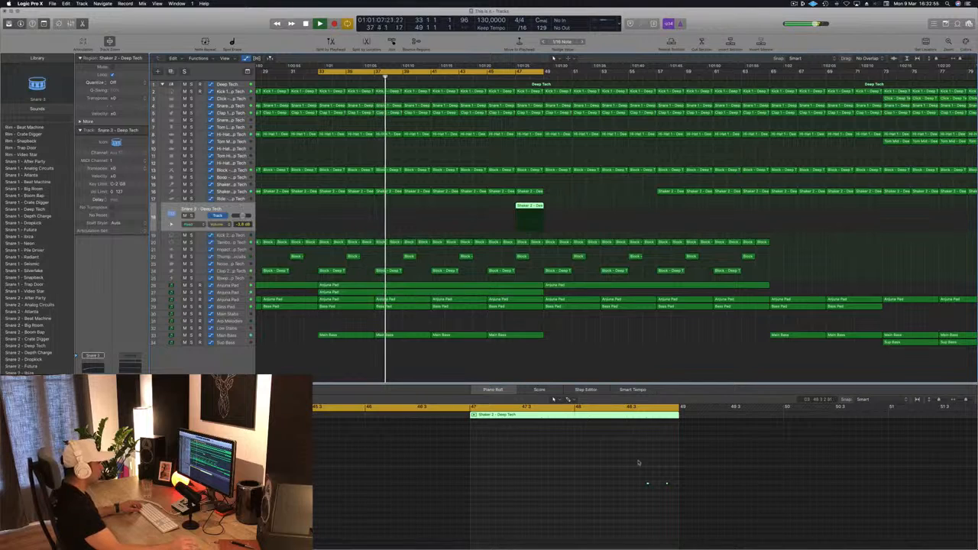
scroll(641, 467, up, 3)
scroll(658, 470, up, 3)
click(686, 476)
click(630, 485)
drag(630, 485, 711, 487)
click(631, 484)
key(Delete)
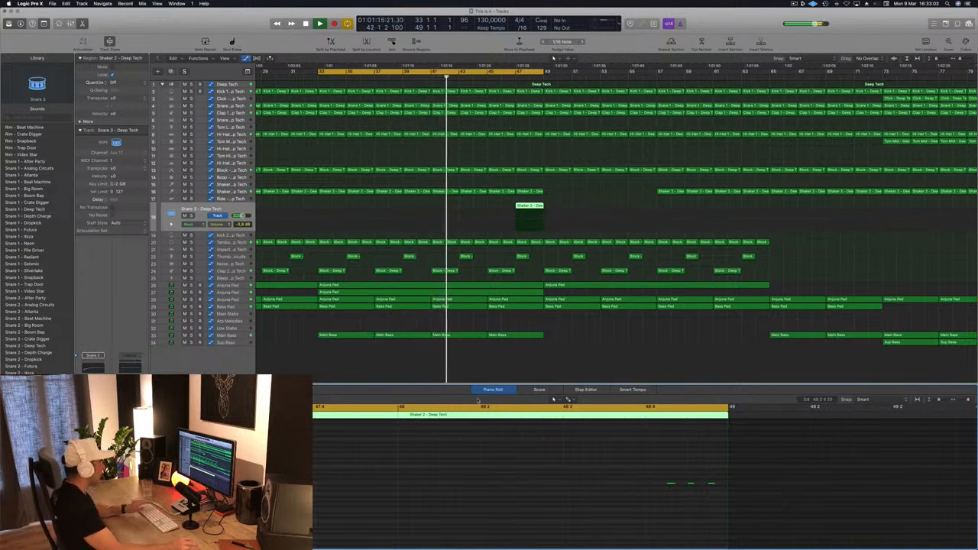
Step: Extend the cycle range to about bar 51 and set the Snare 3 track volume to -1.1 dB while replaying the fill
click(202, 209)
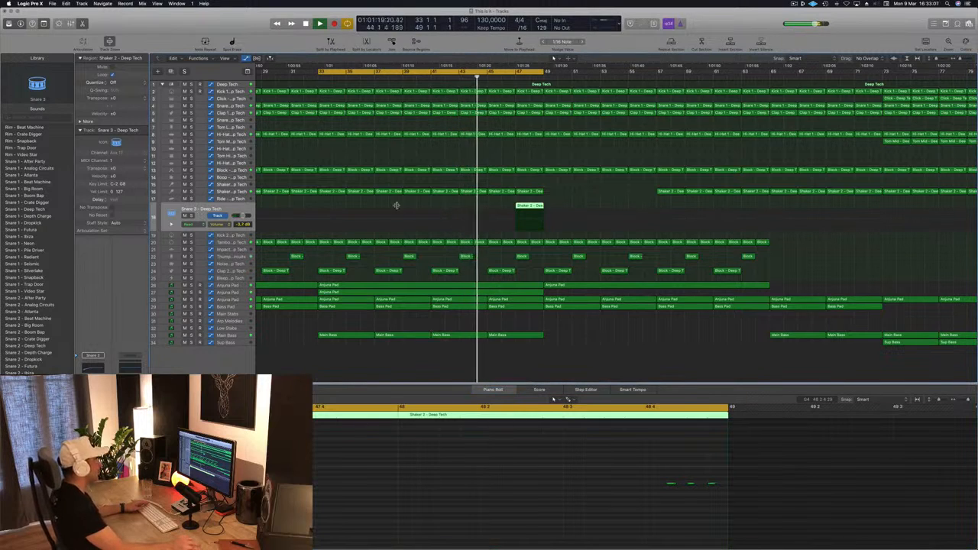
drag(548, 71, 571, 78)
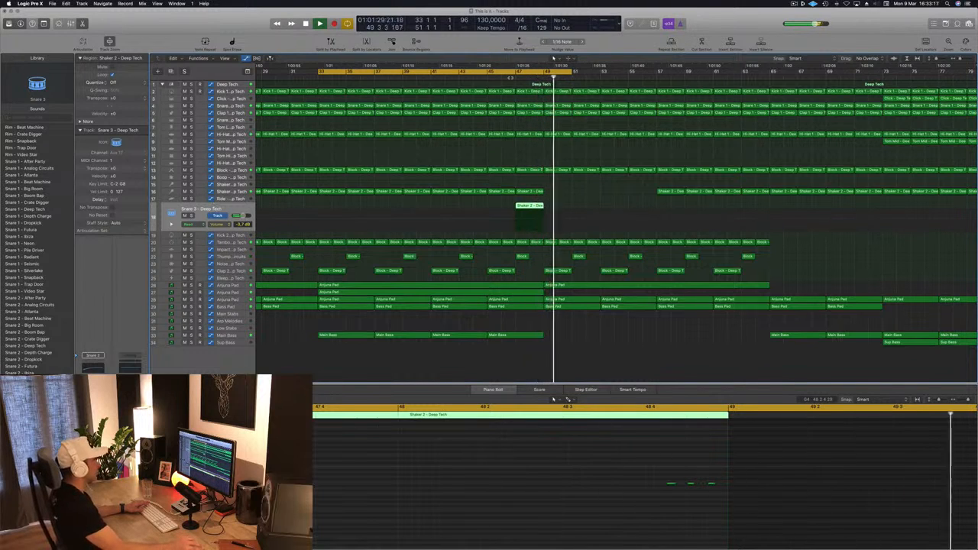
click(512, 76)
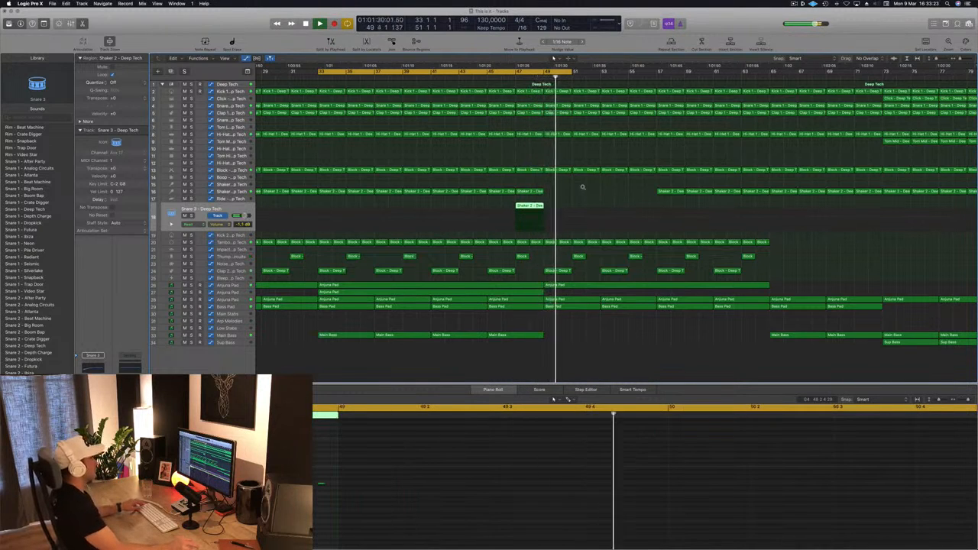
key(super+Left)
key(space)
key(space)
key(super+Left)
key(super+Left)
key(super+Left)
key(super+Left)
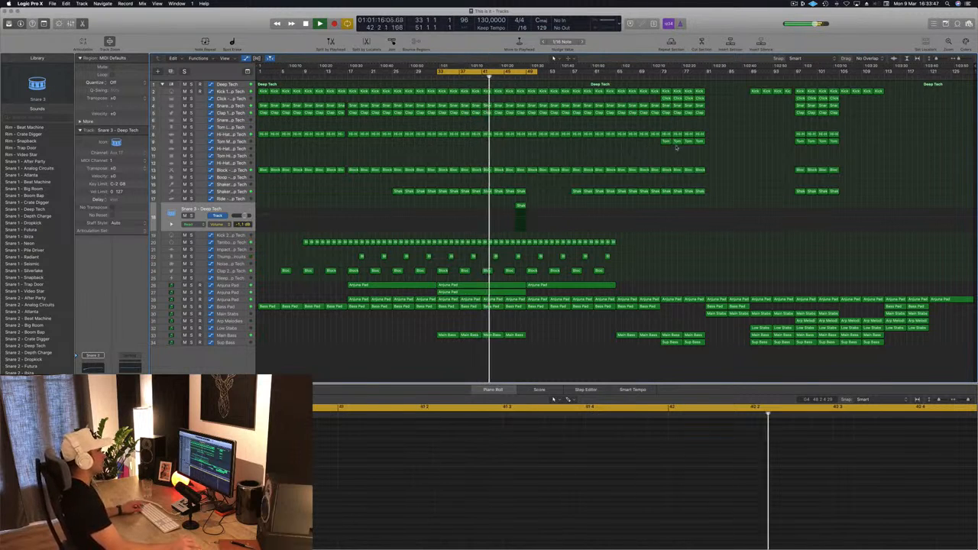
Step: Move the four Tom Mid regions from bar 73 to bars 41 to 49 and play the section with them
click(665, 141)
drag(665, 141, 490, 147)
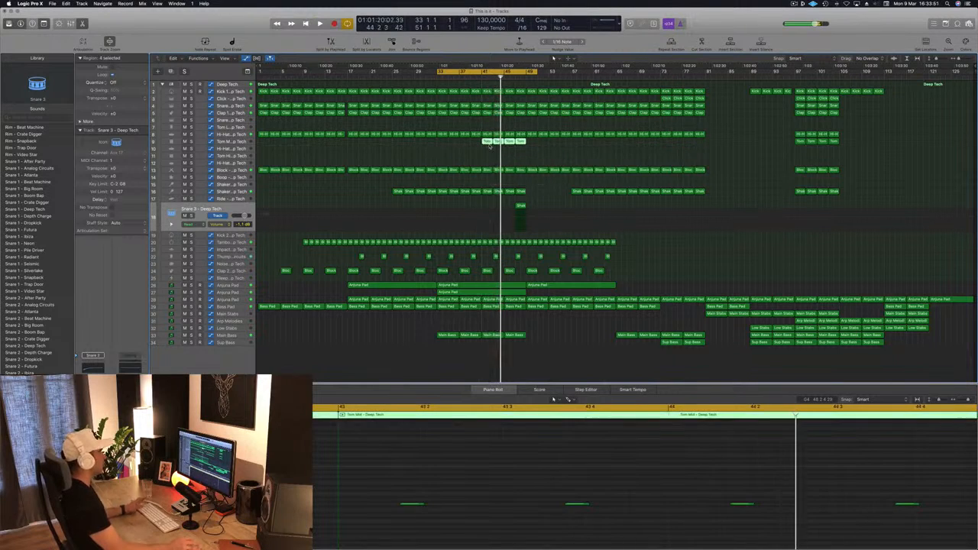
click(432, 167)
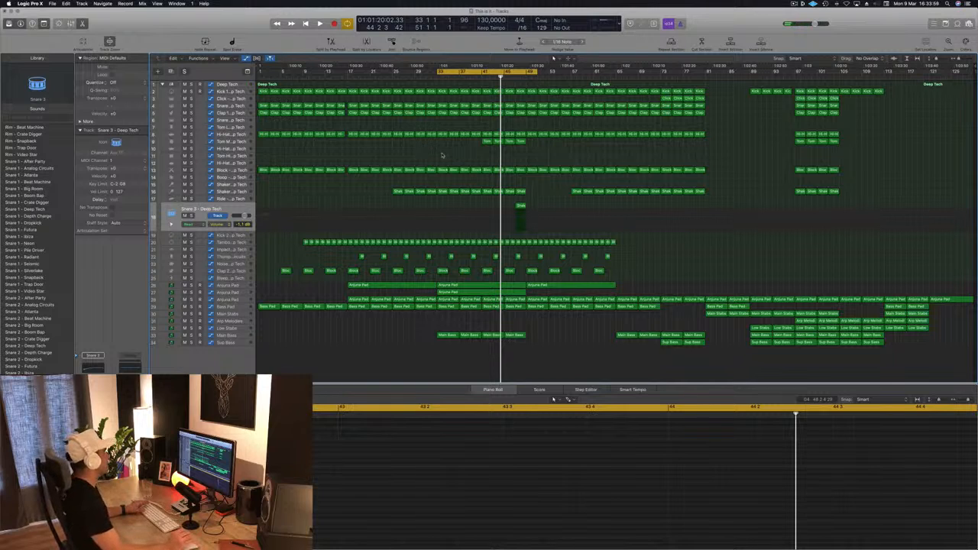
key(space)
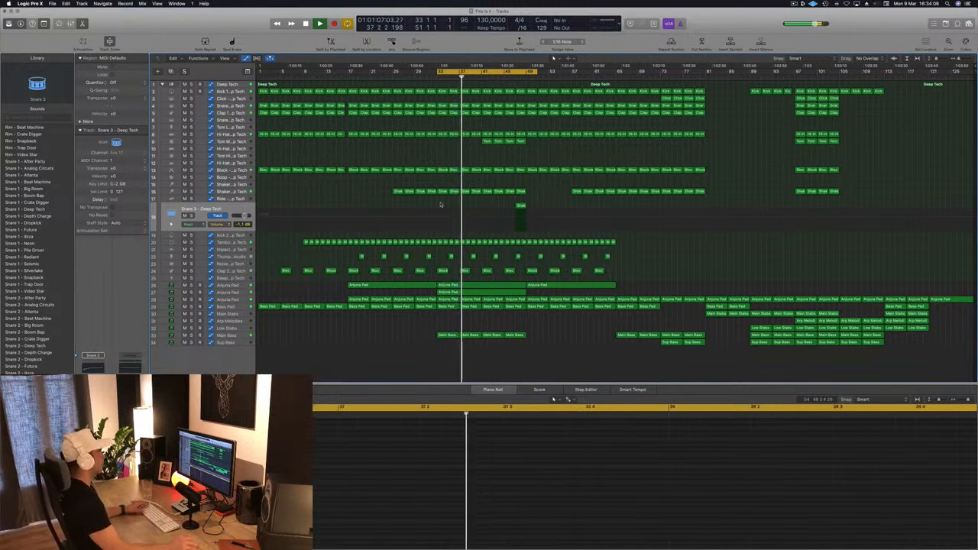
click(480, 77)
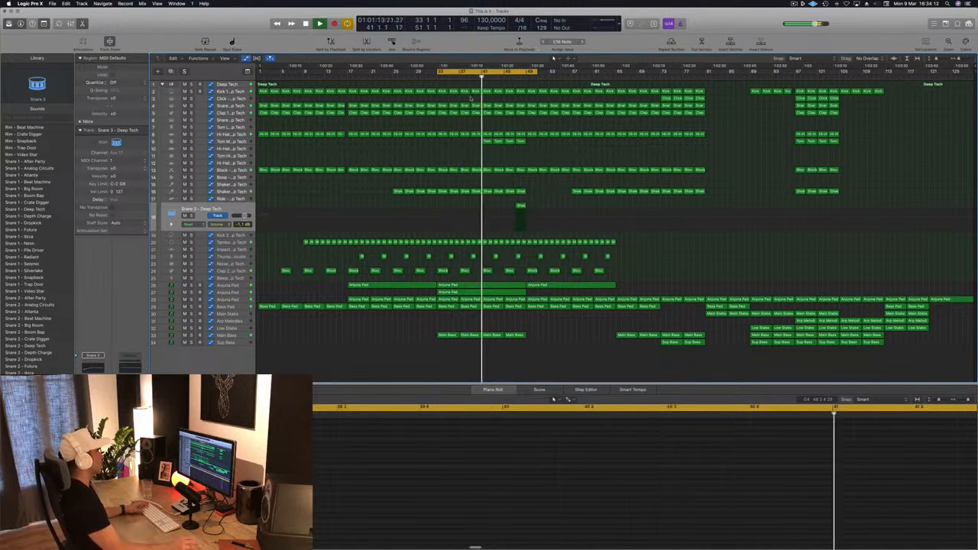
click(238, 143)
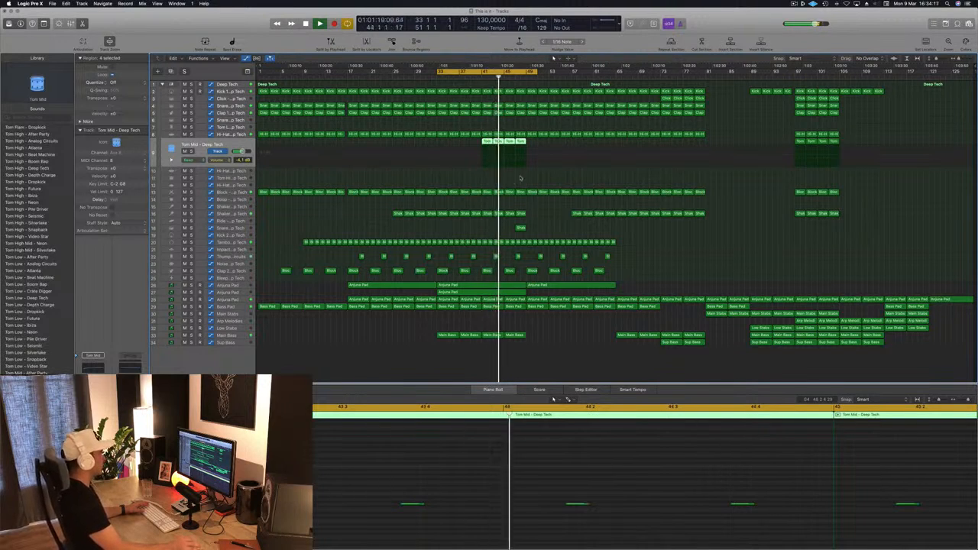
click(483, 182)
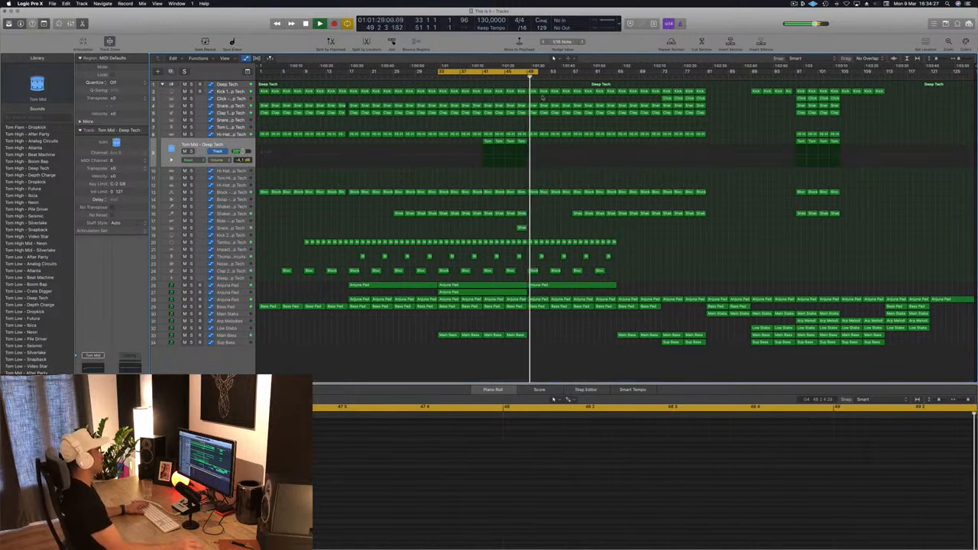
Step: Move the start of the cycle range to bar 47 and replay the loop with the Snare 3 track selected
click(514, 78)
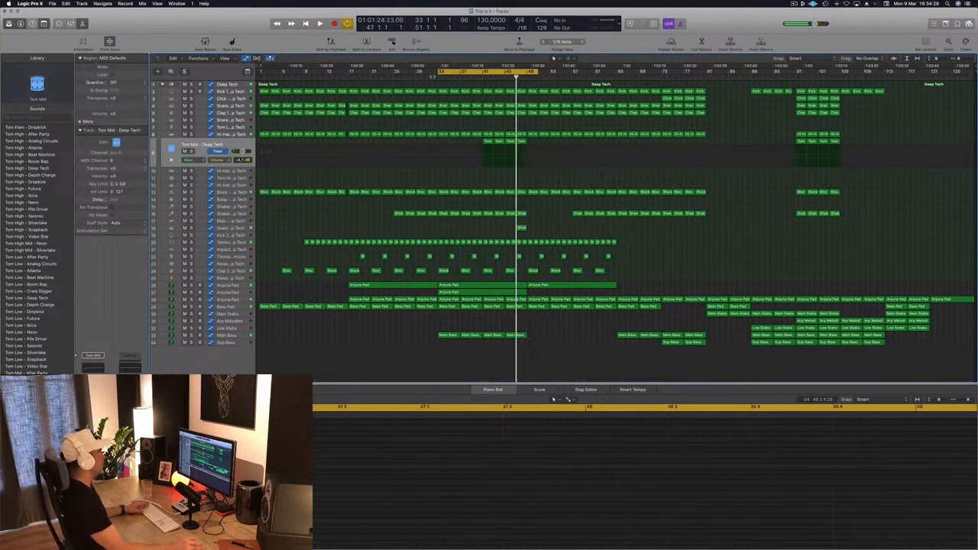
drag(438, 72, 518, 72)
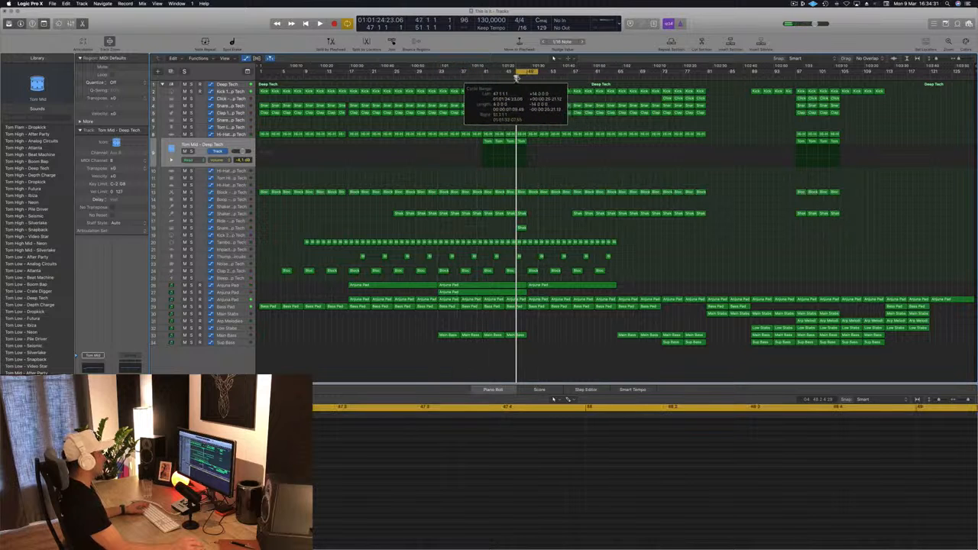
key(space)
key(space)
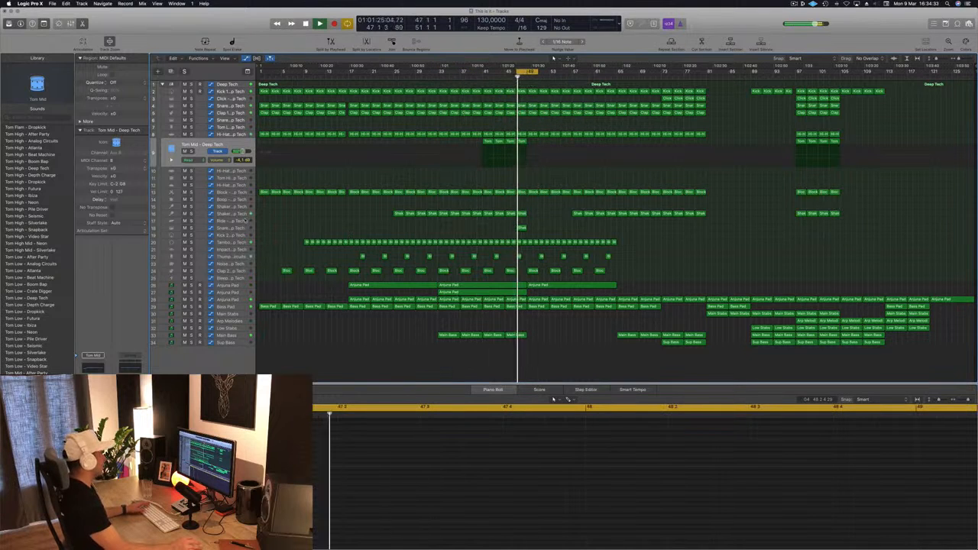
click(245, 221)
key(Down)
key(space)
key(space)
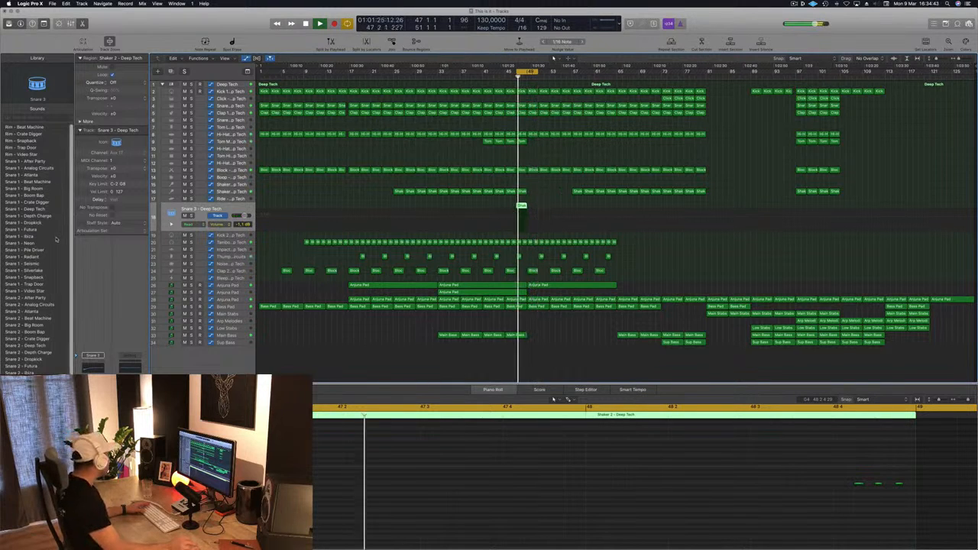
Step: Change the snare fill track's sound to Snare 1 - Big Room, shift the cycle range to bars 49 to 53 and start playback
click(34, 189)
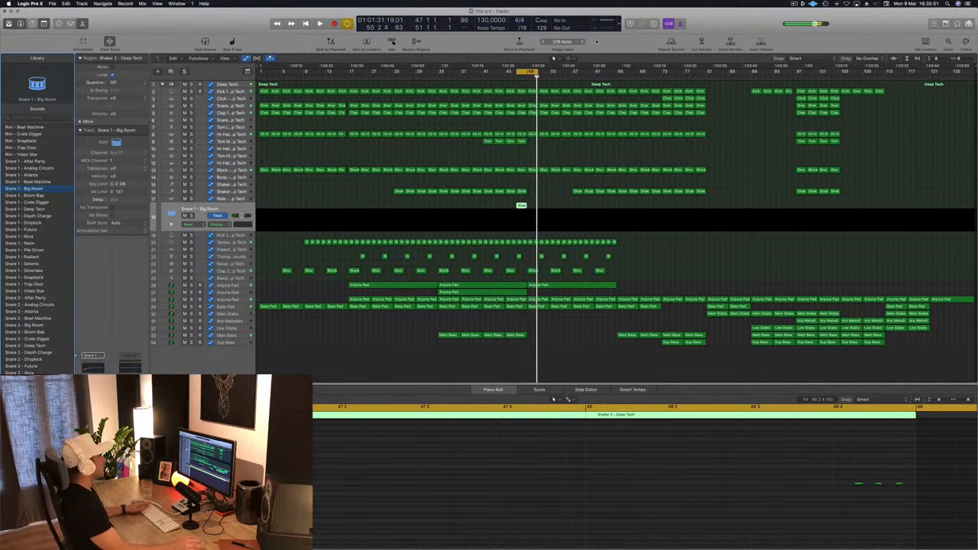
drag(532, 72, 542, 74)
key(space)
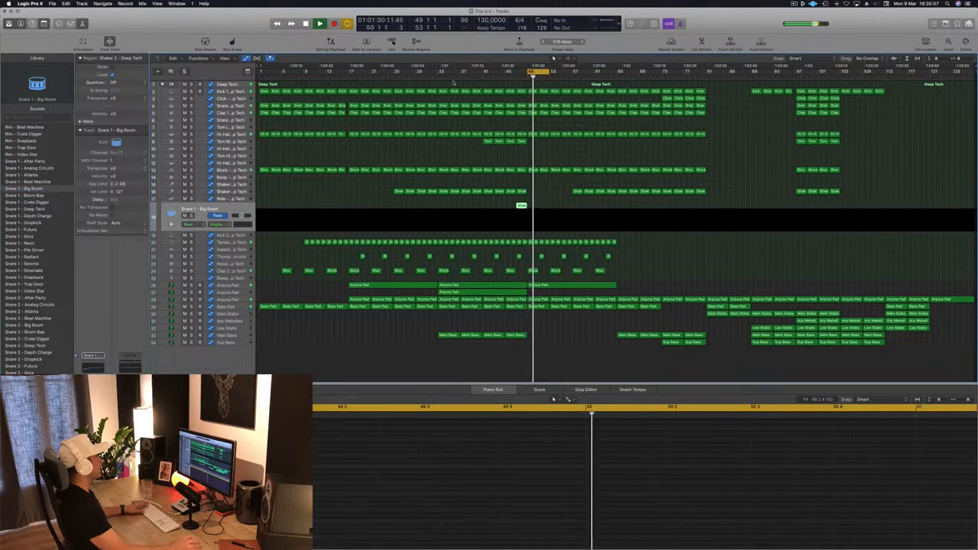
Step: Listen to the arrangement from about bar 33 and from bar 49 with the Kick 2 track selected
click(429, 78)
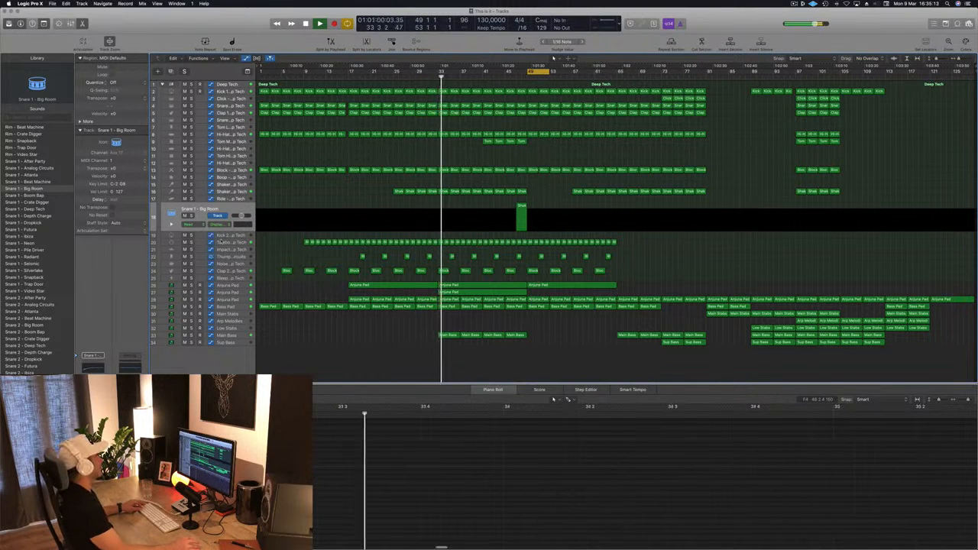
click(240, 236)
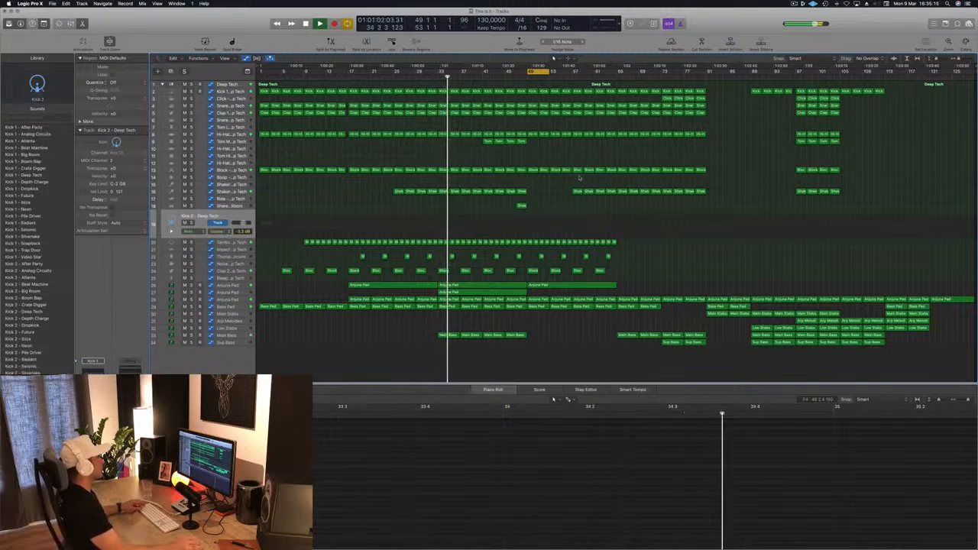
click(524, 79)
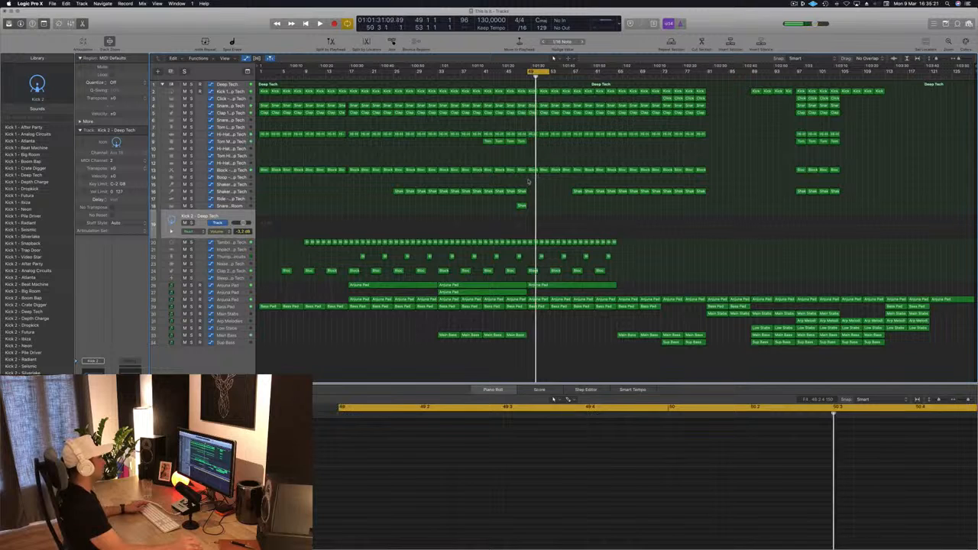
key(space)
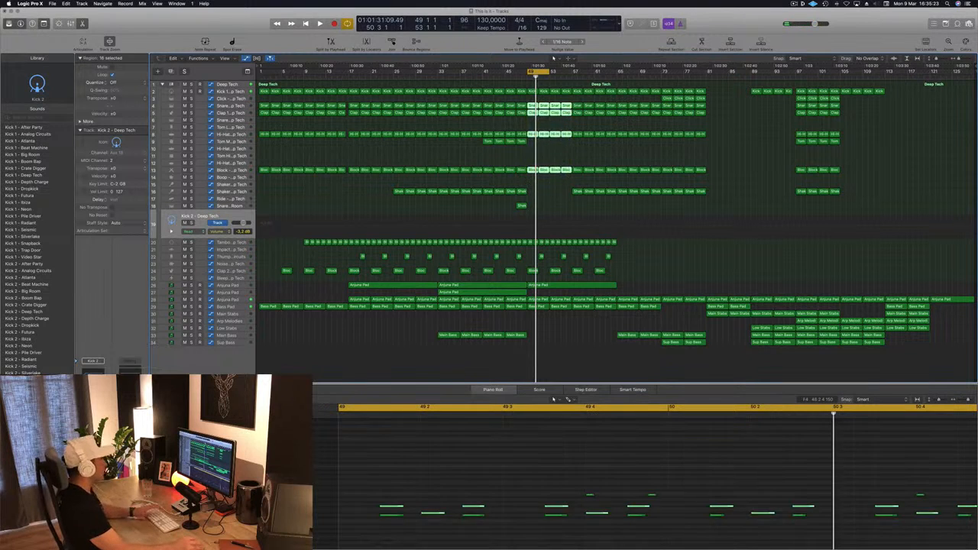
Step: Delete the snare, clap, hi-hat, block and tambourine regions between bars 49 and 57, plus the long Anjuna Pad region starting at bar 49
key(Delete)
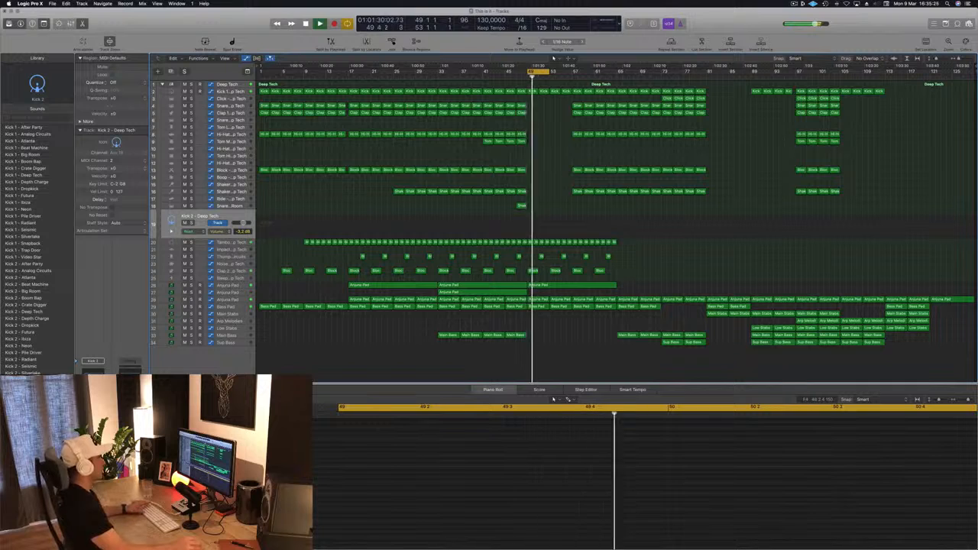
click(530, 242)
key(Delete)
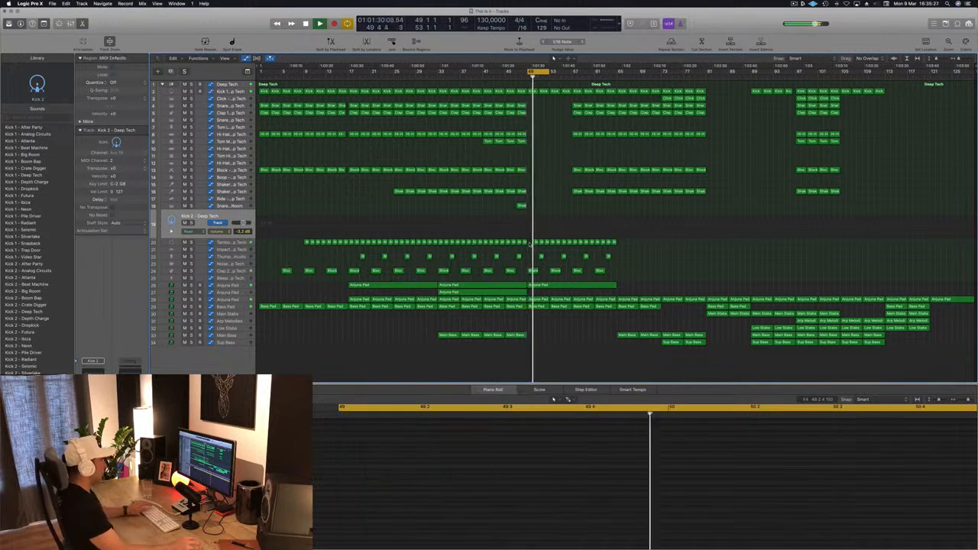
drag(530, 243, 569, 244)
key(Delete)
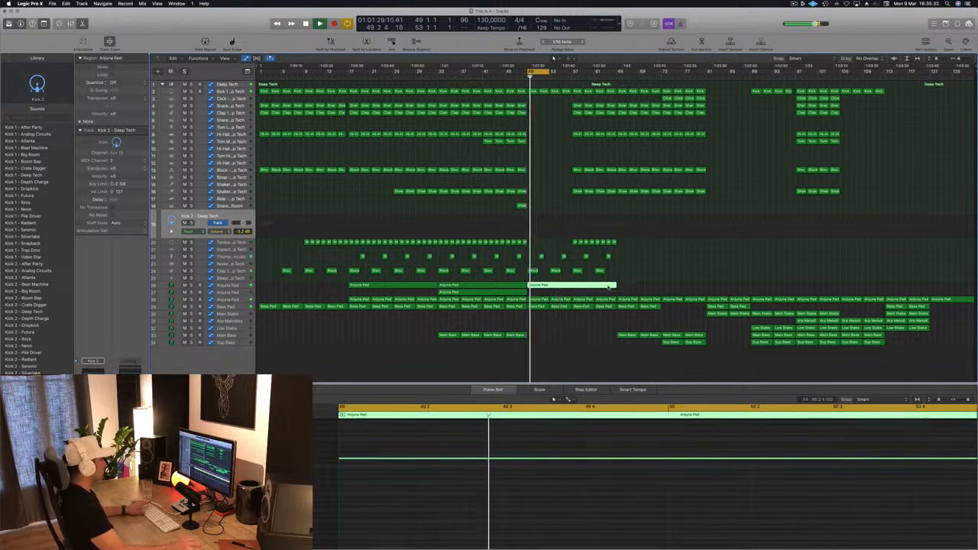
key(Delete)
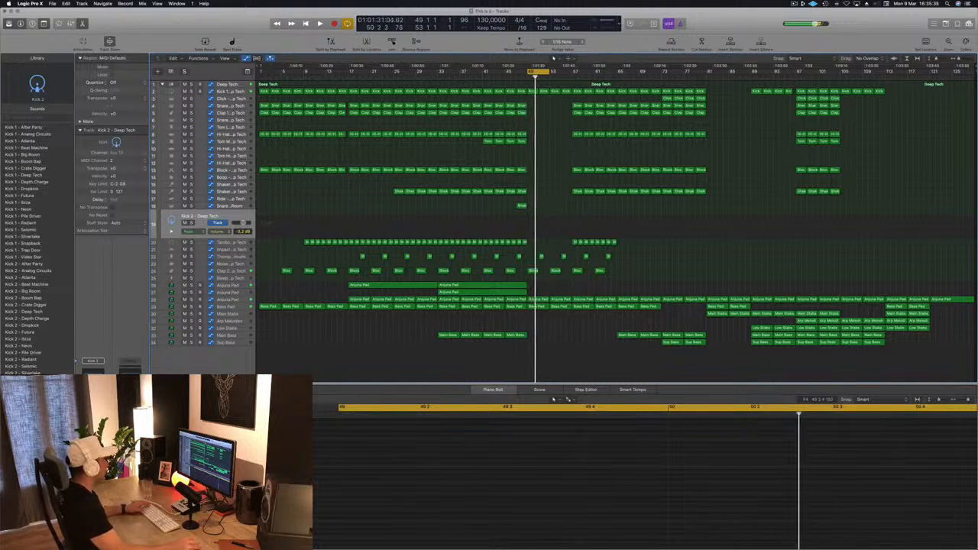
Step: Delete the regions between bars 57 and 65 on the automated Anjuna Pad track and the Bass Pad track
click(234, 302)
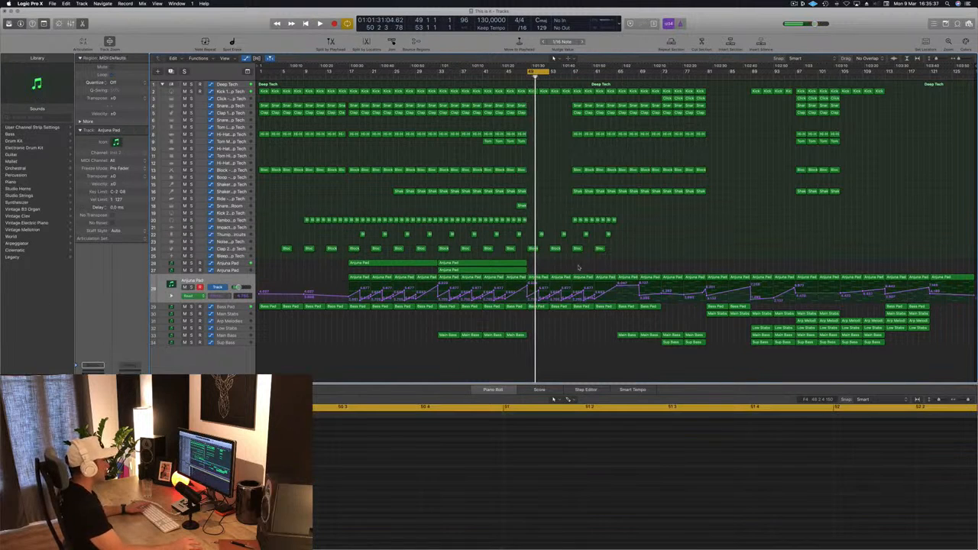
key(Delete)
drag(611, 312, 611, 308)
key(Delete)
Step: Copy the Anjuna Pad and Main Bass regions from bar 65 and the two Sup Bass regions from bar 73 to bars 49 to 57
drag(624, 266, 540, 281)
click(633, 337)
drag(621, 336, 535, 341)
drag(660, 359, 536, 344)
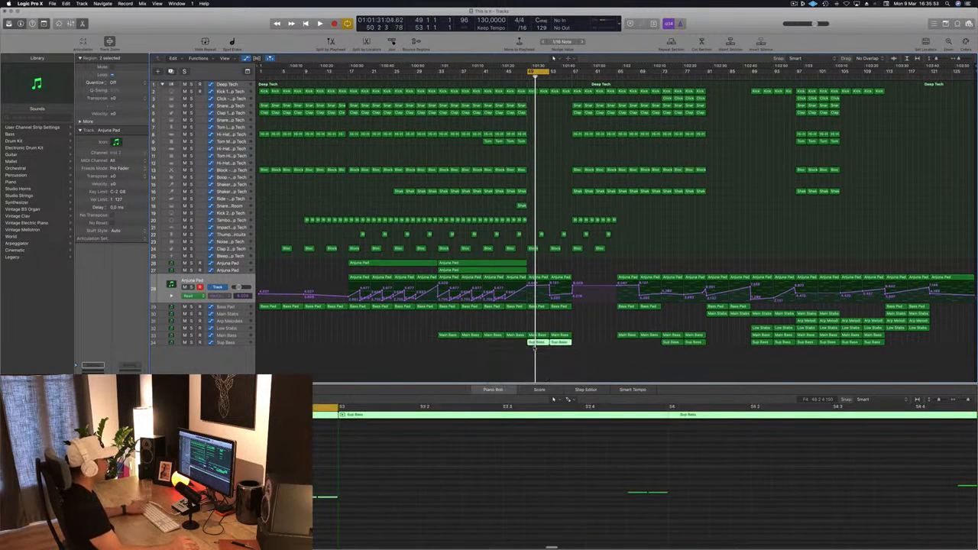
Step: Play the loop and reshape the Anjuna Pad automation into a ramp that starts low at bar 49 and rises to bar 53
key(space)
scroll(549, 171, up, 5)
scroll(550, 172, down, 2)
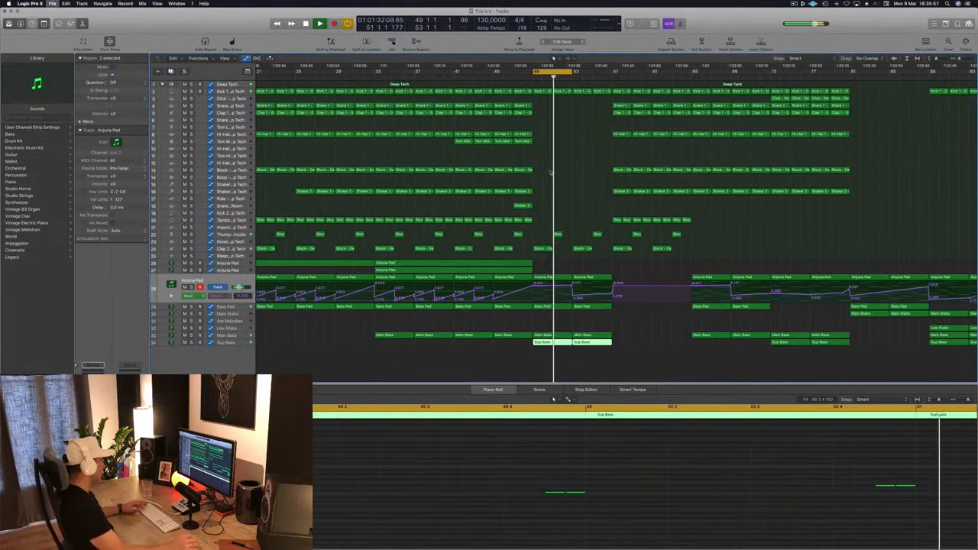
key(space)
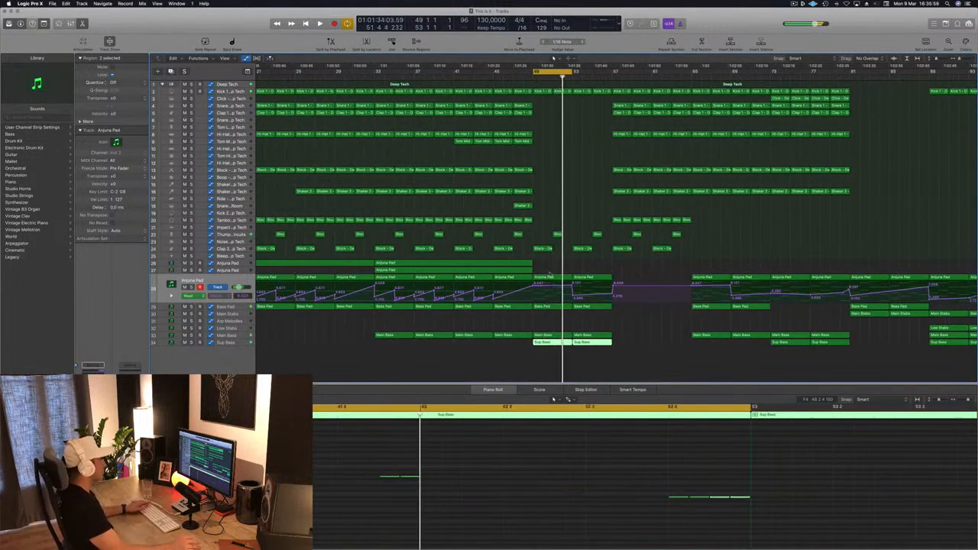
click(537, 287)
drag(537, 299, 536, 298)
key(space)
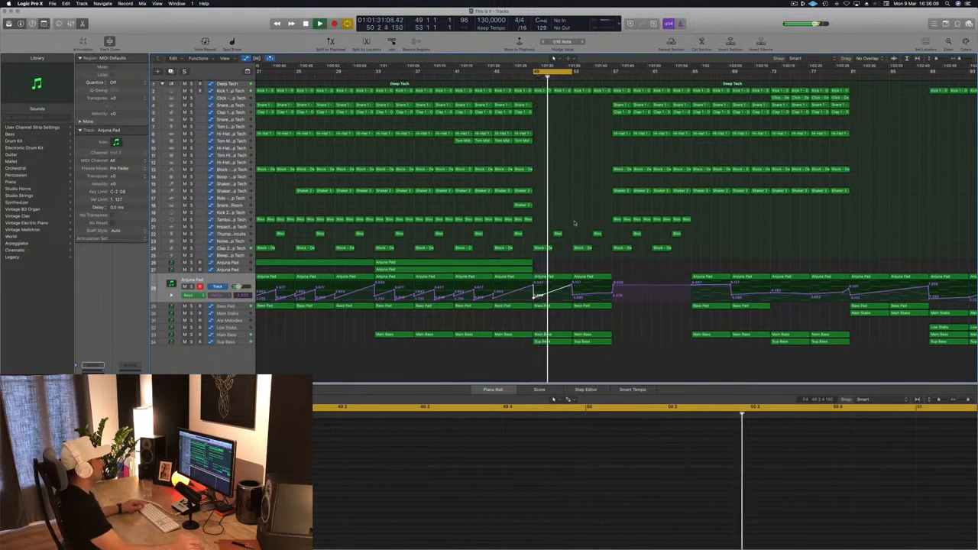
Step: Adjust the Main Bass filter cutoff automation point just before bar 49 and replay the loop
click(238, 336)
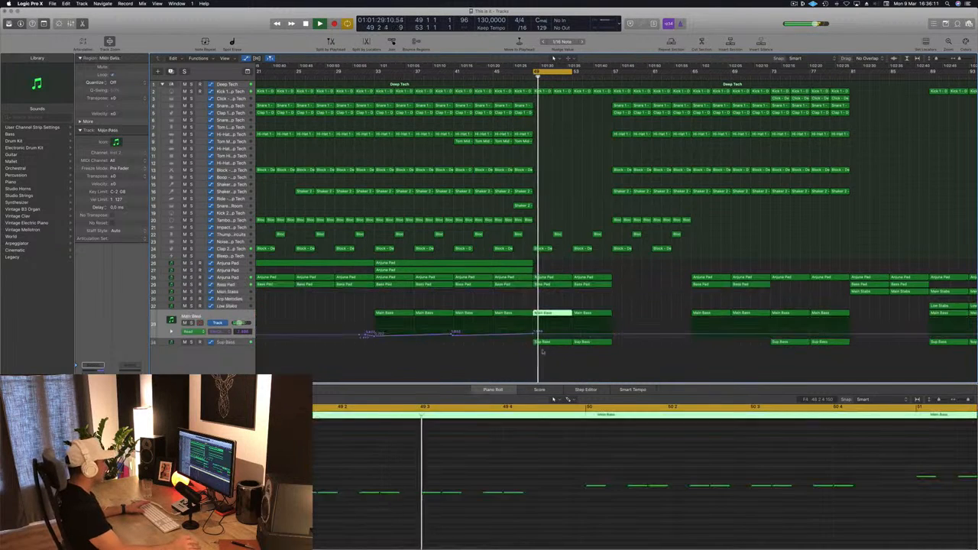
click(534, 334)
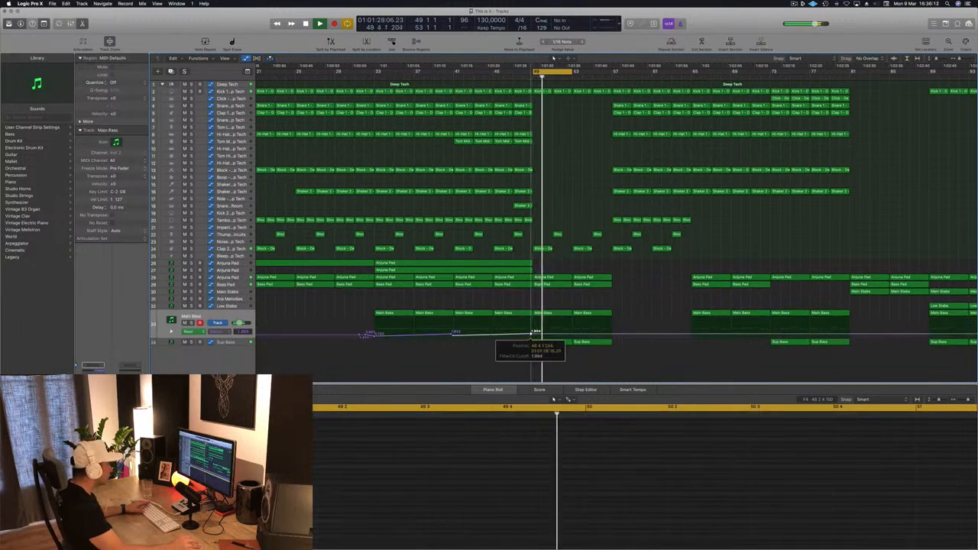
key(space)
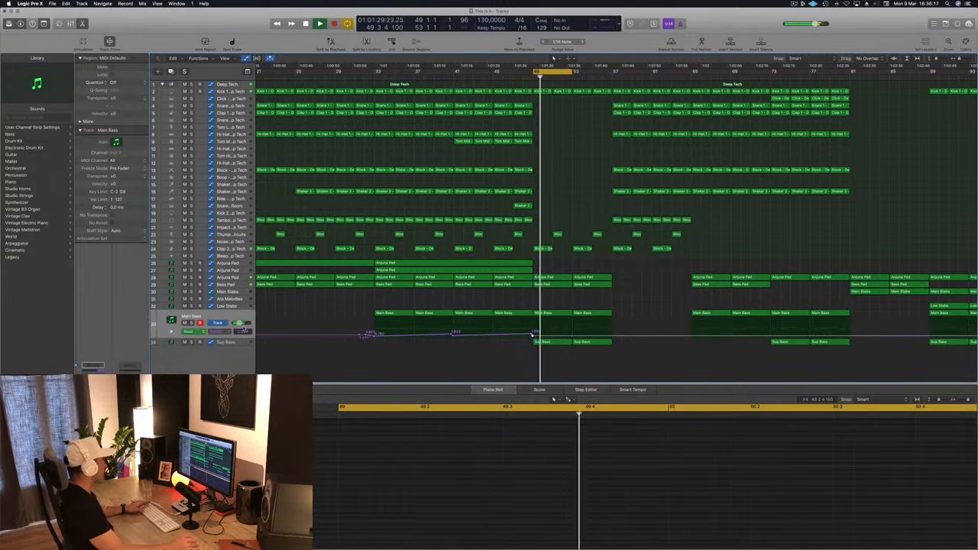
Step: Inspect the Sup Bass track's Channel EQ while the loop plays, closing the plug-in window when done
click(239, 343)
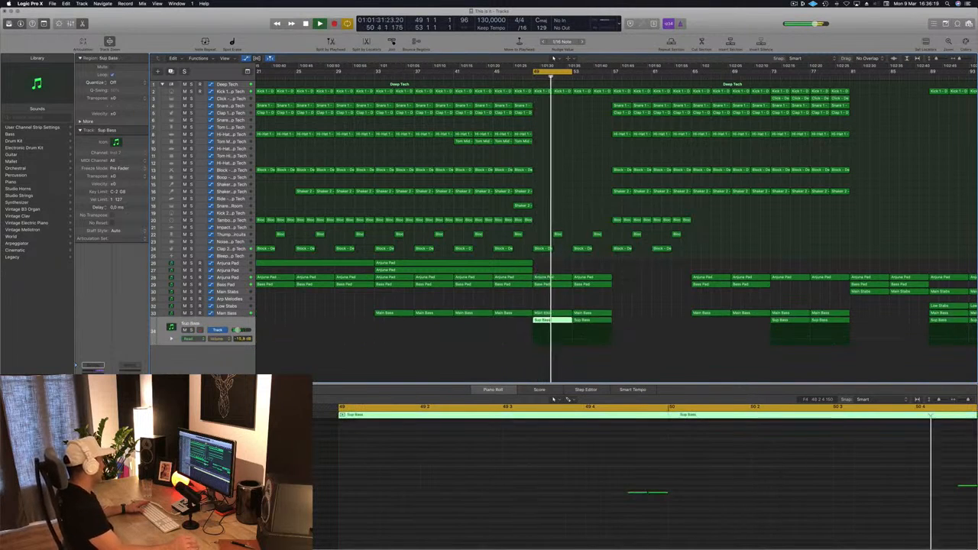
click(92, 379)
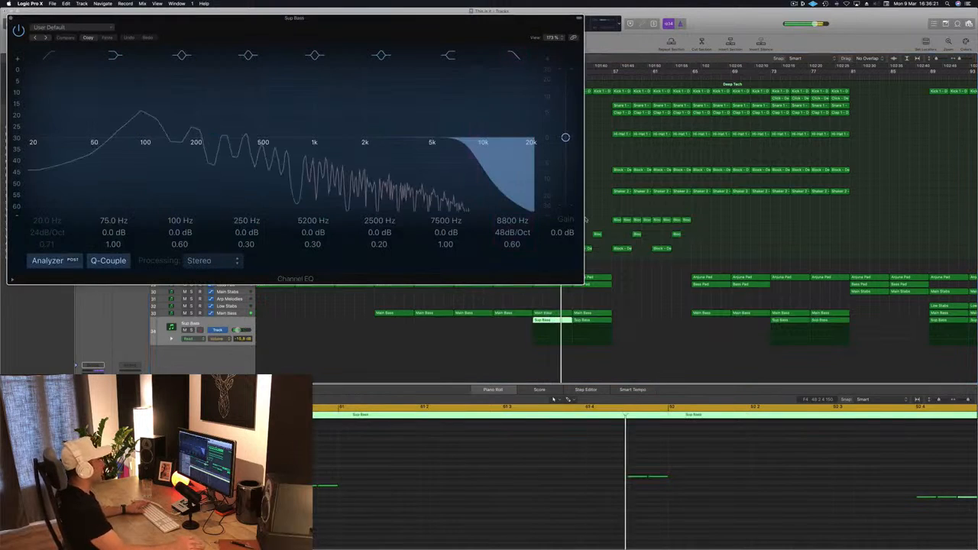
click(603, 196)
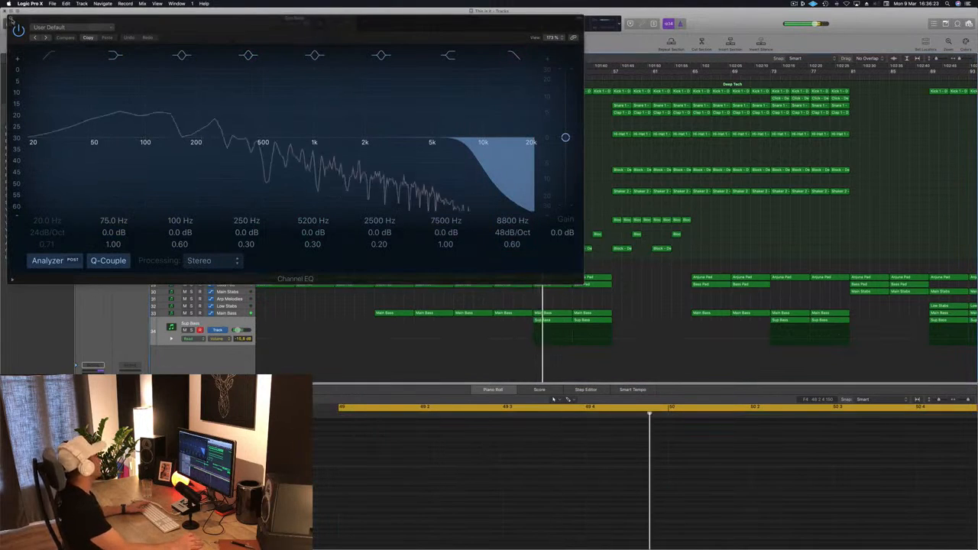
click(10, 19)
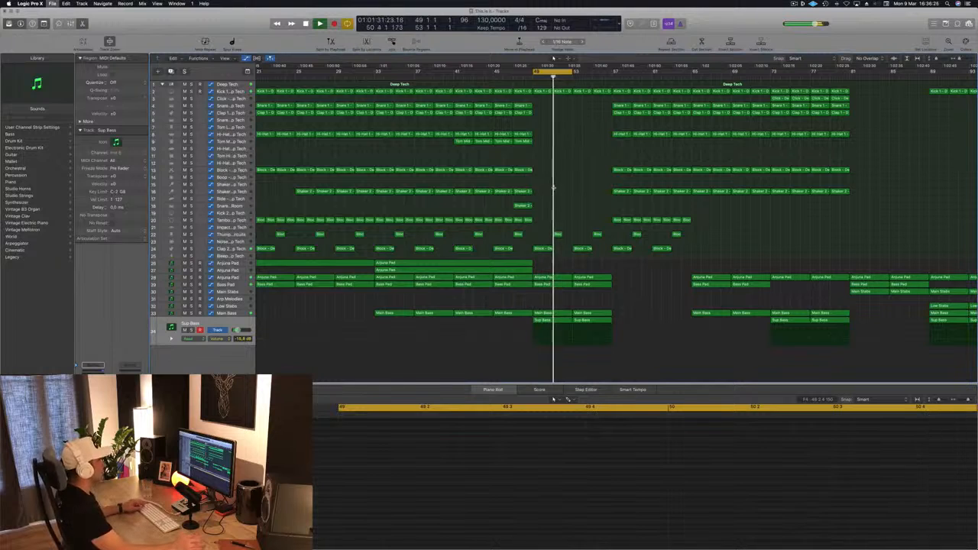
Step: Delete the two Thump regions between bars 49 and 57
key(super+Right)
key(space)
key(space)
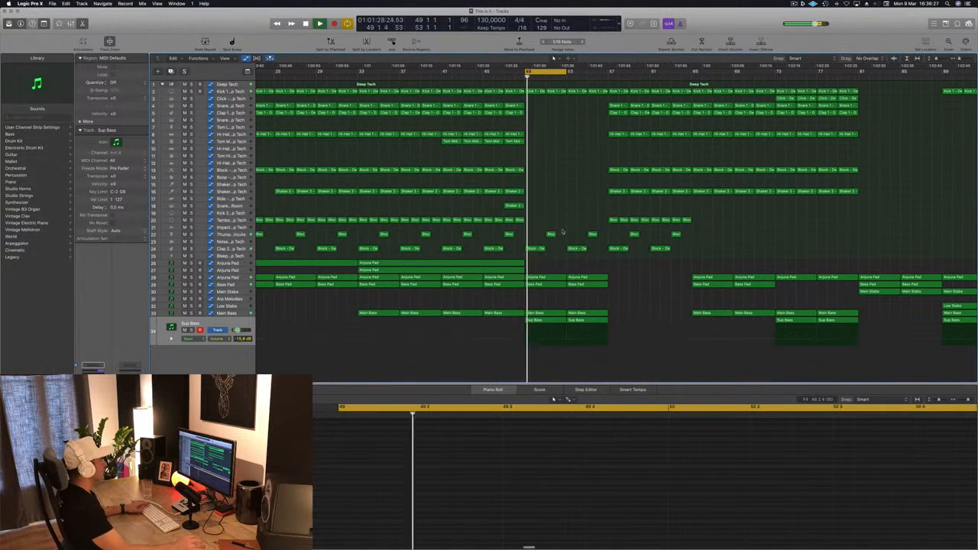
key(Delete)
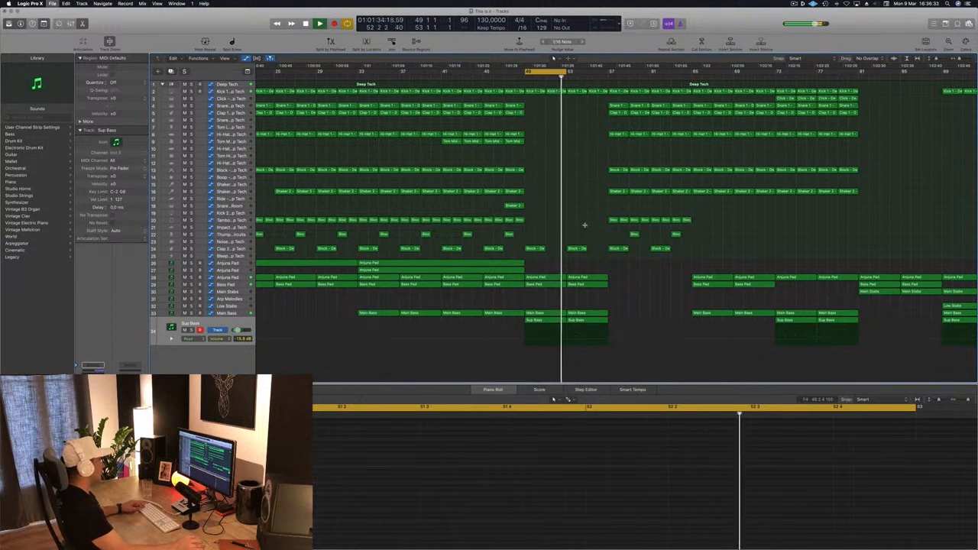
key(super+Left)
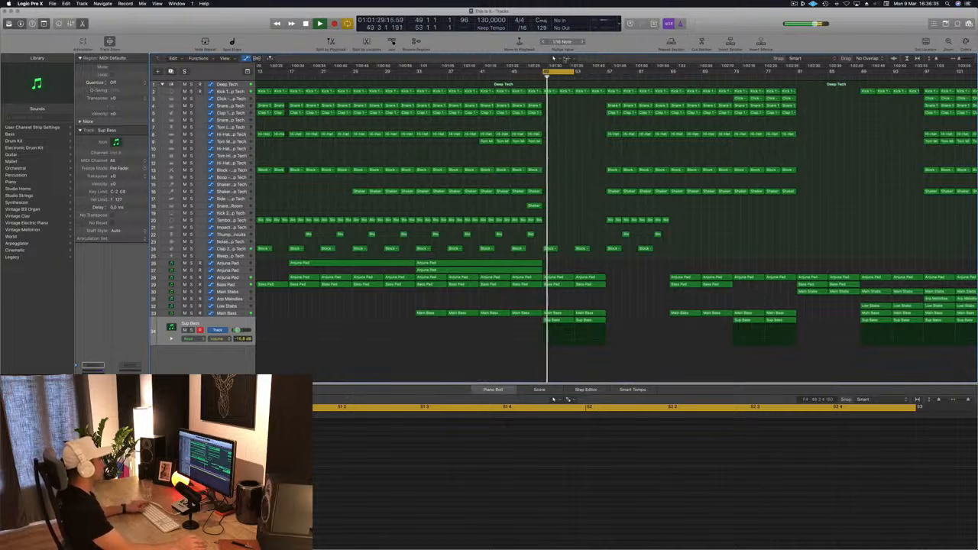
Step: Extend the end of the cycle range to bar 57 and play the longer loop
drag(575, 72, 607, 72)
key(space)
key(space)
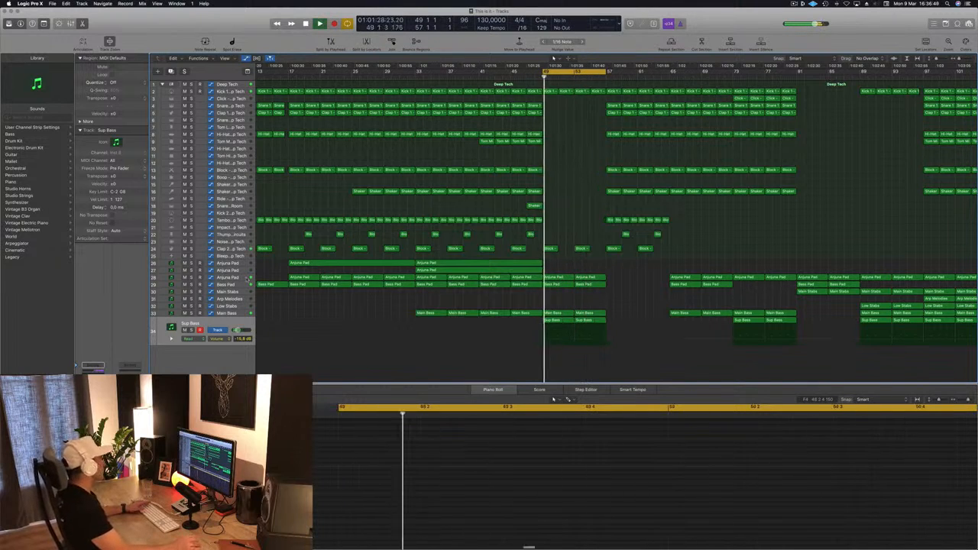
Step: Lower the Anjuna Pad automation points at bars 53 and 57 so the curve falls gently between them
click(592, 275)
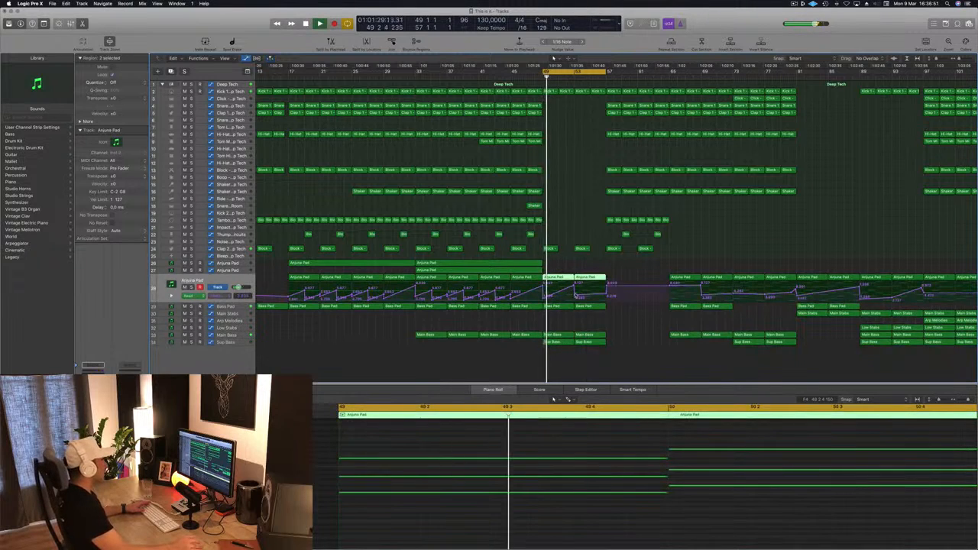
click(576, 297)
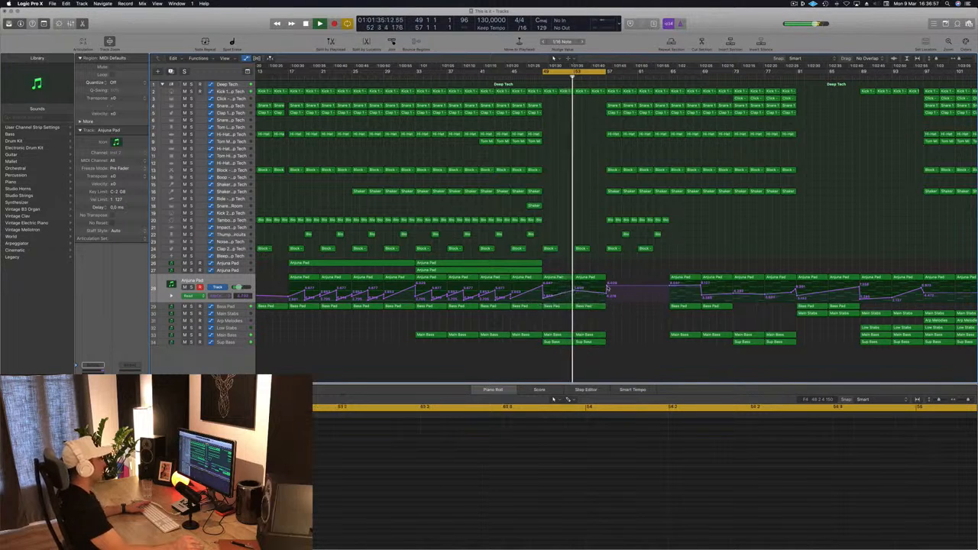
click(607, 295)
drag(607, 295, 606, 297)
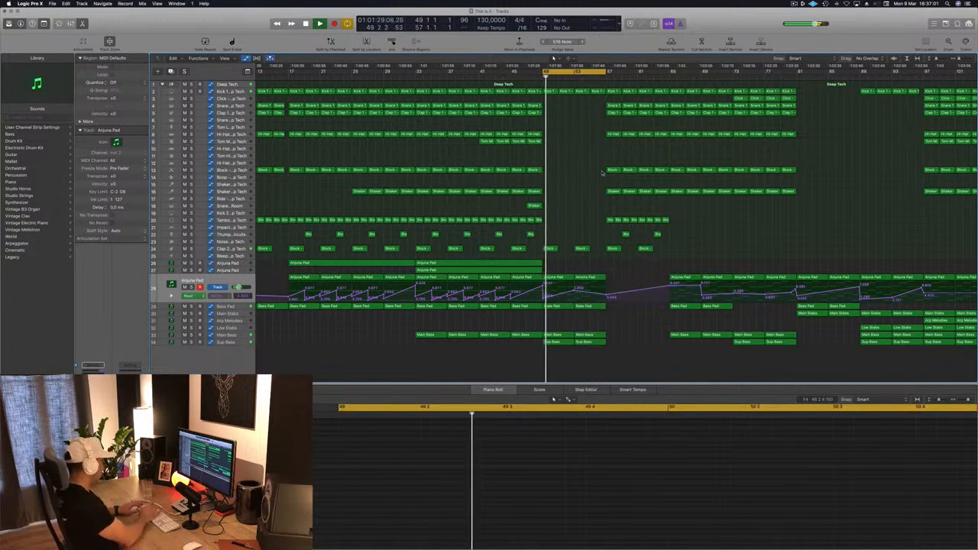
Step: Repeat the bars 49 to 57 section three times so the part extends to bar 81
key(ctrl+super+r)
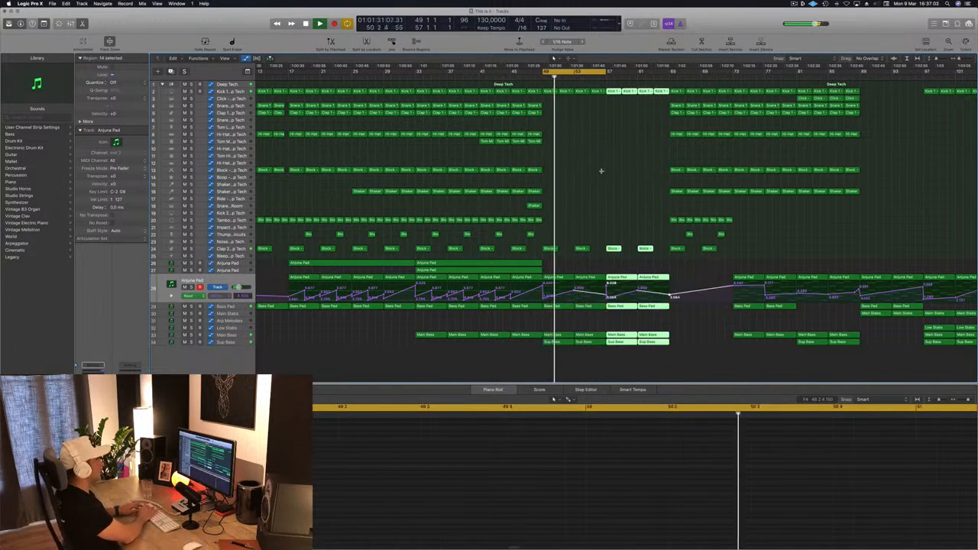
key(ctrl+super+r)
key(ctrl+super+r)
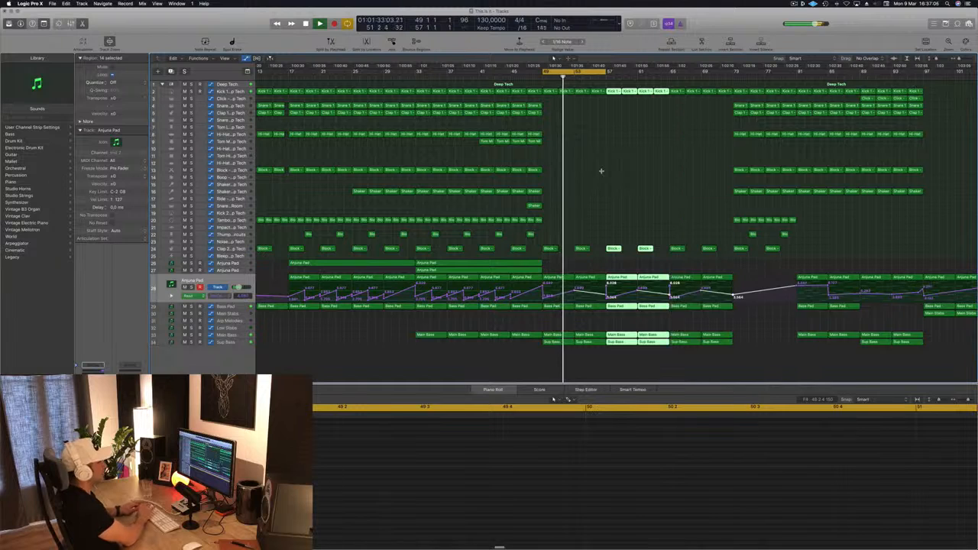
click(603, 174)
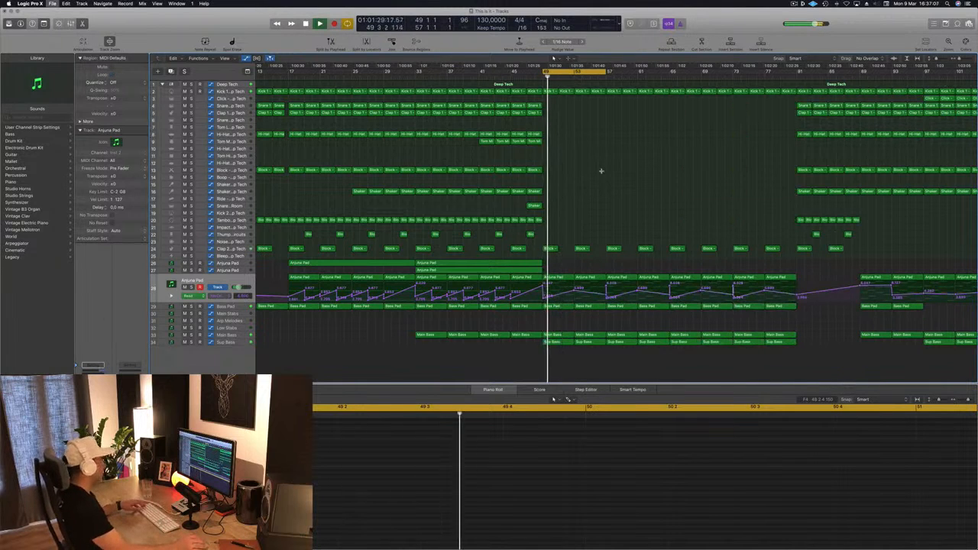
key(z)
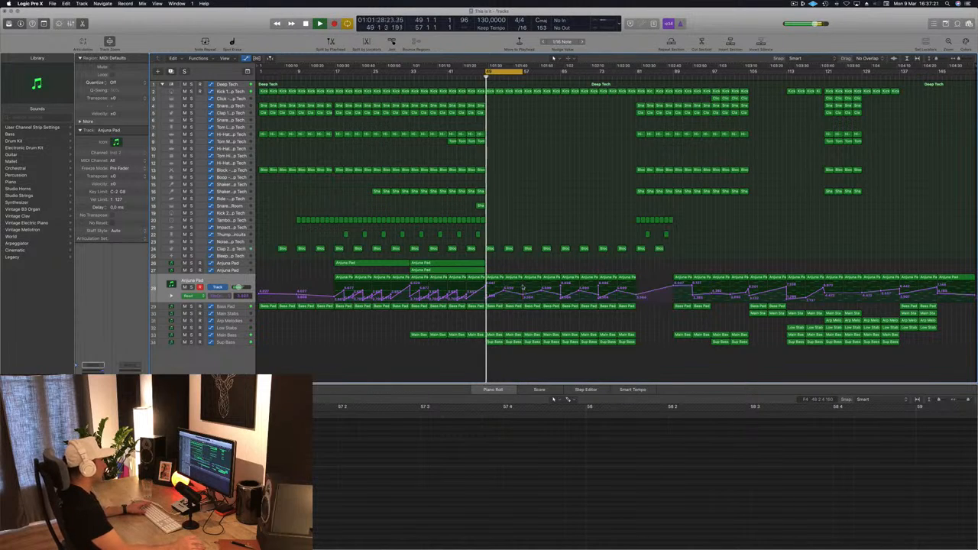
Step: Duplicate the Arp Melodies track and move its region at bar 121 to bar 49 on the new track
key(space)
key(space)
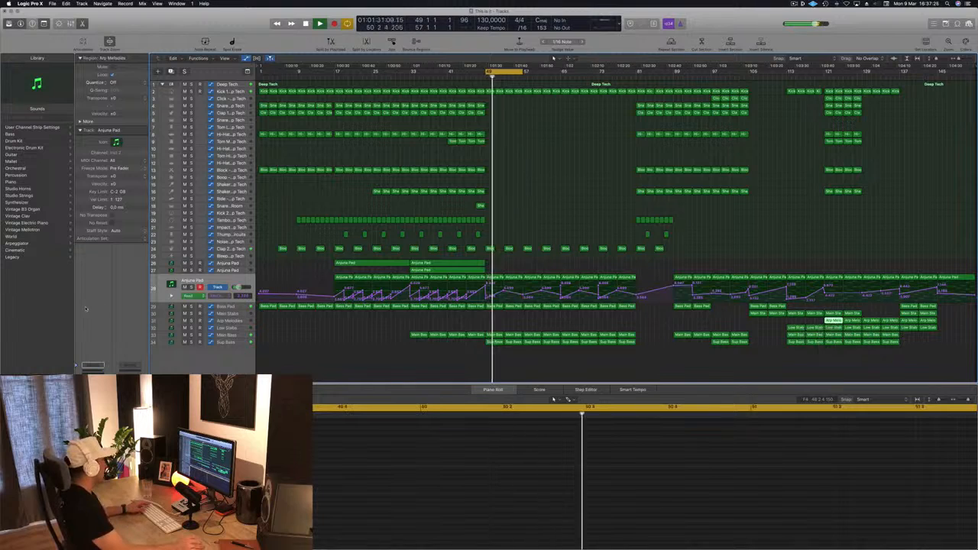
click(227, 321)
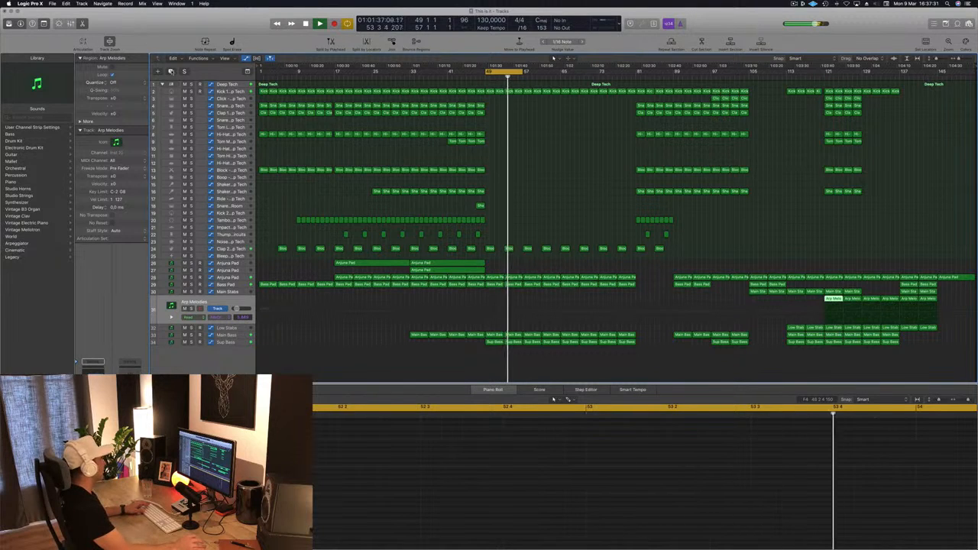
key(super+d)
drag(832, 300, 495, 312)
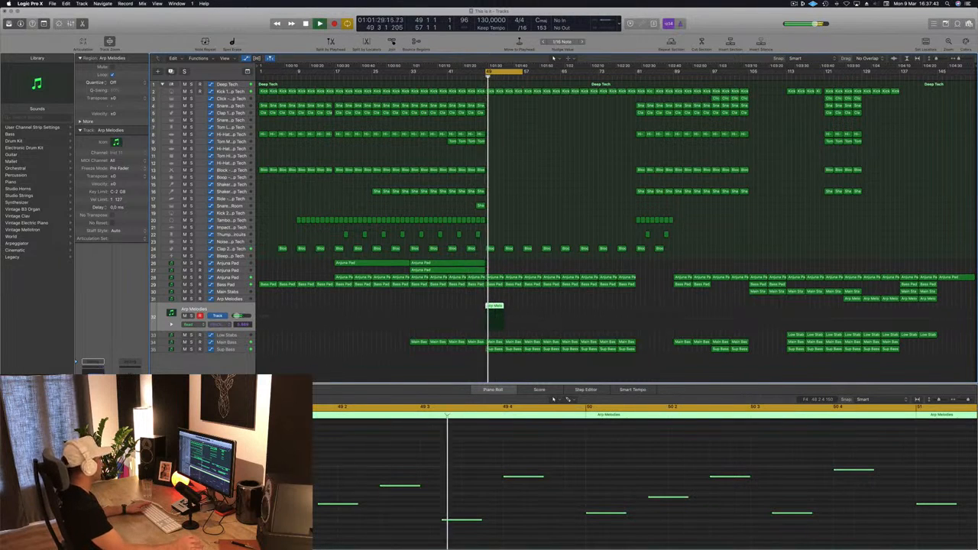
Step: Adjust the filter cutoff in the Sylenth1 synth of the new Arp Melodies track
key(v)
drag(186, 29, 723, 134)
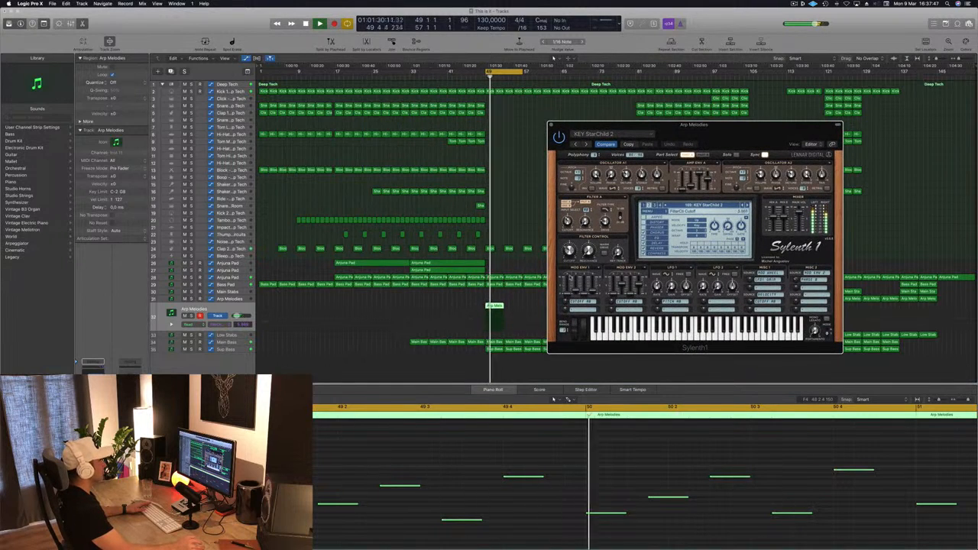
drag(717, 124, 804, 135)
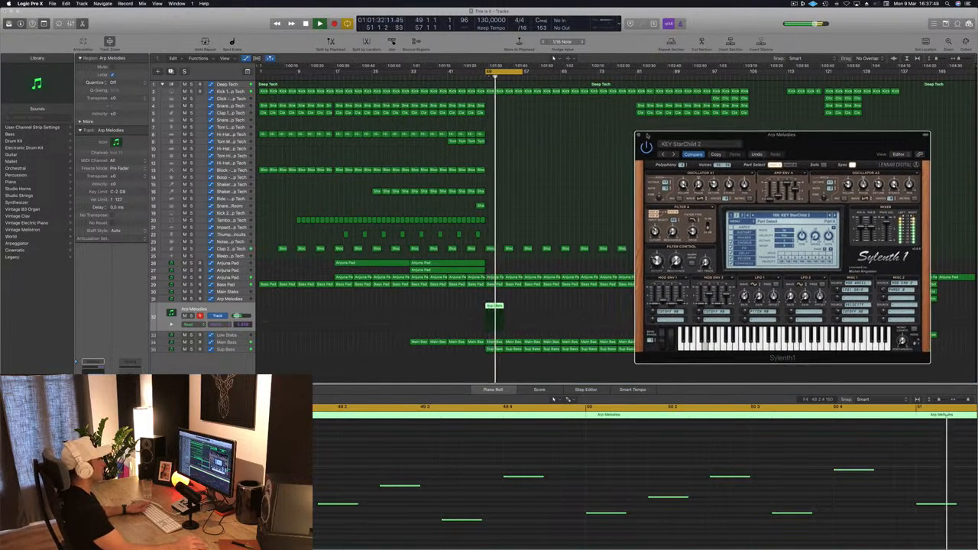
click(640, 135)
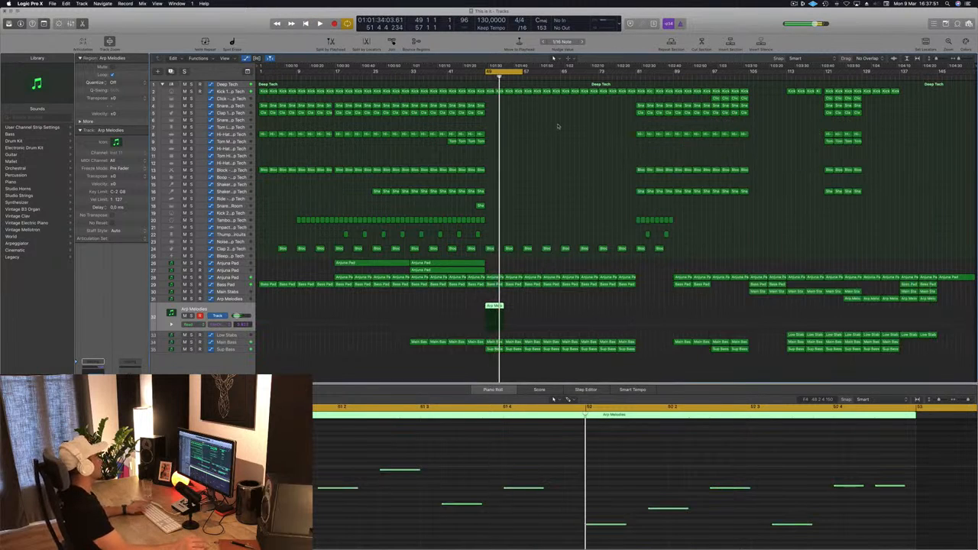
Step: Copy the Arp Melodies region at bar 49 repeatedly so the melody fills bars 49 to 81
key(space)
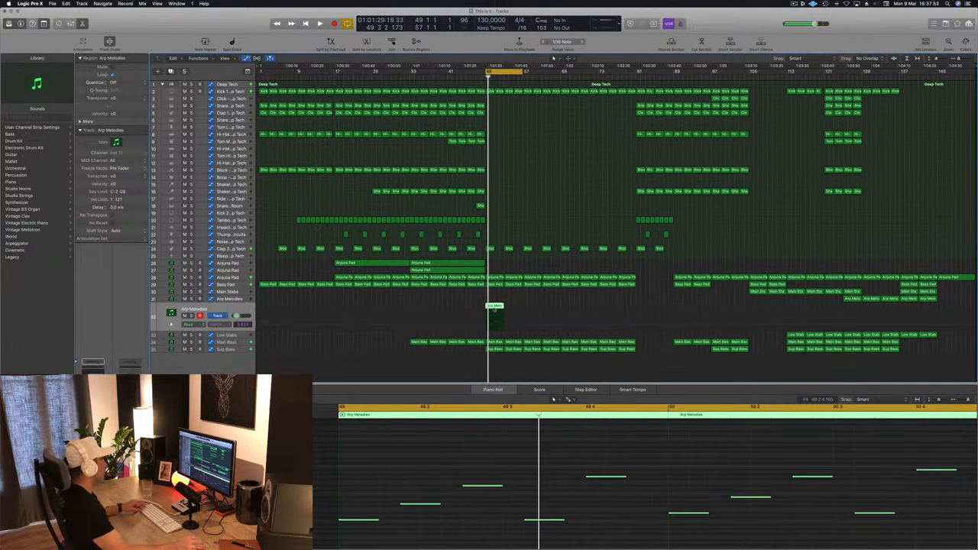
drag(493, 307, 569, 310)
shift+click(496, 308)
shift+click(493, 308)
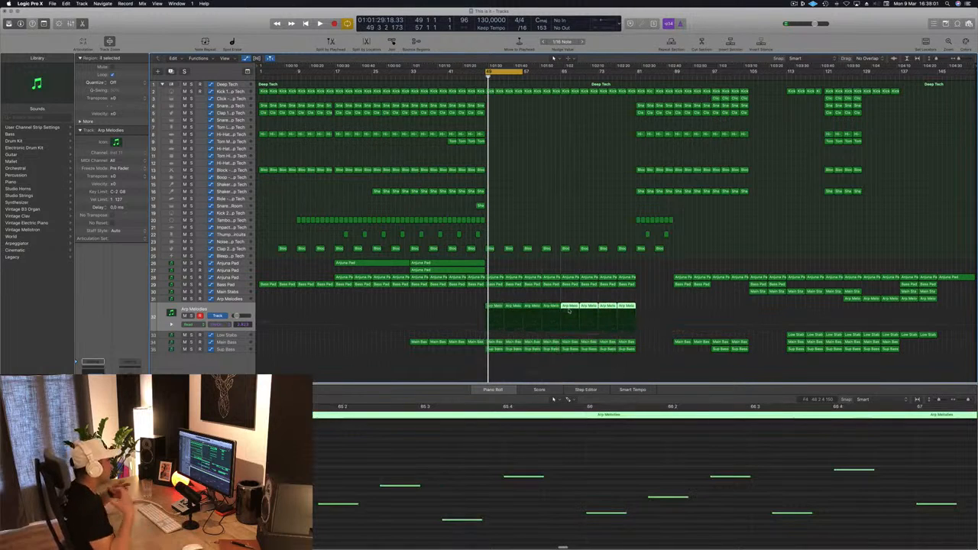
click(569, 214)
Step: Set the new Arp Melodies track to Touch automation and record a Filter A Cutoff movement from Sylenth1
key(space)
click(214, 308)
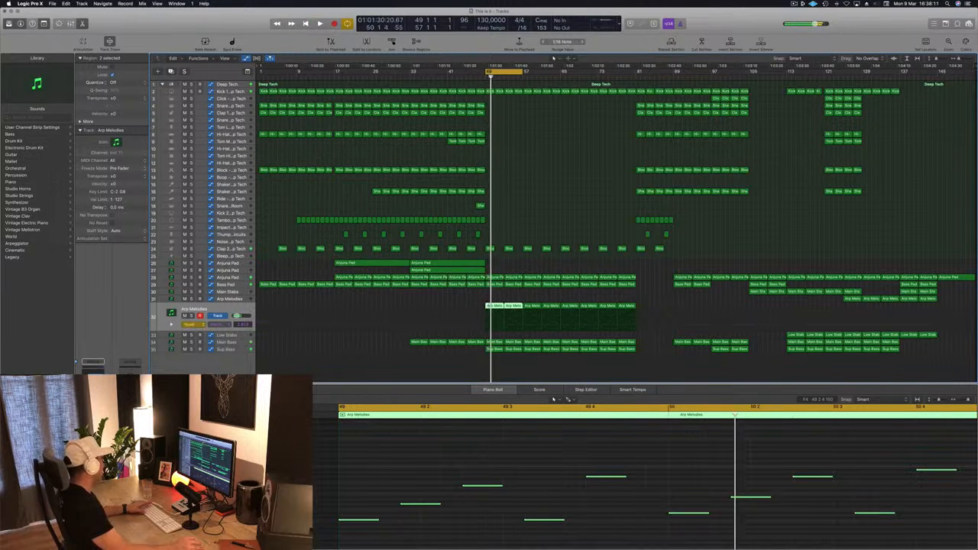
key(v)
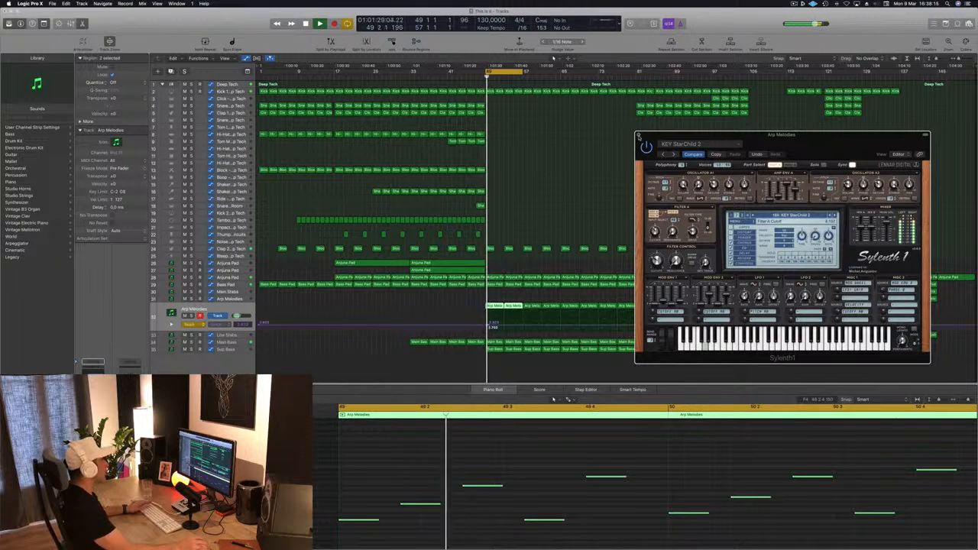
key(v)
Step: Lower the Arp Melodies cutoff automation at bar 49, return the track to Read mode, and make the curve rise to bar 57
click(498, 325)
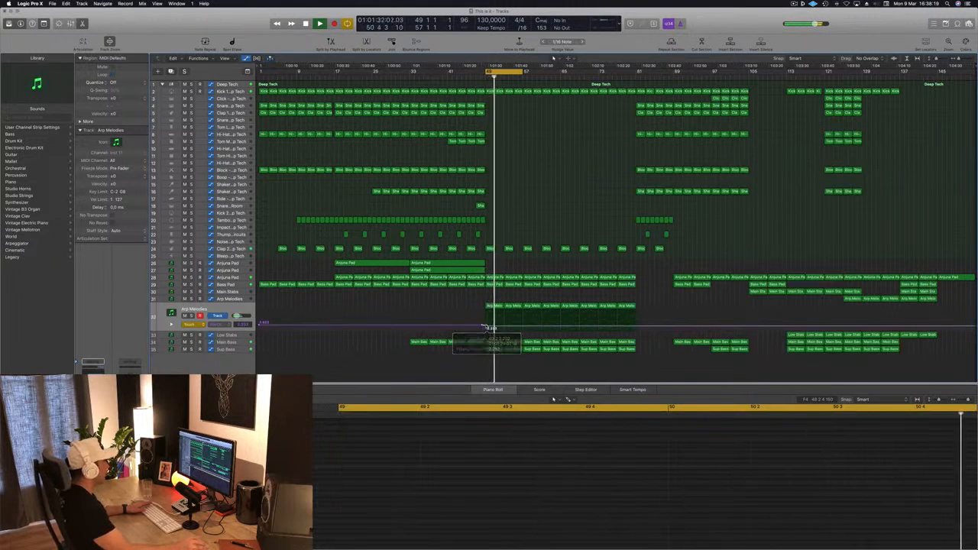
click(260, 326)
click(191, 324)
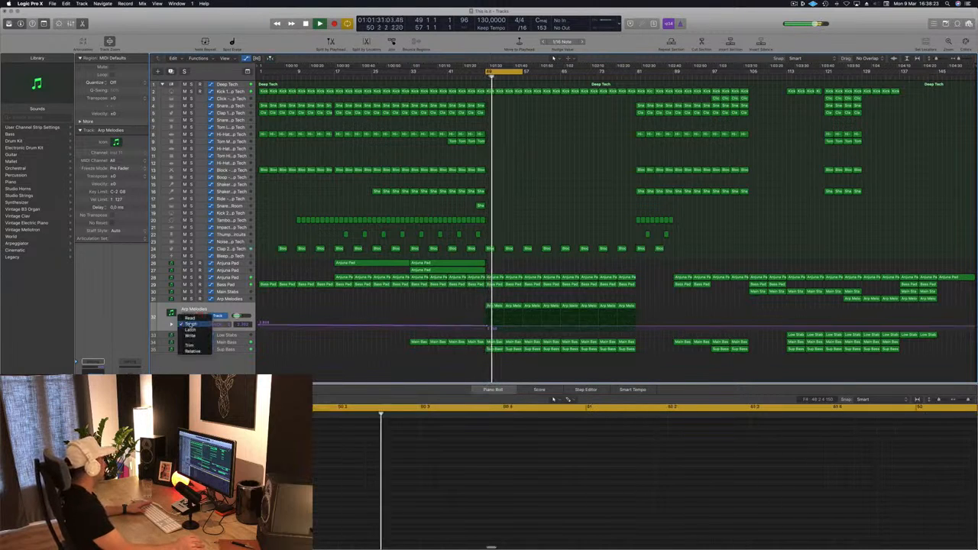
click(190, 318)
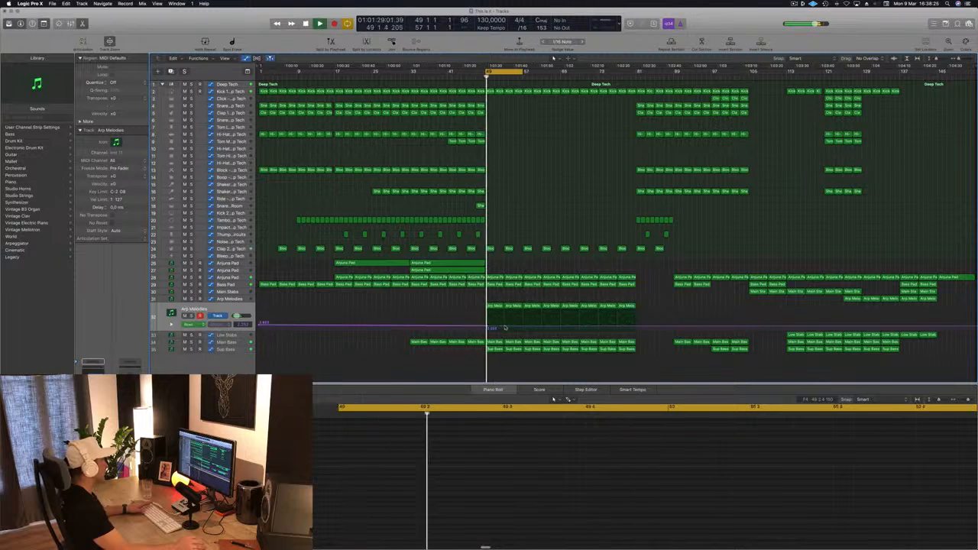
click(506, 324)
drag(505, 326, 505, 325)
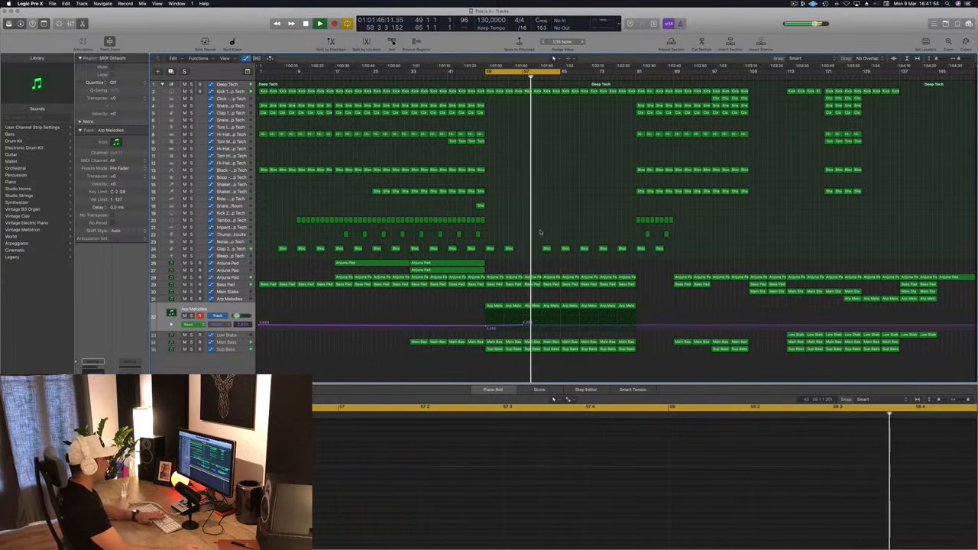
key(super+BackSpace)
click(537, 171)
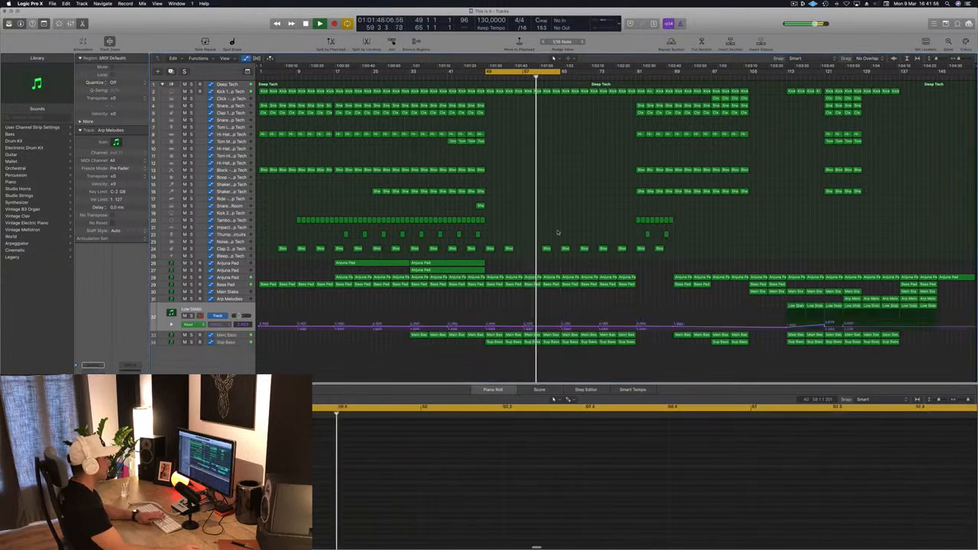
key(super+z)
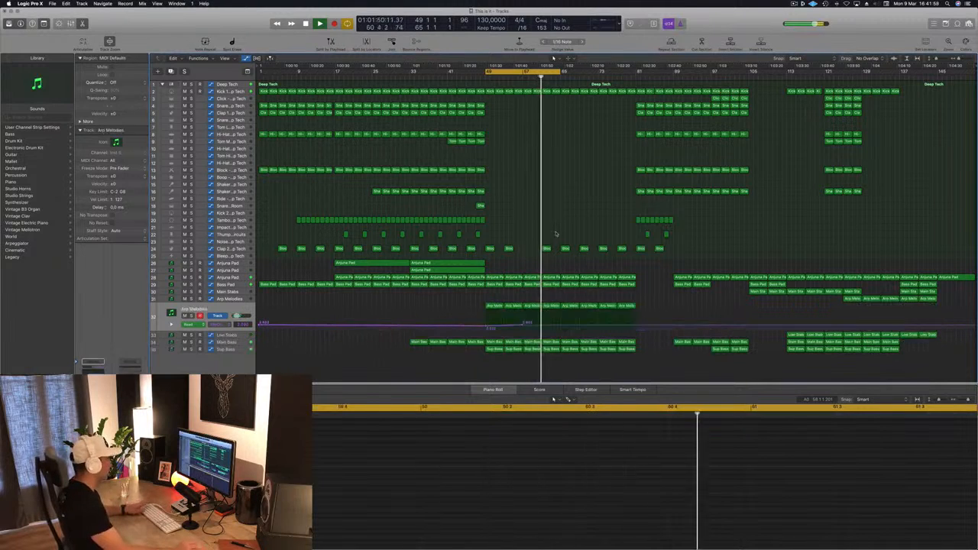
Step: Delete the claps at bars 61 and 65 and the kicks from bars 65 to 81, and extend the cycle range to bar 81
click(546, 249)
key(BackSpace)
key(Right)
key(BackSpace)
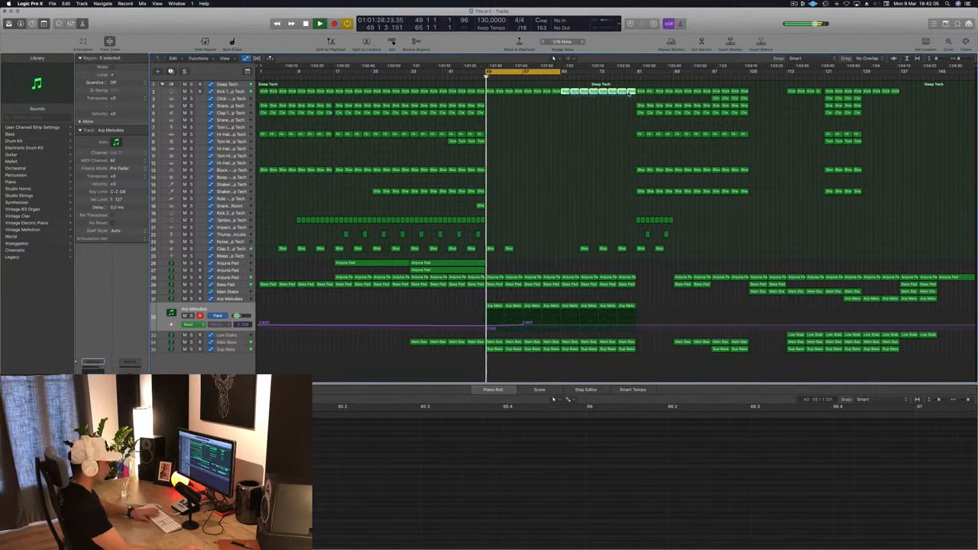
drag(563, 73, 637, 72)
Step: Copy the two long Anjuna Pad regions to bars 65 to 81 and delete the remaining clap regions before bar 81
drag(502, 264, 604, 263)
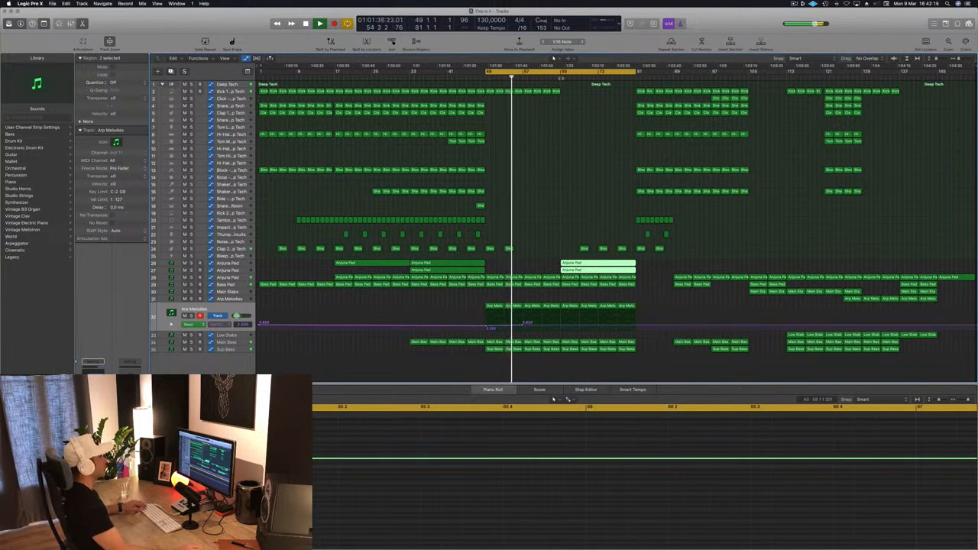
drag(586, 239, 622, 249)
key(Delete)
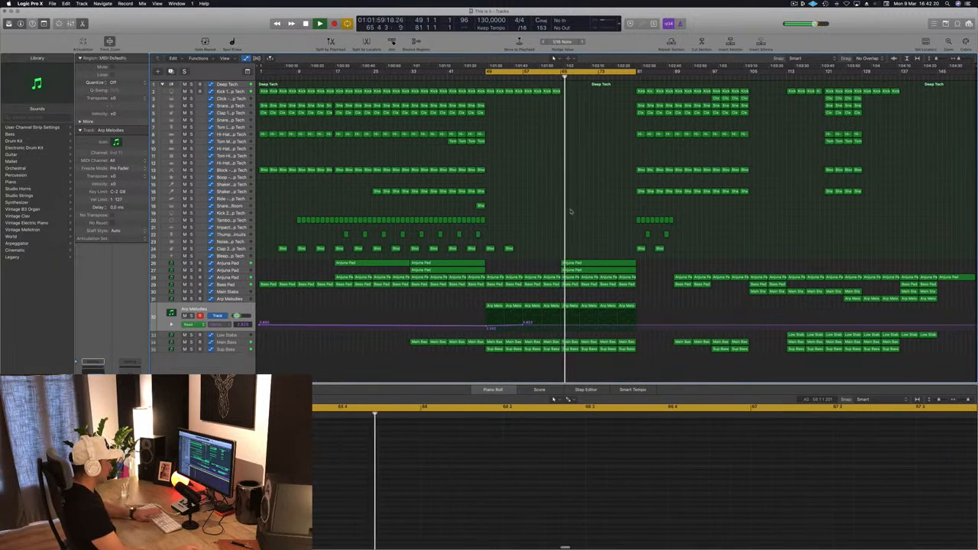
Step: Add an Arp Melodies cutoff automation point at bar 65 and lower it to about 1.68
click(560, 326)
drag(560, 327, 560, 328)
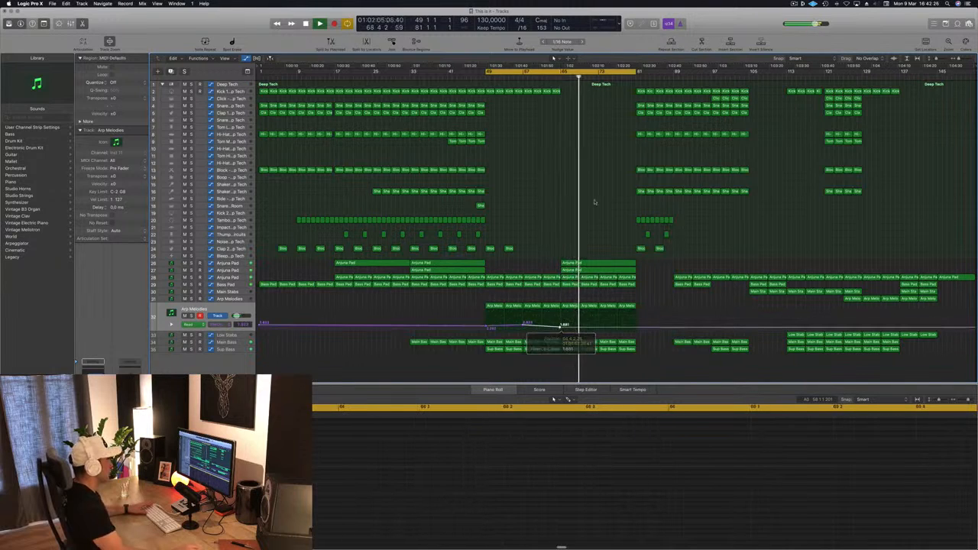
click(551, 76)
key(space)
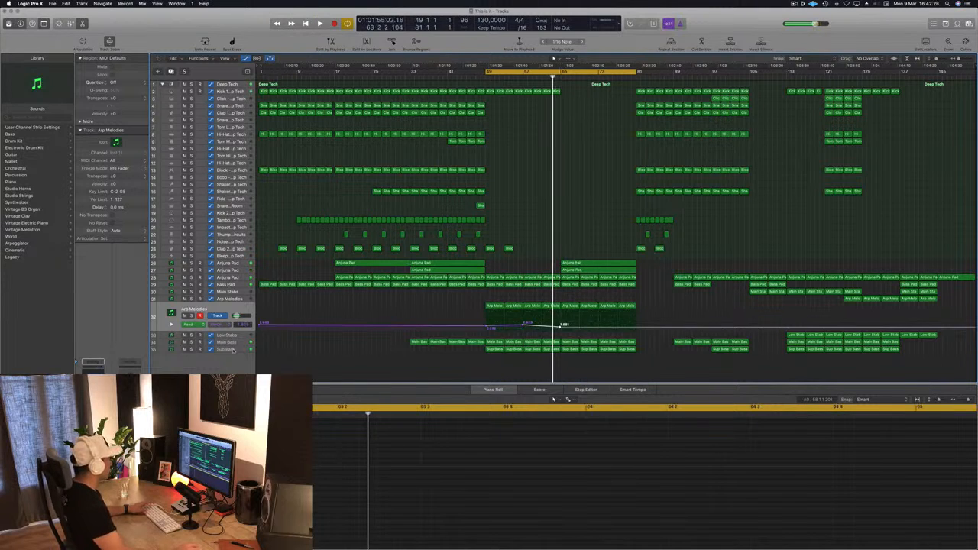
Step: Lower the Main Bass cutoff automation at bar 65 so the curve rises gently towards bar 73
click(233, 350)
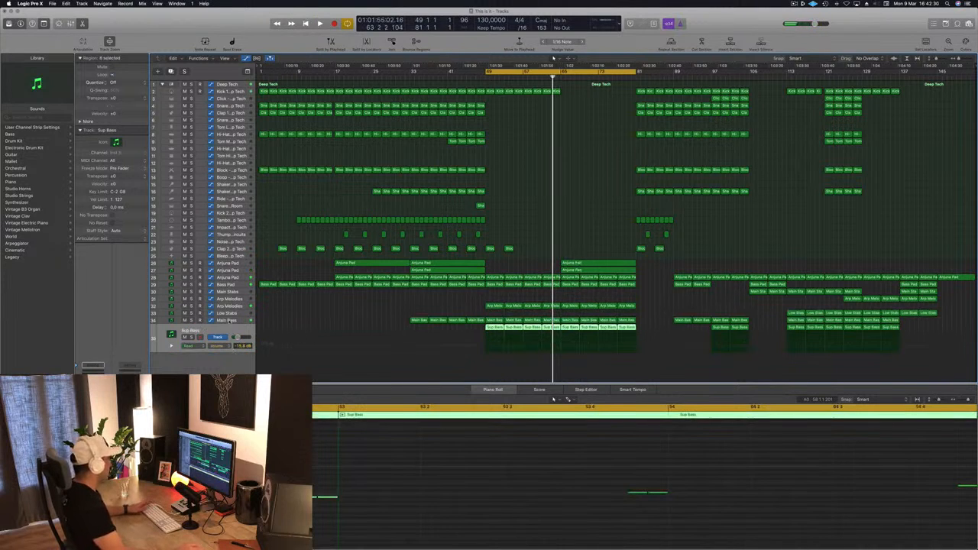
click(230, 320)
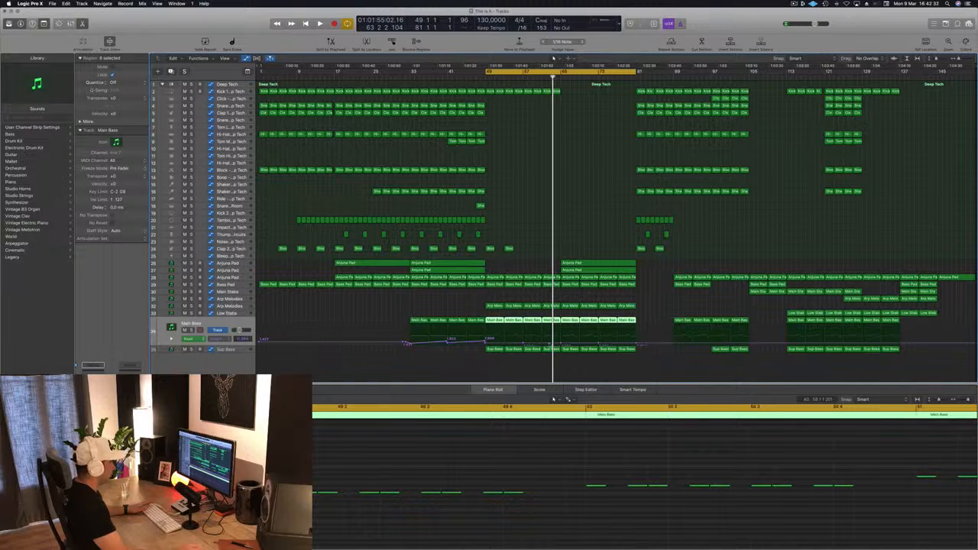
click(560, 344)
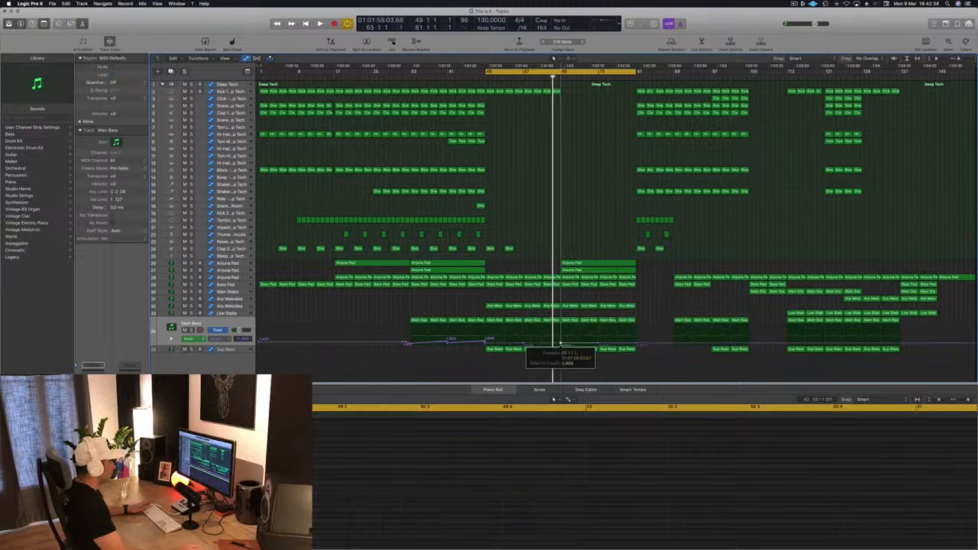
drag(560, 343, 560, 346)
key(space)
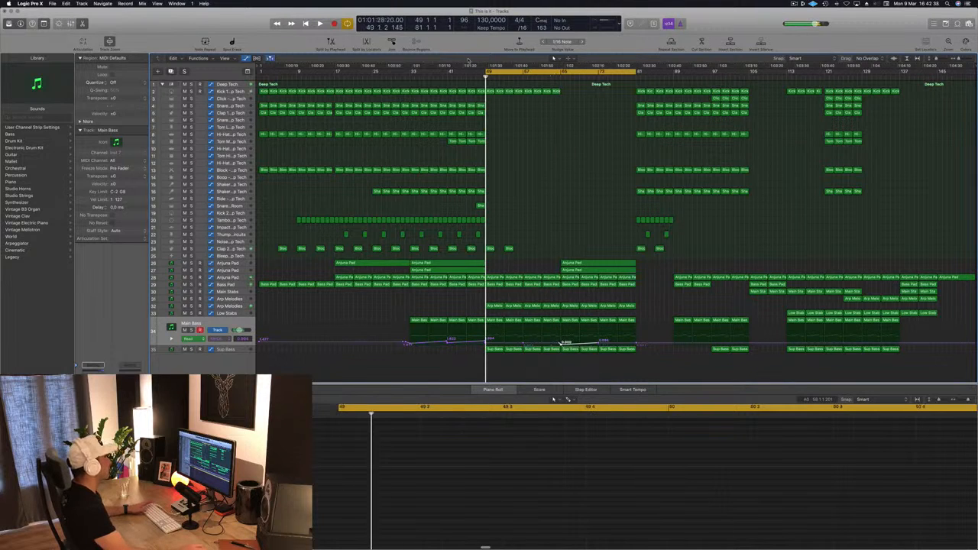
Step: Narrow the cycle range to bars 65 to 81 and delete the Main Bass regions between bars 65 and 73
drag(489, 72, 560, 86)
key(space)
key(space)
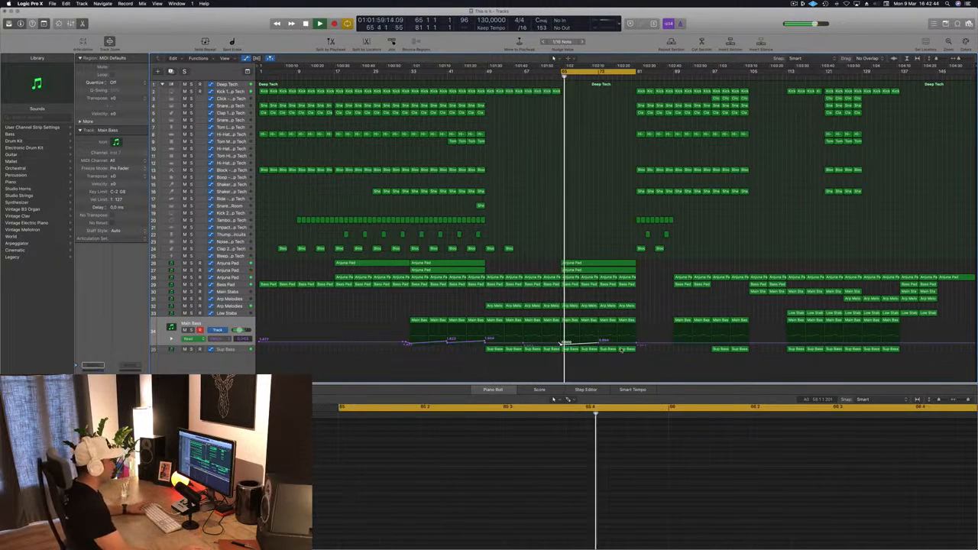
click(571, 320)
key(Delete)
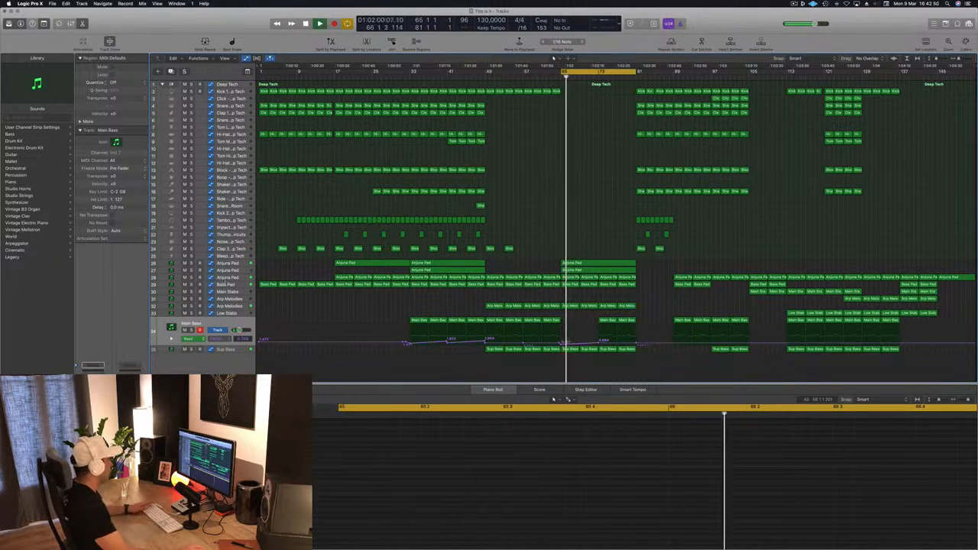
Step: Lower the Anjuna Pad automation point at bar 65 and delete the Sub Bass regions from bars 65 to 81
click(231, 280)
key(space)
key(space)
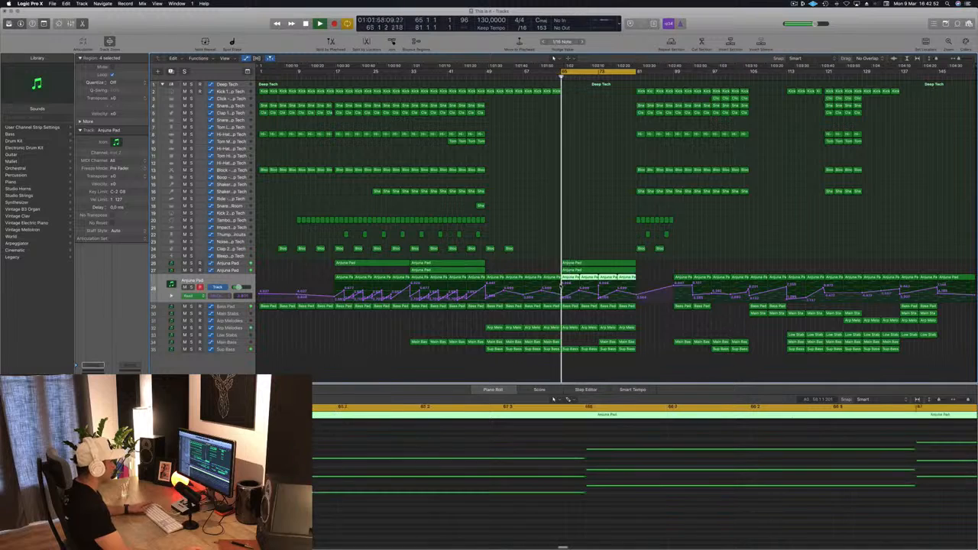
click(563, 296)
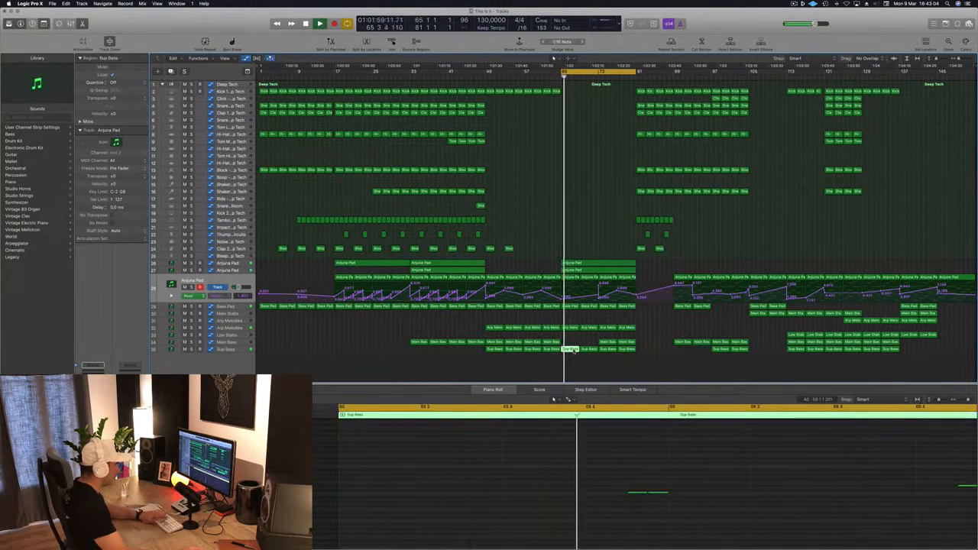
drag(633, 357, 633, 356)
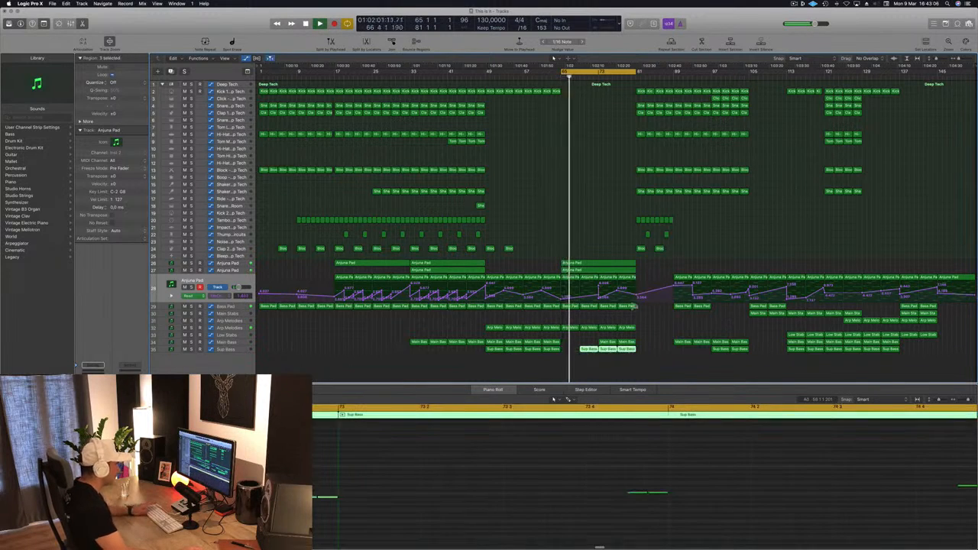
click(631, 314)
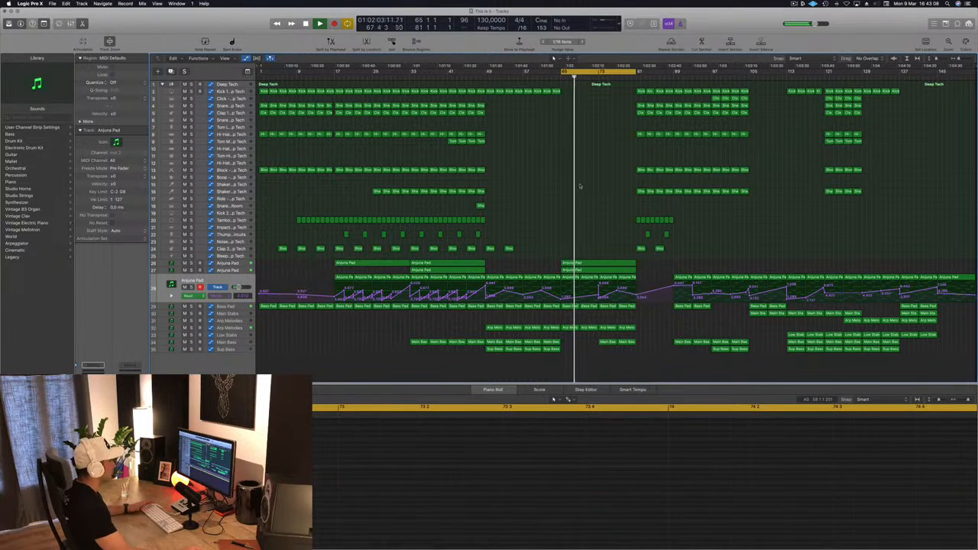
Step: Lower the Anjuna Pad automation peak at bar 73 and replay the loop from bar 65
click(225, 271)
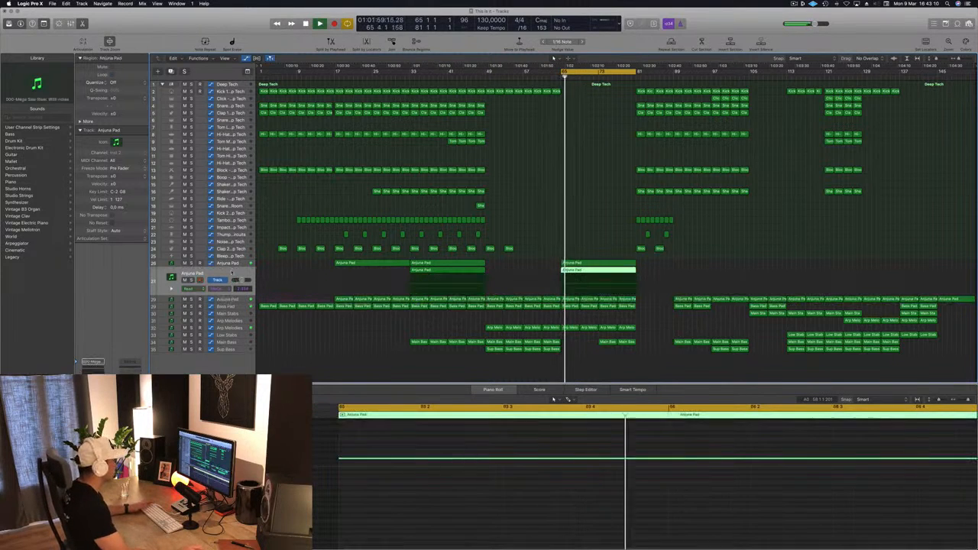
click(228, 300)
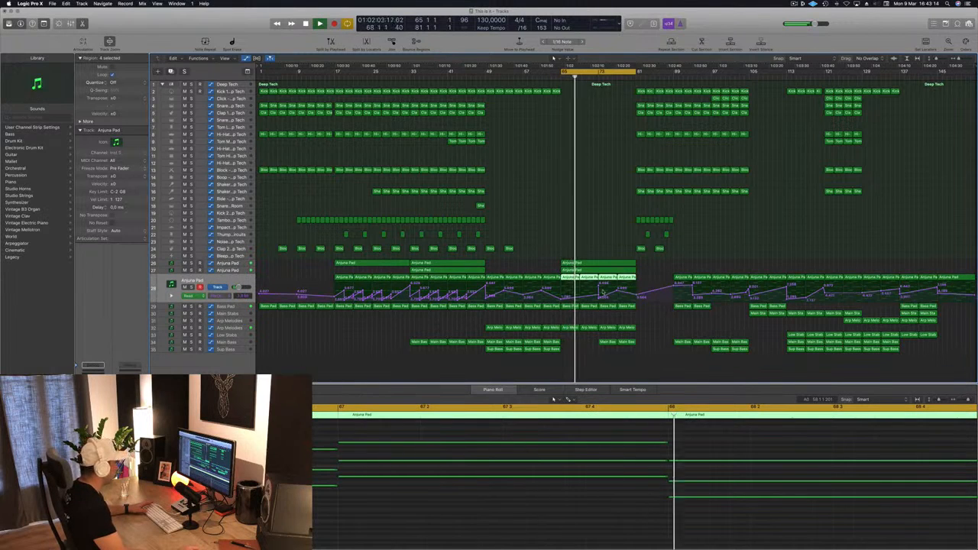
click(600, 288)
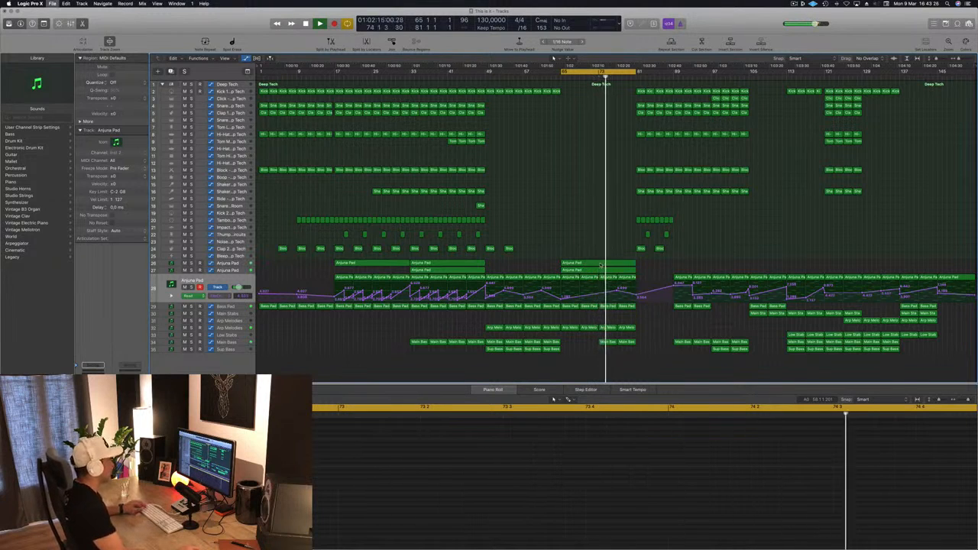
key(Return)
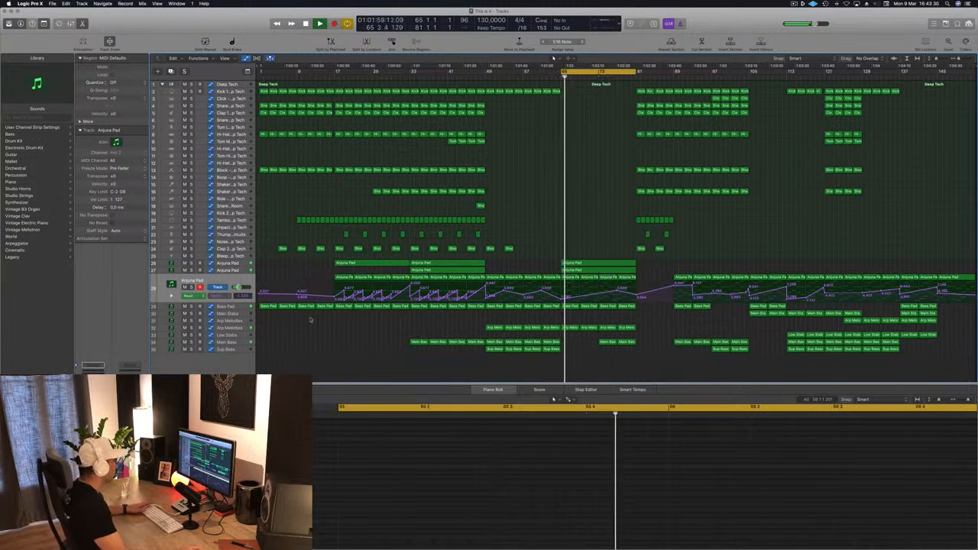
Step: Shape the Arp Melodies automation to dip at bar 65 and rise through bar 73 to a higher point at bar 81
click(251, 328)
click(564, 329)
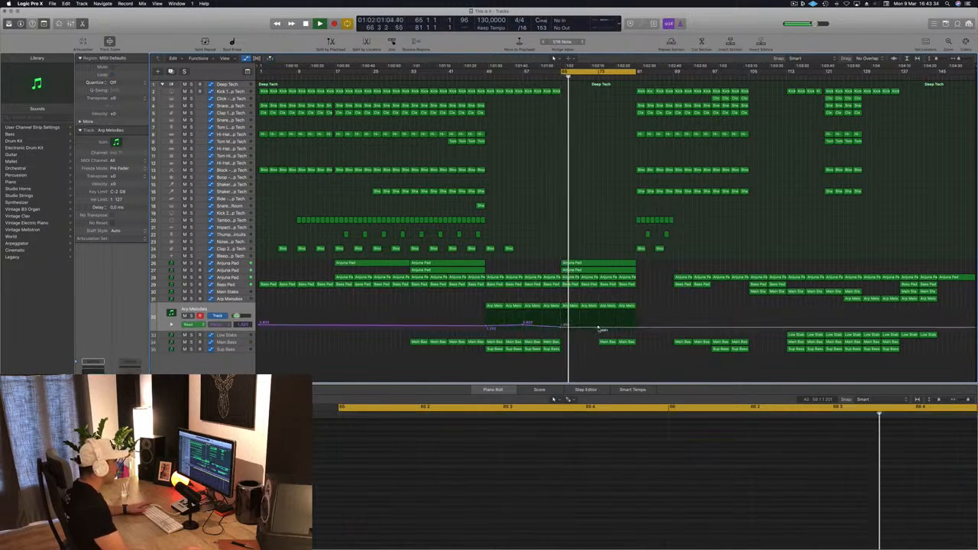
drag(599, 329, 599, 326)
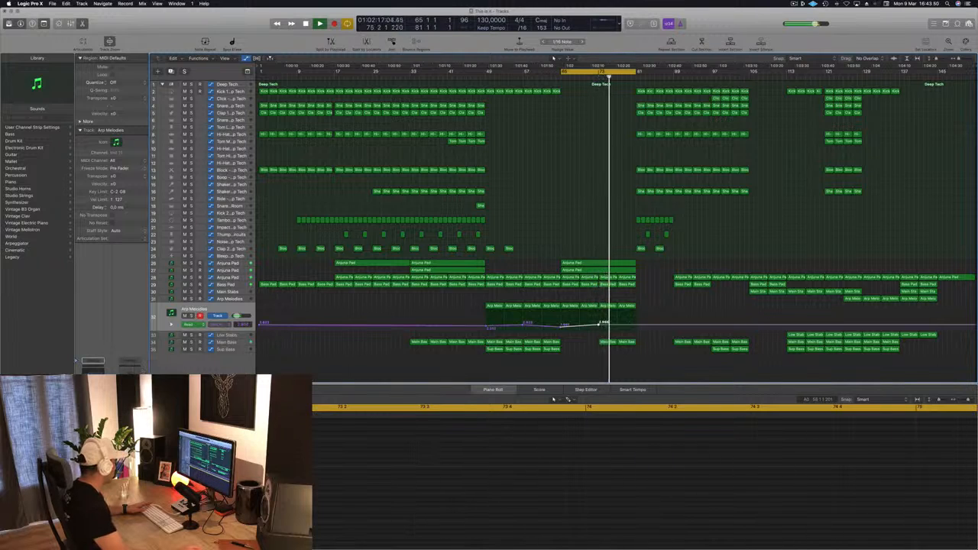
key(space)
key(space)
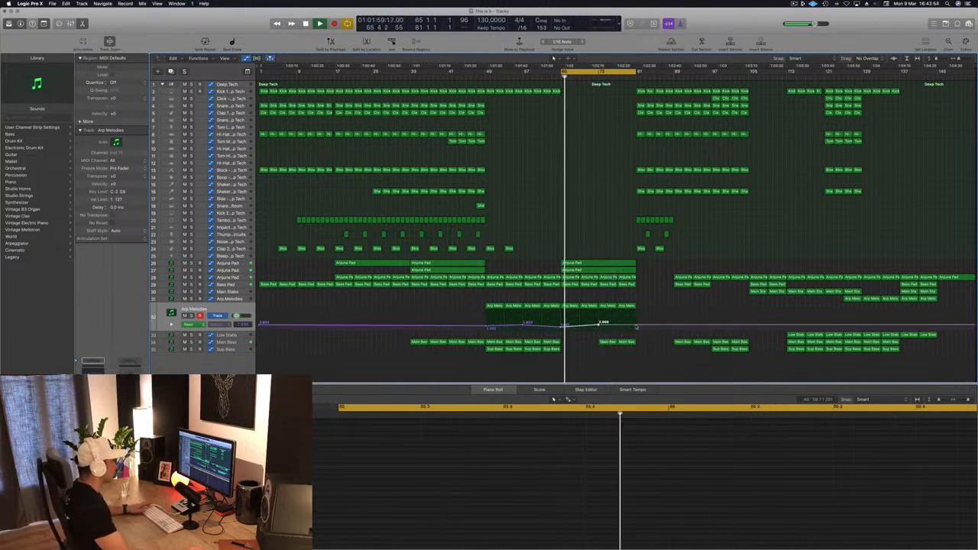
click(636, 323)
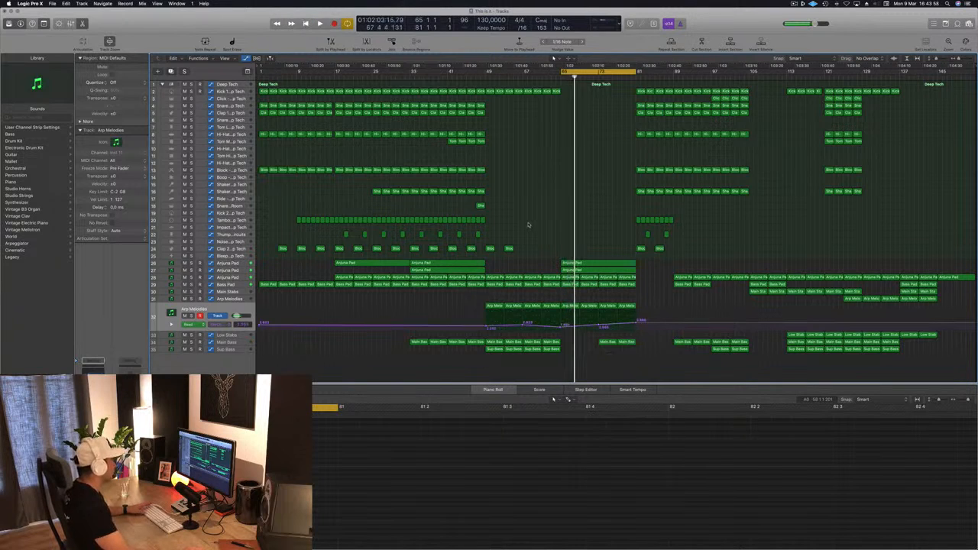
Step: Try placing a copy of the Thump track's last region before bar 49 at bar 65
key(space)
drag(477, 235, 562, 235)
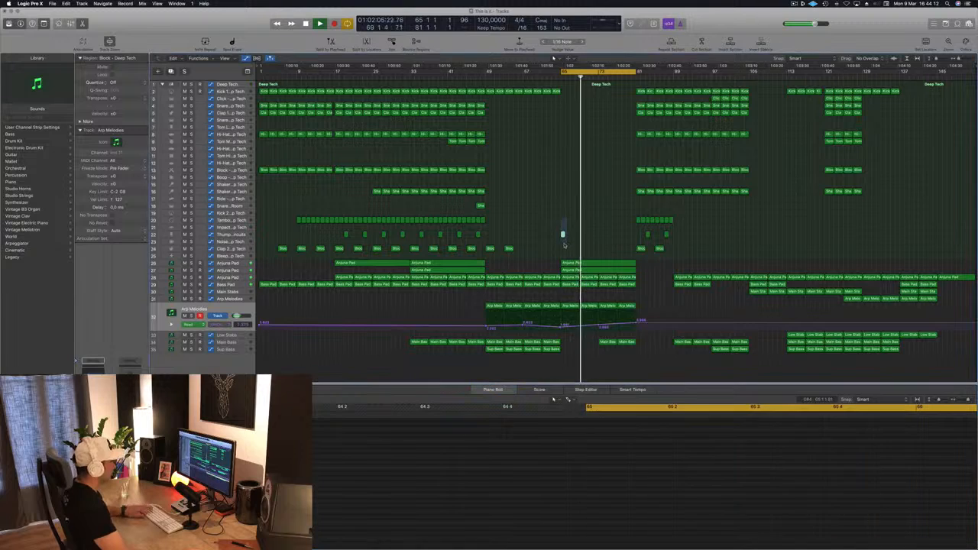
click(554, 177)
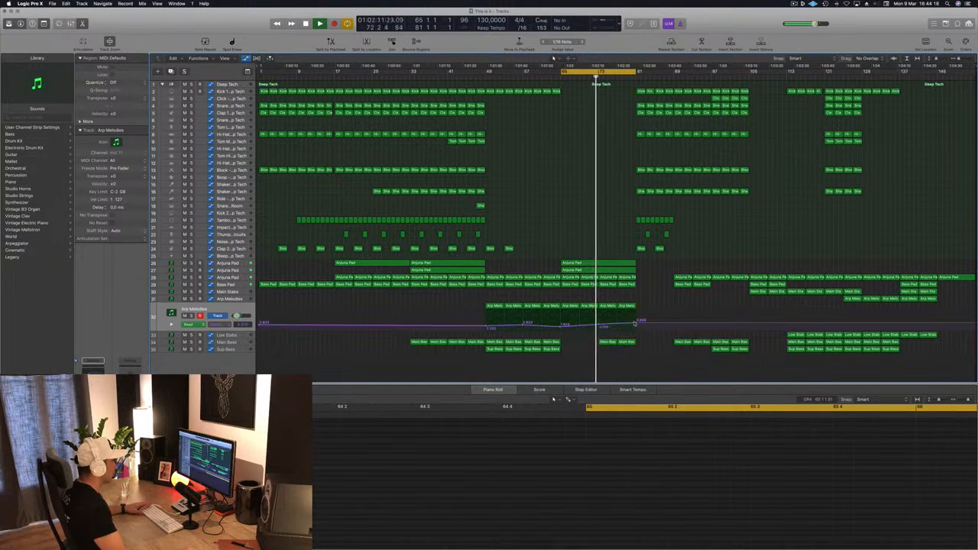
Step: Raise the Arp Melodies automation point at bar 81 for a steeper climb
drag(638, 323, 636, 321)
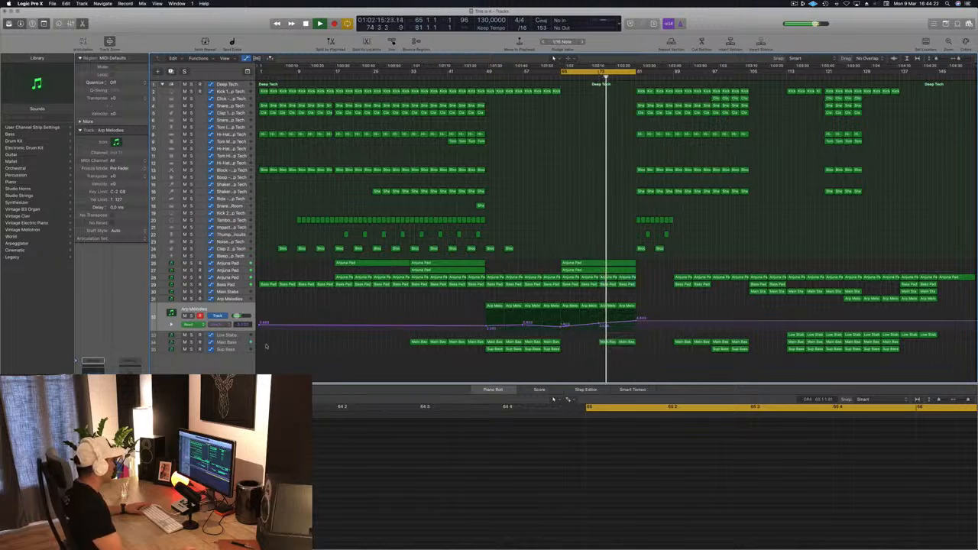
Step: Shape the Main Bass cutoff automation with a point near bar 77 and a steeper rise up to bar 81
click(632, 342)
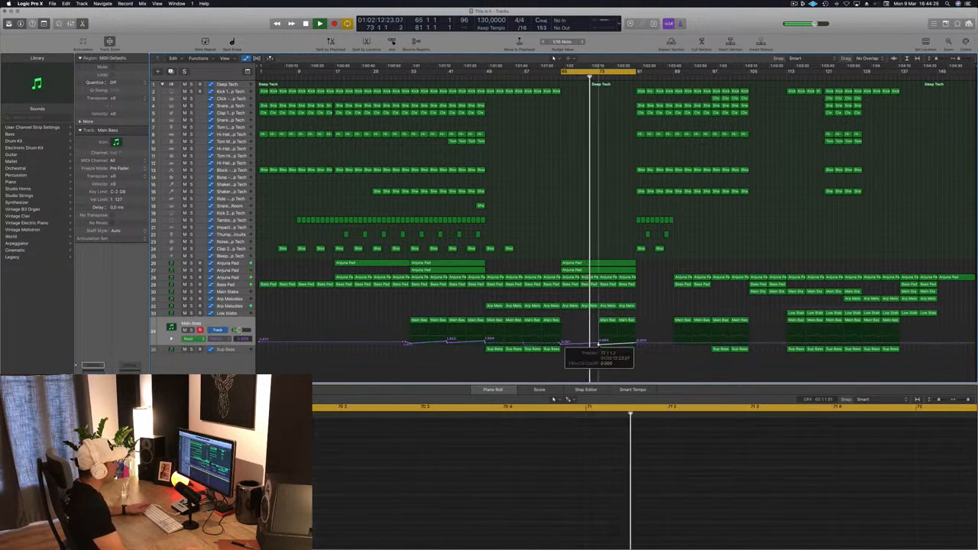
scroll(599, 345, up, 4)
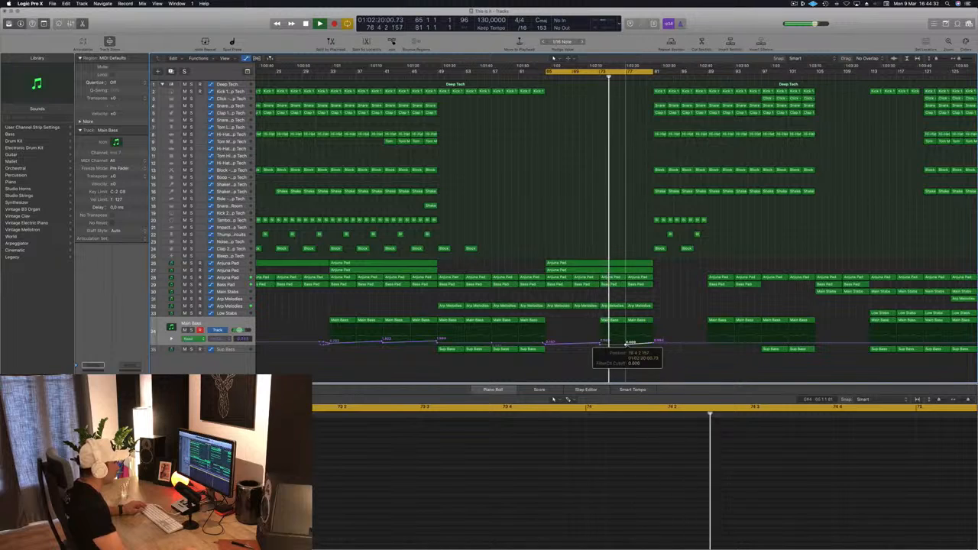
drag(653, 346, 641, 341)
key(super+Left)
key(super+Left)
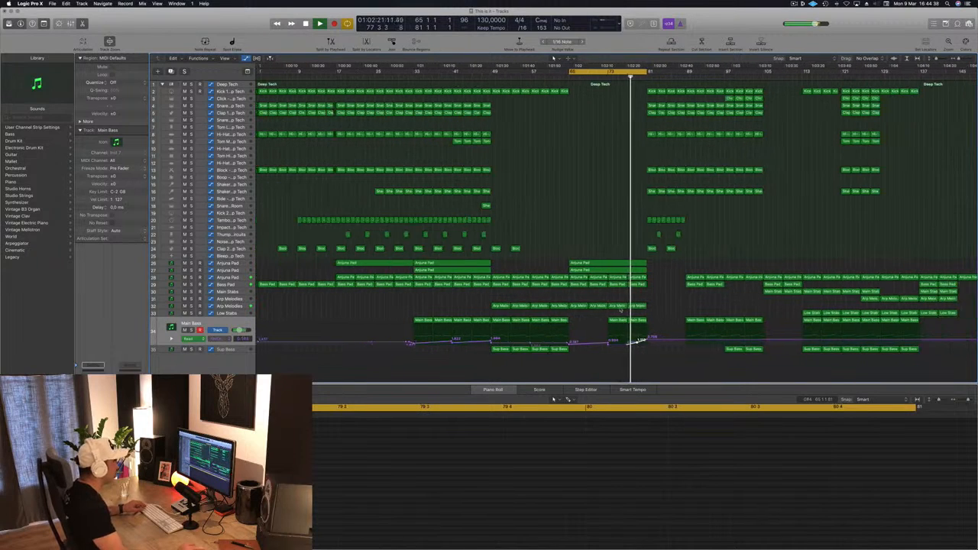
scroll(627, 229, right, 1)
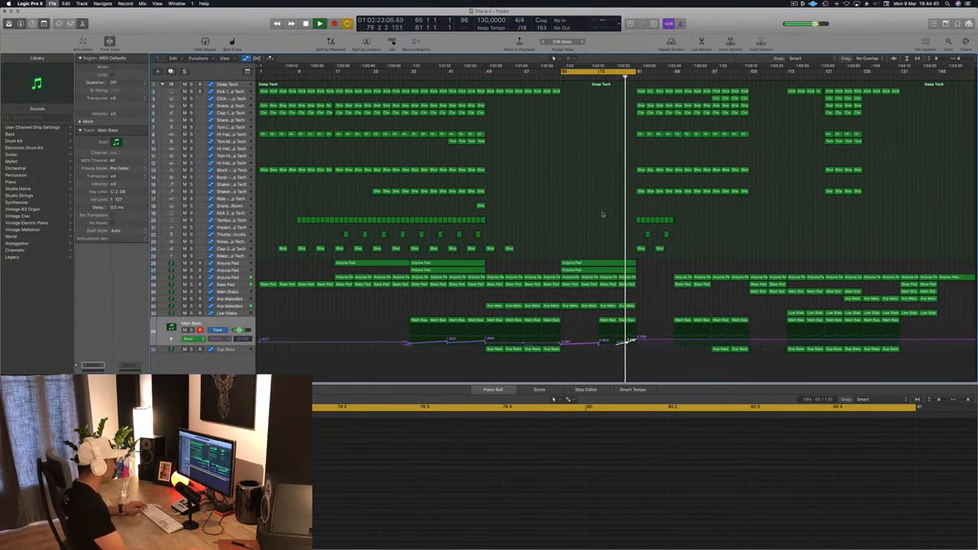
key(super+Right)
scroll(592, 214, down, 6)
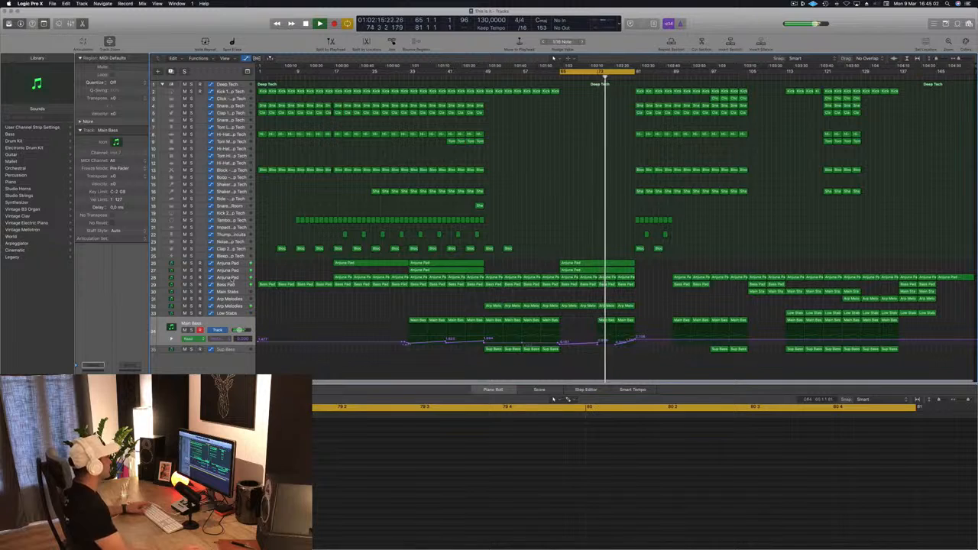
Step: Add an Anjuna Pad automation peak just before bar 81 that drops back down at bar 81
key(Up)
key(Up)
key(Up)
key(Up)
key(Up)
key(Up)
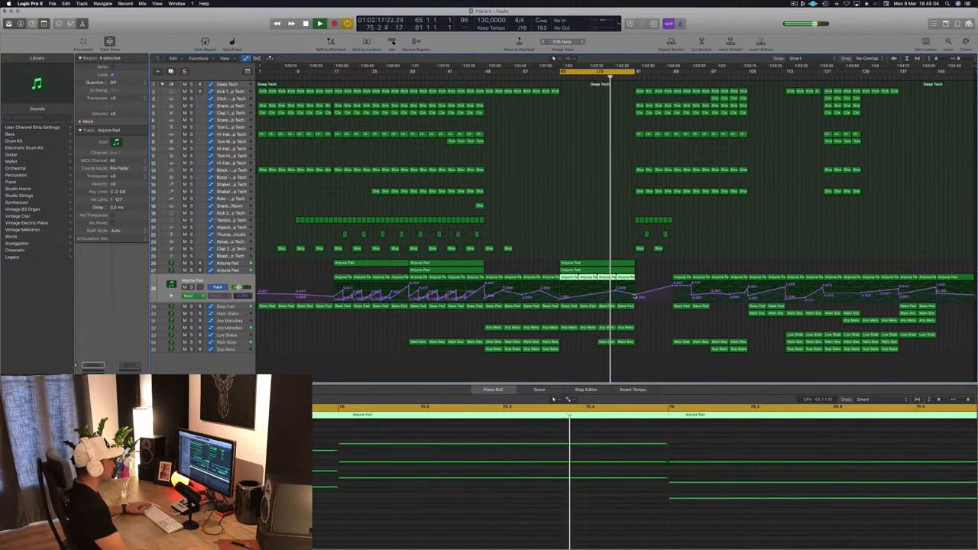
click(637, 295)
drag(637, 294, 632, 282)
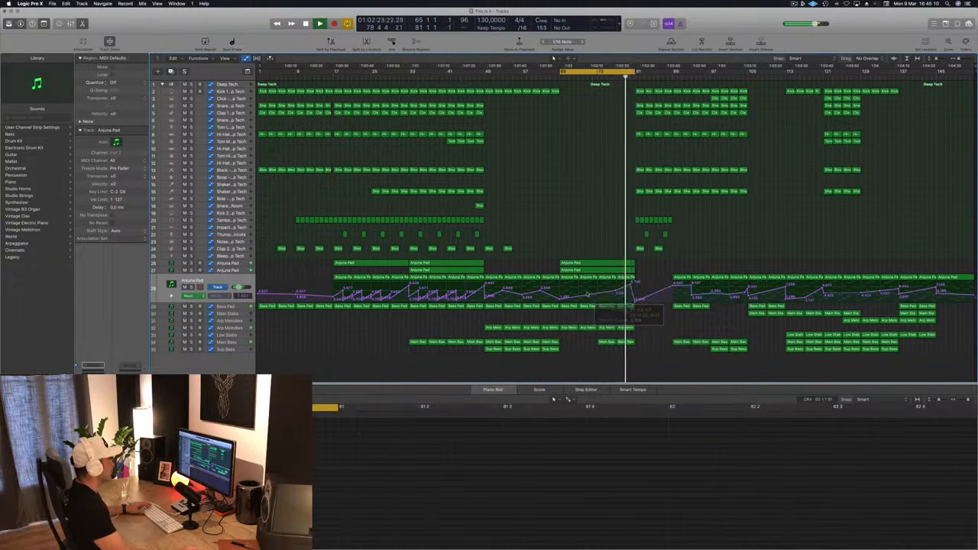
Step: Shape the Bass Pad automation to dip at bar 65, climb to a peak just before bar 81 and drop at bar 81
click(239, 307)
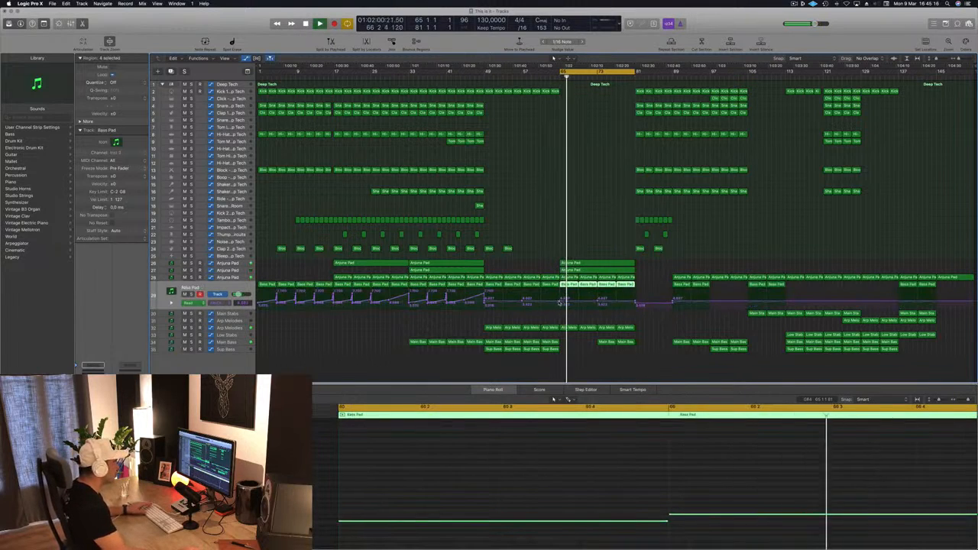
click(560, 302)
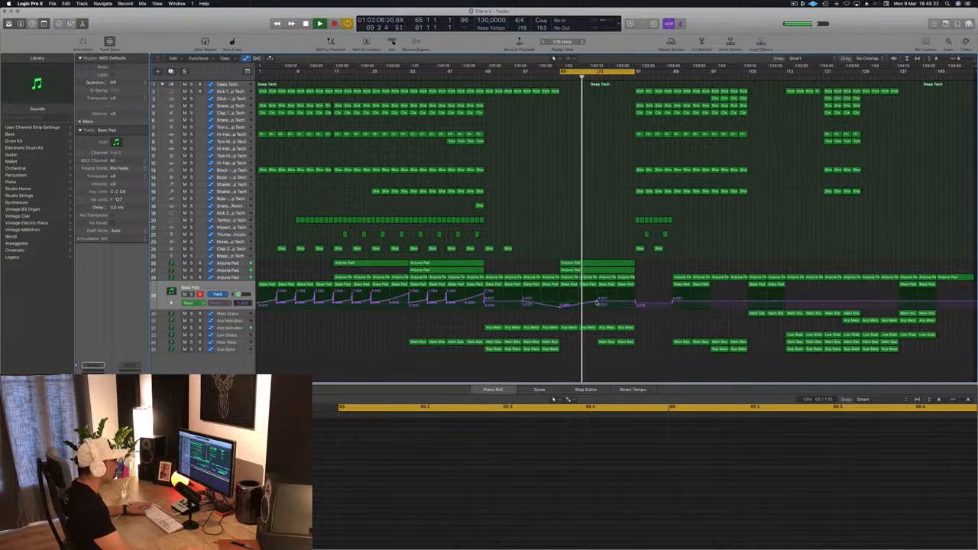
click(597, 303)
drag(635, 304, 636, 296)
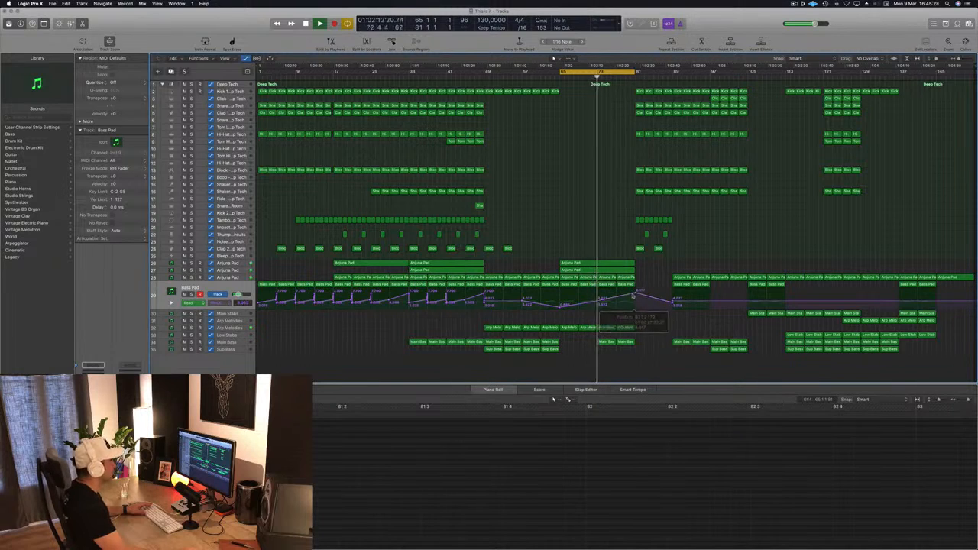
click(635, 304)
drag(635, 303, 632, 291)
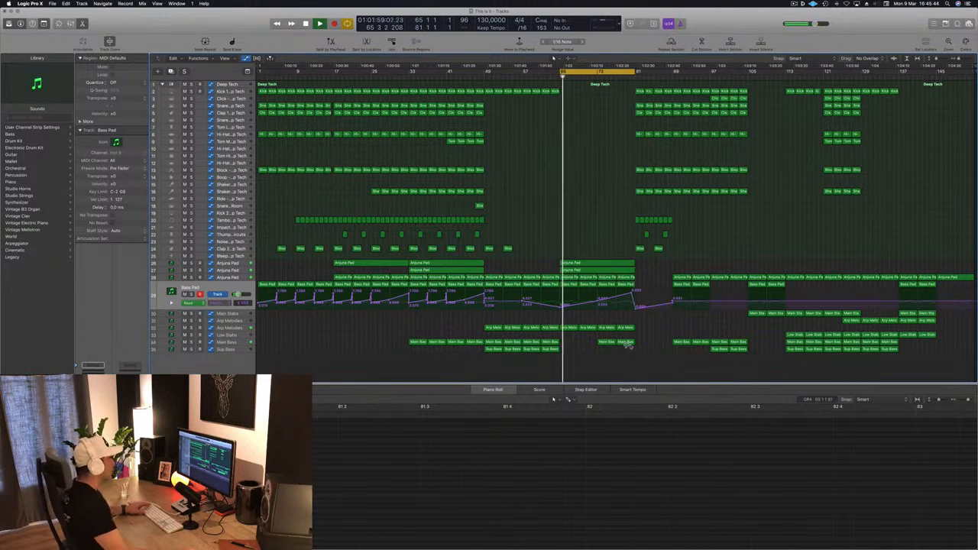
Step: Split off the short end of the last Main Bass region just before bar 81 and delete it
key(super+Right)
key(super+Right)
key(super+Right)
key(super+Right)
key(super+Right)
key(super+Right)
key(super+Right)
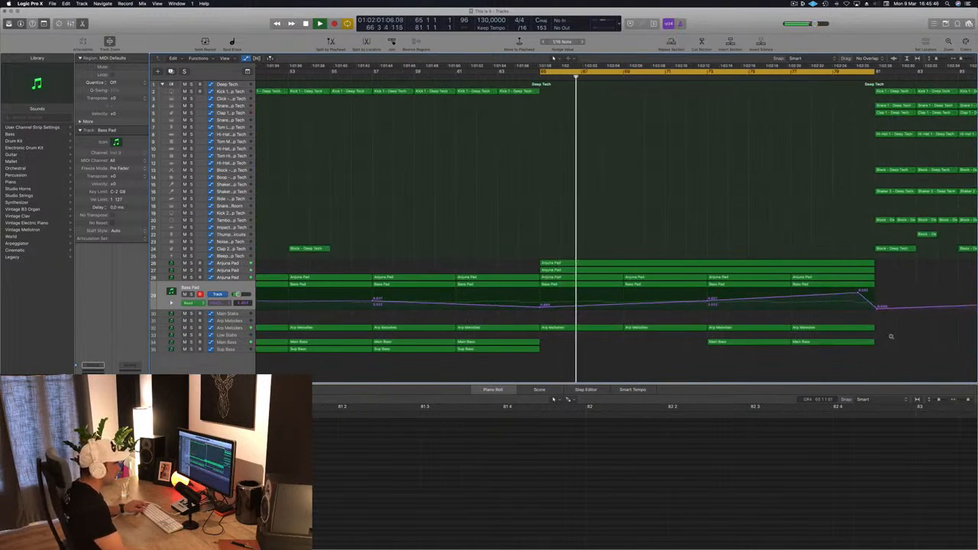
key(super+Left)
click(813, 342)
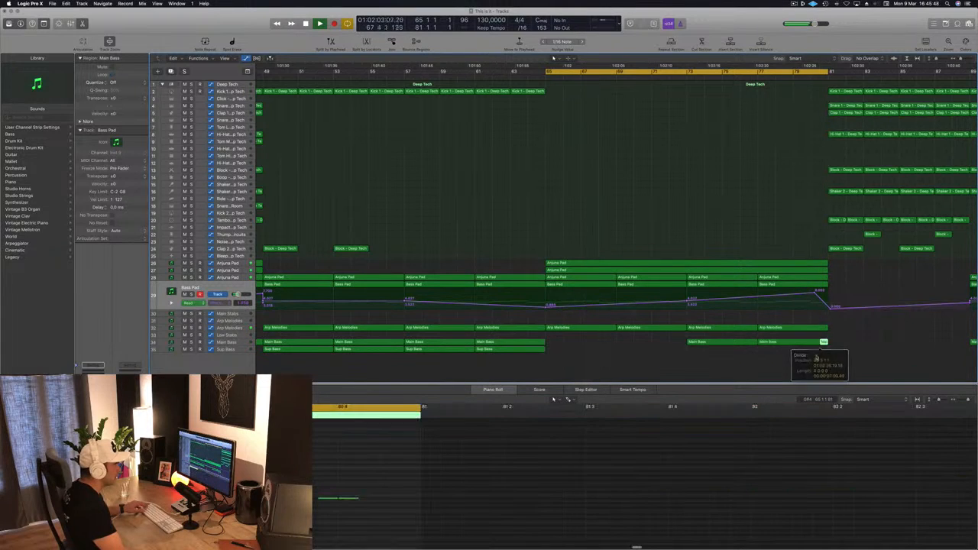
key(Delete)
Step: Copy the Kick 1 region at bar 81 back to bar 79
scroll(778, 208, left, 4)
key(super+Left)
key(super+Left)
key(super+Left)
key(super+Left)
key(super+Left)
click(757, 91)
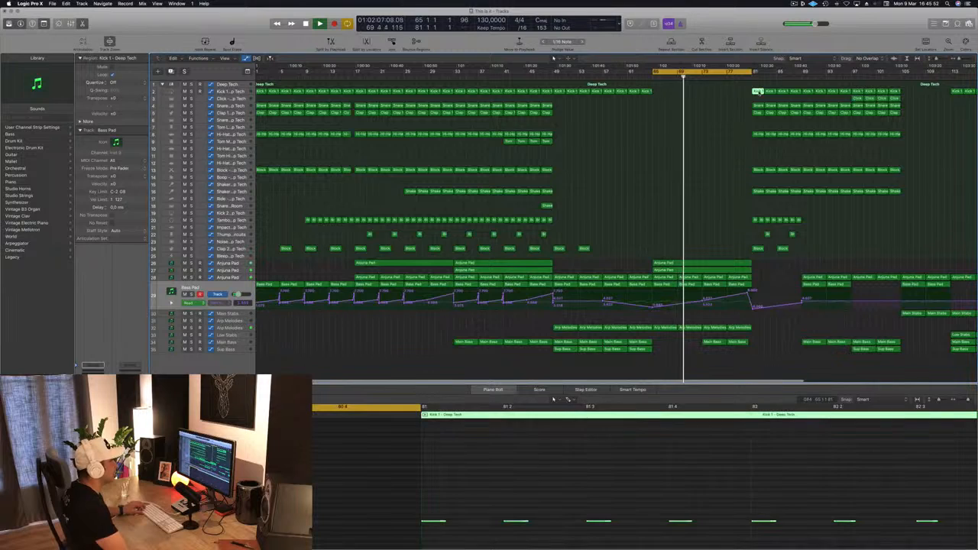
click(745, 91)
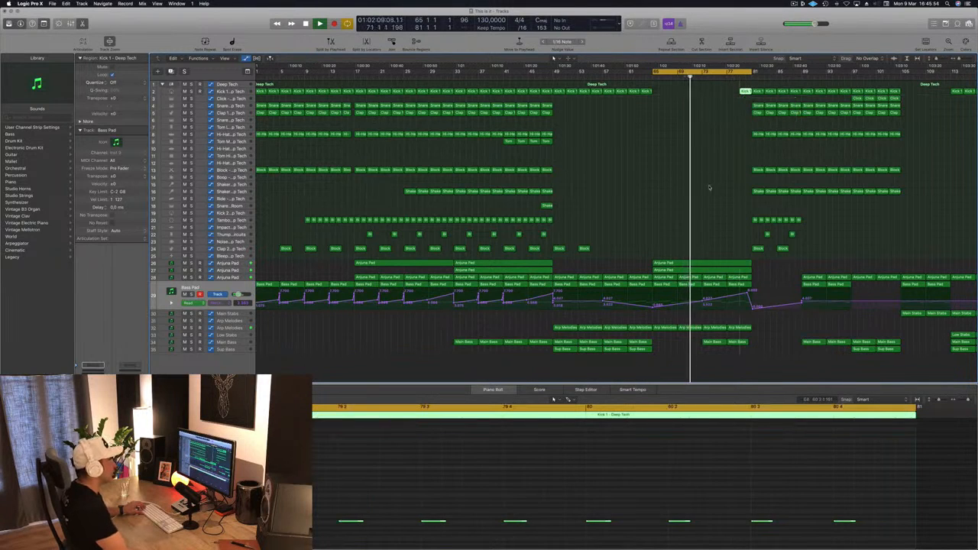
Step: Edit the groups of kick notes inside the Kick 1 region between bars 79 and 81
scroll(535, 503, down, 2)
scroll(497, 501, left, 2)
drag(360, 509, 839, 538)
drag(367, 524, 396, 528)
drag(602, 509, 818, 524)
drag(603, 523, 614, 526)
click(682, 222)
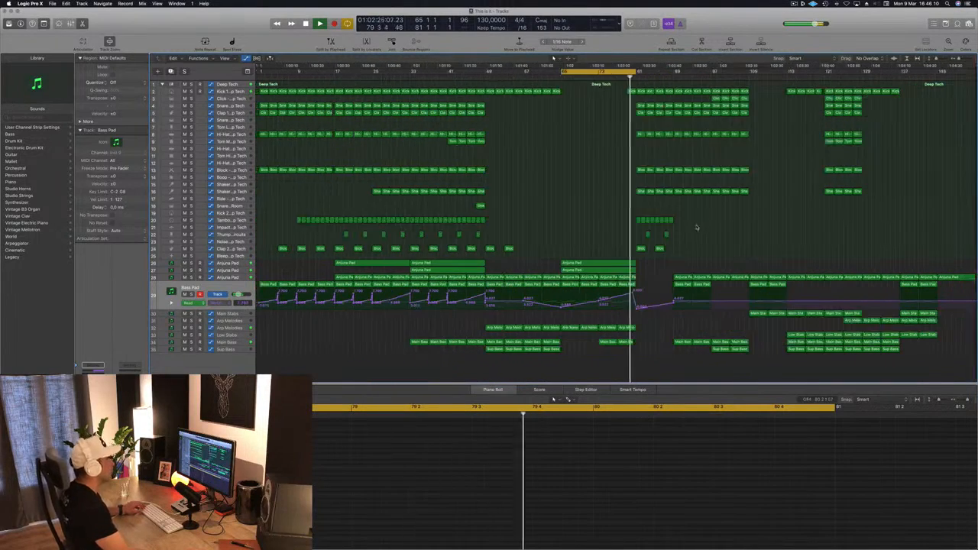
Step: Play back the kick lead-in and the end of the break just before bar 81
scroll(643, 216, up, 3)
scroll(651, 217, right, 2)
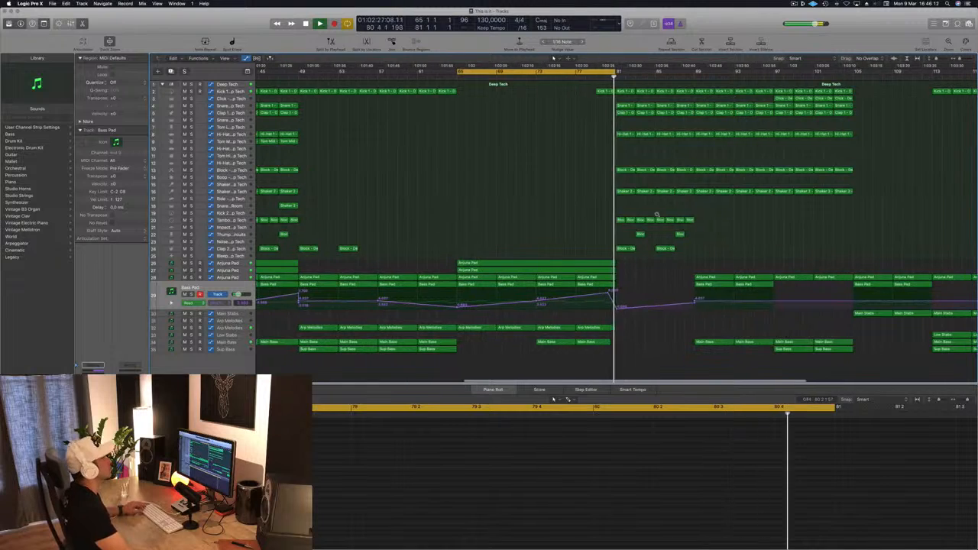
scroll(659, 214, left, 5)
click(633, 77)
scroll(620, 126, down, 2)
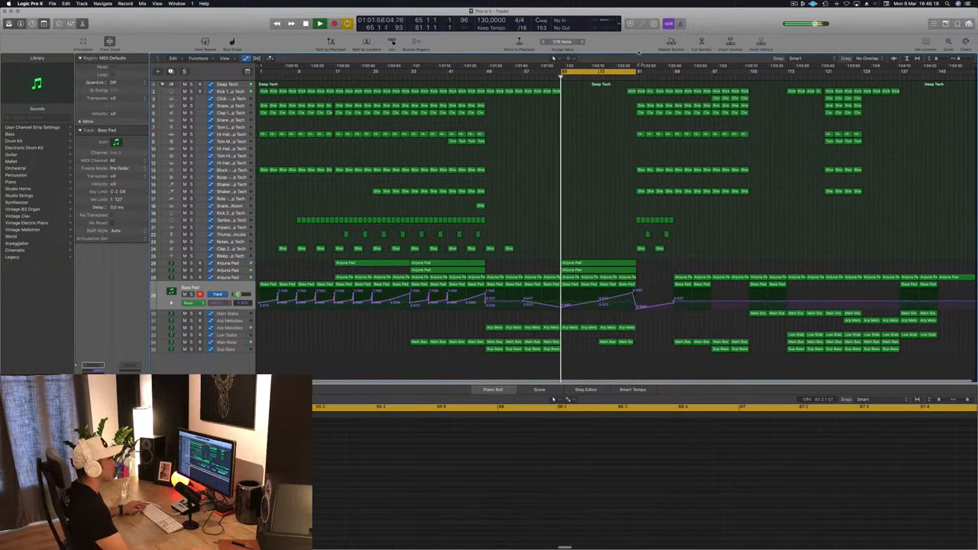
click(627, 77)
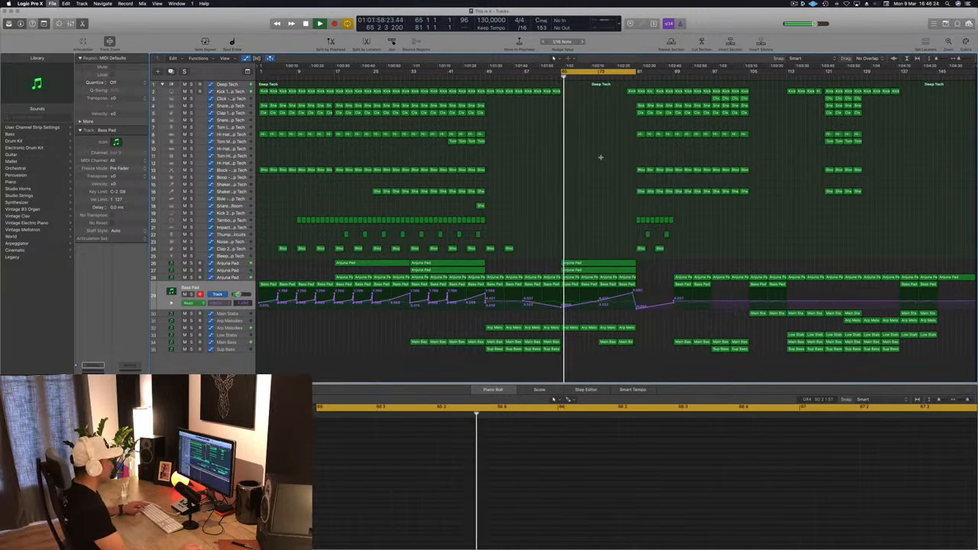
Step: Extend the cycle range back to bar 61 and replay the transition into the break
scroll(602, 159, up, 3)
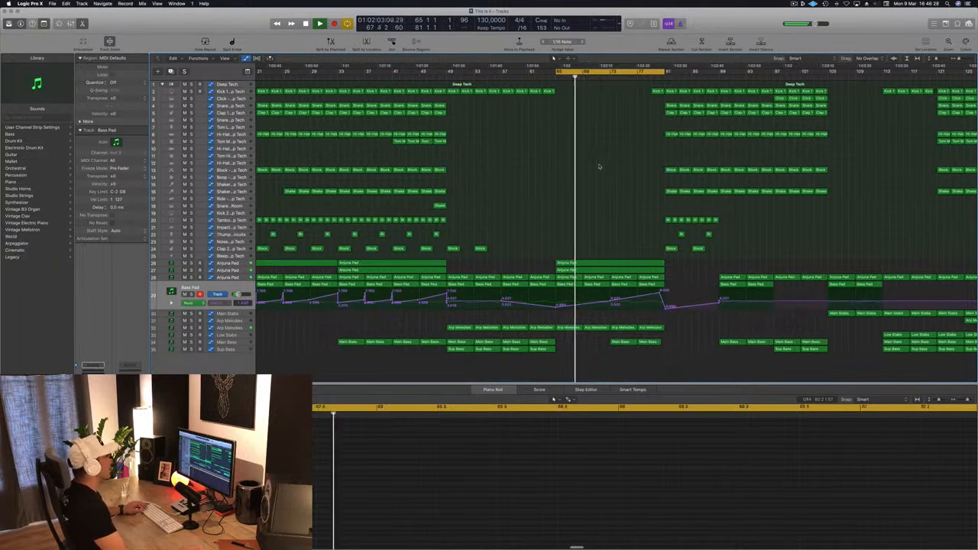
drag(557, 72, 526, 76)
key(space)
key(space)
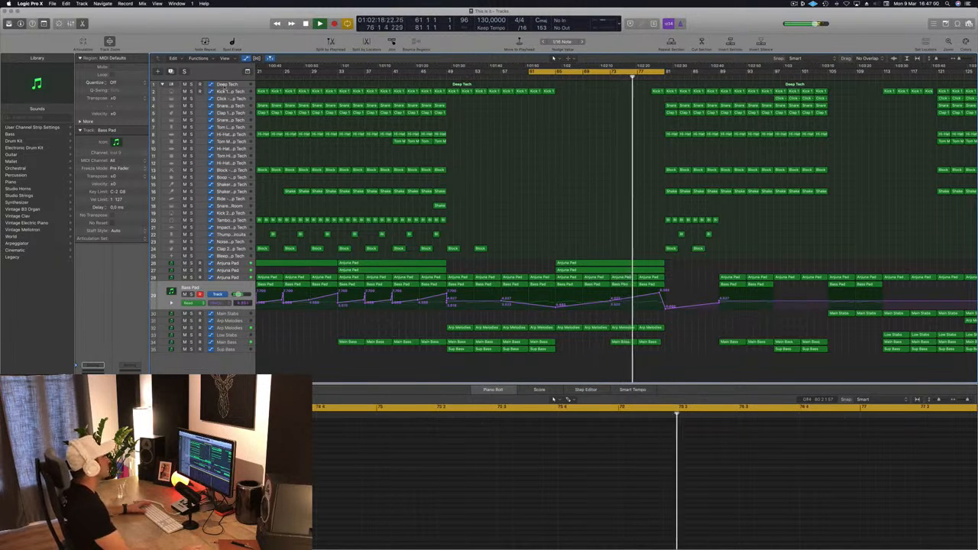
Step: Add Kick 1 volume automation that dips at bar 79 and rises back to -2.0 dB at bar 81
click(249, 98)
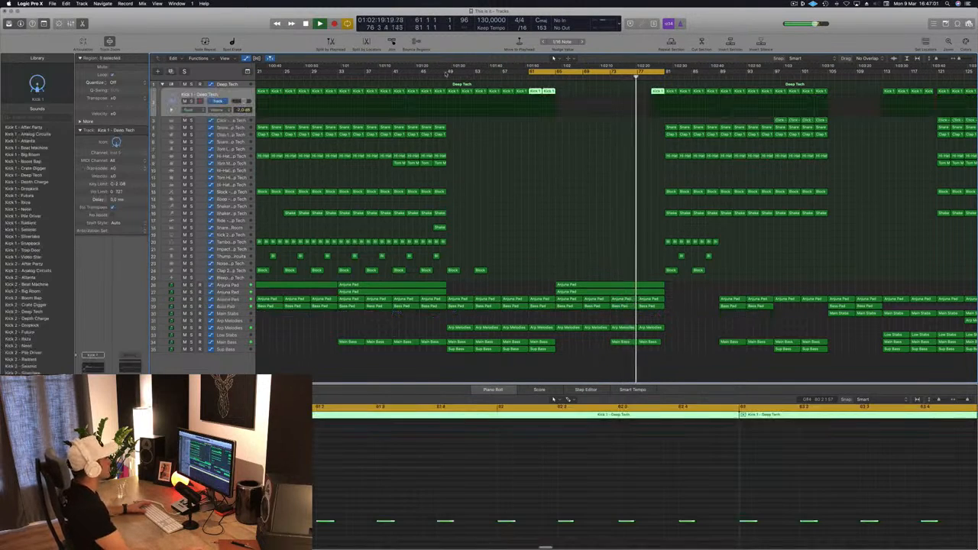
click(666, 107)
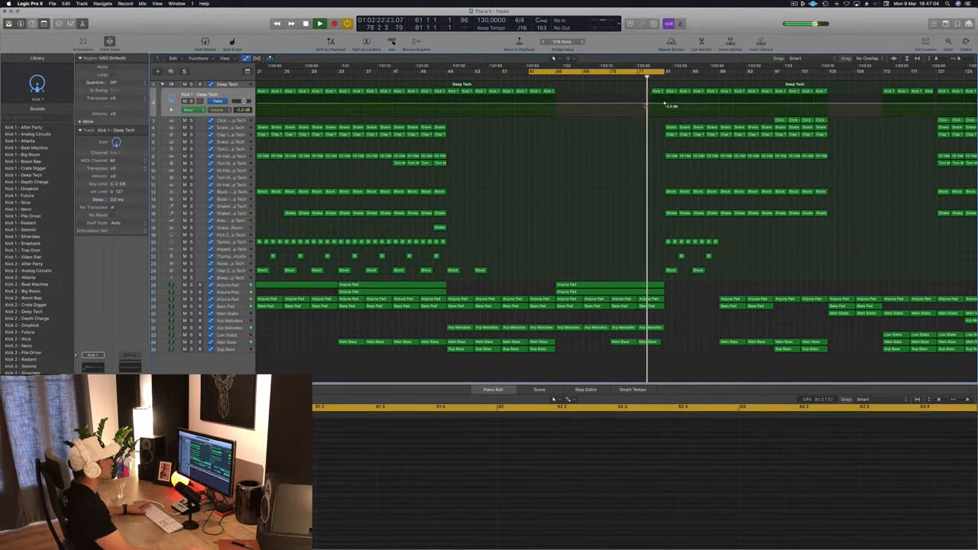
drag(650, 105, 652, 113)
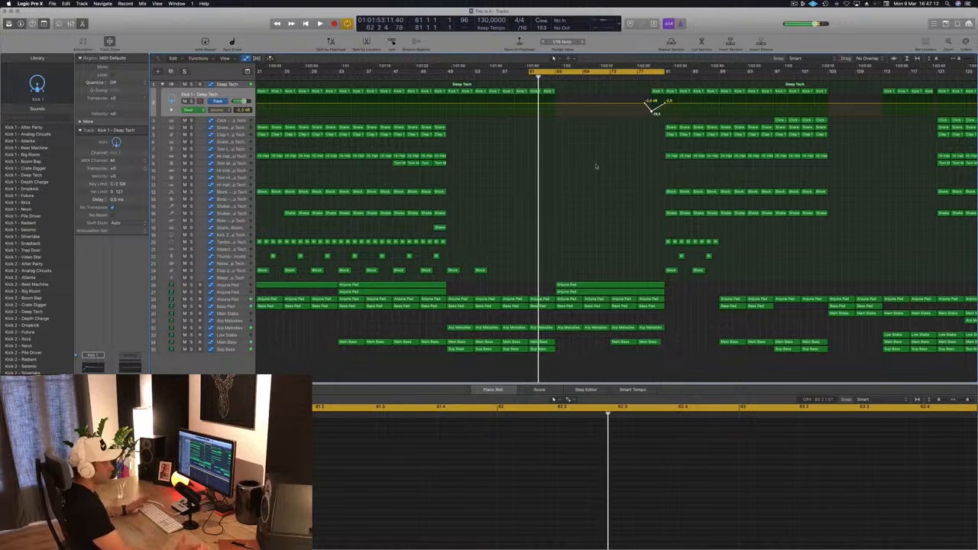
Step: Move the cycle range to bars 77 to 81 and play the kick fade-in
key(space)
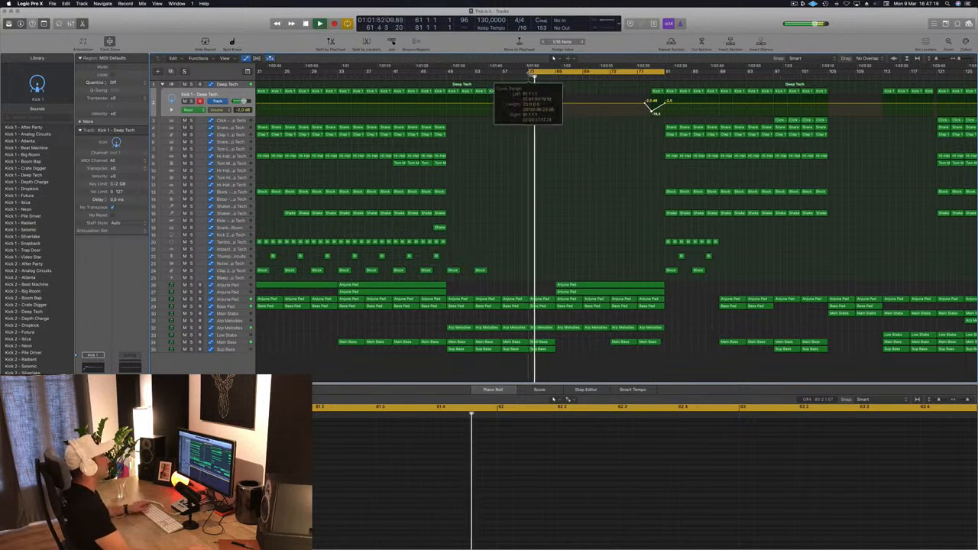
drag(530, 74, 637, 73)
key(space)
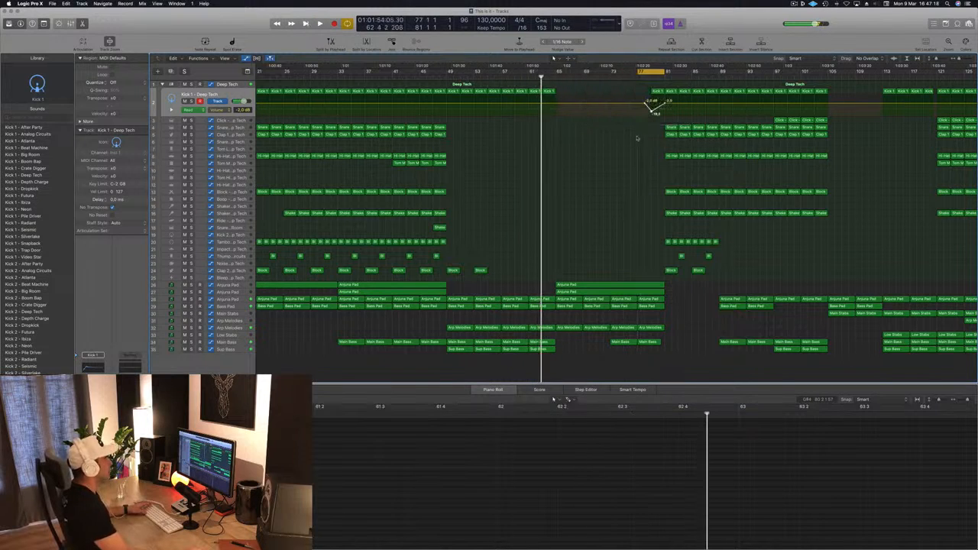
key(space)
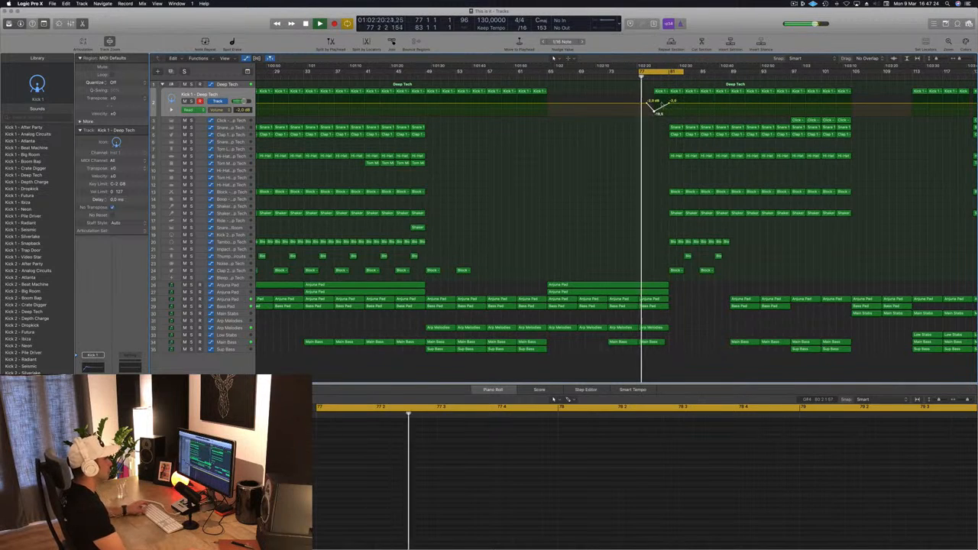
Step: Move the cycle range to start at bar 81 and view the full arrangement
drag(655, 74, 685, 74)
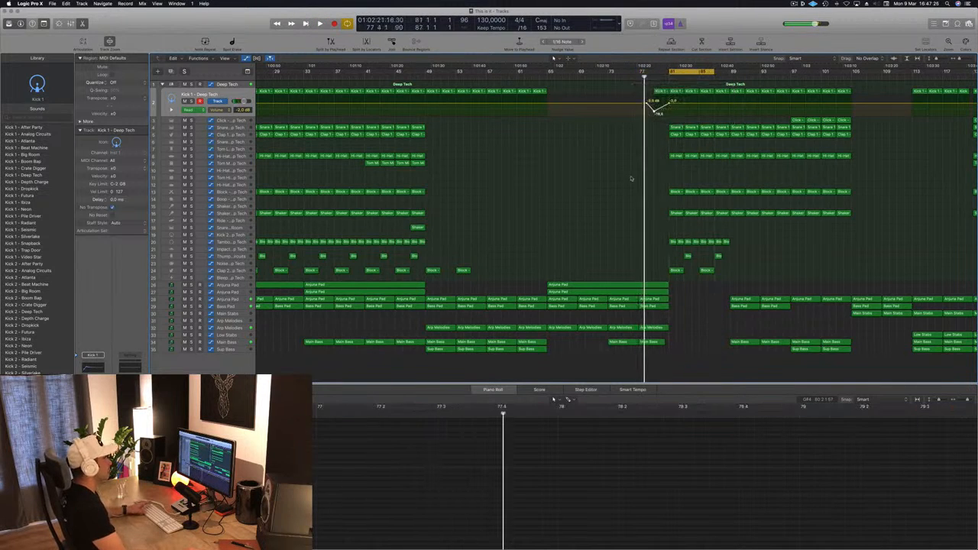
scroll(599, 200, left, 3)
scroll(572, 202, left, 1)
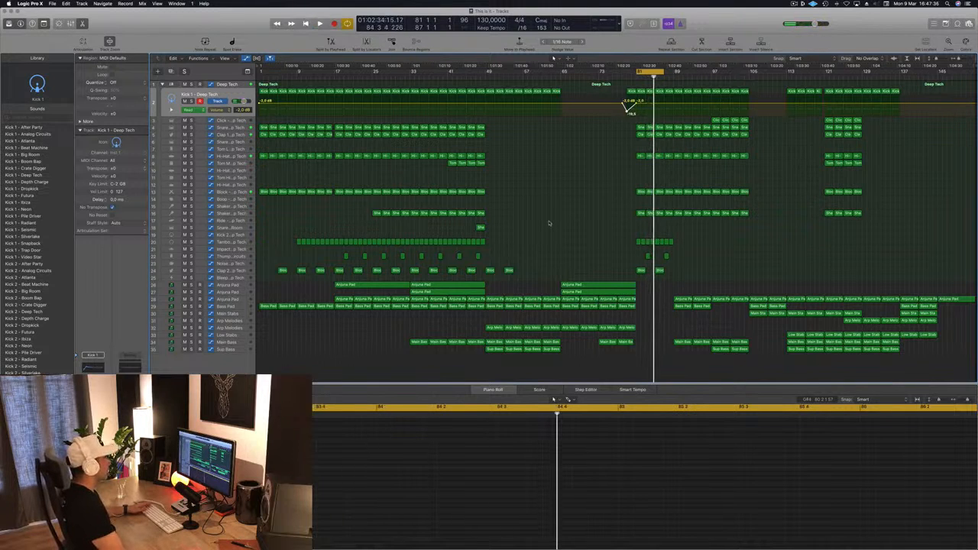
Step: Copy the four Tom Mid regions ending at bar 49 to bar 81 and play the result
click(458, 167)
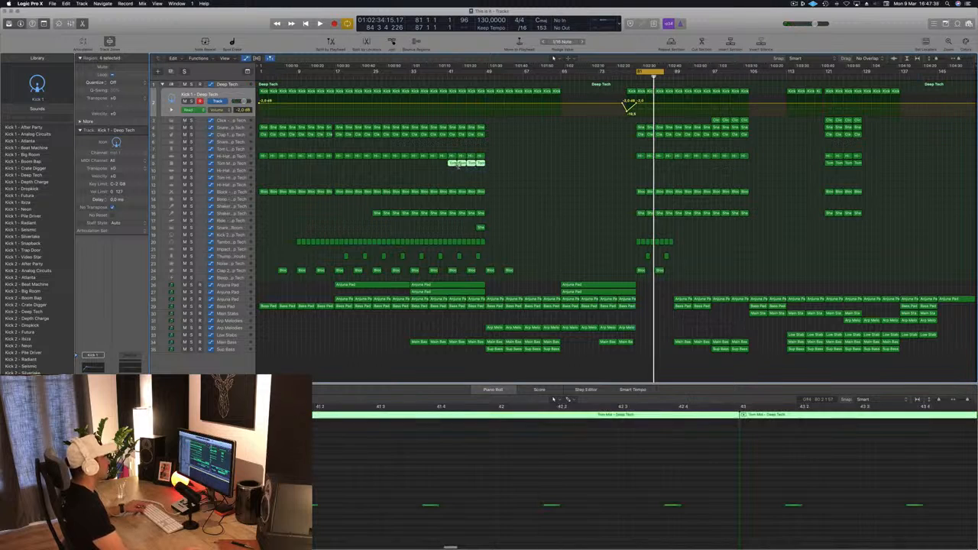
drag(452, 164, 639, 166)
key(shift+space)
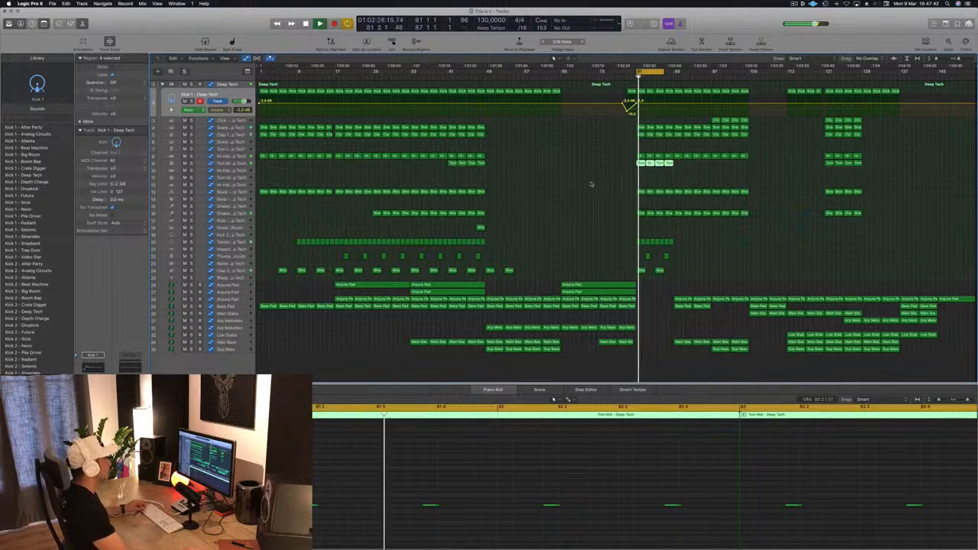
click(556, 369)
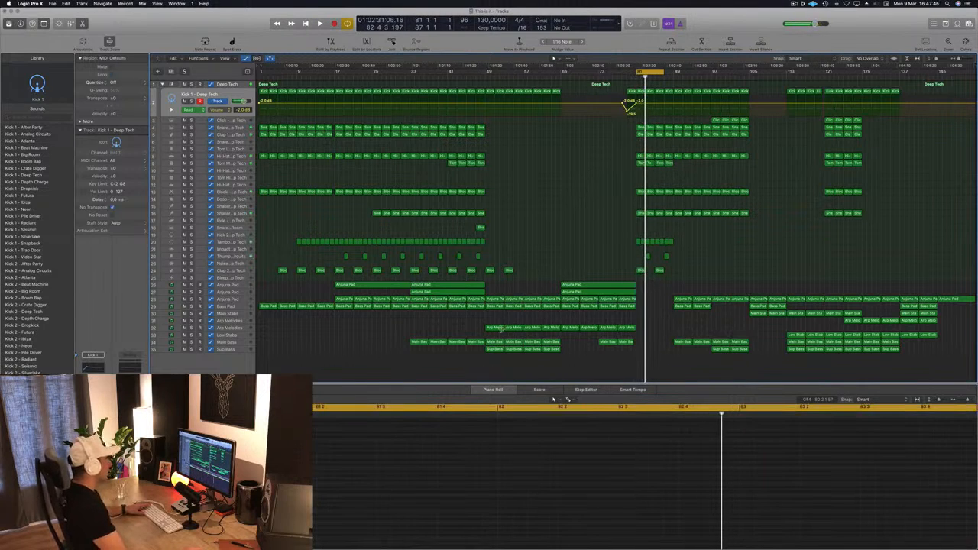
Step: Copy the Main Bass region to bars 81 and 85 so the bass continues after the break, and play it
click(609, 343)
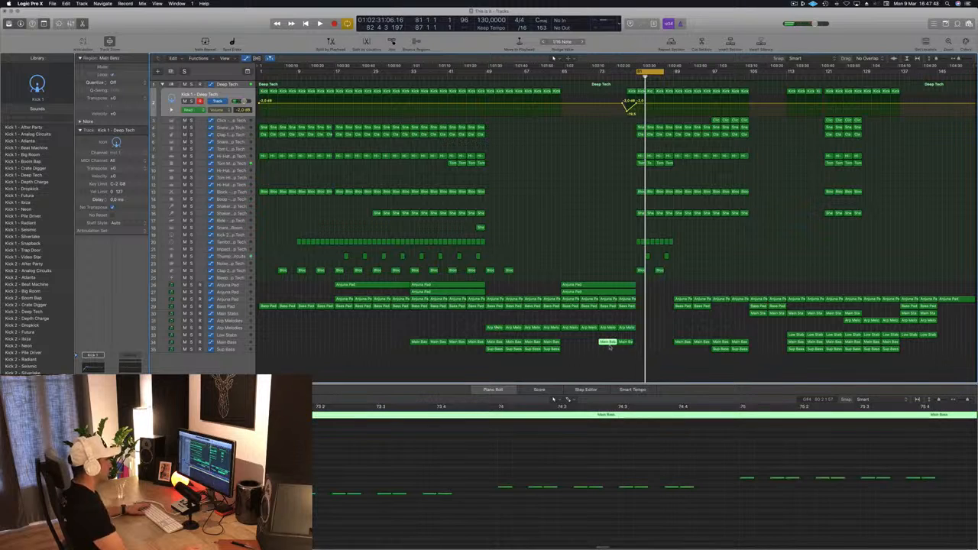
drag(680, 342, 646, 346)
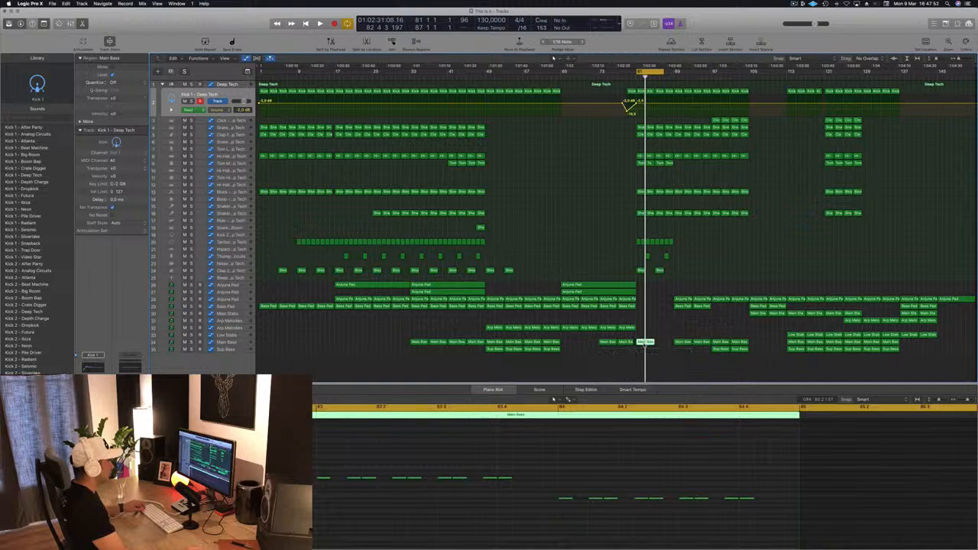
key(space)
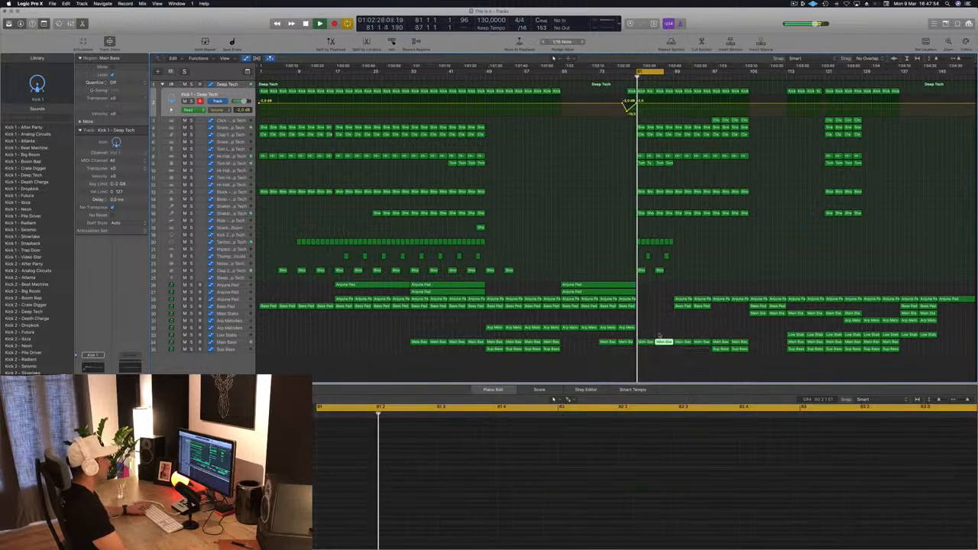
Step: Copy the Sup Bass regions from bar 97 to bar 81 and adjust the Main Bass automation at bar 81
click(241, 344)
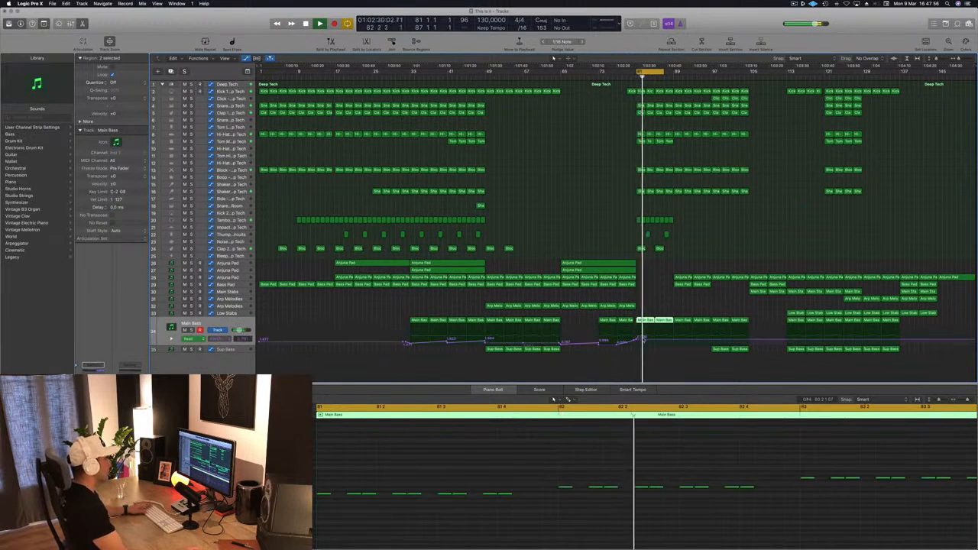
key(space)
drag(708, 357, 639, 339)
key(space)
click(638, 342)
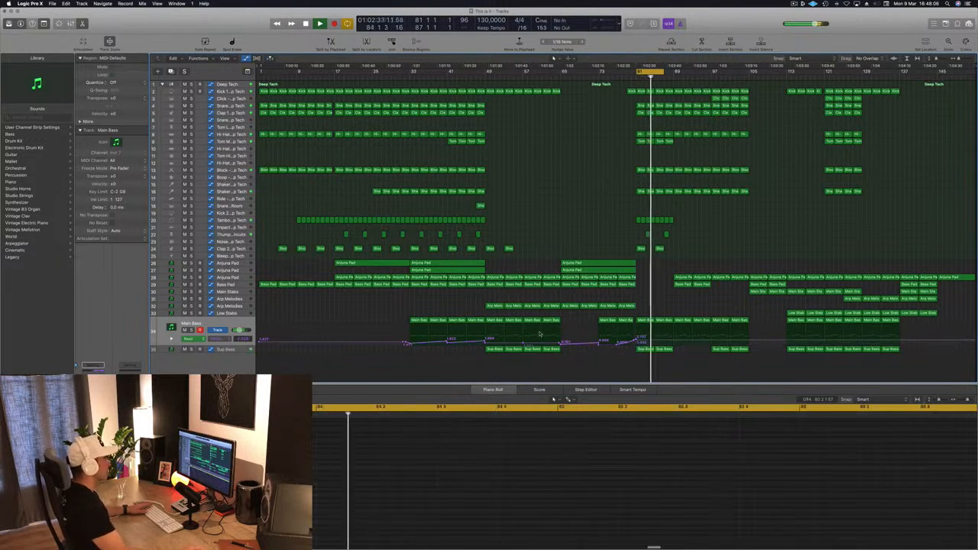
key(Down)
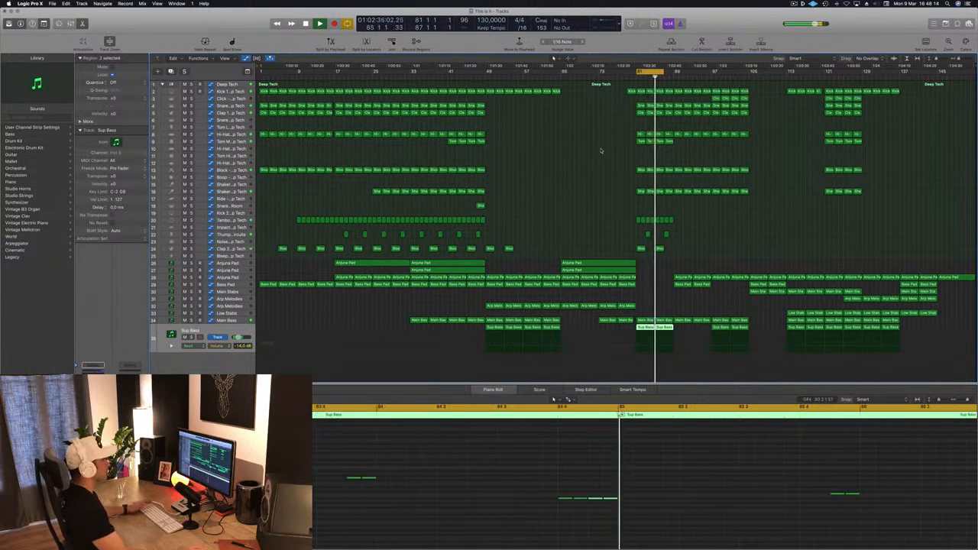
key(space)
Step: Copy the Bass Pad region to bar 81 and display the Bass Pad track's automation
click(673, 284)
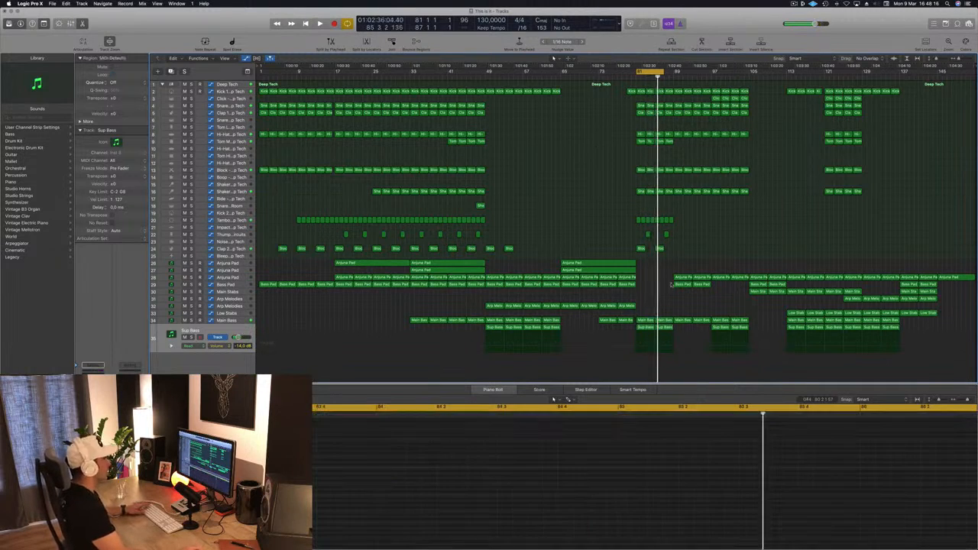
click(681, 284)
drag(677, 285, 649, 289)
key(a)
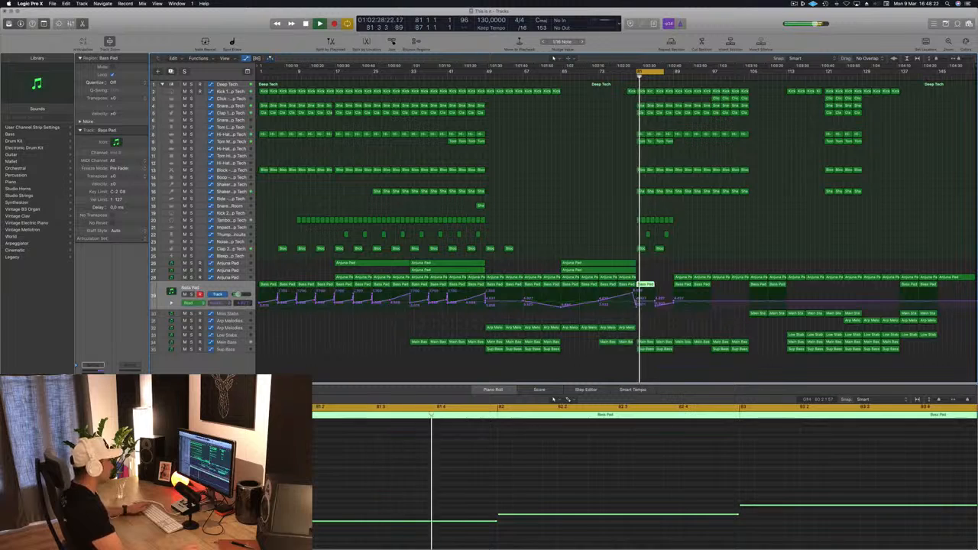
Step: Shape the Bass Pad filter cutoff automation into rises from bar 81 to 89 and repeat the region at bar 85
click(639, 295)
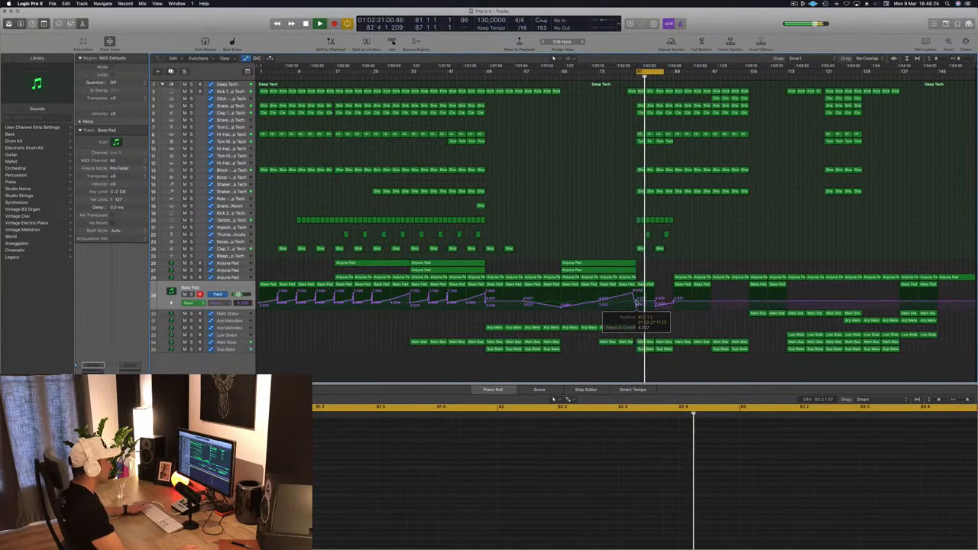
drag(656, 302, 659, 296)
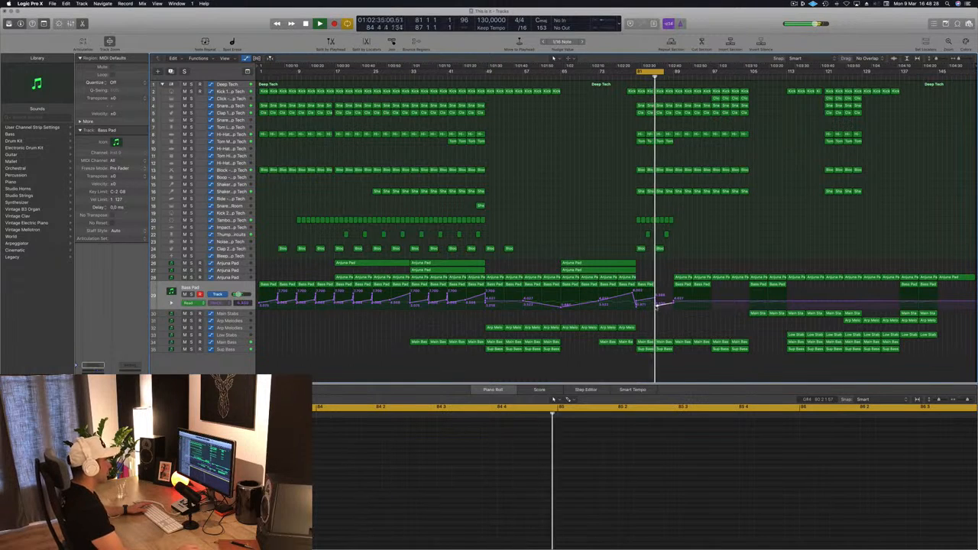
click(649, 285)
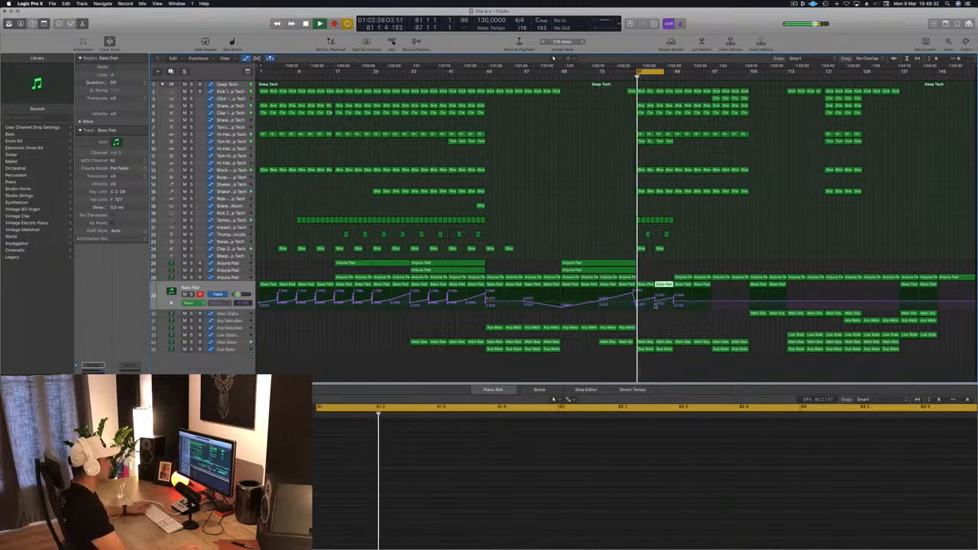
click(656, 301)
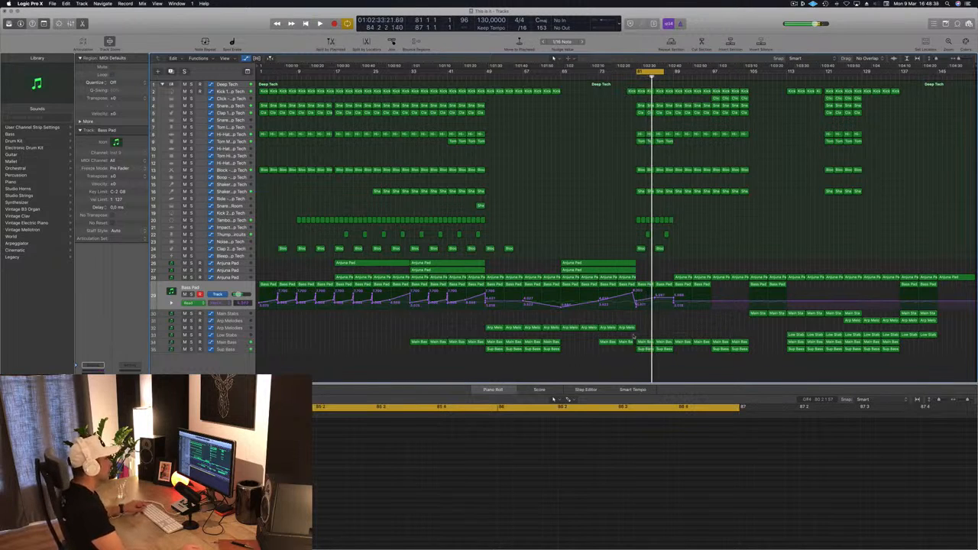
Step: Copy the Arp Melodies region to bar 81 and thin out its melody by deleting several of its notes
drag(628, 329, 647, 333)
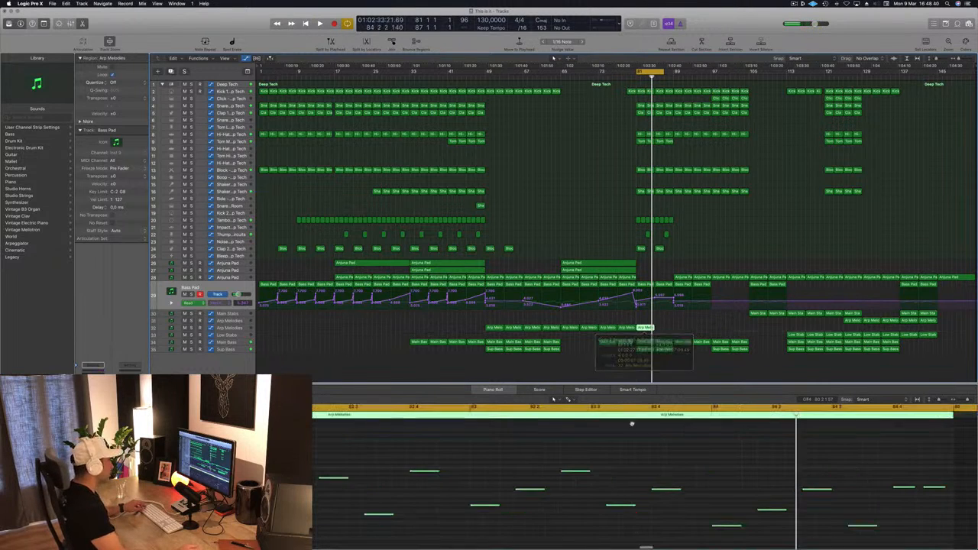
scroll(621, 460, down, 3)
scroll(625, 454, left, 1)
click(625, 447)
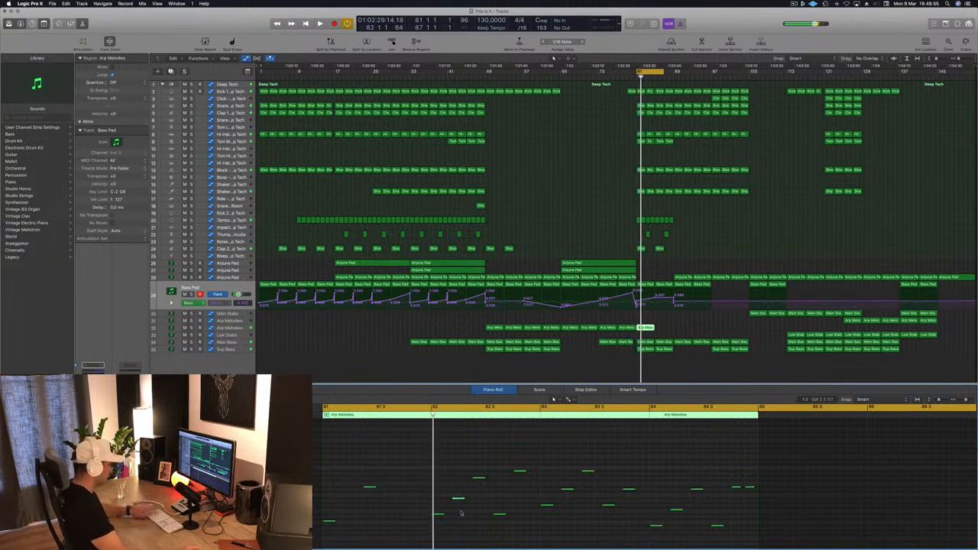
drag(501, 463, 529, 532)
key(Delete)
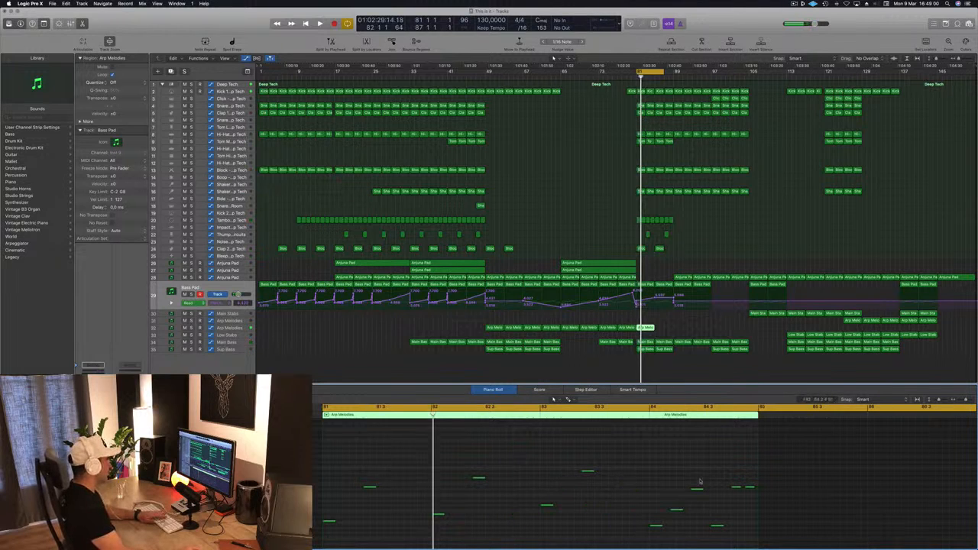
scroll(726, 527, down, 2)
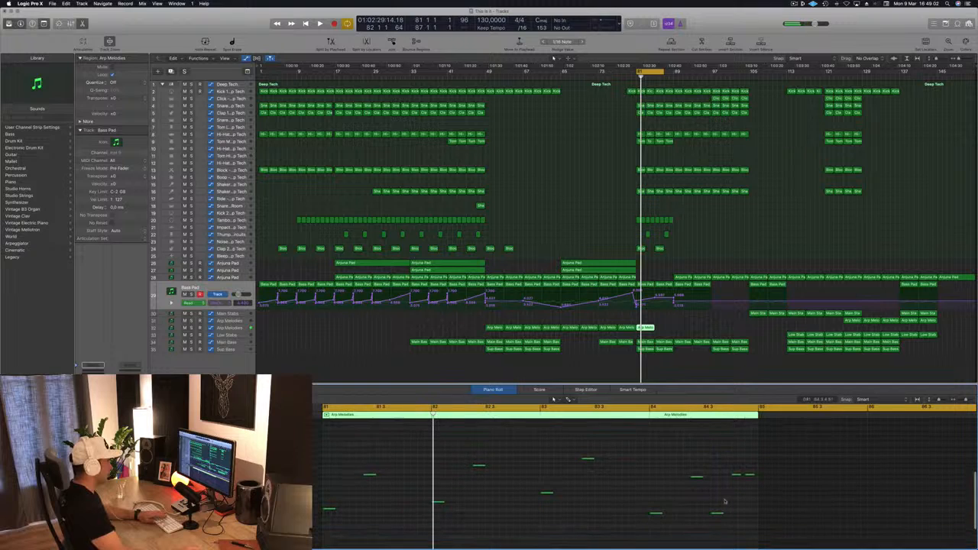
drag(712, 535, 763, 471)
key(Delete)
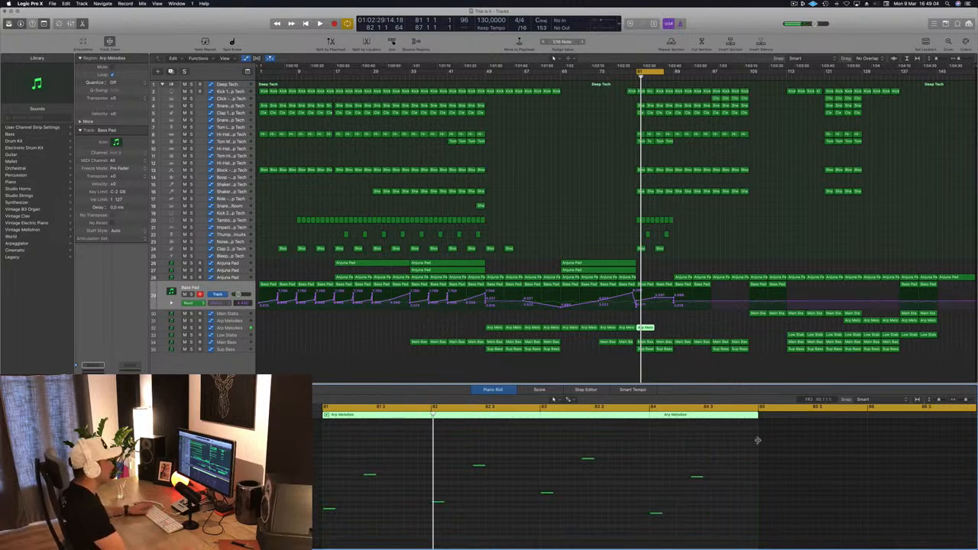
Step: Lower the Arp Melodies filter cutoff automation at bar 81 and repeat the thinned region up to bar 97
click(247, 328)
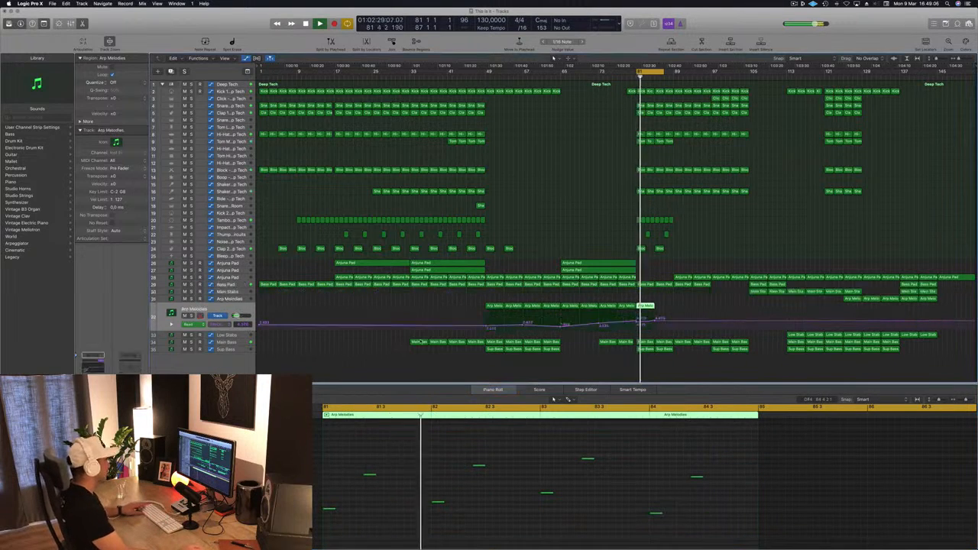
alt+drag(660, 305, 637, 325)
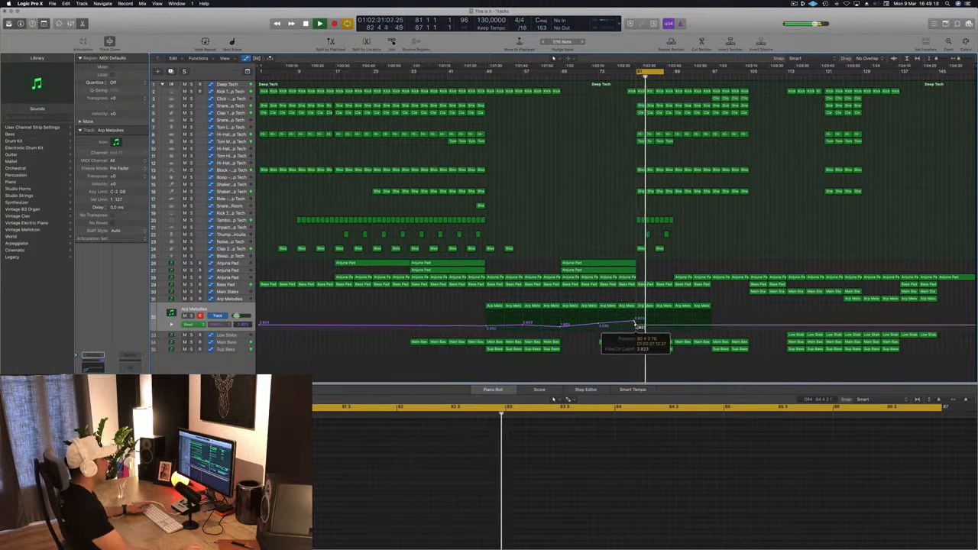
drag(637, 325, 638, 325)
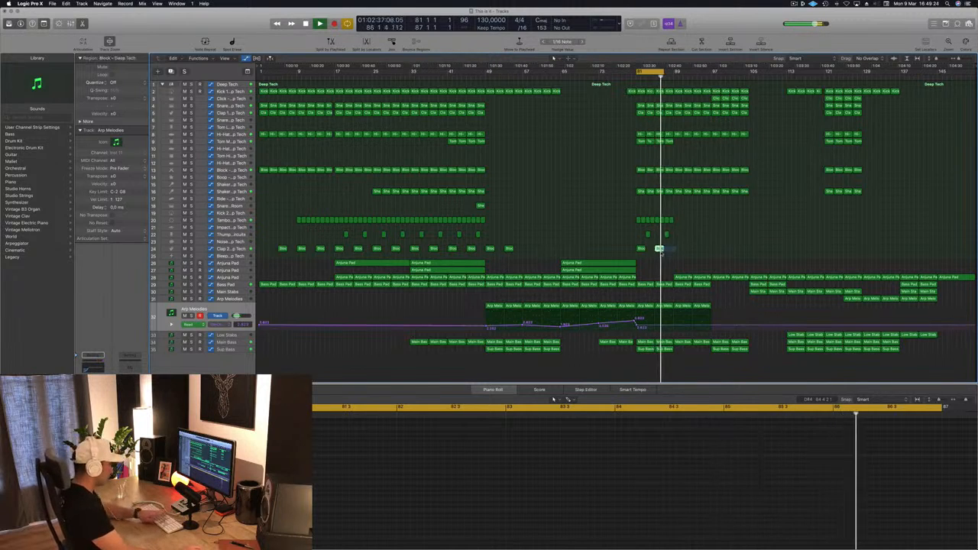
Step: Delete the Clap 2 region at bar 85 and extend the cycle range to about bar 96 for playback
click(661, 250)
key(Delete)
key(space)
drag(665, 75, 710, 75)
key(space)
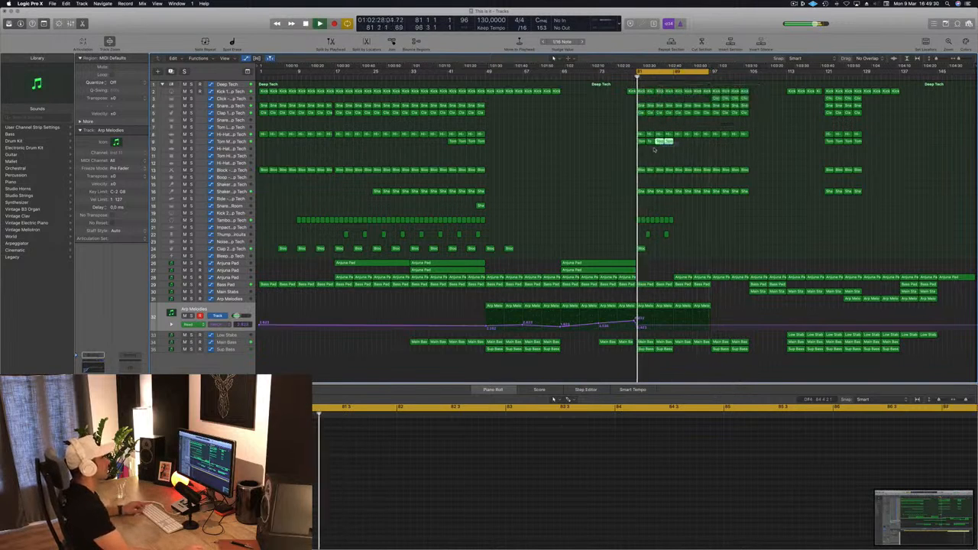
Step: Copy the four Tom Mid regions at bar 81 to bar 89
click(639, 142)
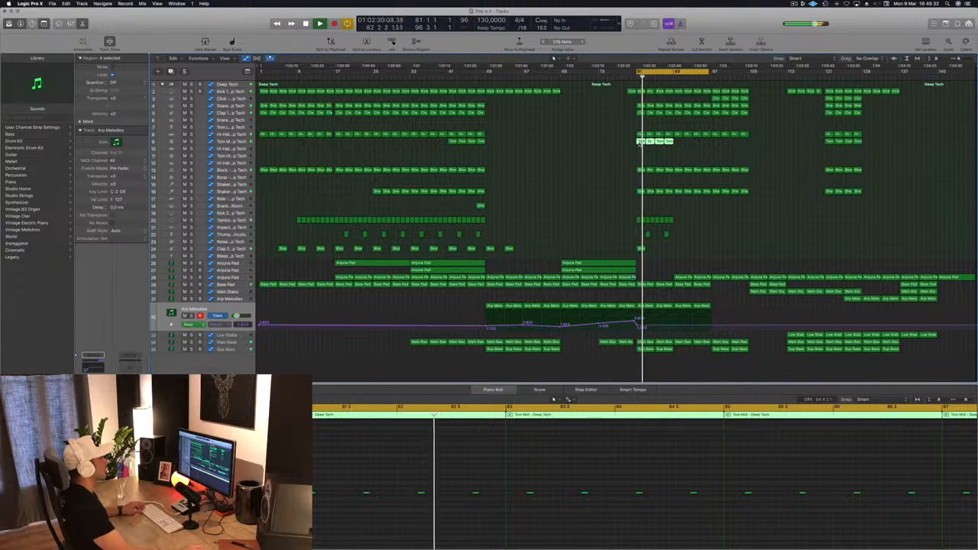
drag(640, 143, 678, 147)
key(space)
key(space)
Step: Try a copy of the first Low Stabs region at bar 81, solo it briefly and adjust its automation there
click(792, 337)
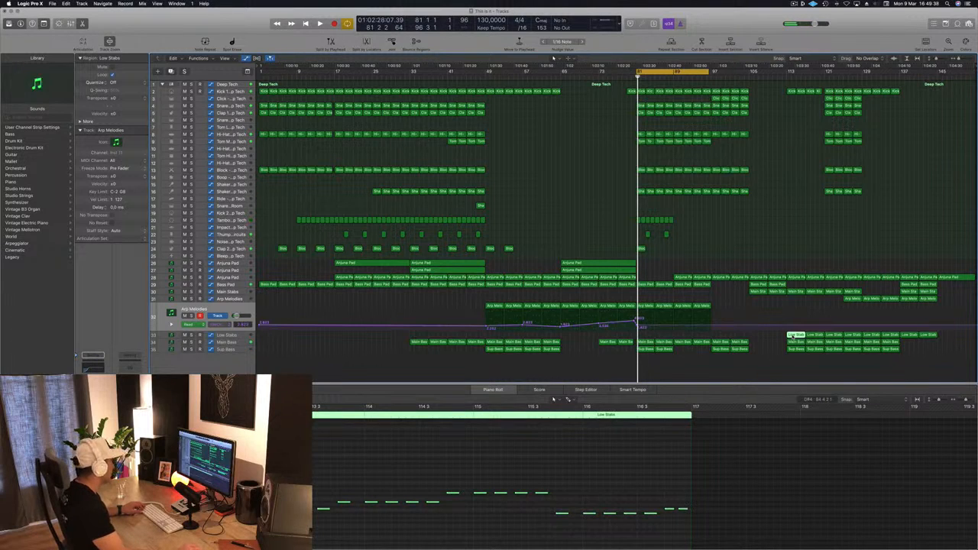
drag(790, 336, 640, 336)
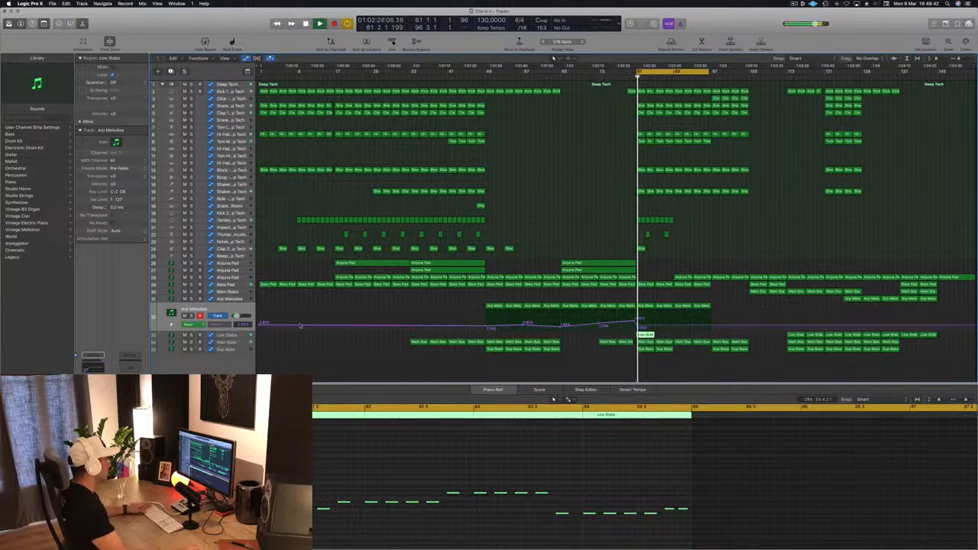
click(229, 336)
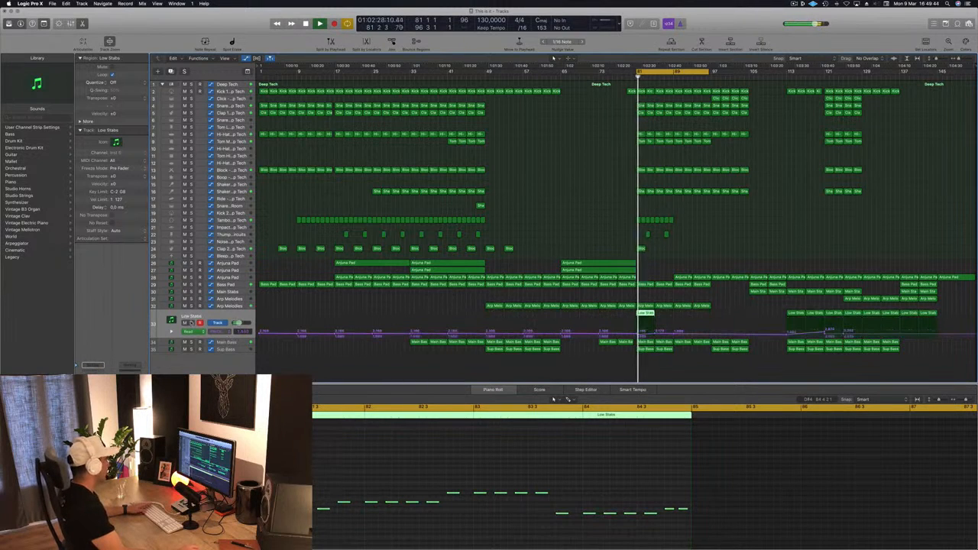
key(s)
key(s)
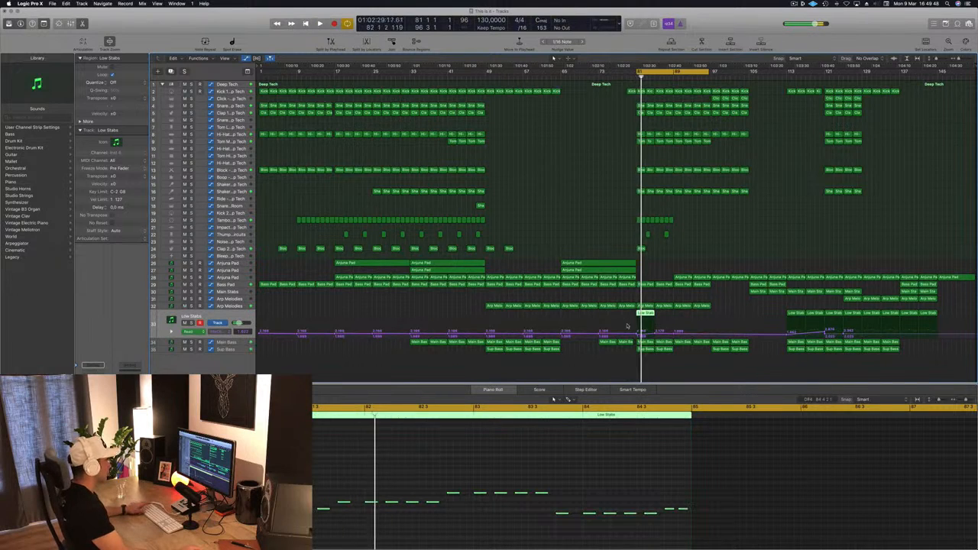
click(639, 336)
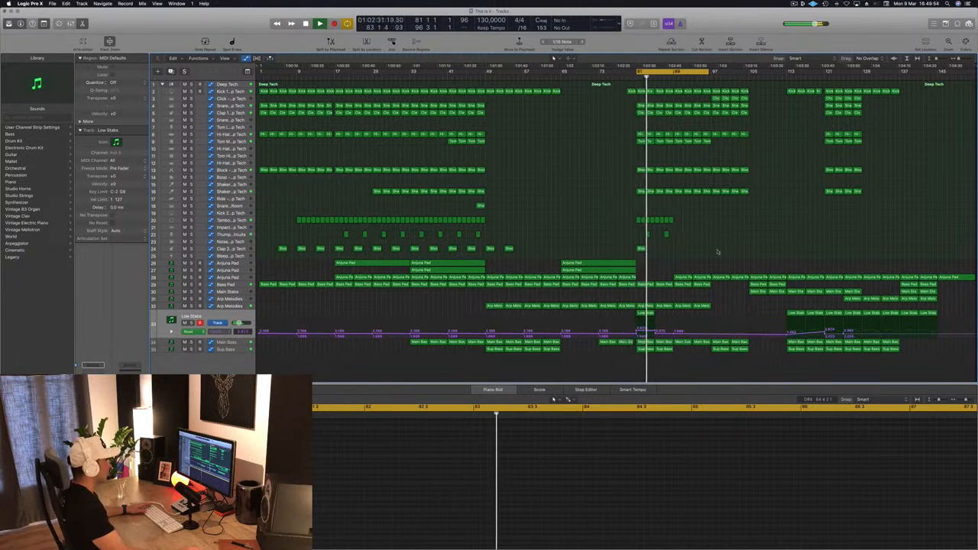
Step: Delete the copied Low Stabs region at bar 81 and replay the section
key(space)
click(646, 314)
key(space)
key(Delete)
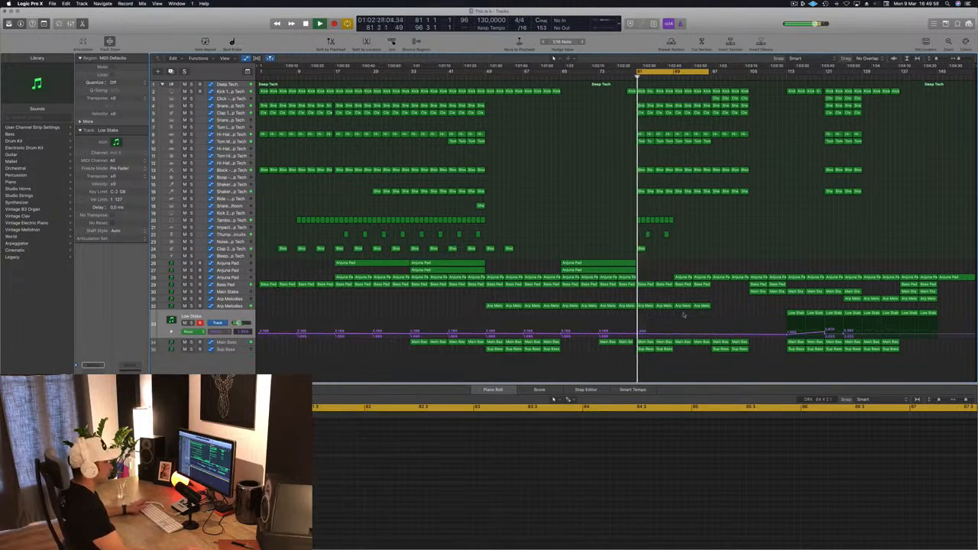
Step: Move the first Main Stabs region from bar 105 to bar 81 and play it
click(848, 299)
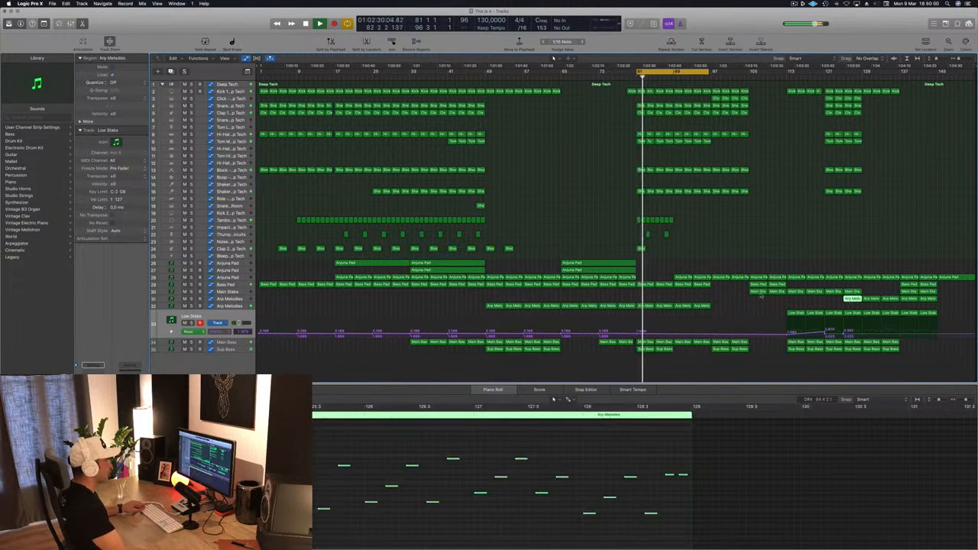
click(758, 292)
drag(743, 295, 633, 295)
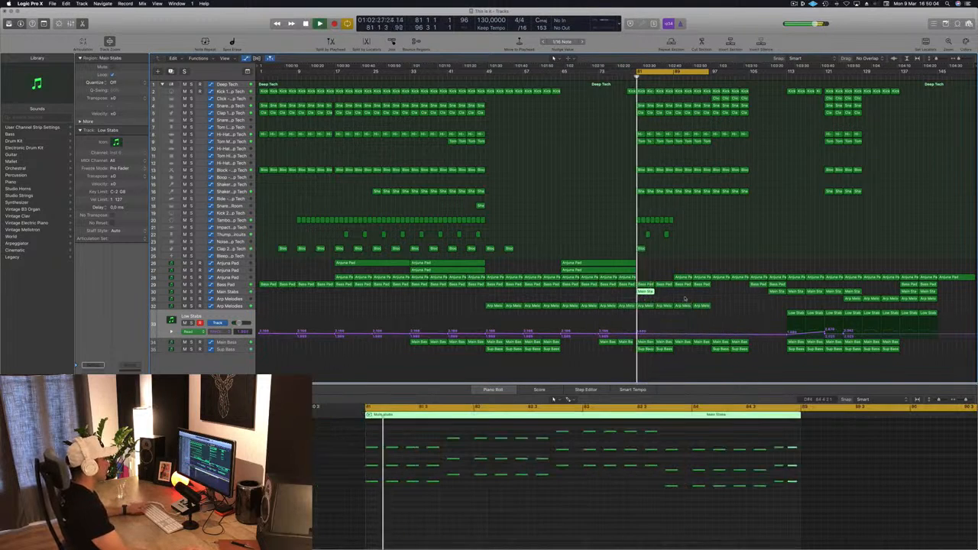
key(space)
Step: Try thinning out the Main Stabs region at bar 81 by deleting its notes after the first chord, and replay it
scroll(472, 542, down, 1)
scroll(471, 543, up, 1)
key(space)
key(space)
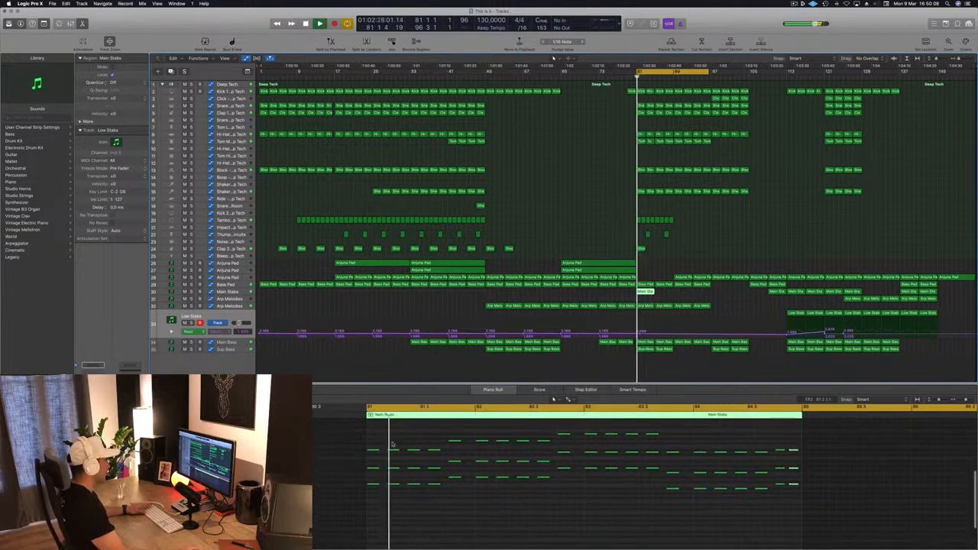
drag(390, 442, 459, 510)
key(Delete)
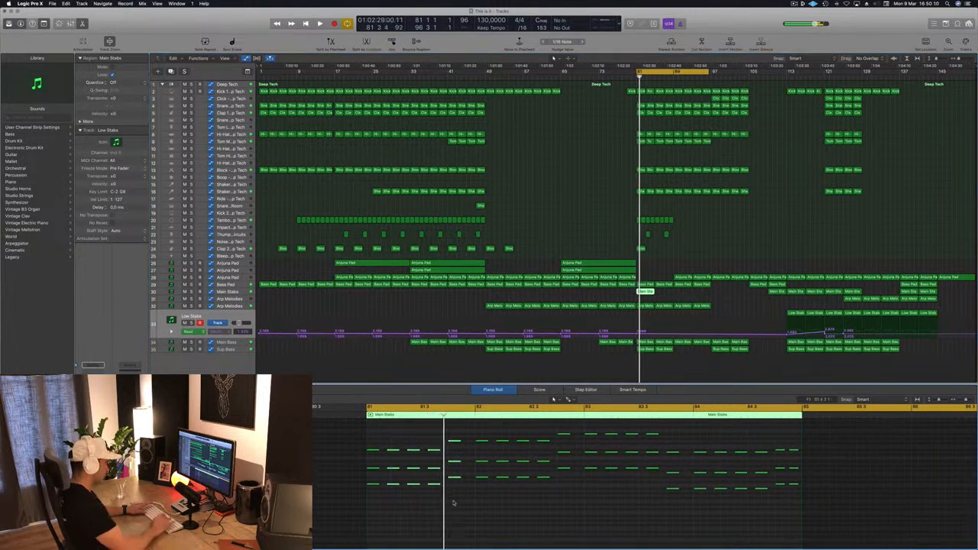
key(space)
key(space)
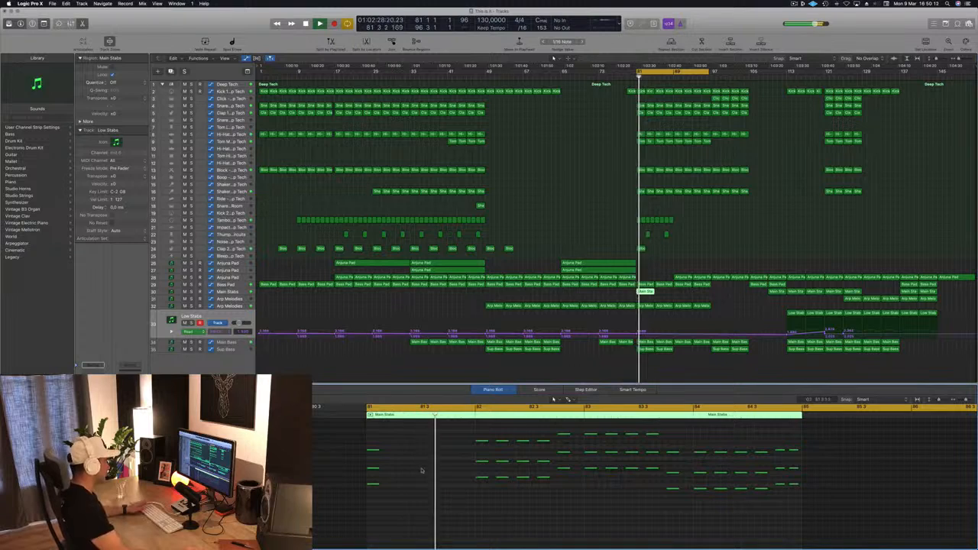
Step: Delete the Main Stabs region at bar 81 and play the section without it
key(space)
key(space)
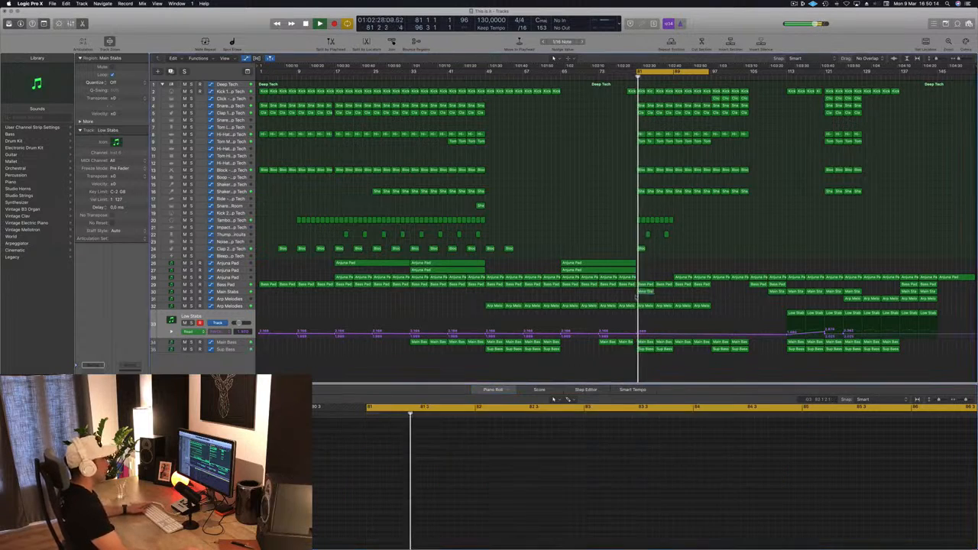
key(Delete)
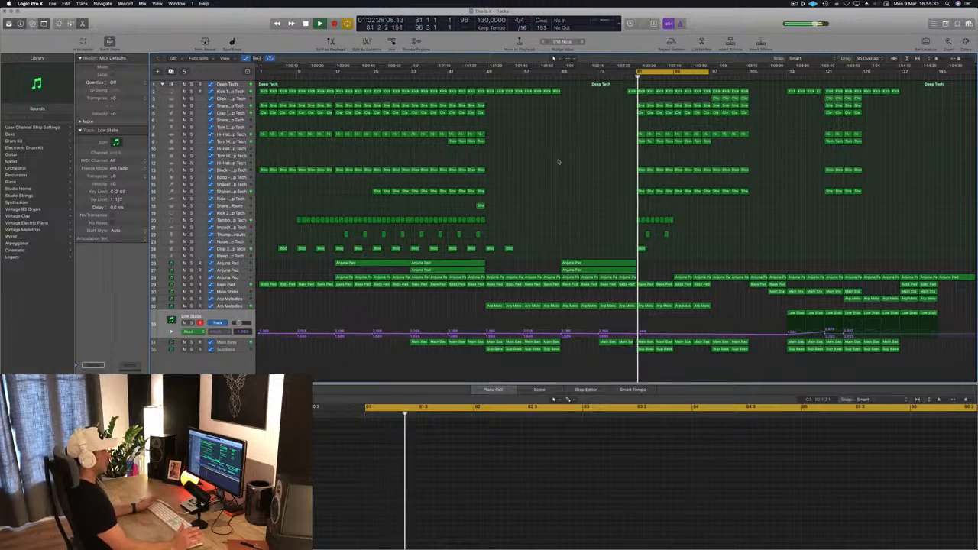
key(space)
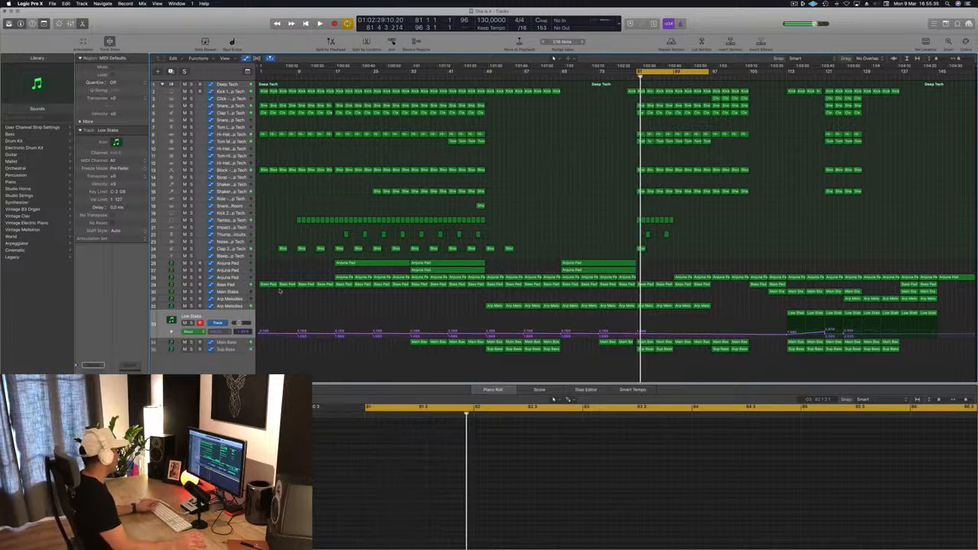
Step: Adjust the Main Bass track's filter cutoff automation at bar 81 while the section plays
click(230, 343)
key(space)
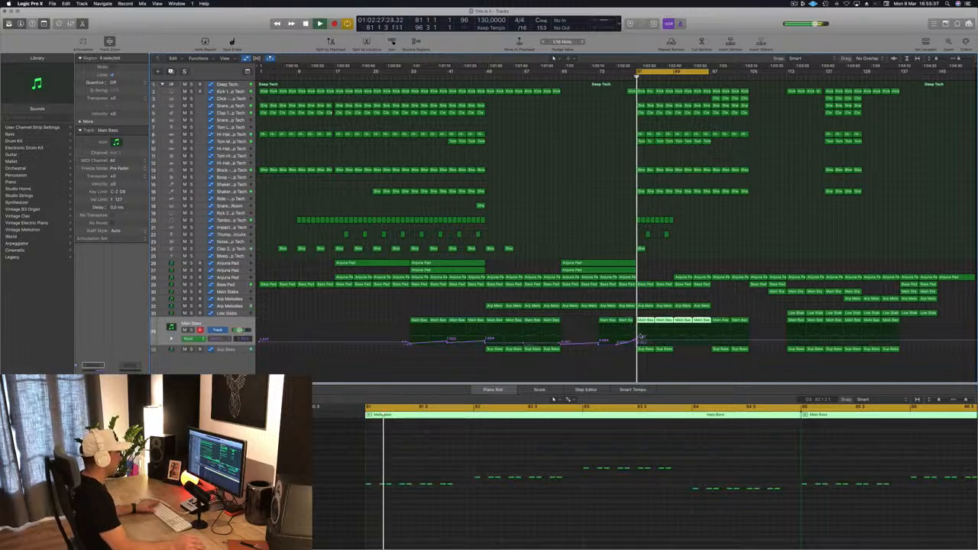
click(638, 342)
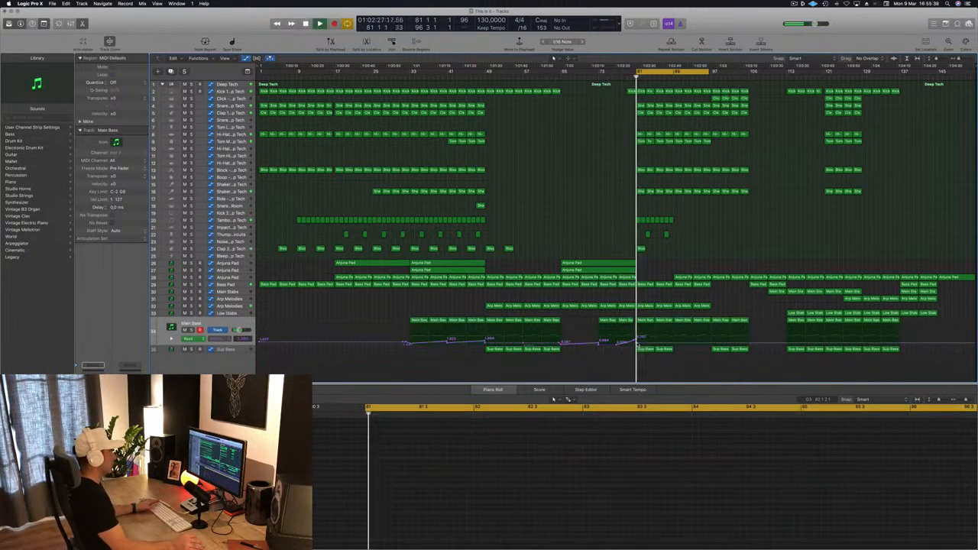
drag(637, 343, 638, 345)
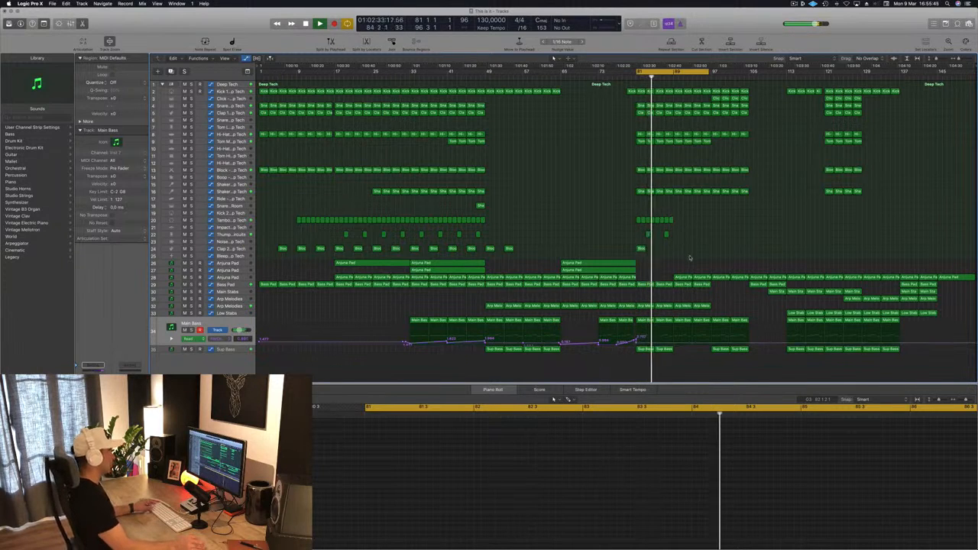
Step: Copy the Anjuna Pad region to bars 81 and 85 on the same track and adjust the pad's automation there
scroll(676, 248, up, 4)
drag(626, 277, 682, 285)
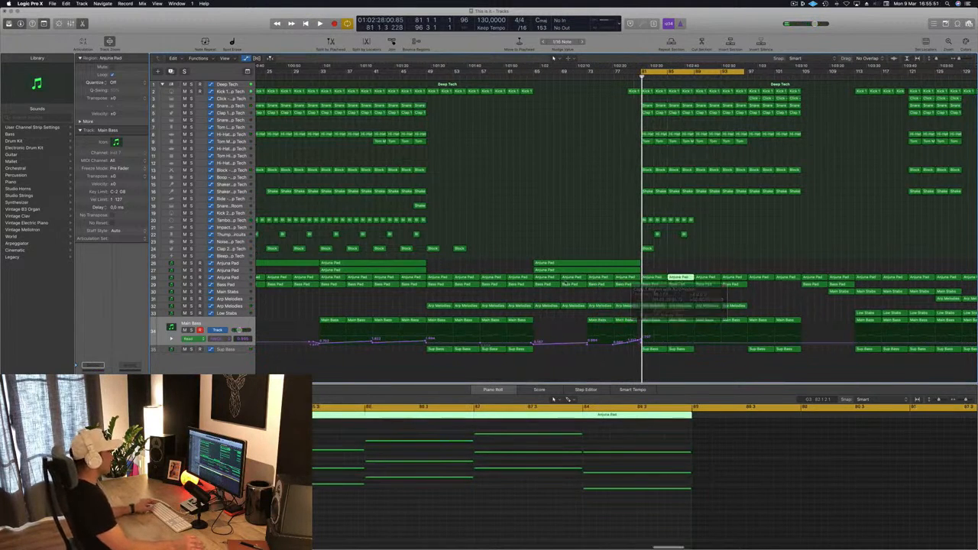
click(234, 278)
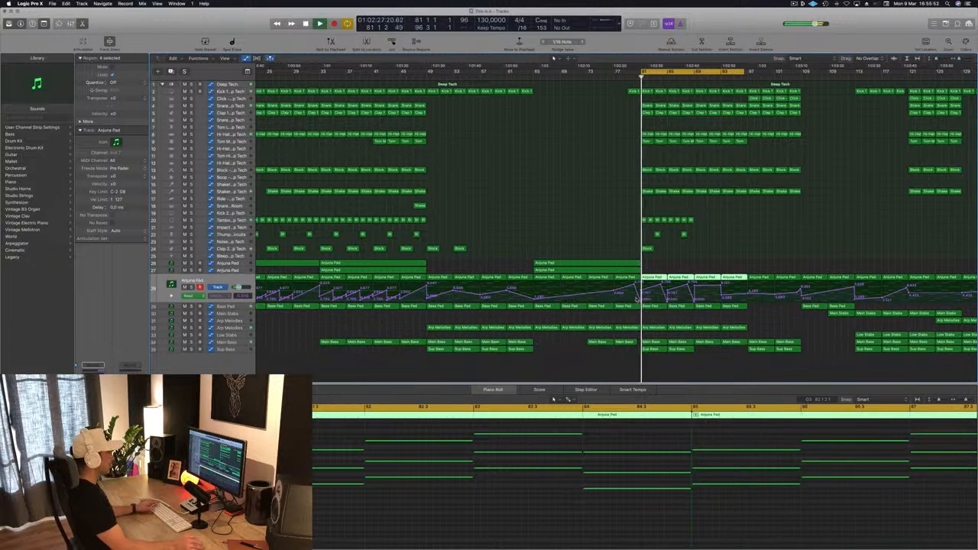
click(642, 294)
click(662, 293)
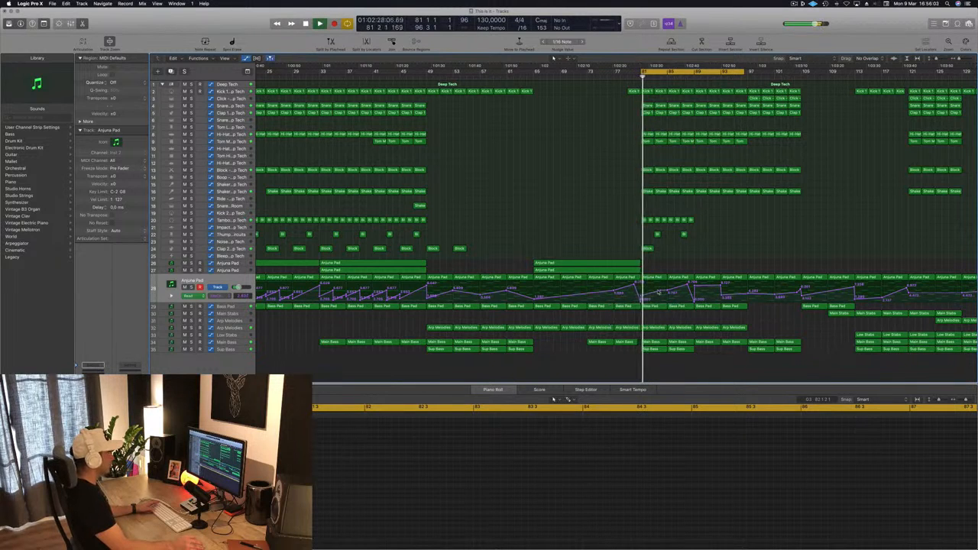
drag(663, 292, 659, 291)
key(space)
key(space)
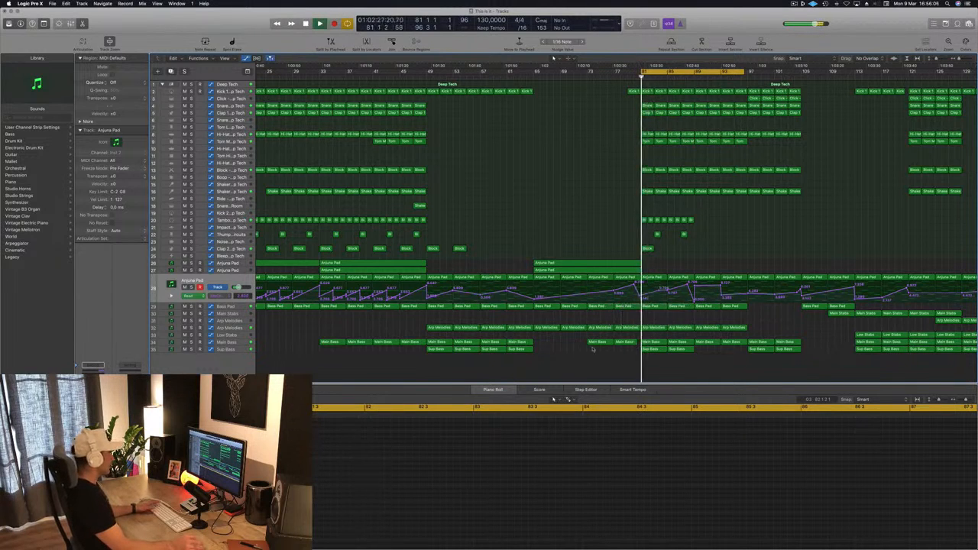
Step: Fine-tune the Main Bass filter cutoff automation point just before bar 81 and replay the transition
click(755, 342)
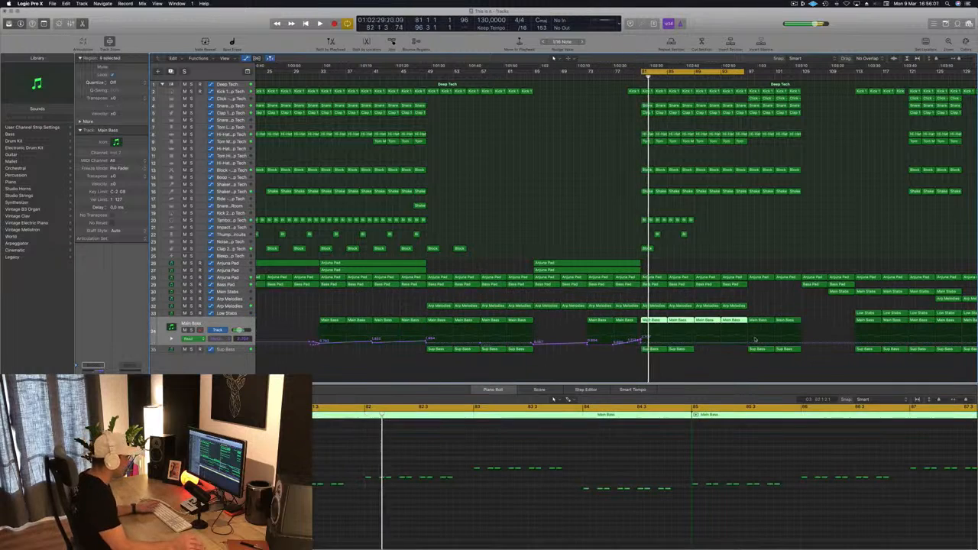
click(647, 344)
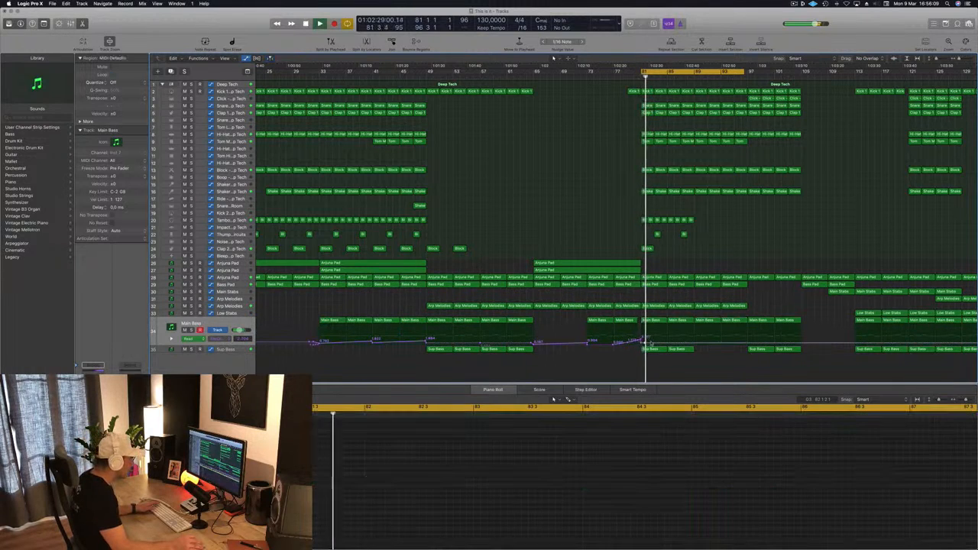
key(space)
key(space)
scroll(655, 343, up, 10)
scroll(473, 327, left, 2)
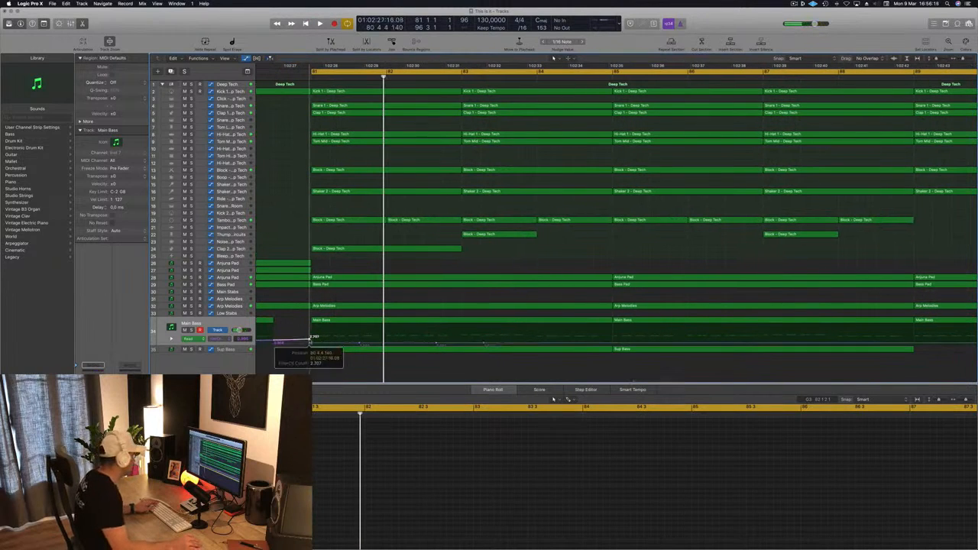
key(space)
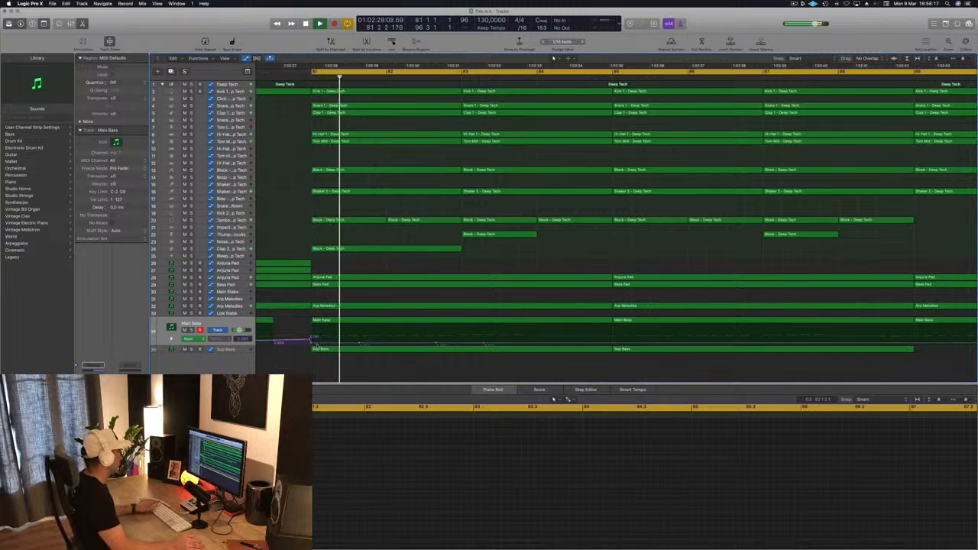
scroll(317, 346, down, 5)
scroll(317, 345, down, 5)
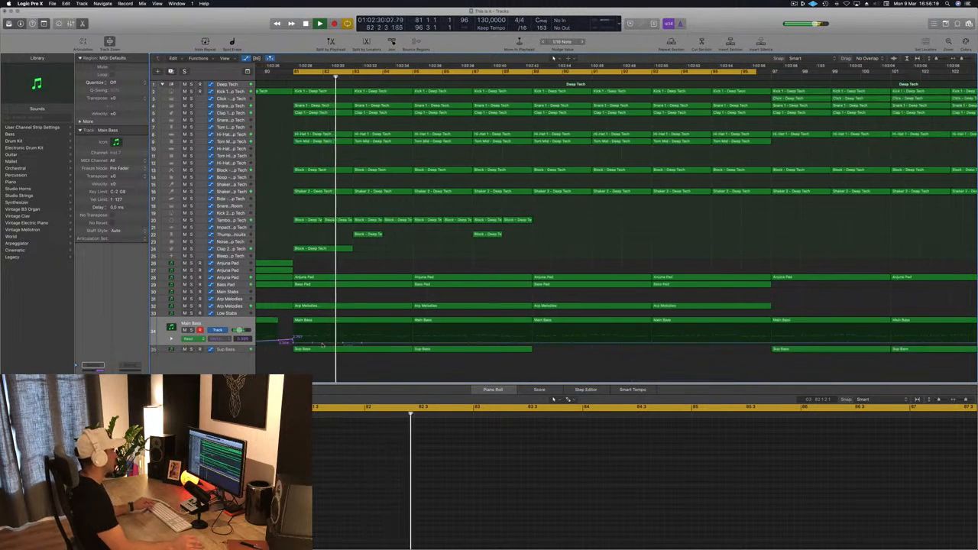
scroll(493, 295, down, 1)
scroll(495, 295, up, 3)
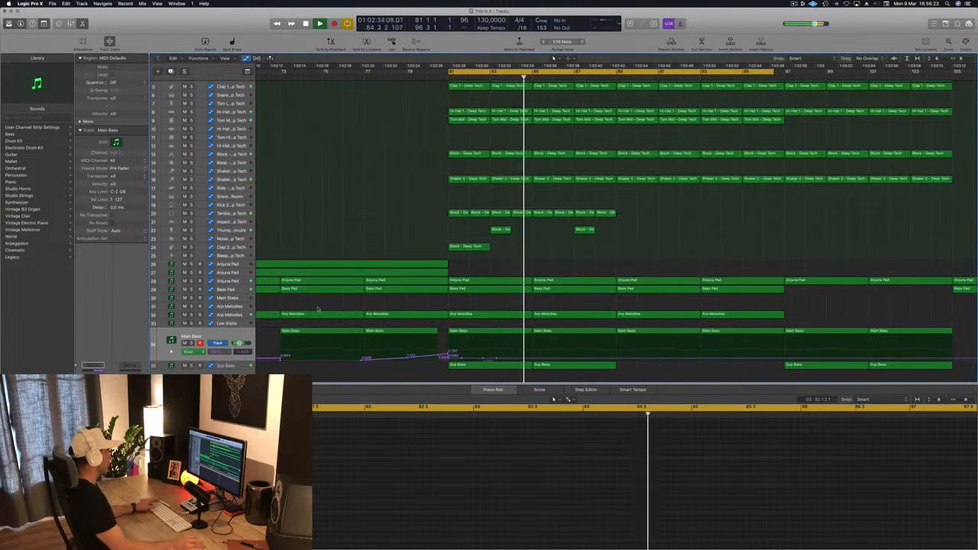
Step: Reshape the Anjuna Pad automation to drop at bar 89 and rise to bar 93, and lower the point at bar 81
click(234, 281)
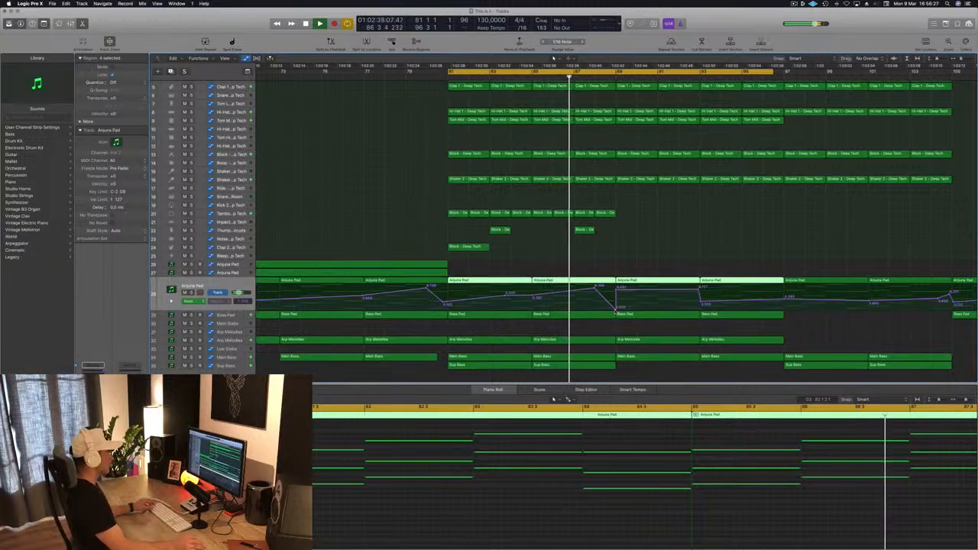
click(613, 312)
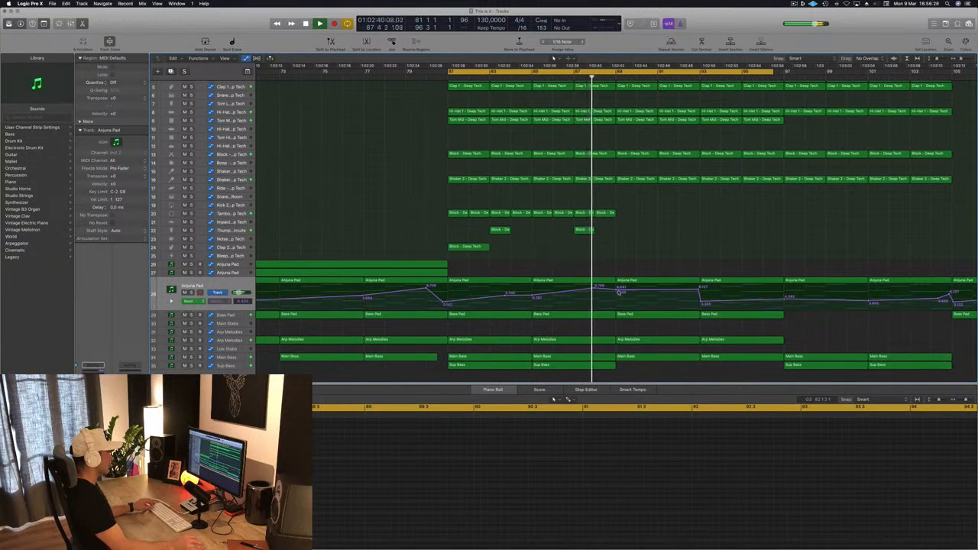
click(619, 292)
drag(620, 290, 619, 310)
scroll(618, 271, down, 5)
scroll(618, 271, down, 1)
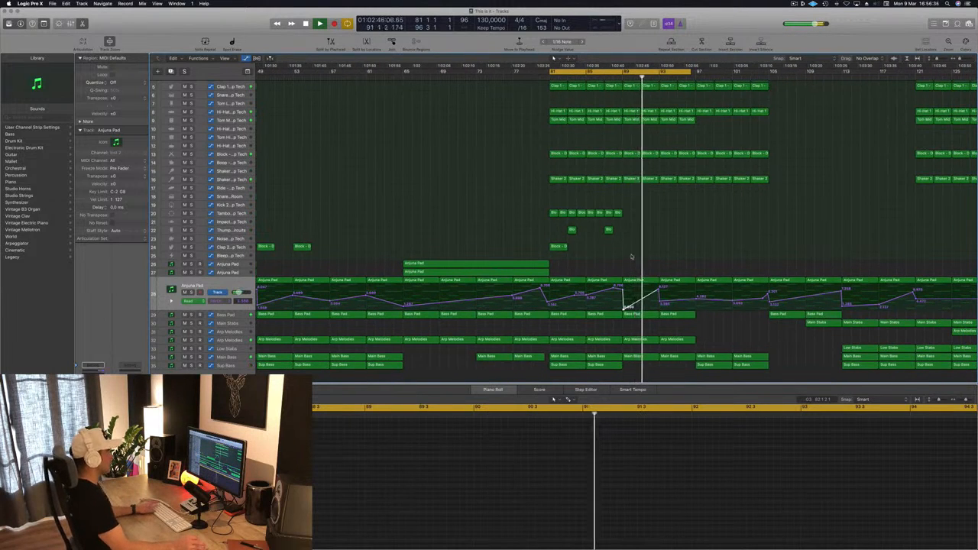
scroll(632, 257, down, 3)
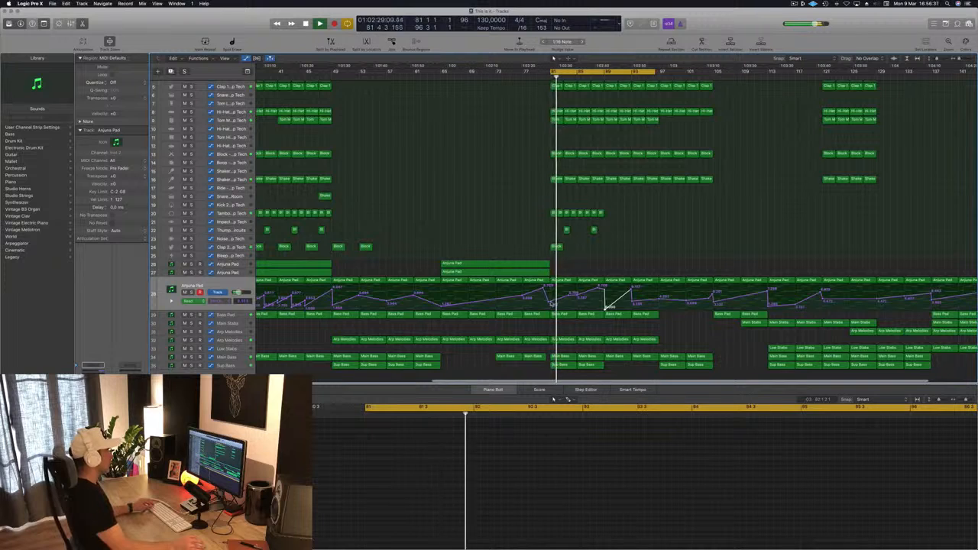
drag(548, 303, 552, 305)
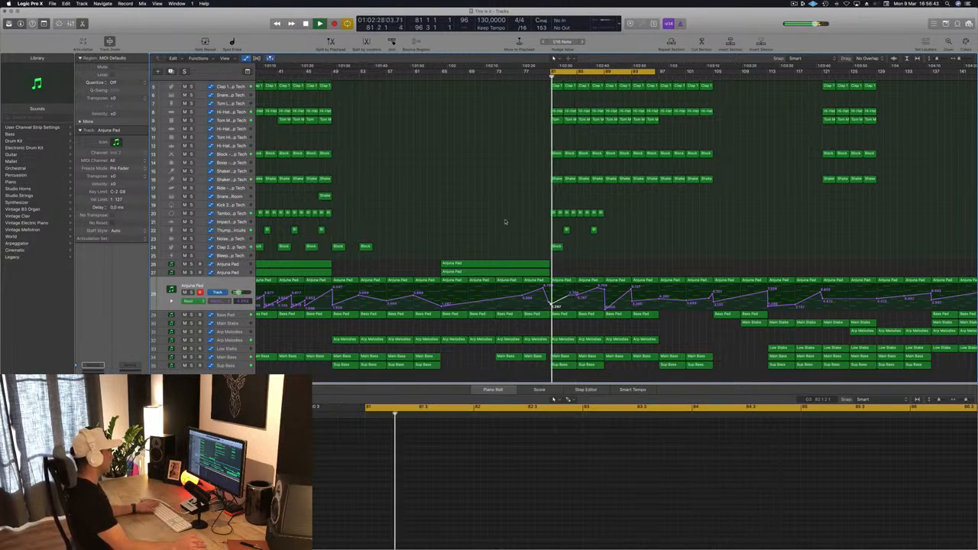
Step: Delete the eight tambourine regions between bars 81 and 89
drag(507, 218, 634, 214)
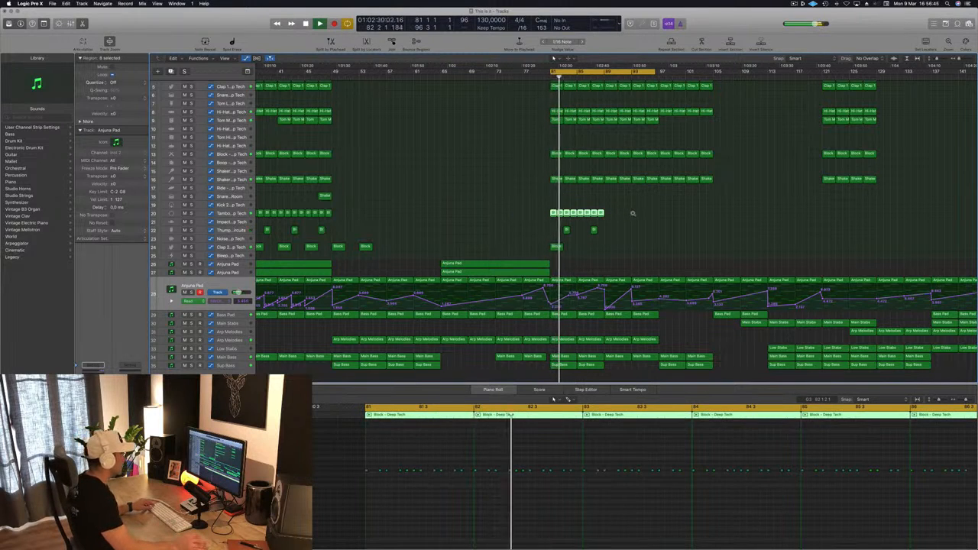
scroll(634, 214, up, 10)
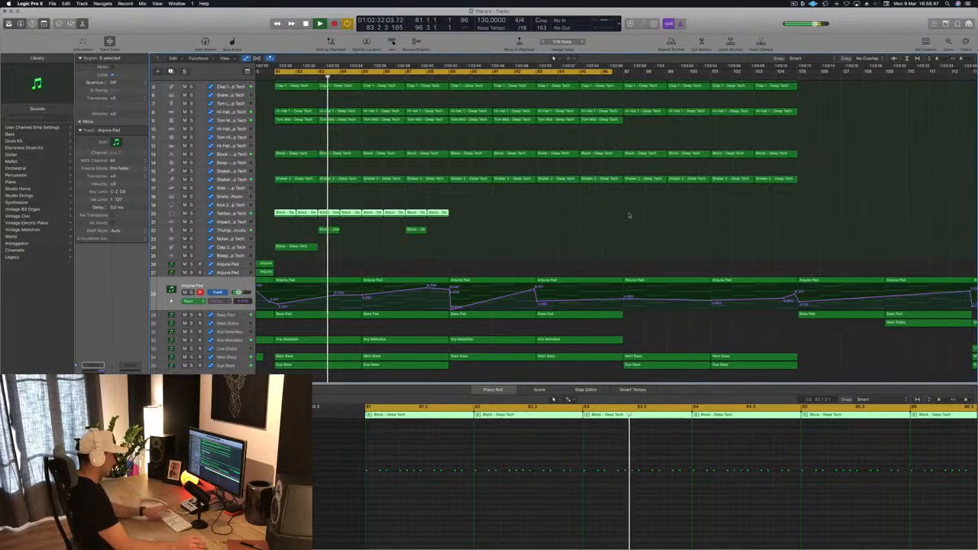
key(BackSpace)
Step: Copy the four Click regions from bar 97 so that they fill bars 81 to 97
key(super+Left)
key(super+Left)
scroll(507, 231, left, 6)
scroll(530, 227, up, 1)
scroll(529, 227, up, 3)
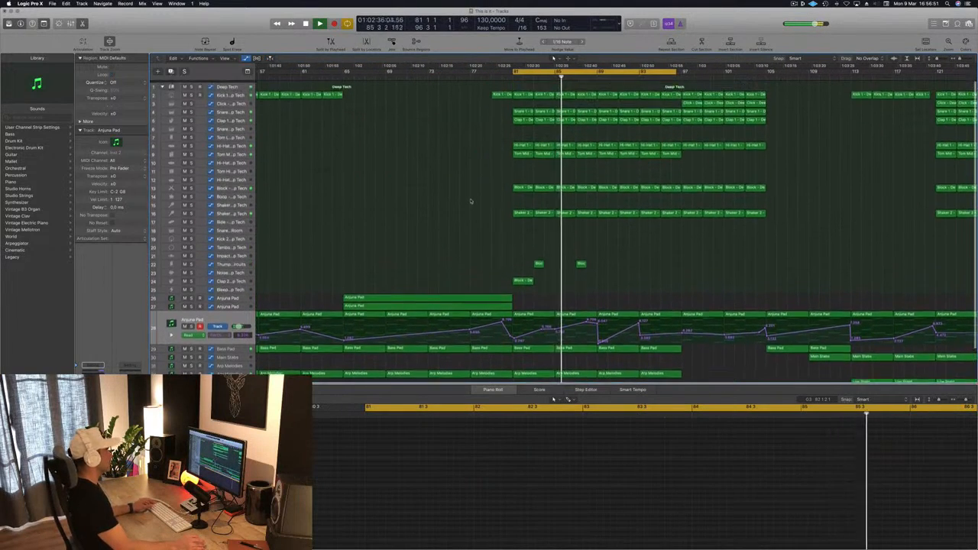
drag(675, 101, 775, 104)
mouse_move(693, 101)
mouse_down()
mouse_move(517, 102)
mouse_move(693, 108)
mouse_up()
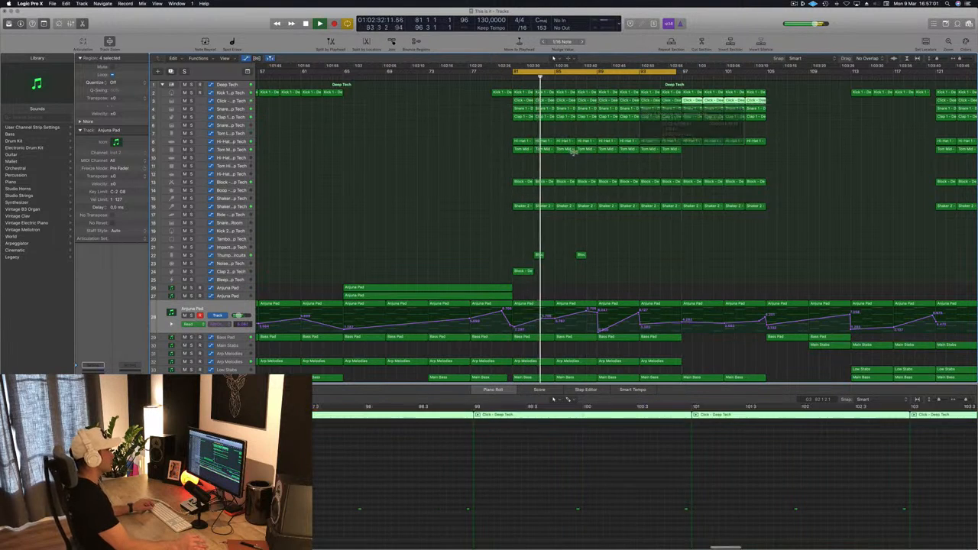
Step: Copy the two Sup Bass regions from bar 97 to bar 89
key(super+Up)
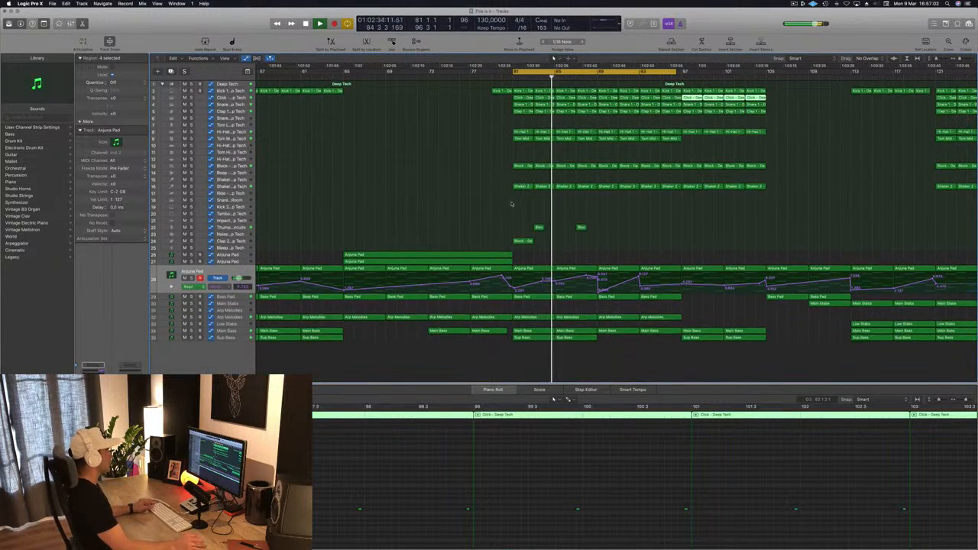
key(super+Left)
key(super+Left)
key(super+Left)
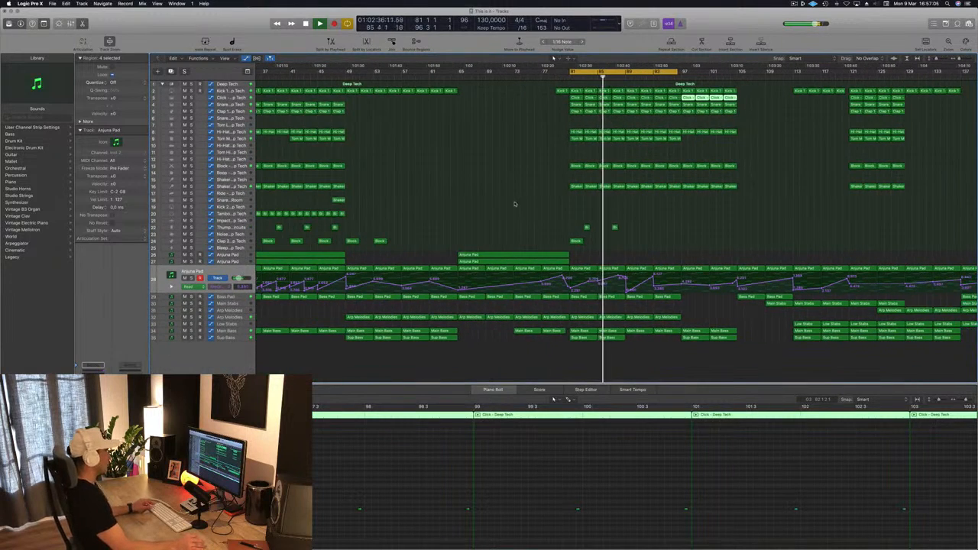
key(super+Left)
key(super+Left)
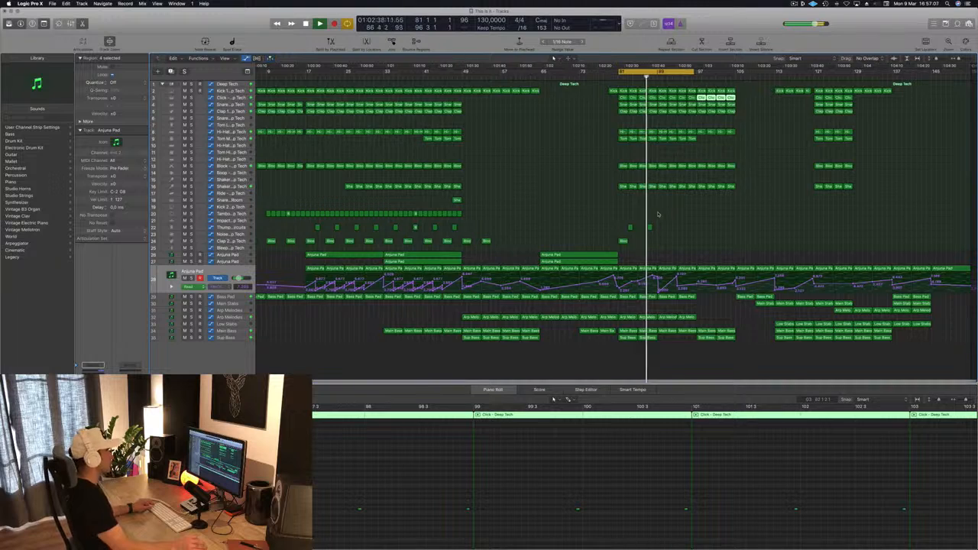
key(super+Right)
key(super+Right)
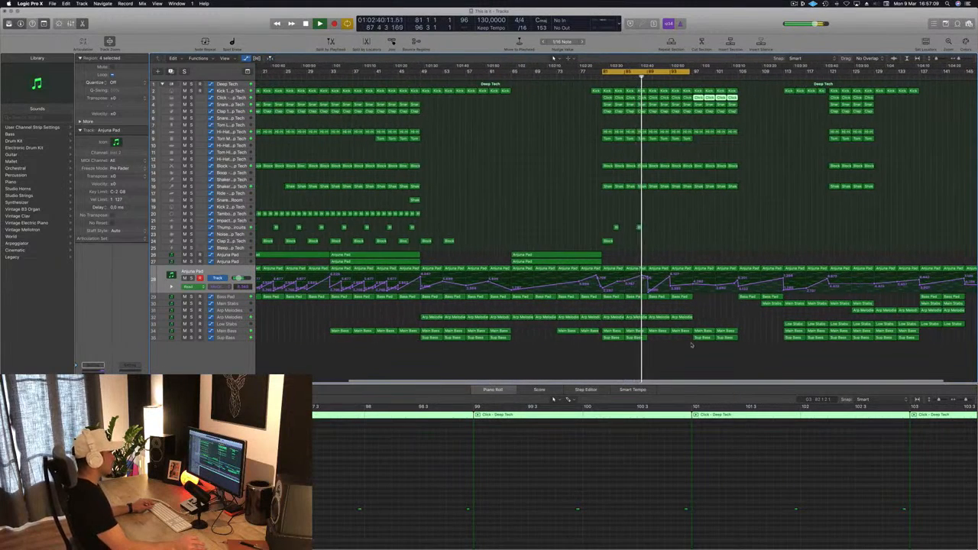
drag(743, 342, 665, 342)
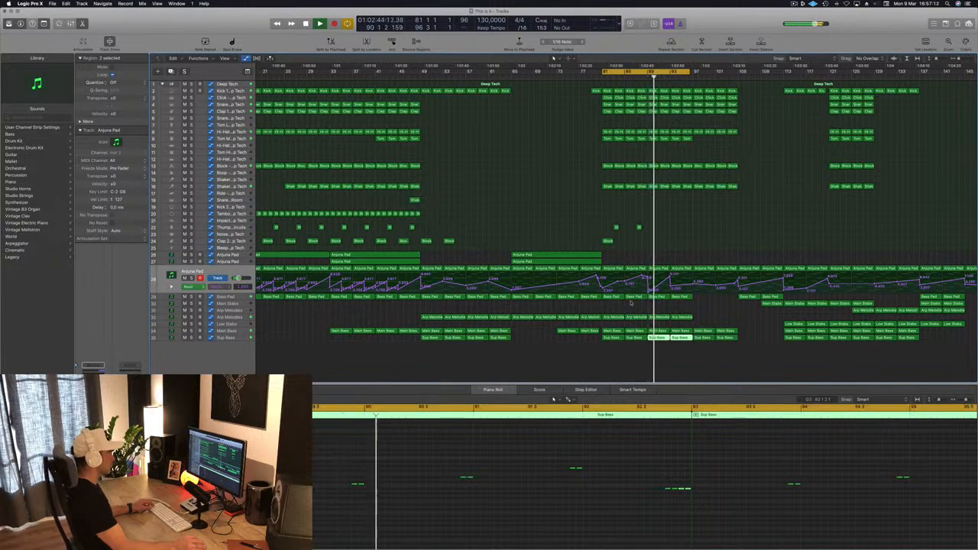
Step: Examine the Arp Melodies regions between bars 81 and 97 while the section plays
click(637, 317)
click(658, 318)
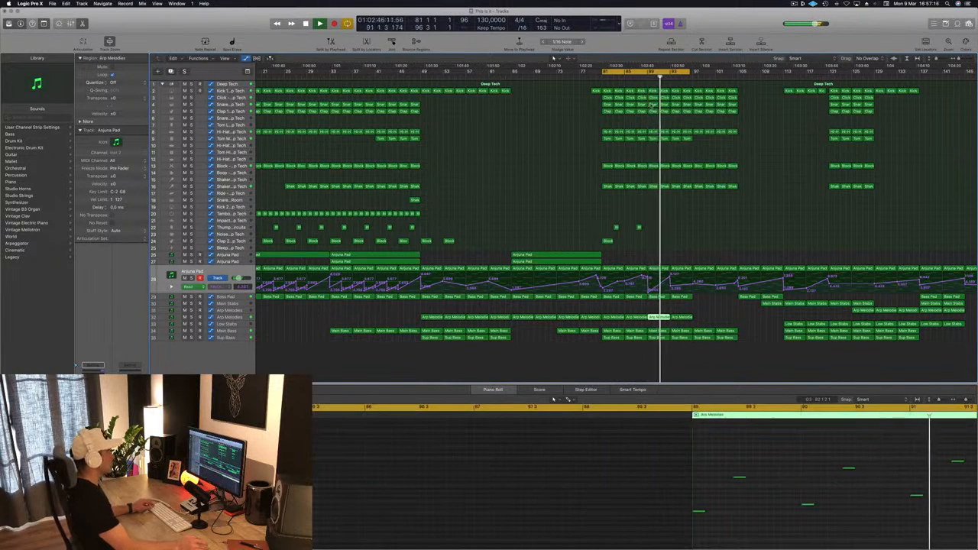
click(631, 318)
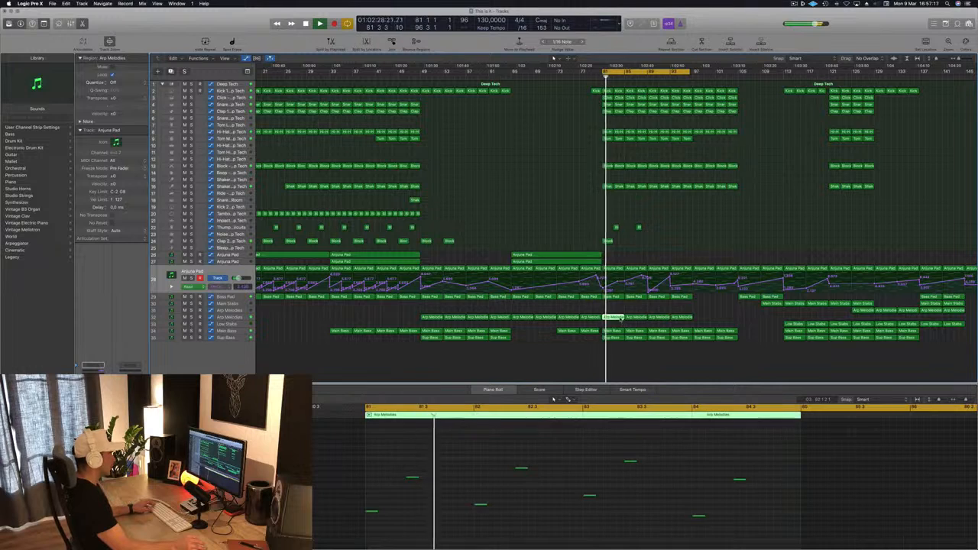
click(689, 319)
key(super+Left)
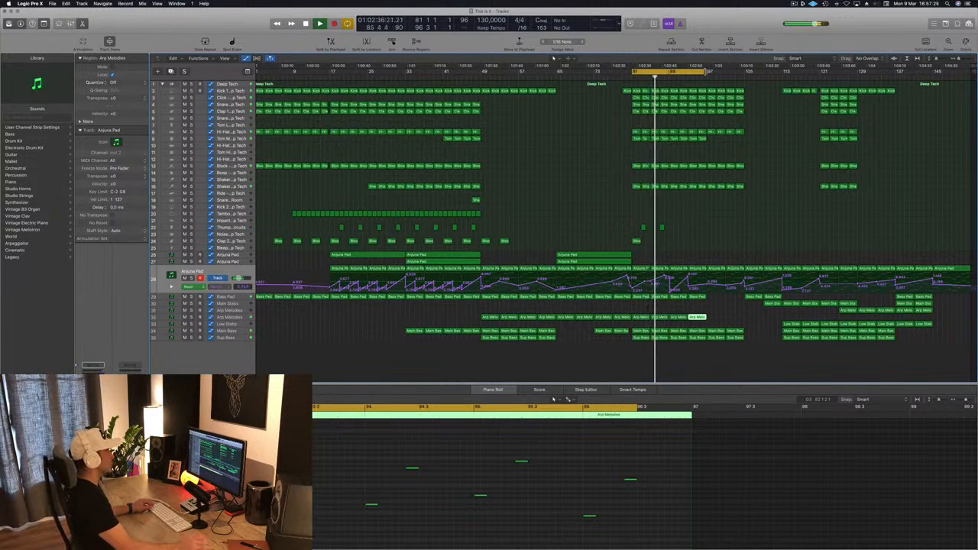
Step: Save the project and delete the four Tom Mid regions between bars 89 and 97
key(super+Right)
key(super+s)
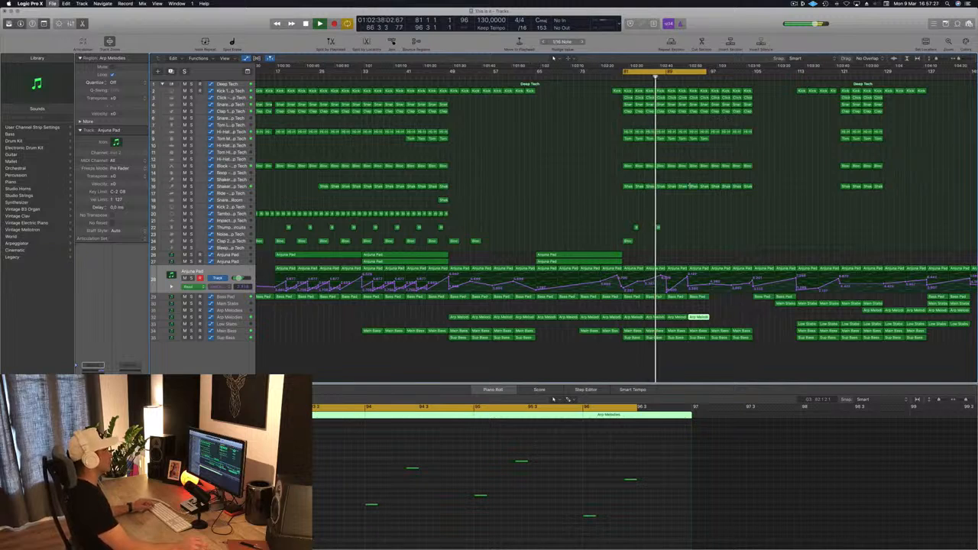
key(super+Left)
key(super+Right)
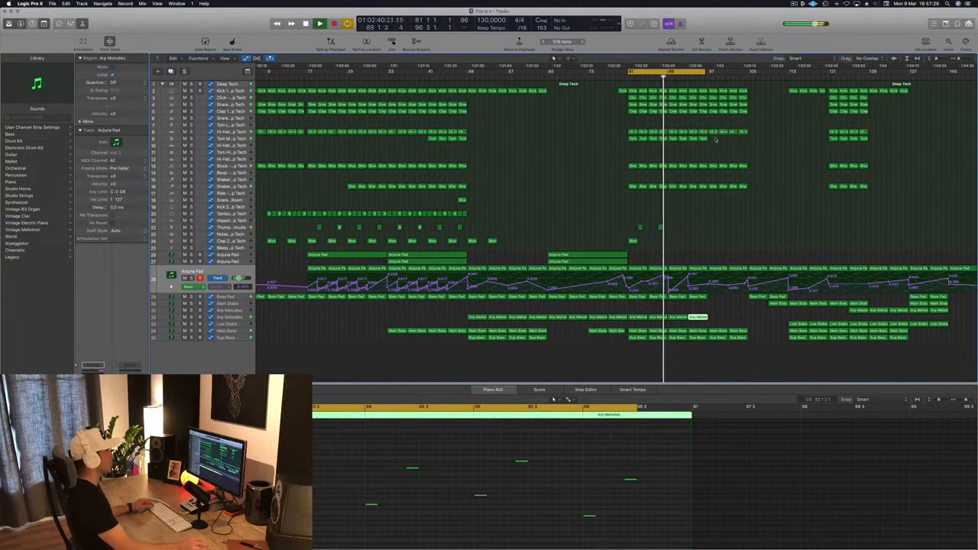
click(718, 143)
key(Delete)
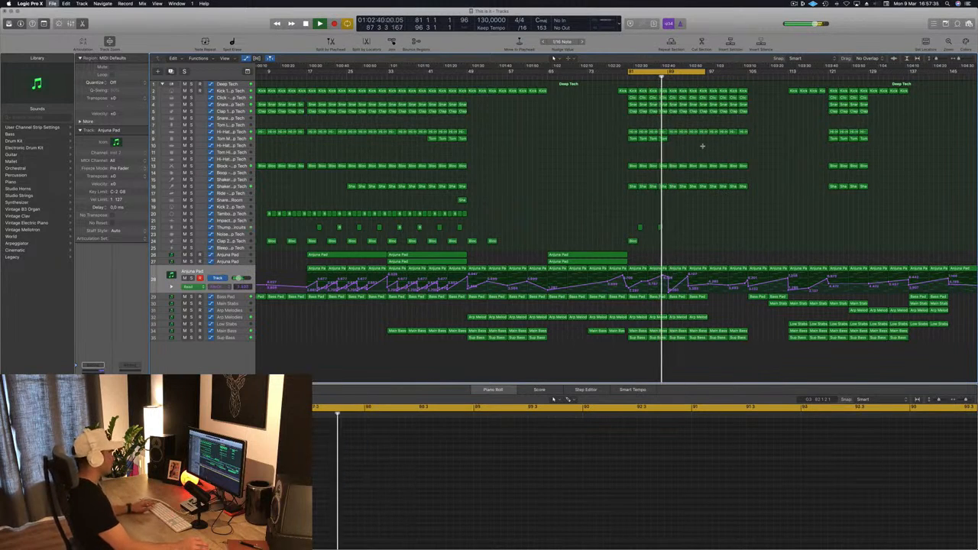
Step: Copy the Clap 2 region from bar 81 to bar 85, and copy the two Thump and two Clap 2 regions eight bars on
click(459, 227)
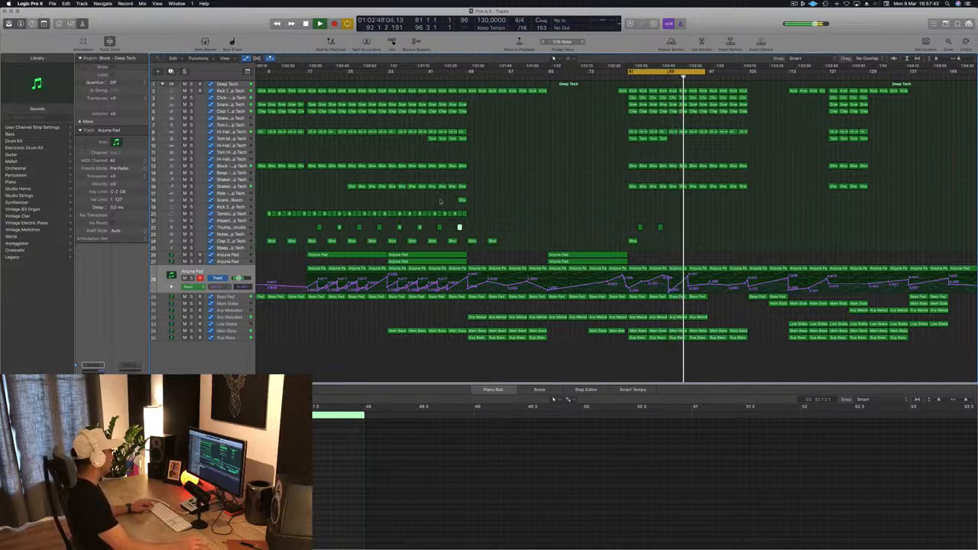
click(481, 200)
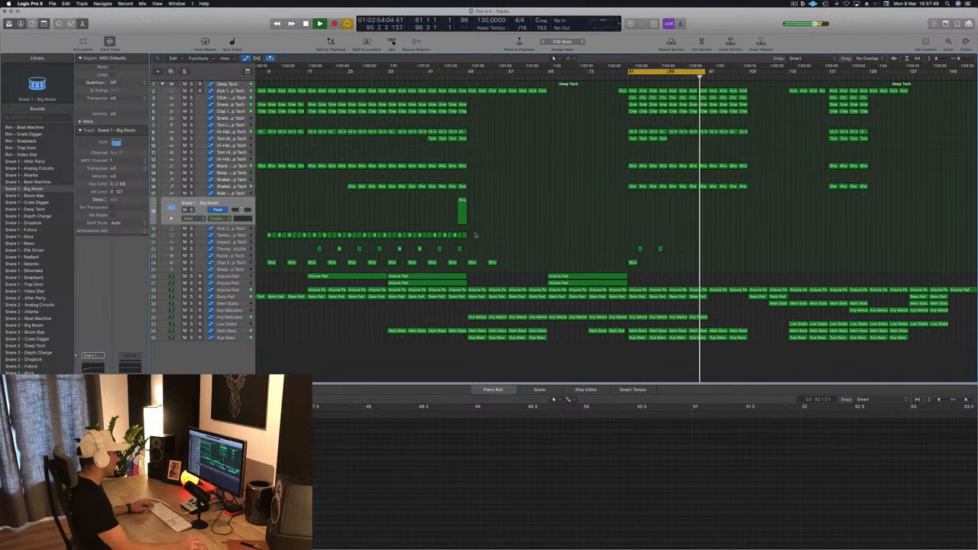
drag(429, 245, 634, 264)
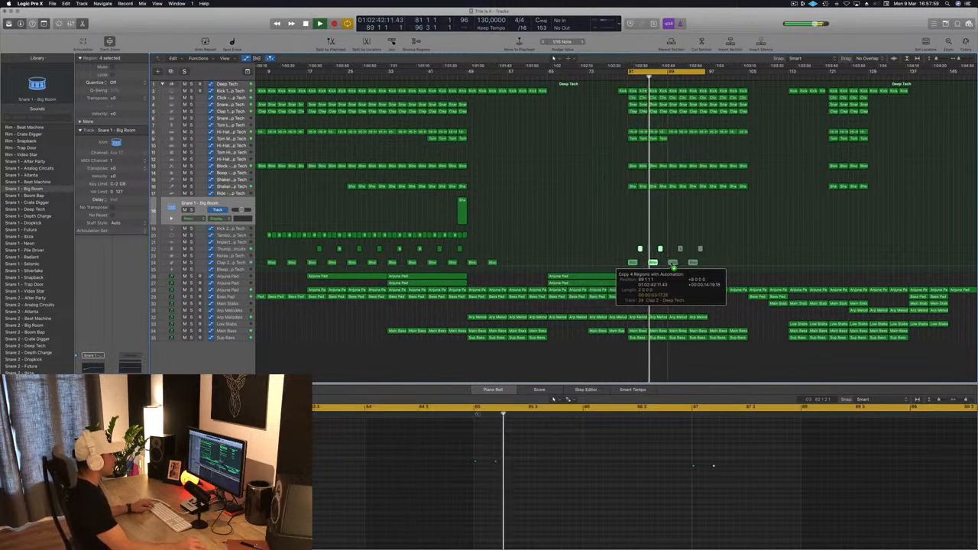
drag(671, 265, 671, 264)
scroll(669, 263, up, 4)
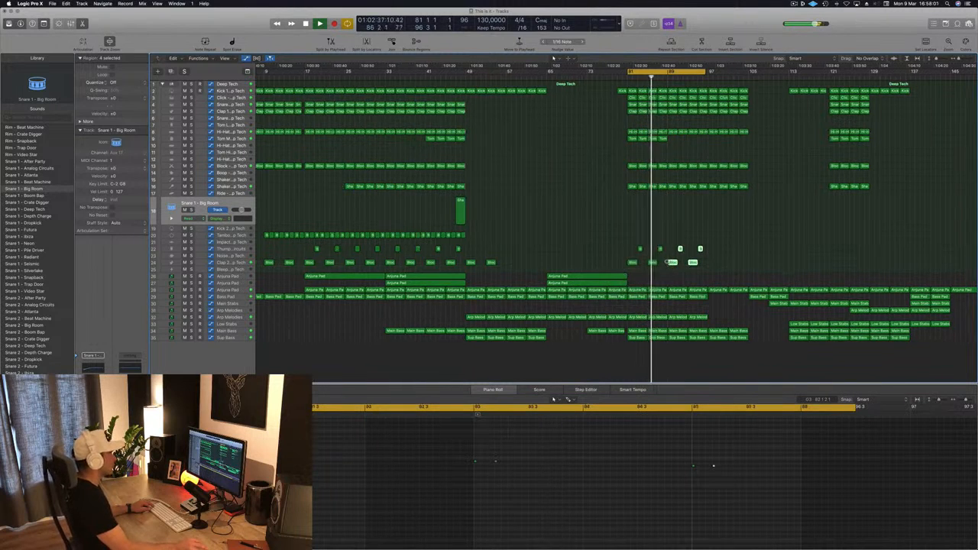
scroll(668, 262, up, 3)
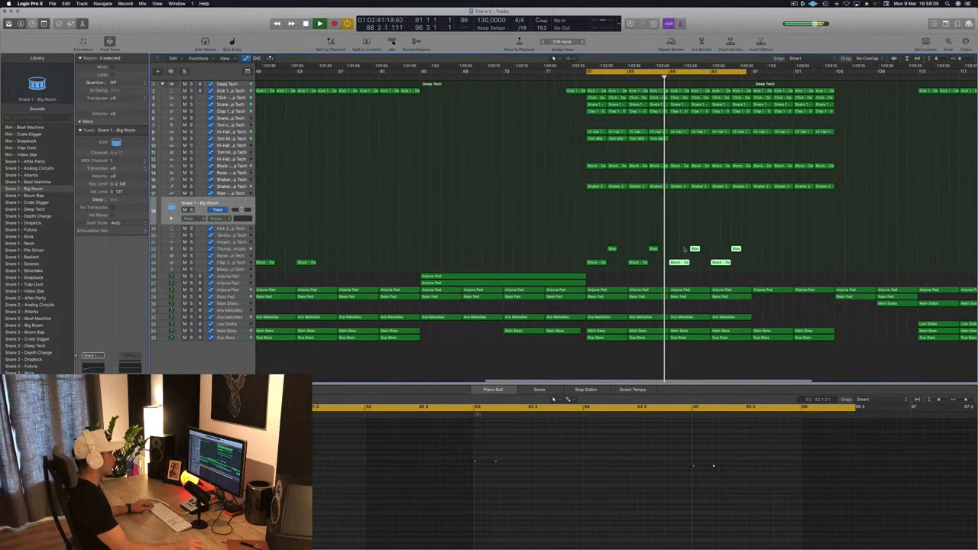
scroll(684, 248, down, 6)
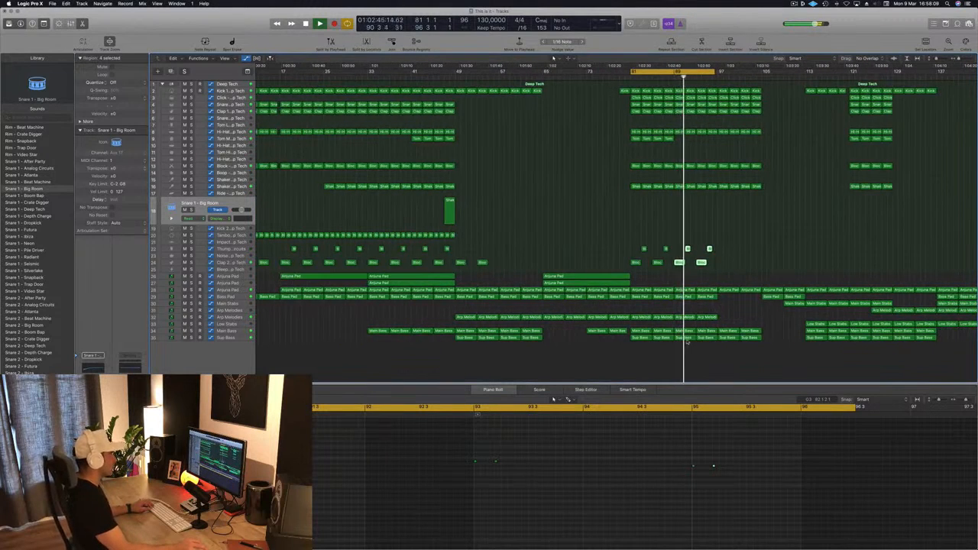
Step: Delete the Arp Melodies regions at bars 89 and 93 and restart playback from bar 81
click(688, 317)
key(Delete)
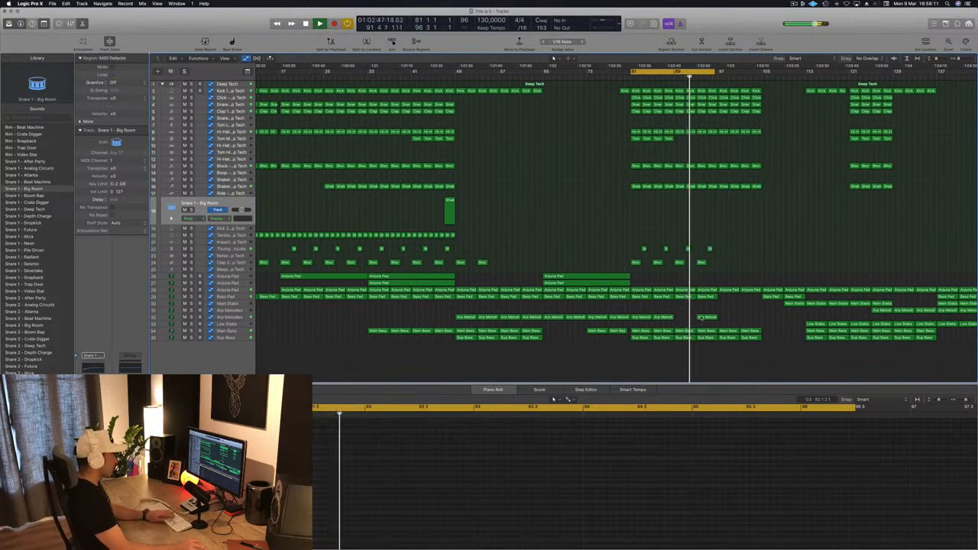
click(709, 317)
key(Delete)
key(space)
key(space)
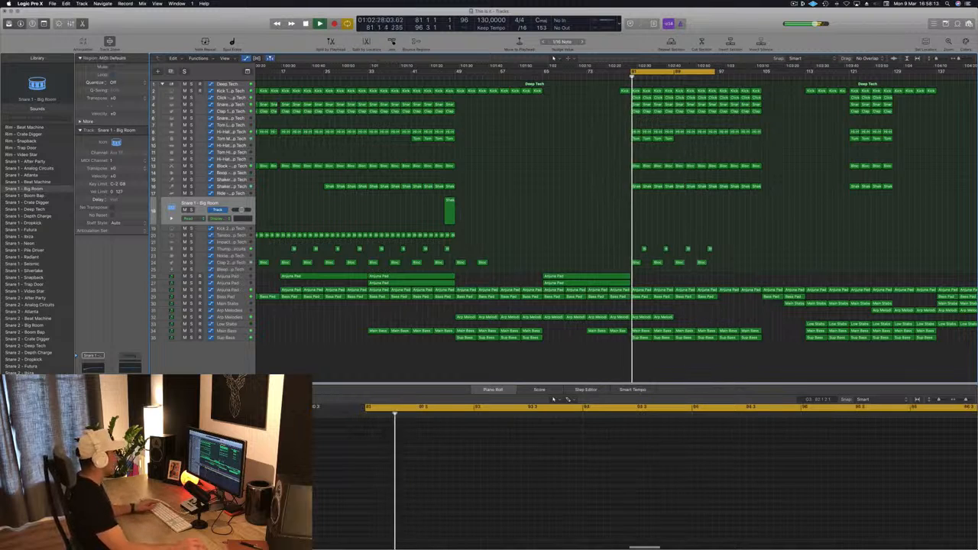
Step: Reshape the Bass Pad automation to rise from bar 81 to 89, dip at bar 93 and rise again to bar 97
click(234, 291)
click(703, 251)
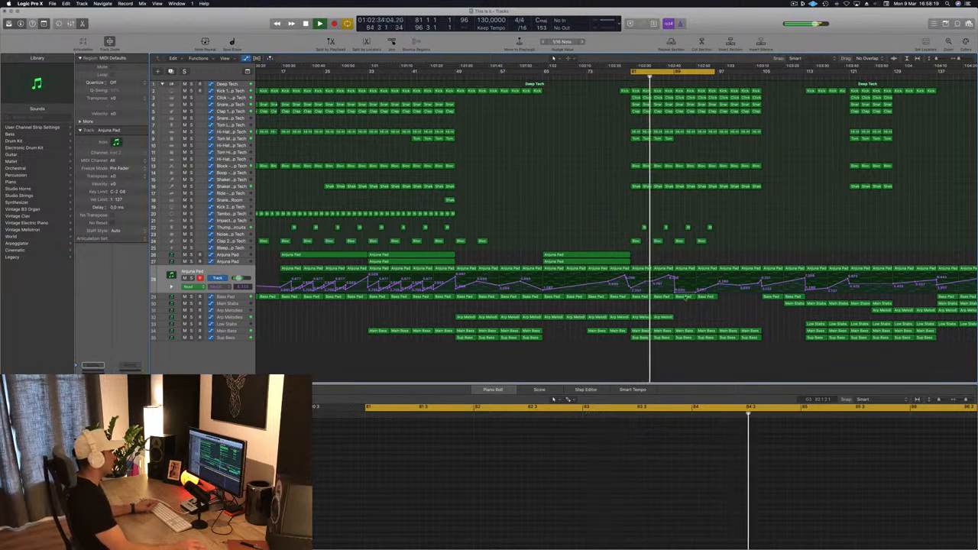
click(230, 297)
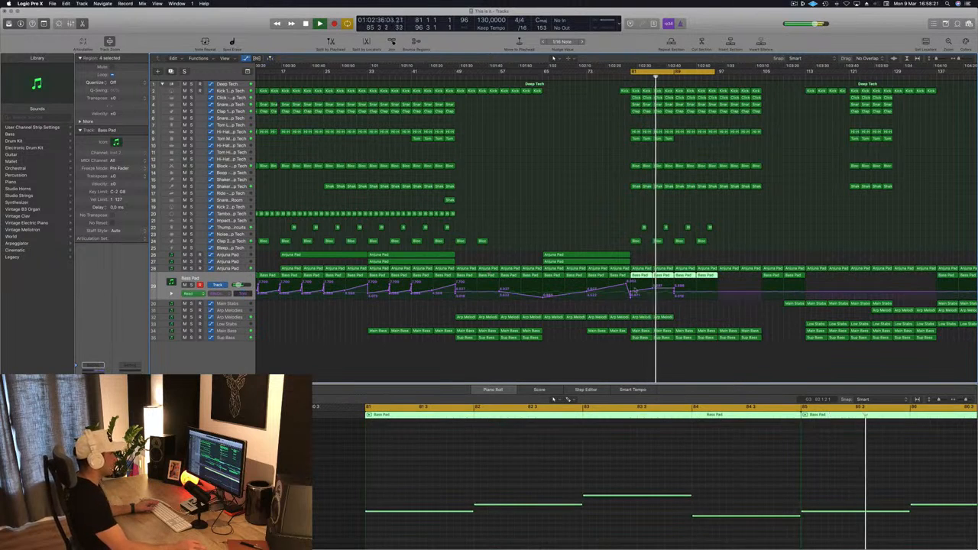
click(674, 292)
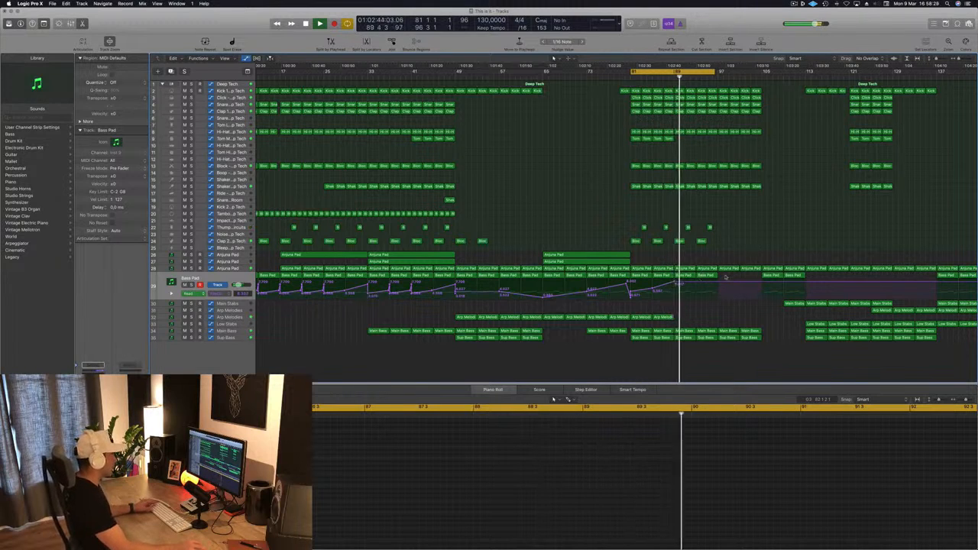
drag(696, 283, 719, 282)
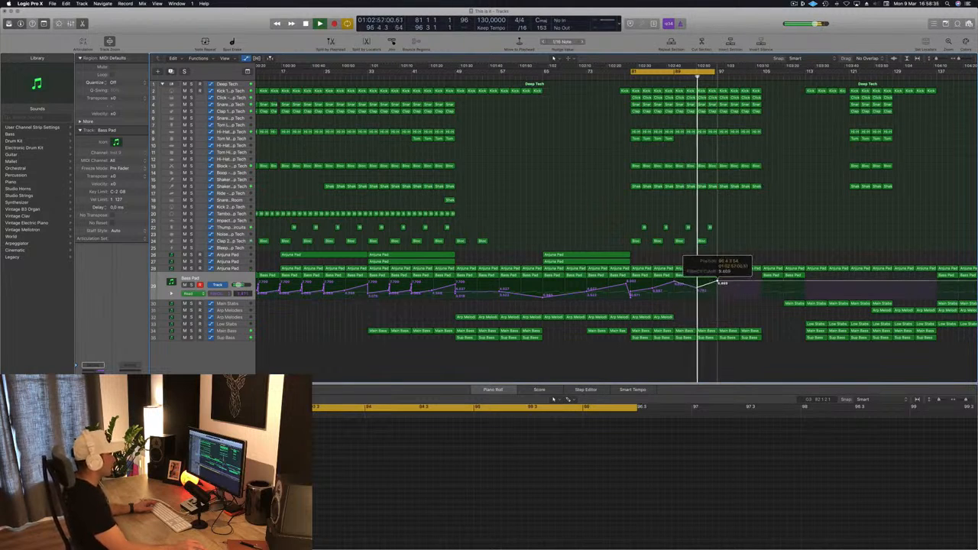
scroll(739, 247, right, 3)
scroll(739, 247, left, 3)
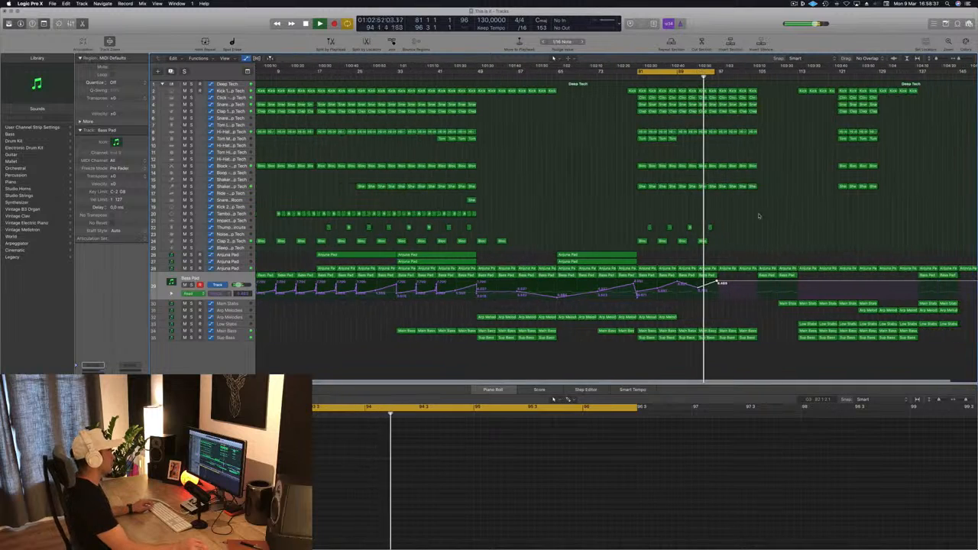
scroll(757, 201, left, 1)
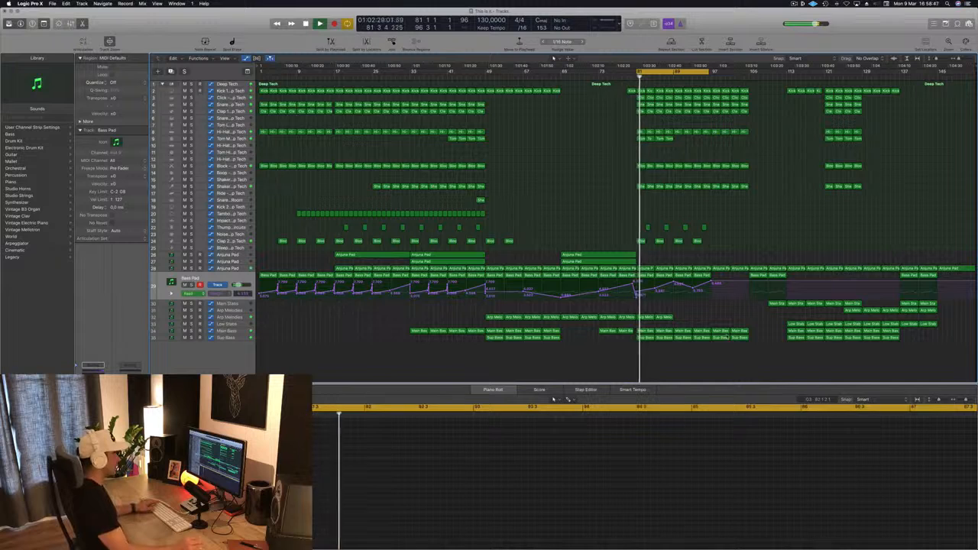
Step: Copy the Low Stabs region from bar 113 to bar 97 and play the lead-up to it
click(796, 324)
drag(796, 324, 721, 328)
click(694, 78)
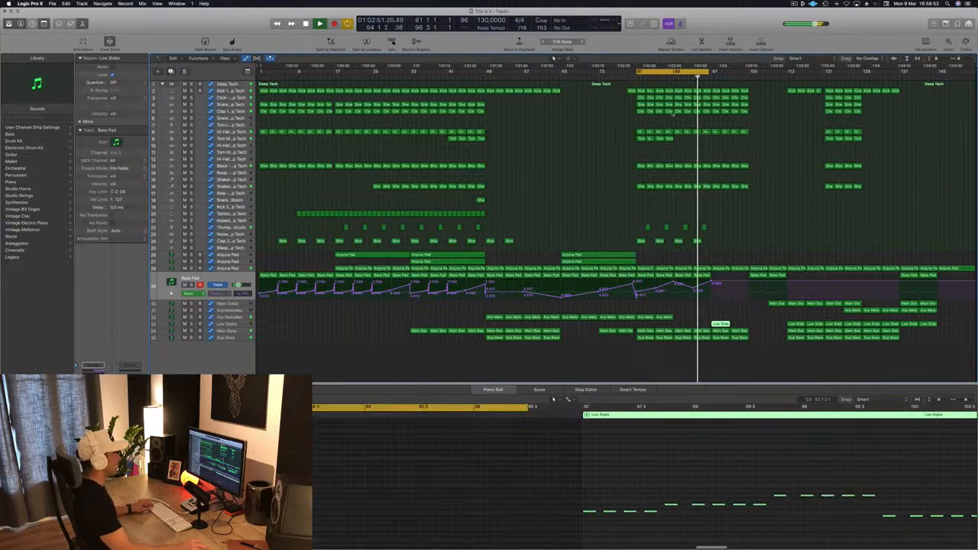
Step: Copy the Bass Pad region from bar 93 with its automation to bars 97 and 101
key(super+Right)
key(super+Right)
key(super+Right)
key(super+Left)
key(super+Left)
drag(705, 276, 761, 282)
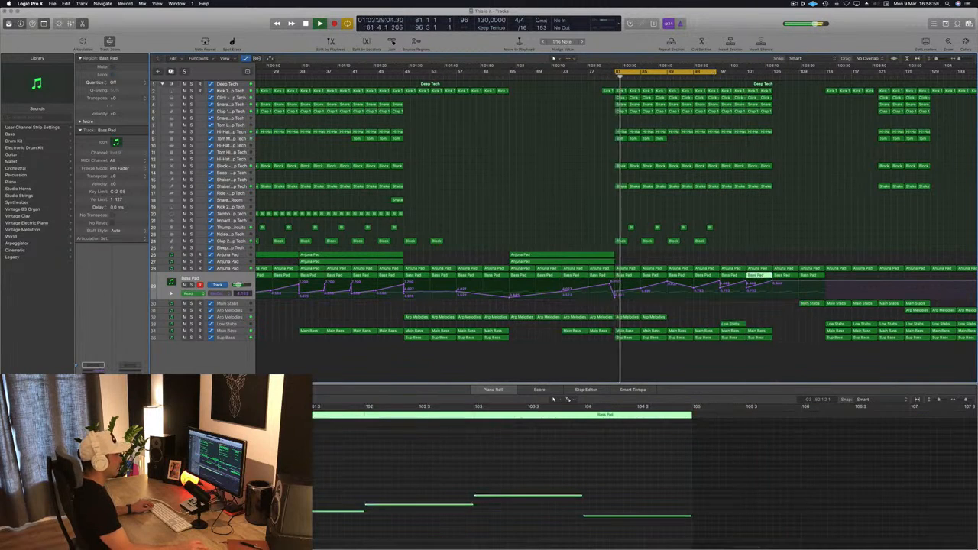
Step: Extend the cycle range to end at bar 105 and play from just before bar 97
drag(722, 72, 772, 78)
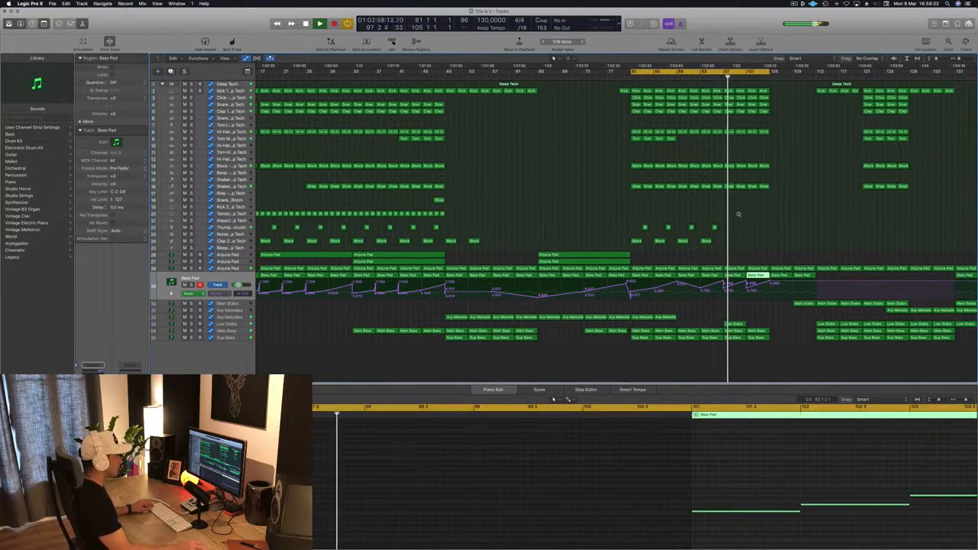
scroll(739, 215, left, 1)
click(718, 78)
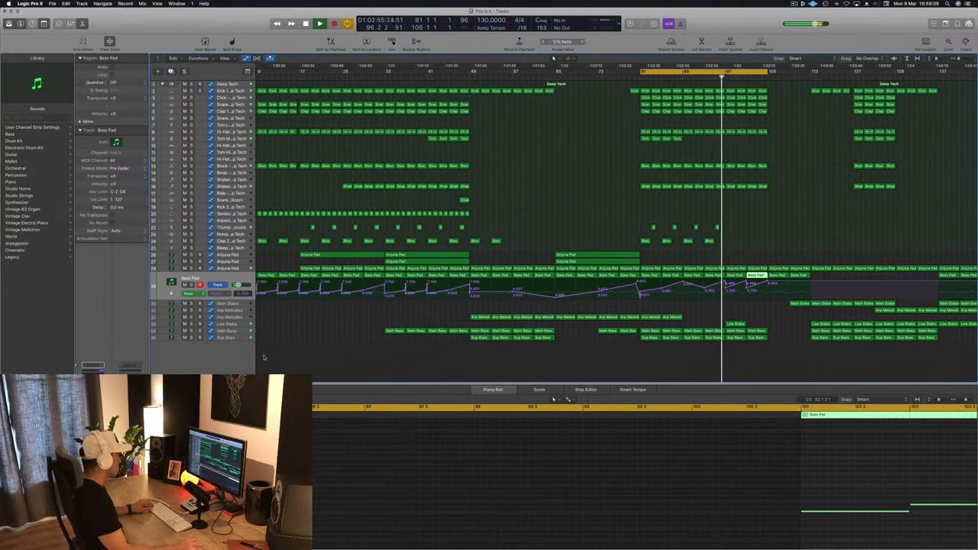
Step: Add Main Bass automation points at bars 93, 97 and 101, and lower the one at bar 97
click(242, 339)
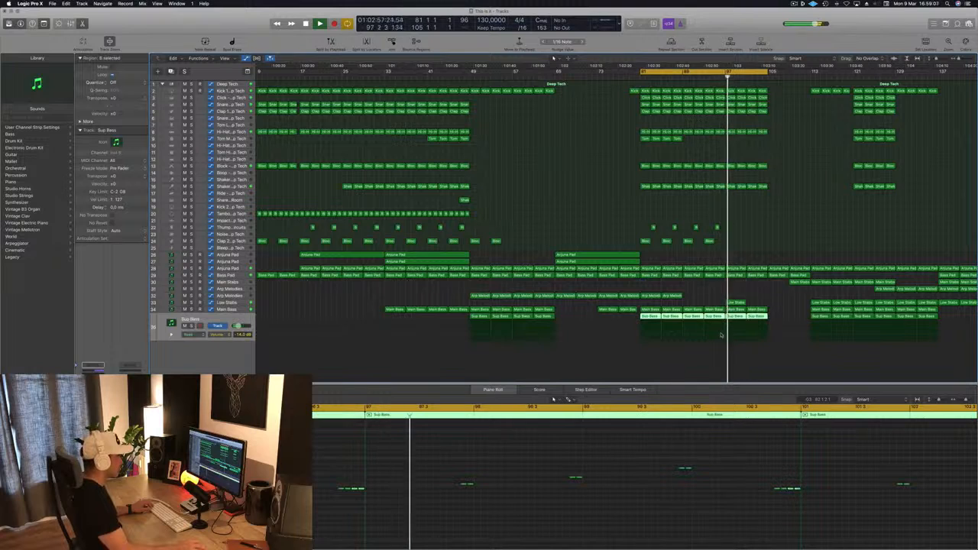
click(237, 309)
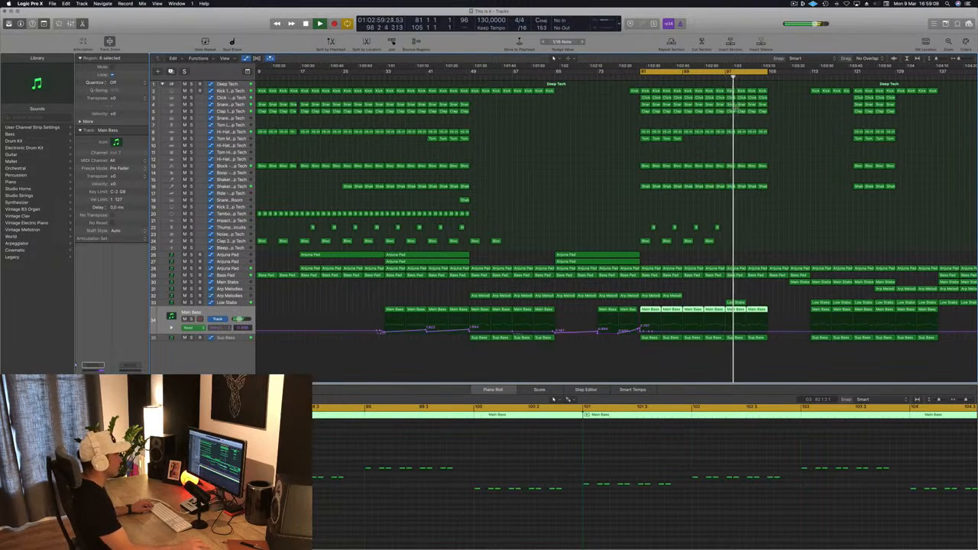
click(720, 76)
scroll(708, 332, up, 5)
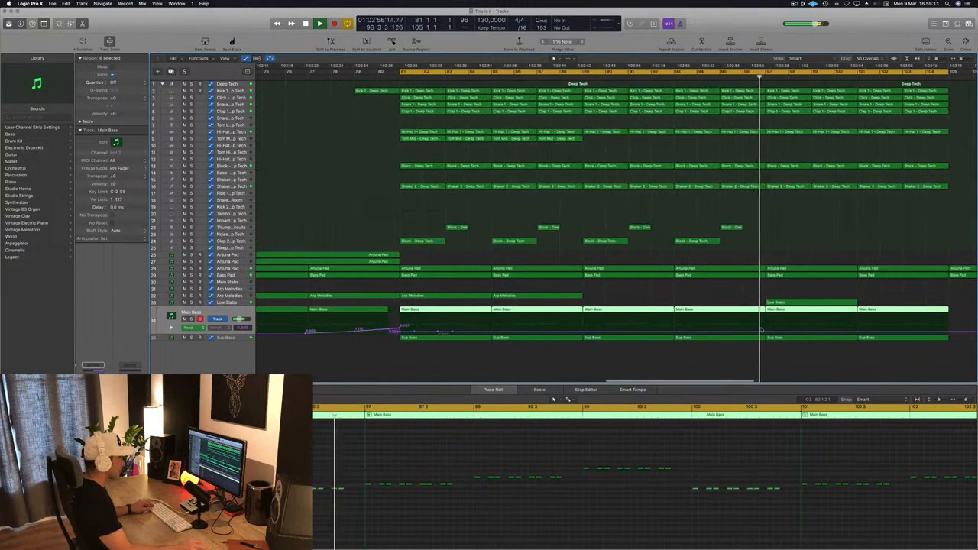
scroll(706, 334, down, 2)
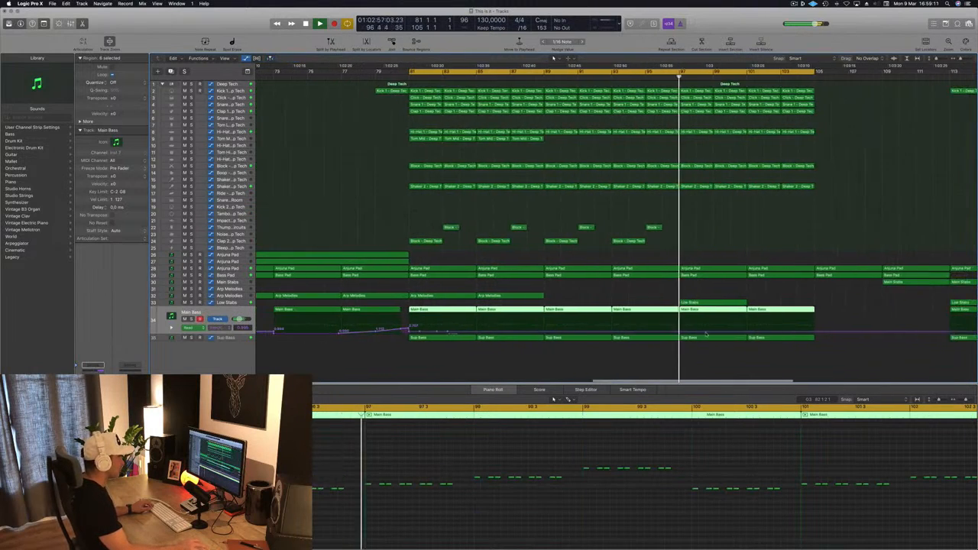
click(612, 333)
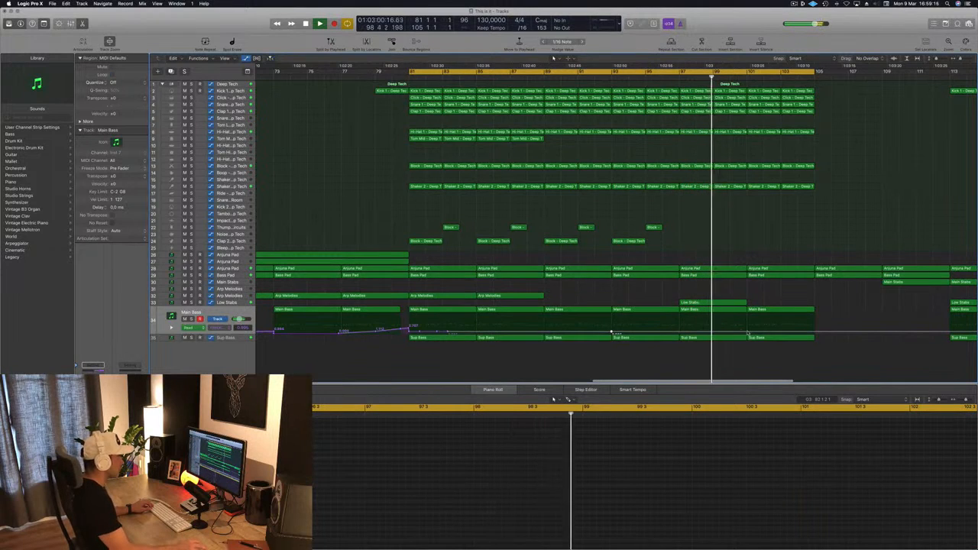
click(679, 333)
drag(679, 333, 680, 337)
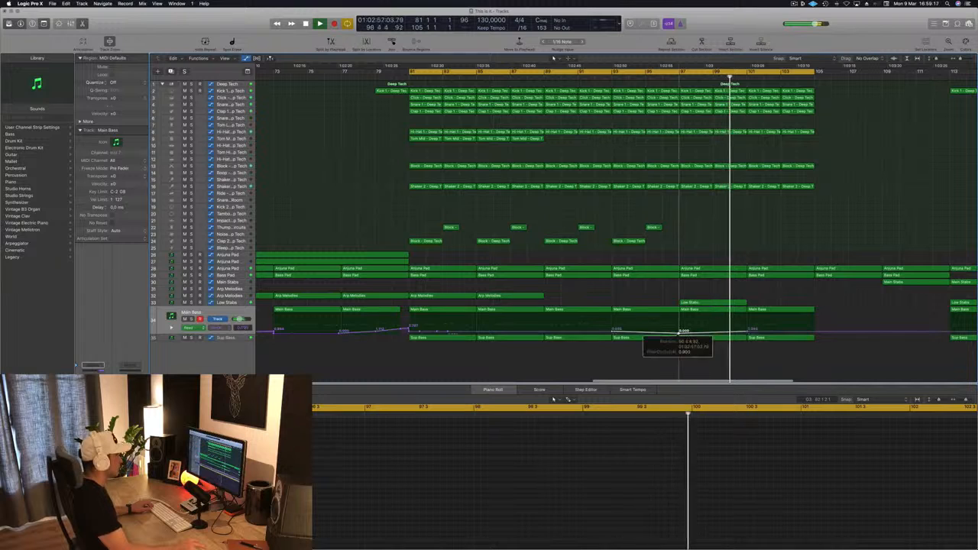
Step: Play the section from about bar 92 to check the Main Bass automation and the Low Stabs entry at bar 97
click(602, 76)
key(super+Left)
key(super+Left)
key(super+Left)
key(super+Left)
key(super+Left)
key(super+Left)
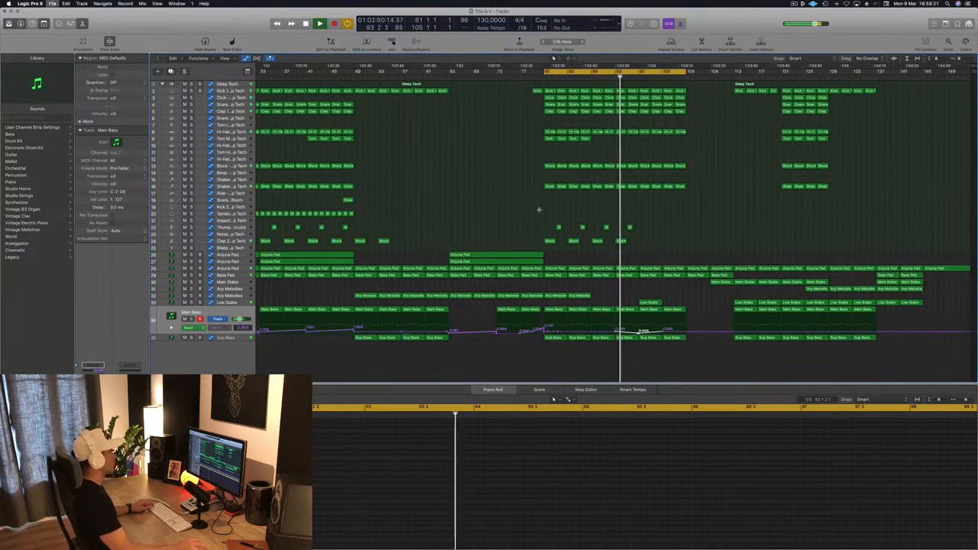
key(super+Left)
key(super+Right)
key(super+Right)
key(super+Right)
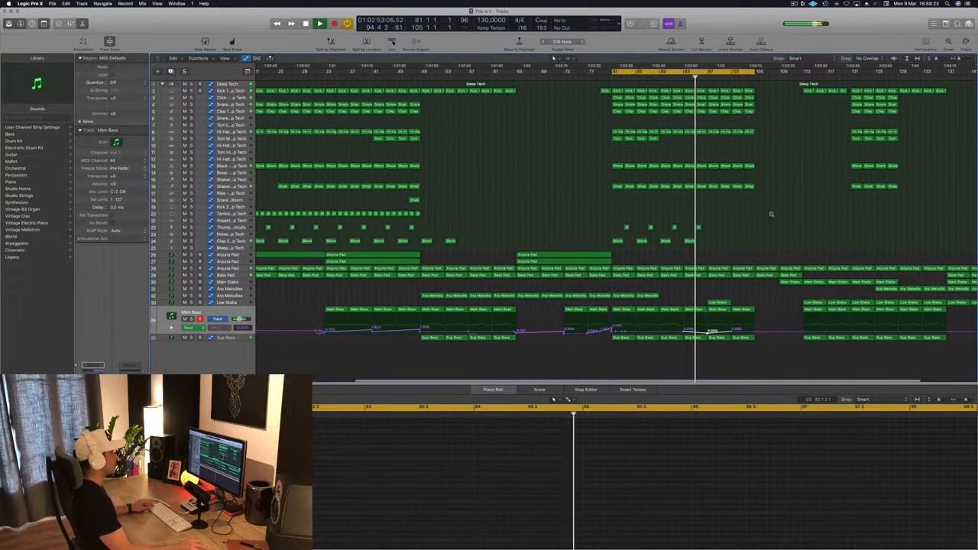
key(super+Left)
key(super+Left)
key(super+Left)
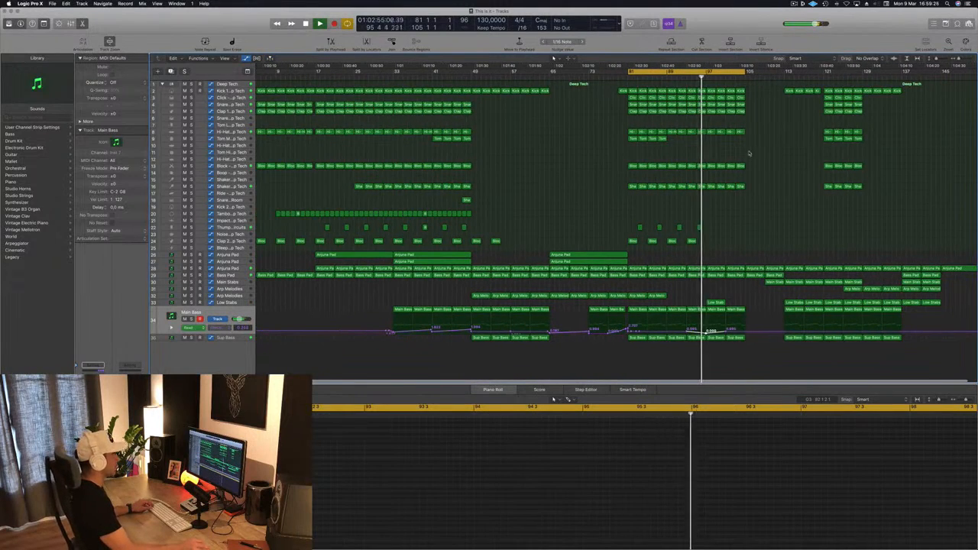
key(super+Right)
key(super+Left)
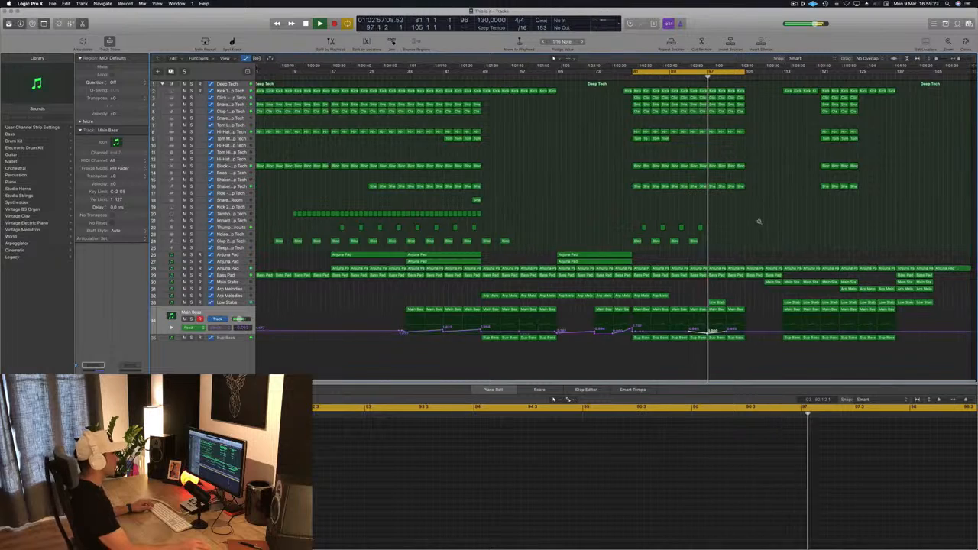
click(687, 74)
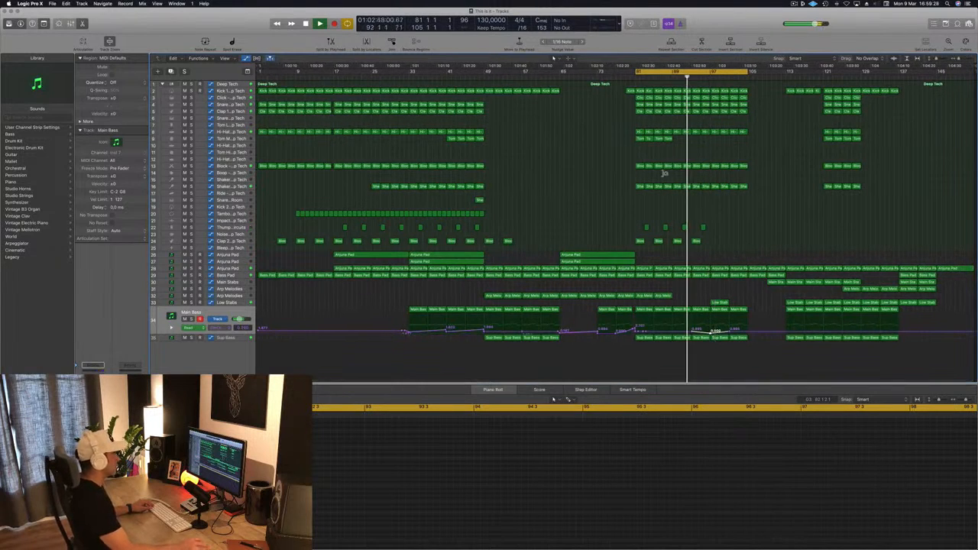
Step: Delete the Anjuna Pad regions from bar 97 to 105 on the lowest of the three Anjuna Pad tracks
click(233, 269)
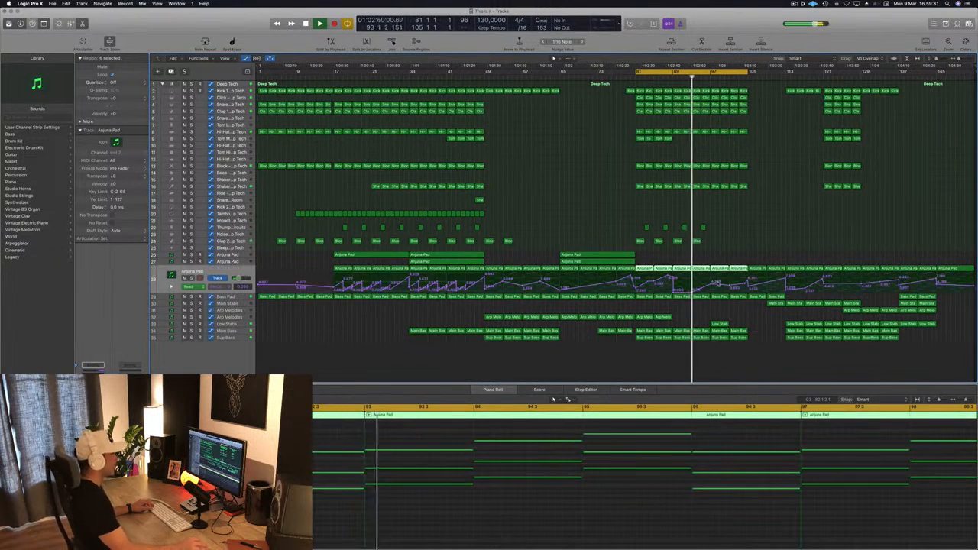
drag(732, 253, 735, 270)
key(Delete)
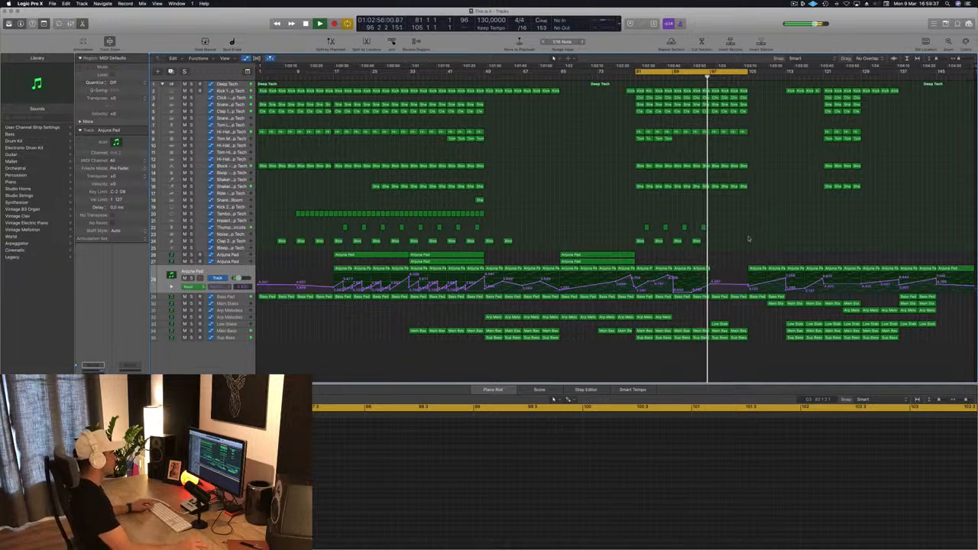
Step: Copy the Low Stabs region with its automation from bar 97 to bar 101 and play from just before bar 97
scroll(757, 225, down, 2)
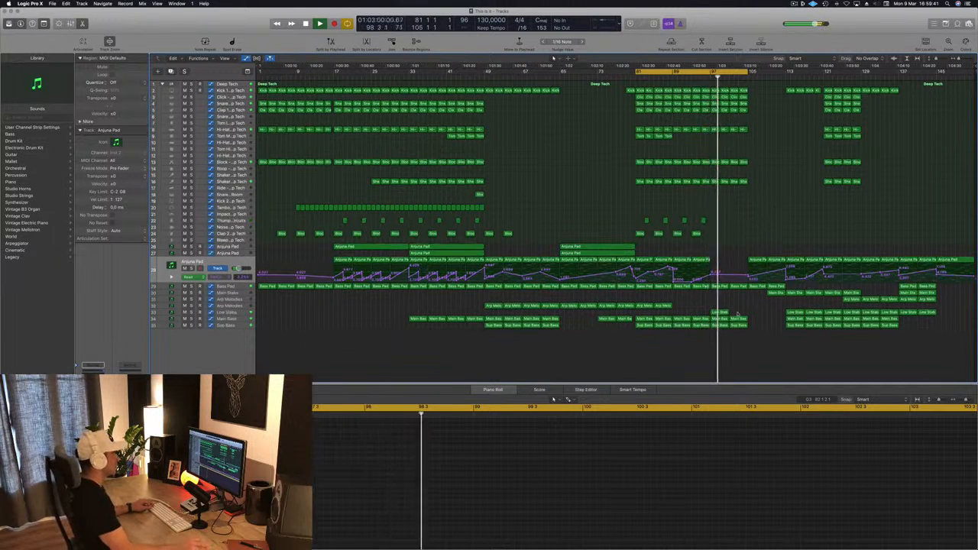
click(720, 313)
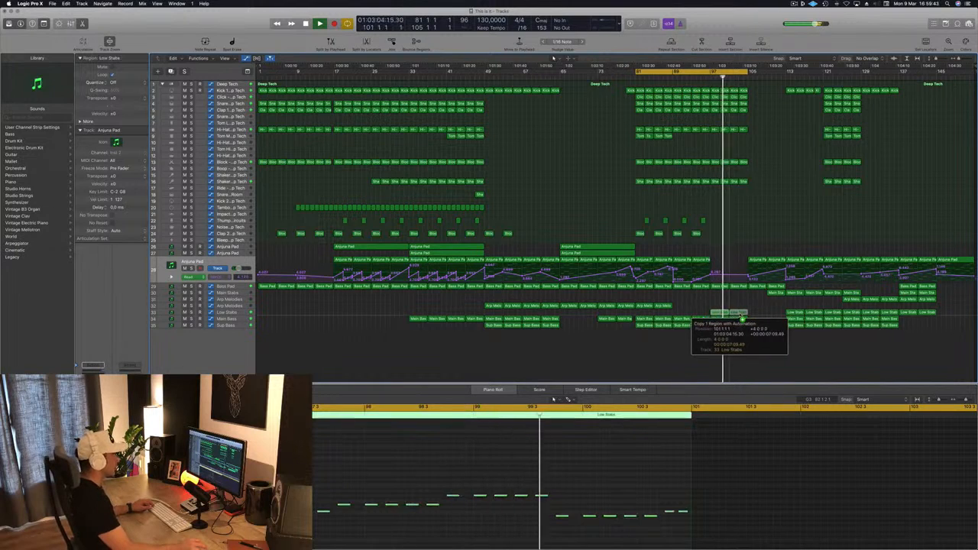
click(736, 314)
click(706, 76)
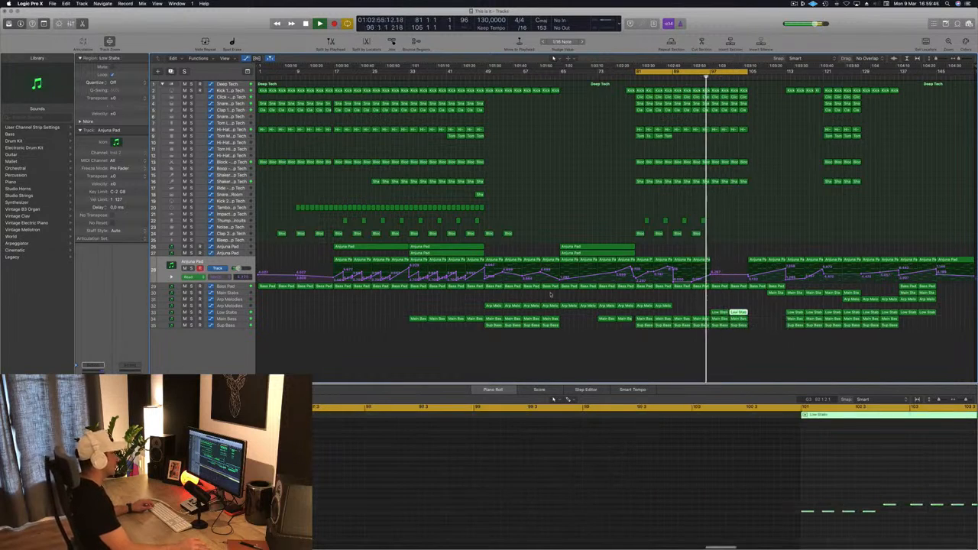
Step: Shape the Low Stabs filter cutoff automation into a rise from bar 97 to a raised point at bar 105
click(230, 312)
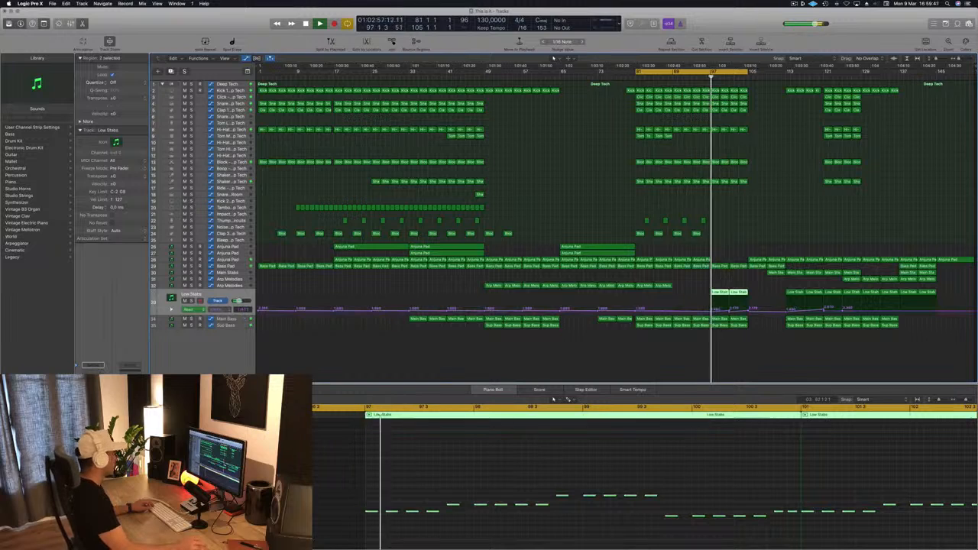
click(730, 313)
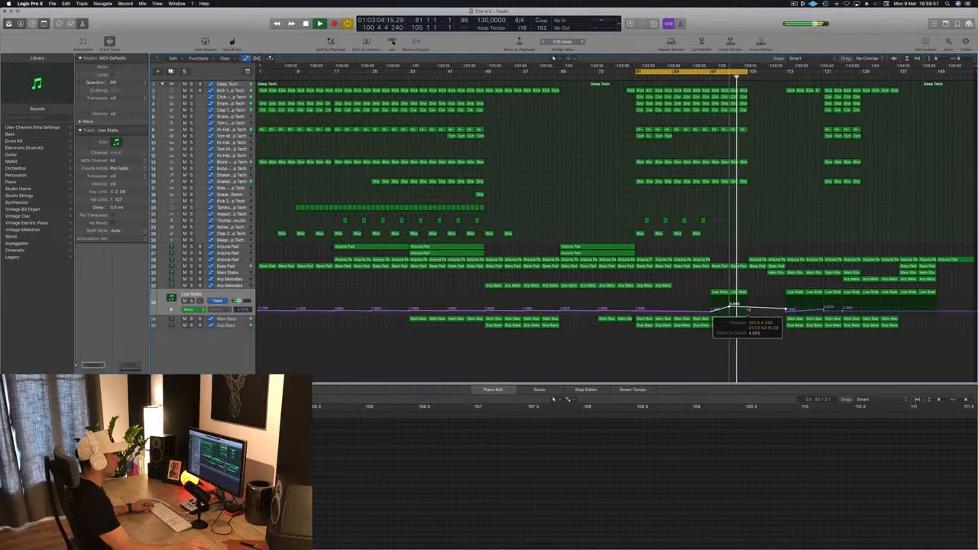
click(749, 311)
drag(749, 309, 748, 304)
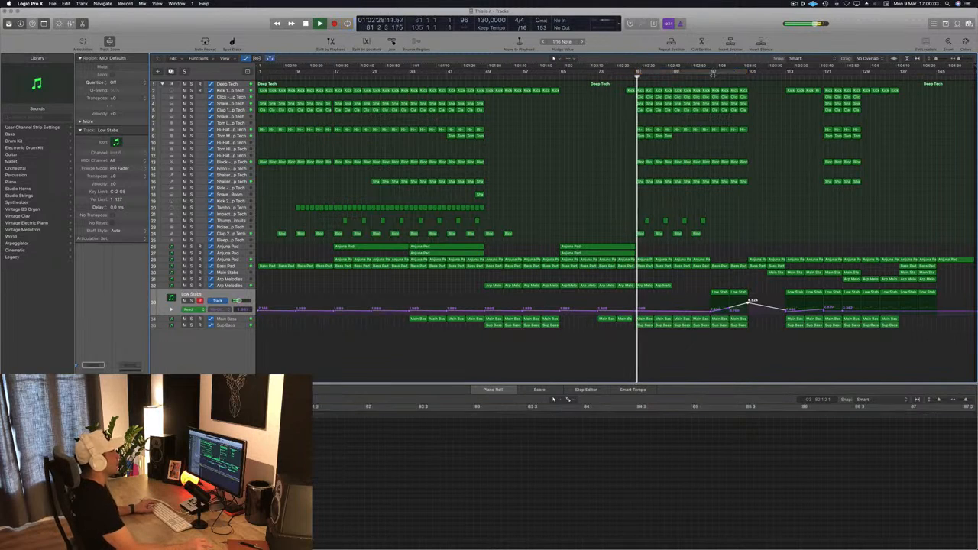
Step: Set the cycle range to bars 97 to 105 and repeat that section once across all tracks
mouse_move(725, 74)
mouse_down()
mouse_move(716, 74)
mouse_move(748, 75)
mouse_up()
key(super+r)
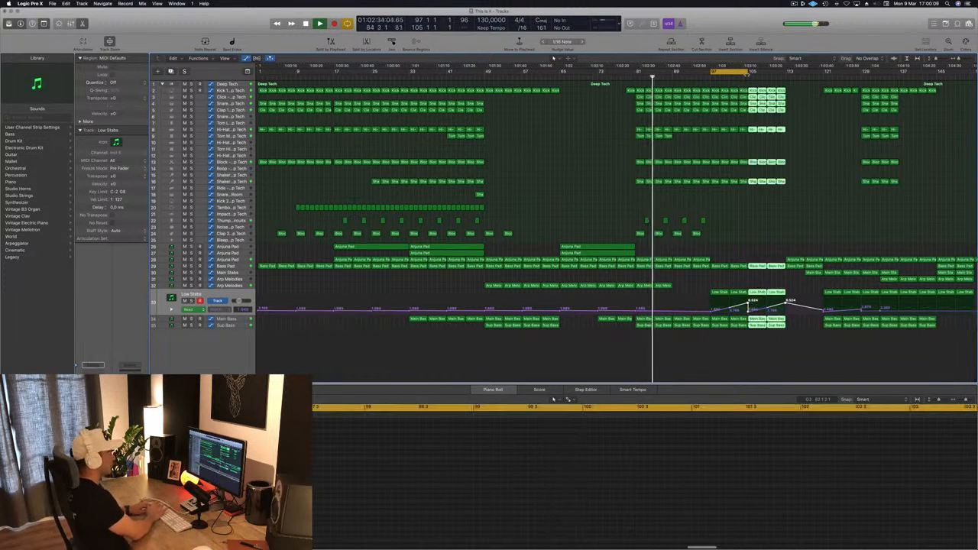
scroll(623, 241, down, 1)
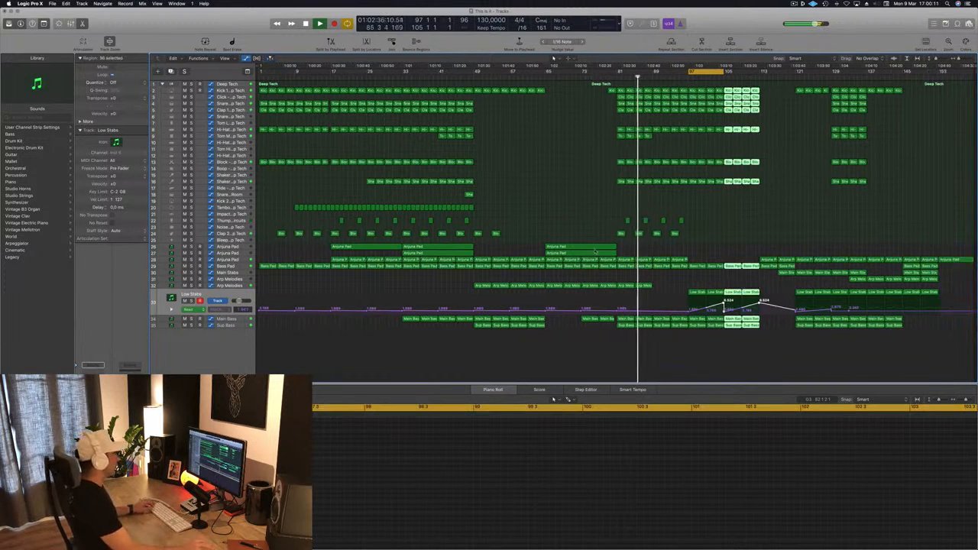
Step: Copy the two long Anjuna Pad regions from bar 65 to bar 97 and the lone snare room region from bar 47 to bar 111
drag(536, 250, 733, 247)
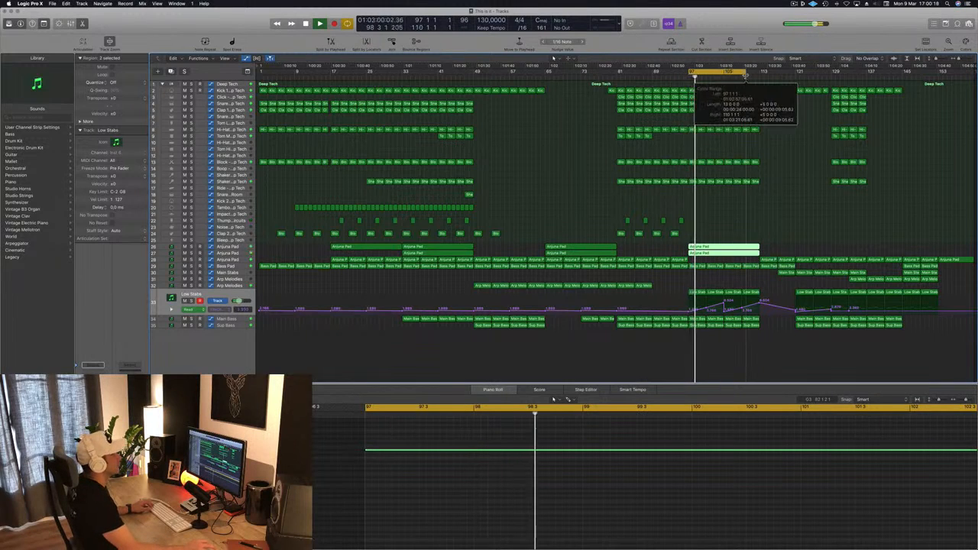
drag(469, 195, 755, 196)
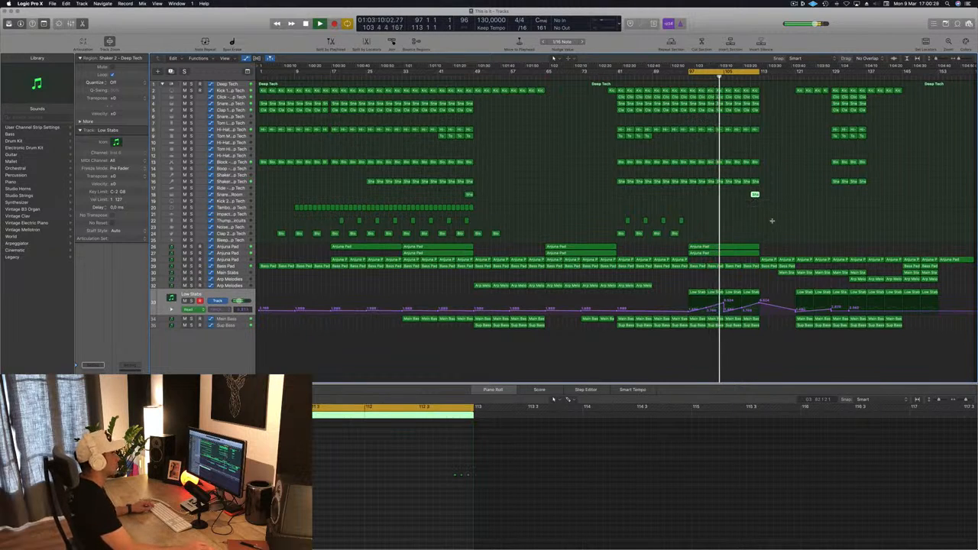
click(773, 223)
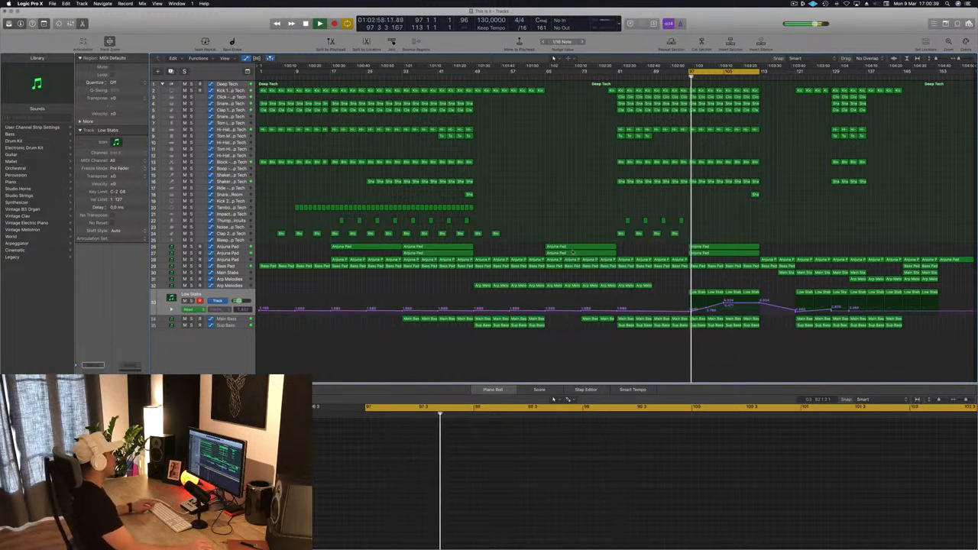
Step: Copy the Main Stabs region from bar 117 to bars 105 and 109, and smooth its automation into one rise to bar 113
click(234, 280)
click(237, 274)
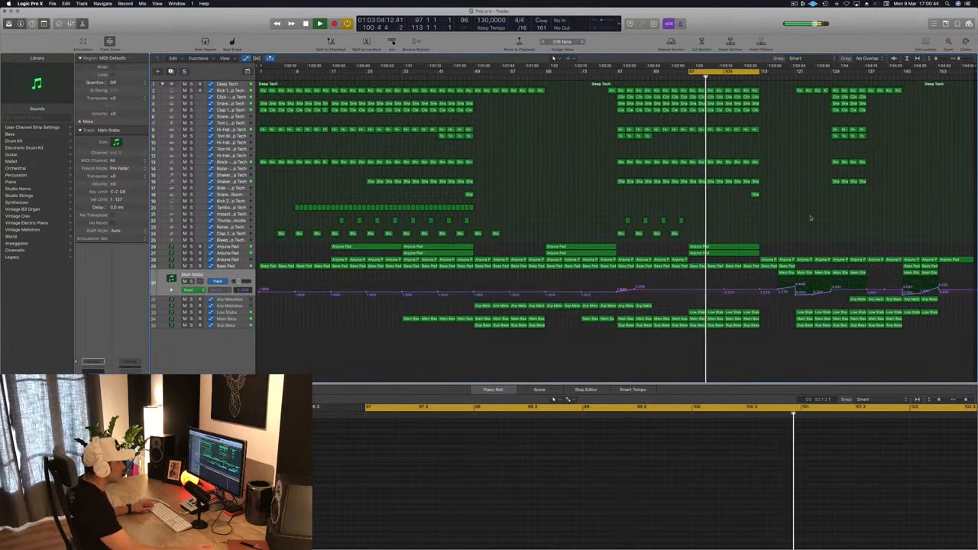
drag(773, 275, 748, 282)
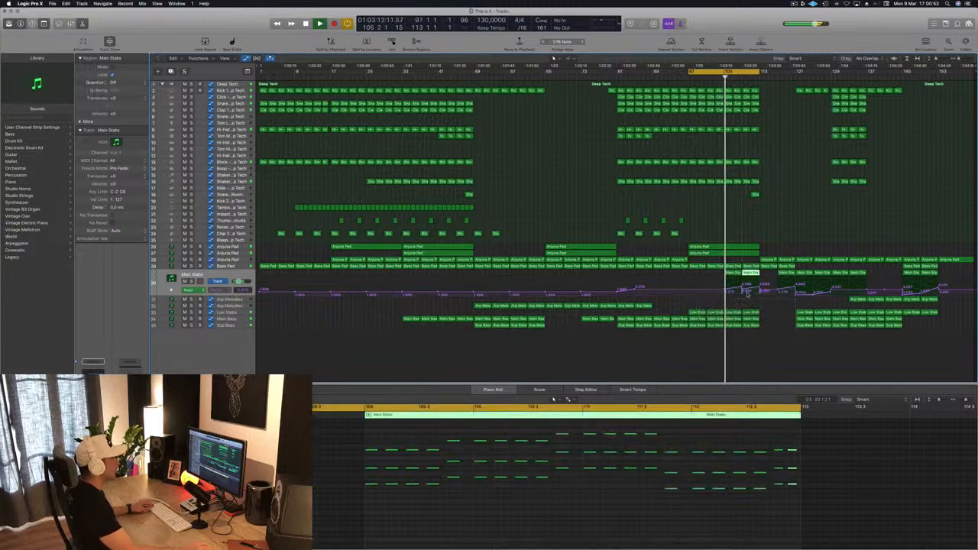
click(743, 291)
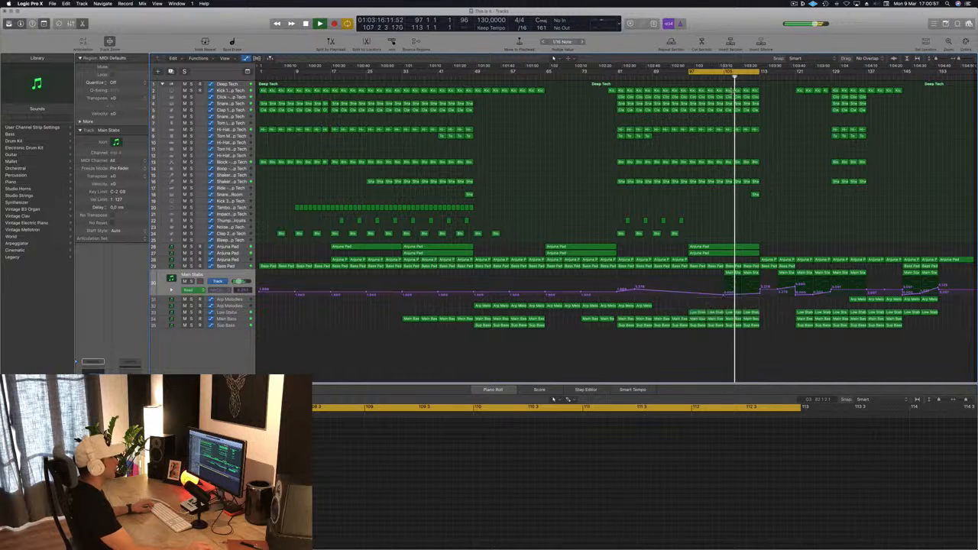
Step: Play from about bar 104 and again from just before bar 97 to check the Main Stabs entry at bar 105
click(721, 78)
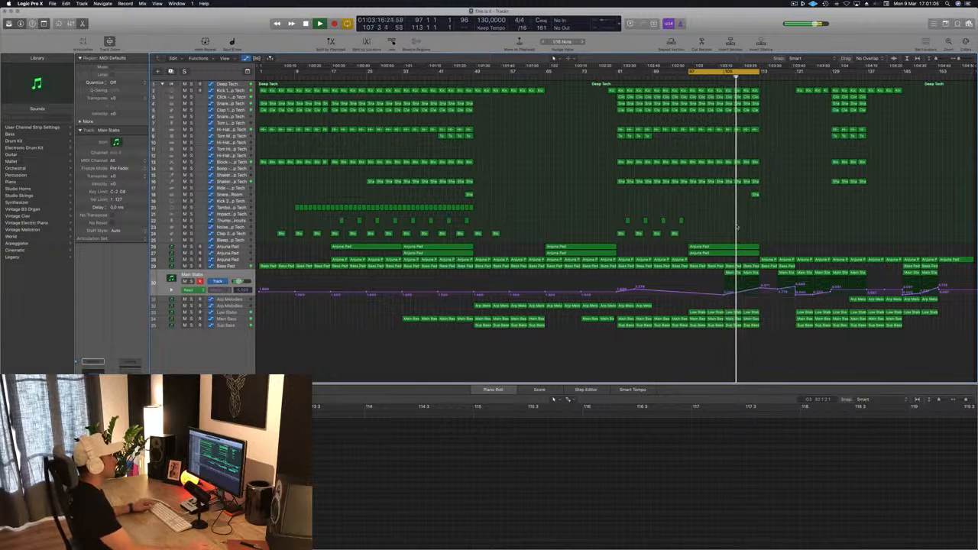
key(super+Right)
key(super+Right)
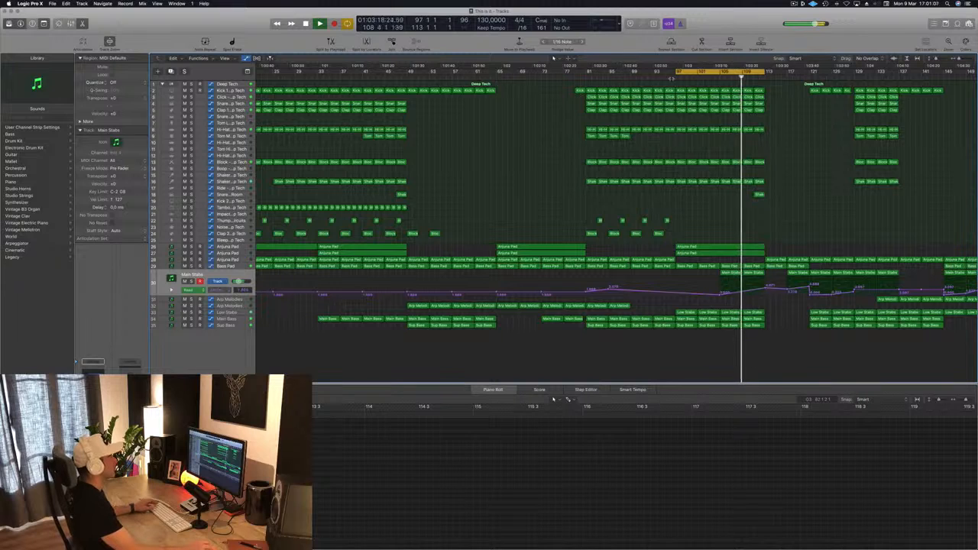
click(671, 78)
key(super+Left)
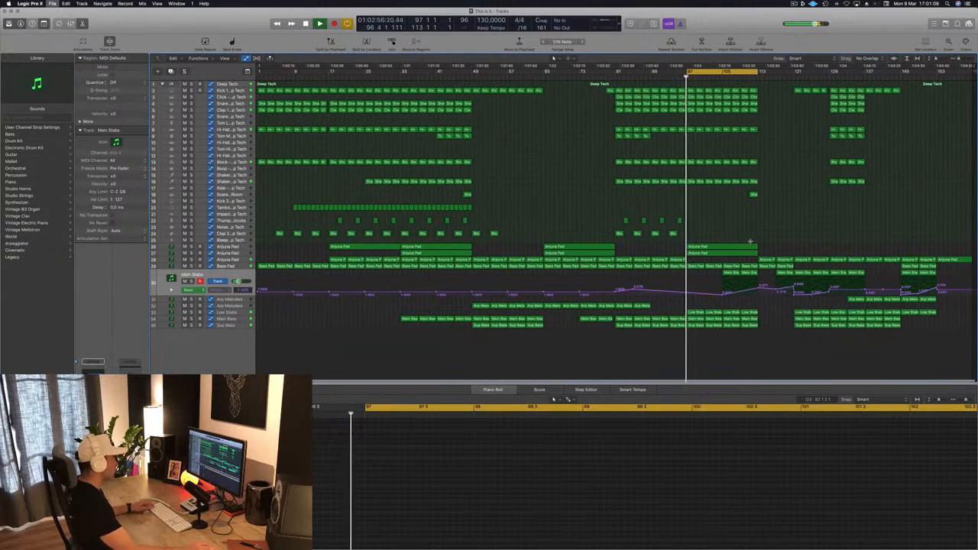
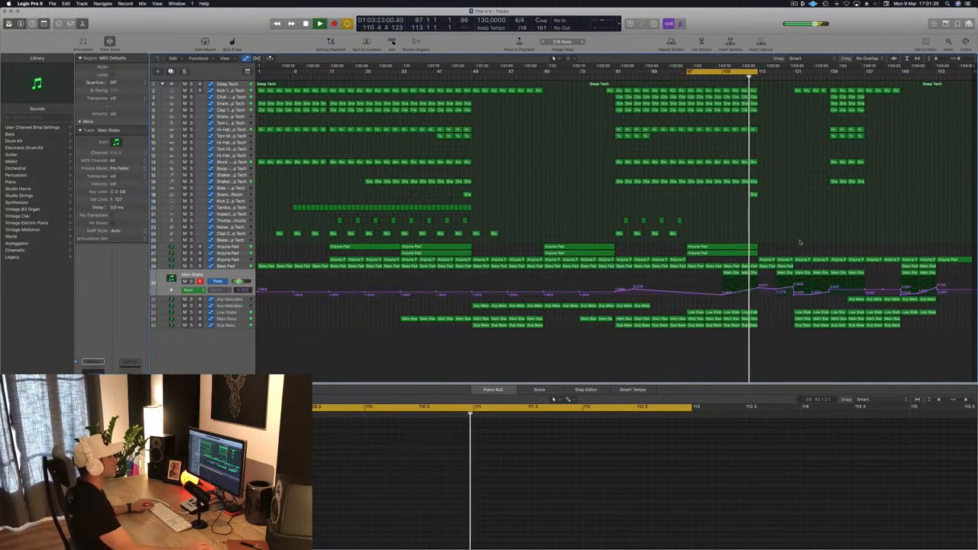
Step: Extend the end of the cycle range to about bar 117 and play across bar 113
drag(757, 72, 779, 72)
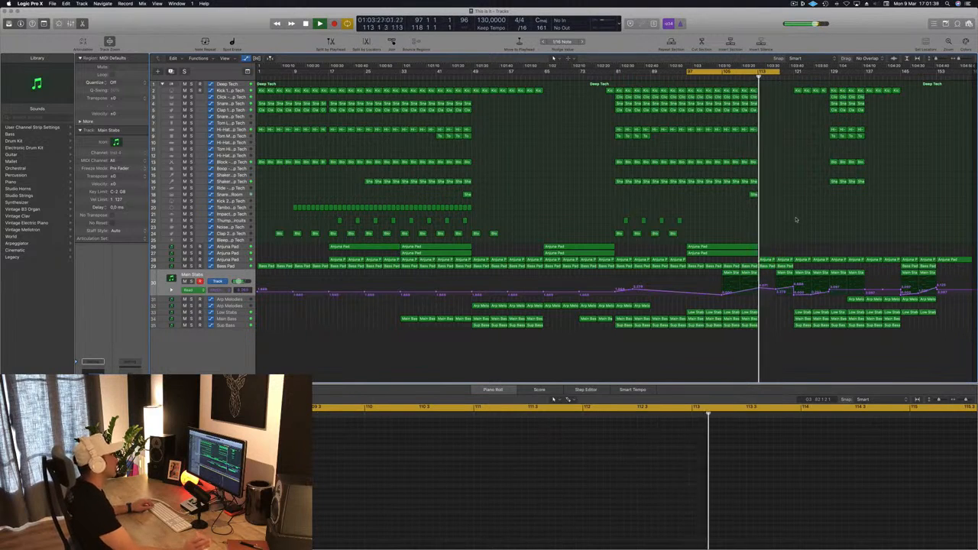
key(space)
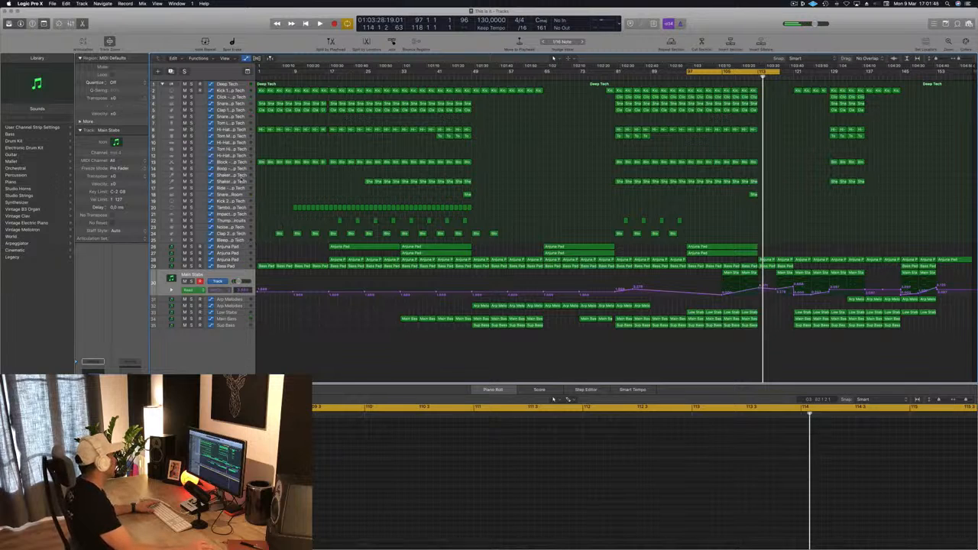
Step: Copy the snare room region from bar 111 to the Hi-Hat 2 track at bar 113 and delete all its notes except the first
click(240, 182)
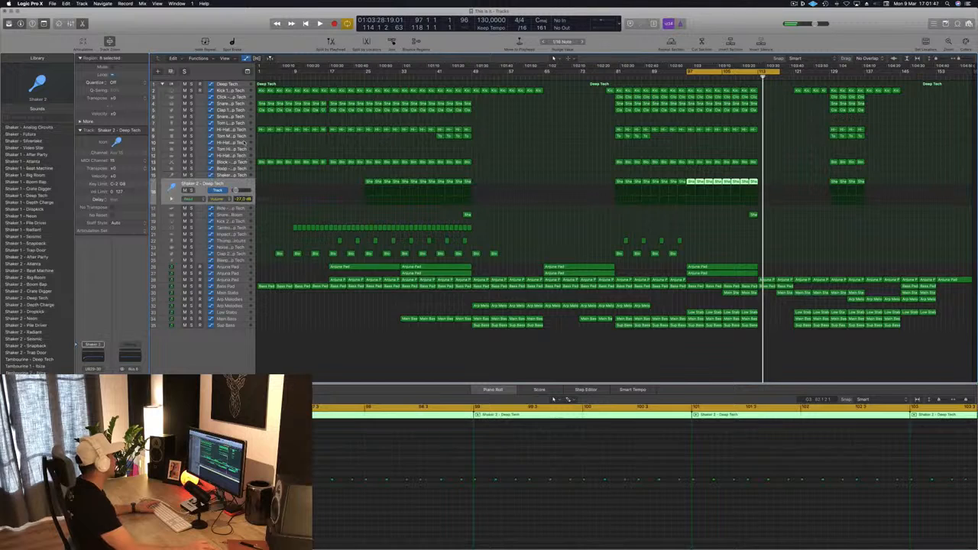
click(240, 142)
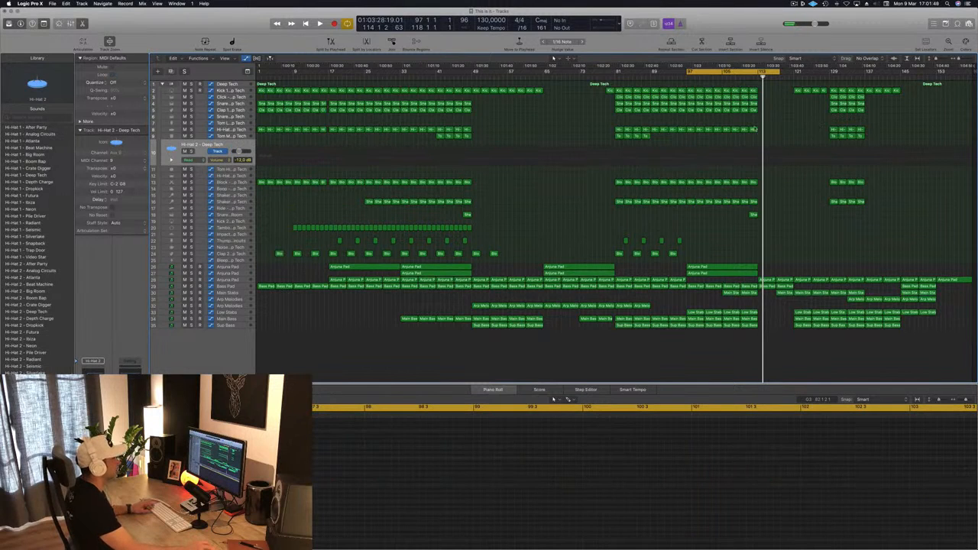
drag(753, 215, 763, 153)
drag(646, 471, 719, 492)
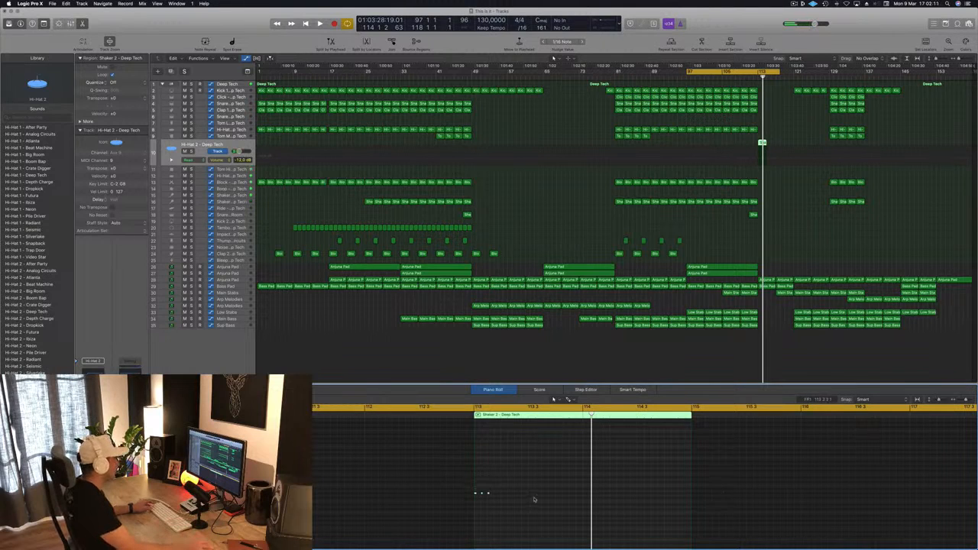
drag(479, 502, 479, 502)
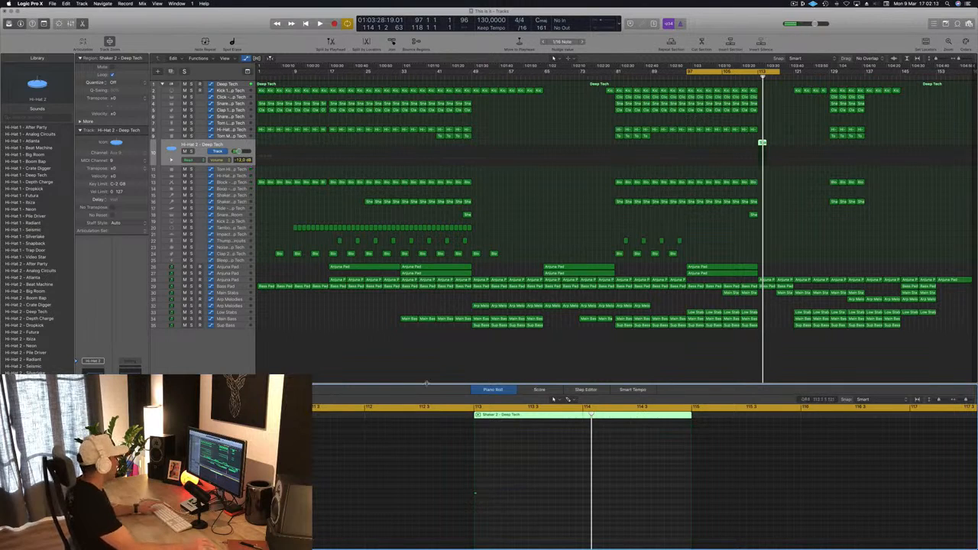
Step: Move the cycle range to start at bar 113 and play the new single hit there
drag(713, 73, 782, 78)
key(space)
key(space)
key(space)
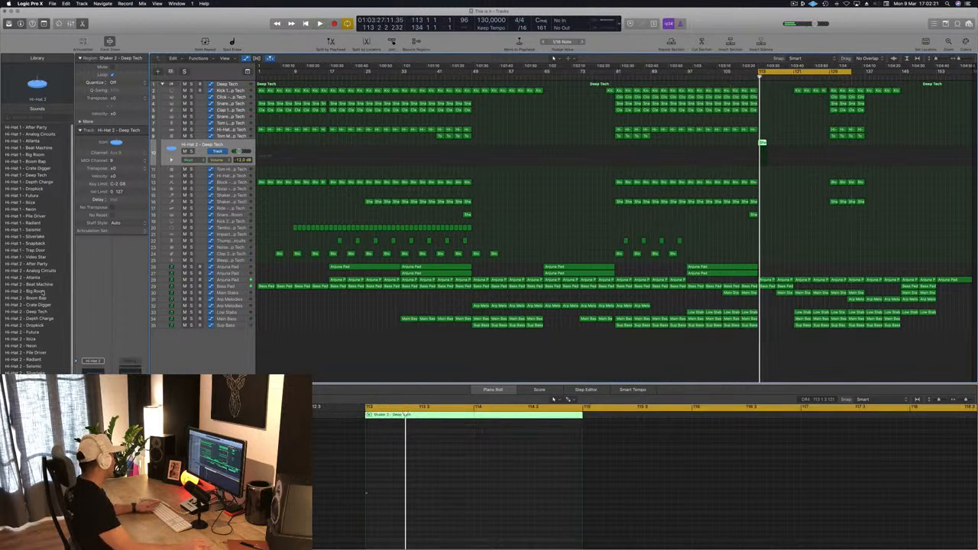
Step: Replace the Hi-Hat 2 sound with the Crash - Analog Circuits kit piece and play the transition into bar 113
scroll(44, 292, down, 2)
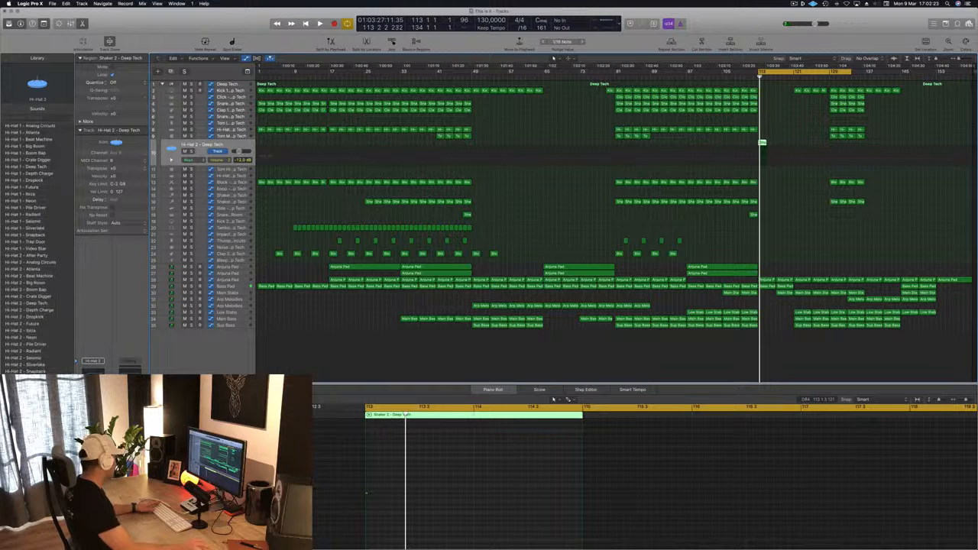
scroll(31, 237, left, 3)
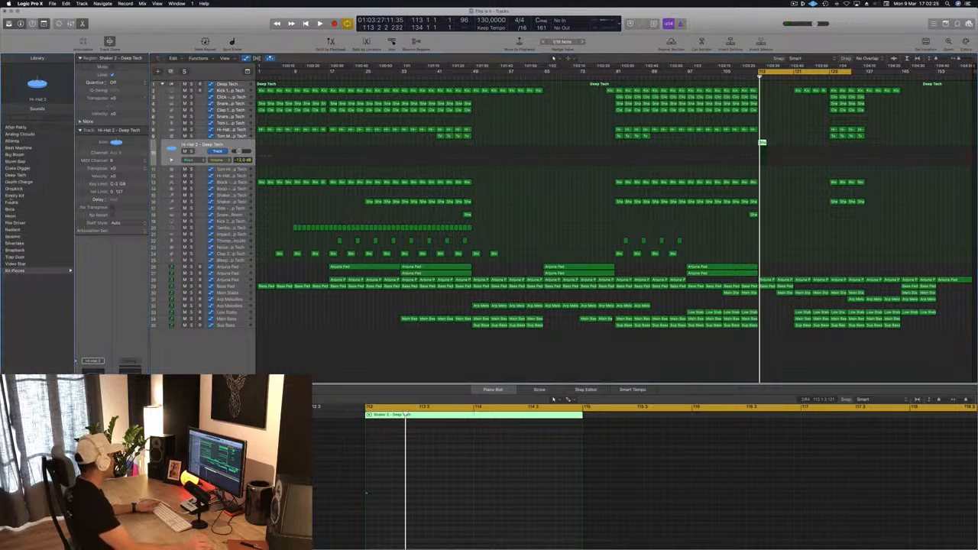
click(26, 271)
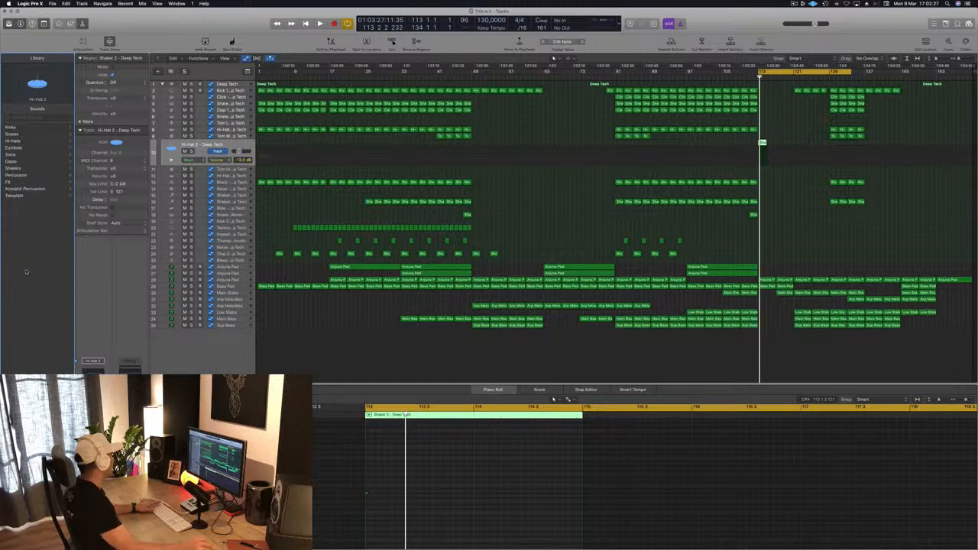
click(13, 147)
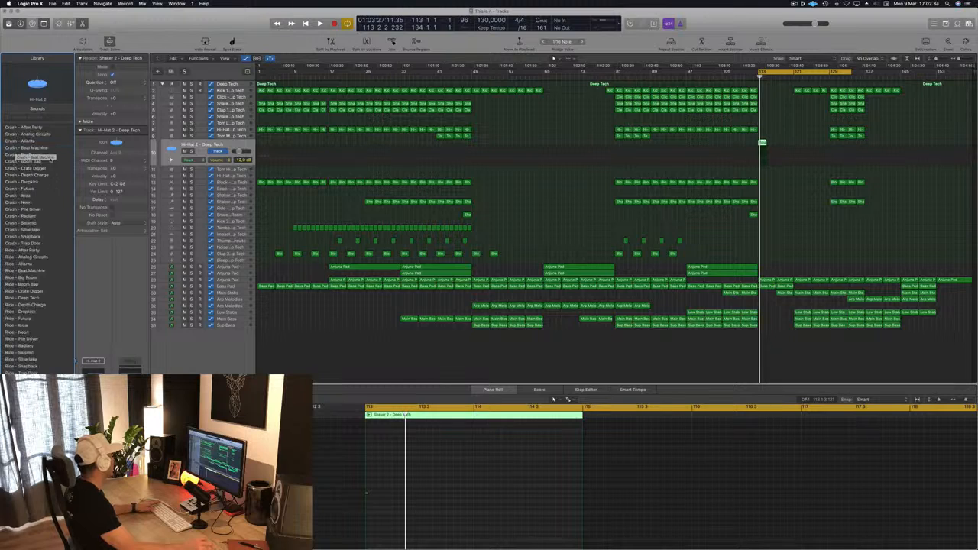
click(25, 127)
key(space)
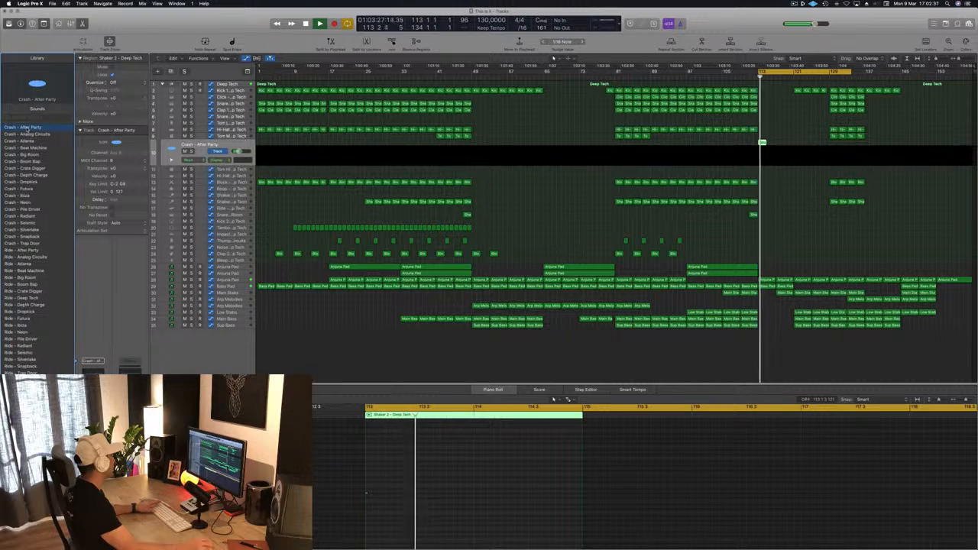
click(28, 134)
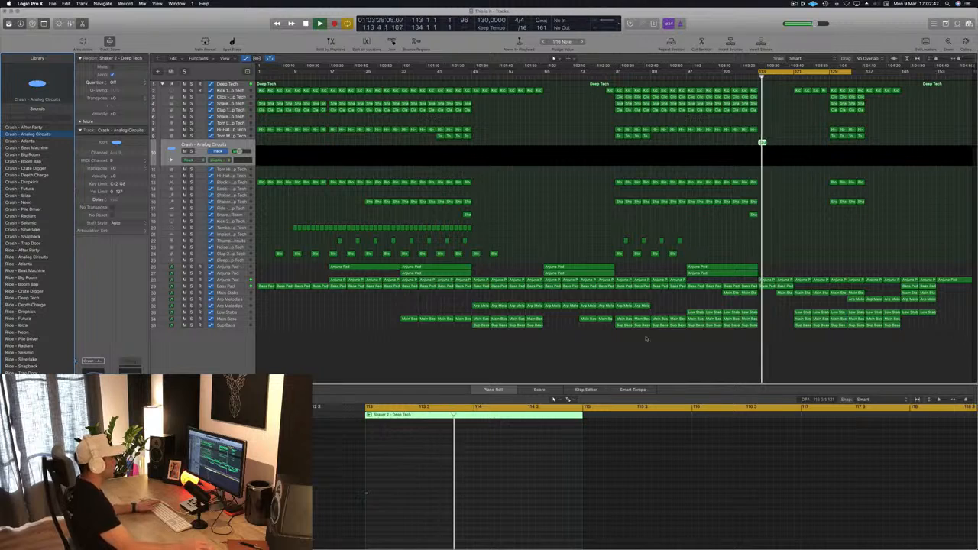
click(824, 221)
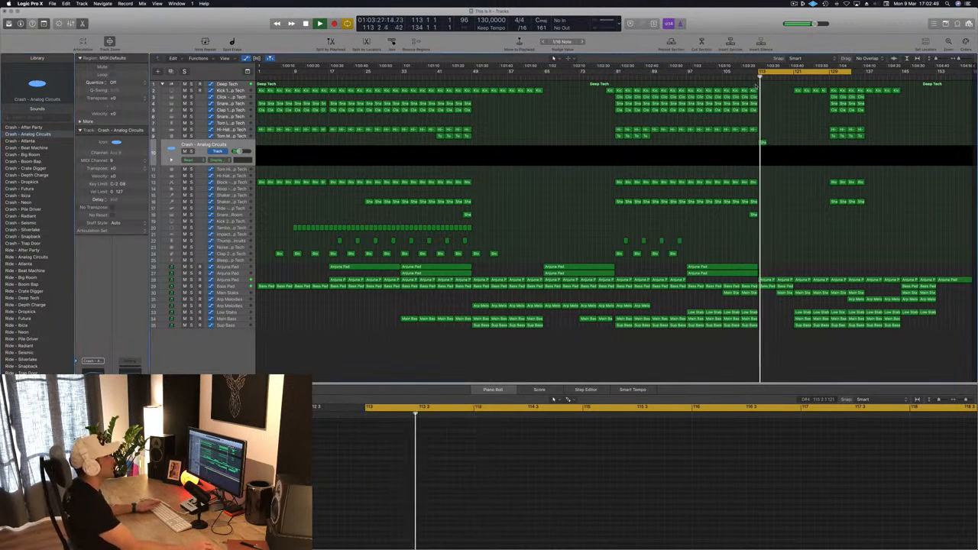
click(747, 79)
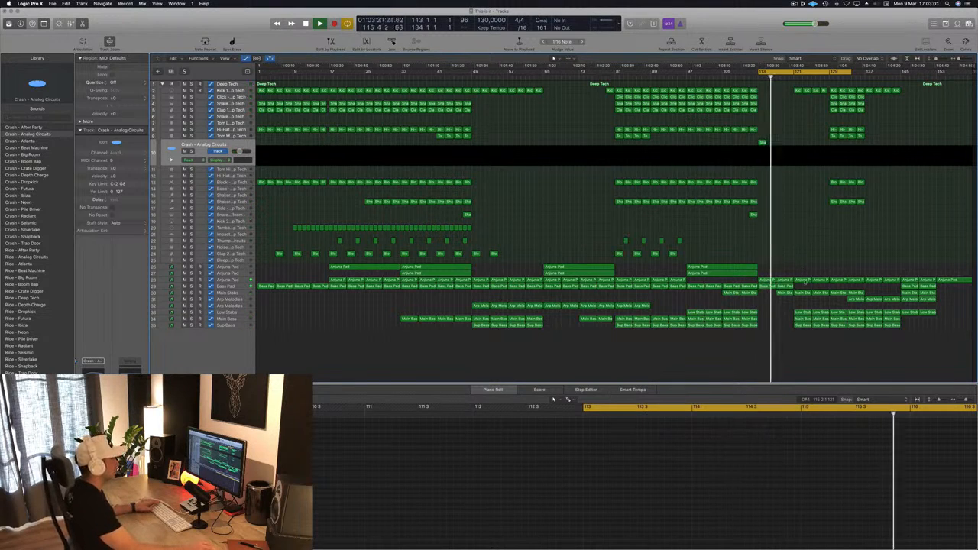
Step: Copy the Main Stabs region from bar 105 to bar 113
click(229, 293)
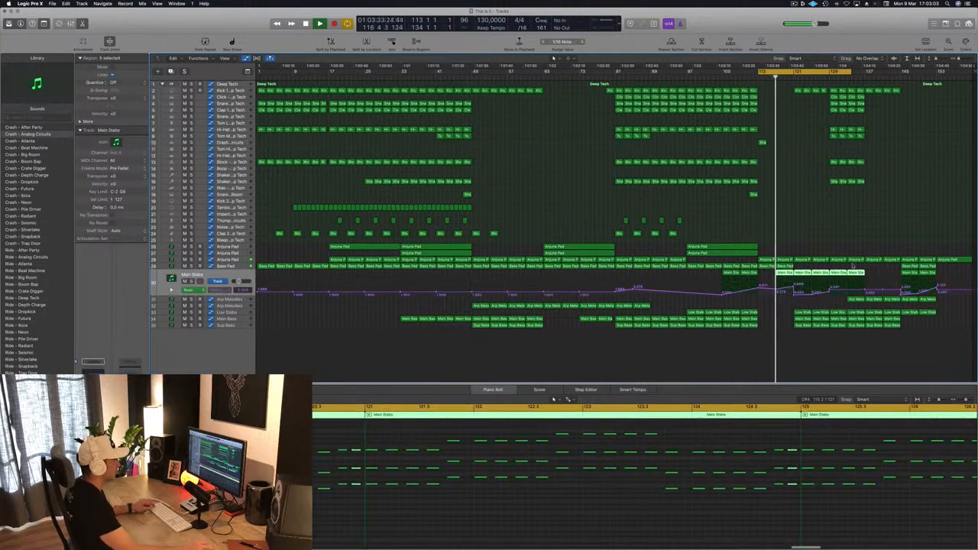
click(729, 274)
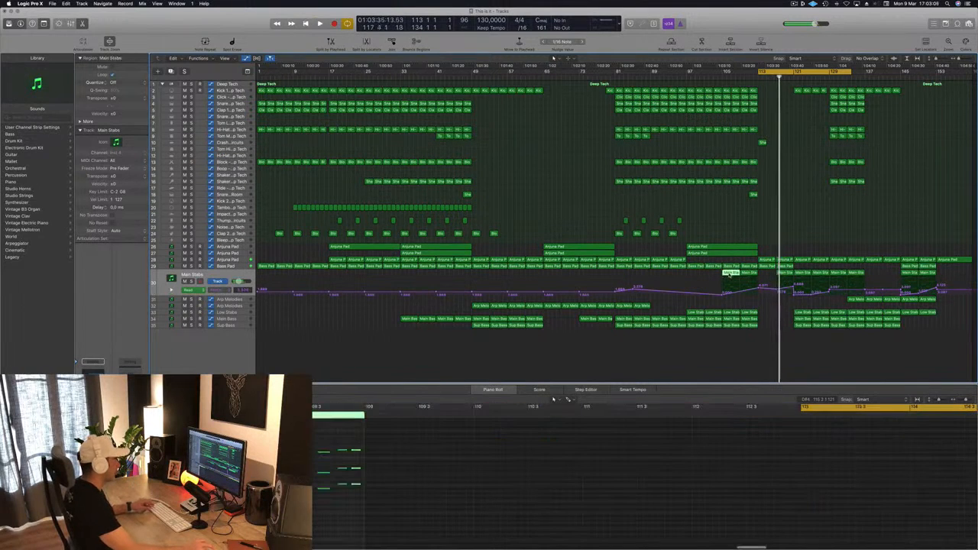
drag(730, 275, 771, 287)
Step: Play from bar 113 and again from about bar 96 to check how the stabs and crash lead into the break
key(space)
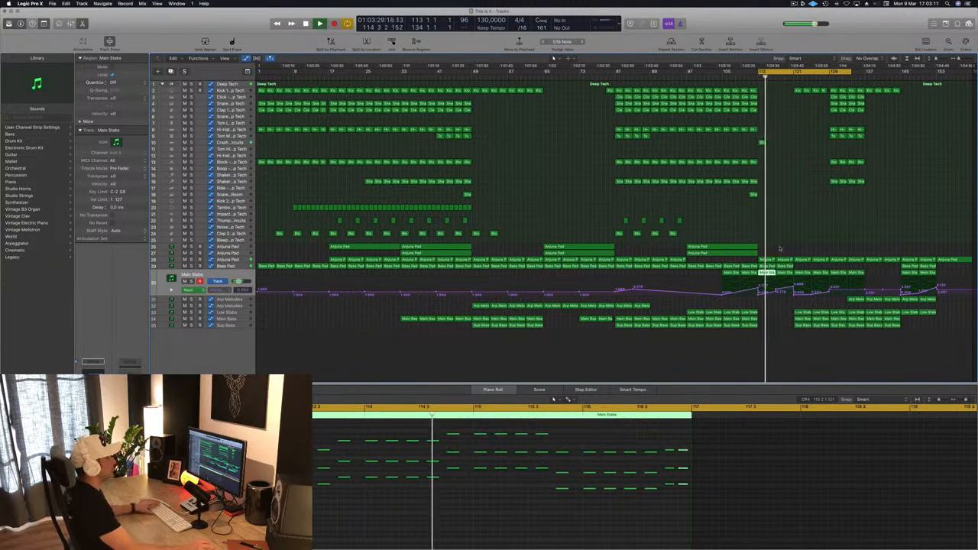
key(space)
click(682, 76)
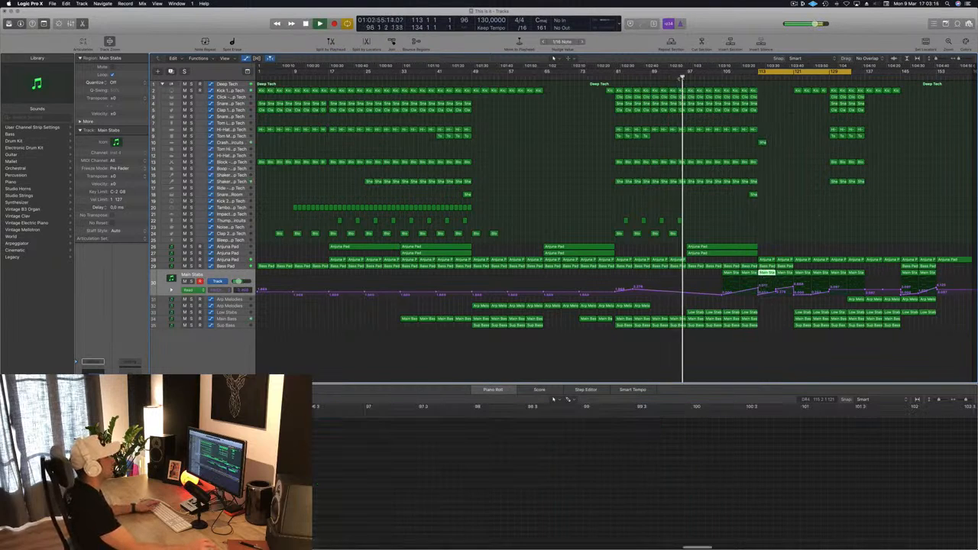
click(788, 204)
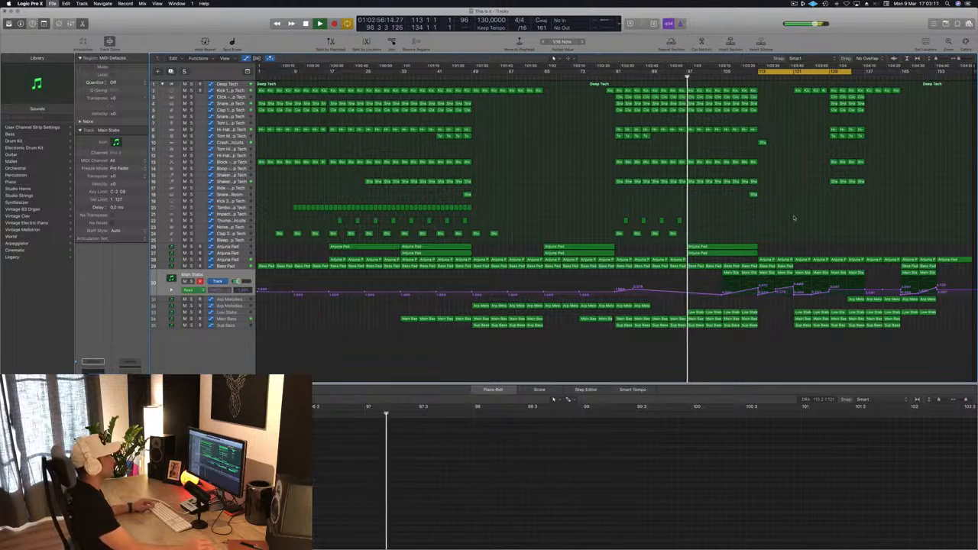
scroll(793, 218, down, 1)
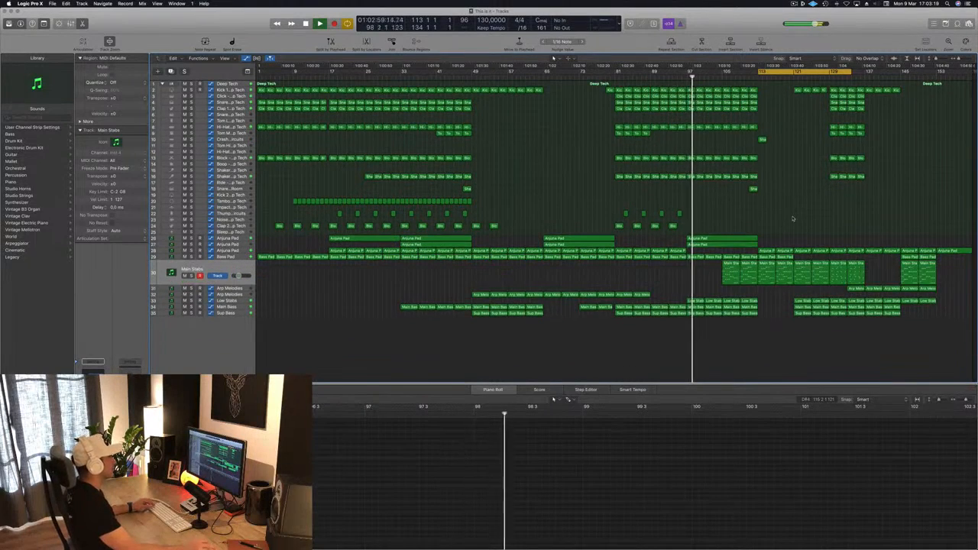
scroll(794, 210, up, 2)
scroll(794, 210, up, 1)
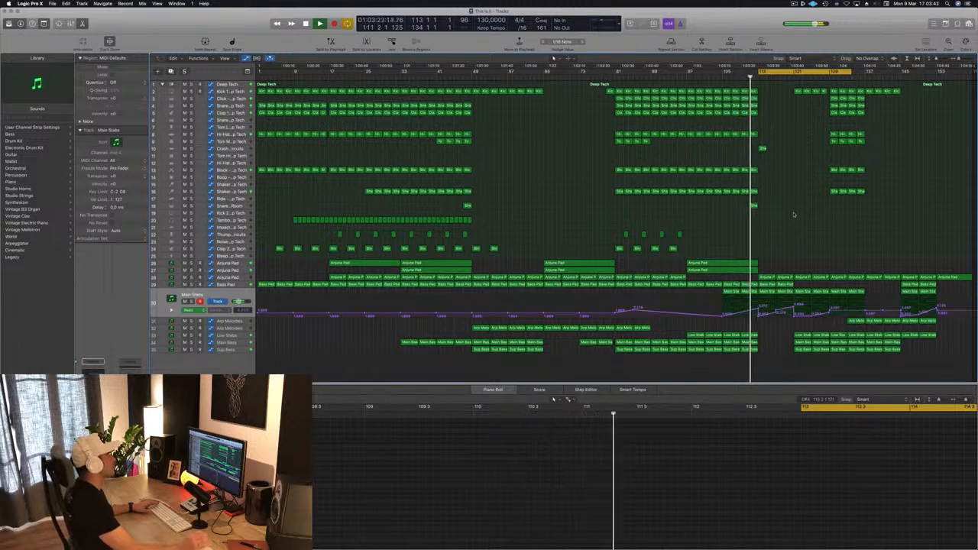
Step: Remove the Main Stabs automation dip at bar 117 and reshape the Anjuna Pad automation into a steep rise toward bar 121
click(776, 312)
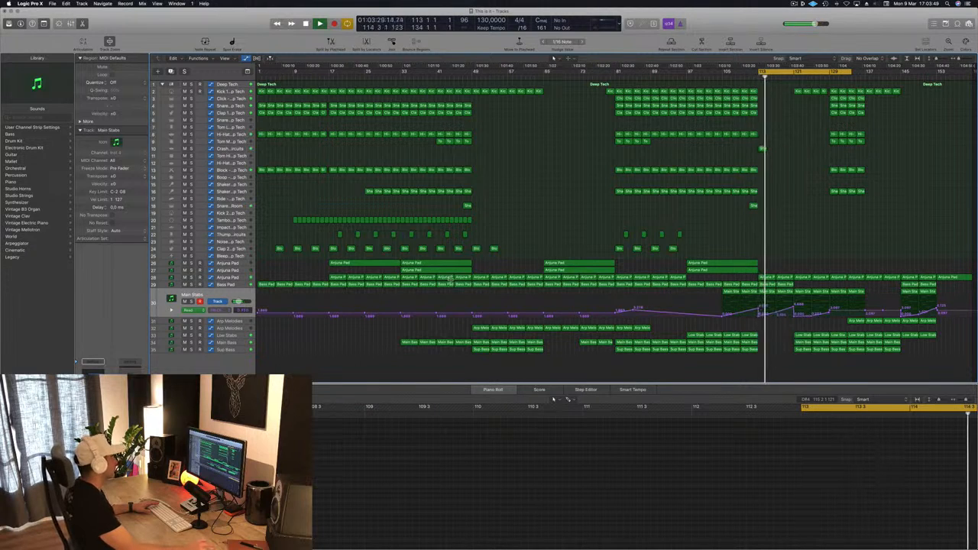
click(244, 279)
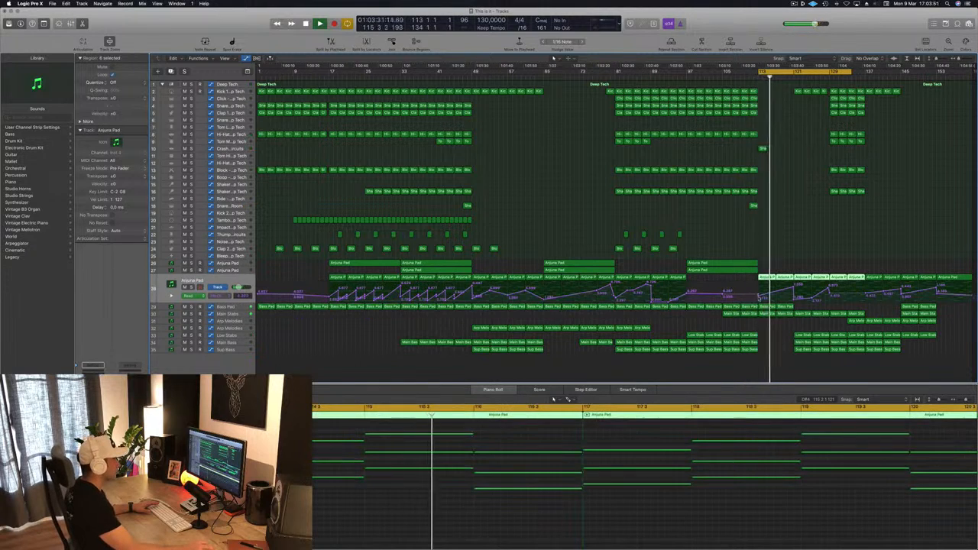
click(760, 297)
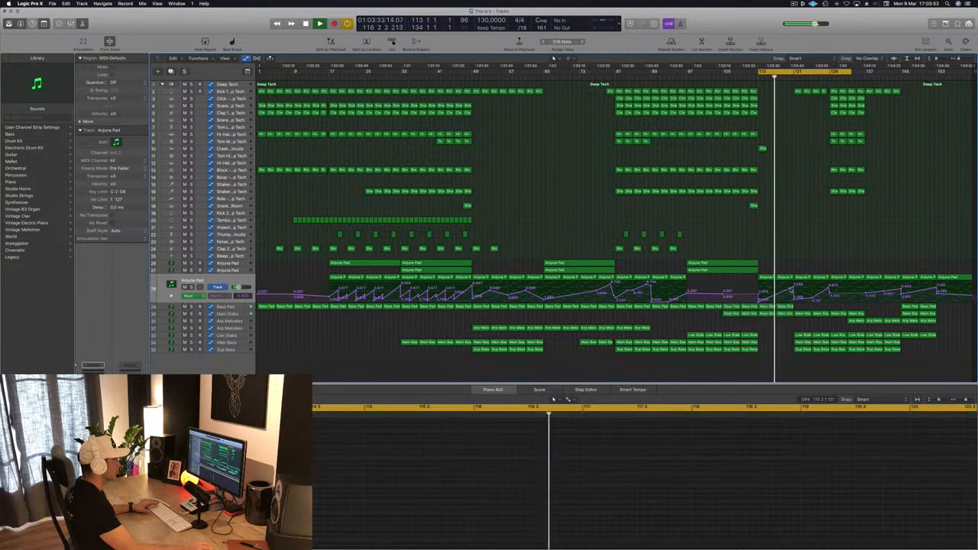
drag(760, 297, 795, 301)
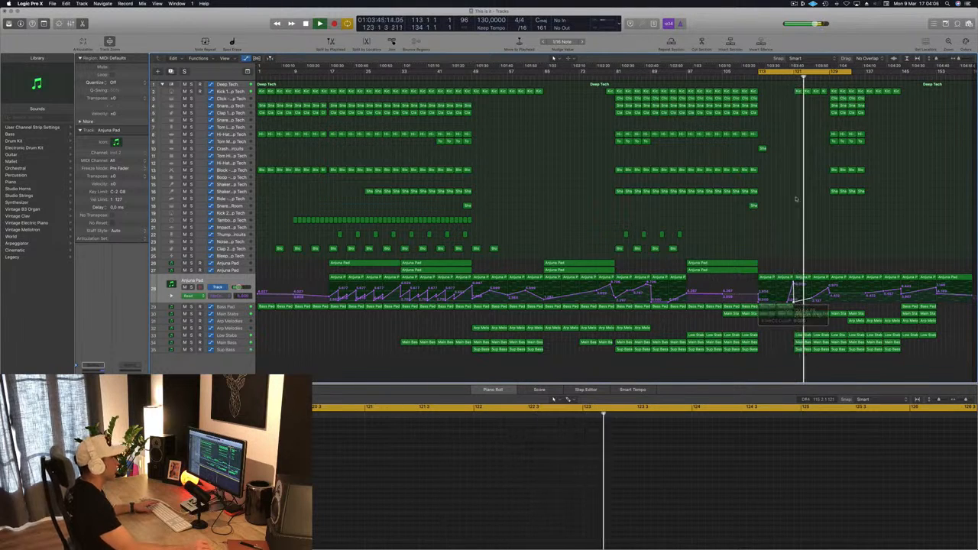
Step: Play from bar 113 and examine the Anjuna Pad automation and the arrangement from the break onward
key(space)
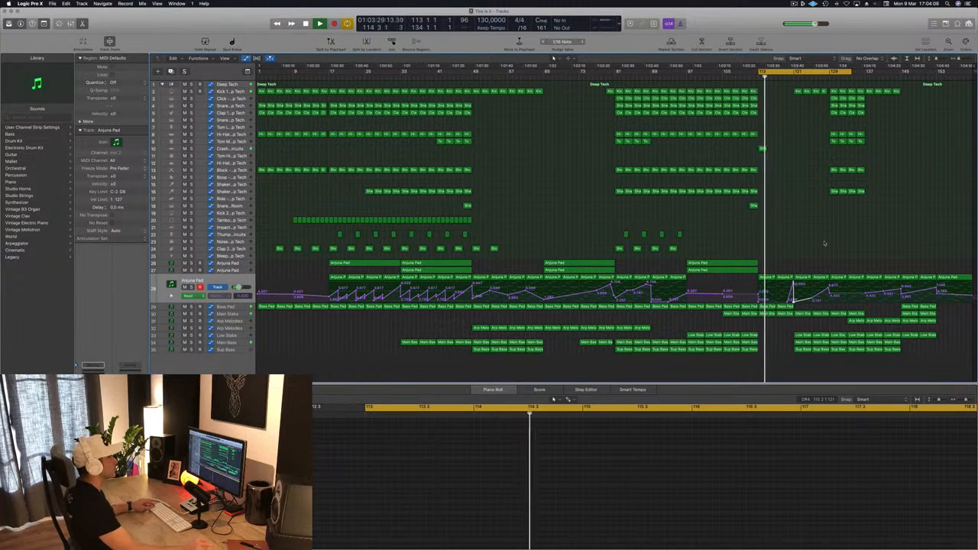
scroll(812, 243, up, 5)
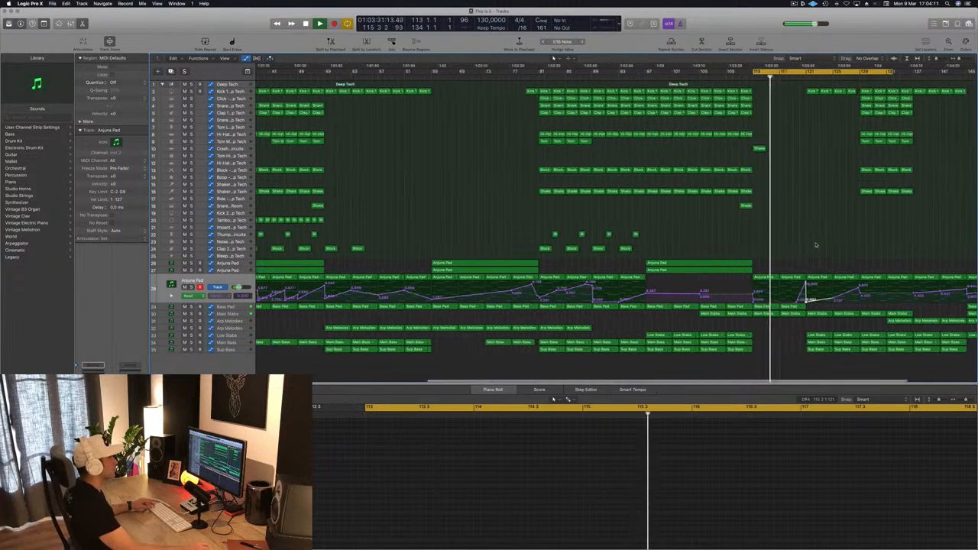
scroll(817, 246, left, 2)
scroll(928, 243, left, 4)
scroll(928, 243, up, 3)
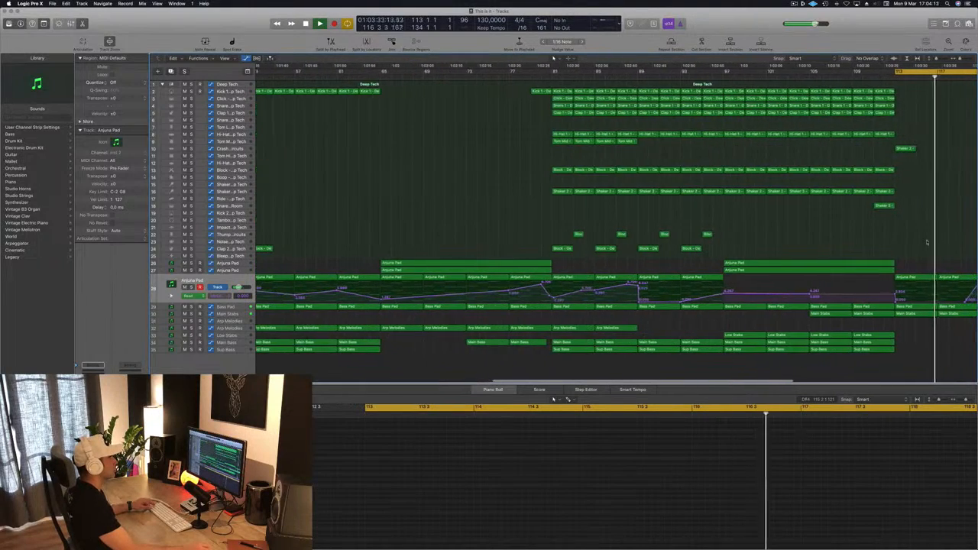
scroll(928, 242, down, 5)
scroll(928, 243, down, 1)
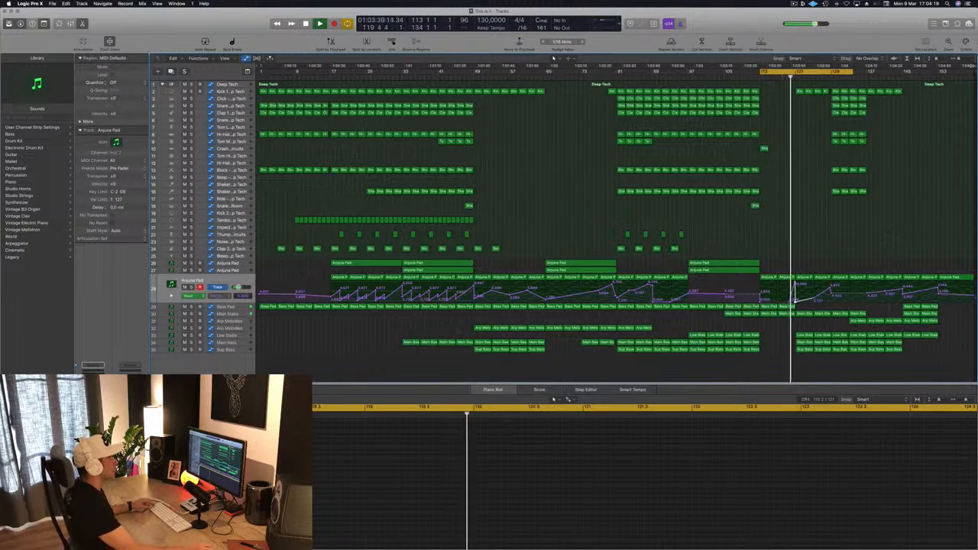
drag(974, 67, 974, 79)
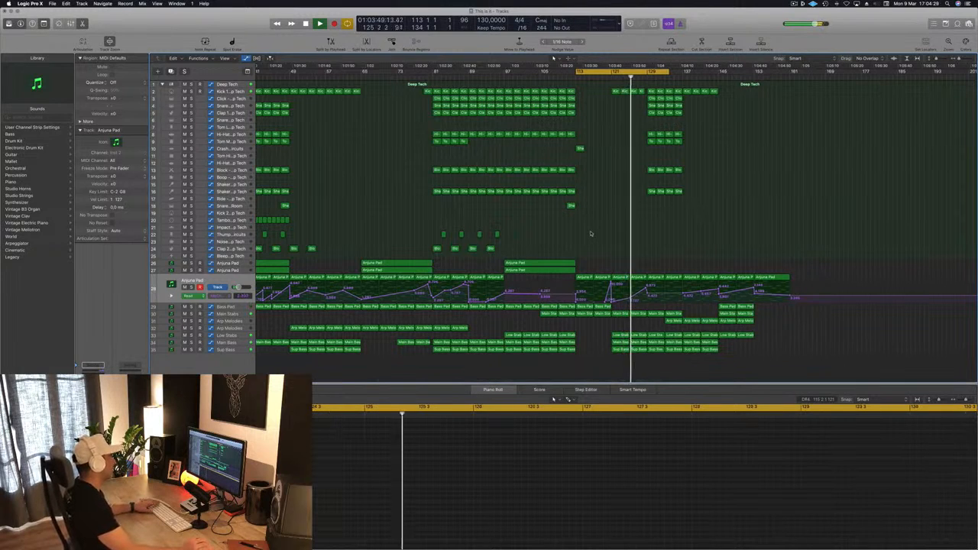
key(super+Left)
key(super+Left)
key(super+Left)
key(super+Left)
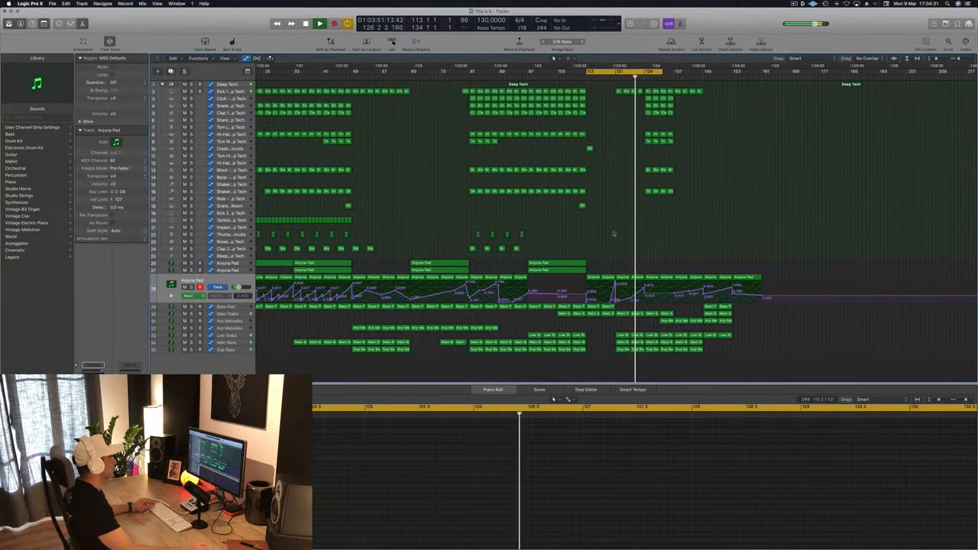
key(super+Right)
key(super+Right)
key(super+Right)
key(super+Right)
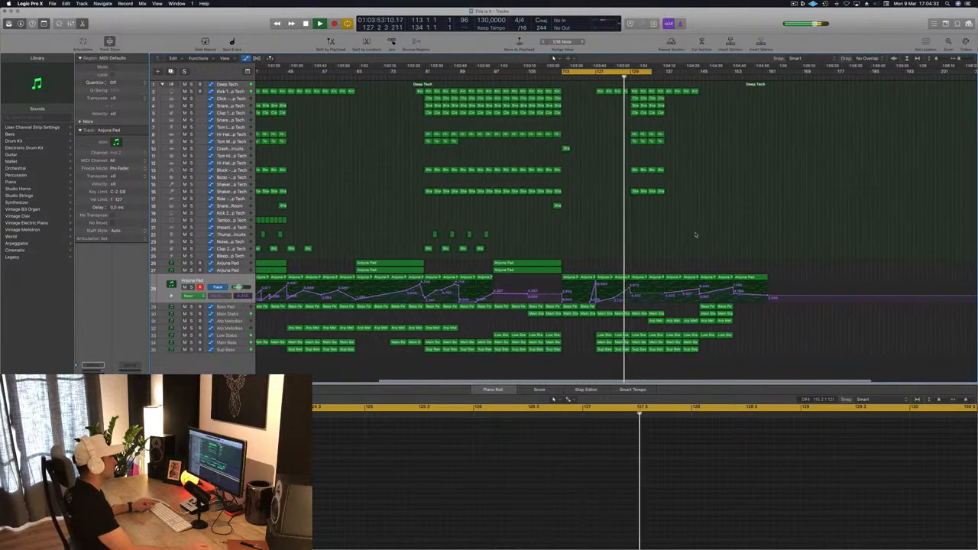
key(super+Left)
key(super+Left)
key(super+Left)
key(super+Left)
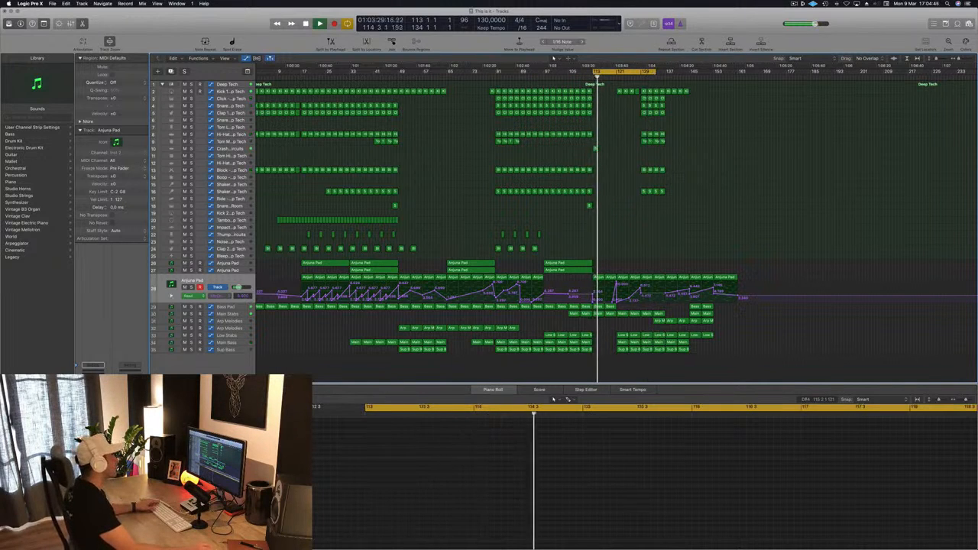
key(space)
key(space)
scroll(713, 184, up, 3)
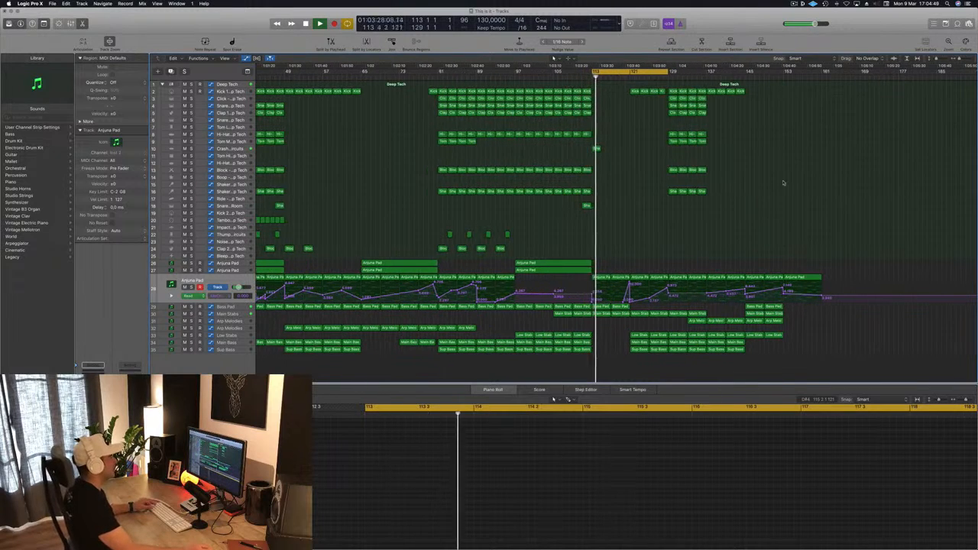
Step: Copy the two long Anjuna Pad regions from bar 97 to bar 121
scroll(784, 183, up, 3)
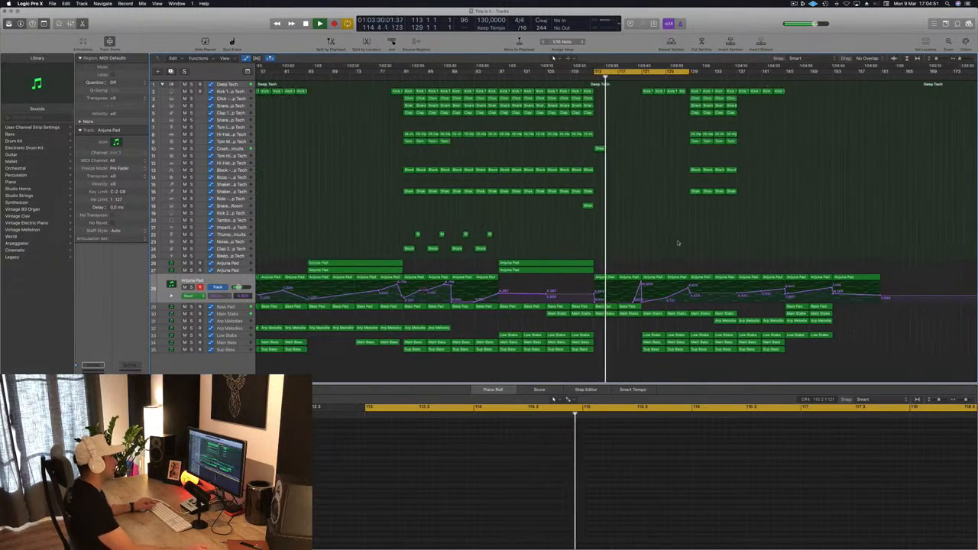
scroll(677, 239, down, 1)
drag(558, 224, 685, 266)
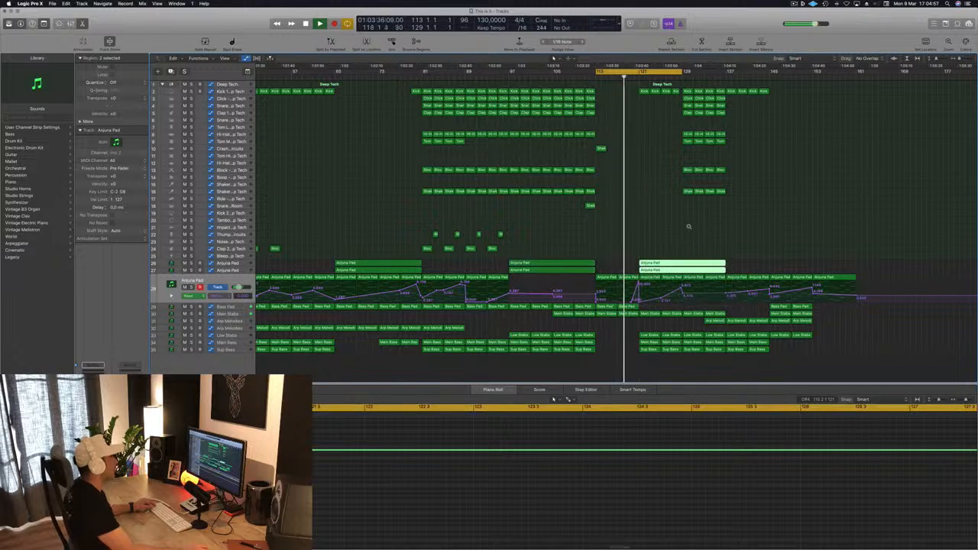
scroll(688, 244, up, 1)
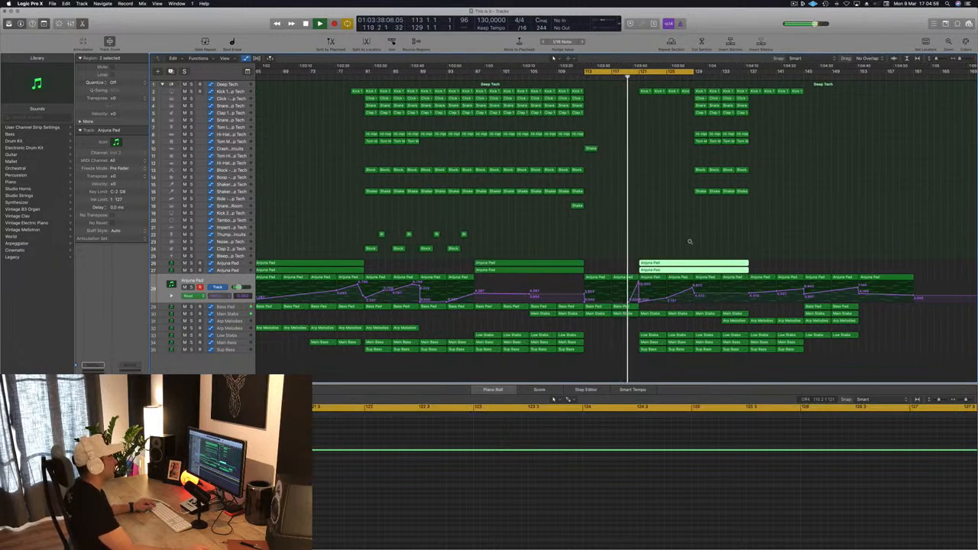
scroll(698, 161, down, 1)
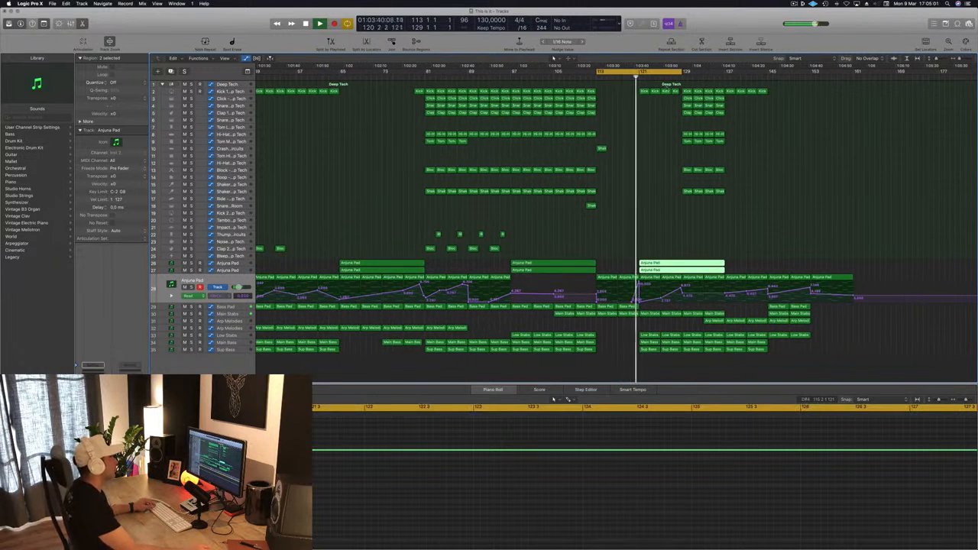
Step: Delete the kick regions between bars 121 and 129 and the Low Stabs, Main Bass and Sup Bass regions between bars 121 and 133
drag(616, 91, 688, 98)
key(Delete)
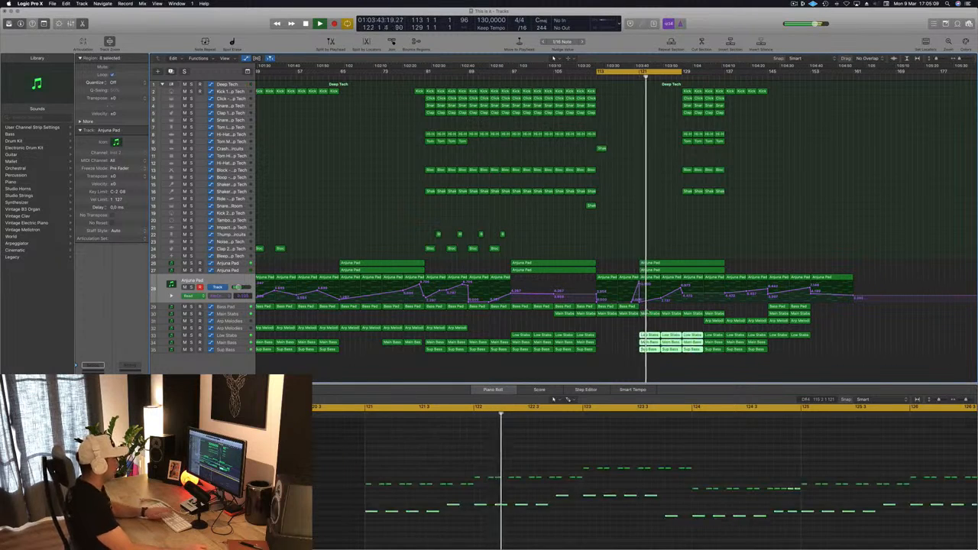
key(Delete)
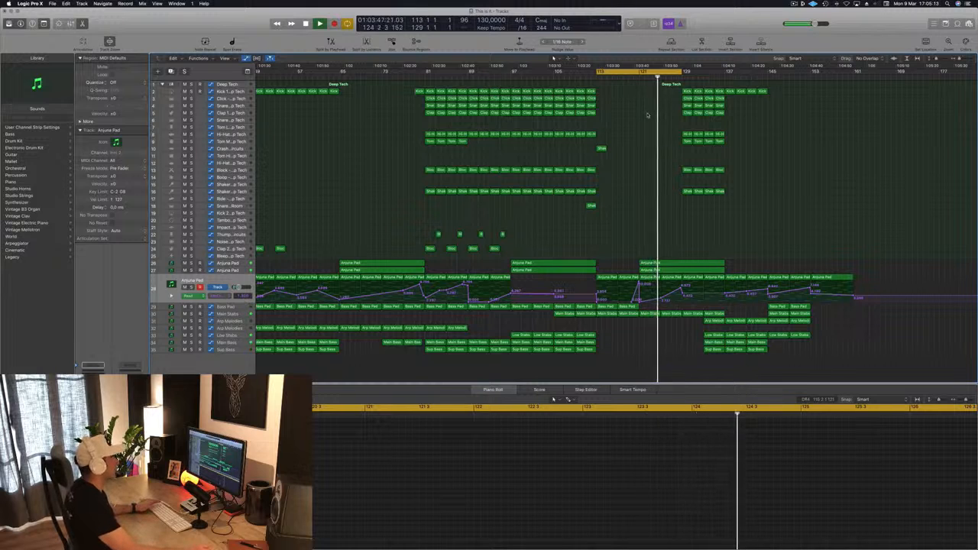
Step: Save the project, play from bar 113 and copy the crash region from bar 113 to bar 121
key(Return)
key(super+s)
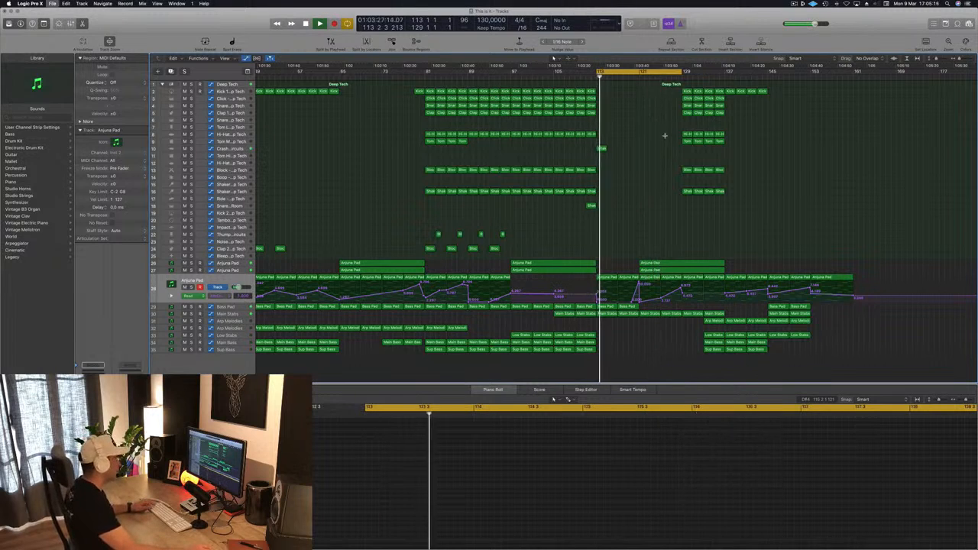
key(super+Left)
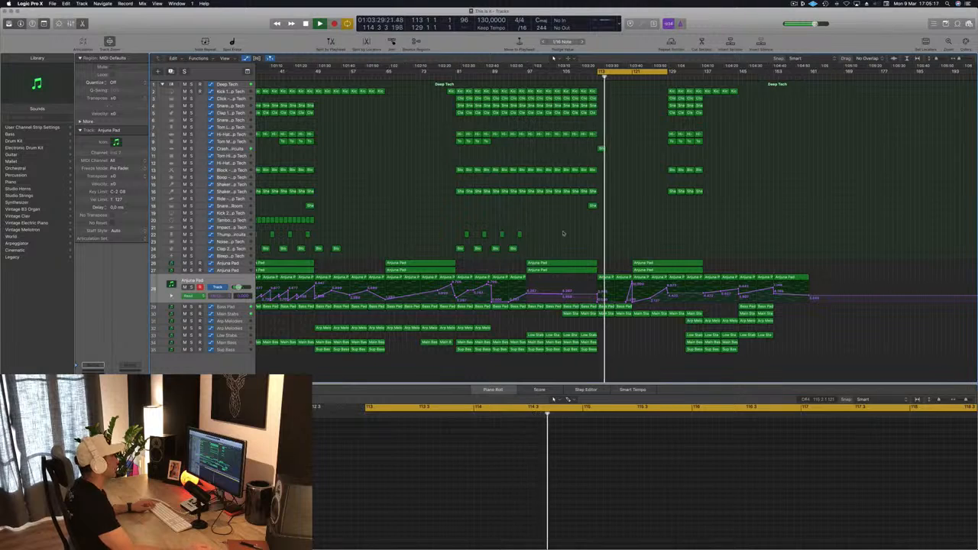
drag(602, 149, 636, 150)
key(super+Right)
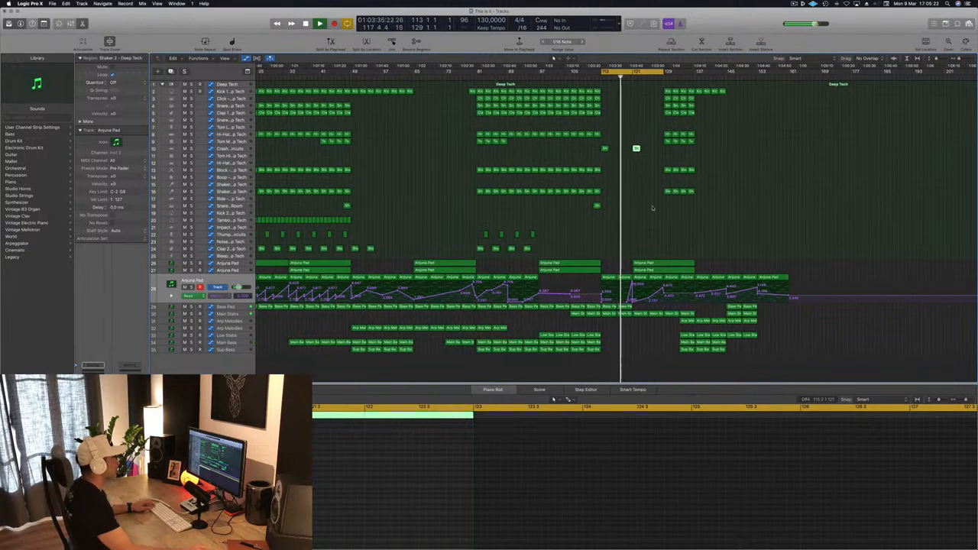
Step: Copy the Kick 1 region from bar 111 to bar 121
key(super+Right)
key(super+Right)
key(super+Right)
key(super+Right)
key(super+Right)
key(super+Right)
key(super+Left)
key(super+Left)
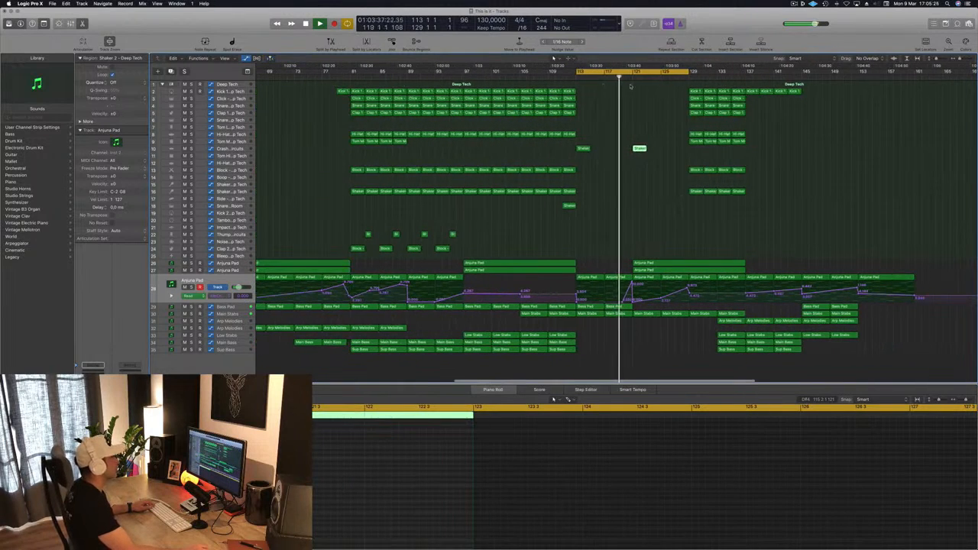
drag(571, 91, 640, 92)
Step: Delete every note after the first hit in the kick region at bar 121 and save the project
scroll(349, 502, left, 2)
drag(318, 499, 482, 524)
key(Delete)
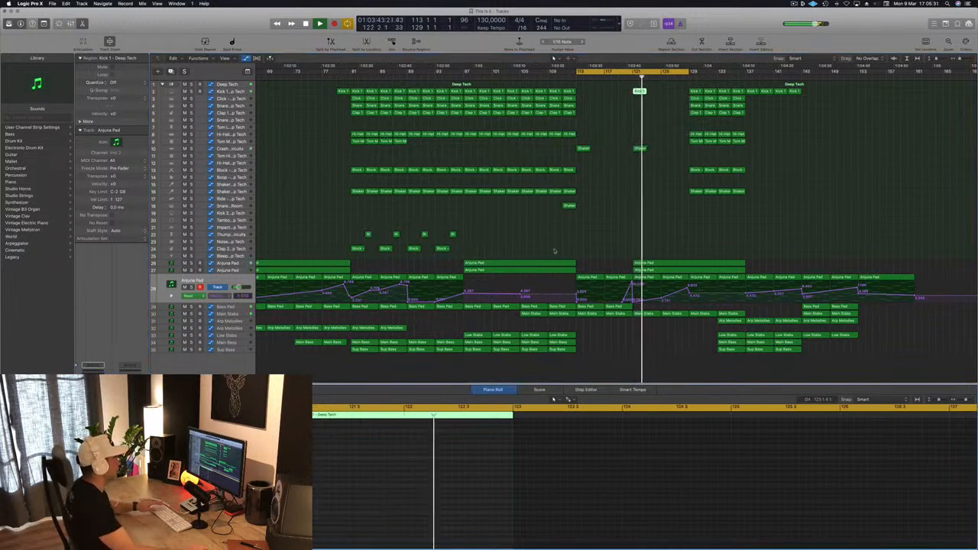
key(space)
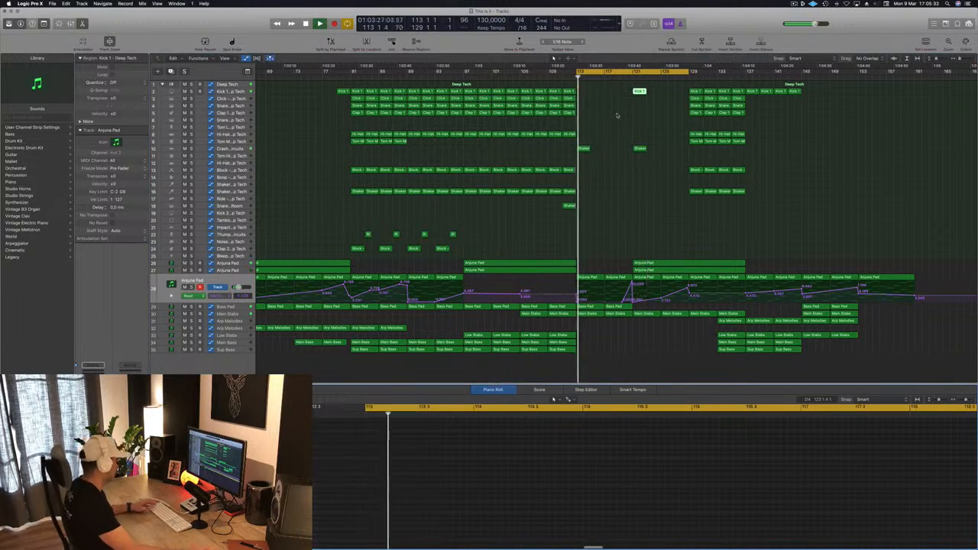
key(super+s)
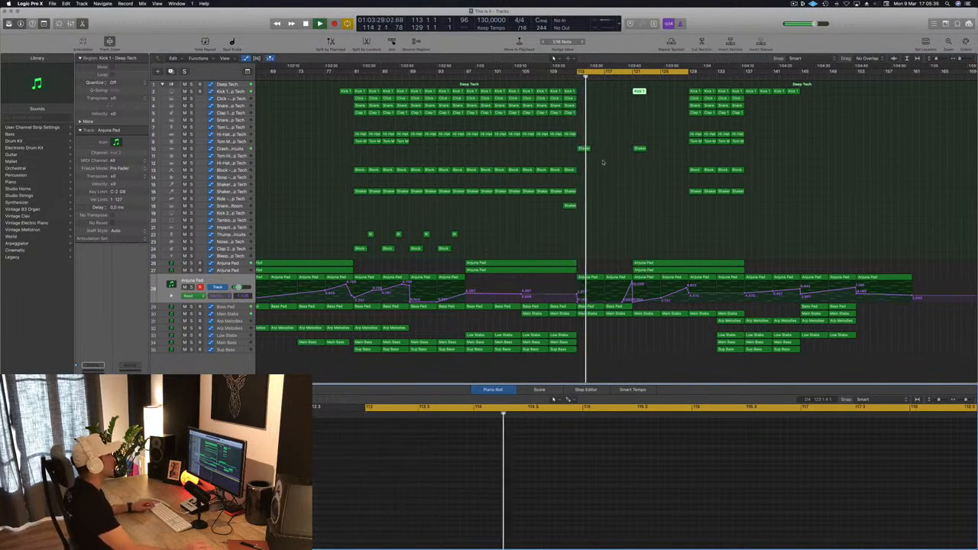
Step: Shape the Bass Pad automation into a steady rise from bar 113 to bar 121
scroll(597, 167, down, 3)
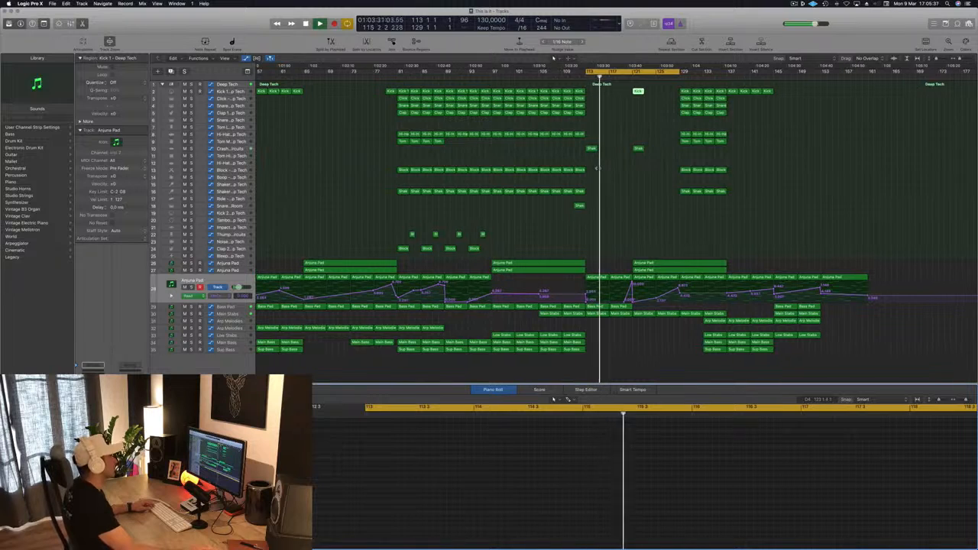
scroll(614, 191, down, 3)
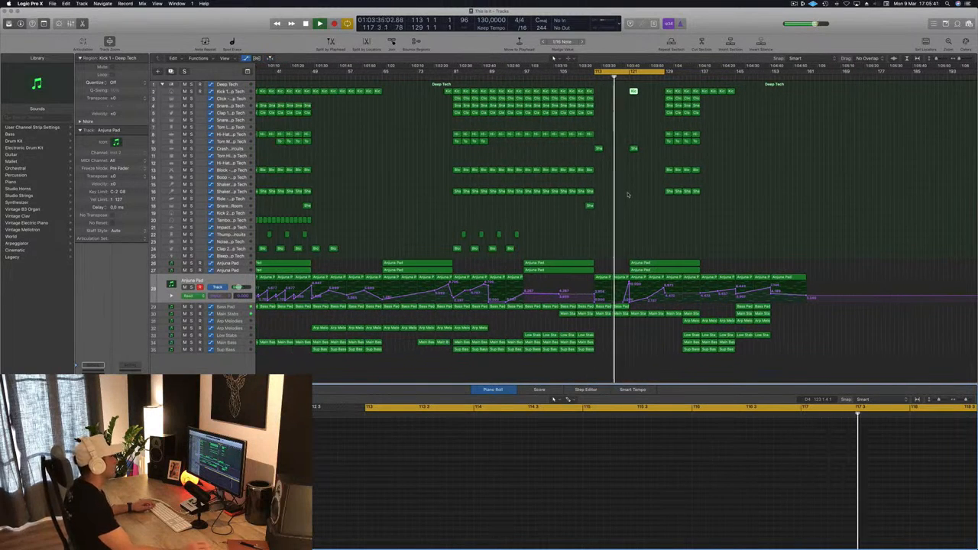
click(618, 306)
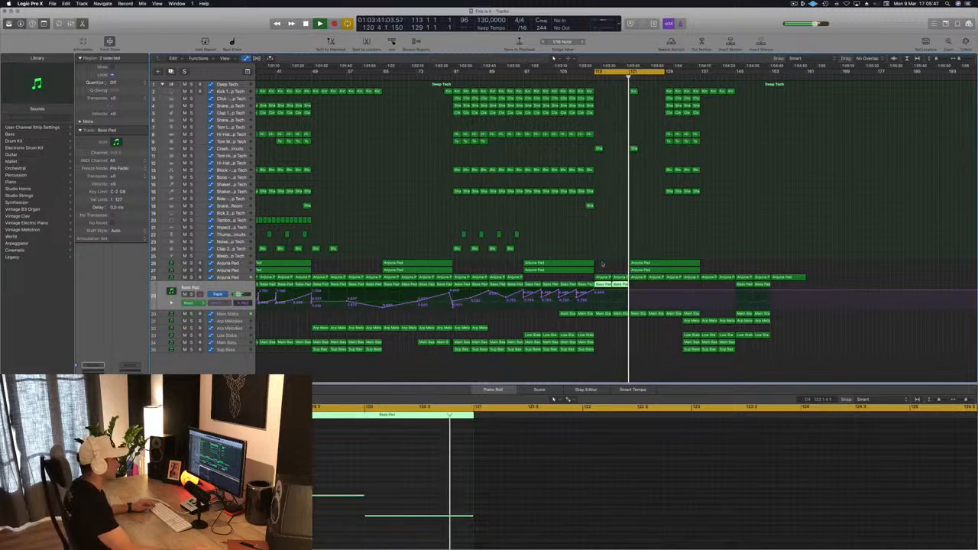
click(587, 77)
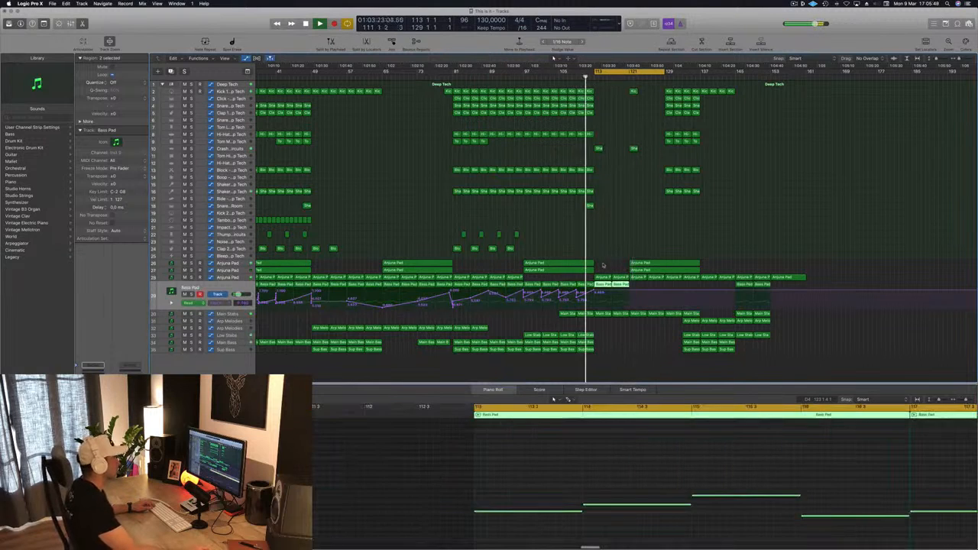
click(628, 292)
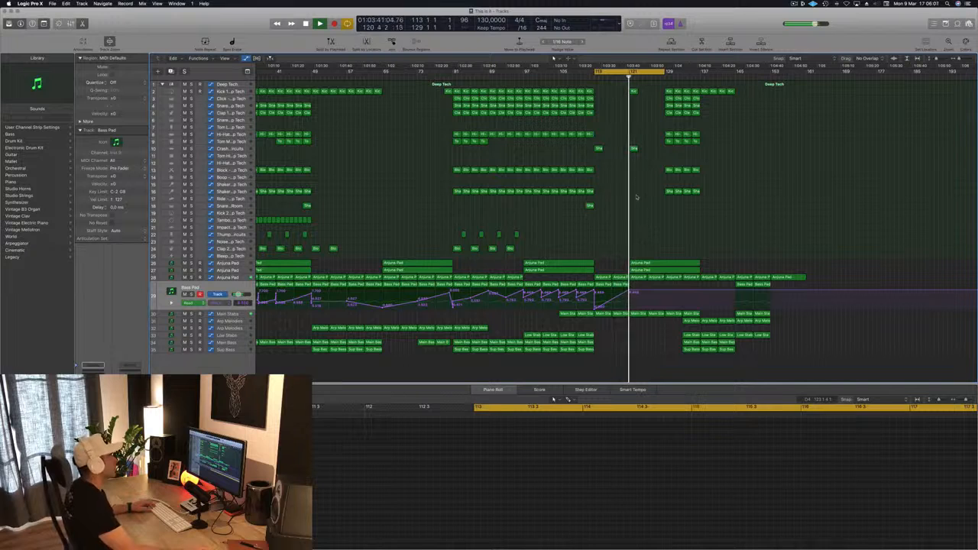
Step: Copy the kick and crash regions from bar 121 to bar 125
key(super+Right)
key(super+Right)
key(super+Right)
key(super+Right)
drag(604, 91, 649, 166)
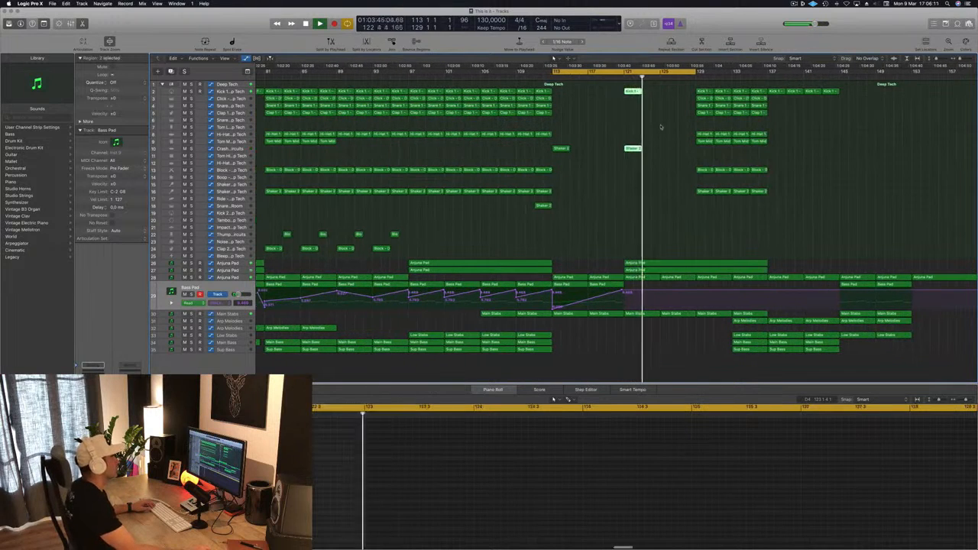
drag(632, 93, 670, 97)
key(super+Left)
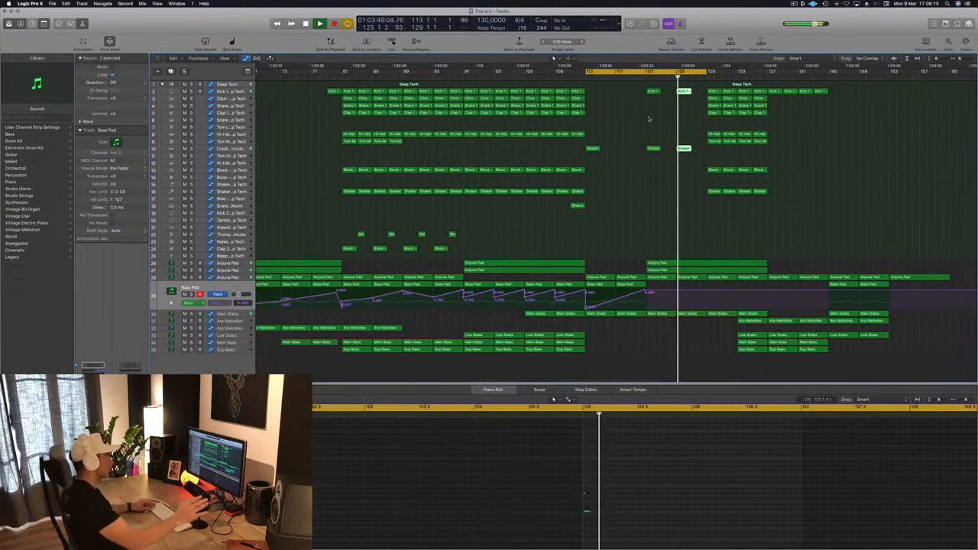
Step: Delete all drum and percussion regions from bar 129 onward
key(super+Left)
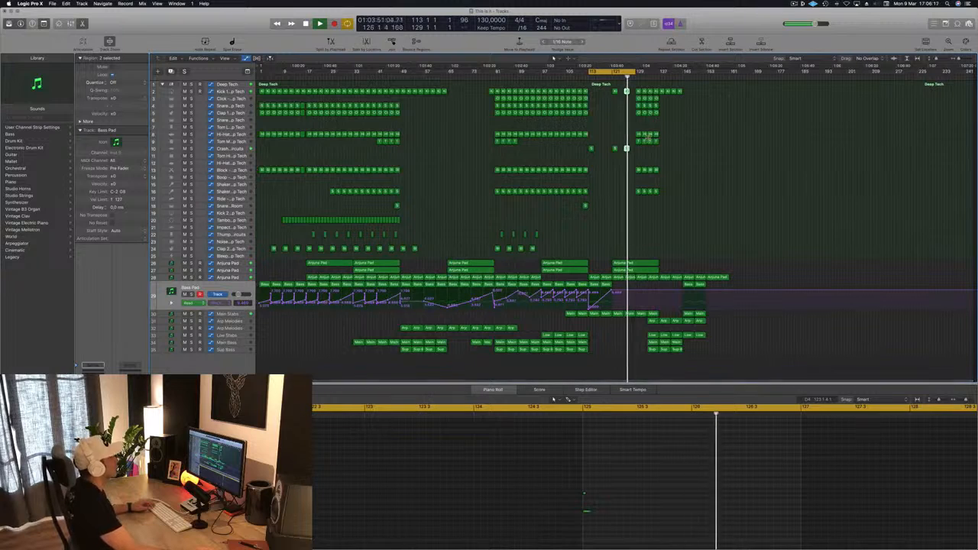
key(super+Right)
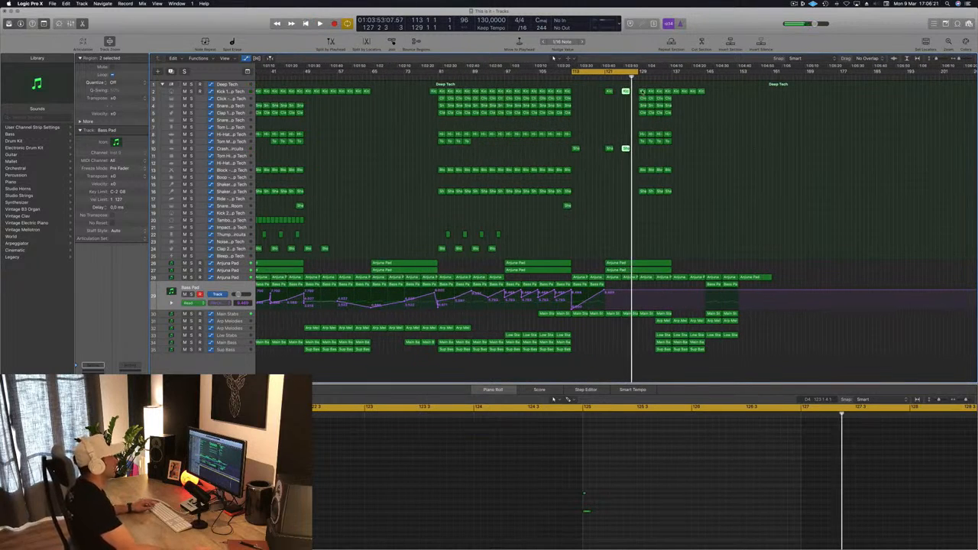
drag(638, 92, 713, 226)
key(Delete)
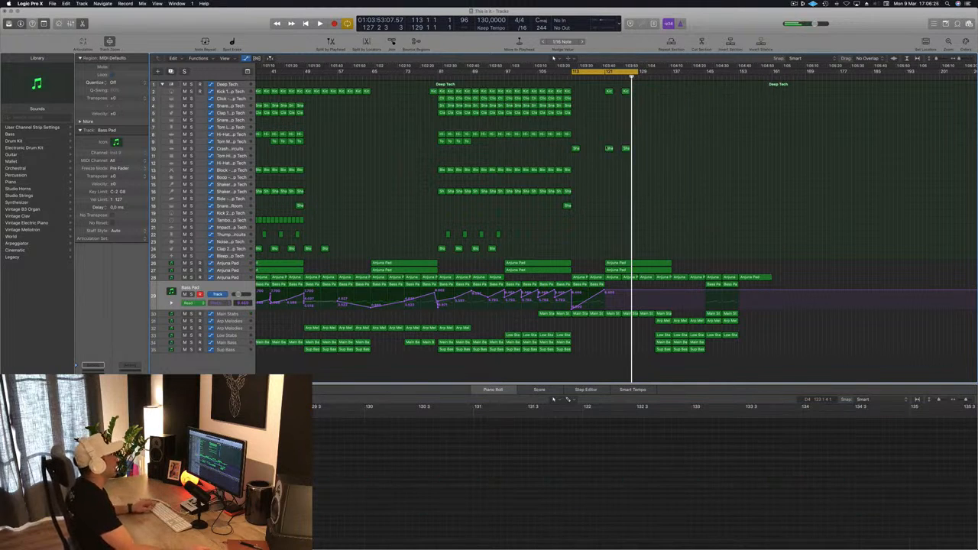
Step: Play from bar 113 and copy the kick and crash regions at bars 121 and 125 to bars 129 and 133
key(space)
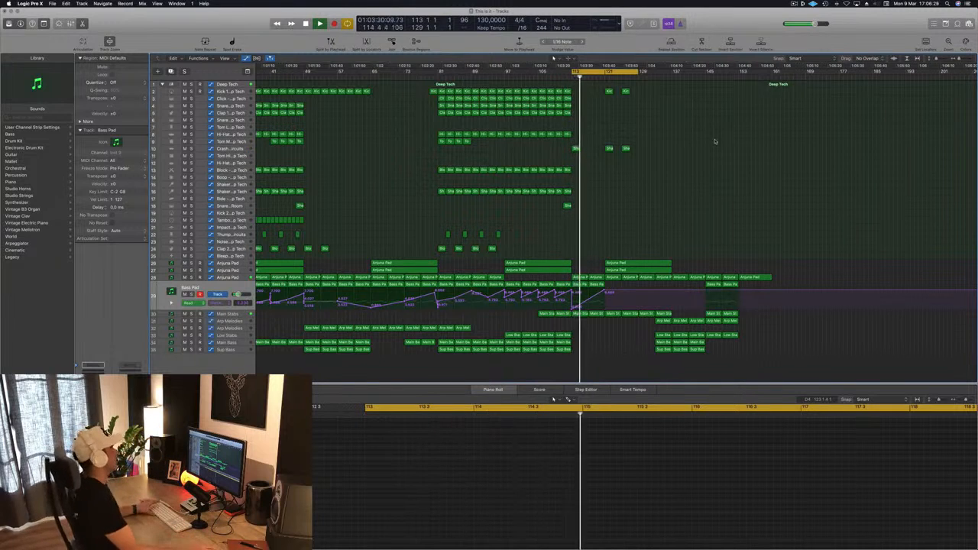
drag(647, 87, 606, 152)
drag(609, 91, 672, 73)
click(714, 133)
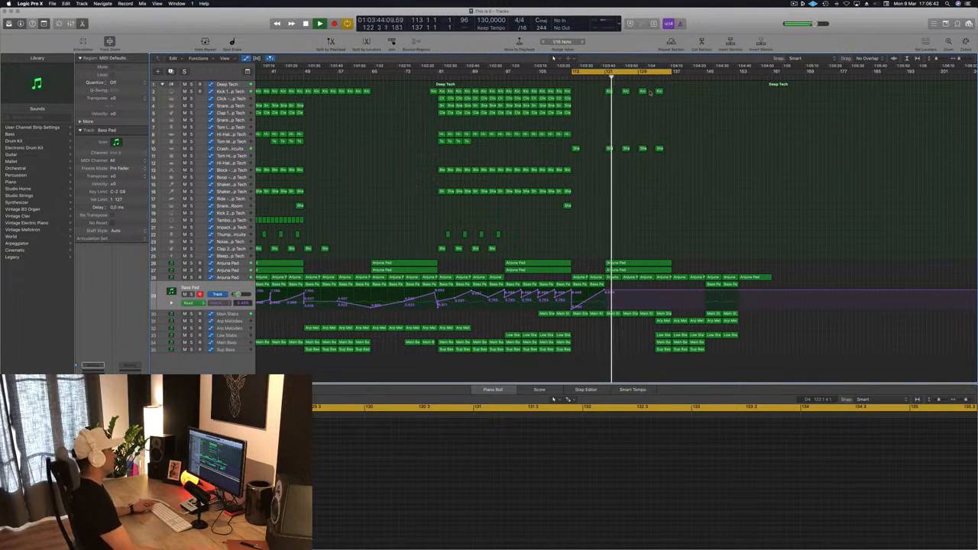
Step: Copy the clap region from bar 111 to the empty snare track at bar 129 and rearrange its notes onto every off-beat
click(567, 113)
drag(567, 113, 643, 120)
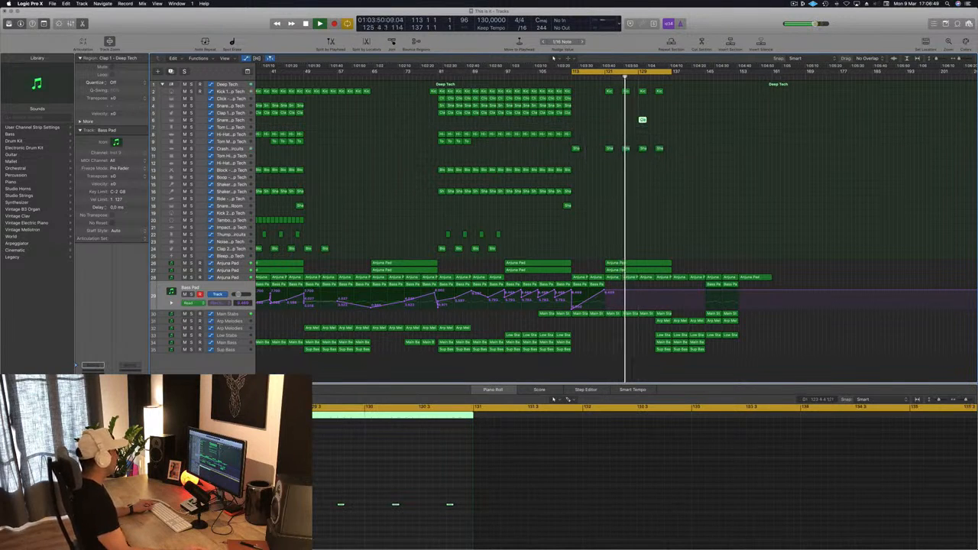
scroll(283, 497, left, 1)
drag(293, 495, 485, 529)
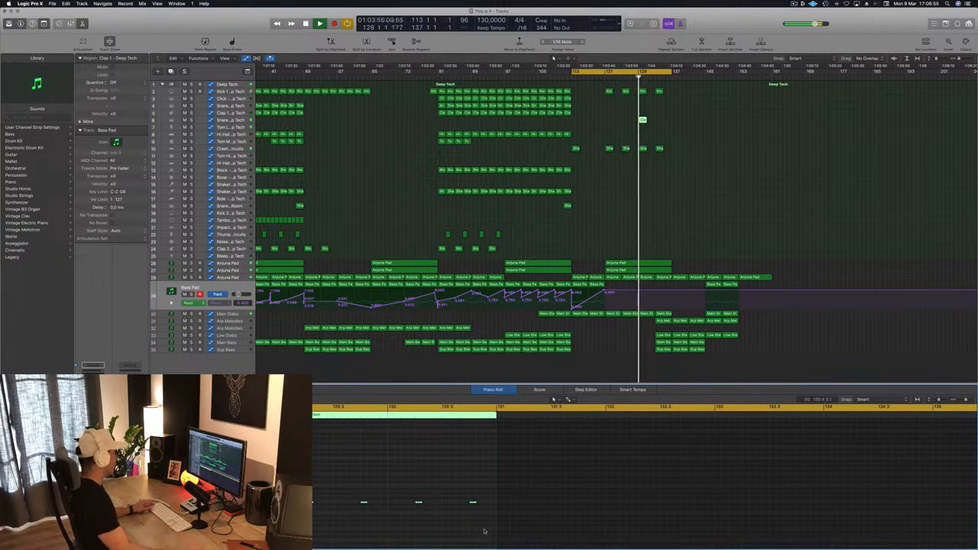
key(space)
drag(309, 502, 284, 503)
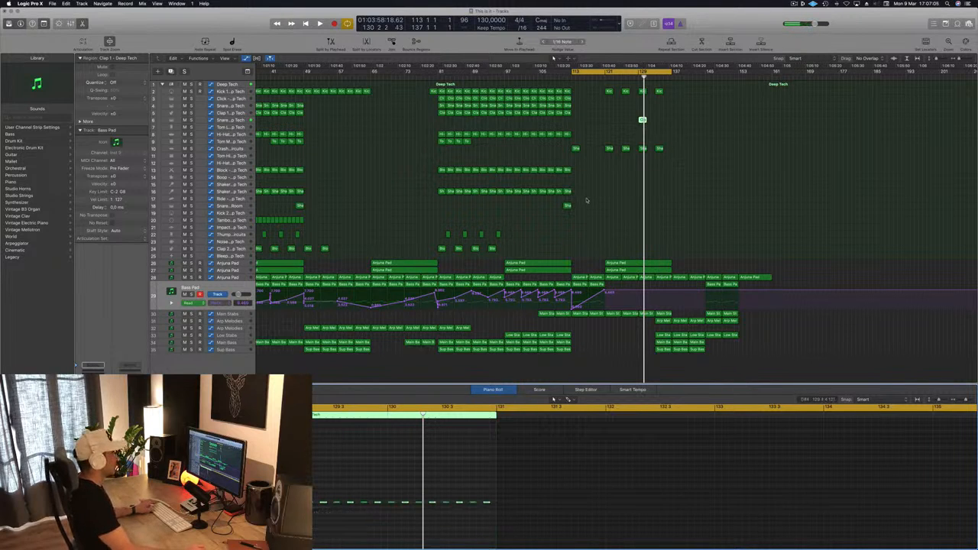
Step: Repeat the off-beat clap region from bar 129 up to bar 137 and save the project
key(space)
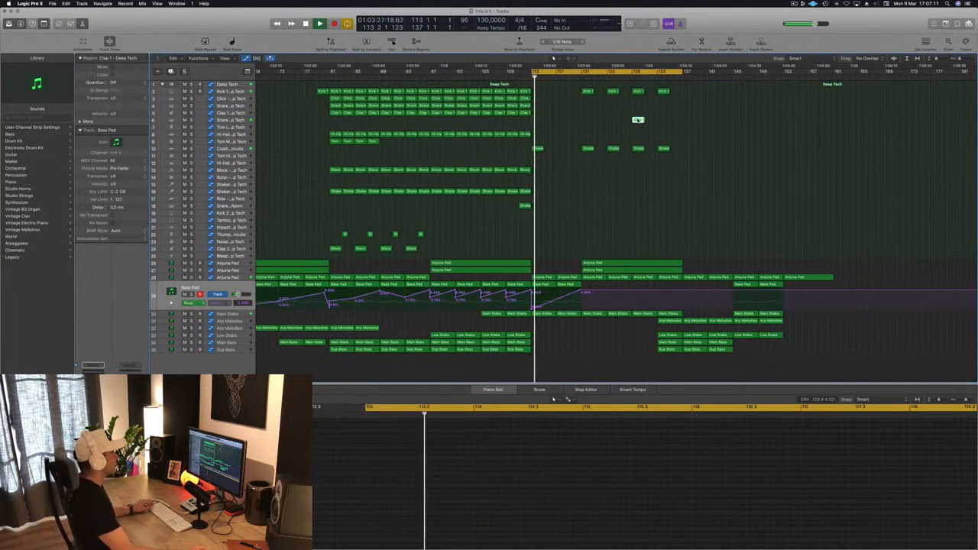
drag(647, 125, 663, 122)
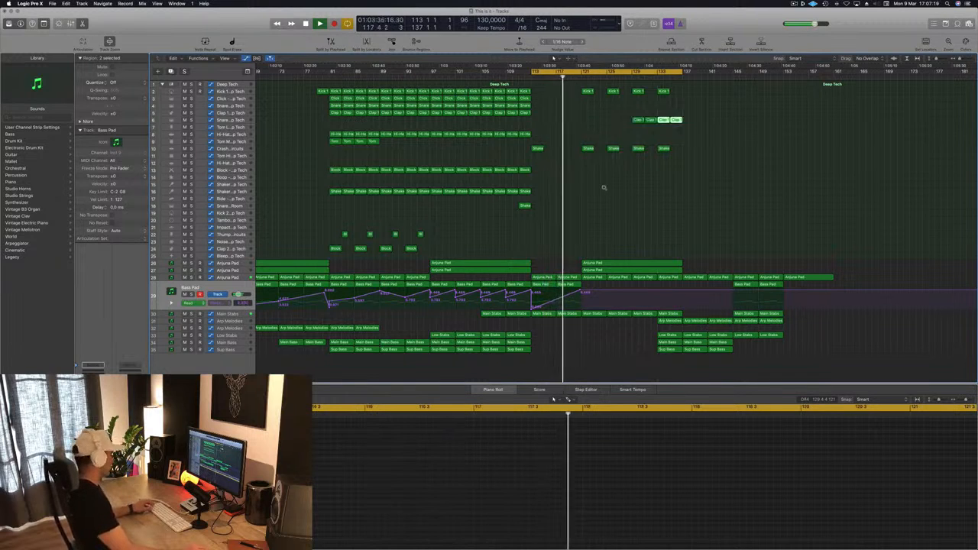
key(super+Left)
key(super+s)
key(super+Left)
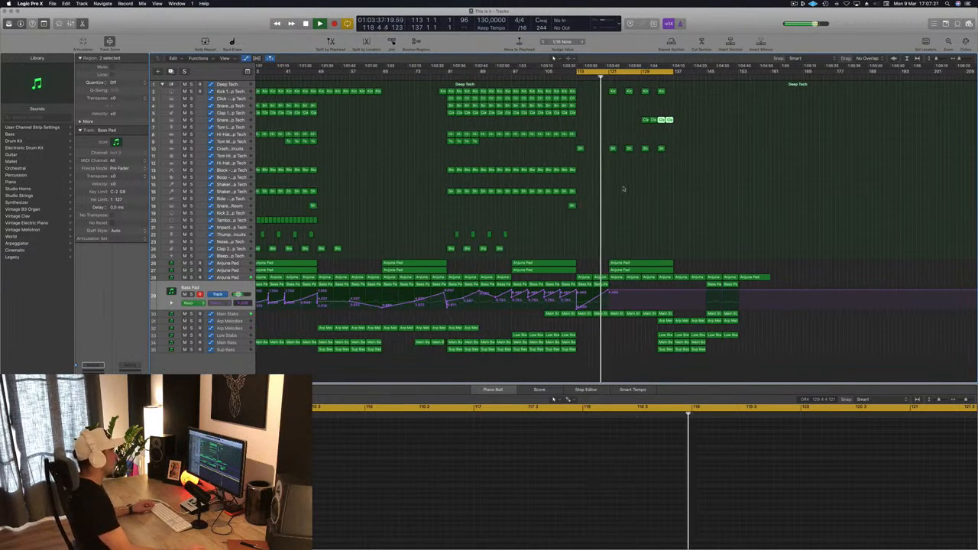
Step: Move the two Main Stabs regions at bar 129 to bar 174 with their automation and copy the pair at bar 121 to bar 129
key(super+Right)
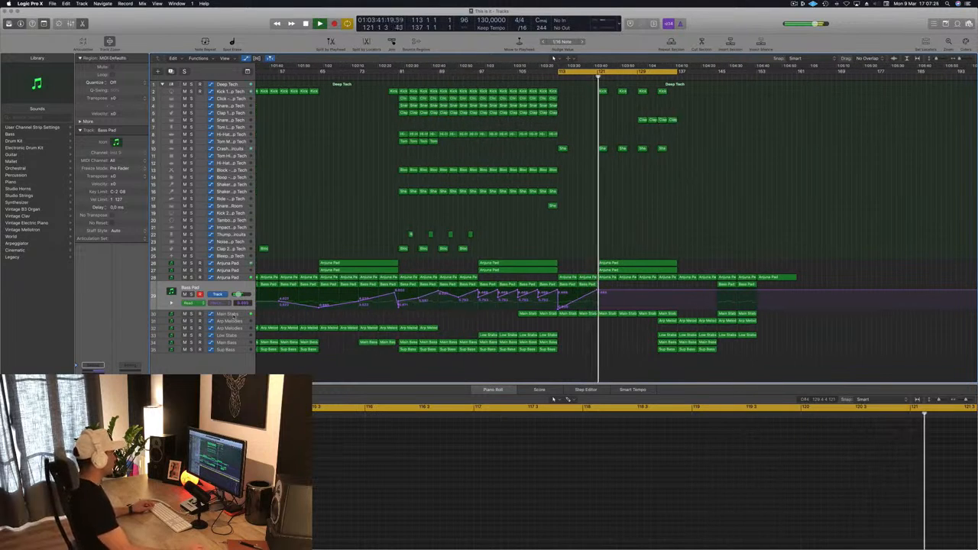
click(228, 314)
click(678, 293)
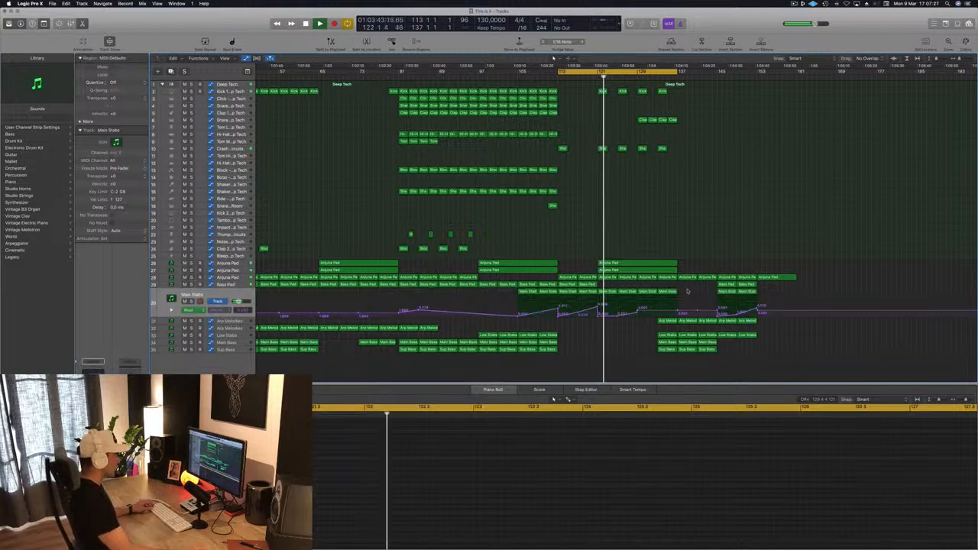
drag(679, 293, 871, 295)
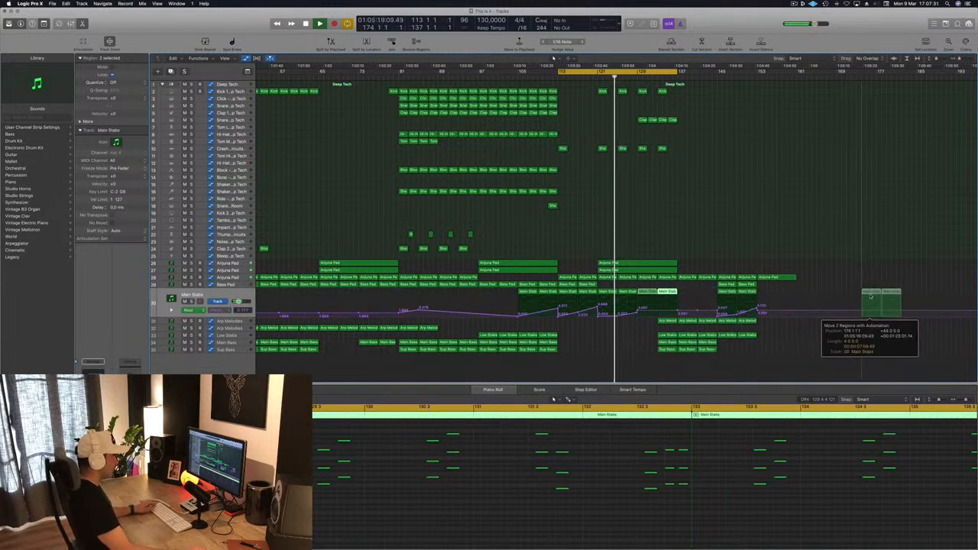
drag(604, 295, 648, 297)
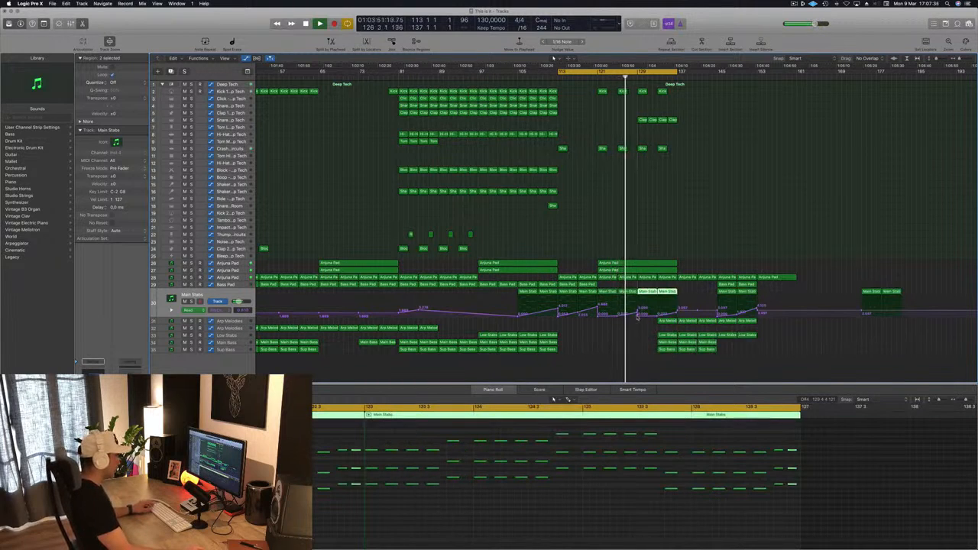
Step: Reshape the Main Stabs automation into one continuous rise from bar 129 to a peak at bar 137
click(639, 315)
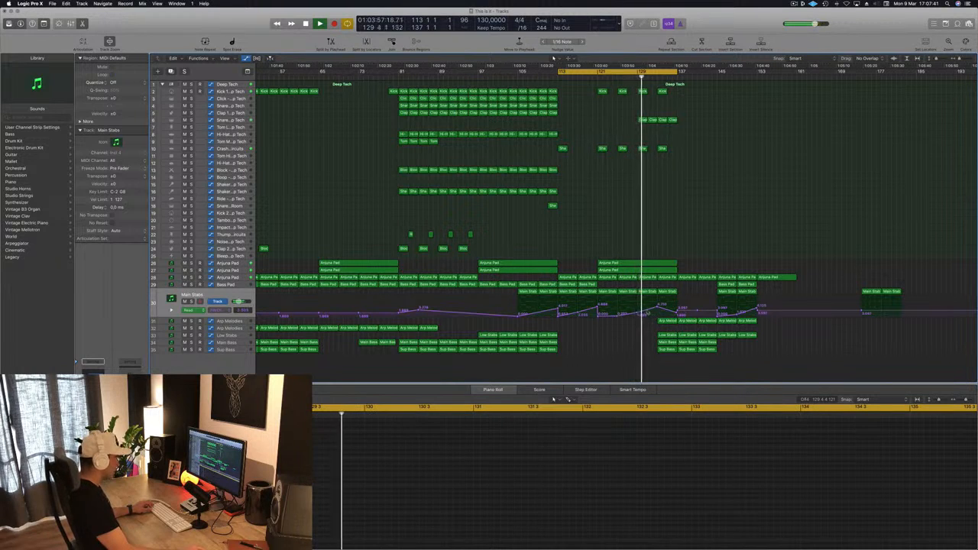
drag(660, 306, 676, 307)
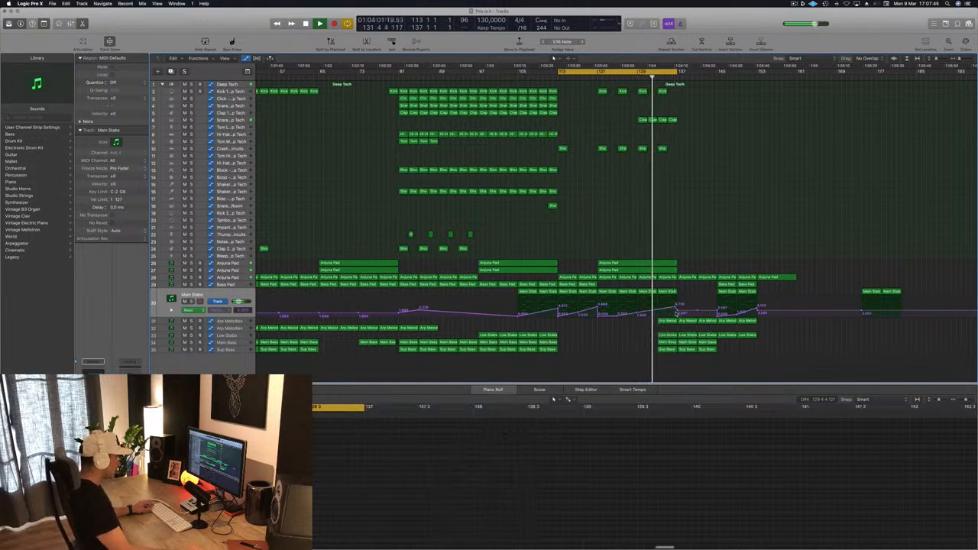
drag(676, 307, 677, 307)
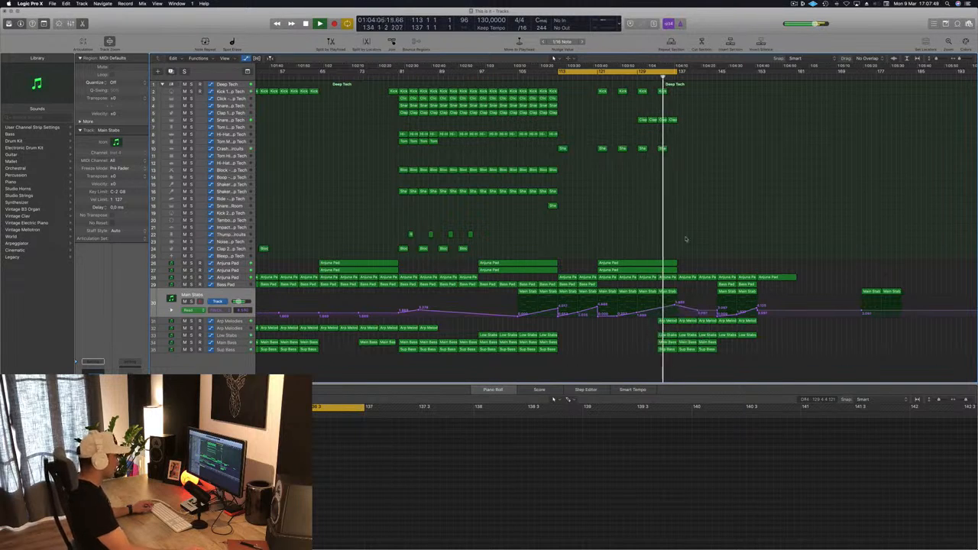
Step: Move the two long Anjuna Pad regions from bar 121 to bar 129
key(super+Left)
scroll(708, 219, up, 2)
scroll(708, 218, down, 3)
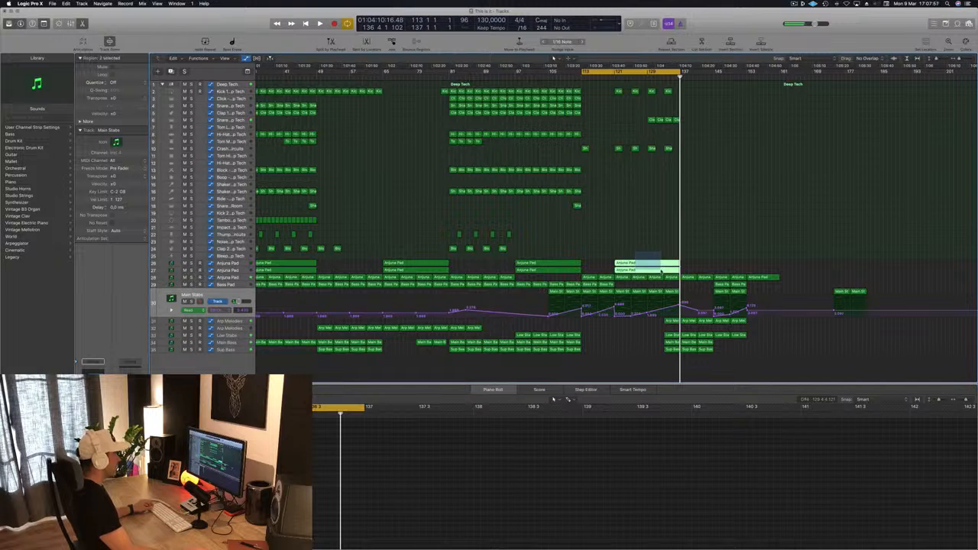
drag(645, 265, 679, 271)
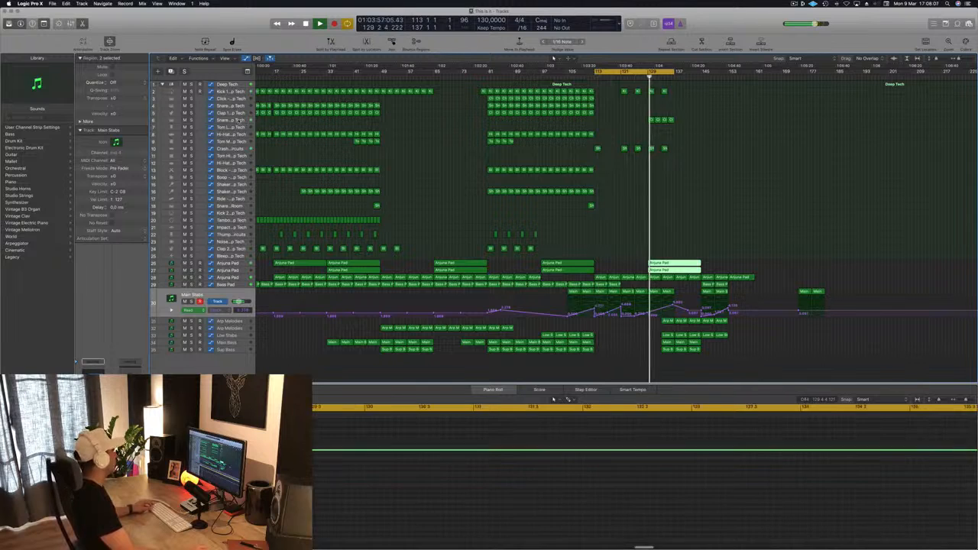
Step: Play the off-beat claps from bar 129 and change the Snare 2 track's sound to Snare 1 - Analog Circuits
click(236, 120)
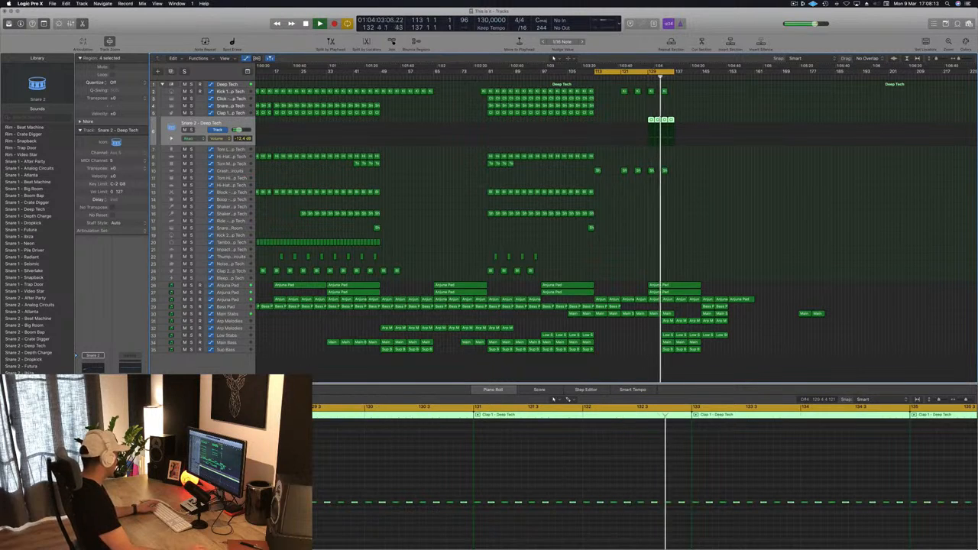
click(646, 78)
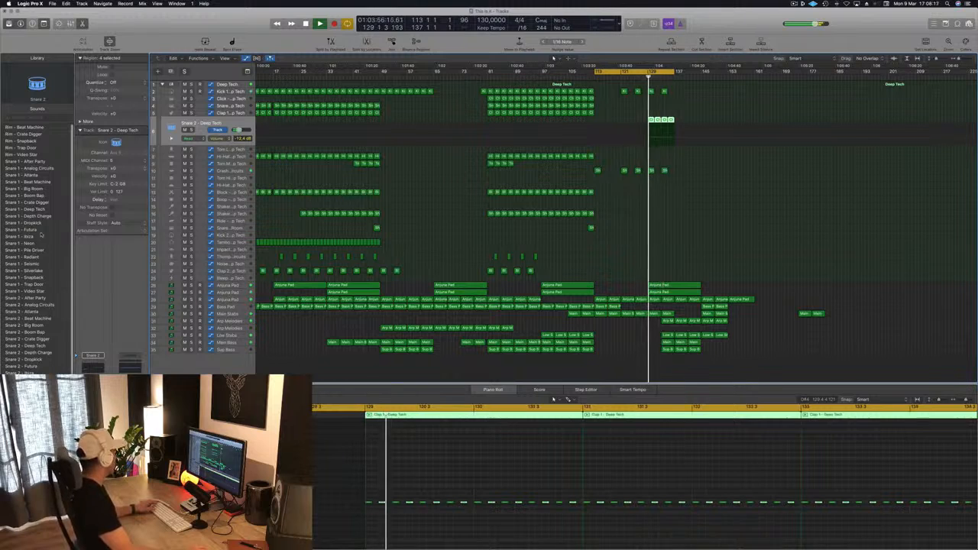
click(37, 161)
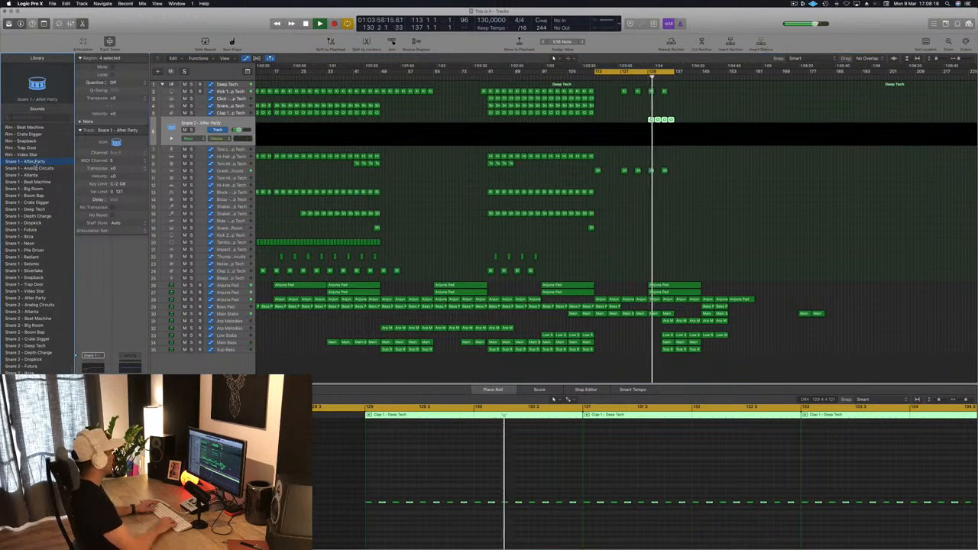
key(Down)
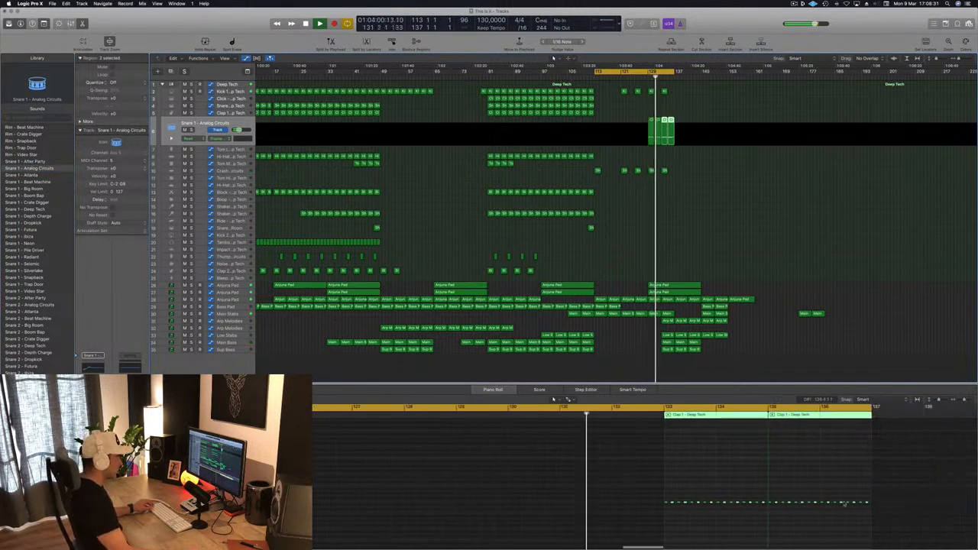
Step: Double the clap rhythm in the regions at bars 133 and 135 by copying all their notes into the gaps
drag(613, 490, 908, 529)
key(super+Right)
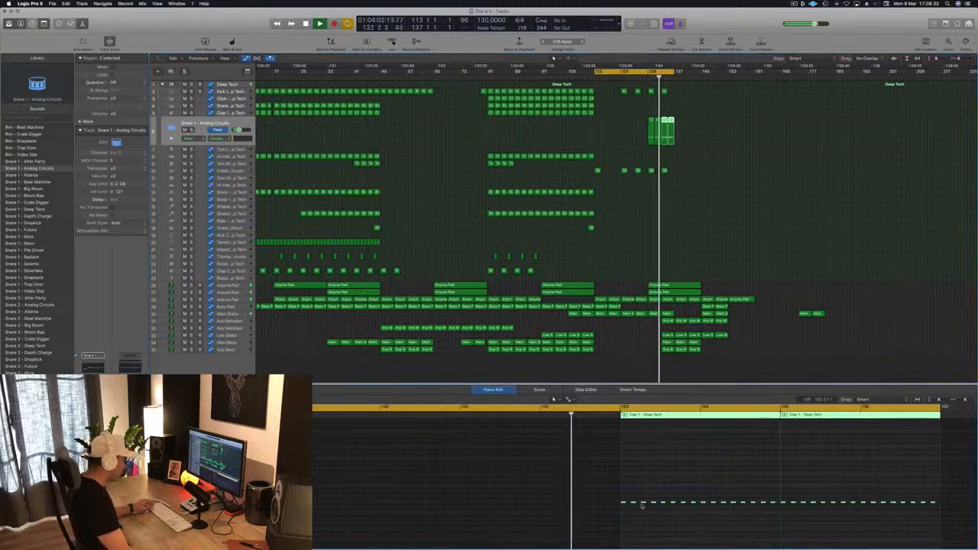
drag(625, 504, 631, 504)
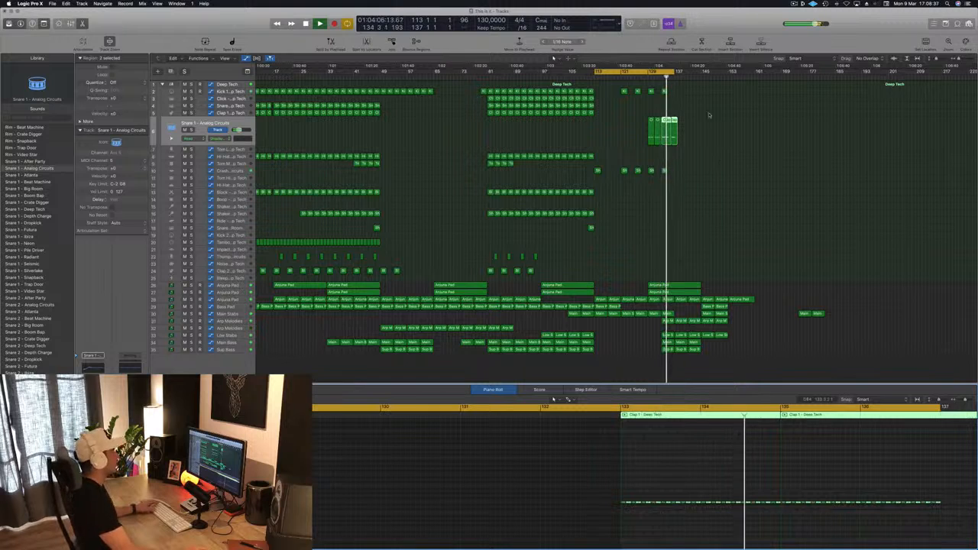
Step: Extend the cycle range's end from bar 137 to about bar 159
scroll(678, 126, down, 2)
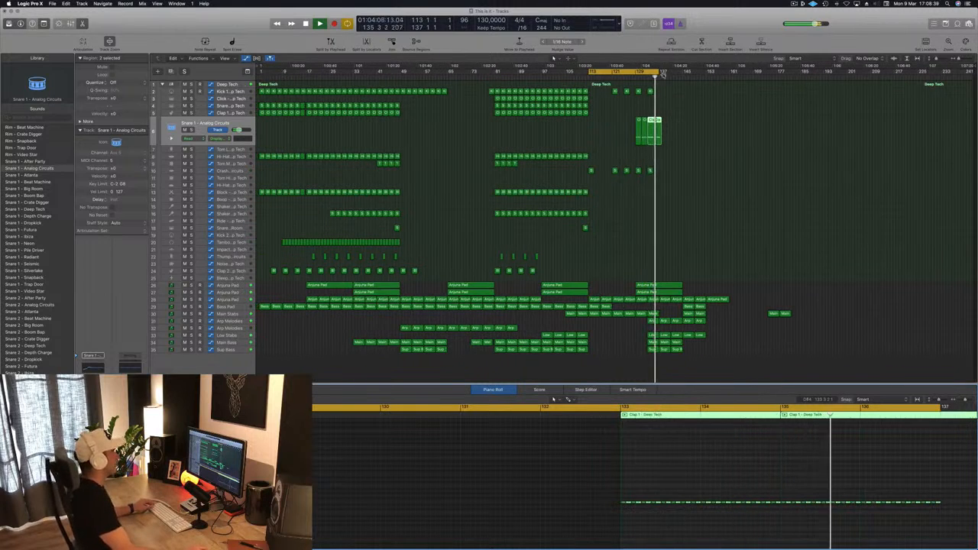
drag(656, 71, 725, 77)
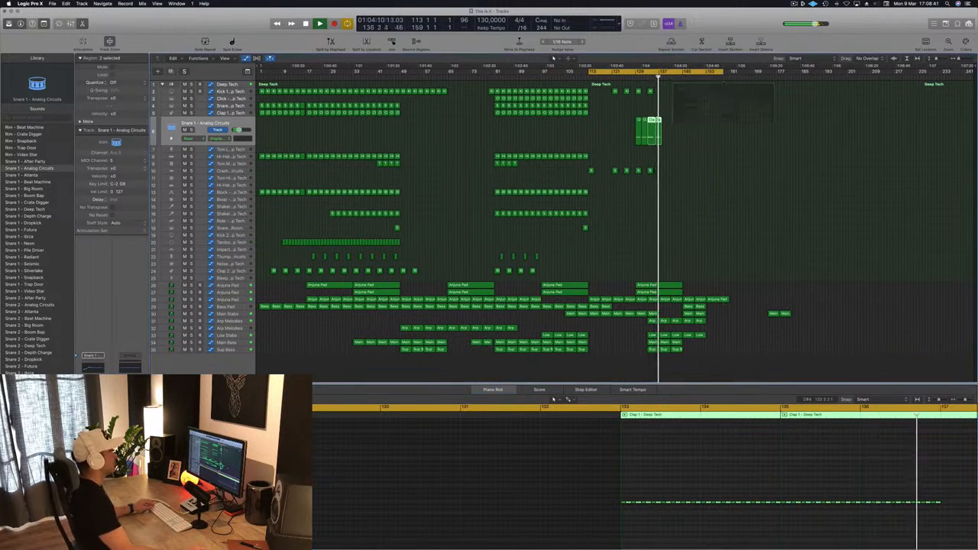
scroll(692, 122, up, 3)
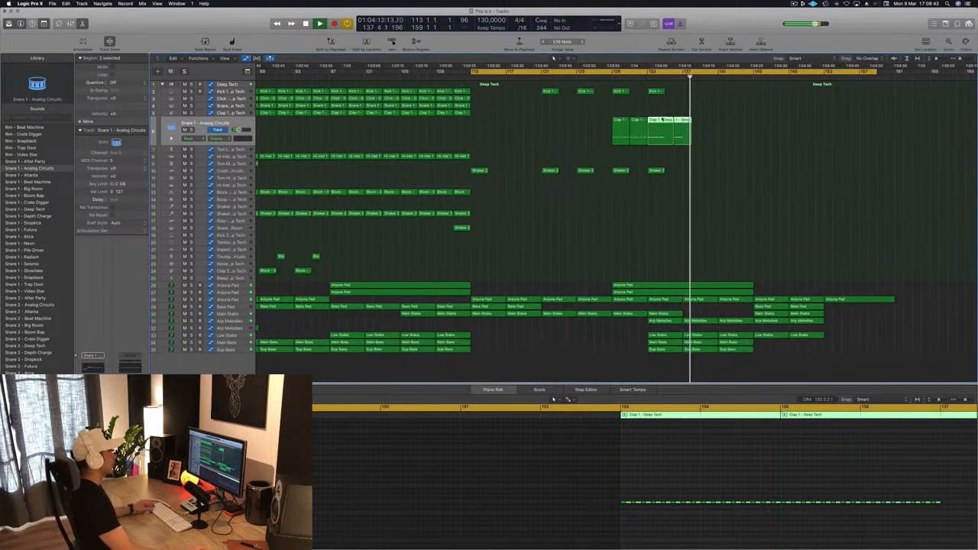
super+double_click(664, 123)
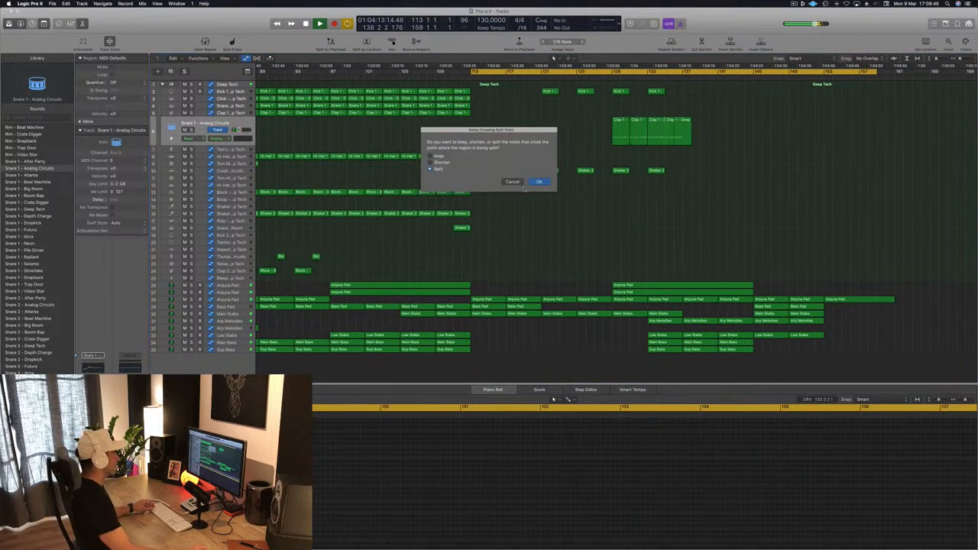
click(533, 186)
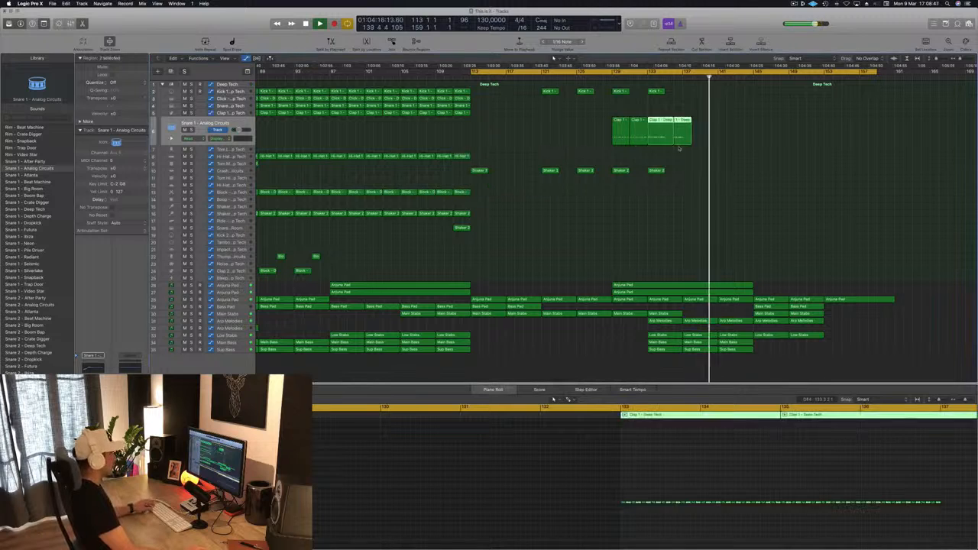
click(660, 135)
super+click(660, 136)
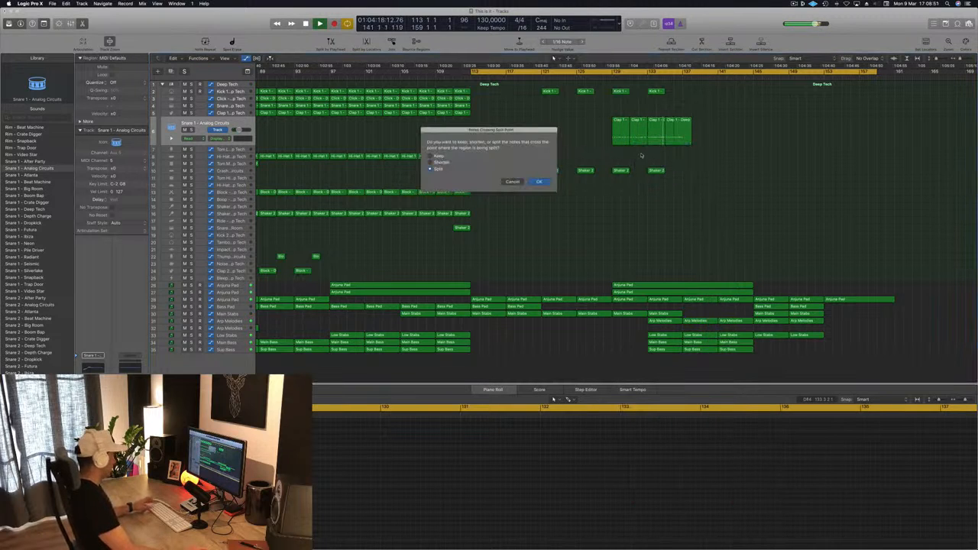
key(Return)
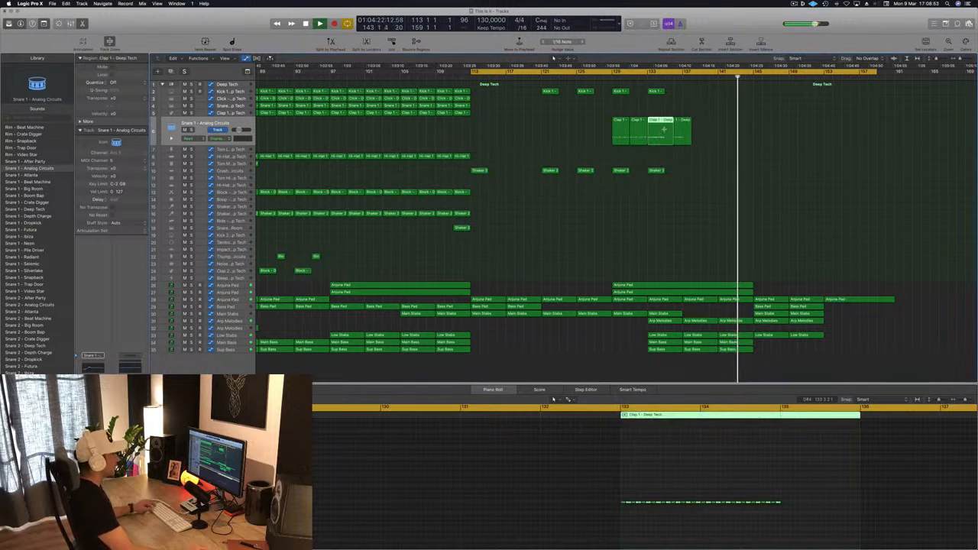
super+click(665, 136)
key(Return)
Step: Delete the clap region at bar 135 and cut the overhang off the bar 133 region at bar 135
click(672, 134)
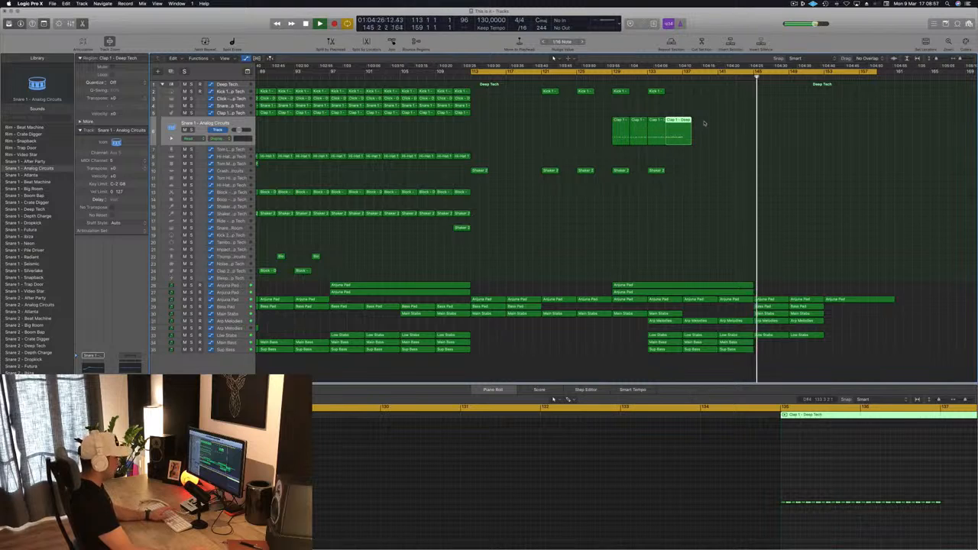
key(Delete)
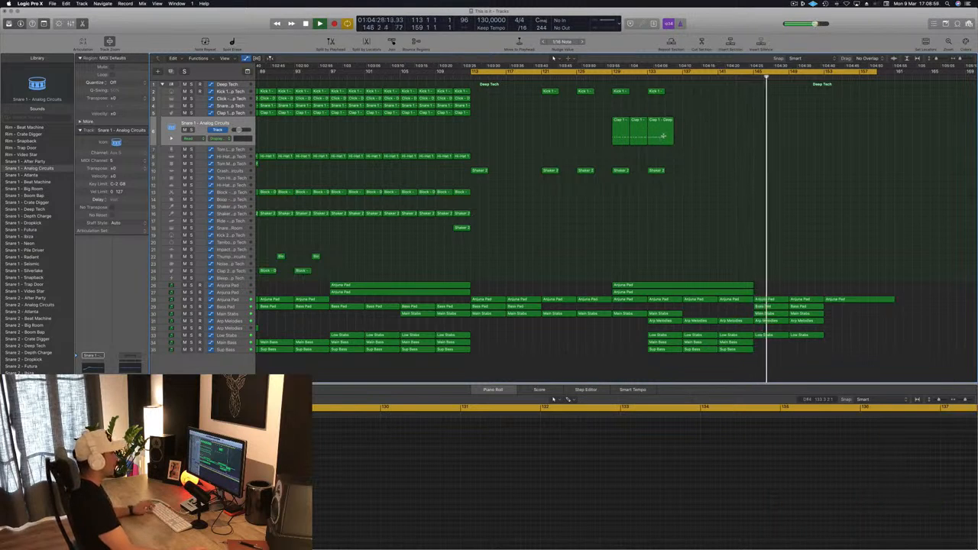
super+click(633, 141)
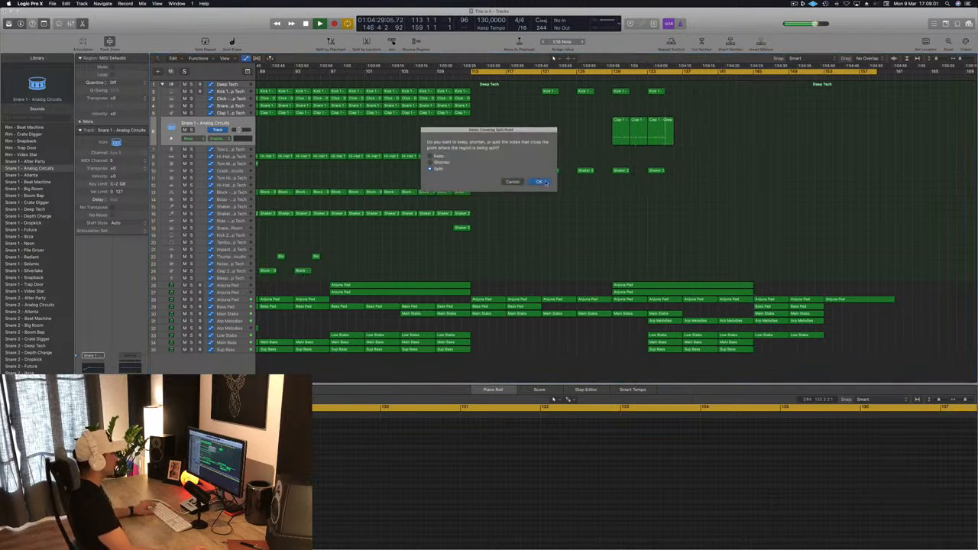
click(542, 182)
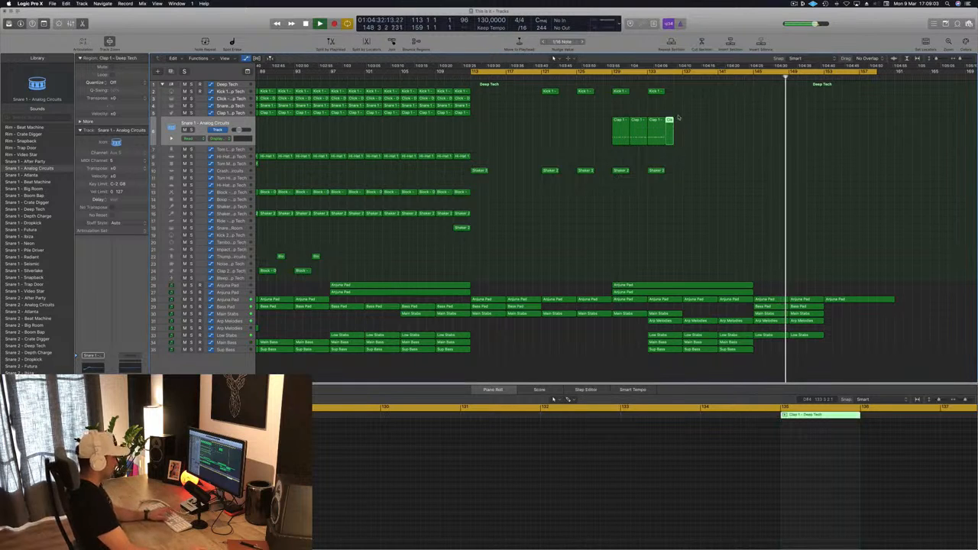
key(Delete)
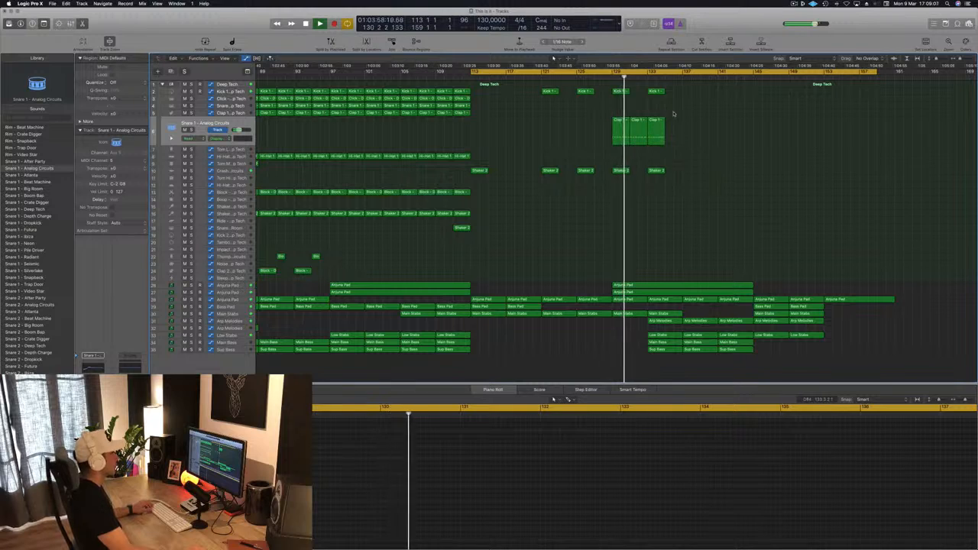
Step: Copy the trimmed double-time clap region from bar 133 to bar 135
mouse_move(663, 120)
mouse_down()
mouse_move(681, 120)
mouse_move(671, 121)
mouse_up()
click(712, 104)
click(654, 121)
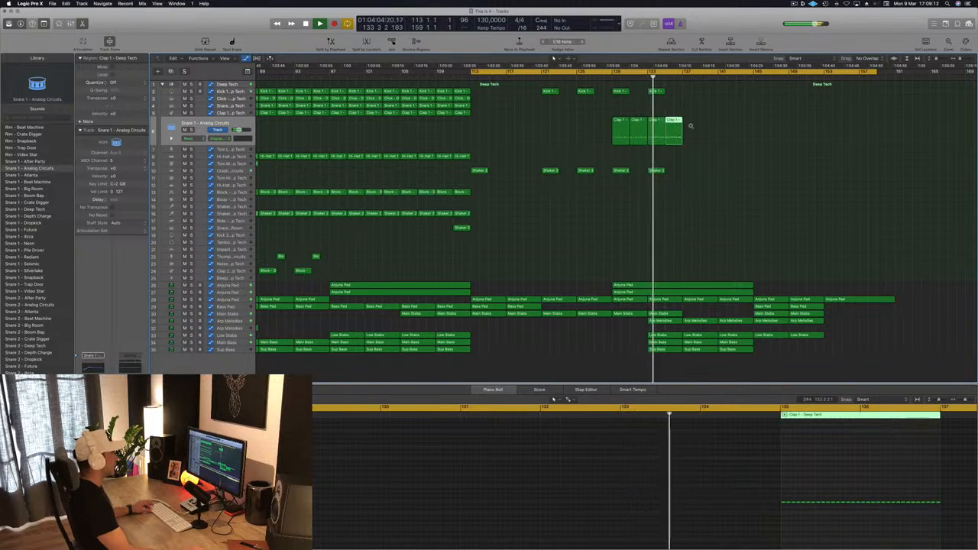
Step: Repeat the double-time clap regions on the snare track from bar 137 up to bar 143
key(super+Left)
key(super+Left)
key(super+Left)
key(super+Right)
key(super+Right)
key(super+Right)
key(super+Right)
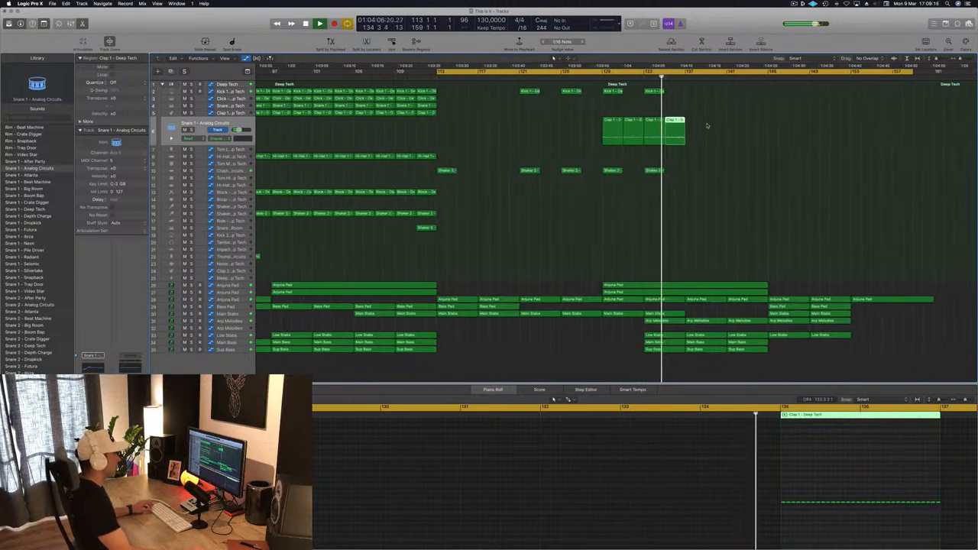
key(super+Left)
drag(681, 124, 719, 129)
key(super+Left)
key(super+Left)
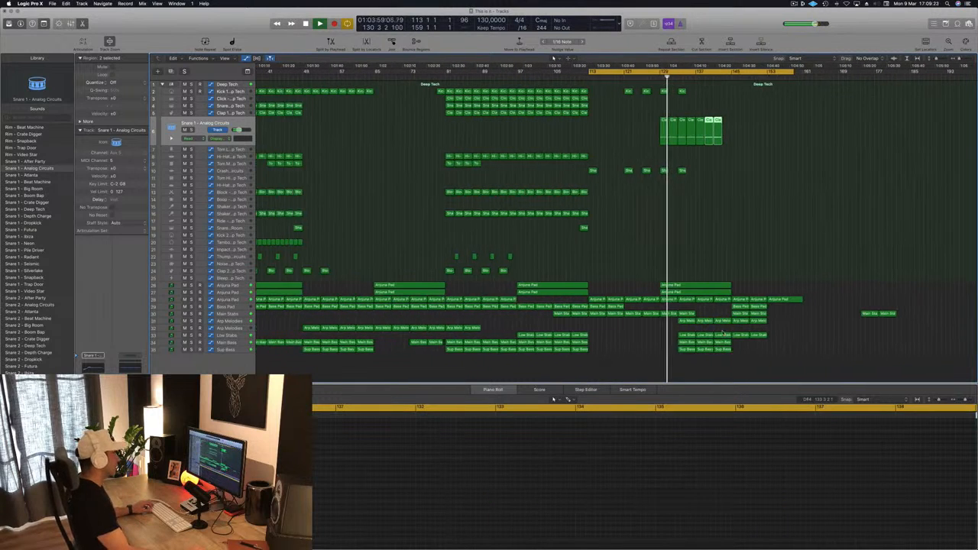
Step: Fill bars 137 to 145 with a copied pair of Main Stabs regions including their rising automation
click(691, 314)
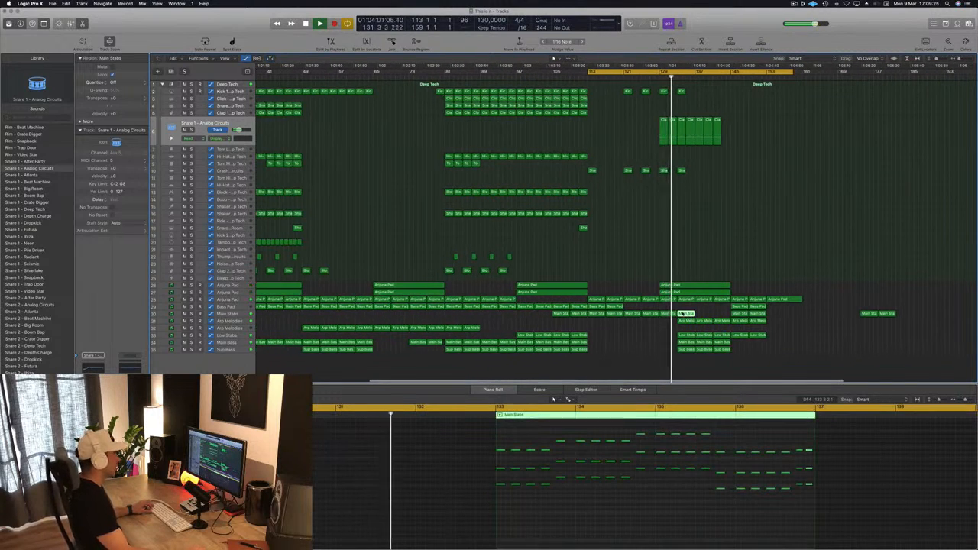
click(247, 316)
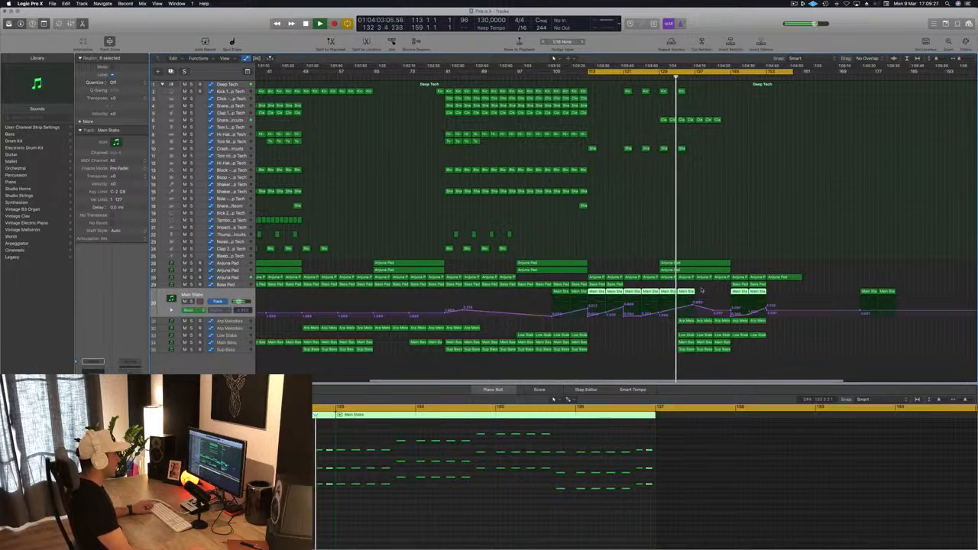
mouse_move(700, 293)
mouse_down()
mouse_move(667, 292)
mouse_move(700, 296)
mouse_up()
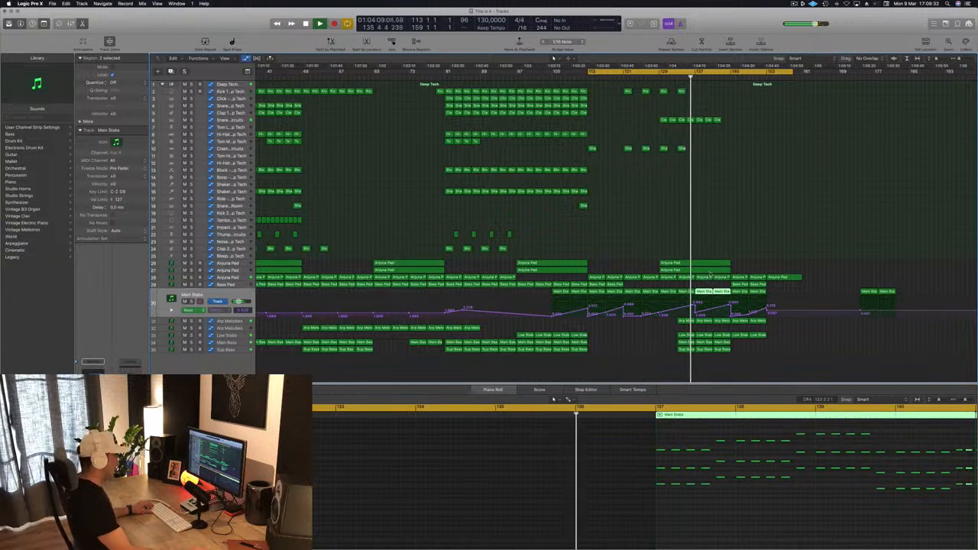
Step: Raise the Anjuna Pad's filter cutoff automation point at bar 145 so the cutoff climbs steeply towards it
click(705, 278)
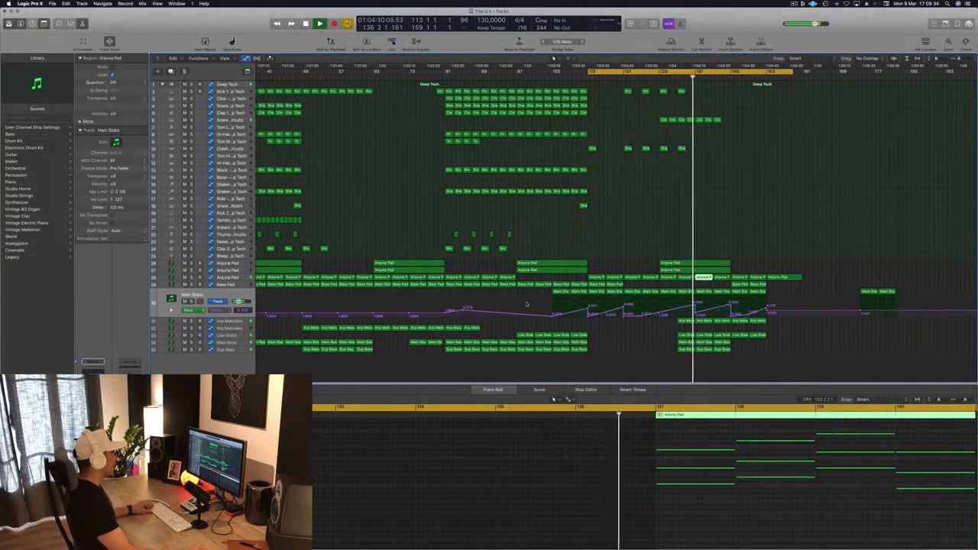
click(229, 278)
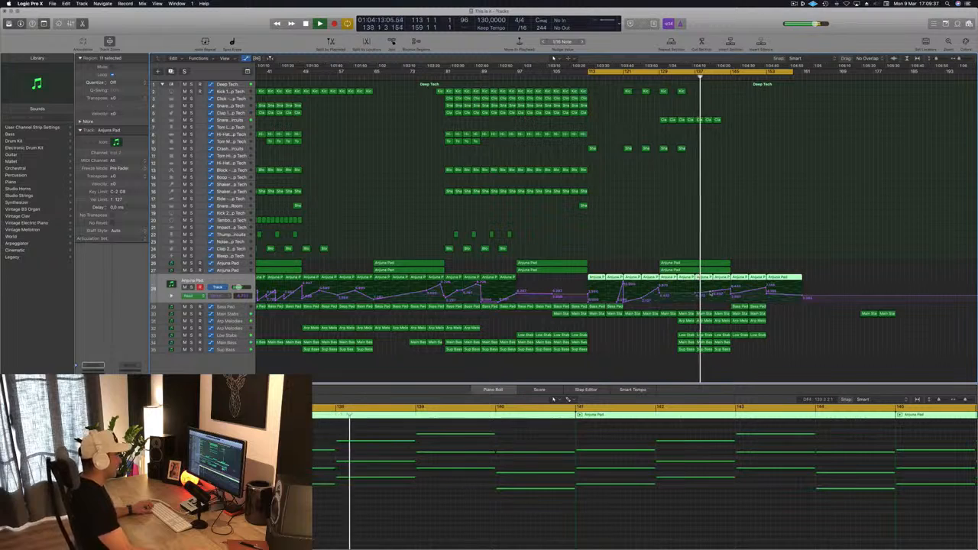
click(731, 287)
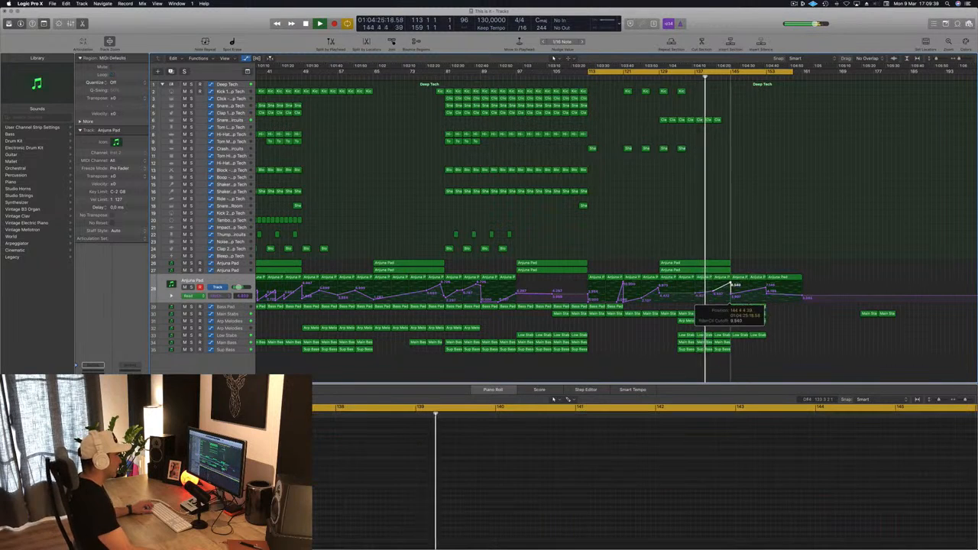
drag(731, 284, 730, 283)
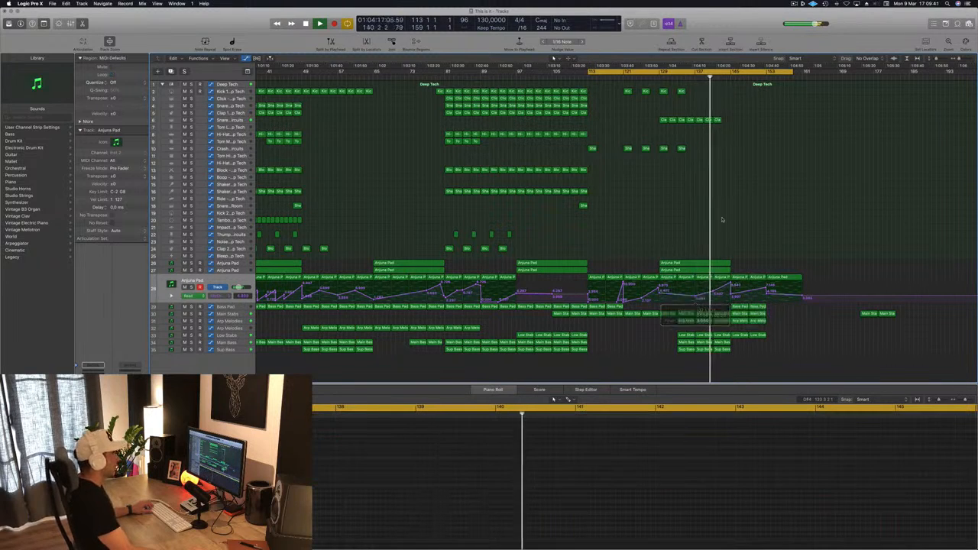
Step: Copy the last double-time clap region from bar 141 to bar 143
key(super+Right)
key(super+Right)
key(super+Right)
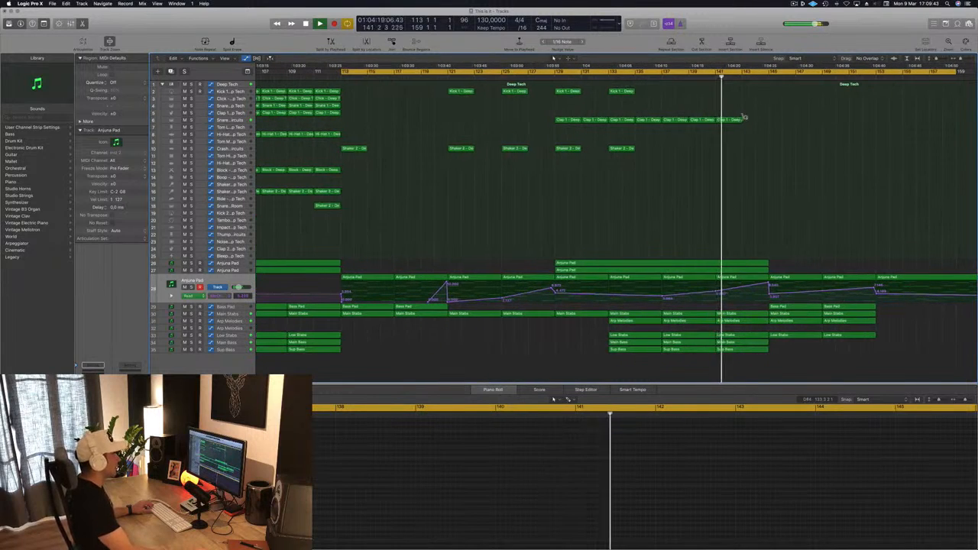
click(736, 120)
drag(734, 120, 759, 124)
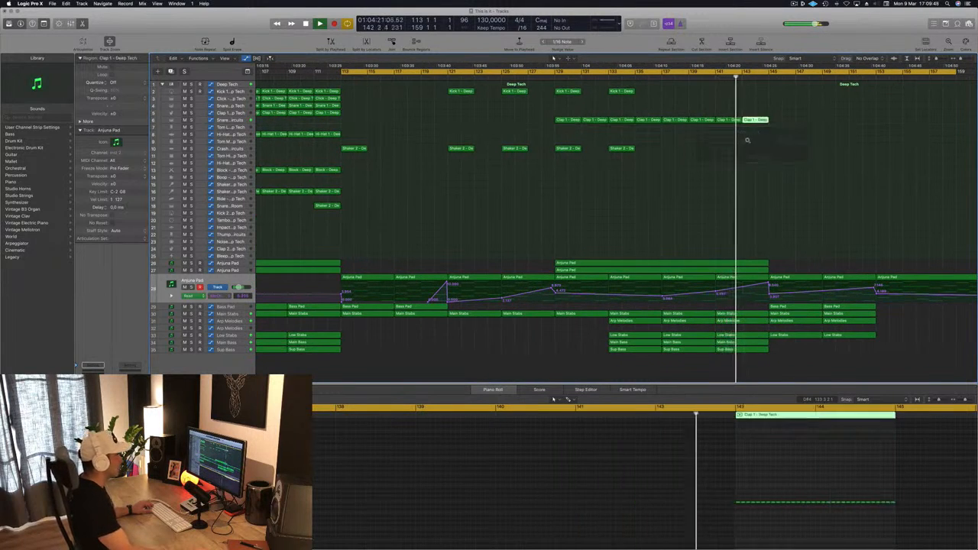
Step: Continue the break's sparse kick pattern by copying Kick 1 regions to bars 137 and 141
key(super+Left)
key(super+Left)
key(super+Left)
key(super+Left)
key(super+Left)
key(super+Left)
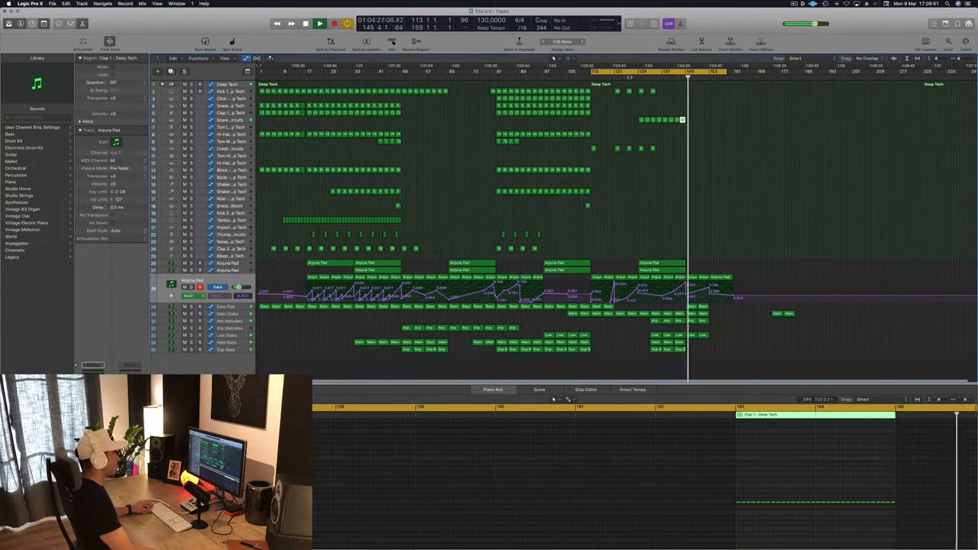
click(631, 77)
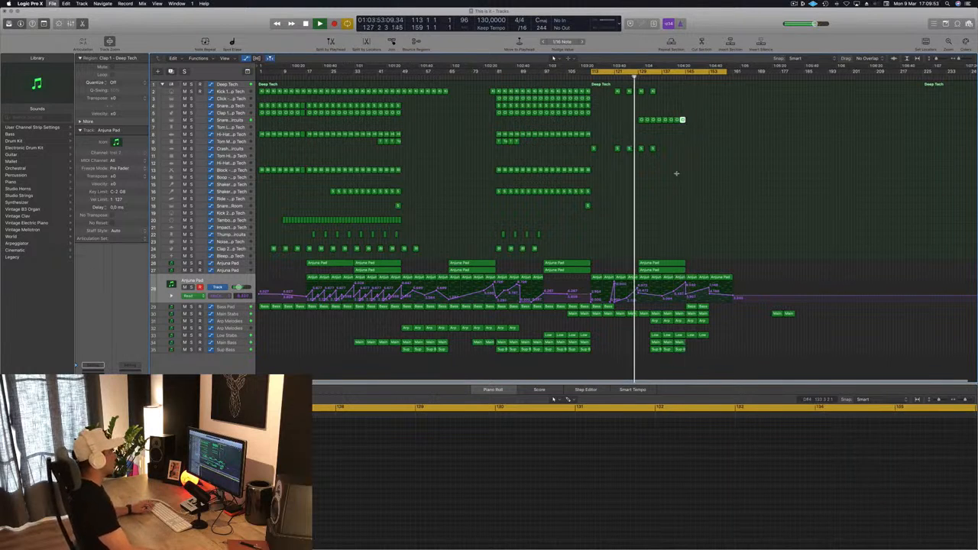
key(super+Right)
key(super+Right)
key(super+Right)
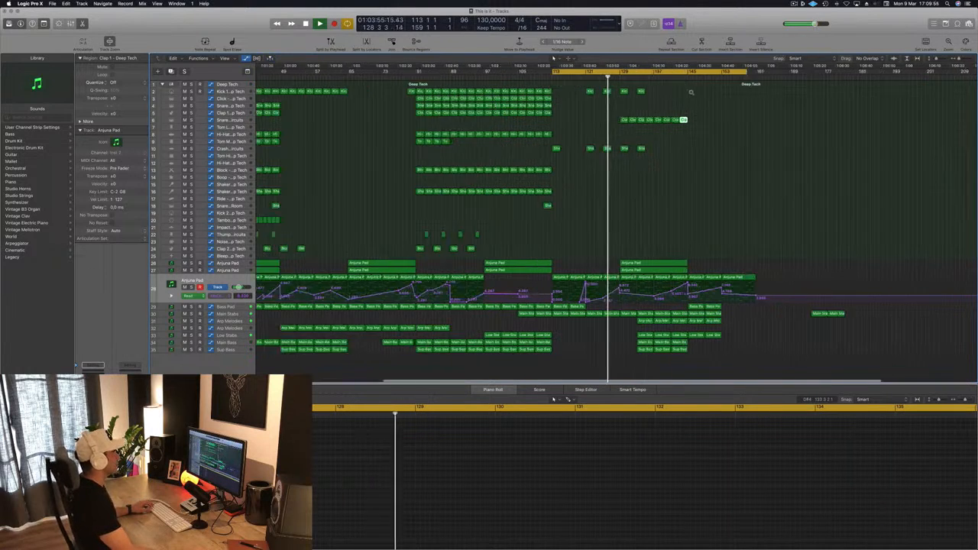
click(621, 92)
drag(620, 93, 647, 93)
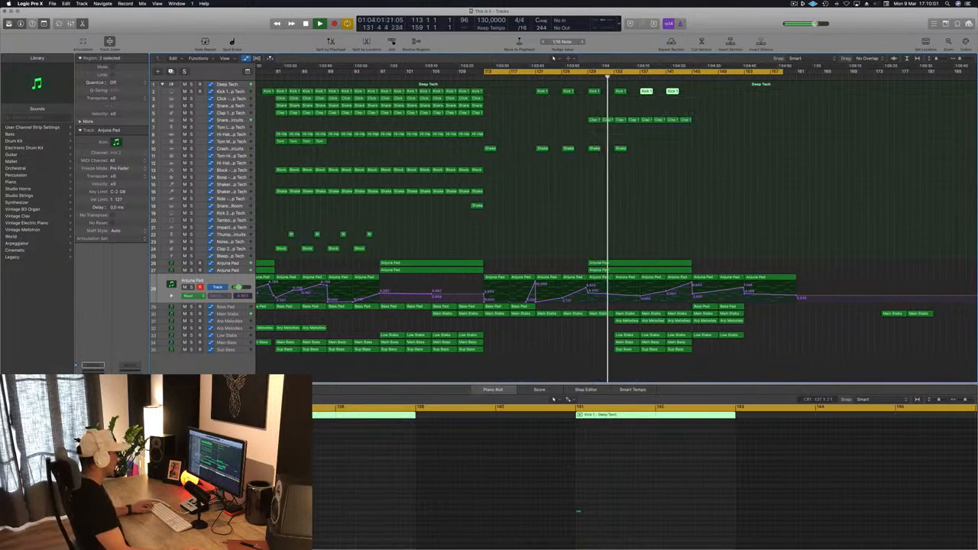
Step: Add a second kick hit shortly after the first note in the Kick 1 region at bar 137
key(super+a)
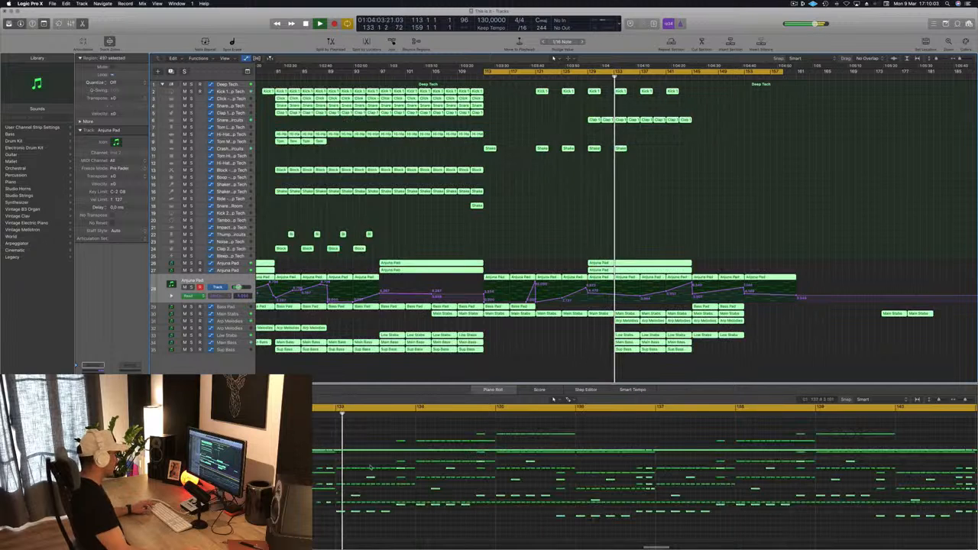
click(542, 265)
drag(707, 102, 646, 87)
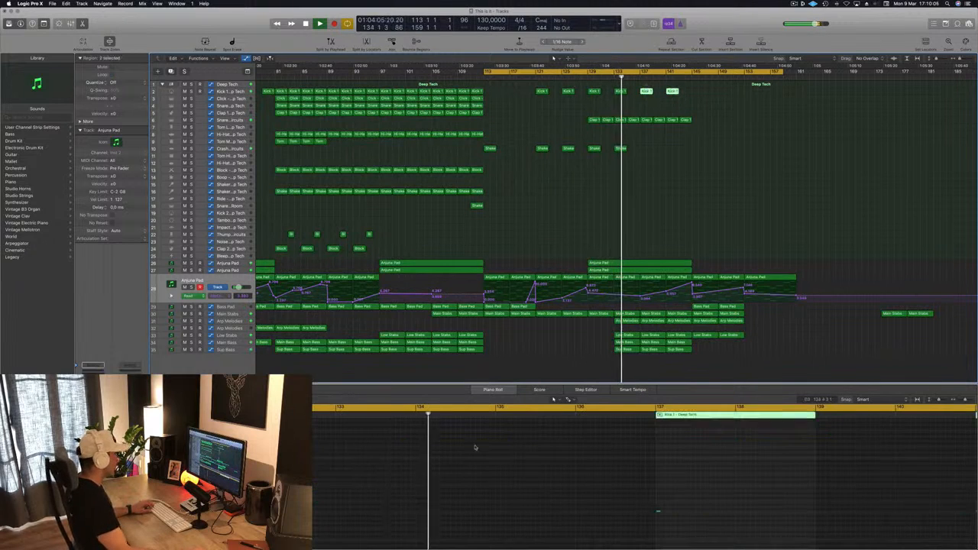
click(656, 512)
drag(668, 513, 669, 513)
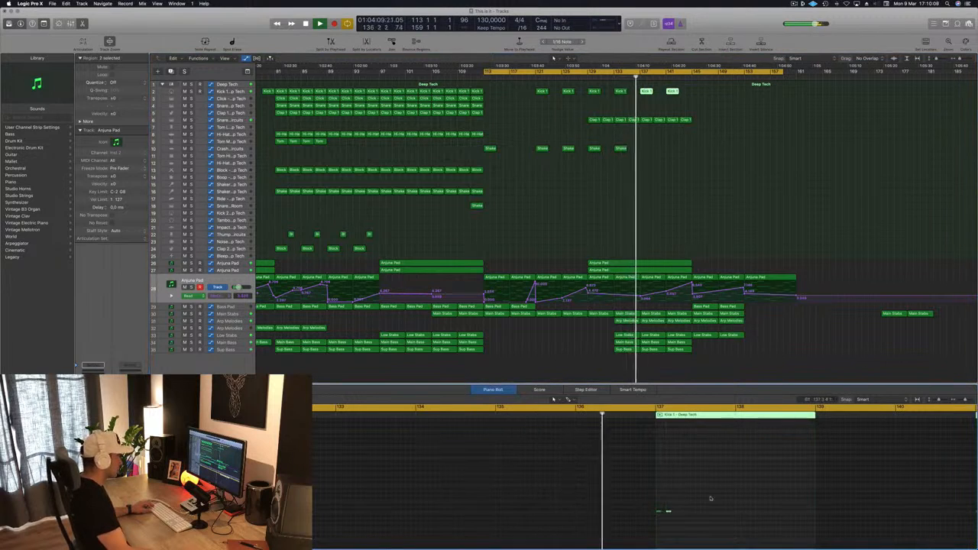
key(super+Left)
key(super+Left)
key(super+Left)
key(super+Left)
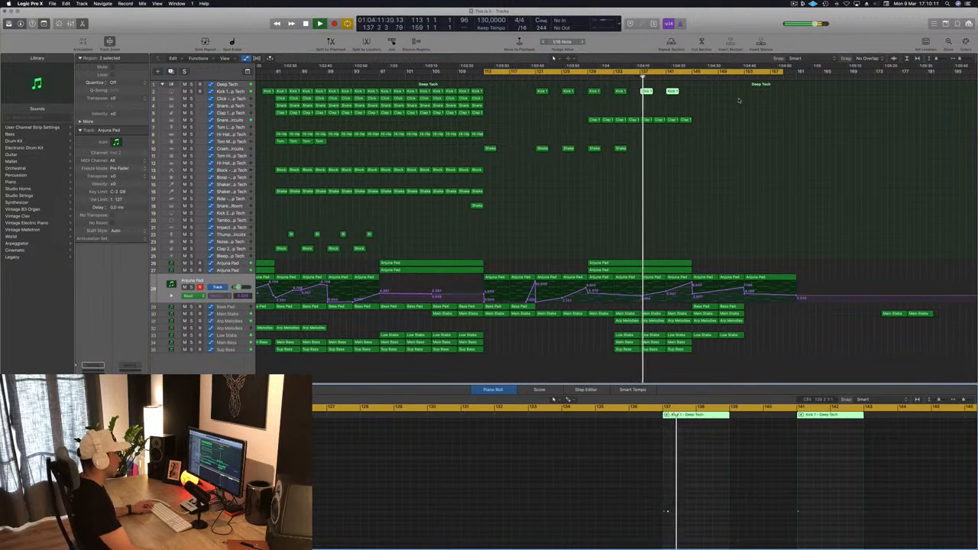
drag(672, 94, 691, 97)
scroll(529, 125, left, 3)
key(super+Left)
key(super+Left)
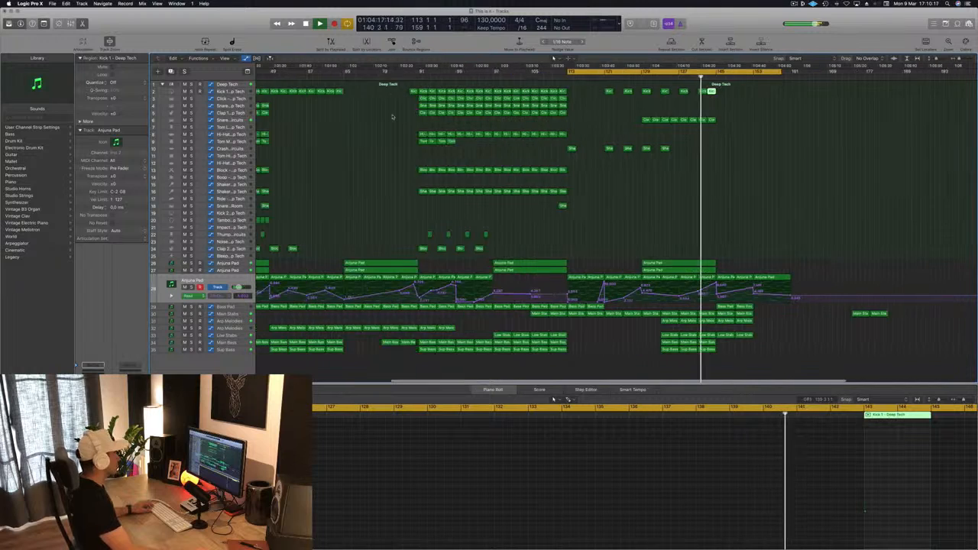
click(738, 93)
click(723, 92)
key(Delete)
Step: Copy the Kick 1 region just before bar 81 to bar 143 and play back the lead-in to bar 145
click(435, 92)
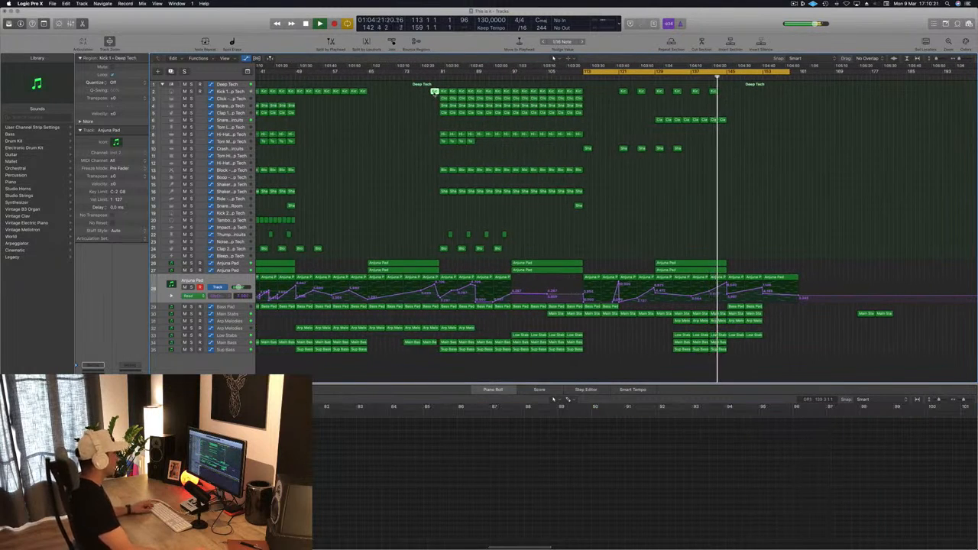
drag(434, 92, 722, 91)
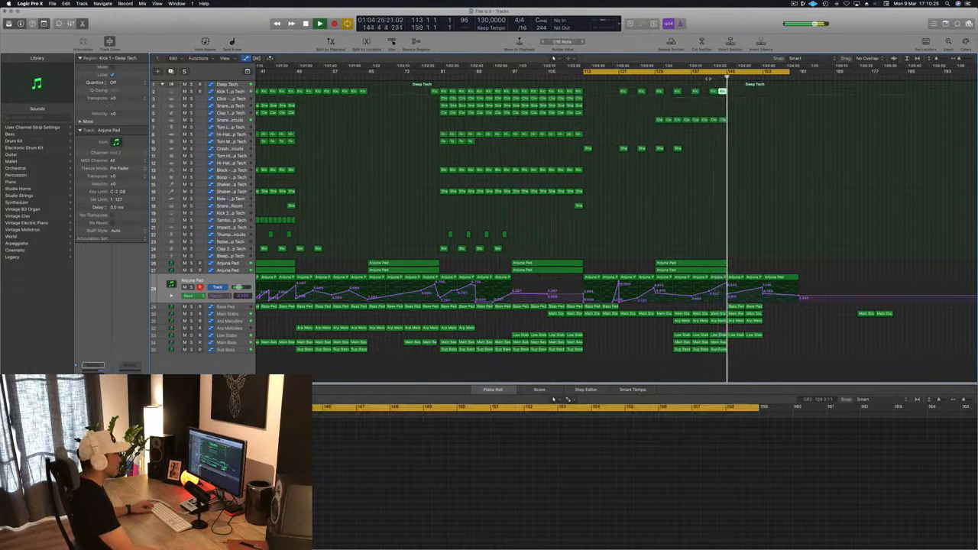
click(708, 79)
key(super+Left)
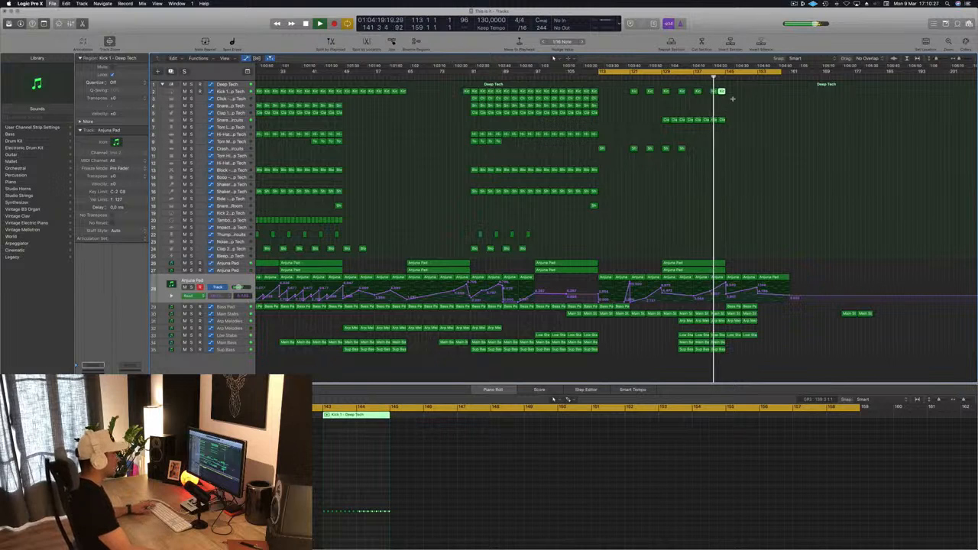
Step: Remove the Kick 1 region at bar 141, keeping the copied kick region at bar 143
key(super+Right)
key(super+Right)
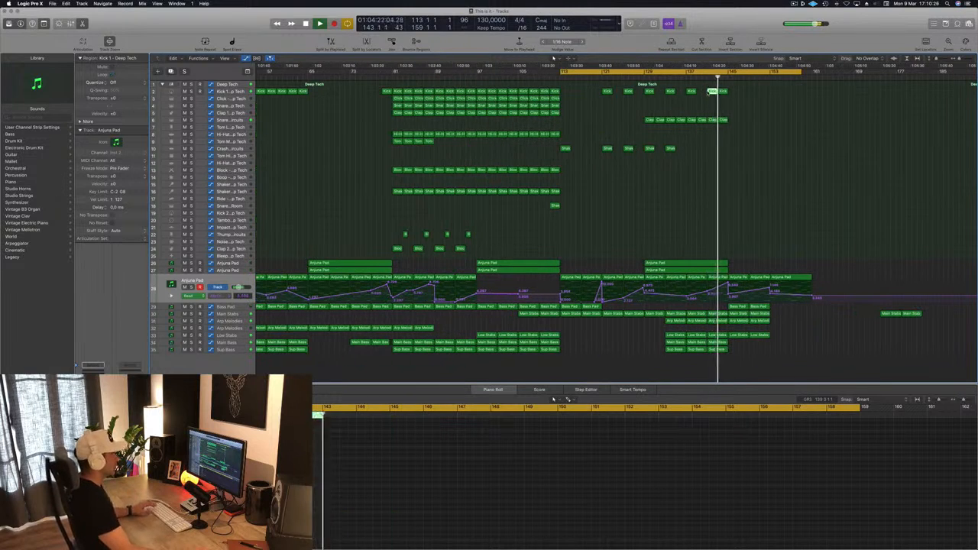
key(super+Left)
key(super+Left)
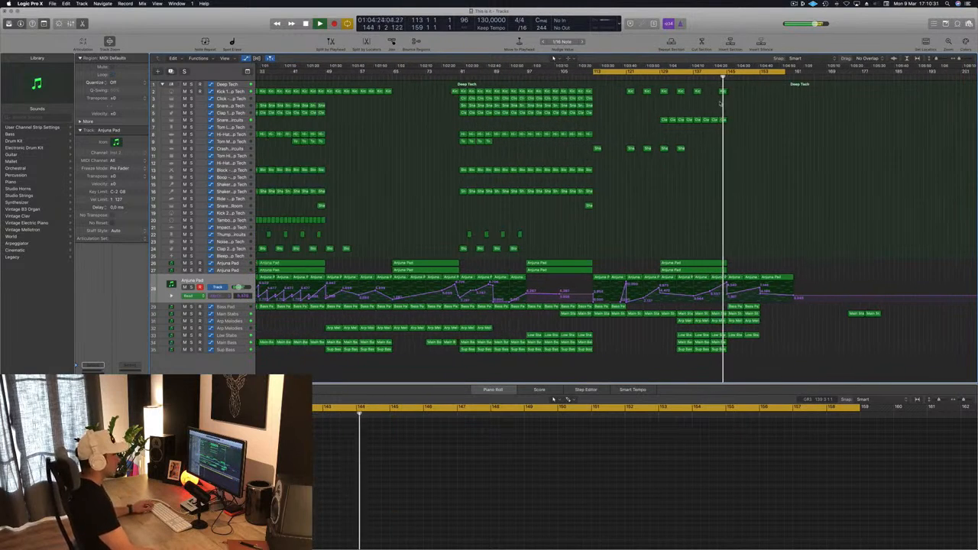
key(super+Right)
key(super+Right)
key(super+Right)
key(super+Right)
key(super+Left)
key(super+Left)
key(super+Left)
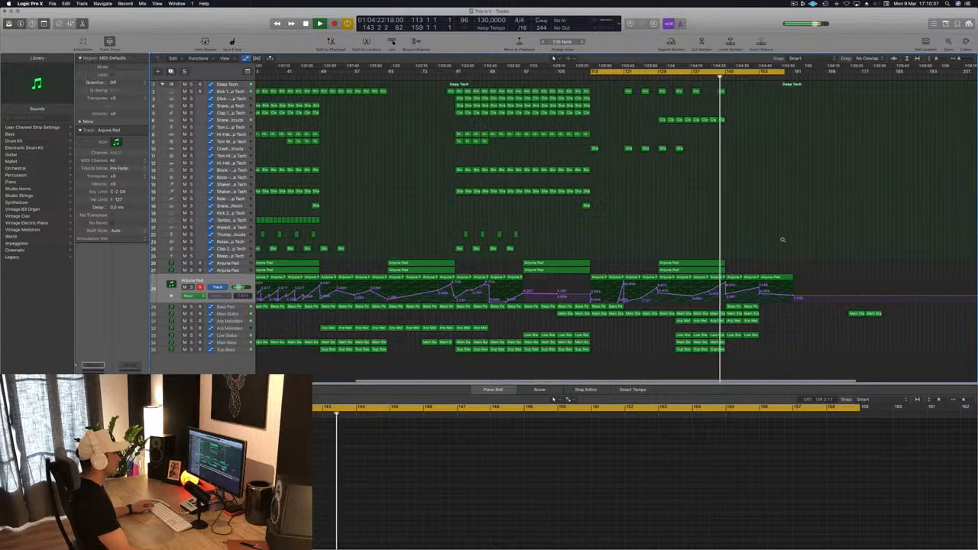
Step: Copy four consecutive Kick 1 regions from before bar 113 so that they fill bars 149 to 157
key(super+Right)
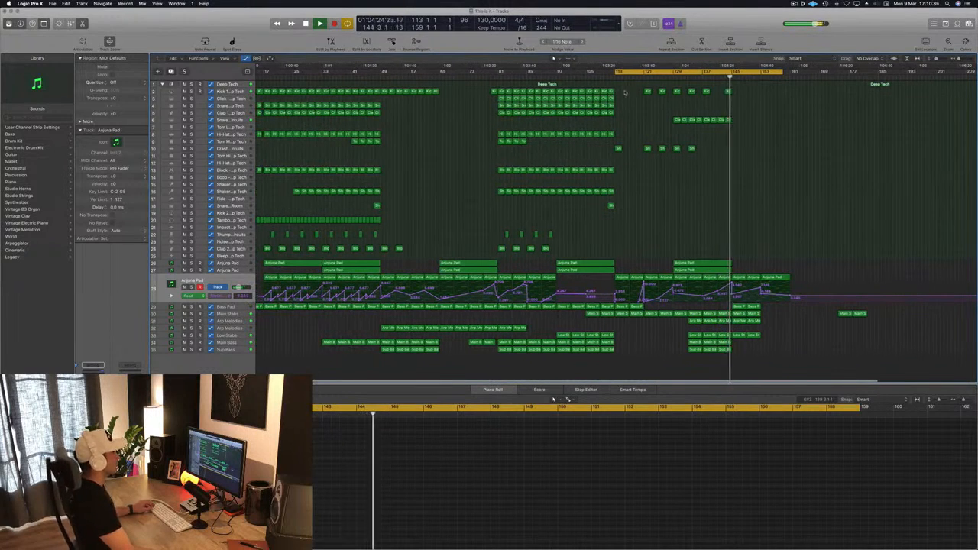
drag(603, 92, 753, 96)
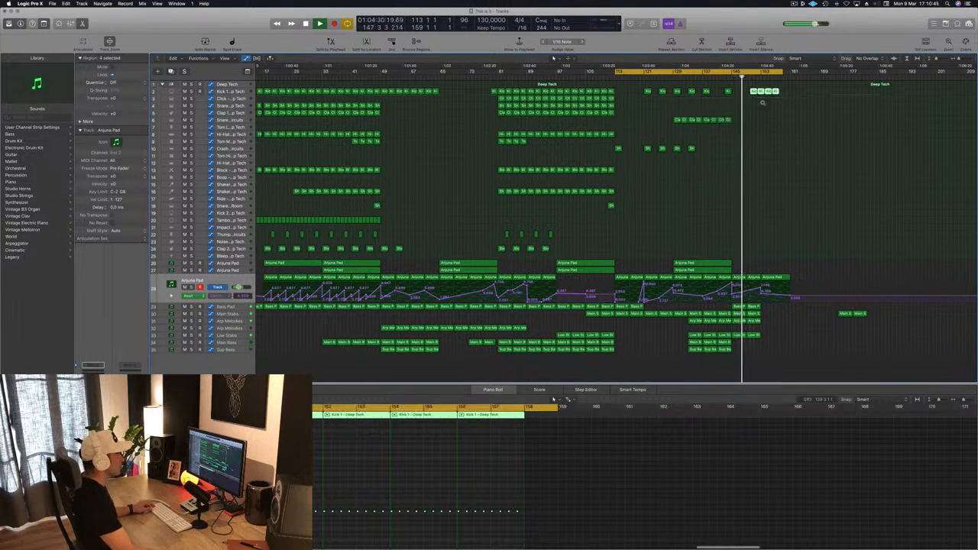
key(super+Right)
key(super+Right)
key(super+Right)
key(super+Left)
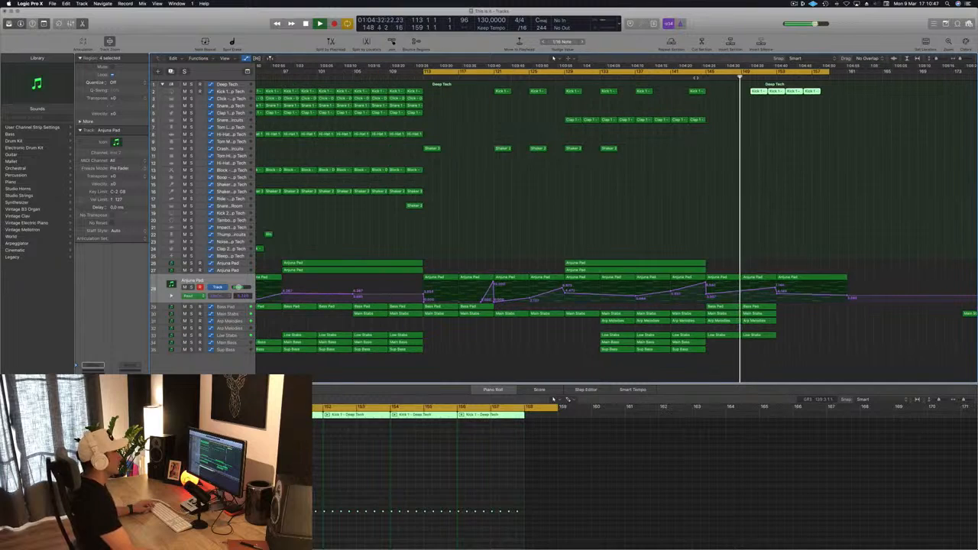
key(comma)
drag(760, 91, 750, 93)
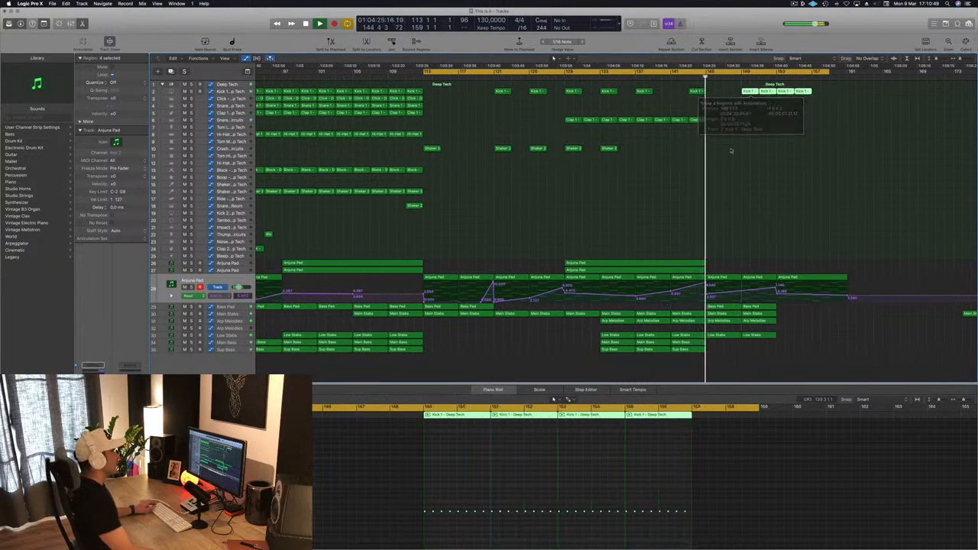
key(super+Left)
key(super+Left)
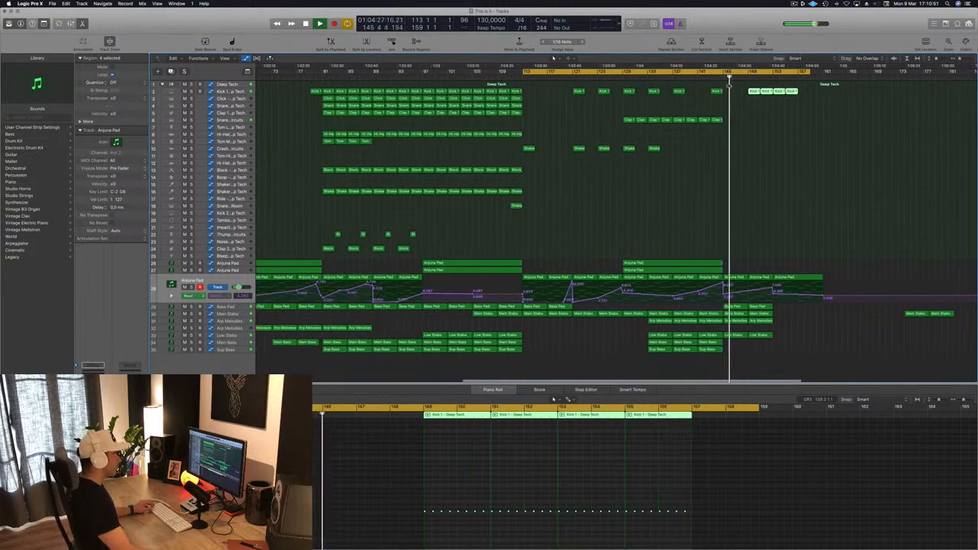
Step: Delete the two Arp Melodies regions between bars 145 and 153
click(664, 231)
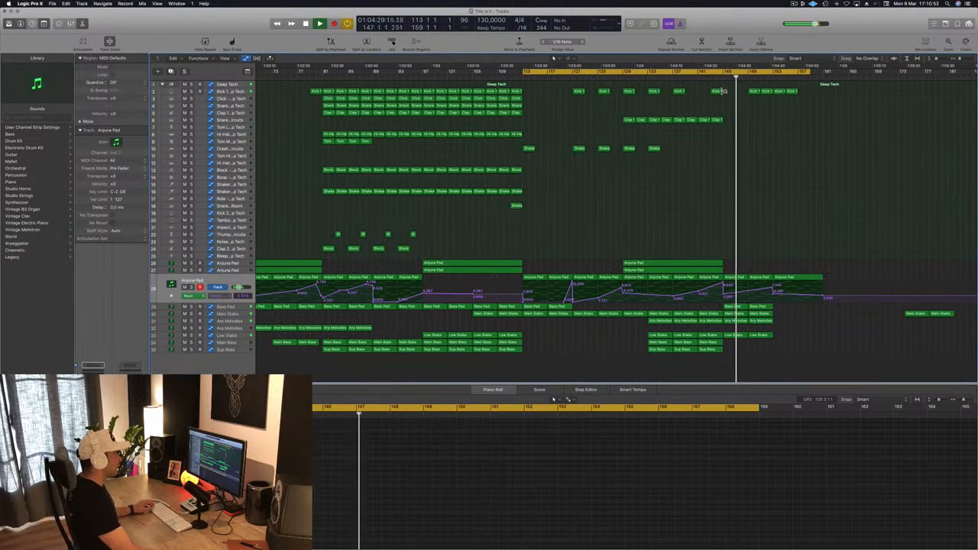
click(733, 321)
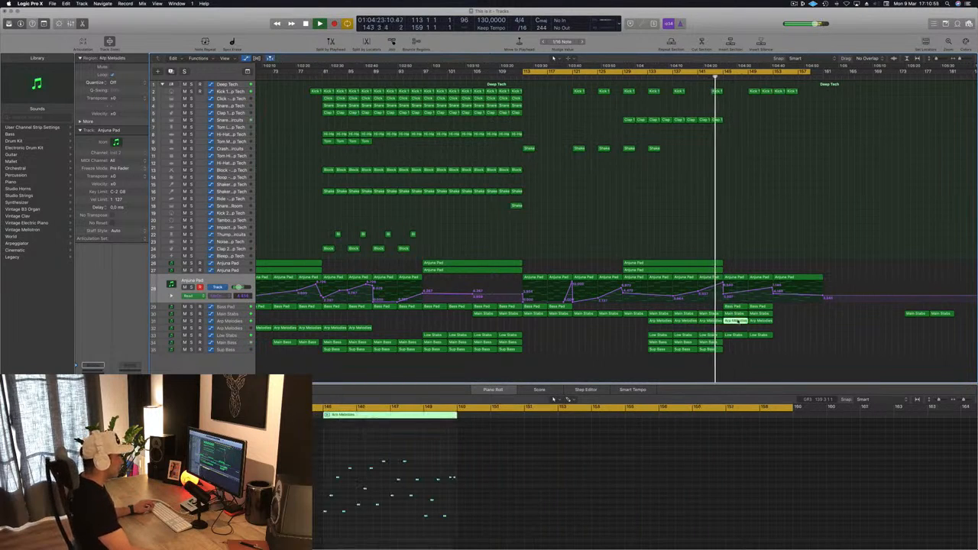
drag(783, 324, 738, 319)
key(Delete)
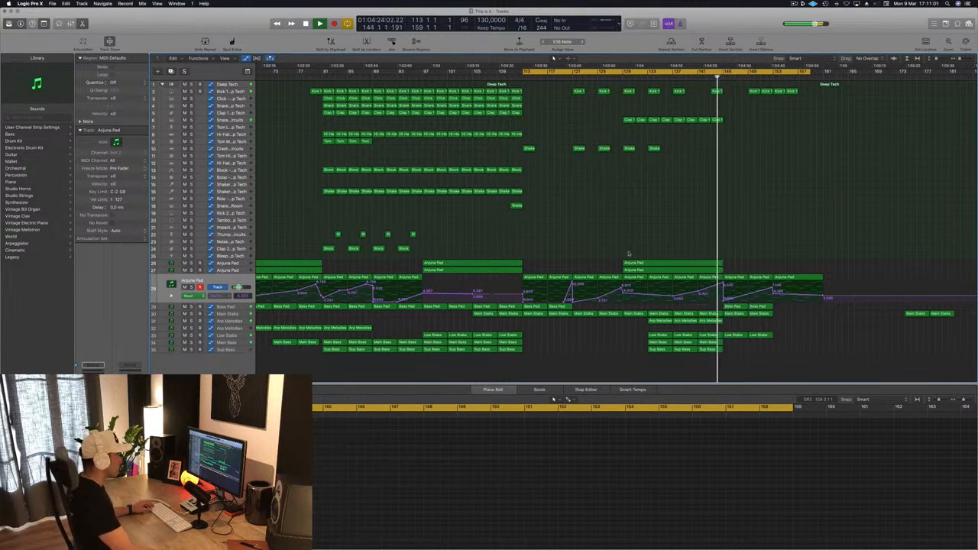
Step: Delete the Main Stabs region at bar 145, leaving the one at bar 149
click(236, 315)
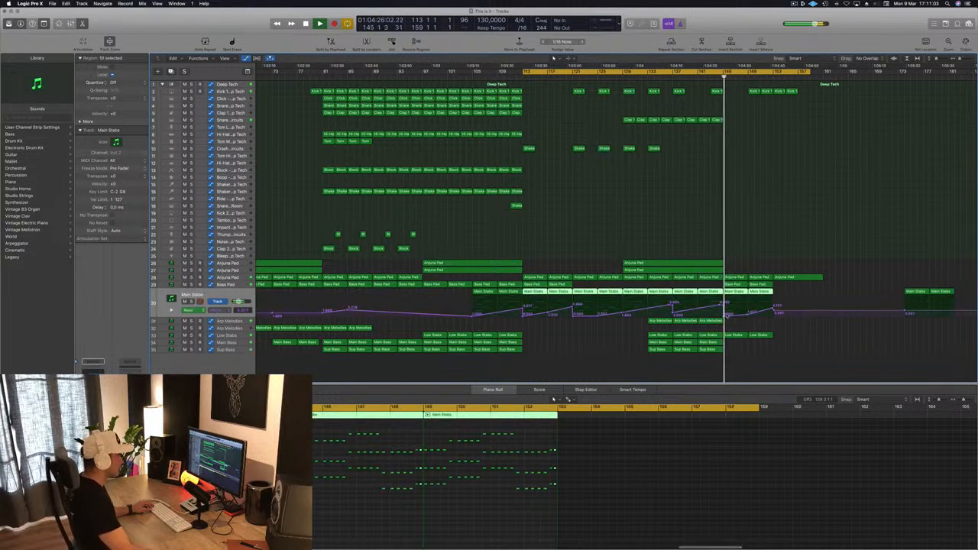
click(755, 273)
click(736, 294)
key(Delete)
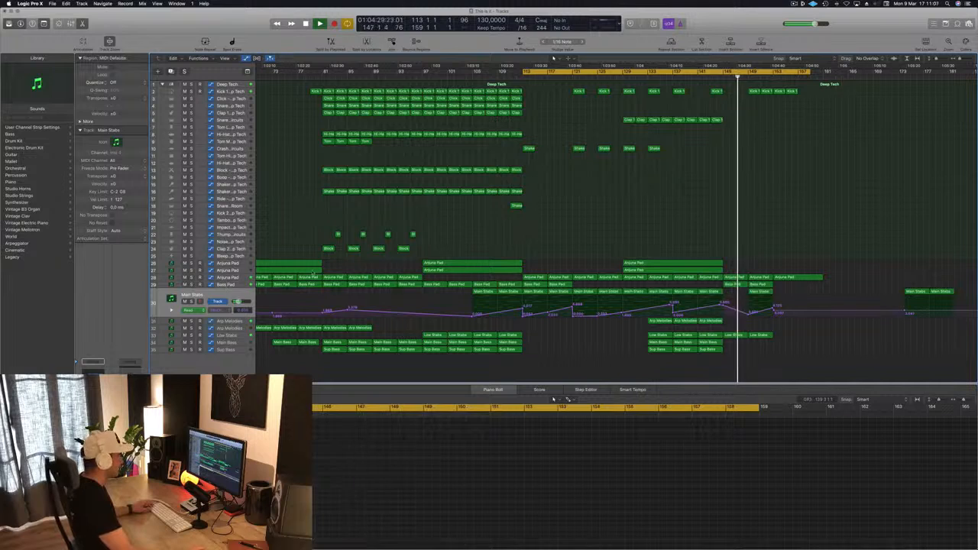
Step: Add a Bass Pad automation ramp that drops at bar 145 and rises to bar 149
click(240, 285)
click(717, 78)
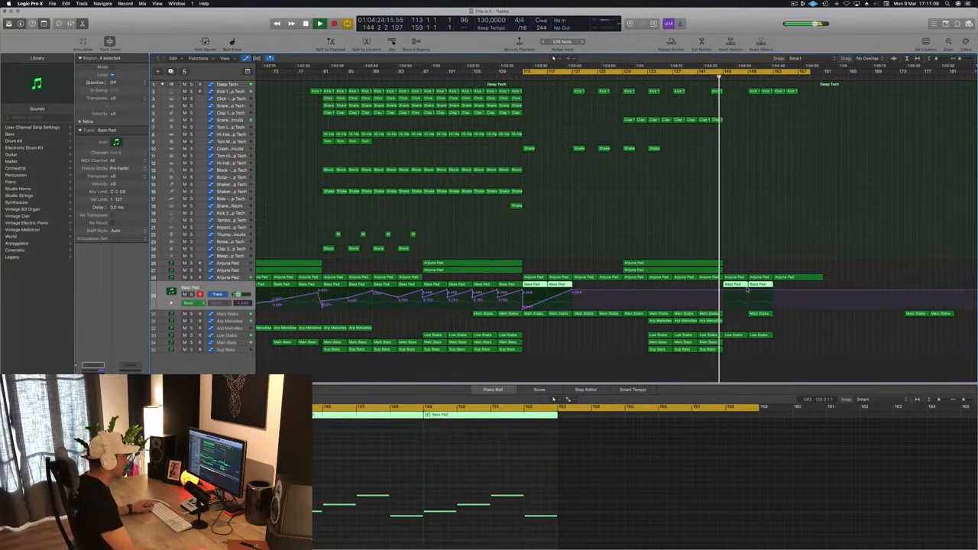
click(748, 290)
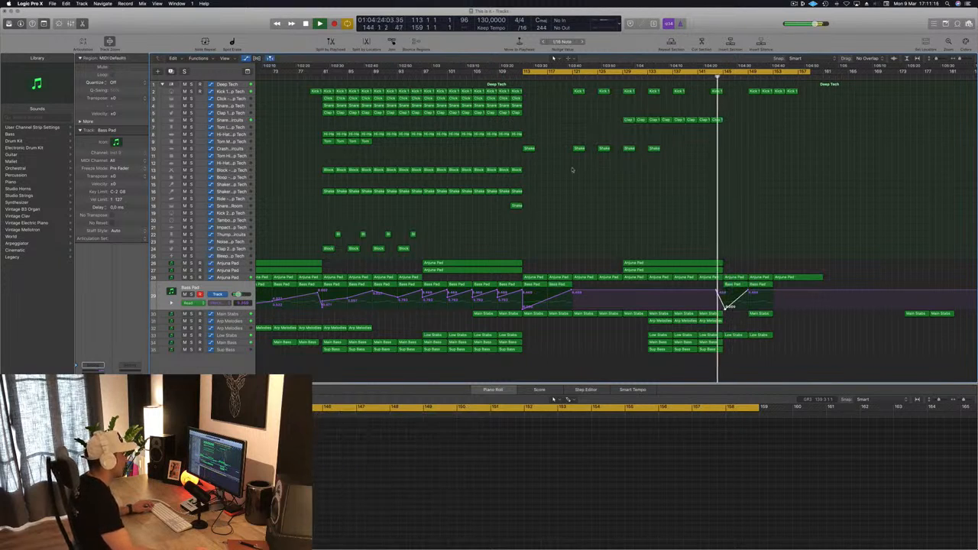
Step: Delete the Low Stabs region at bar 145, leaving the one at bar 149
key(Delete)
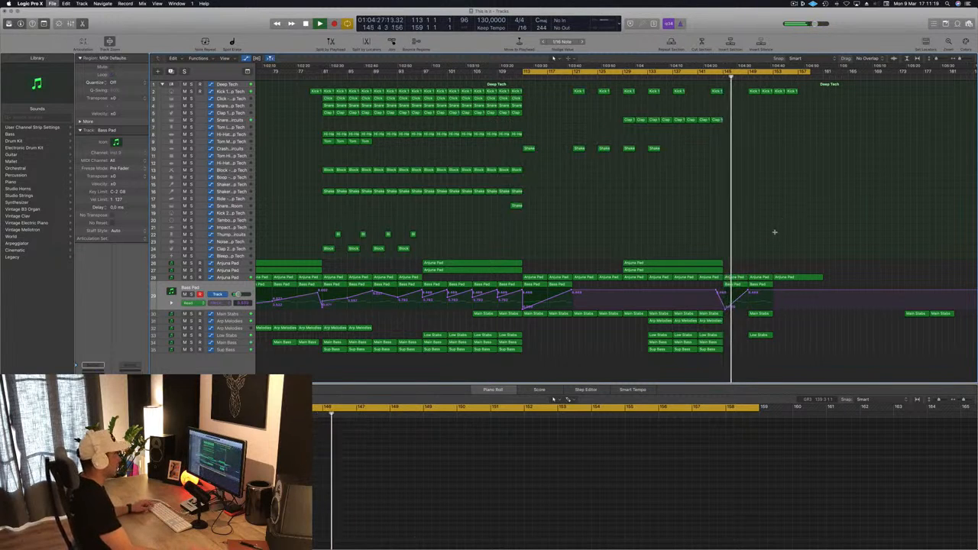
scroll(777, 233, down, 3)
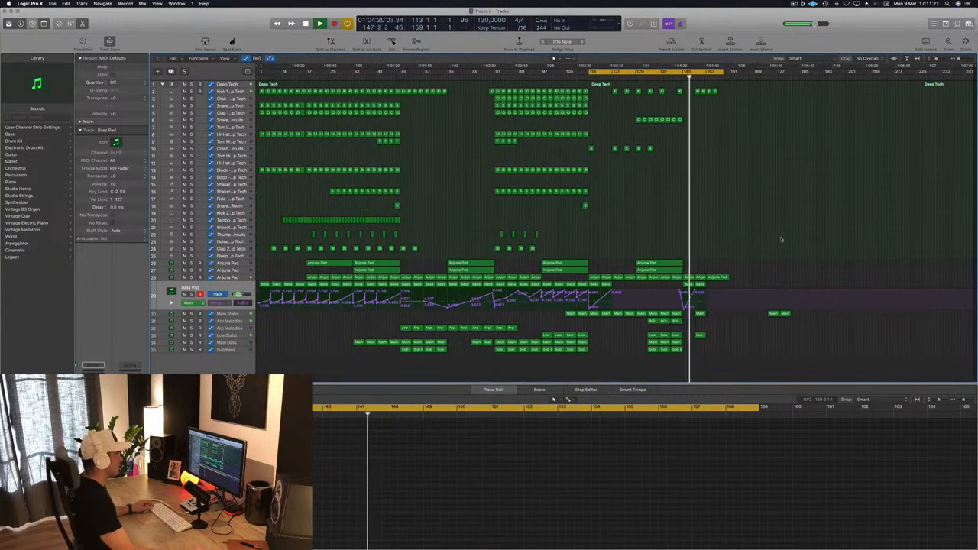
scroll(777, 239, up, 3)
scroll(775, 240, up, 3)
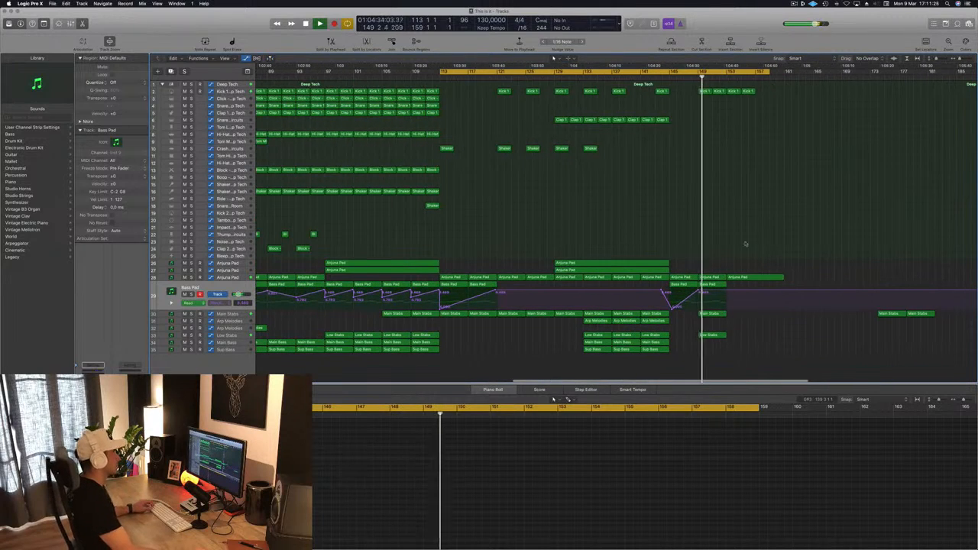
scroll(686, 127, up, 2)
Step: Copy all drum and percussion regions from bars 81 to 97 to bar 149, play from shortly before bar 145 and save the project
key(space)
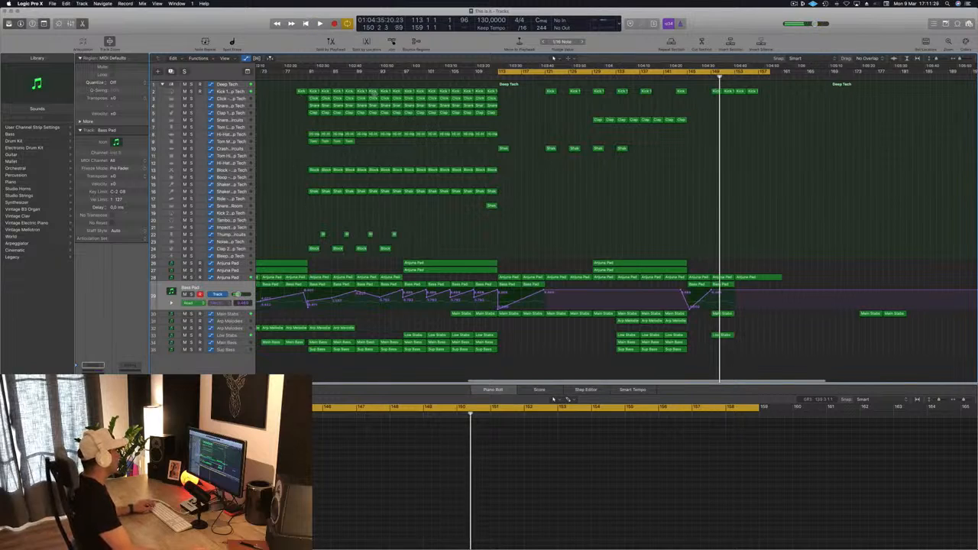
drag(311, 84, 398, 254)
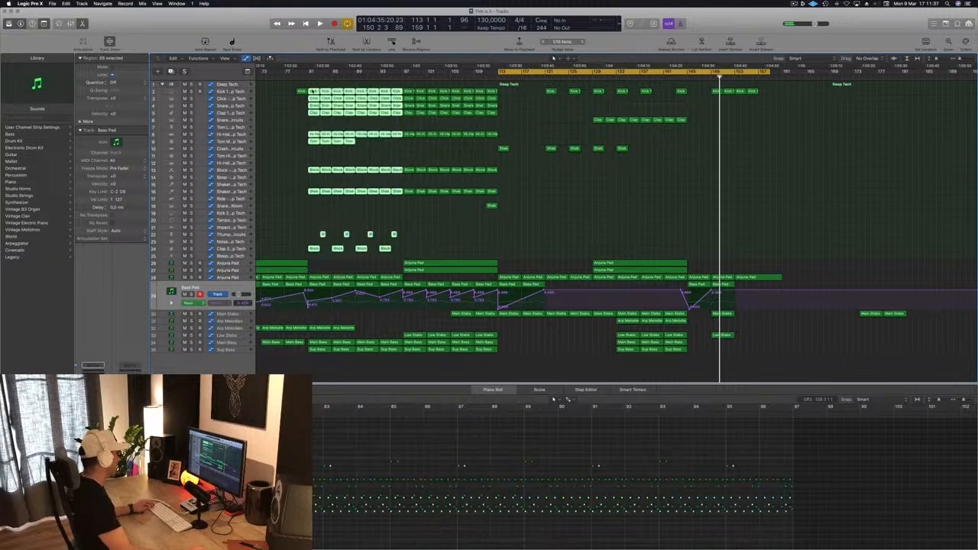
drag(331, 95, 724, 93)
key(space)
click(682, 77)
key(super+s)
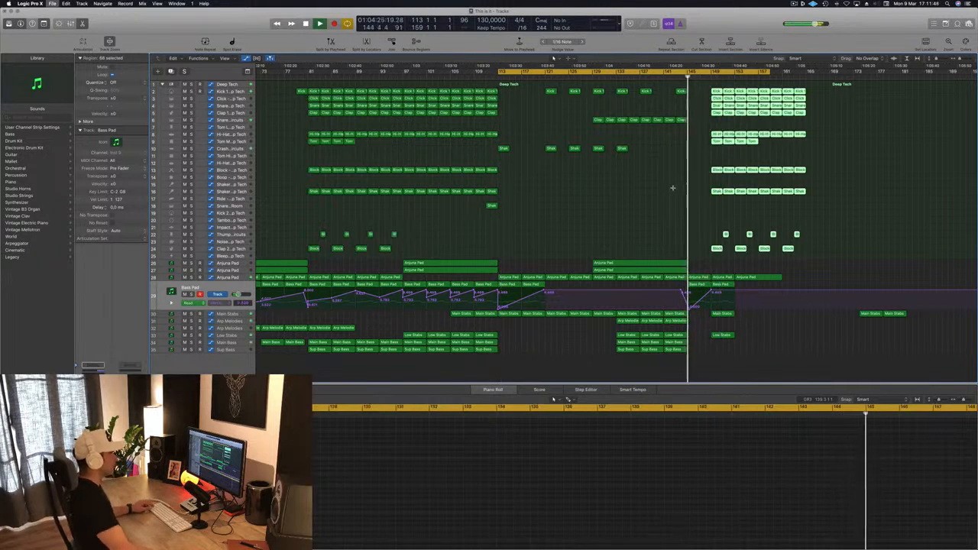
key(super+Left)
key(super+Left)
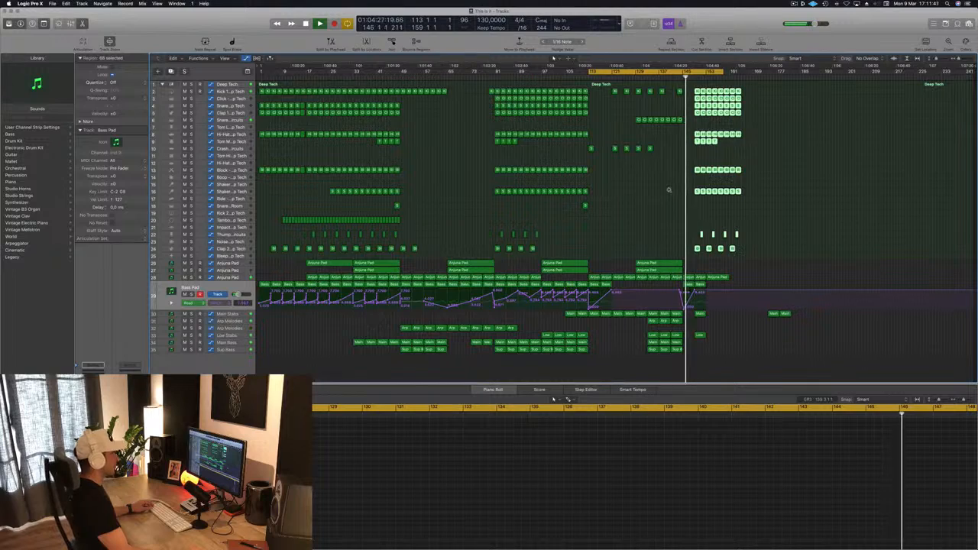
key(super+Right)
key(super+Right)
key(super+Right)
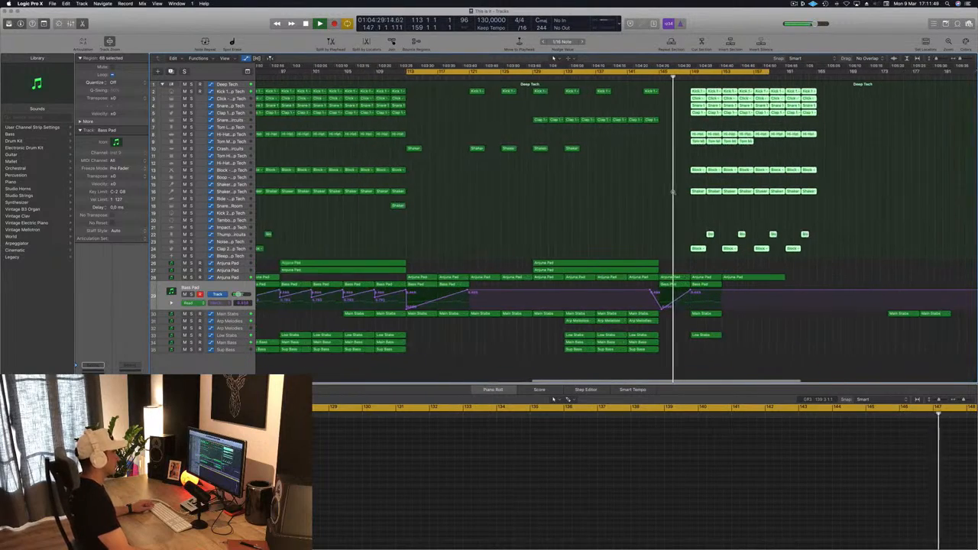
Step: Listen to the transition from the bar 145 build into the full-drum drop at bar 149
key(super+Left)
key(super+Left)
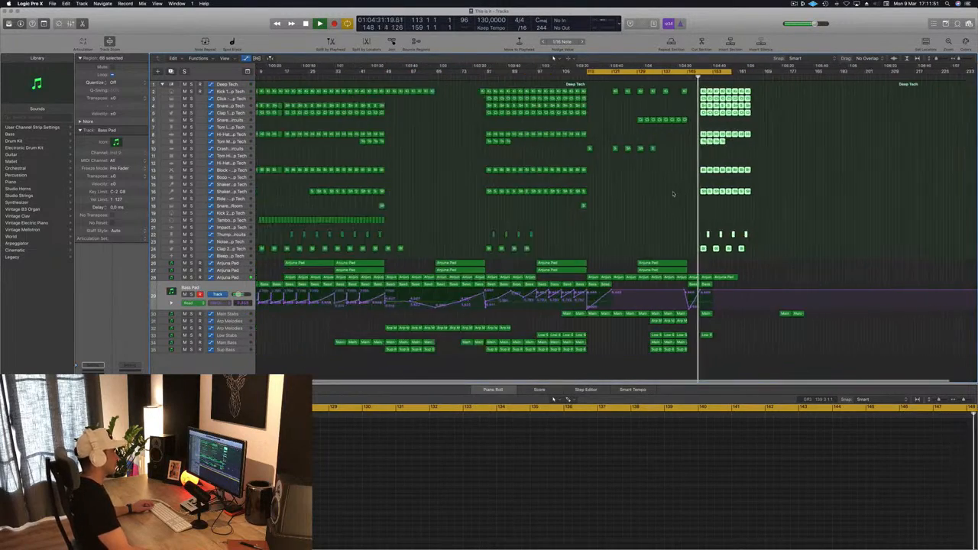
key(super+Right)
key(super+Right)
key(super+Right)
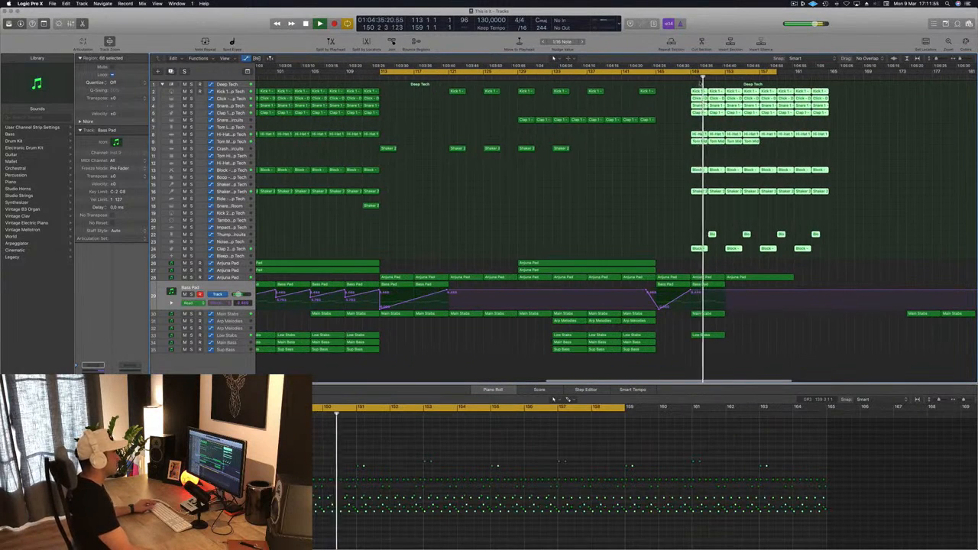
click(681, 78)
key(space)
key(super+Left)
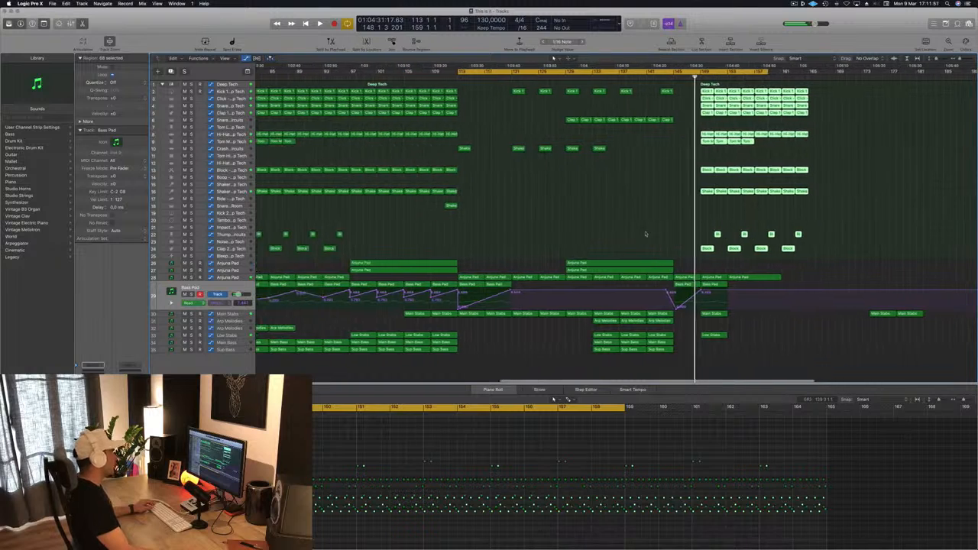
Step: Raise the Main Stabs automation point at bar 149 so the curve starts high and falls toward bar 153
key(Down)
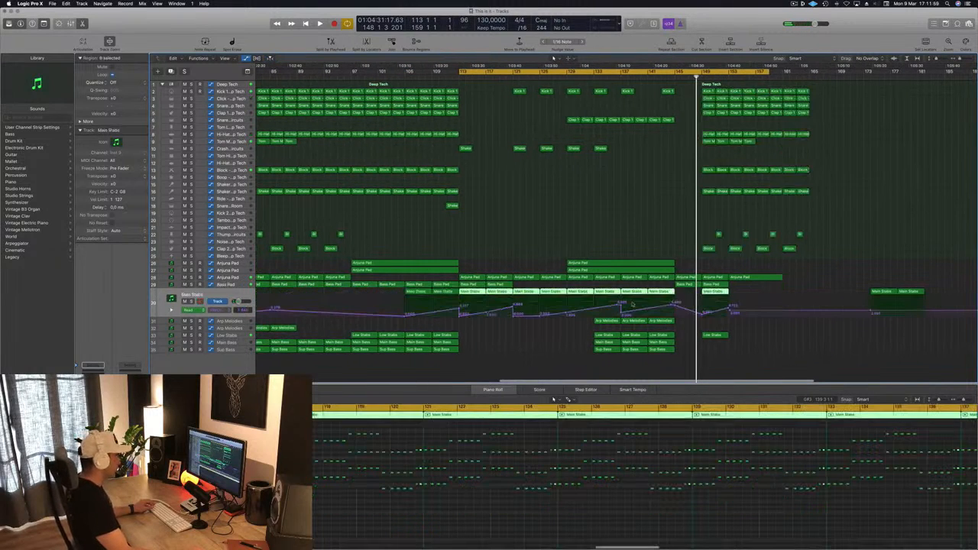
click(704, 313)
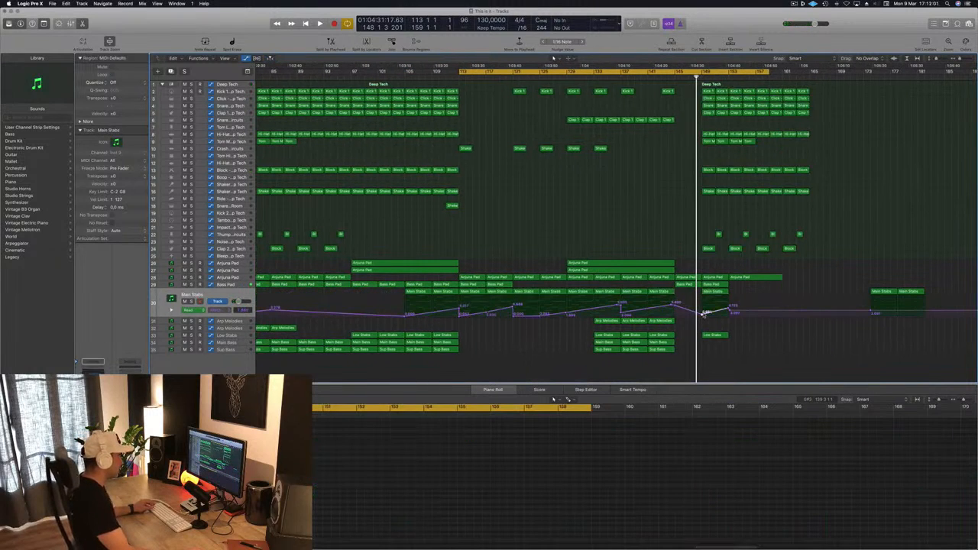
drag(704, 314, 704, 296)
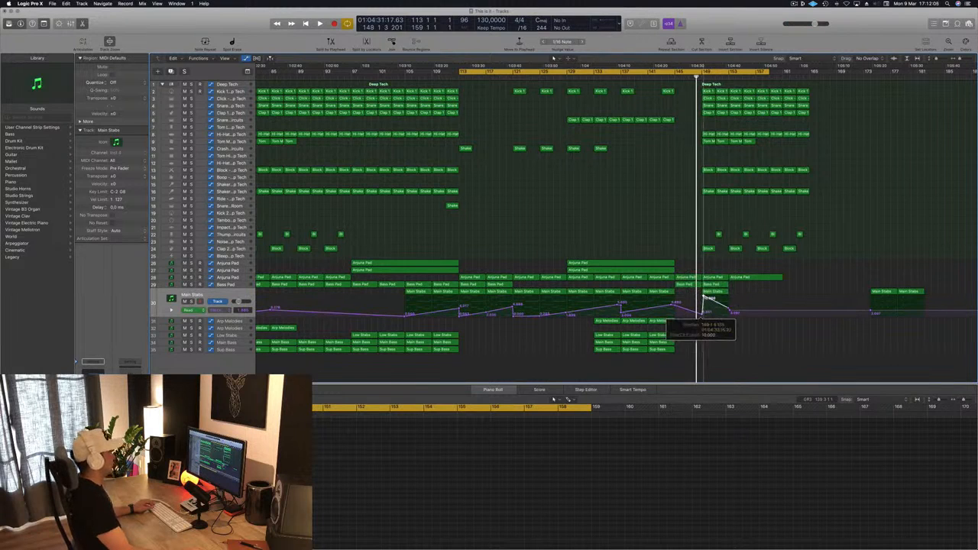
Step: Set the cycle range to bars 149 to 165 and play the drop
key(space)
click(703, 72)
drag(703, 72, 812, 72)
key(space)
scroll(674, 258, down, 3)
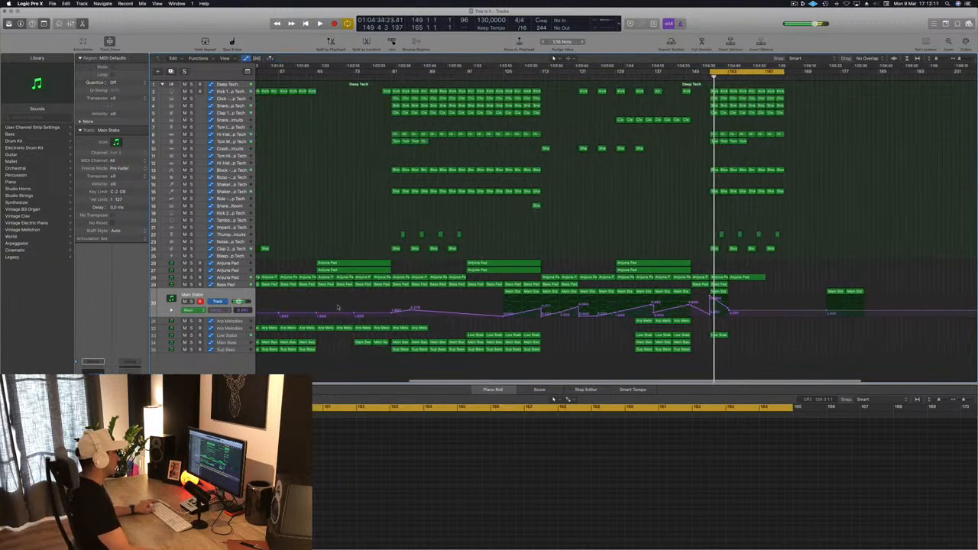
Step: Adjust the automation points at bar 149 on the Bass Pad track and the Anjuna Pad track above it
key(Up)
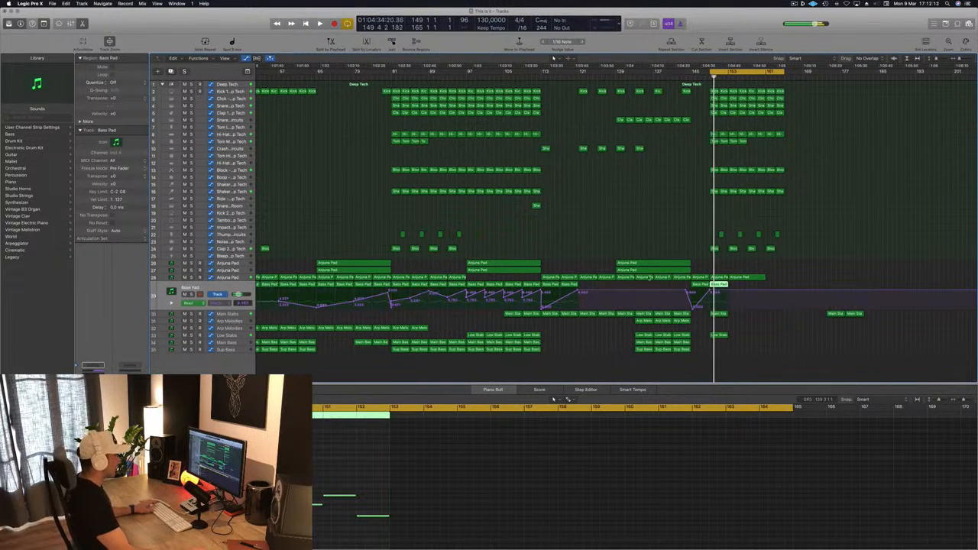
click(710, 290)
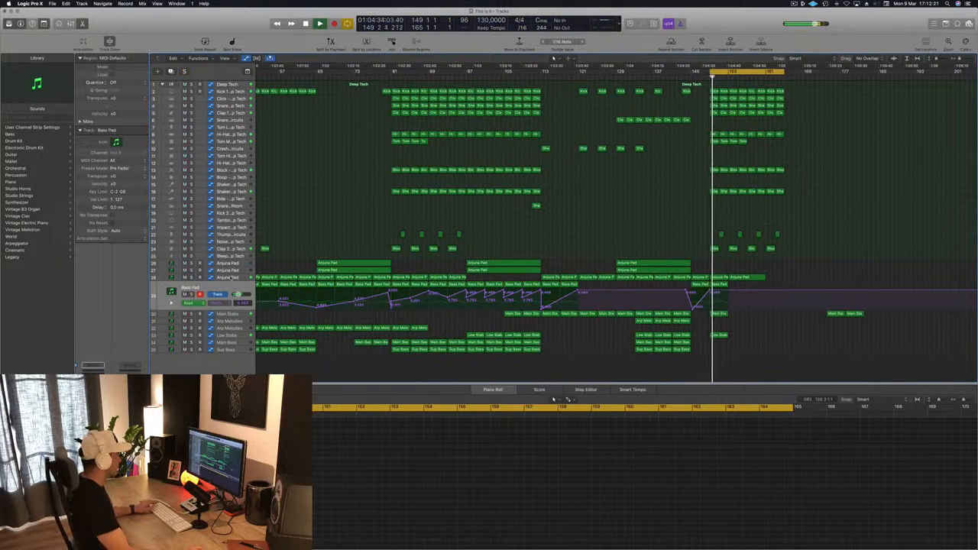
click(230, 279)
click(711, 295)
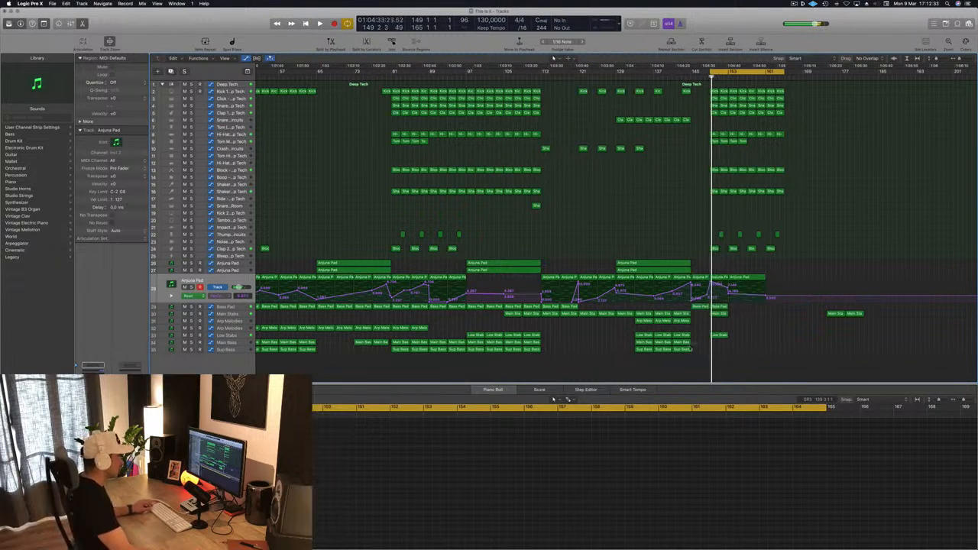
Step: Copy the last Main Bass and Sup Bass regions to bar 149, and repeat all bass and stab regions from there to bar 165
drag(685, 349, 722, 349)
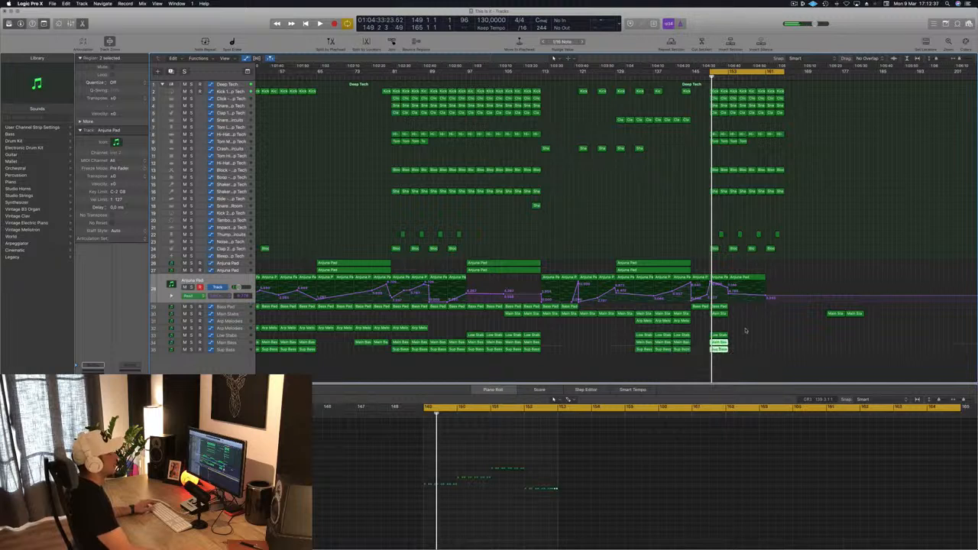
key(space)
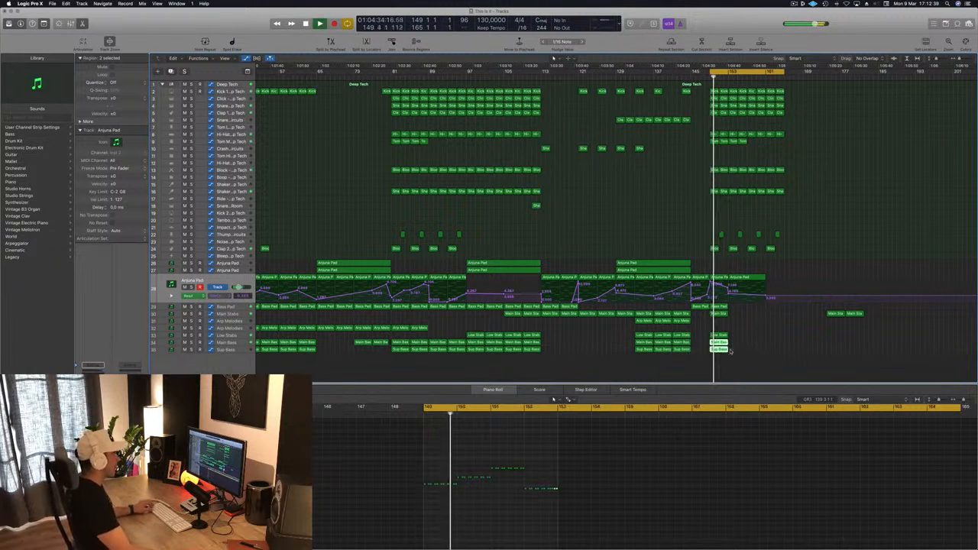
drag(723, 363, 755, 310)
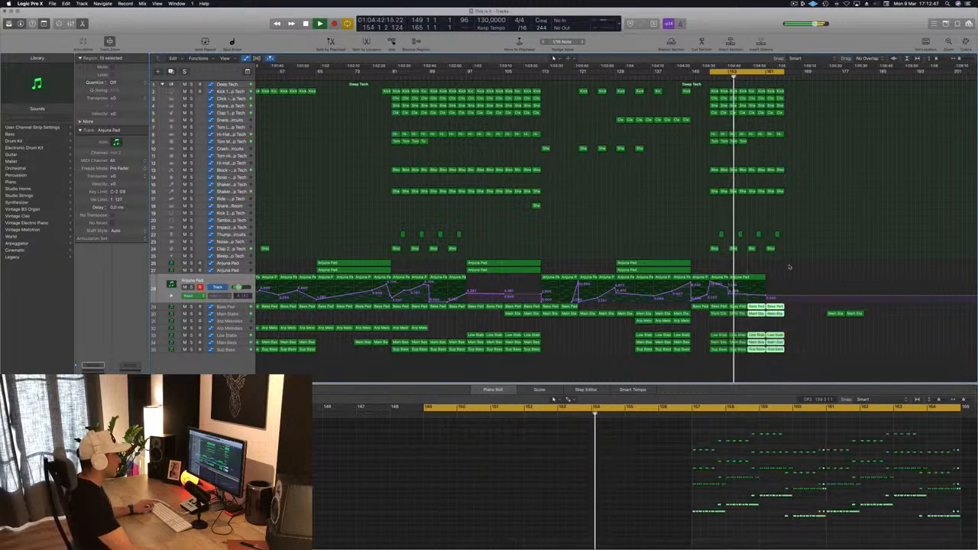
click(792, 265)
Step: Replace the long Anjuna Pad region at bar 153 with copies of the bar 149 region and its automation up to bar 165
click(760, 277)
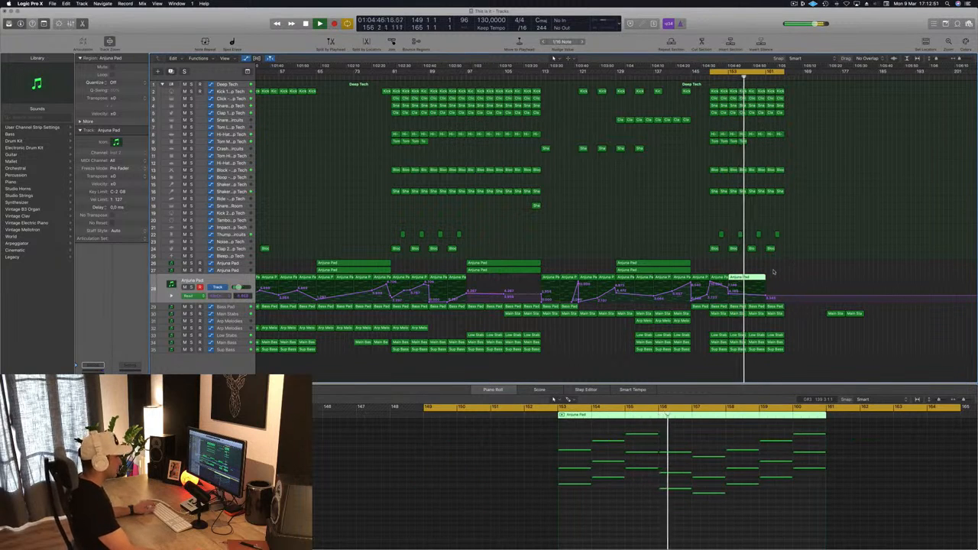
key(Delete)
key(comma)
key(comma)
key(comma)
key(comma)
key(comma)
key(comma)
key(comma)
key(comma)
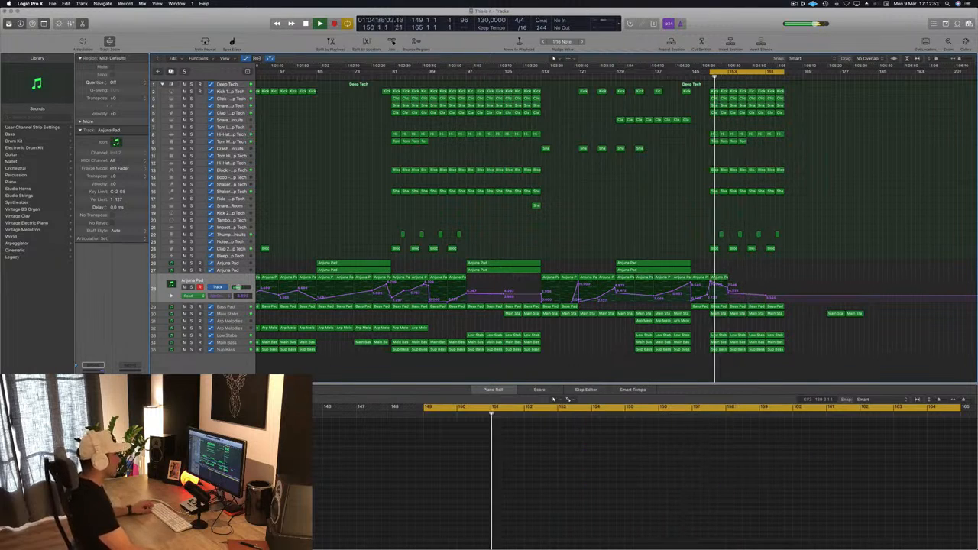
key(space)
drag(742, 277, 776, 283)
key(space)
click(801, 264)
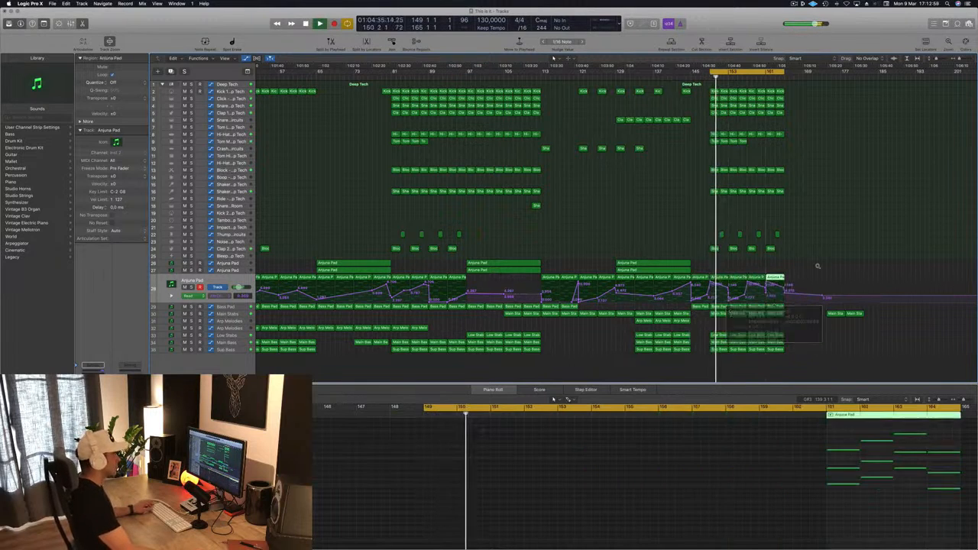
Step: Delete the two leftover Main Stabs regions between bars 173 and 181
key(super+Left)
drag(771, 319, 812, 316)
key(Delete)
Step: Extend the cycle range back to bar 113 and play through the break and the drop
key(space)
key(space)
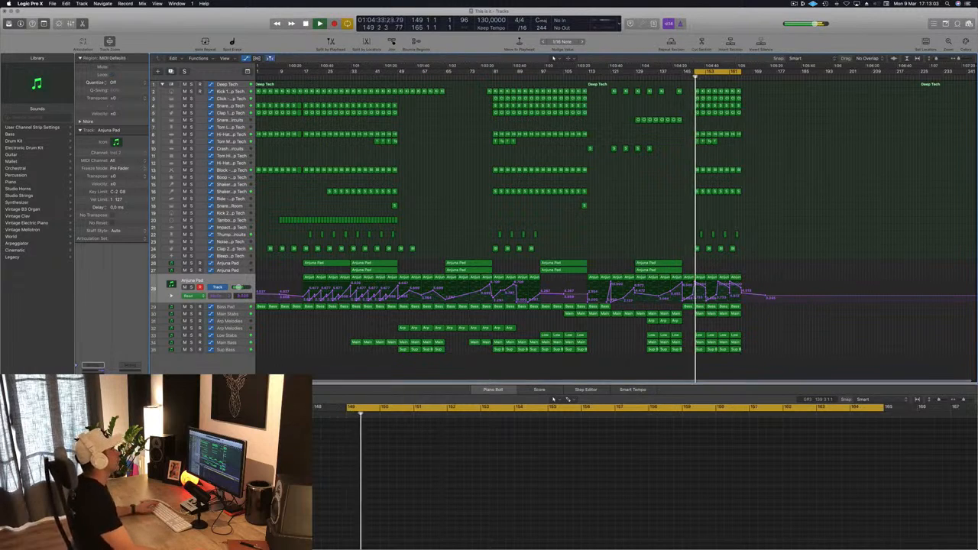
drag(704, 72, 589, 86)
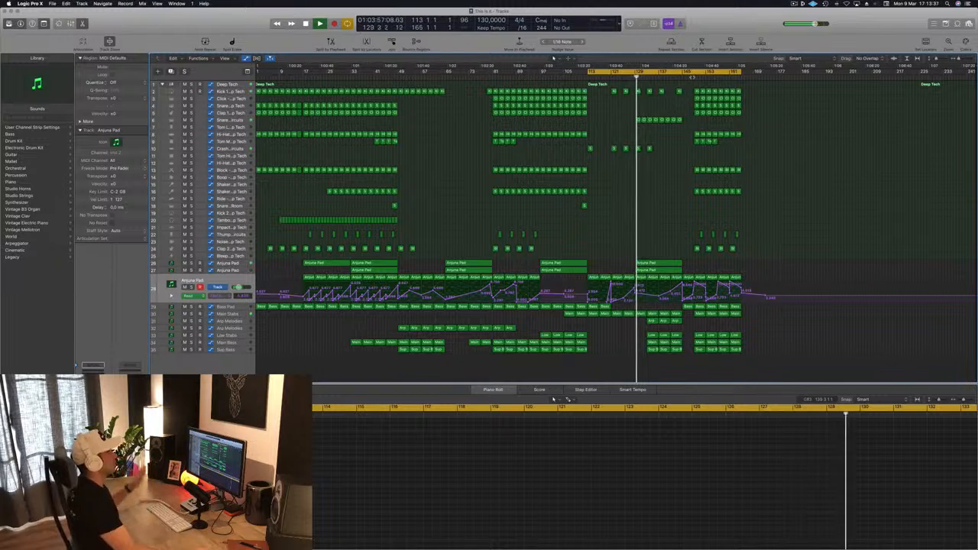
click(692, 78)
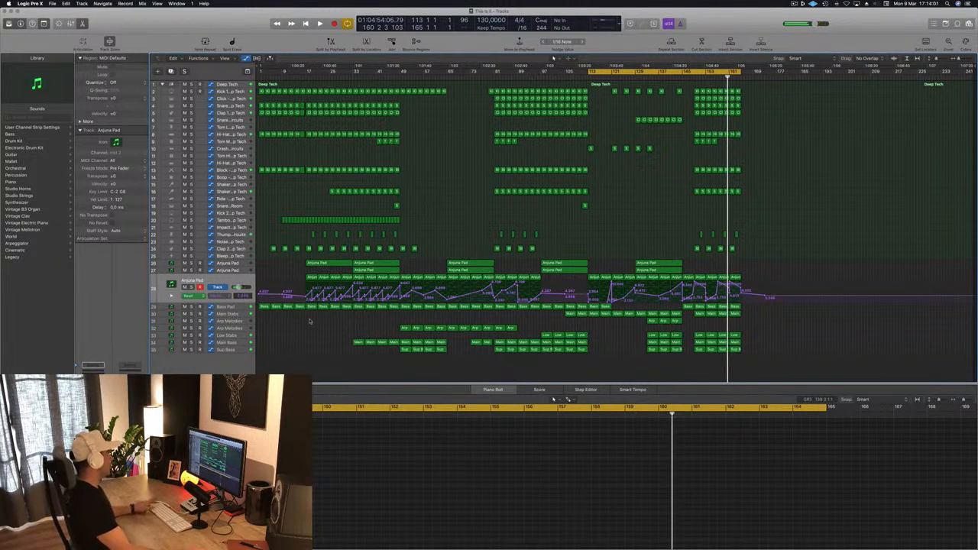
Step: Copy all drum, percussion and pad regions from bars 17 to 49 to bar 165
drag(378, 306, 400, 90)
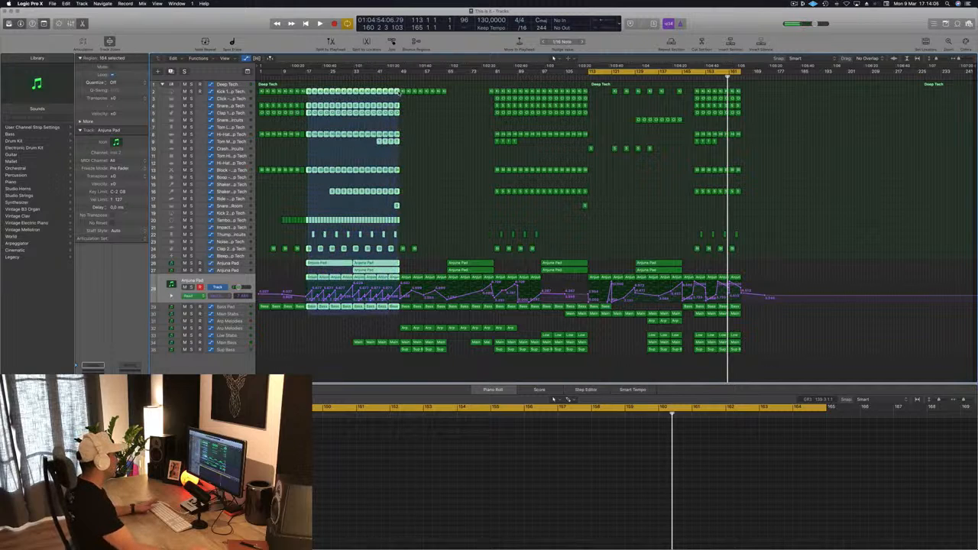
drag(310, 91, 310, 91)
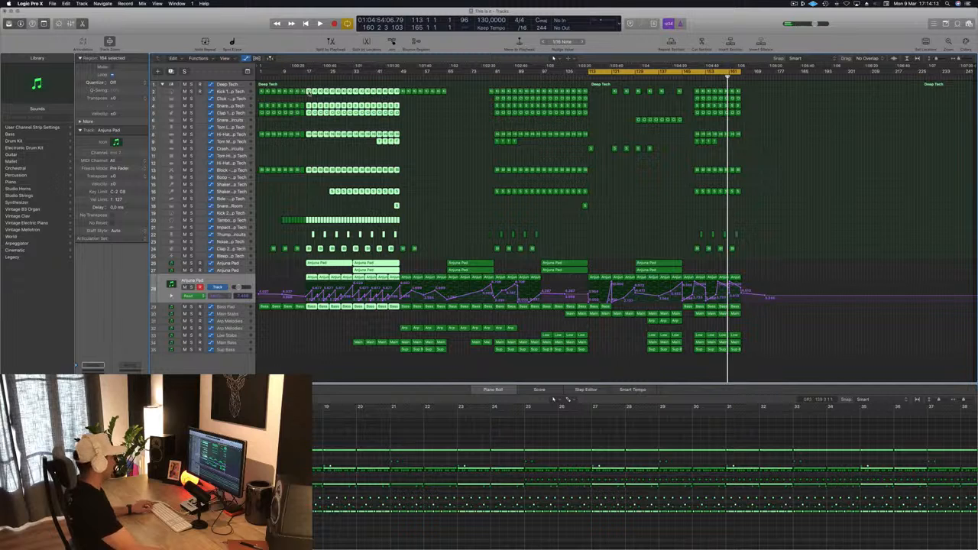
drag(311, 91, 747, 96)
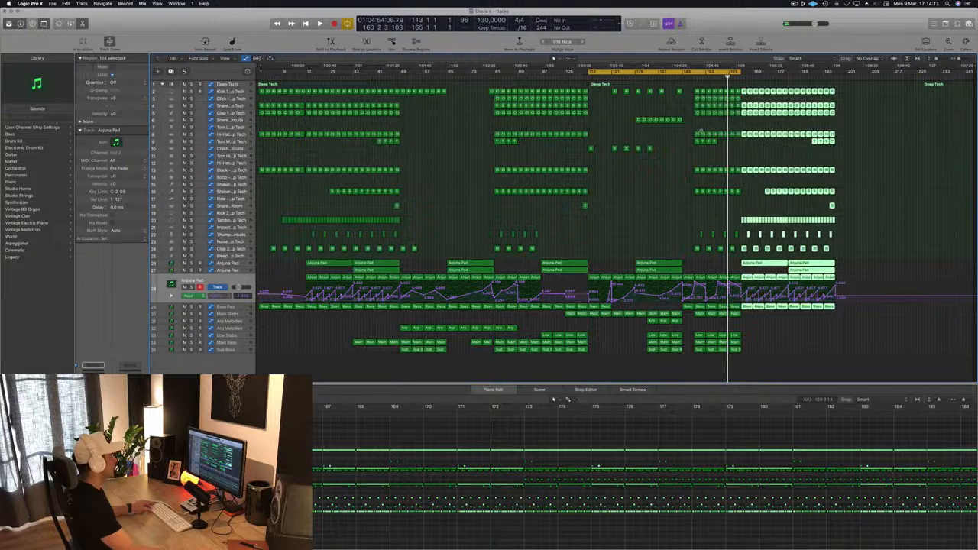
click(857, 132)
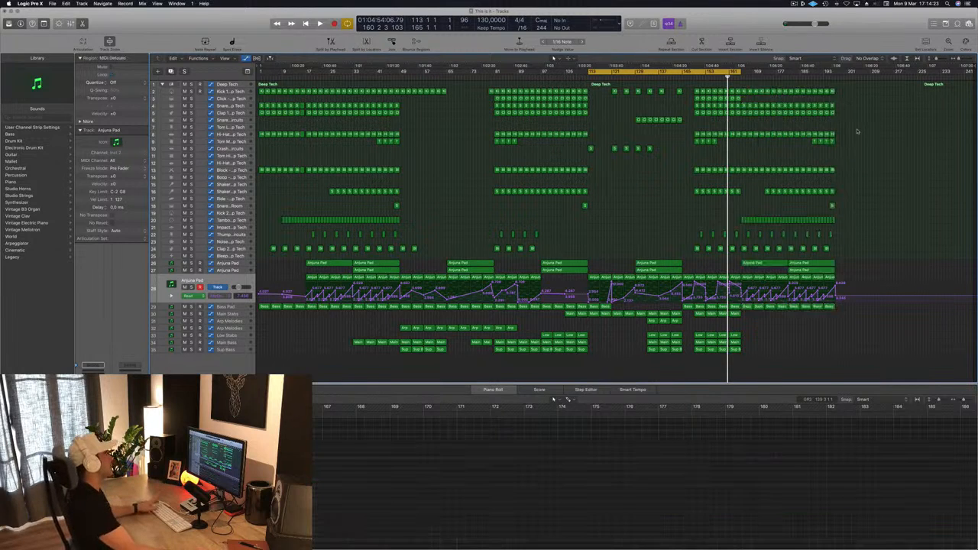
Step: Play the drop, check the Main Stabs track in solo, and adjust its automation near bar 165
key(space)
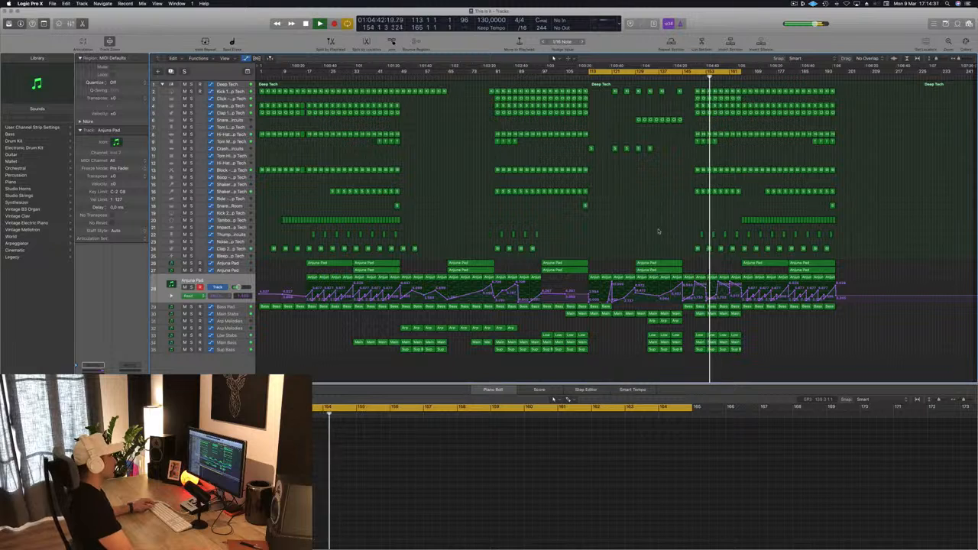
click(240, 315)
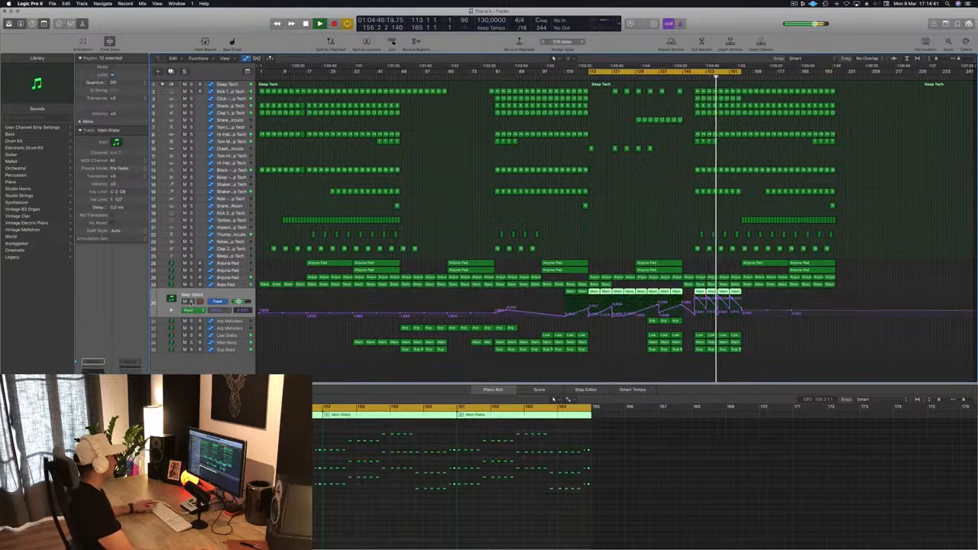
key(s)
key(s)
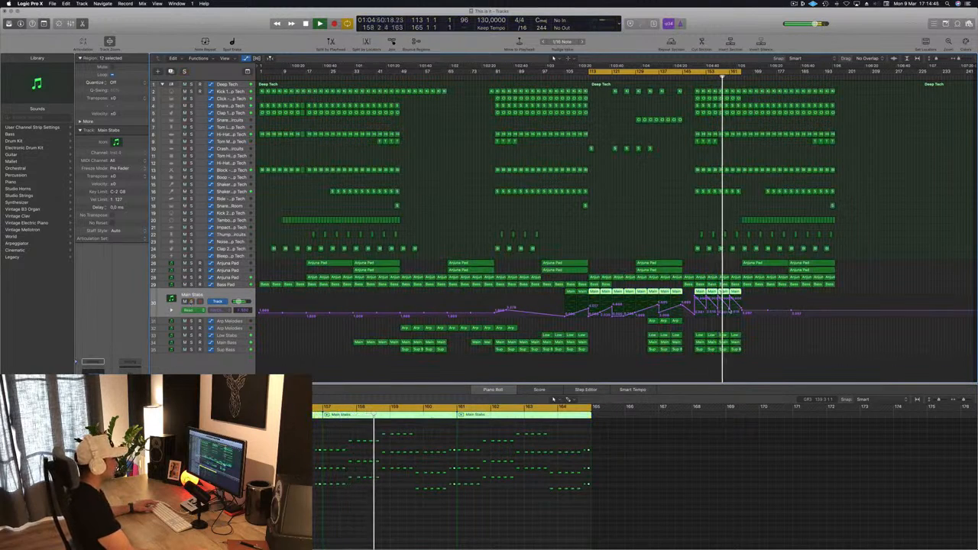
click(732, 312)
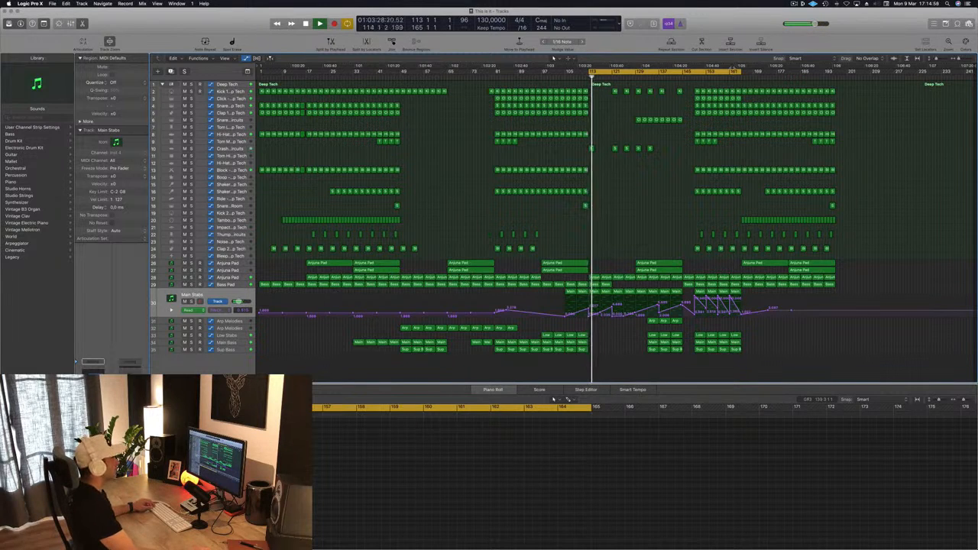
Step: Extend the cycle range to bar 197 and play from just before bar 165
click(738, 77)
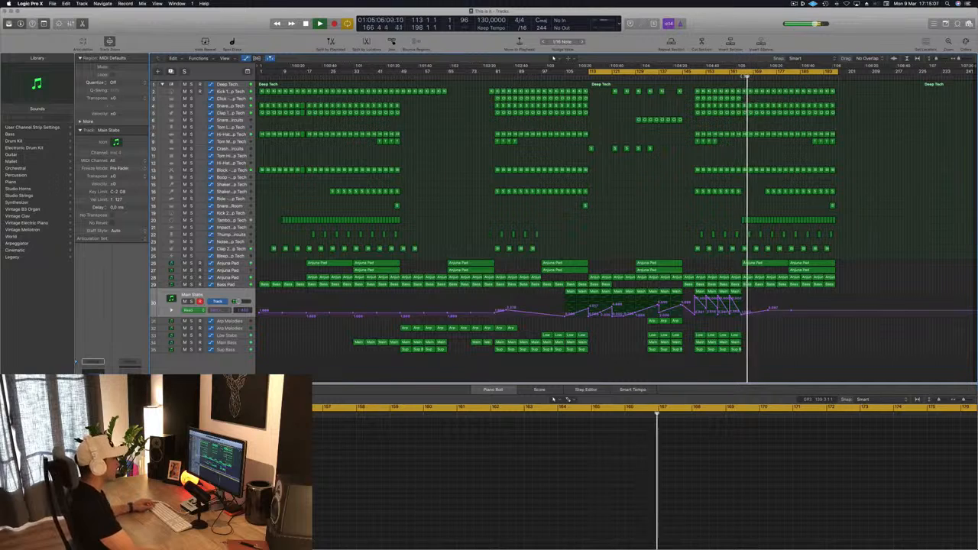
click(739, 76)
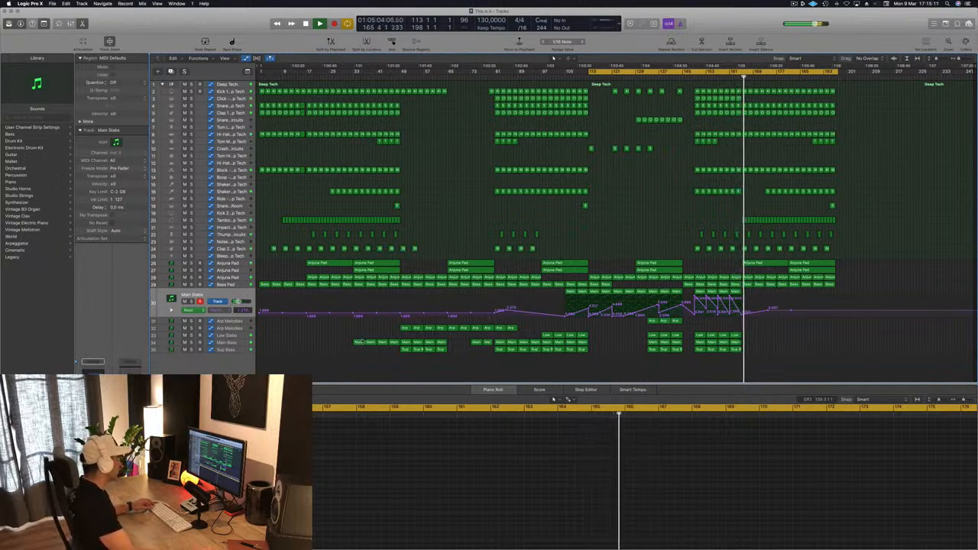
Step: Copy the four Main Bass regions from bars 33 to 49 to bar 165
click(359, 343)
drag(367, 343, 762, 344)
mouse_move(769, 347)
mouse_down()
mouse_move(750, 343)
mouse_move(775, 345)
mouse_up()
Step: Move the long Anjuna Pad region on track 27 from bar 181 to bar 165
click(810, 271)
drag(810, 271, 763, 271)
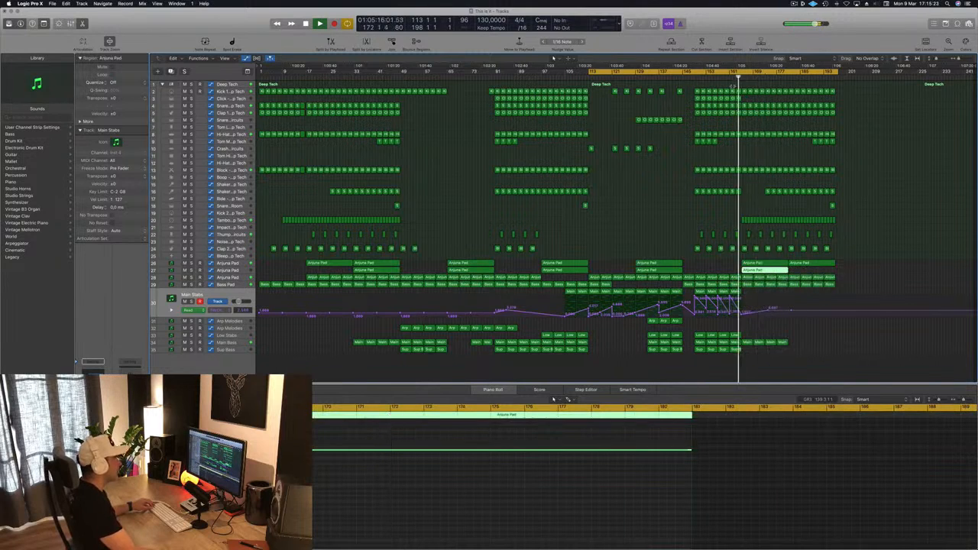
click(754, 208)
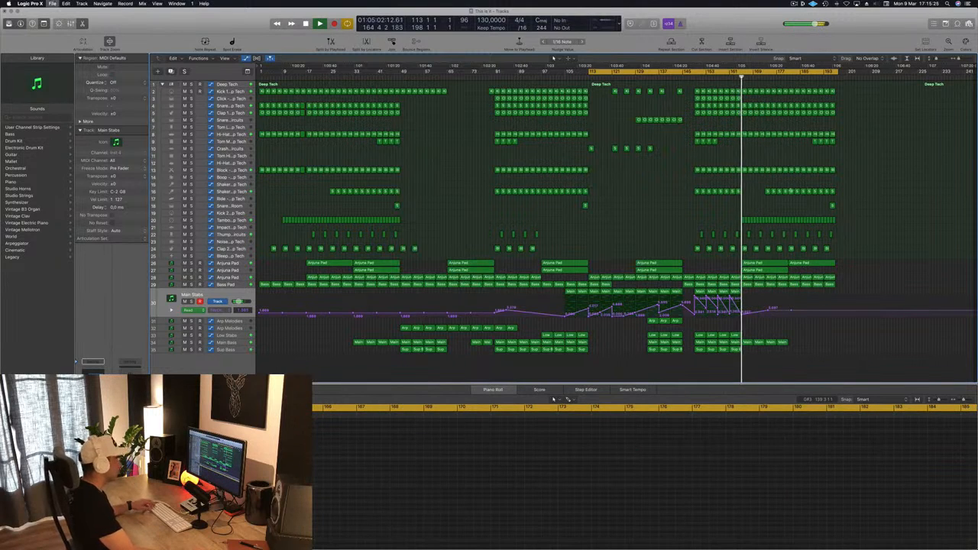
Step: Move the final section's shaker regions from bar 173 to bar 165 and delete the ones from bar 181 onward
drag(759, 192, 838, 193)
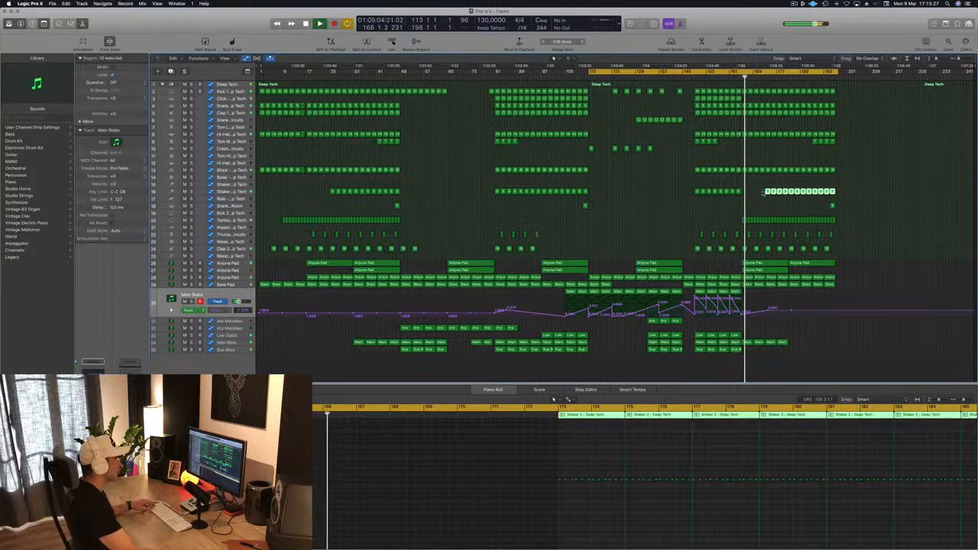
drag(767, 192, 743, 194)
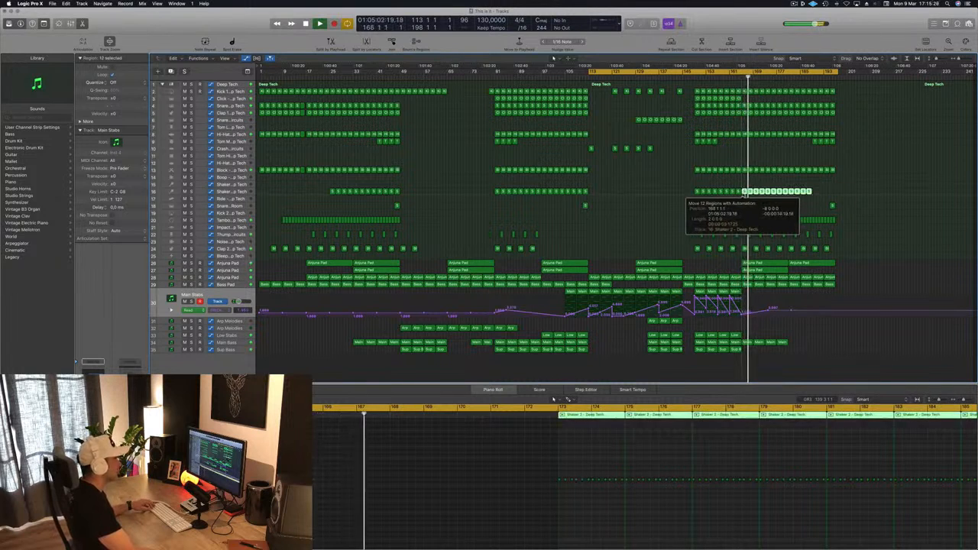
click(840, 191)
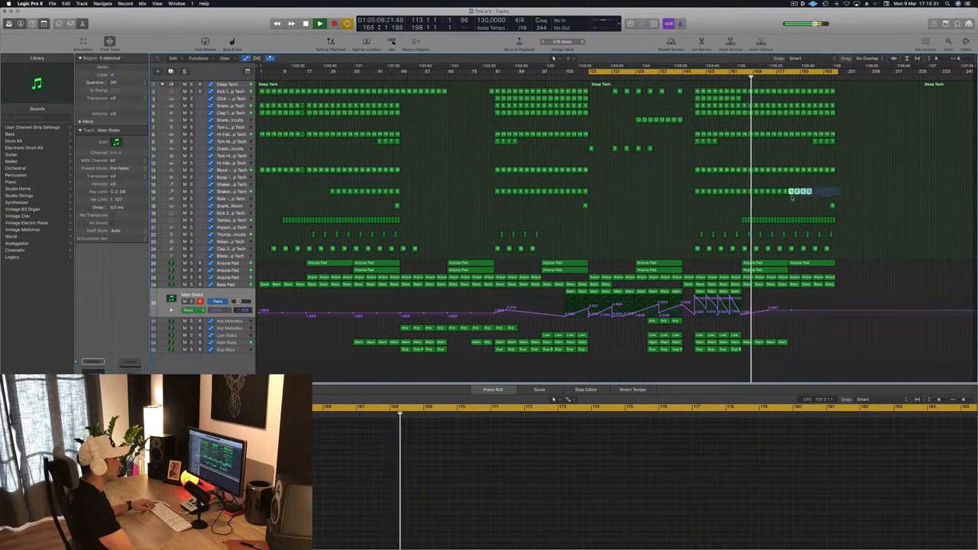
key(Delete)
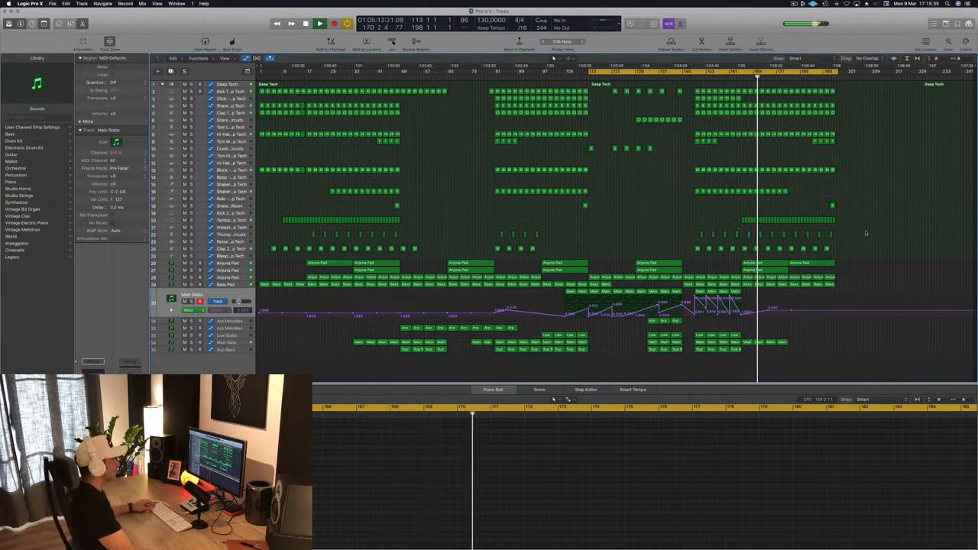
Step: Delete the long Anjuna Pad region at bar 181 on track 26 and save the project
click(831, 264)
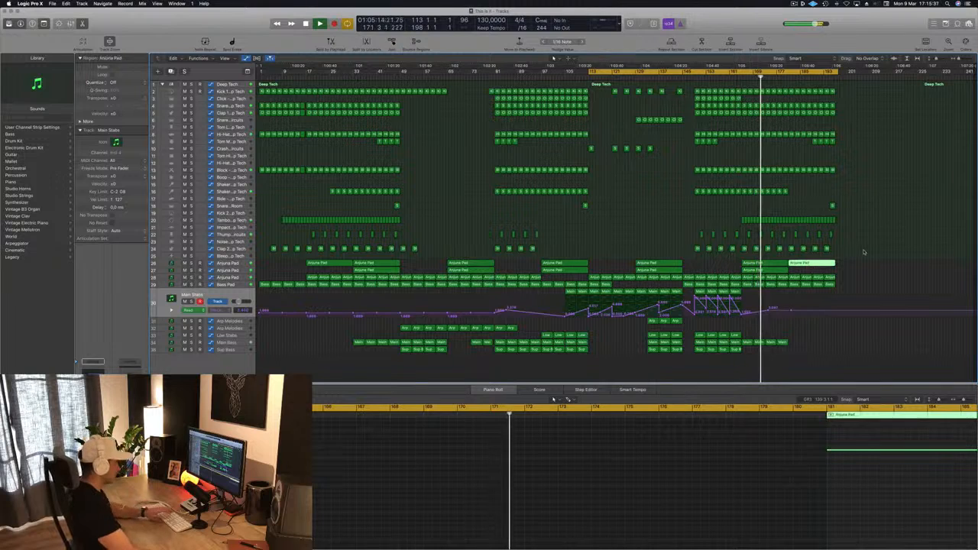
key(Delete)
key(super+s)
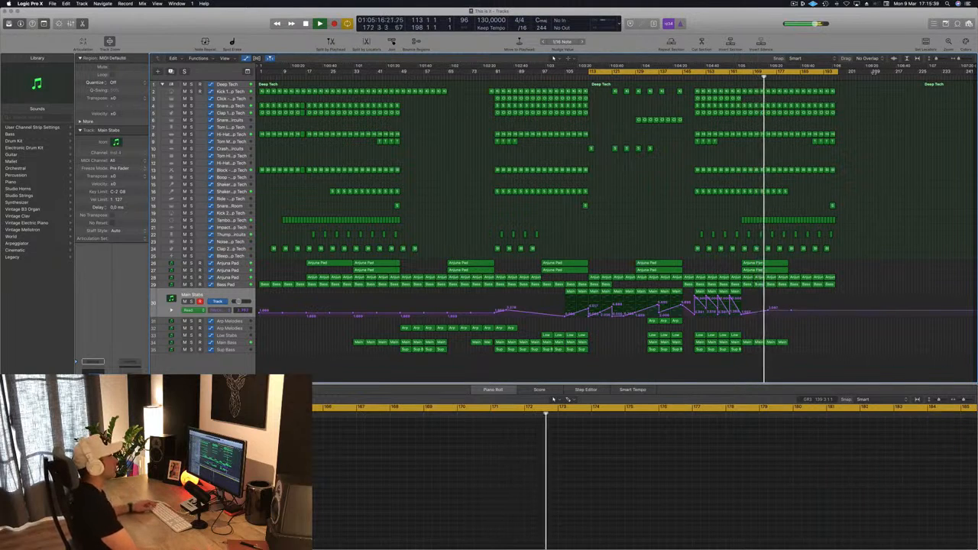
Step: Extend the end of the cycle range to about bar 201
drag(838, 72, 851, 72)
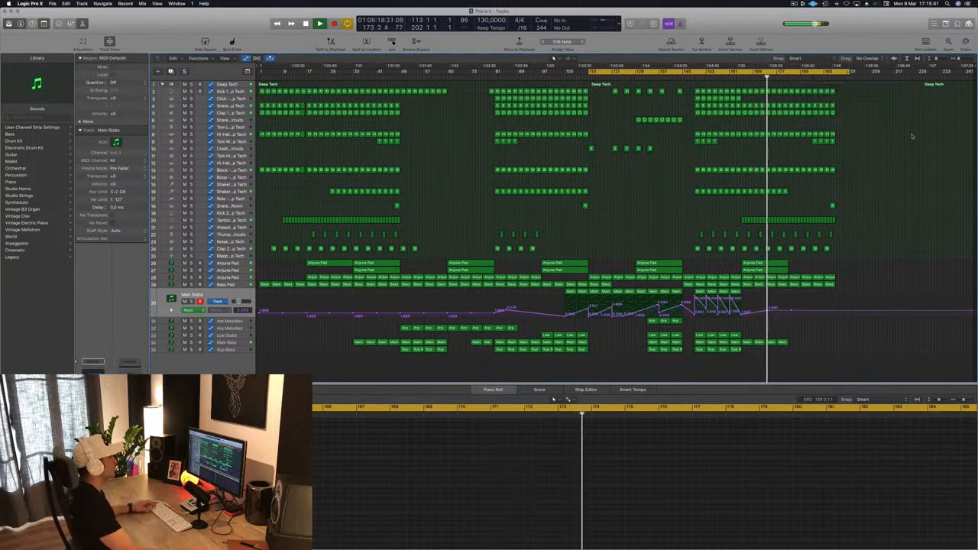